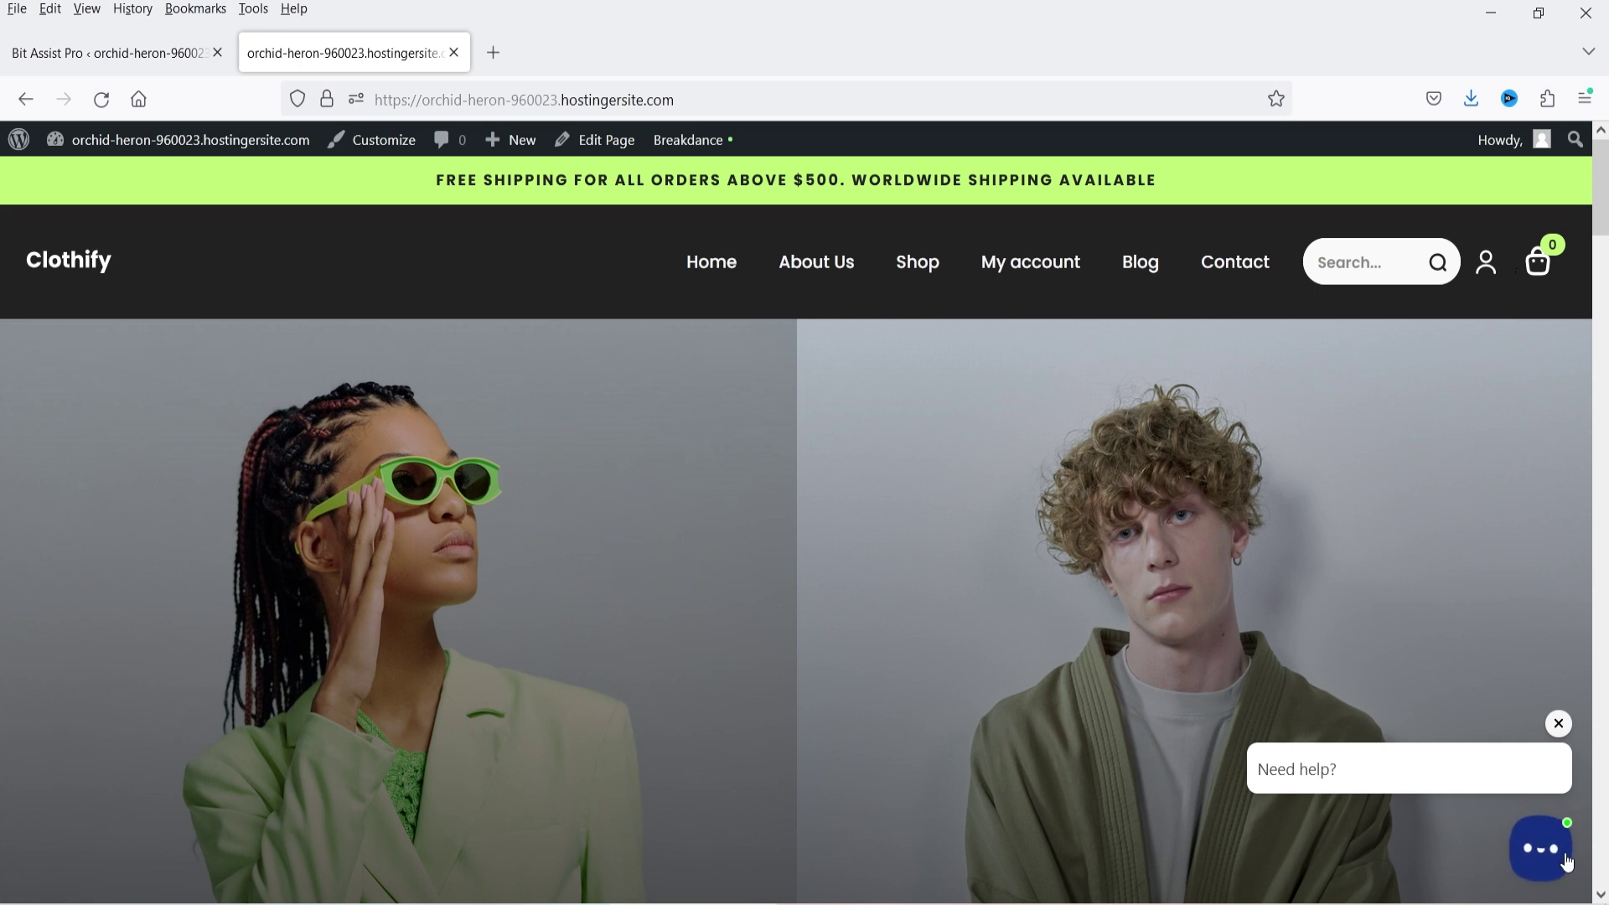
- Try the chat widget's Contact Form and close it, then play the Youtube channel's embedded video
scroll(1472, 524, "down", 5)
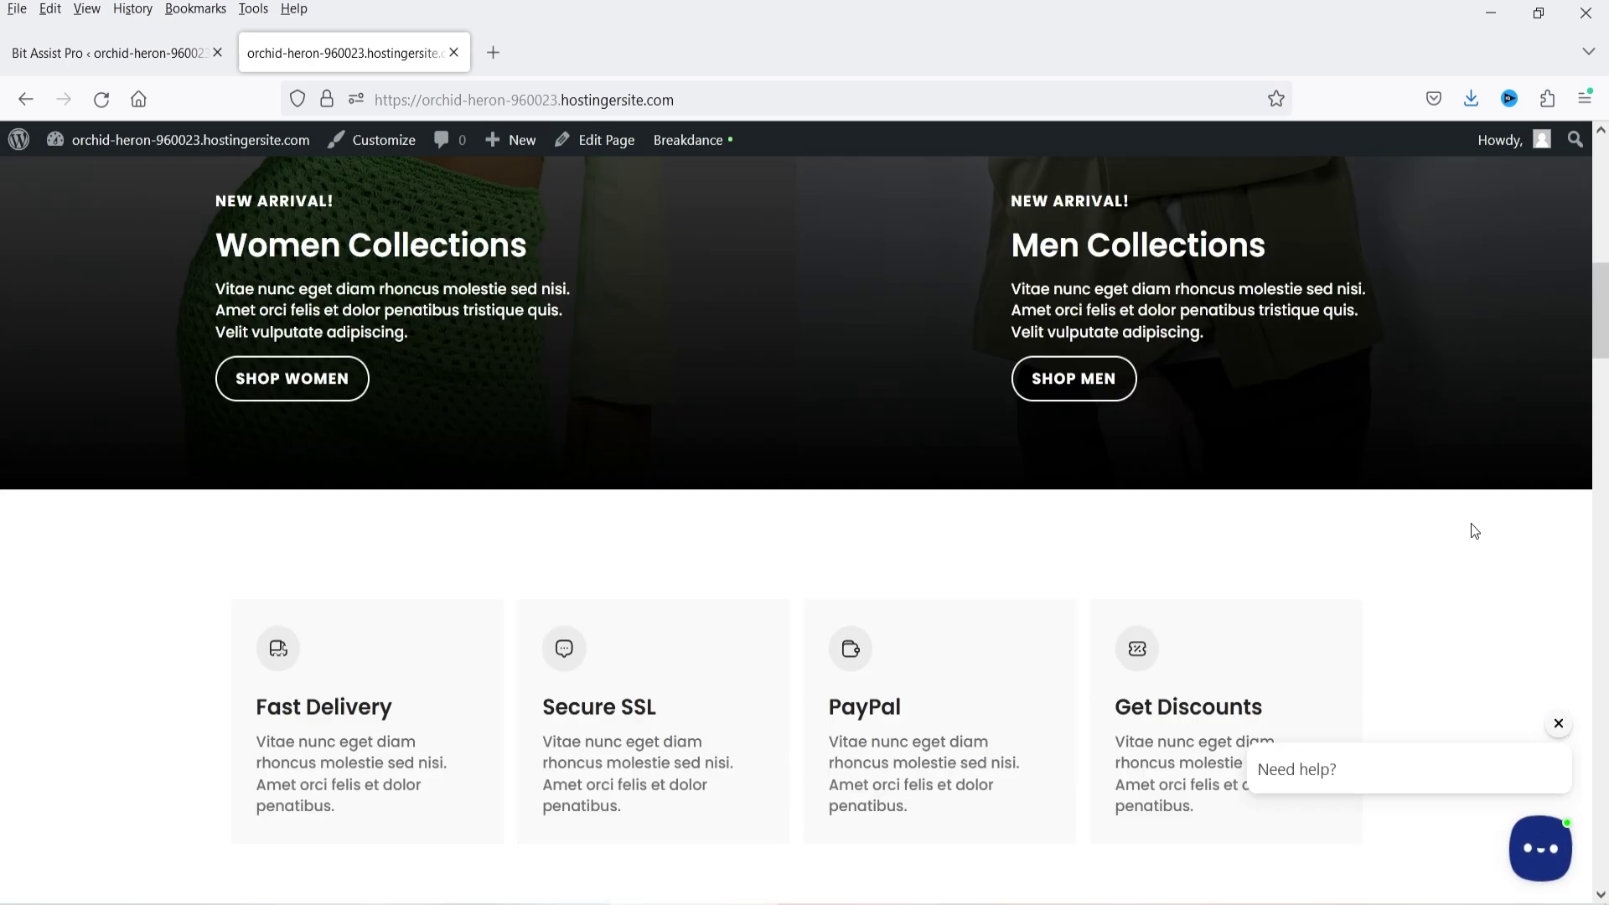
scroll(1466, 524, "up", 5)
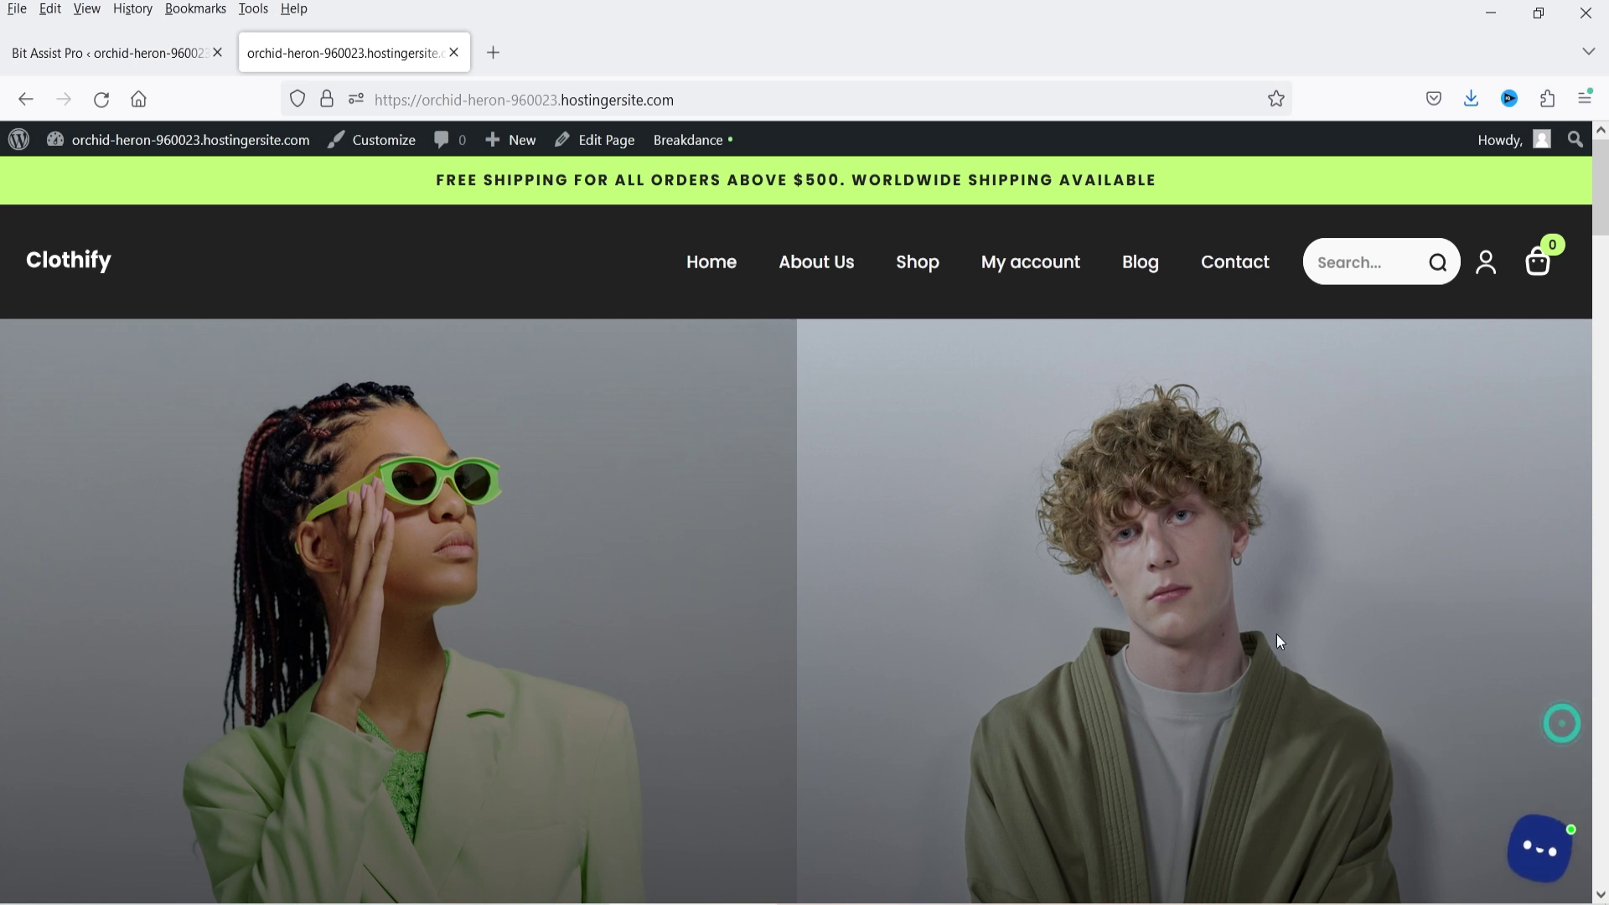
left_click(1550, 869)
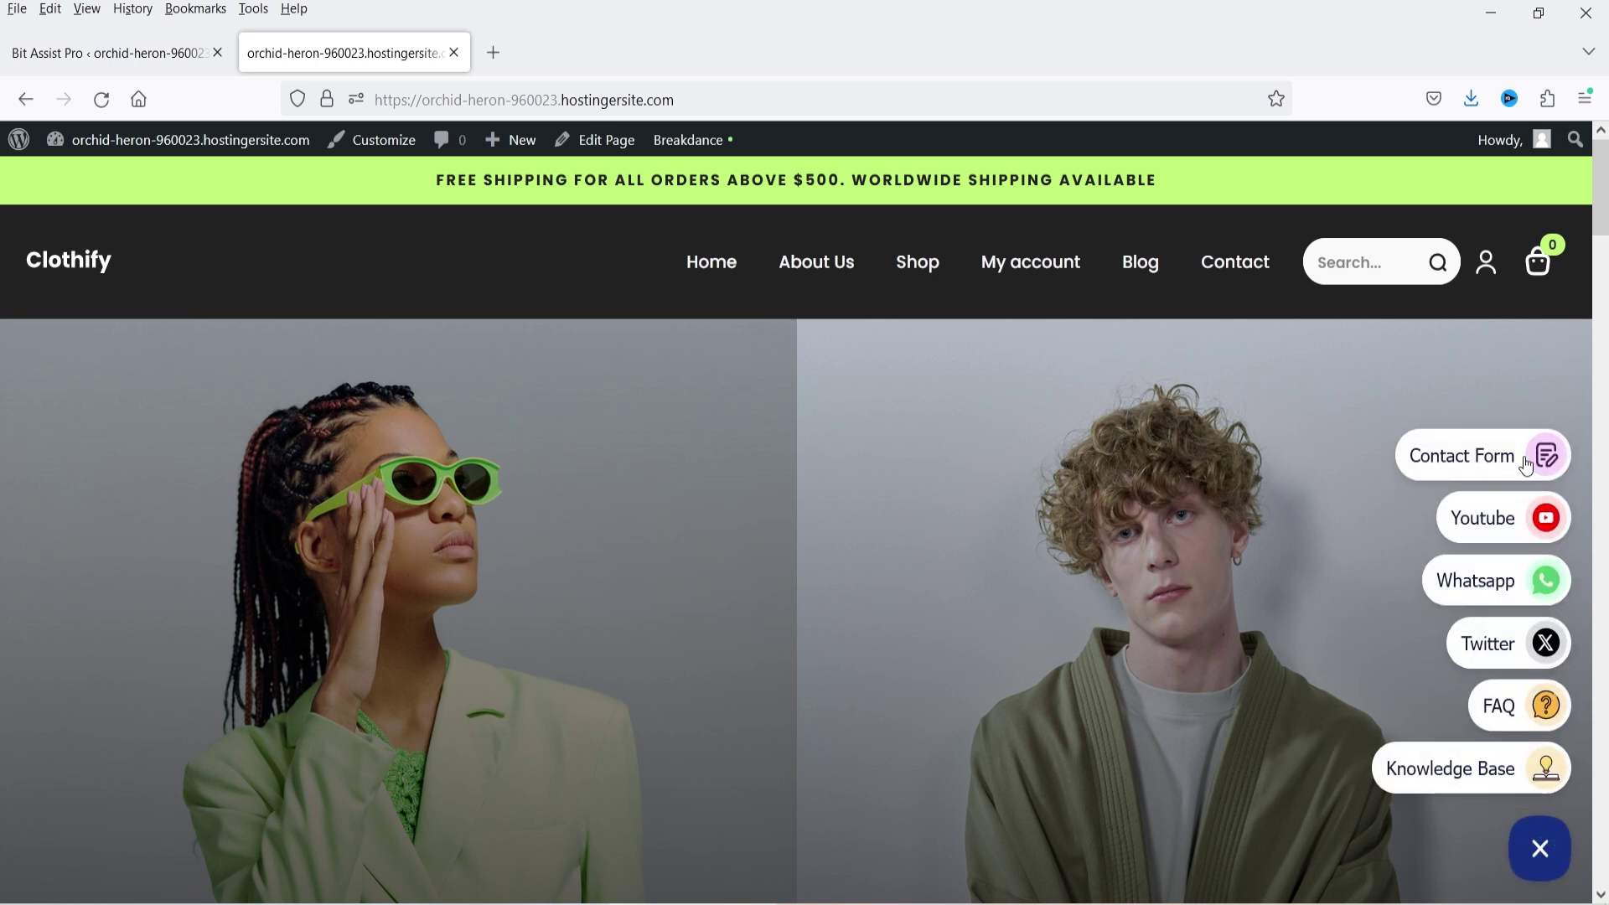
left_click(1493, 472)
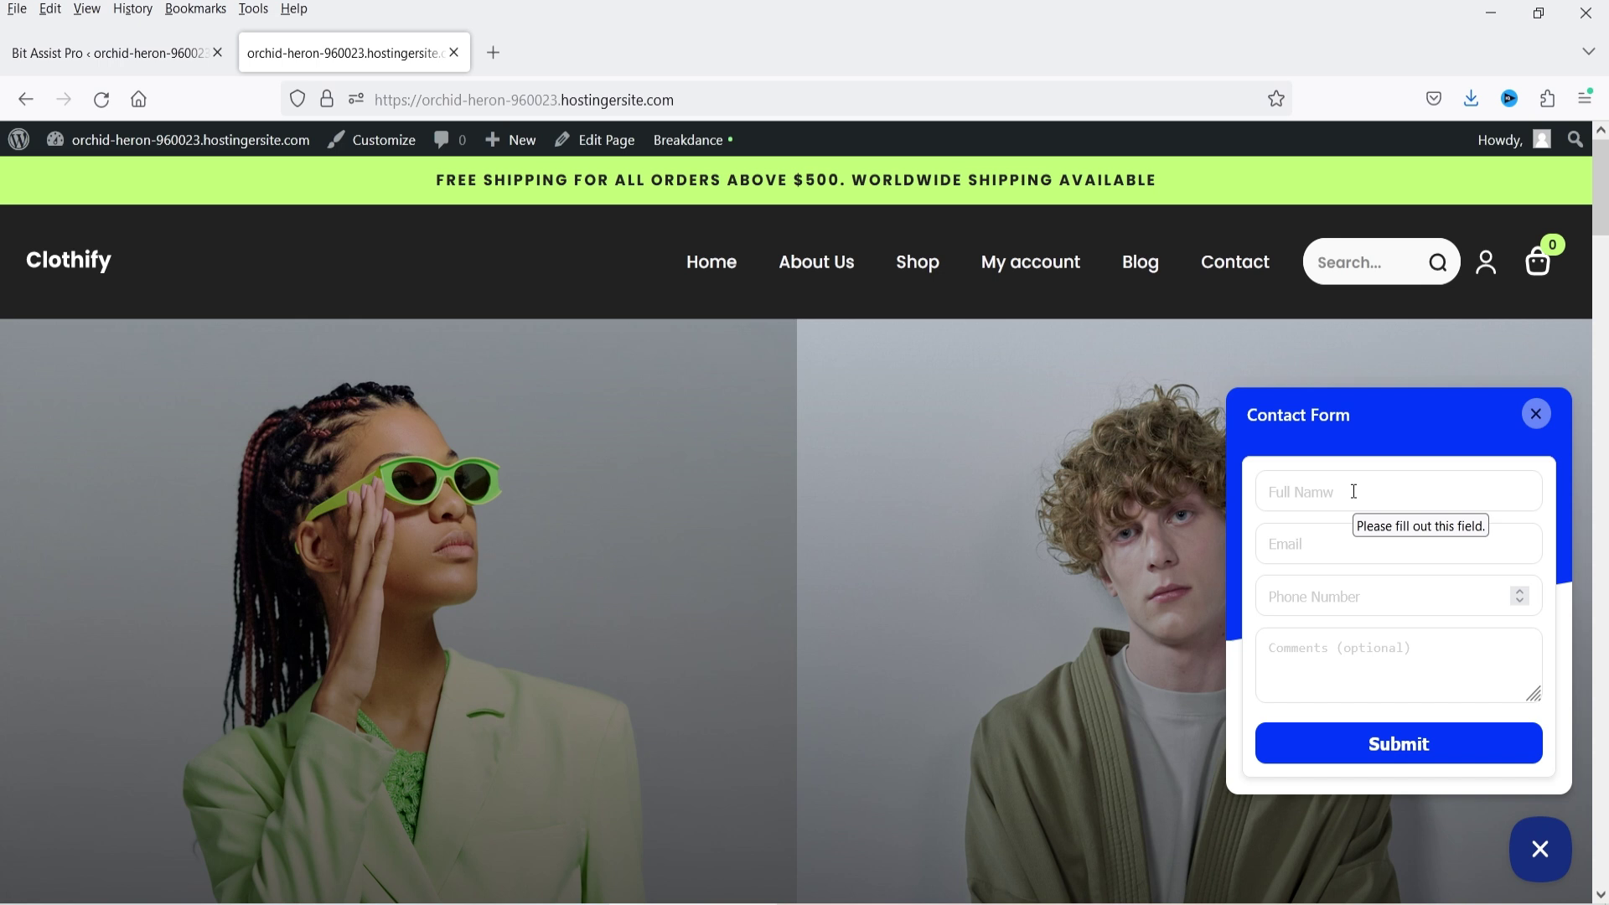
key("Escape")
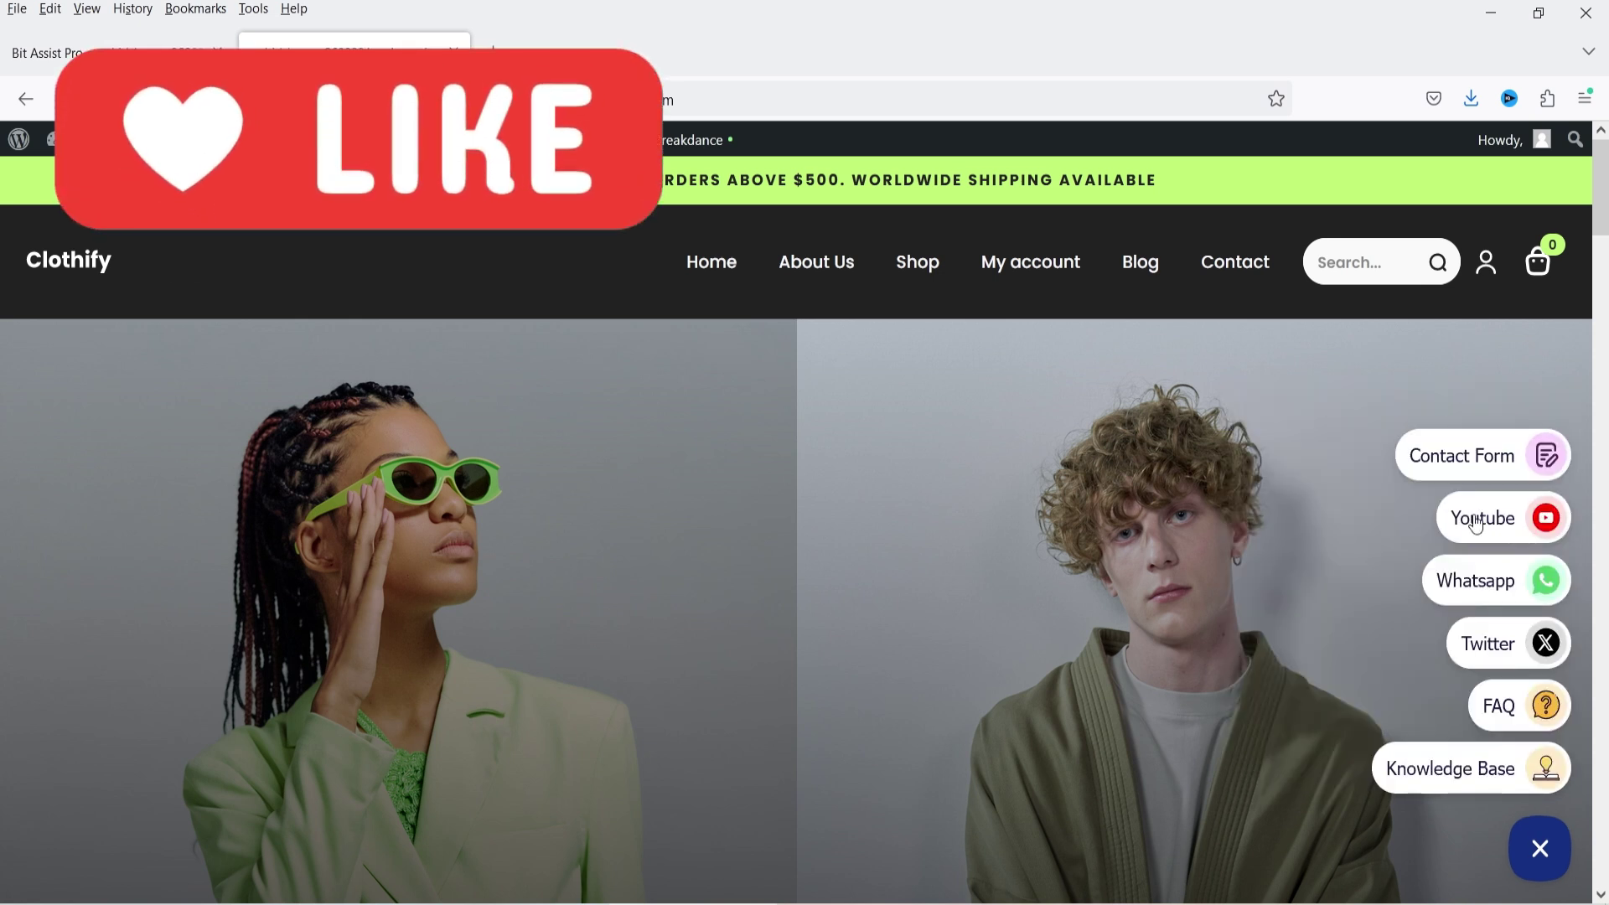
left_click(1477, 519)
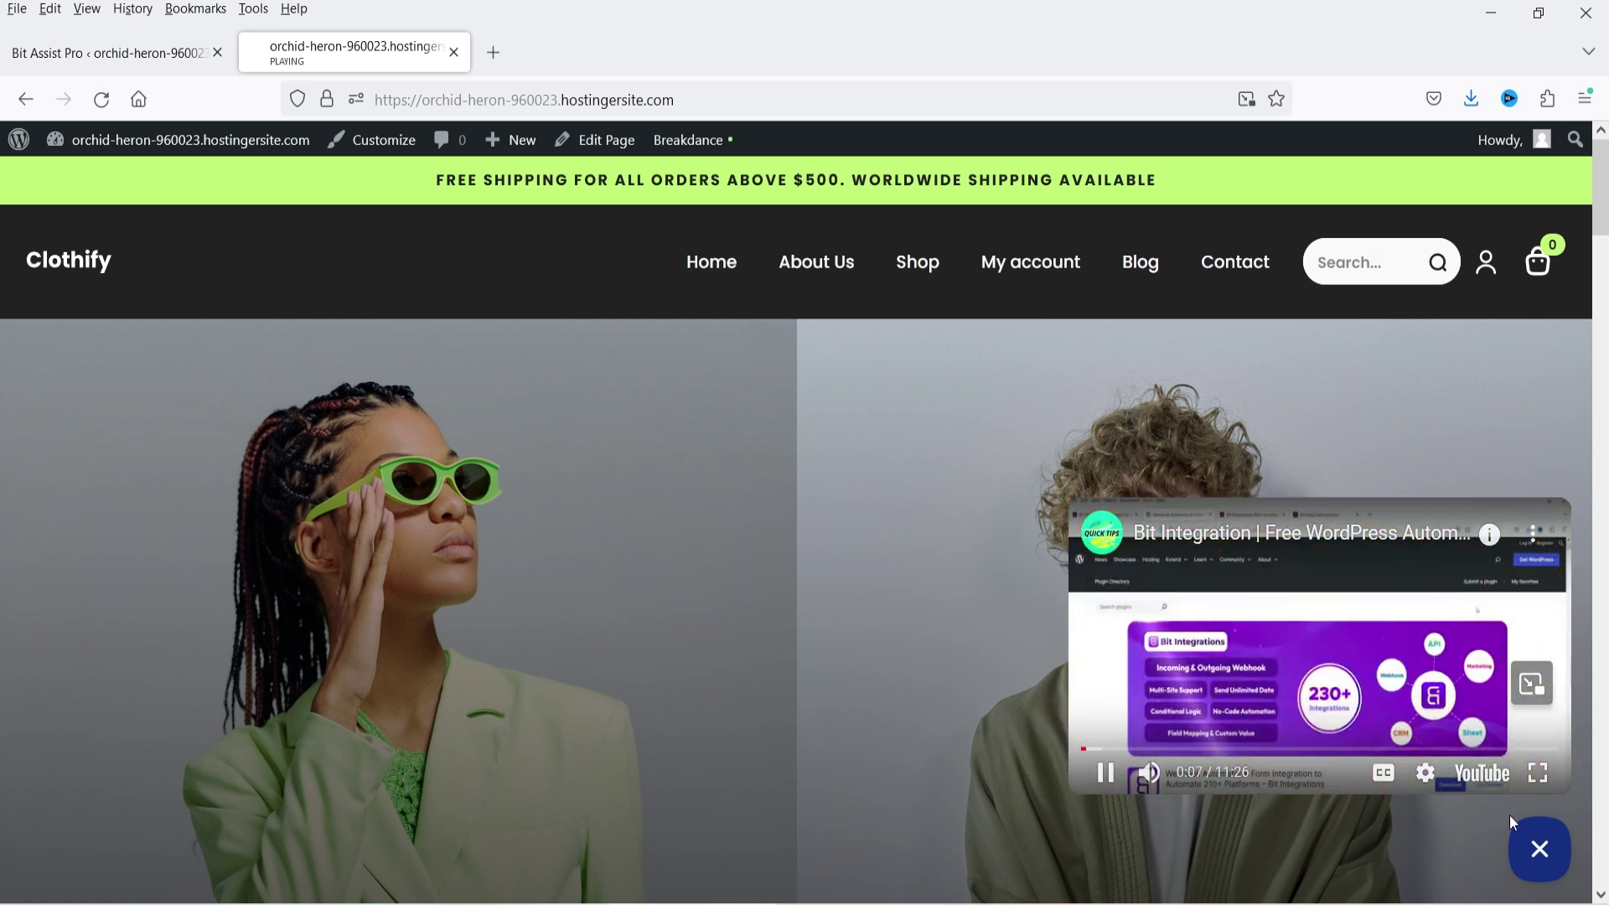
- Test the Whatsapp and Twitter channels, closing each opened tab to return to the site
left_click(1540, 849)
left_click(1512, 579)
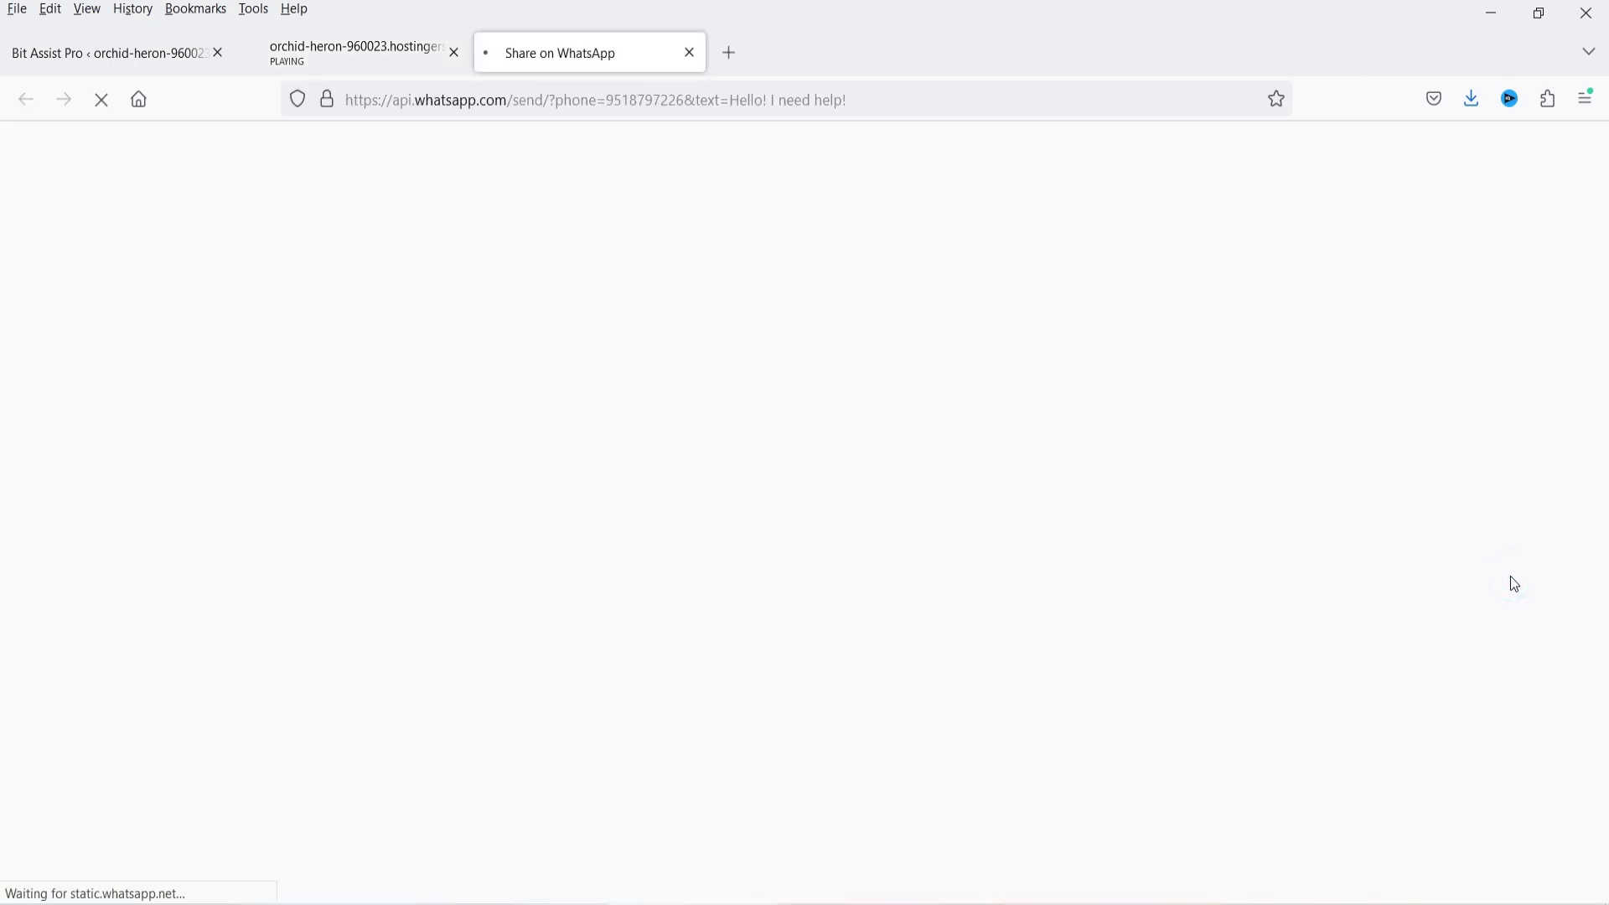
left_click(689, 52)
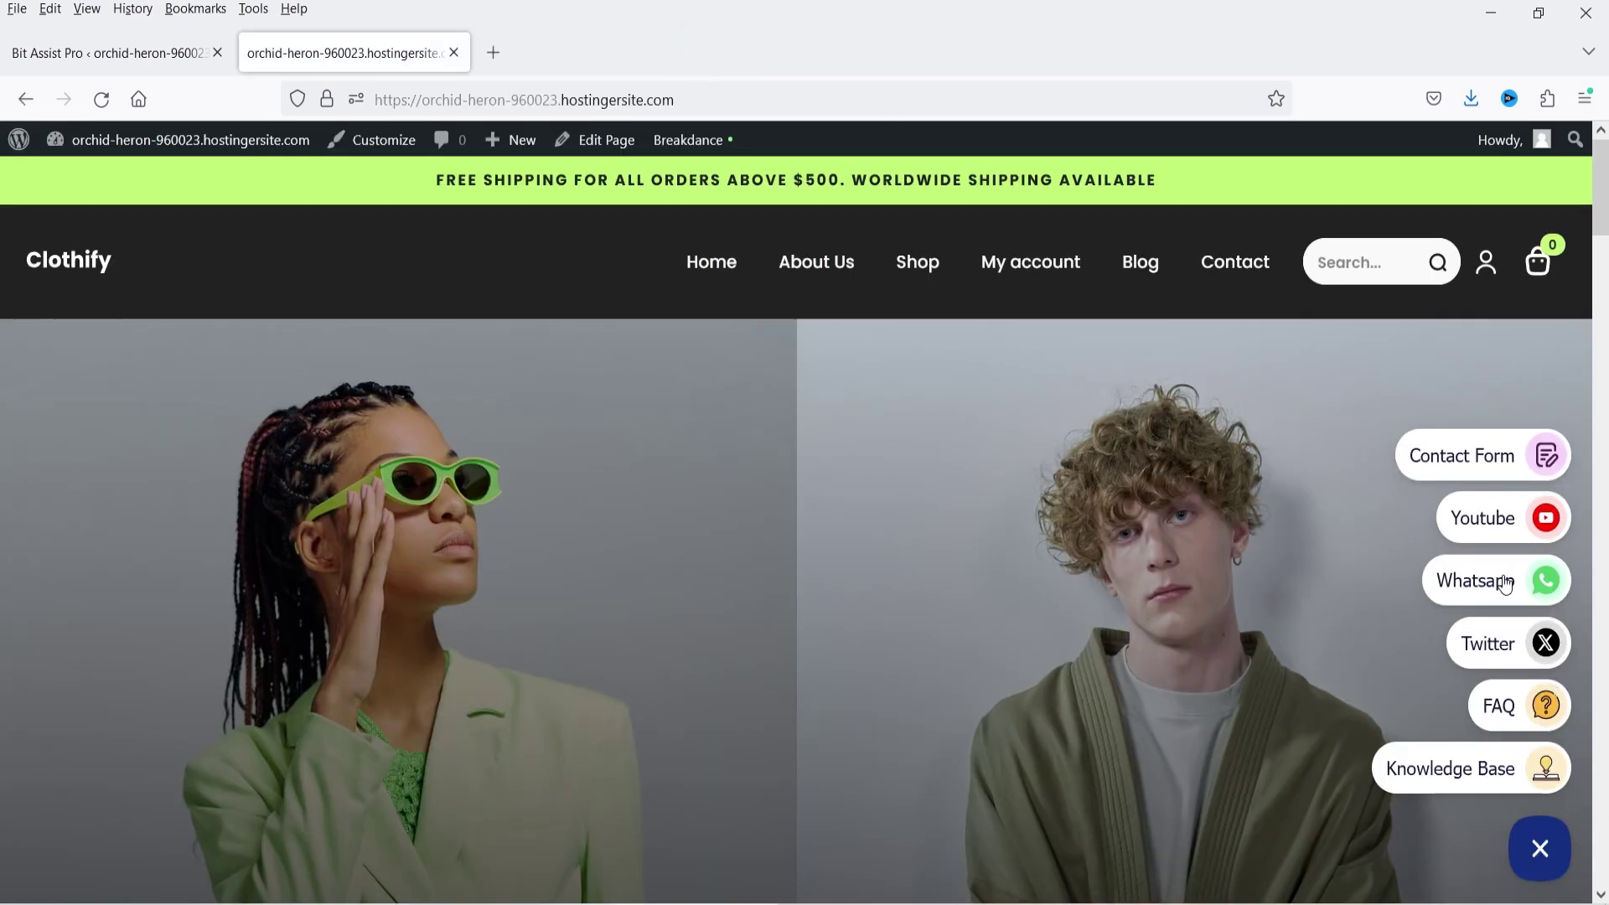
left_click(1498, 645)
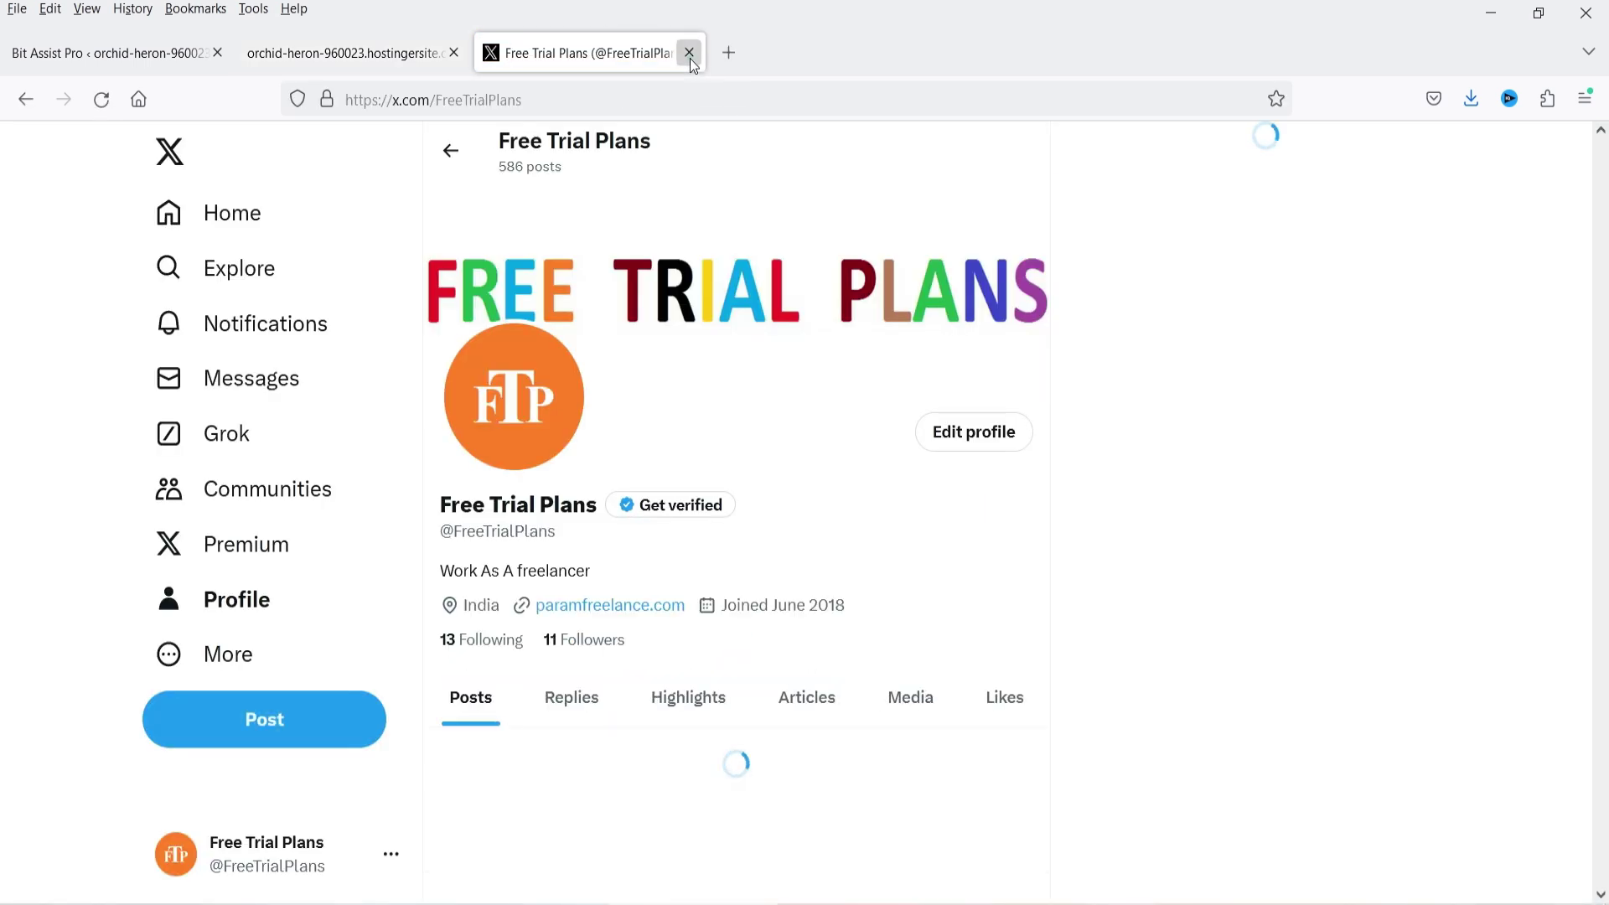
left_click(690, 54)
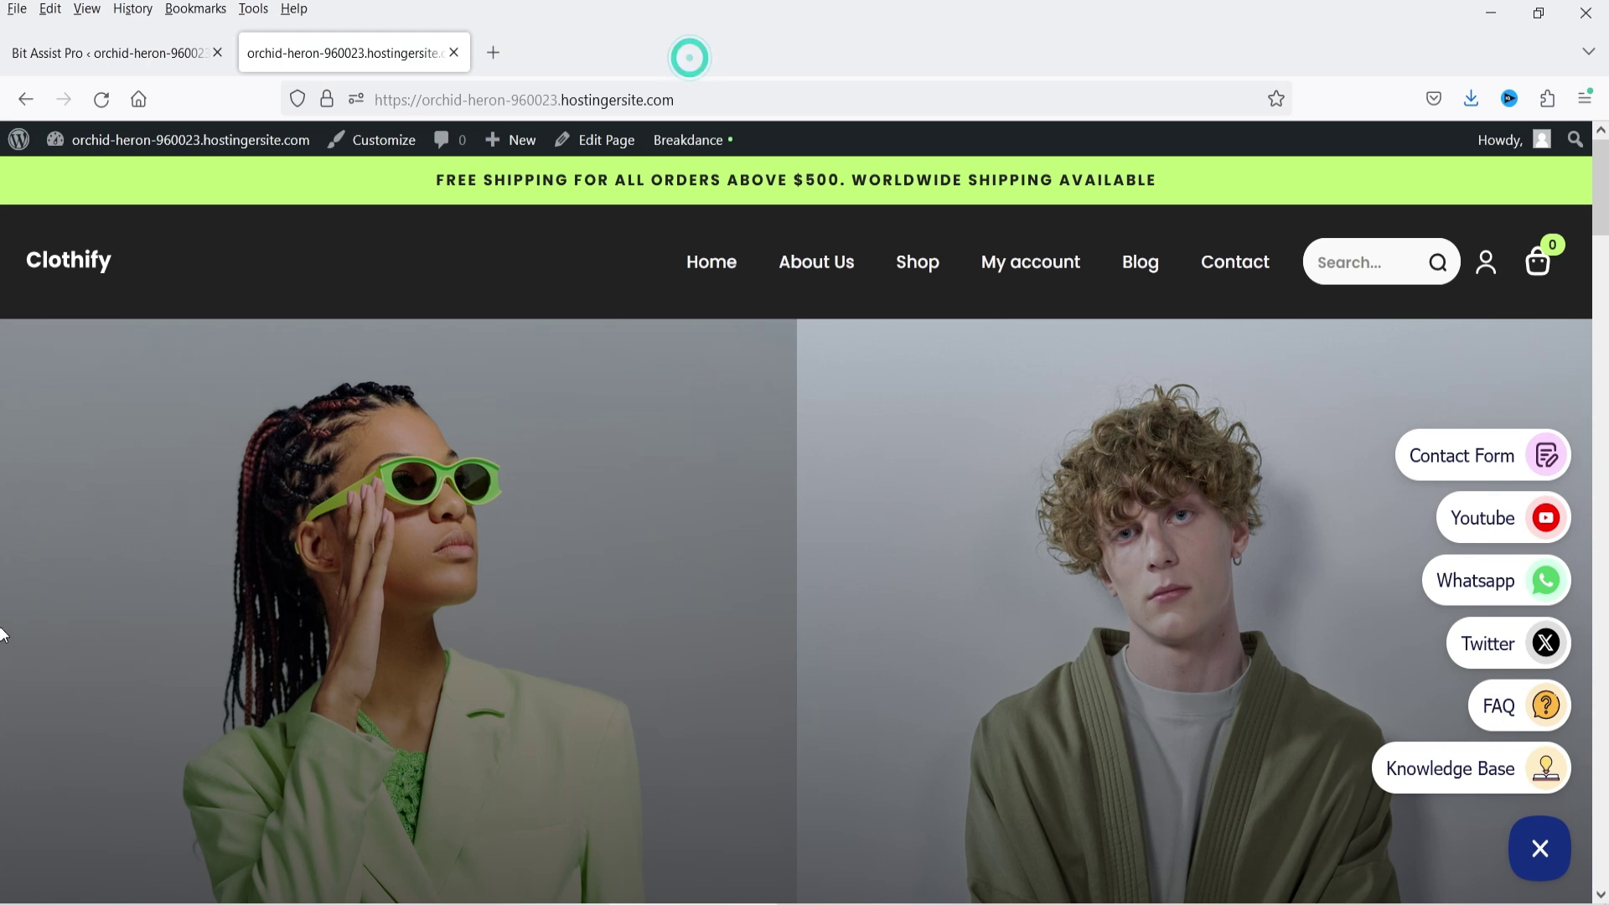
- Read the FAQ answers for 'What is pricing' and 'Is it easy?', then view the Knowledge Base channel
left_click(1516, 709)
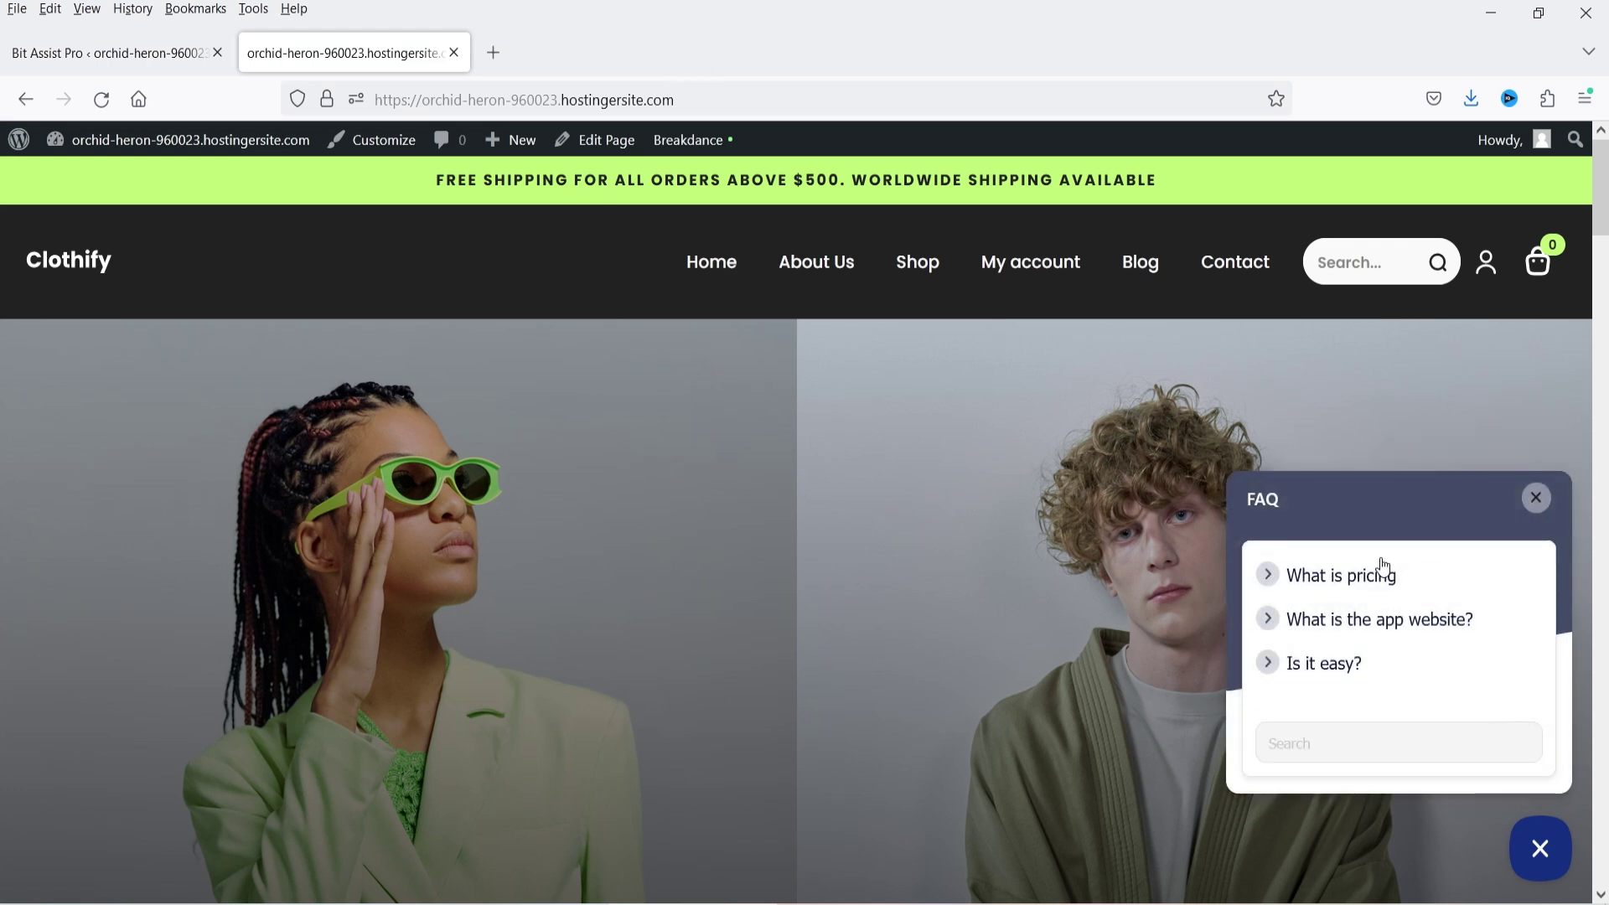
left_click(1371, 590)
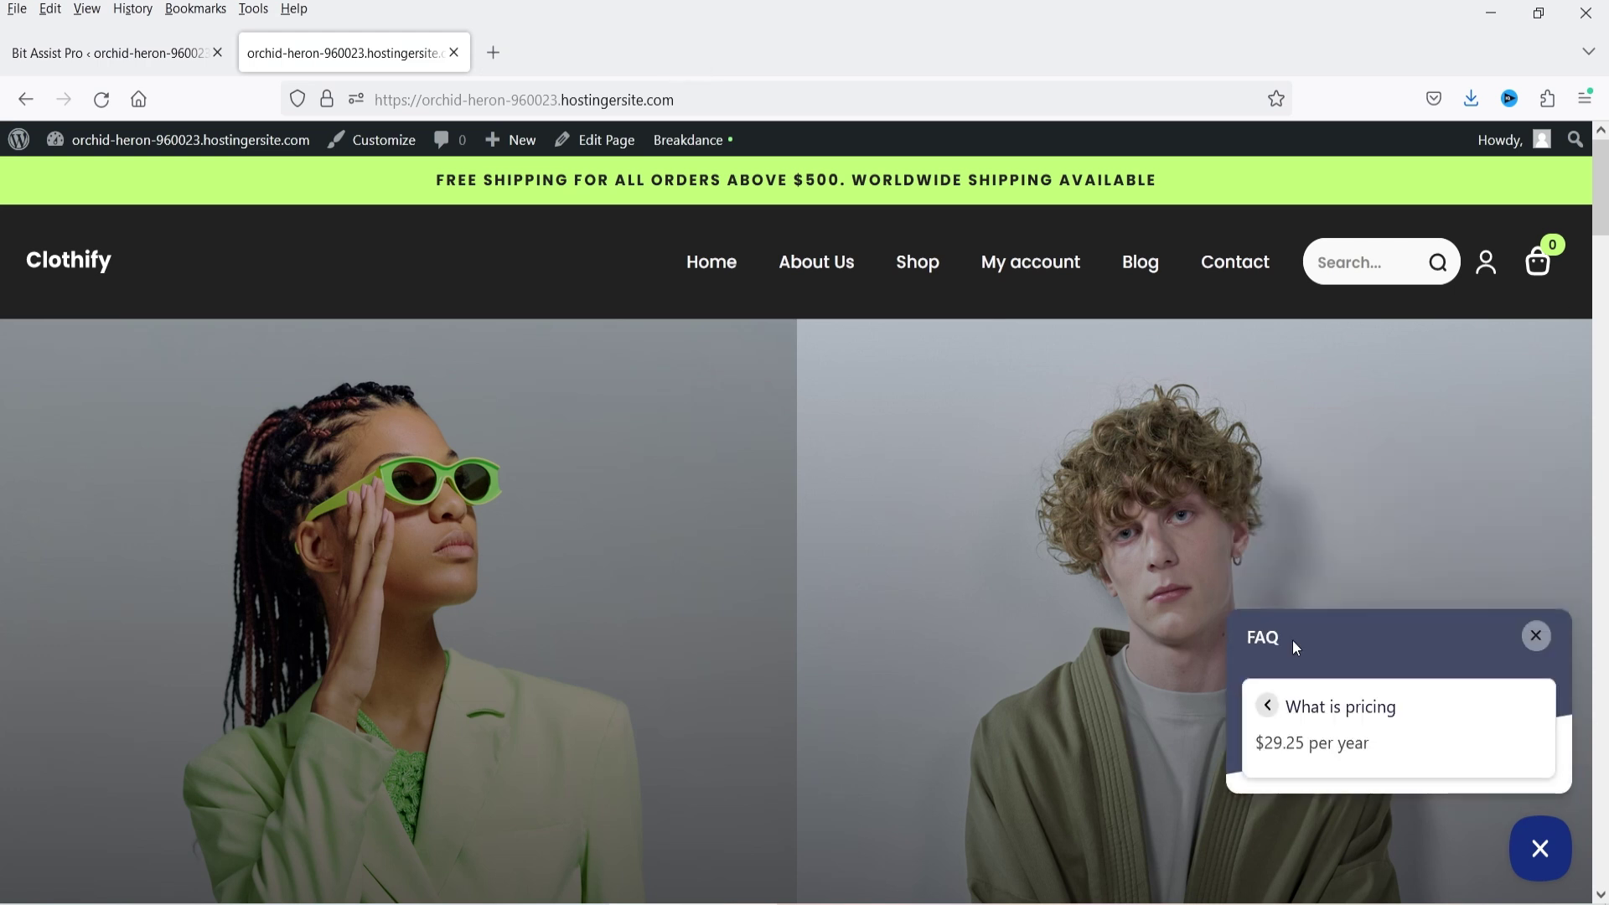
left_click(1268, 709)
left_click(1307, 663)
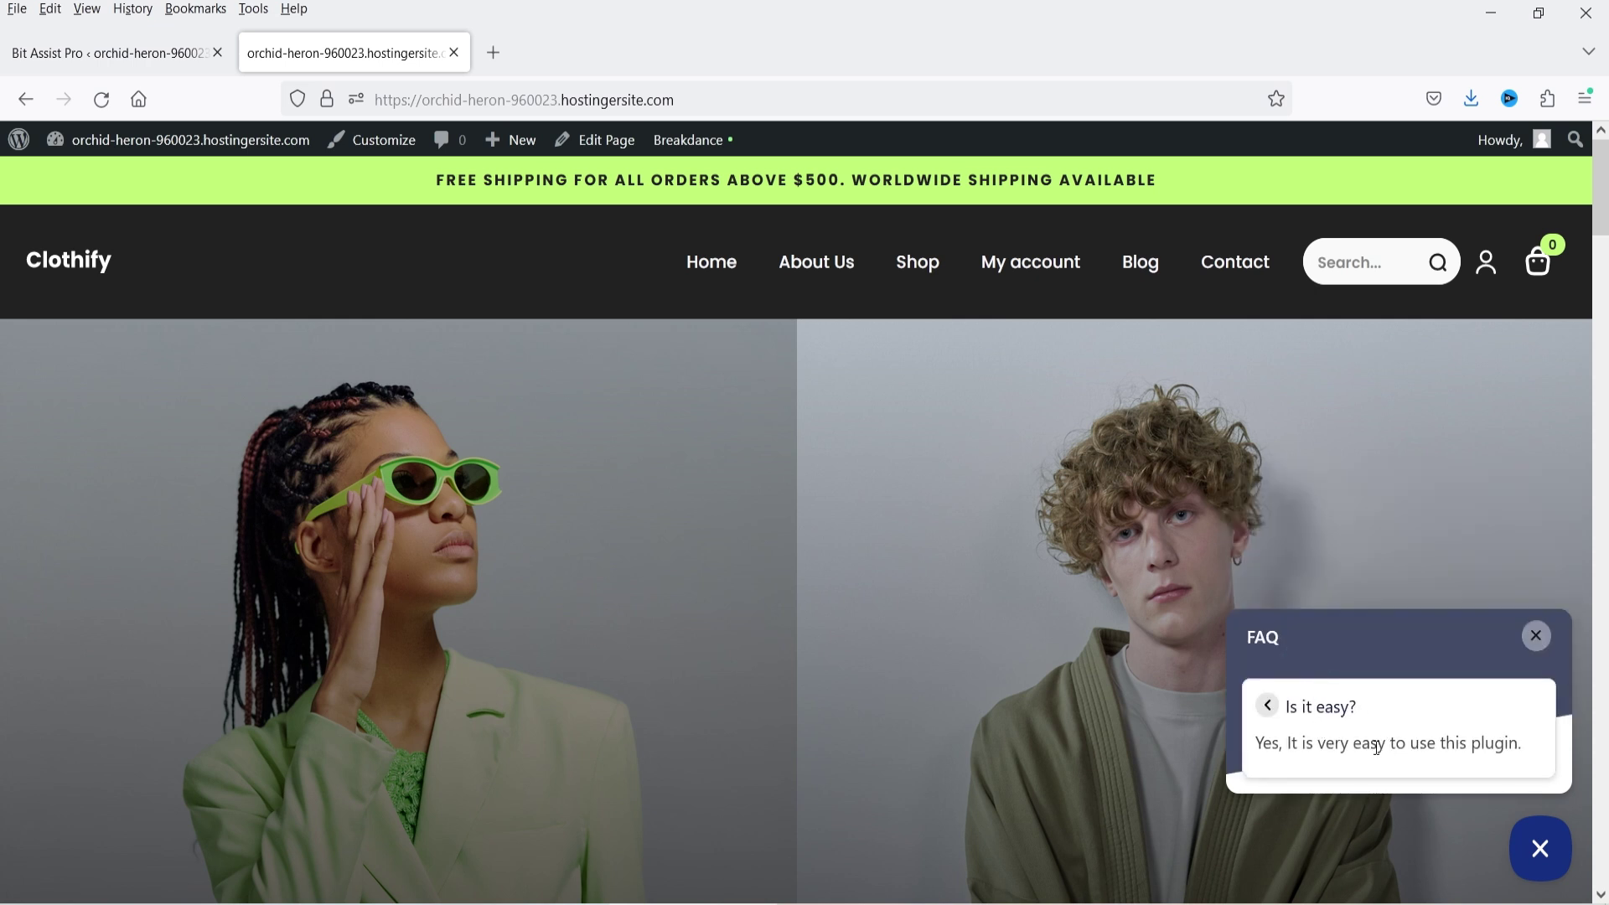
left_click(1545, 495)
left_click(1559, 839)
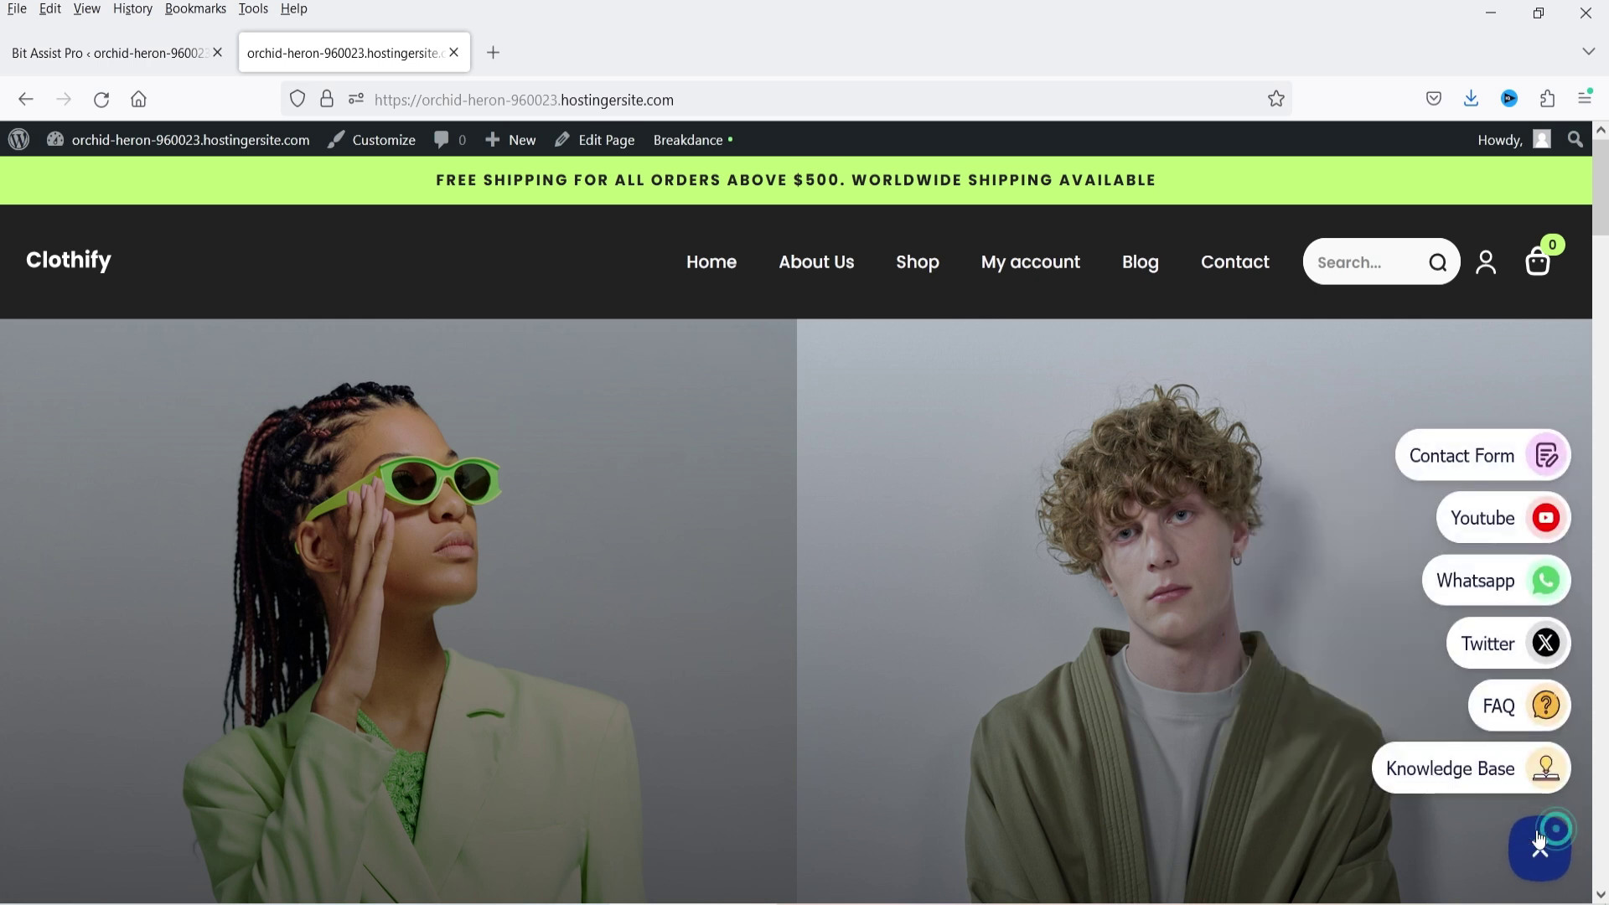
left_click(1453, 782)
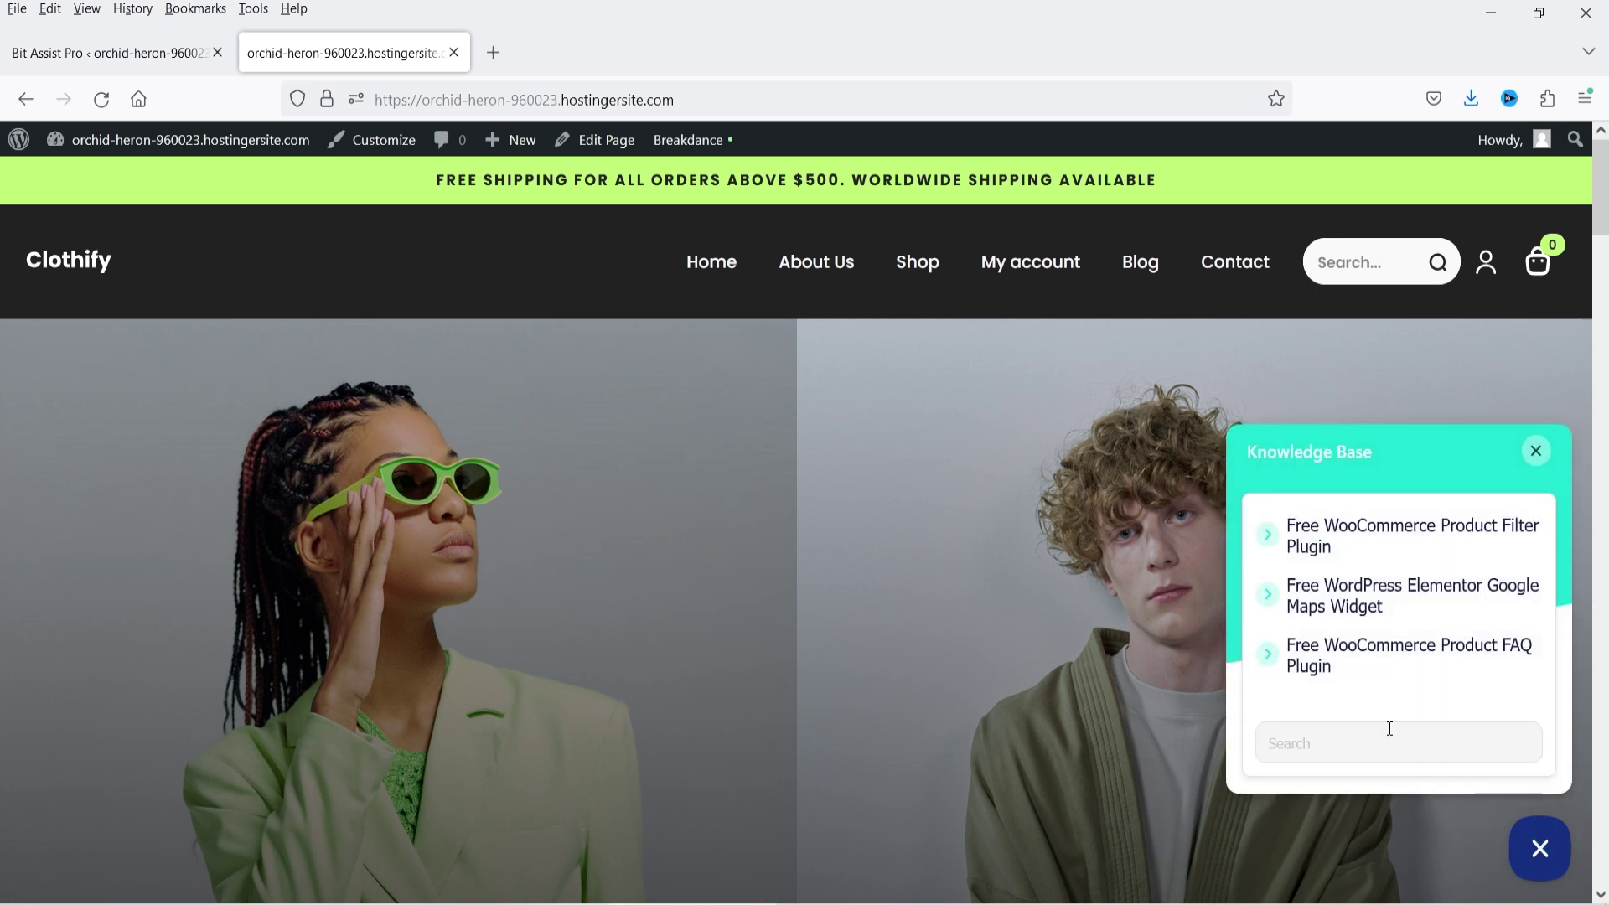
left_click(1312, 543)
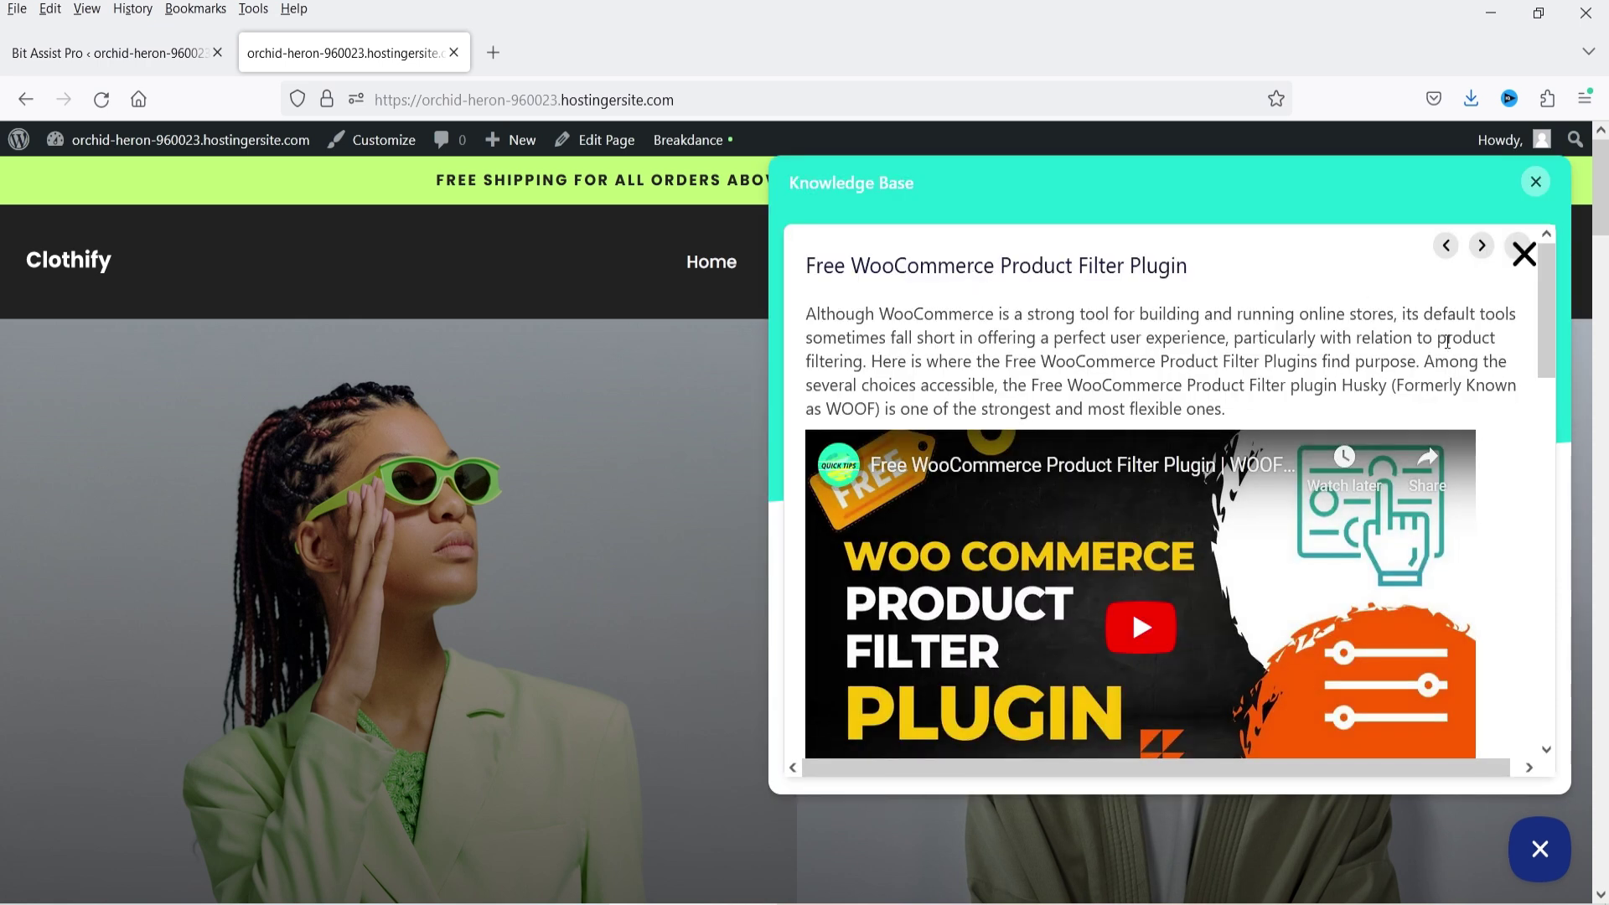
scroll(1449, 340, "down", 10)
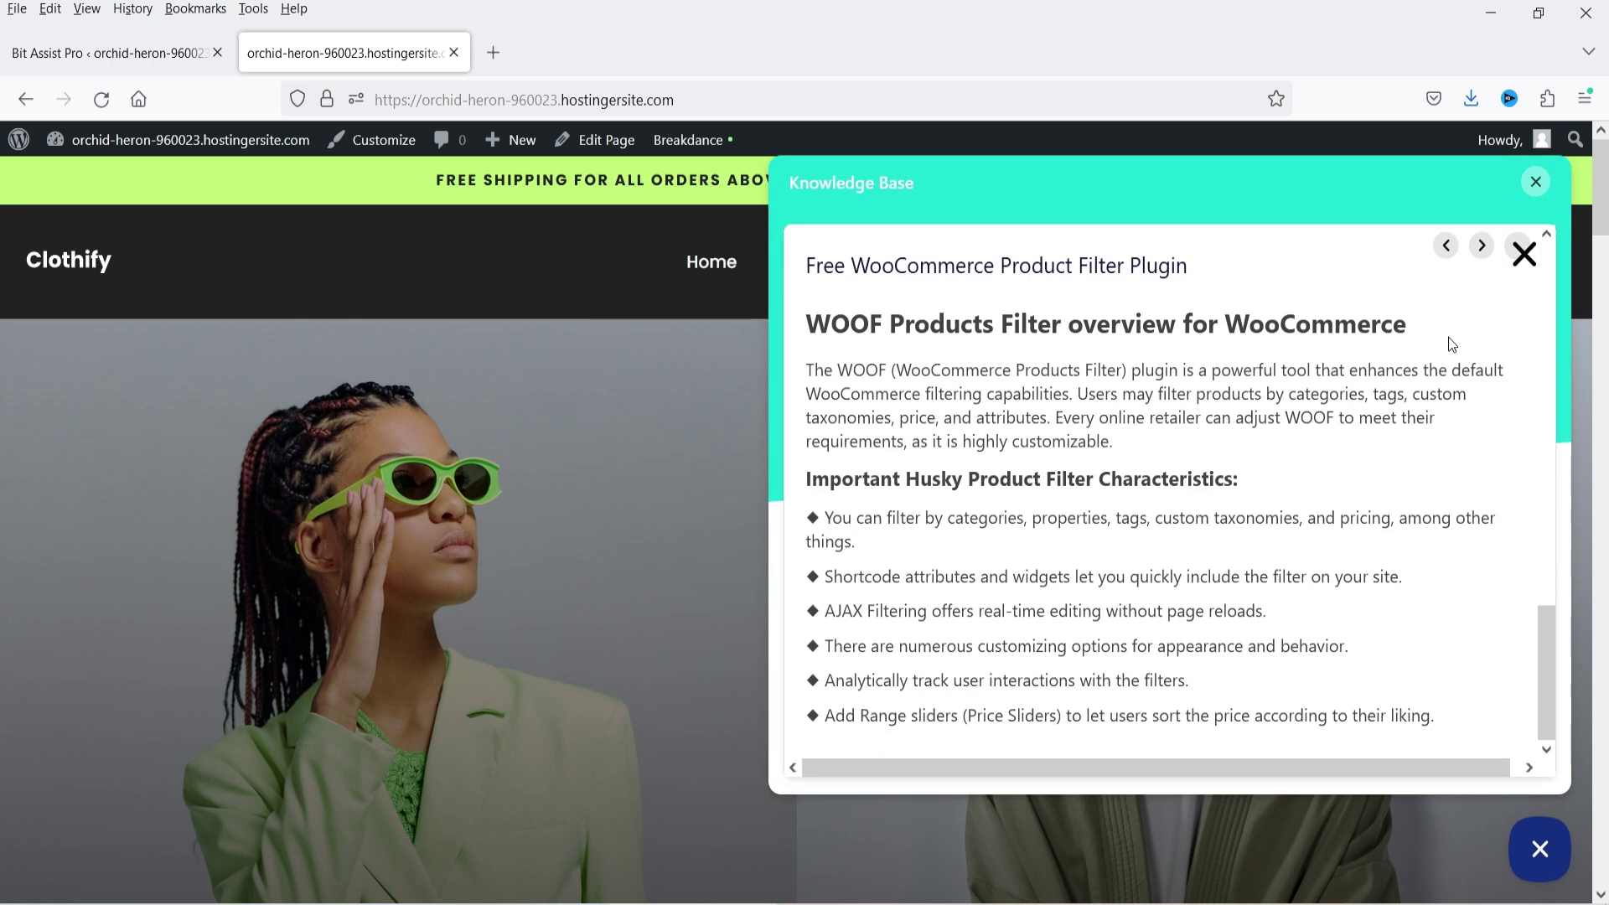
scroll(1452, 344, "up", 10)
left_click(1480, 247)
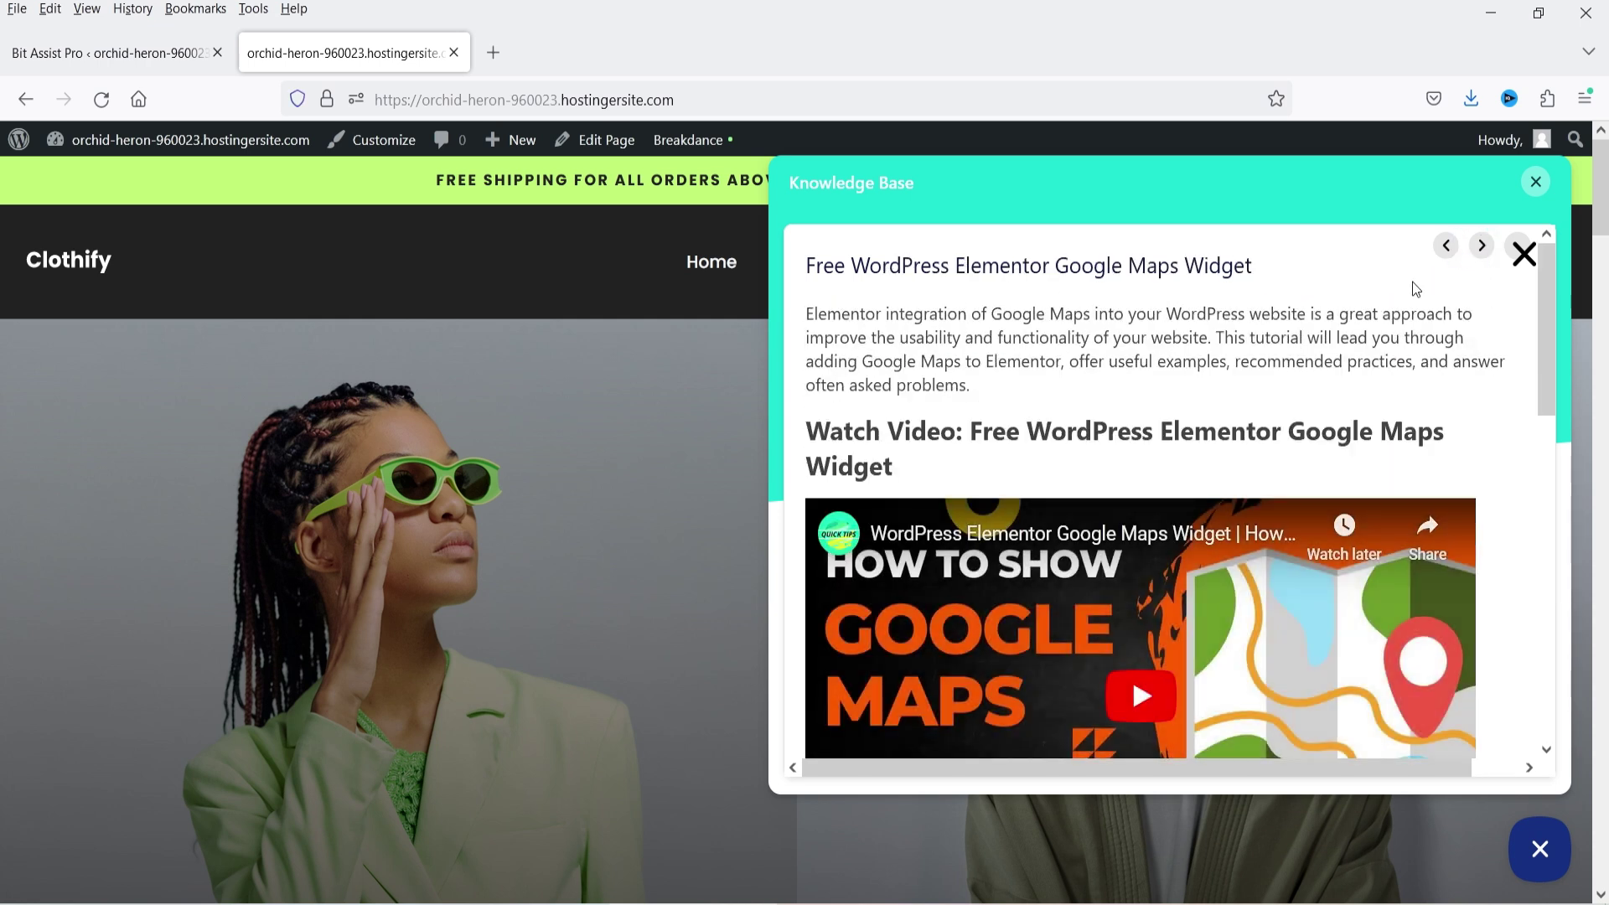
left_click(1480, 250)
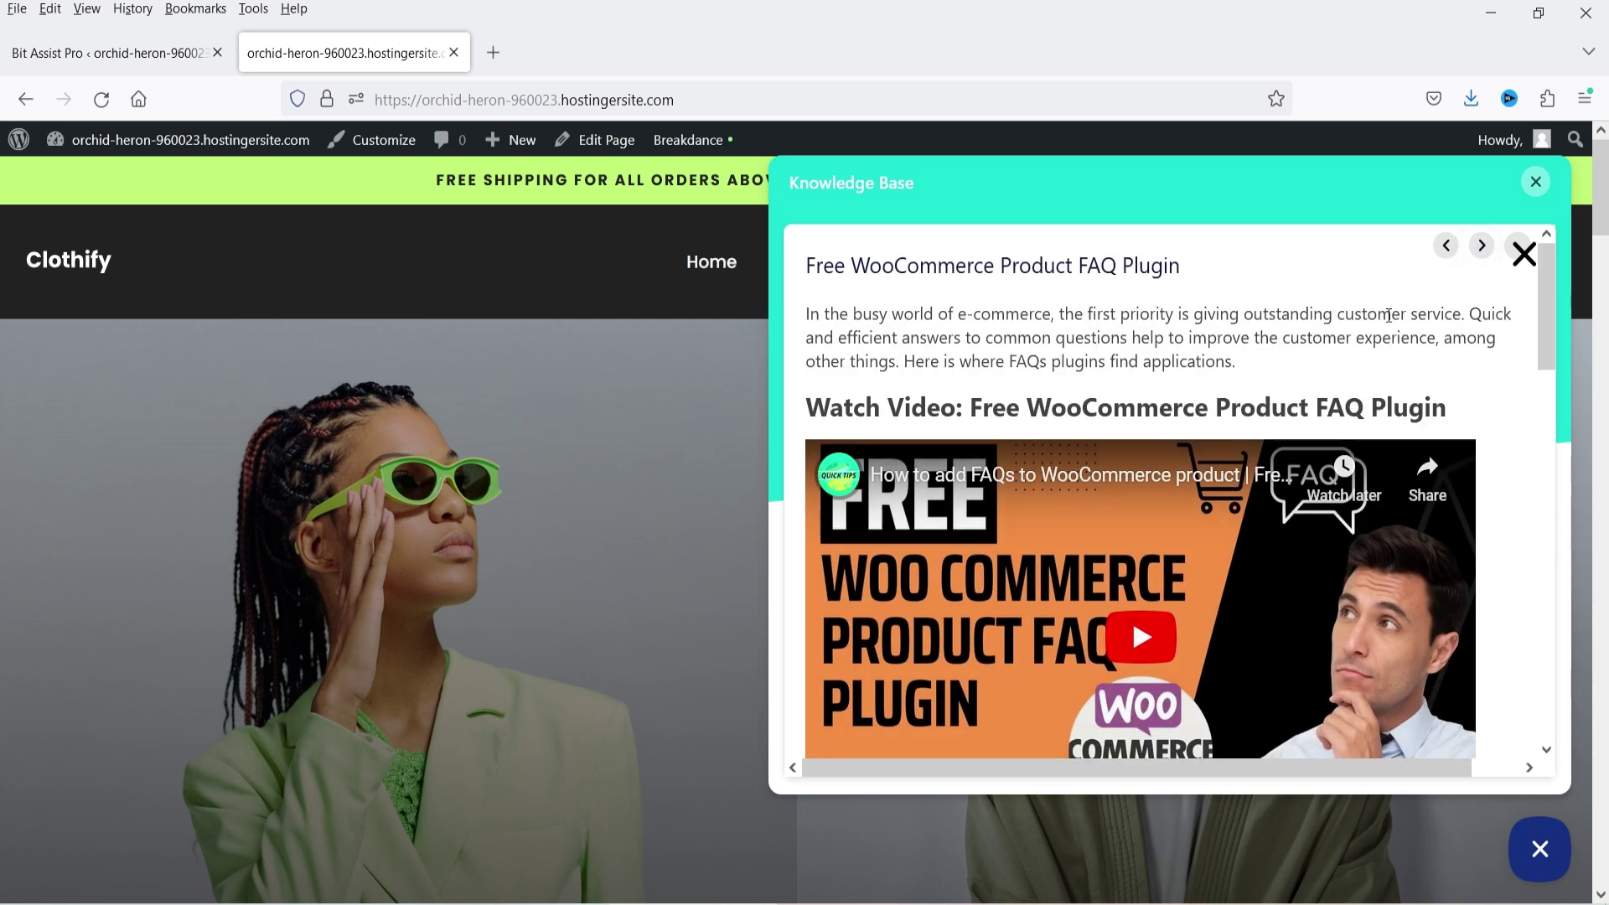
scroll(1425, 411, "down", 10)
scroll(1425, 411, "up", 10)
left_click(1521, 256)
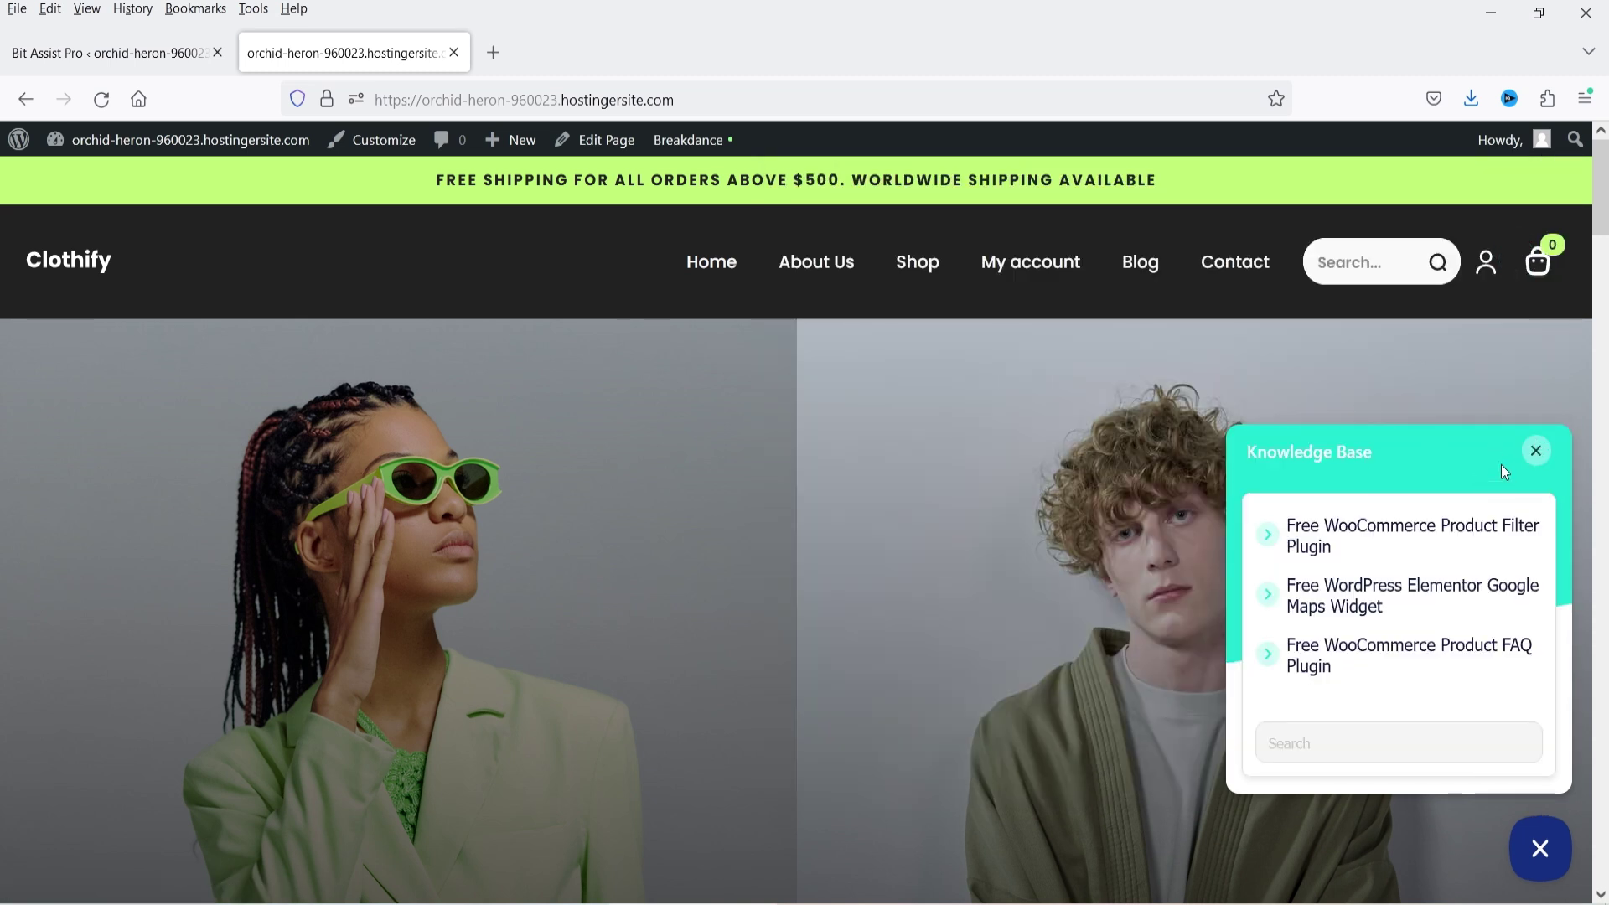
left_click(1546, 452)
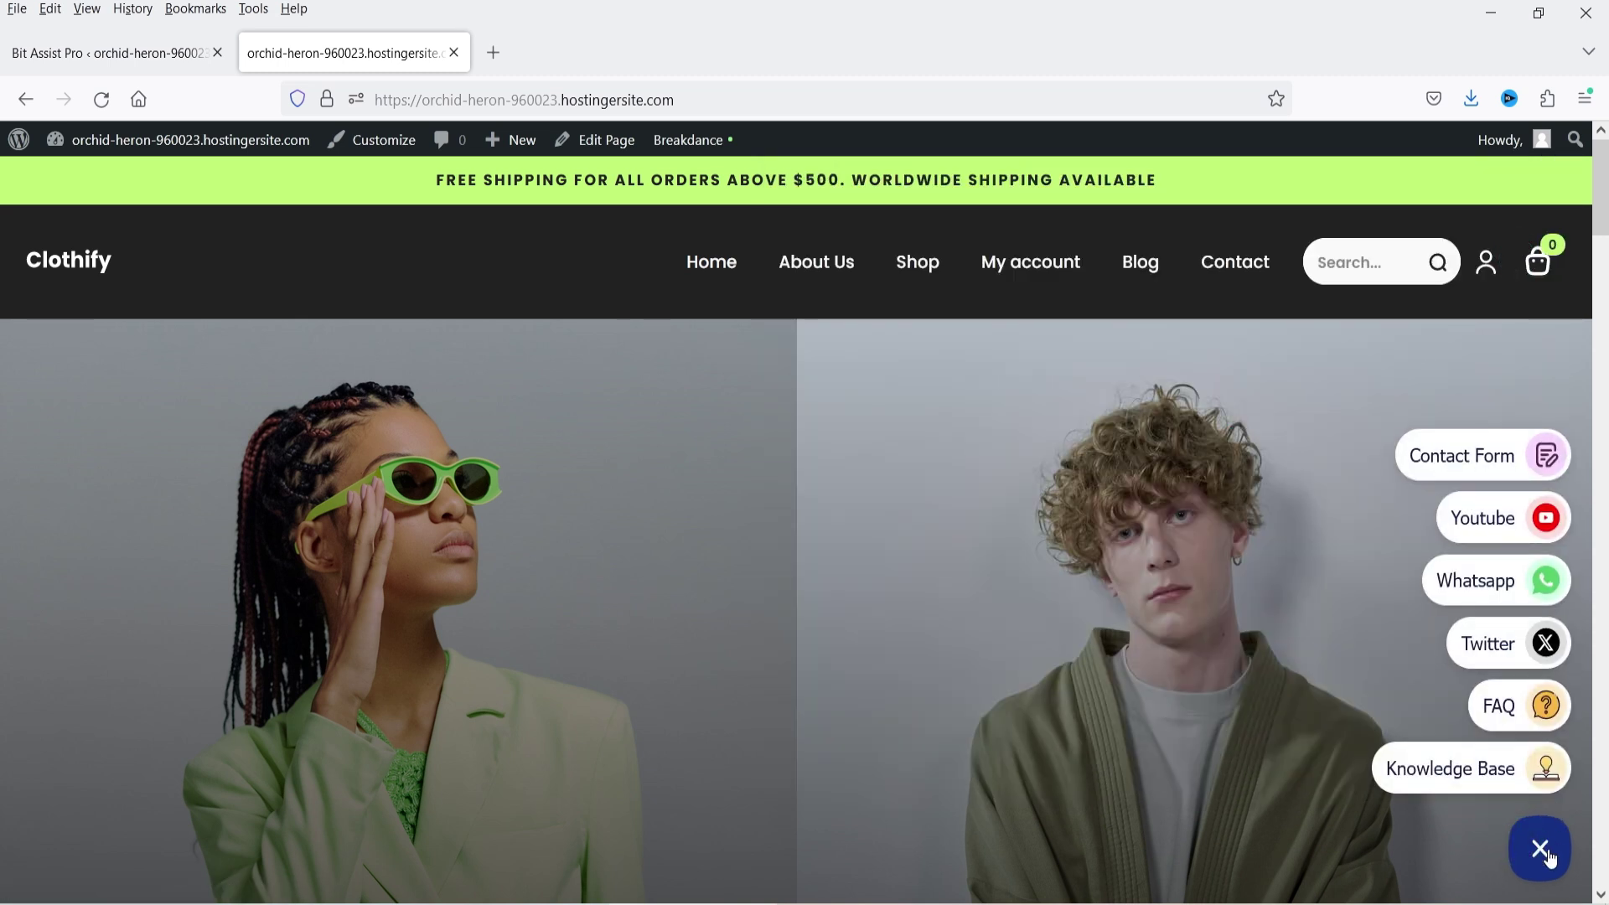
- Browse every channel type in the admin's Create New Channel dialog
left_click(126, 52)
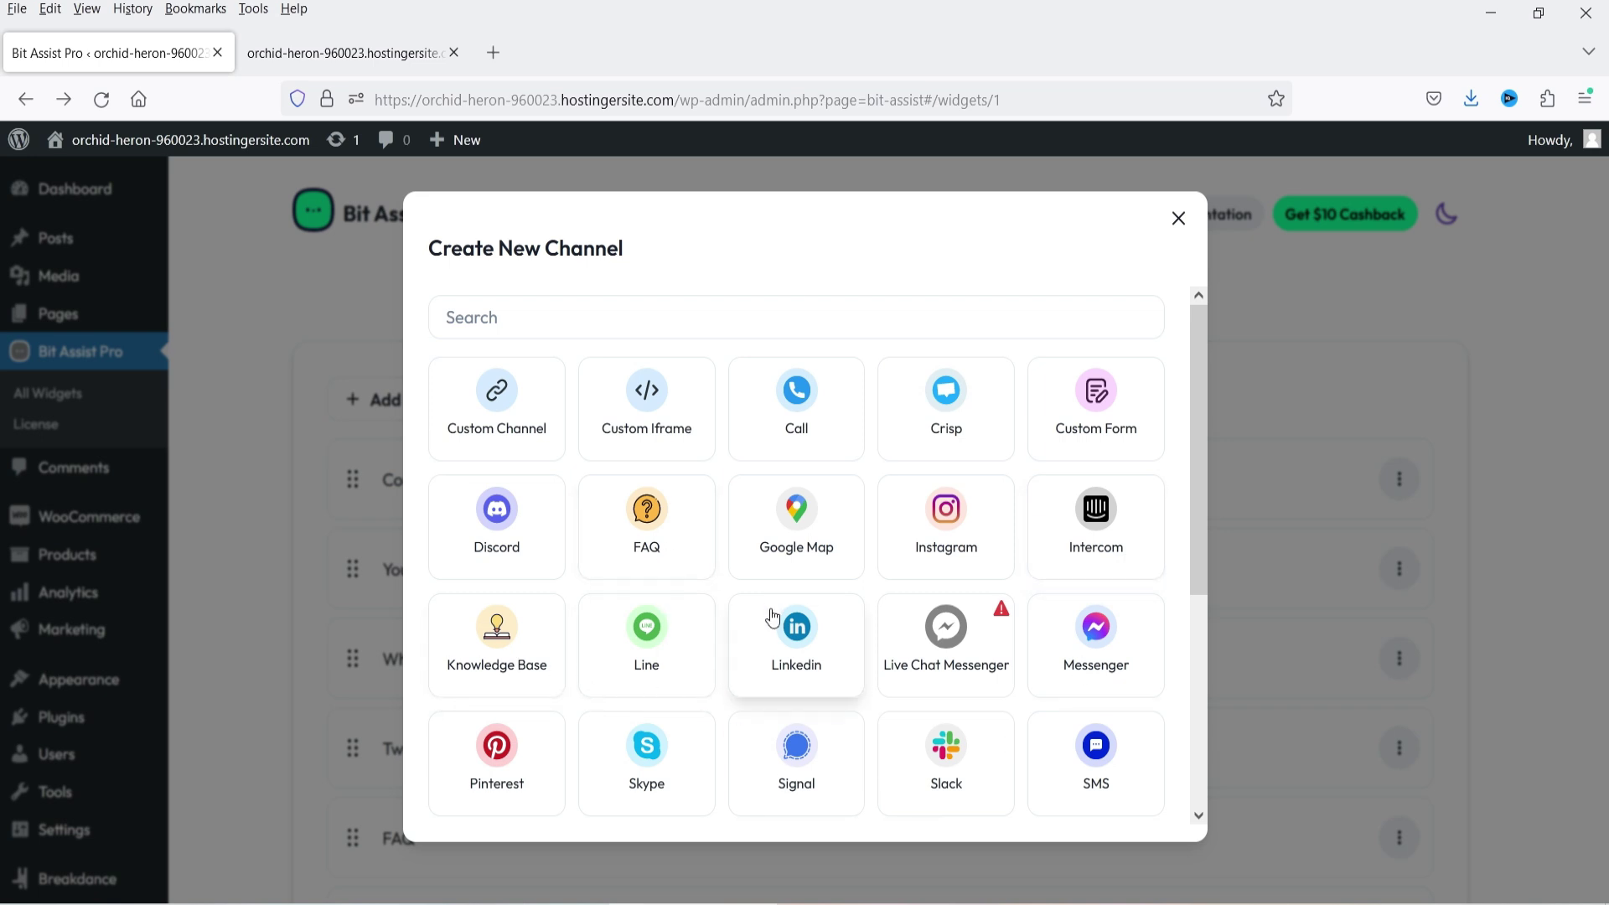
scroll(776, 617, "down", 2)
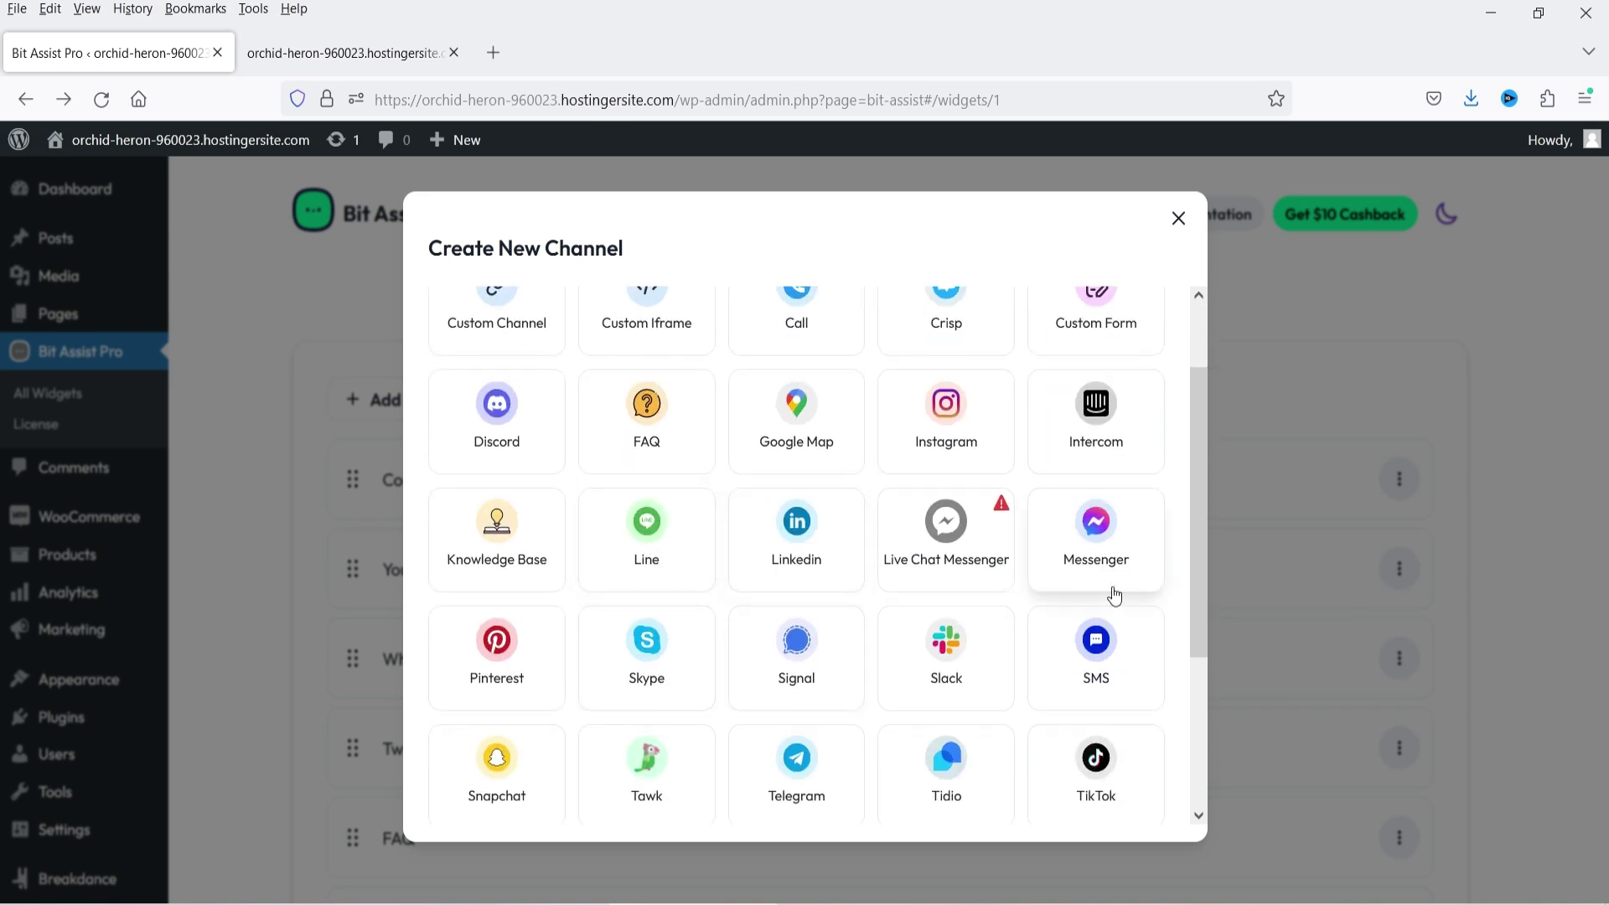
scroll(842, 570, "down", 2)
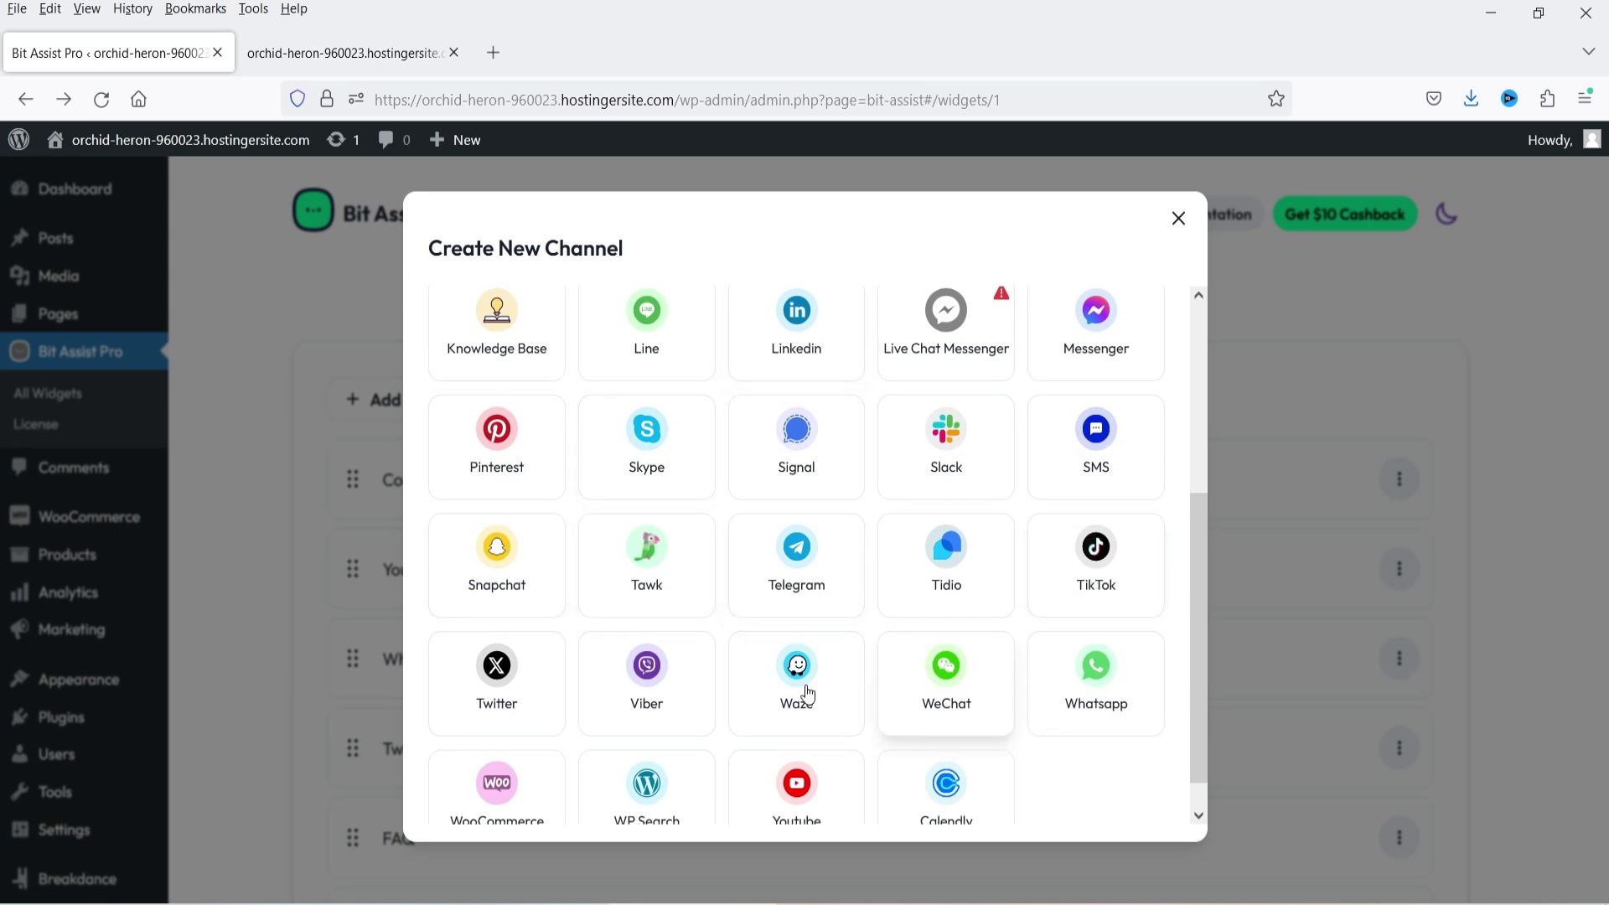
scroll(736, 600, "down", 1)
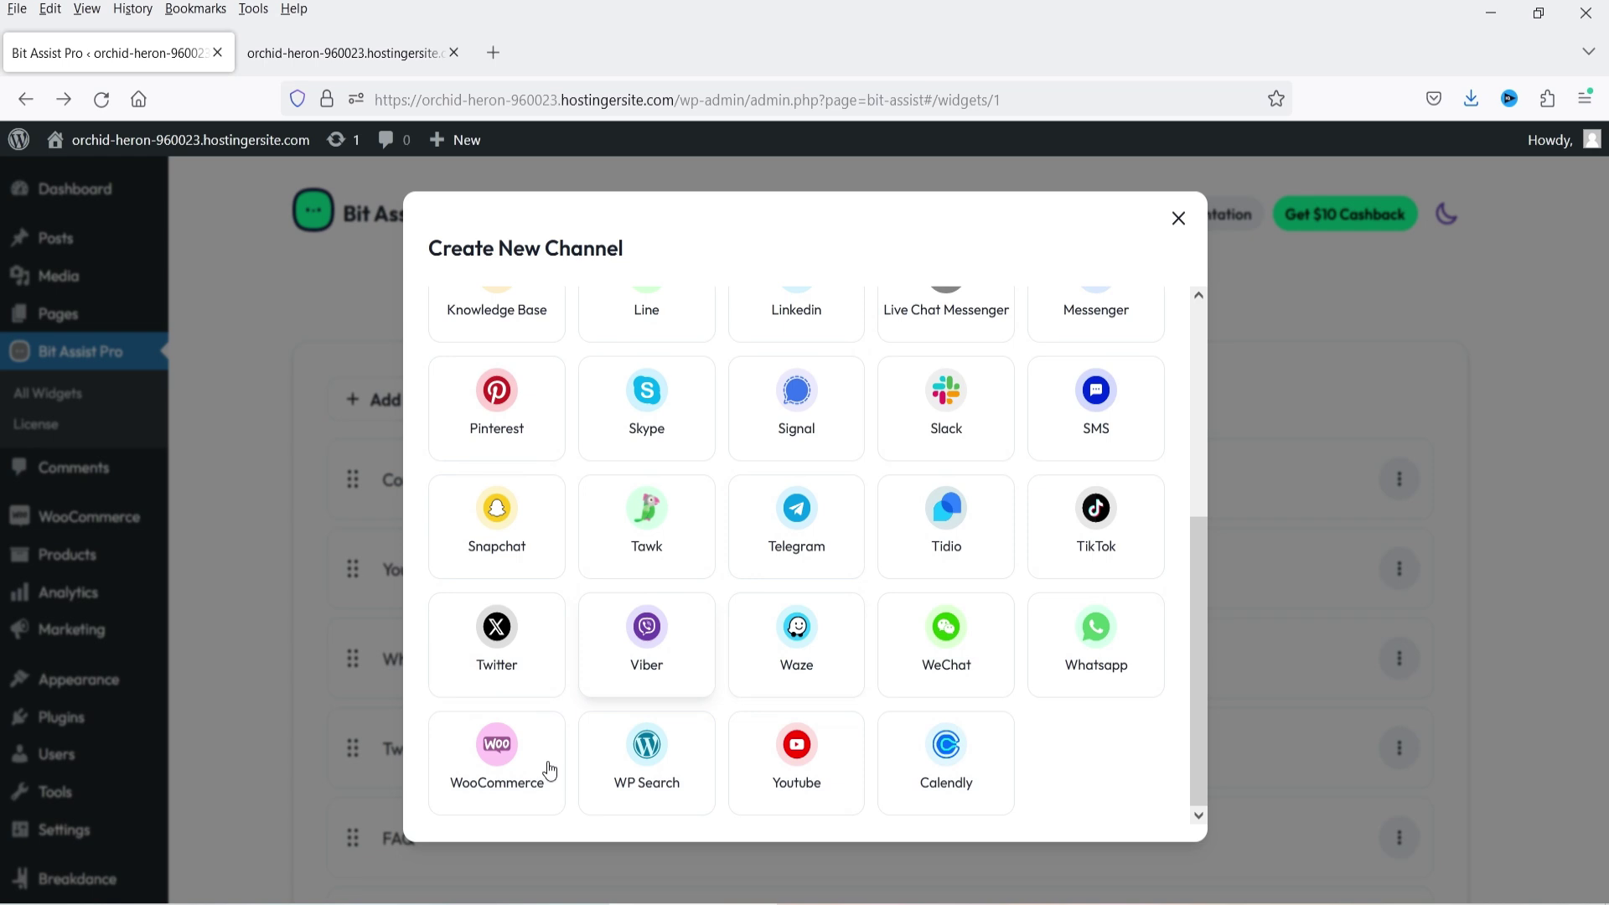
scroll(1111, 723, "up", 5)
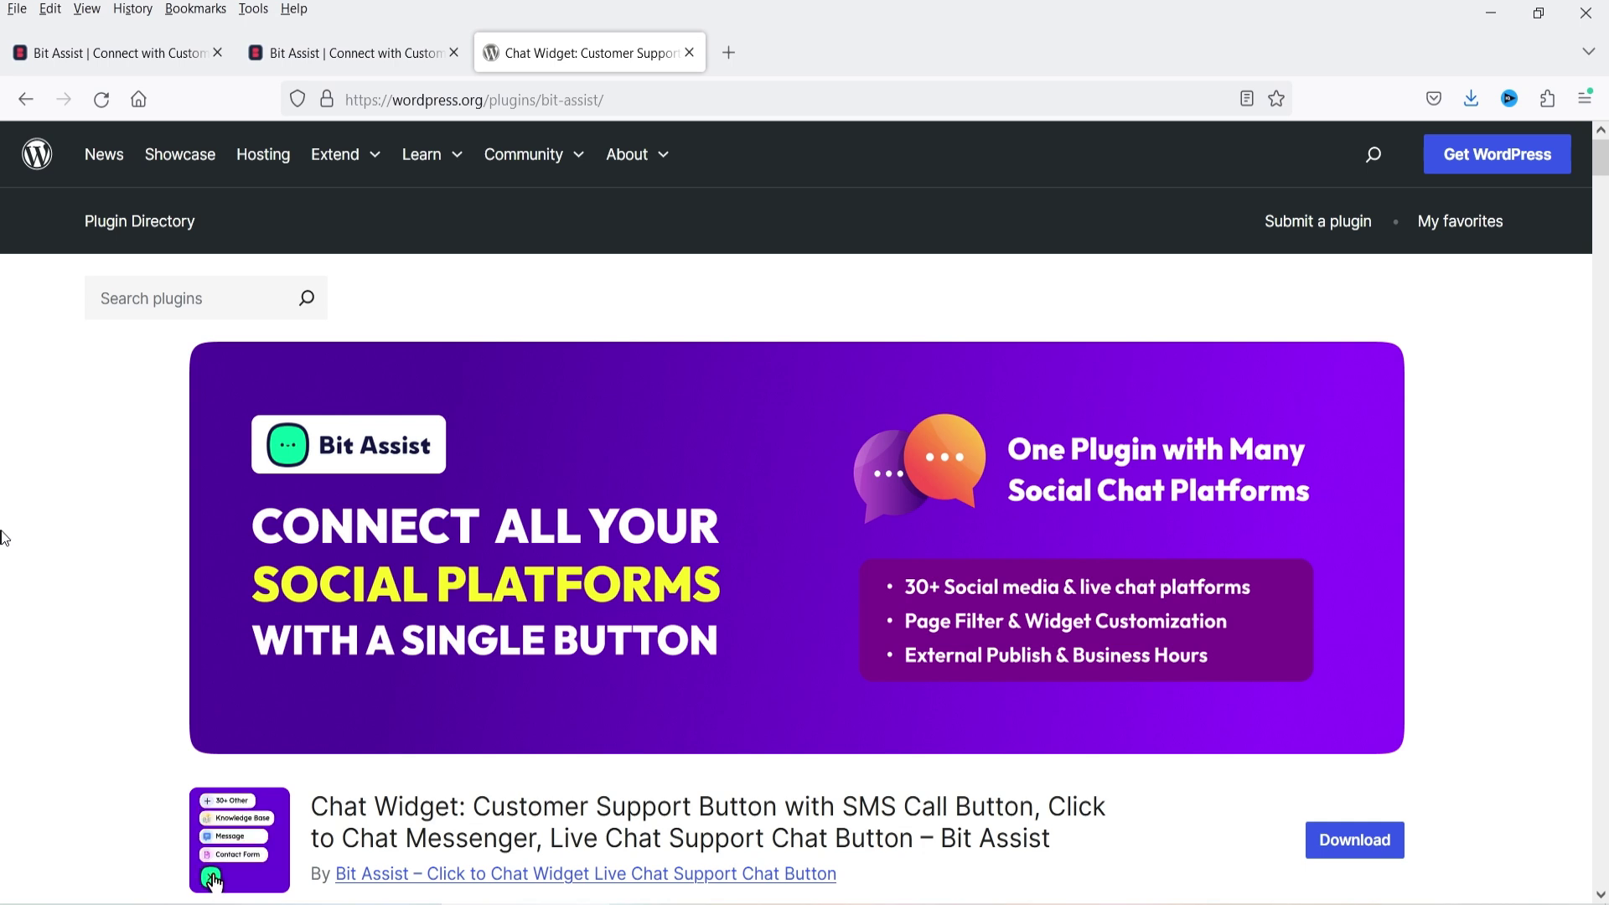
- Scroll through the Bit Assist plugin listing on WordPress.org, then switch to the Clothify site tab
scroll(4, 539, "down", 3)
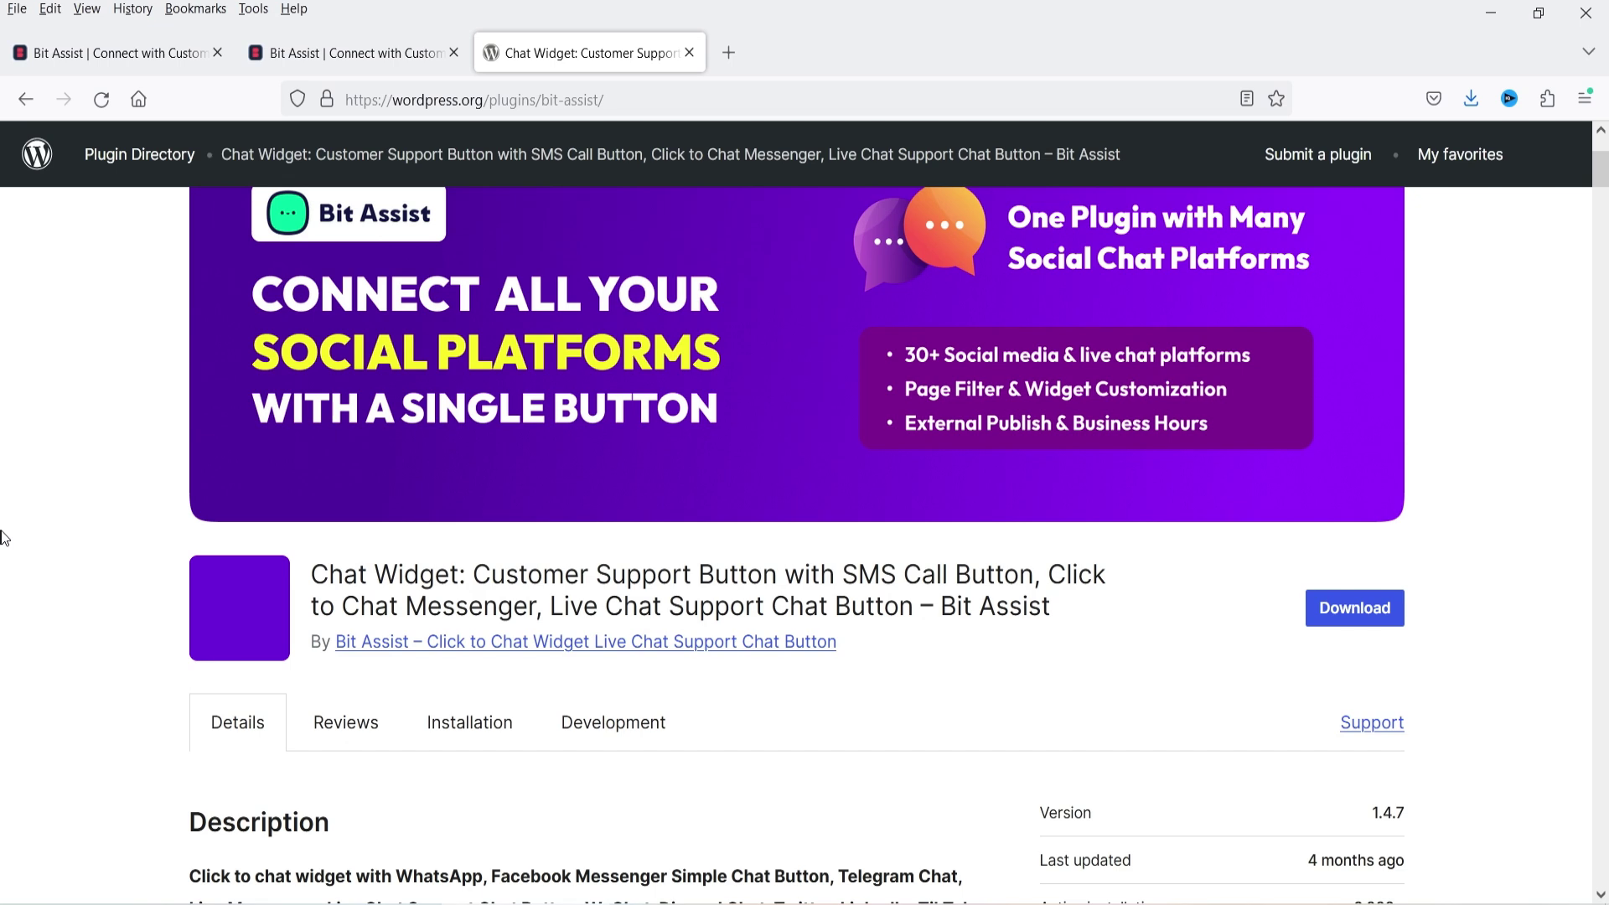
scroll(4, 538, "down", 4)
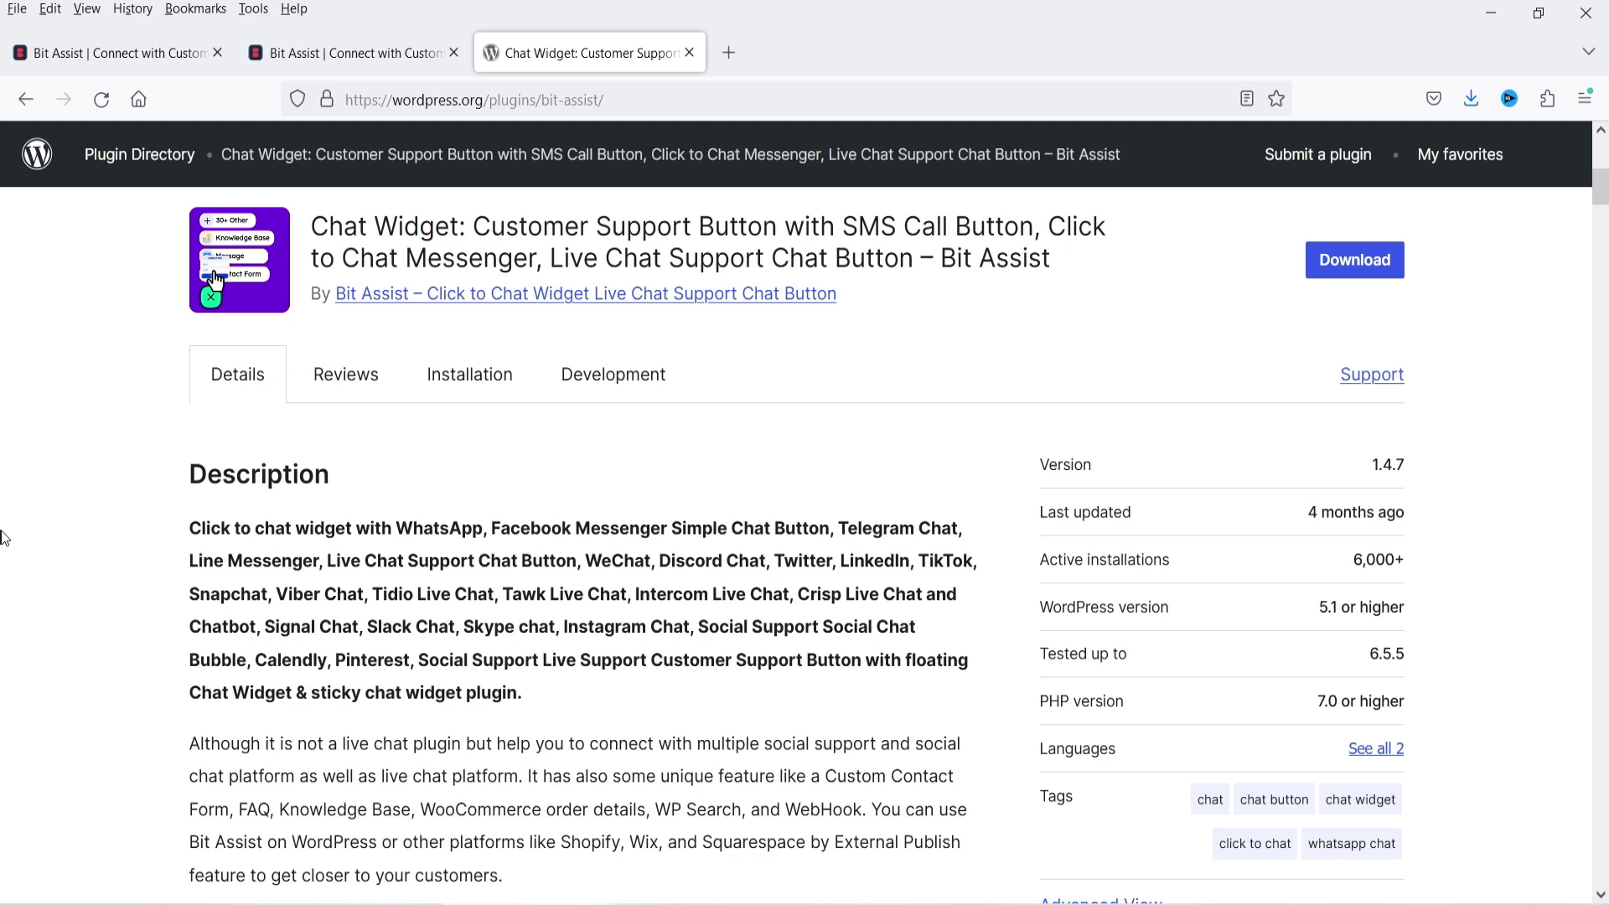
key("ctrl+shift+Tab")
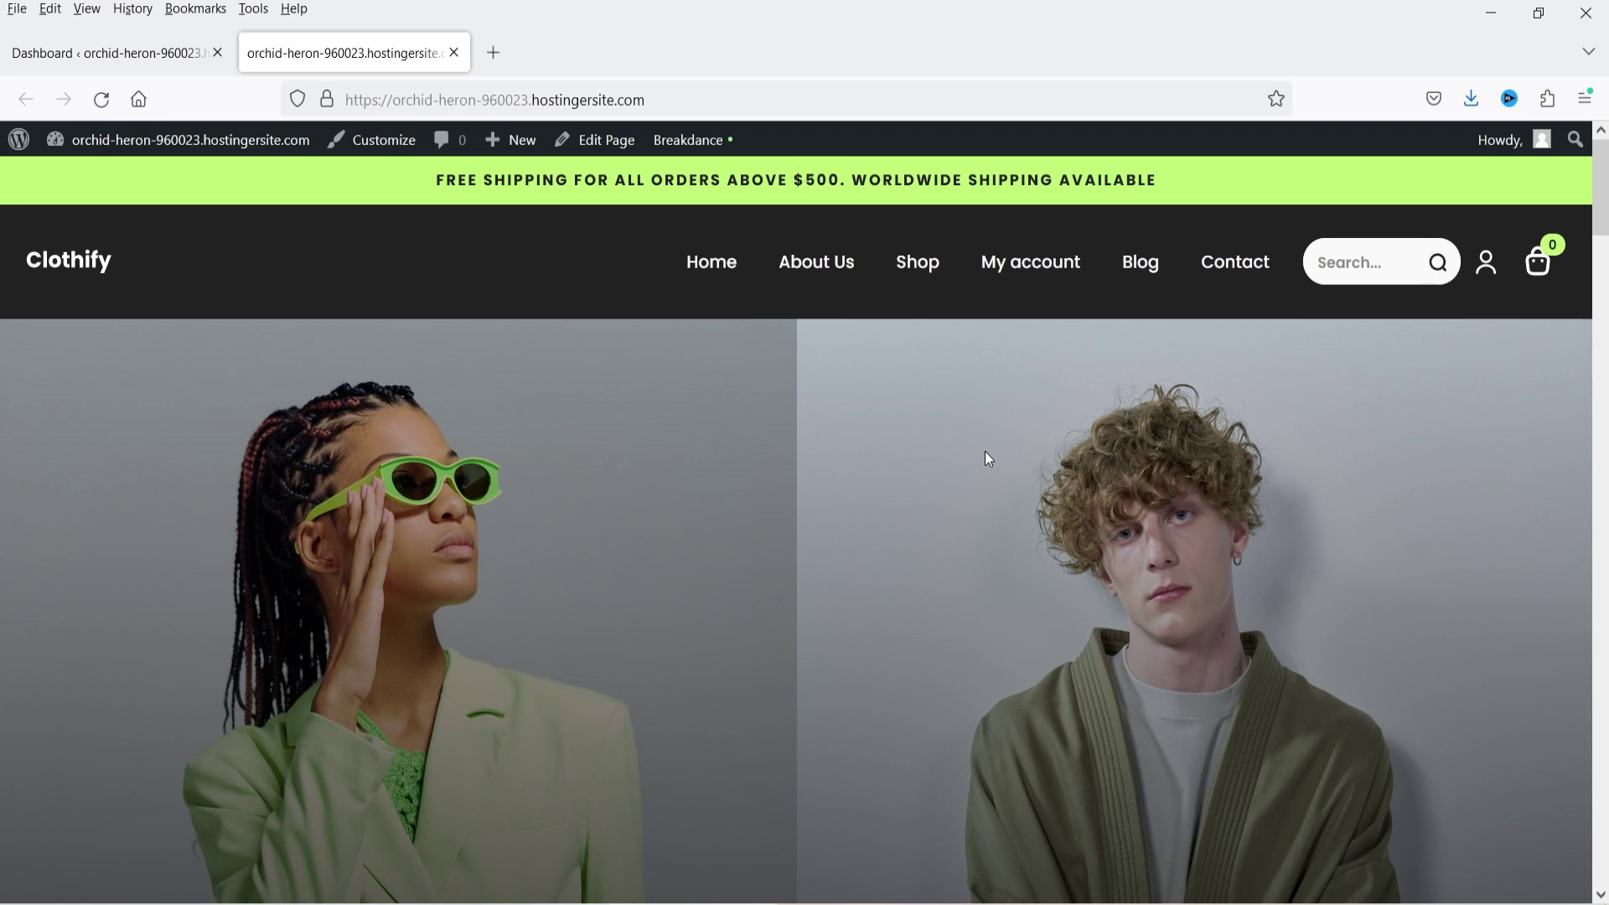
- Search Add New Plugin for 'bit assist' and install the Bit Assist plugin
left_click(70, 55)
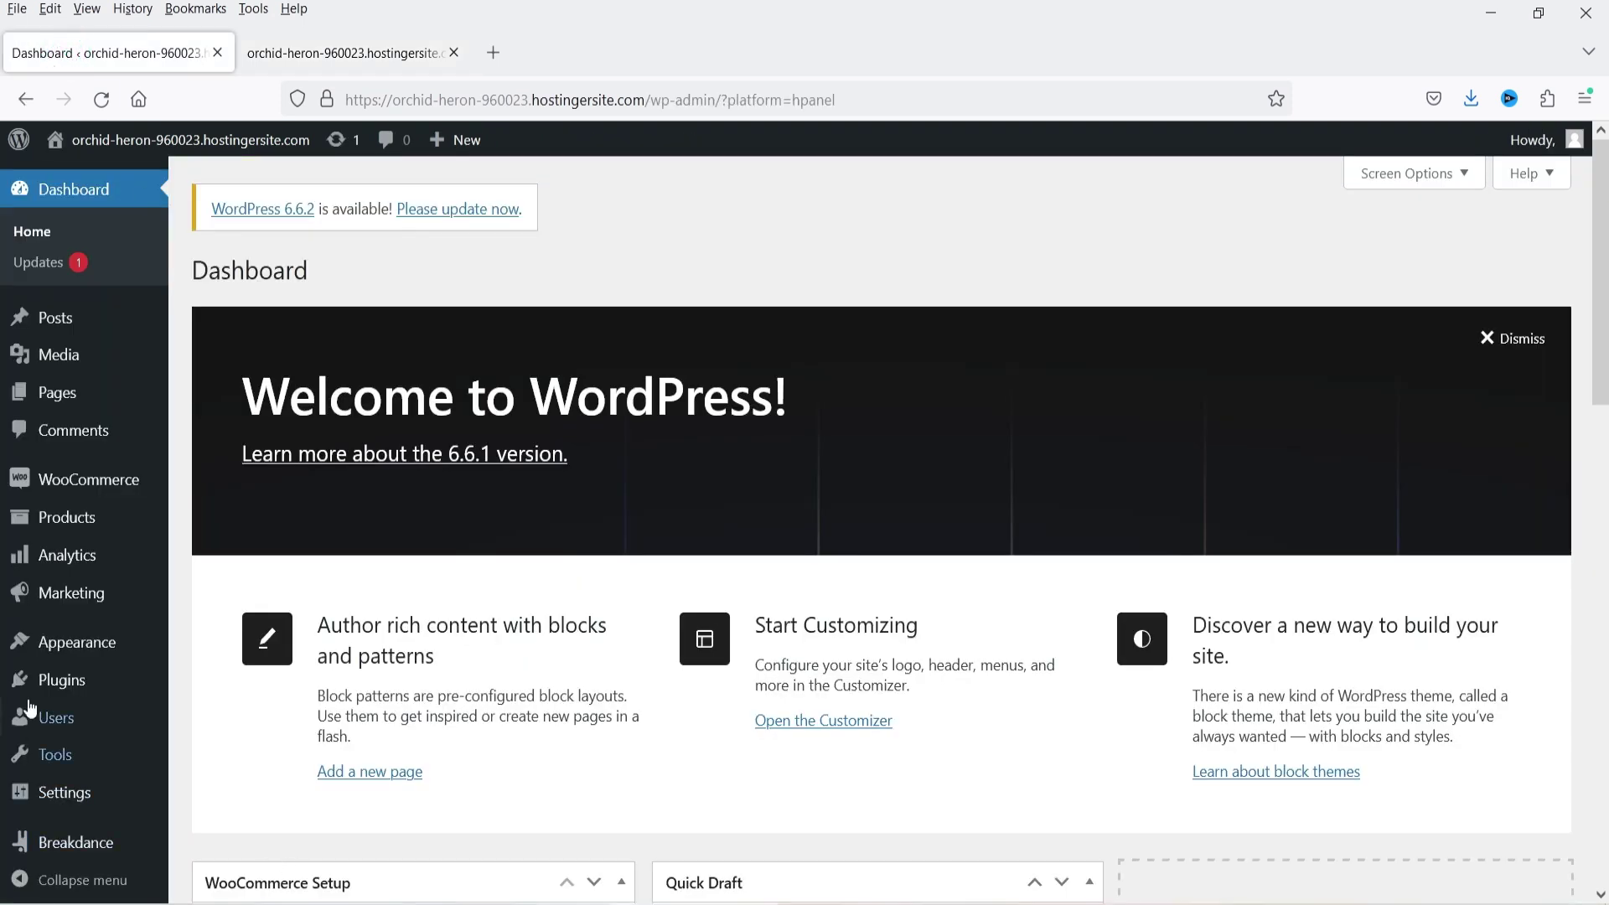
mouse_move(83, 680)
left_click(252, 713)
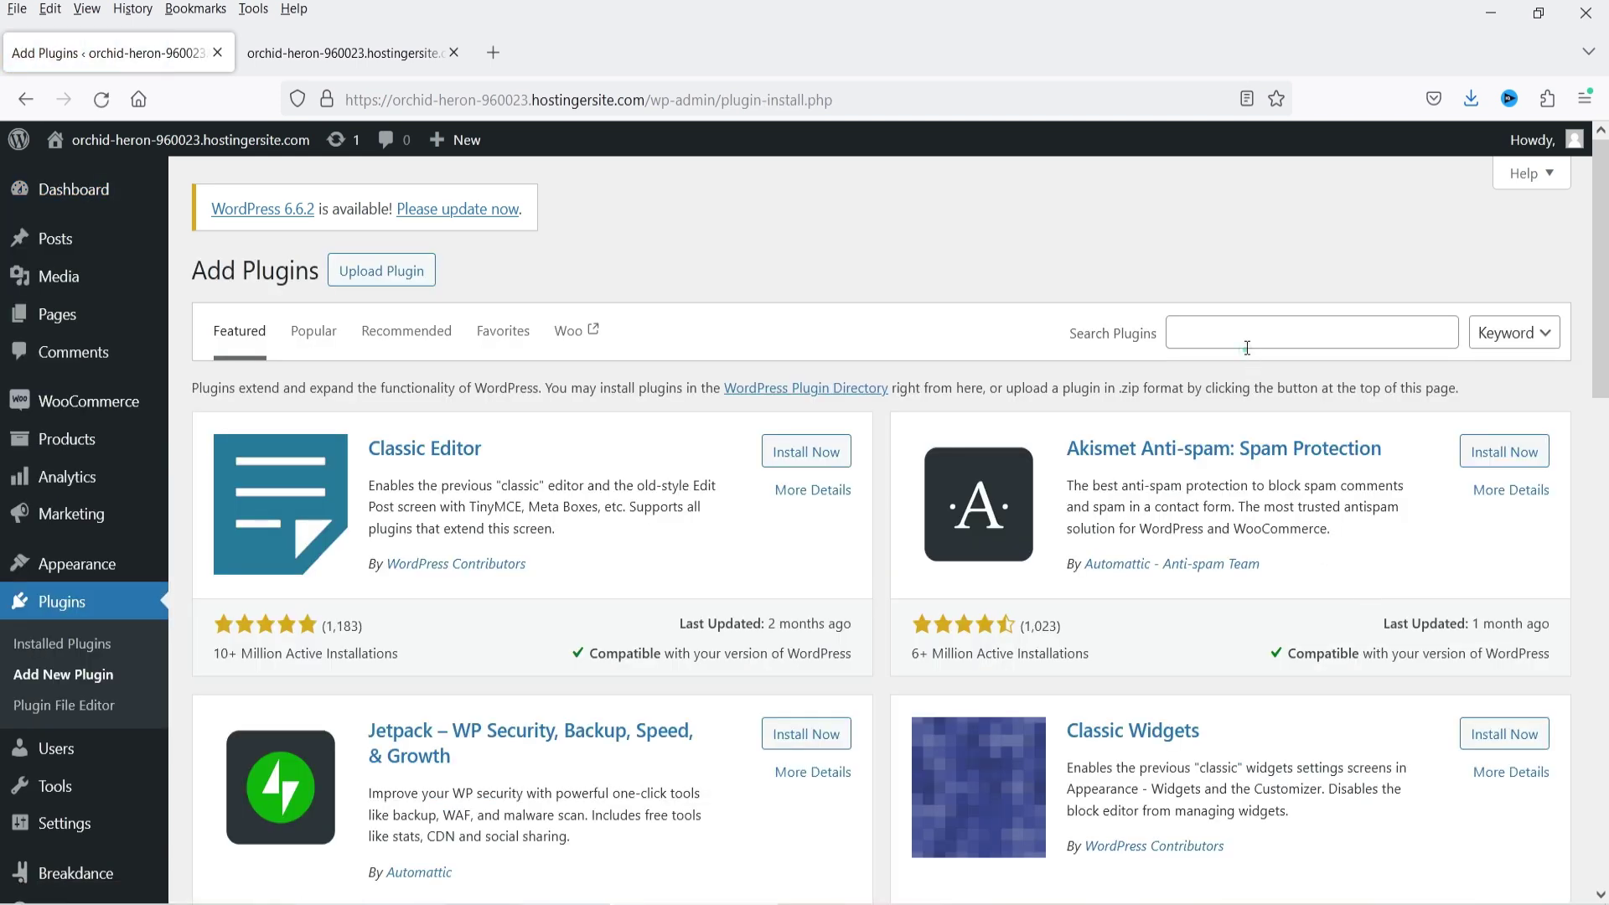
left_click(1242, 331)
type("bit assist")
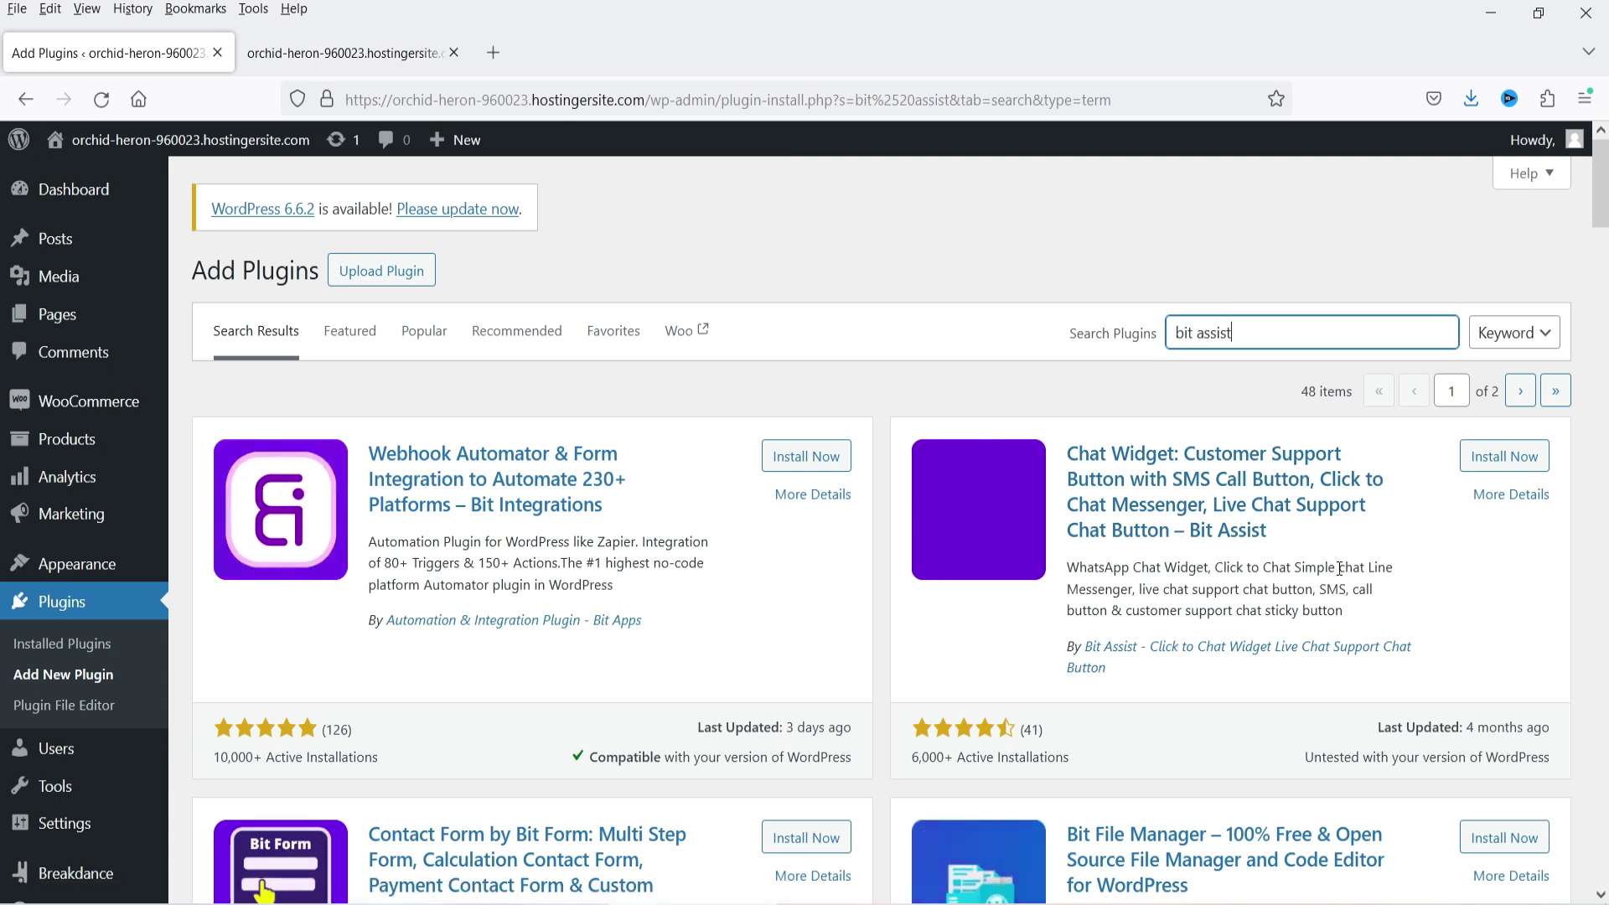
left_click(1507, 456)
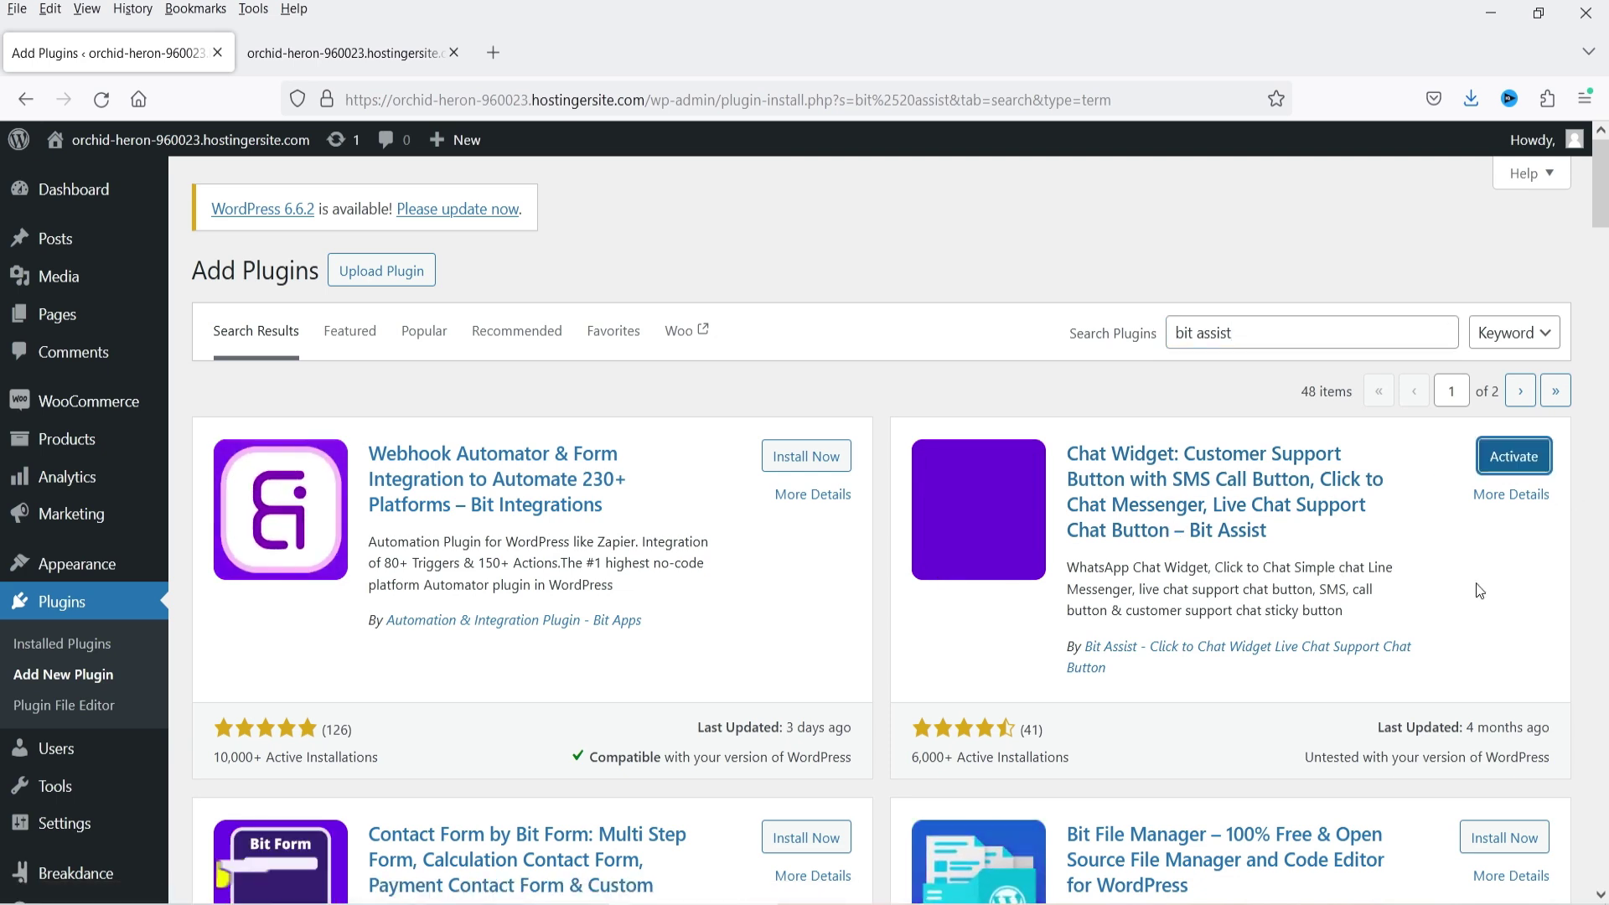
- Activate Bit Assist and view its empty Widgets List page
left_click(1510, 459)
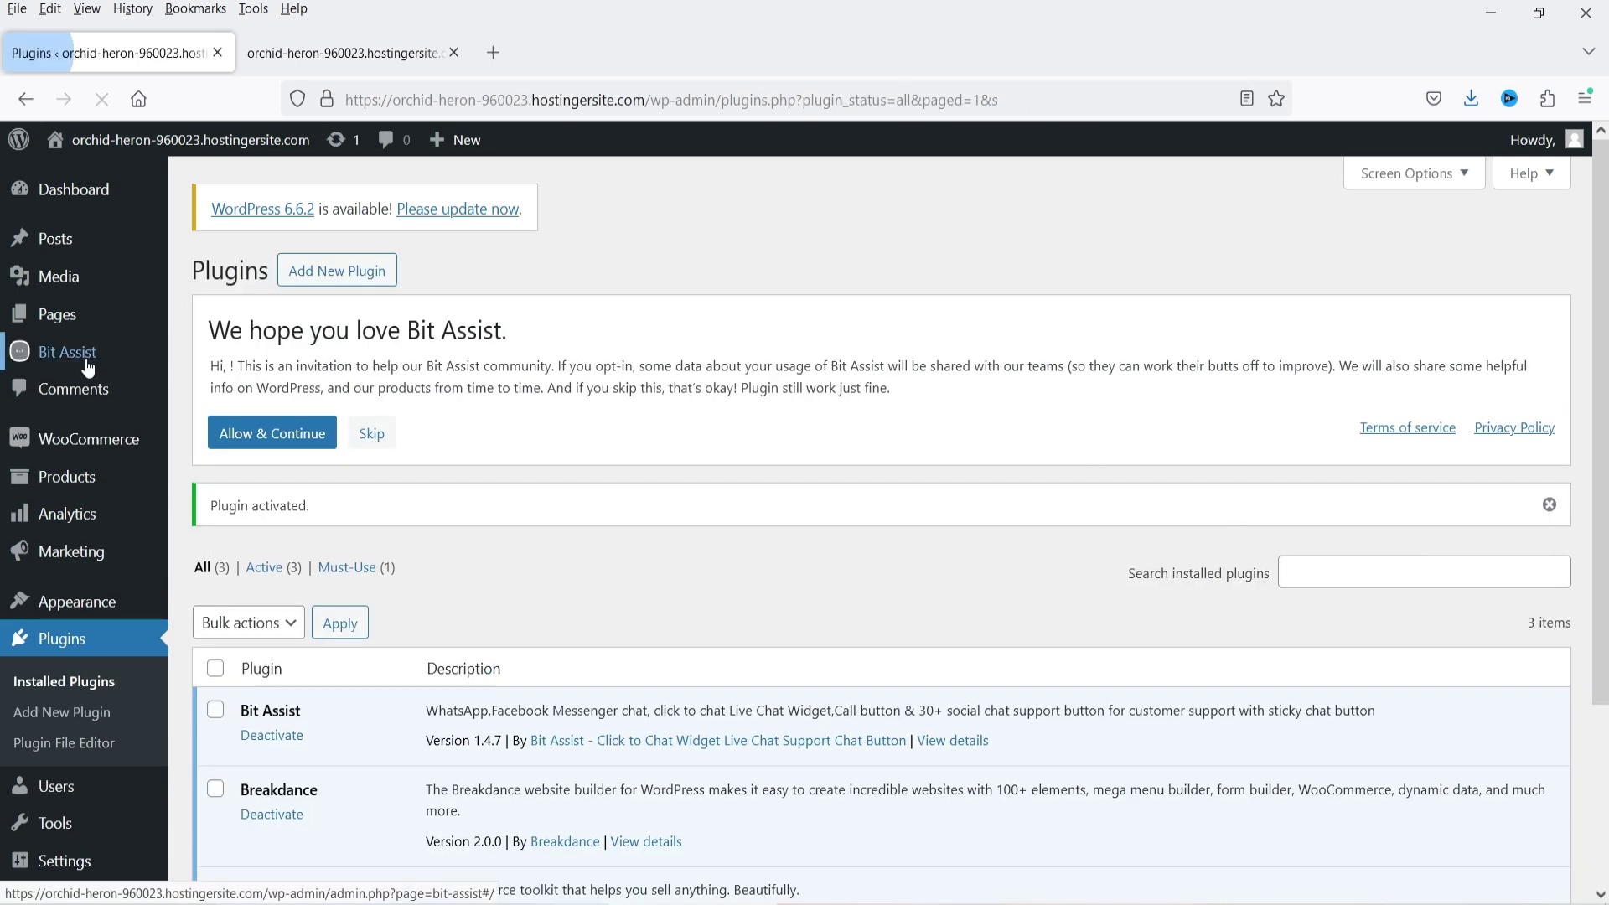
mouse_move(88, 366)
left_click(87, 362)
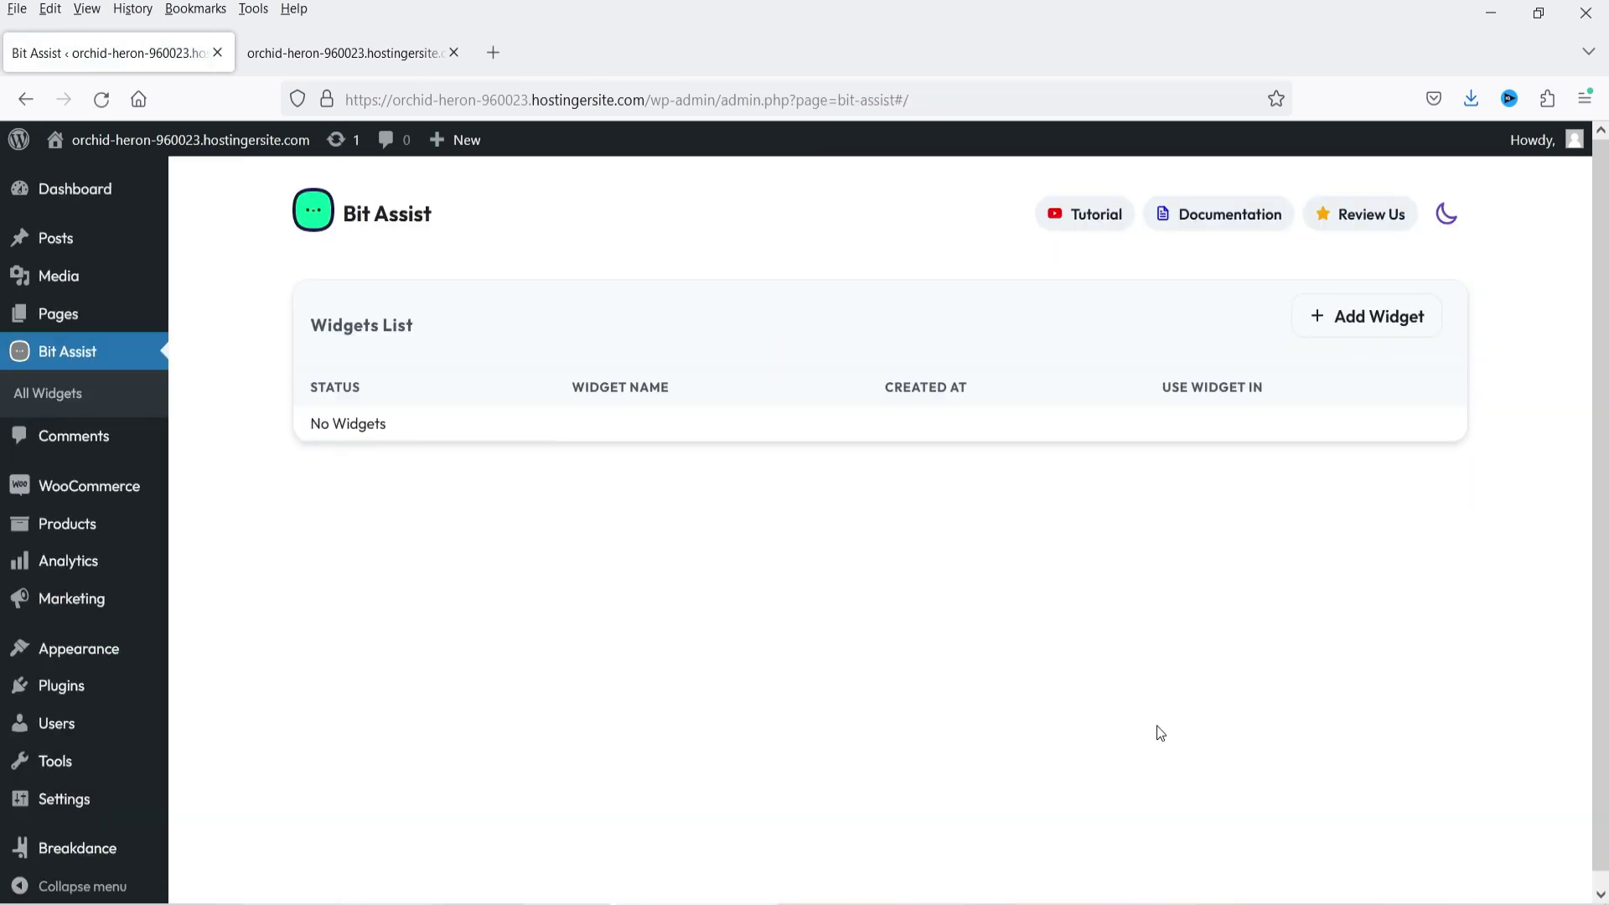
- Create a widget named 'Social Contact Button', replacing the default 'Untitled Widget' name
left_click(1366, 318)
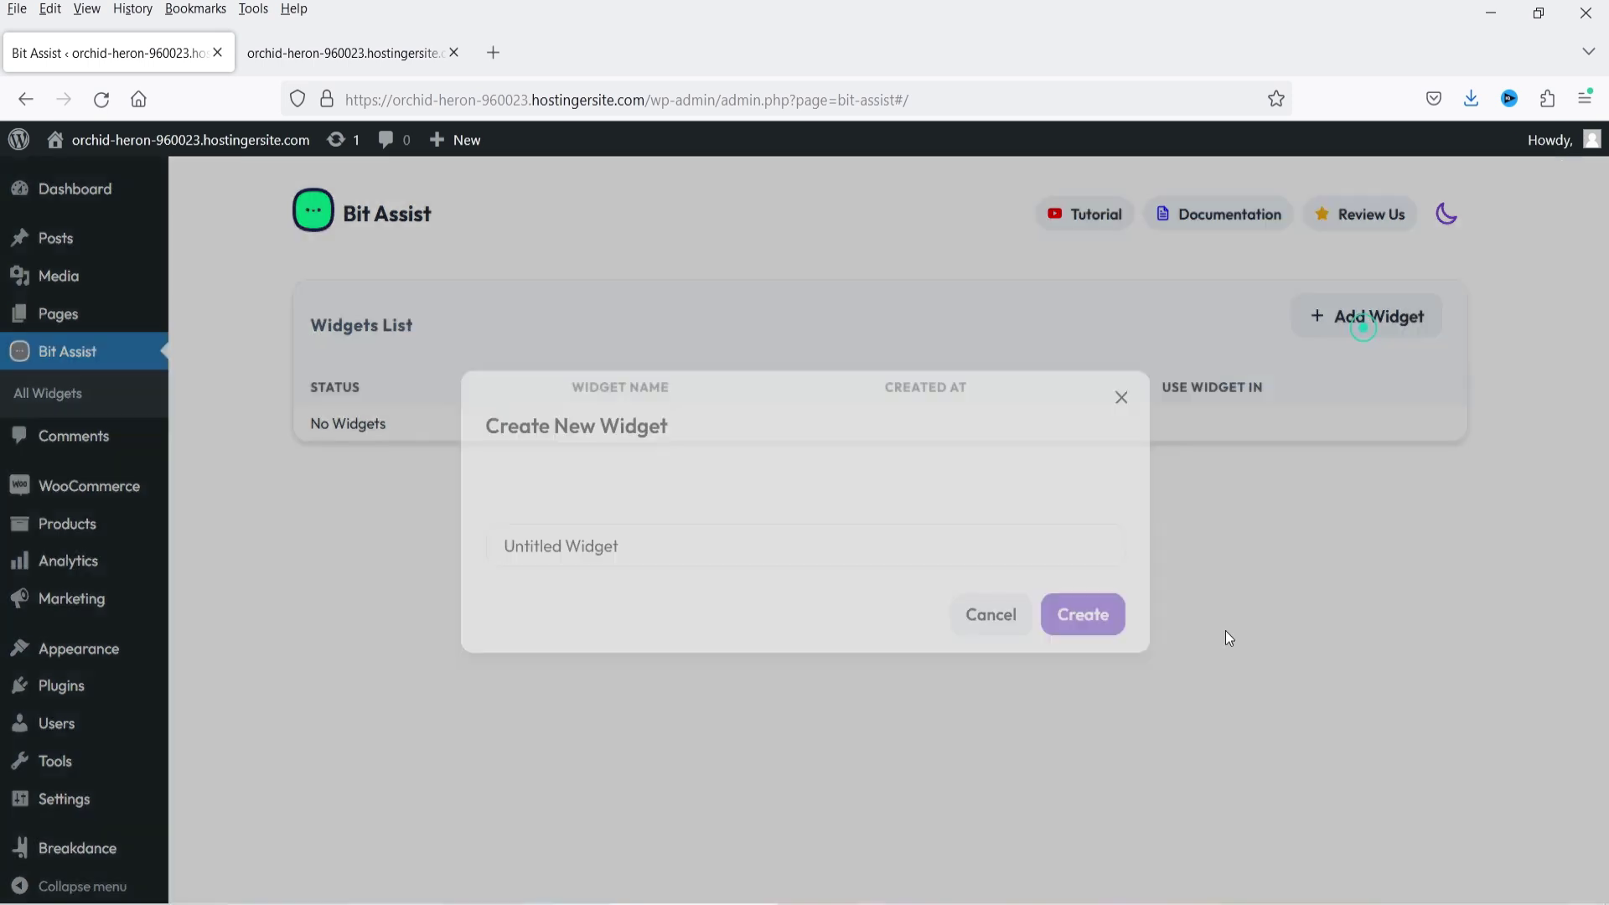
triple_click(699, 558)
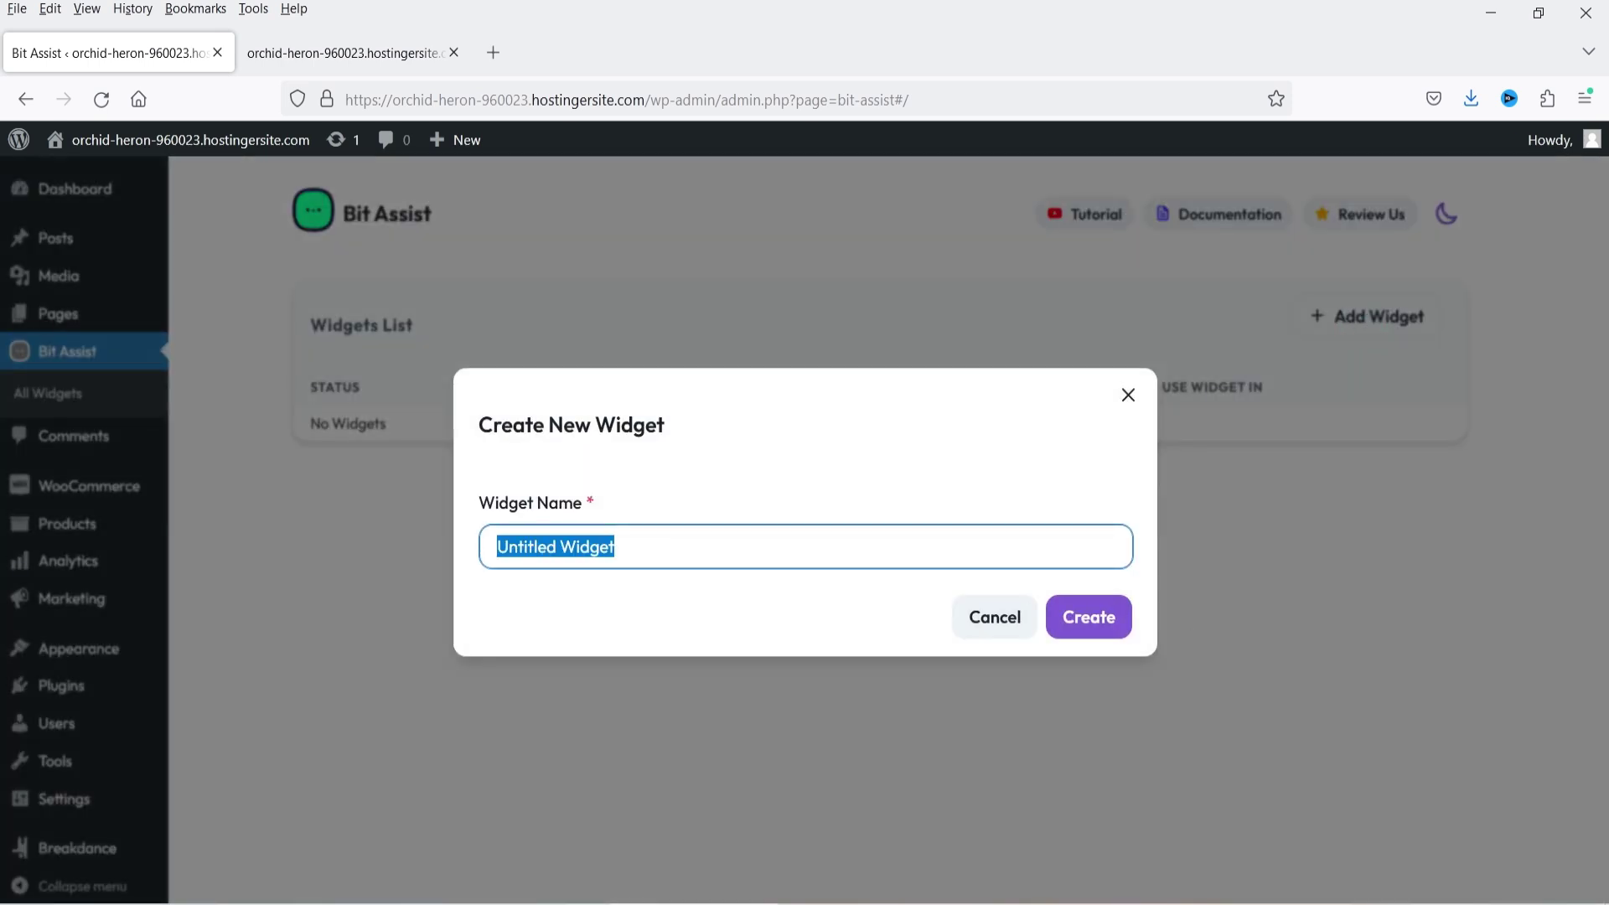
type("Social Contact")
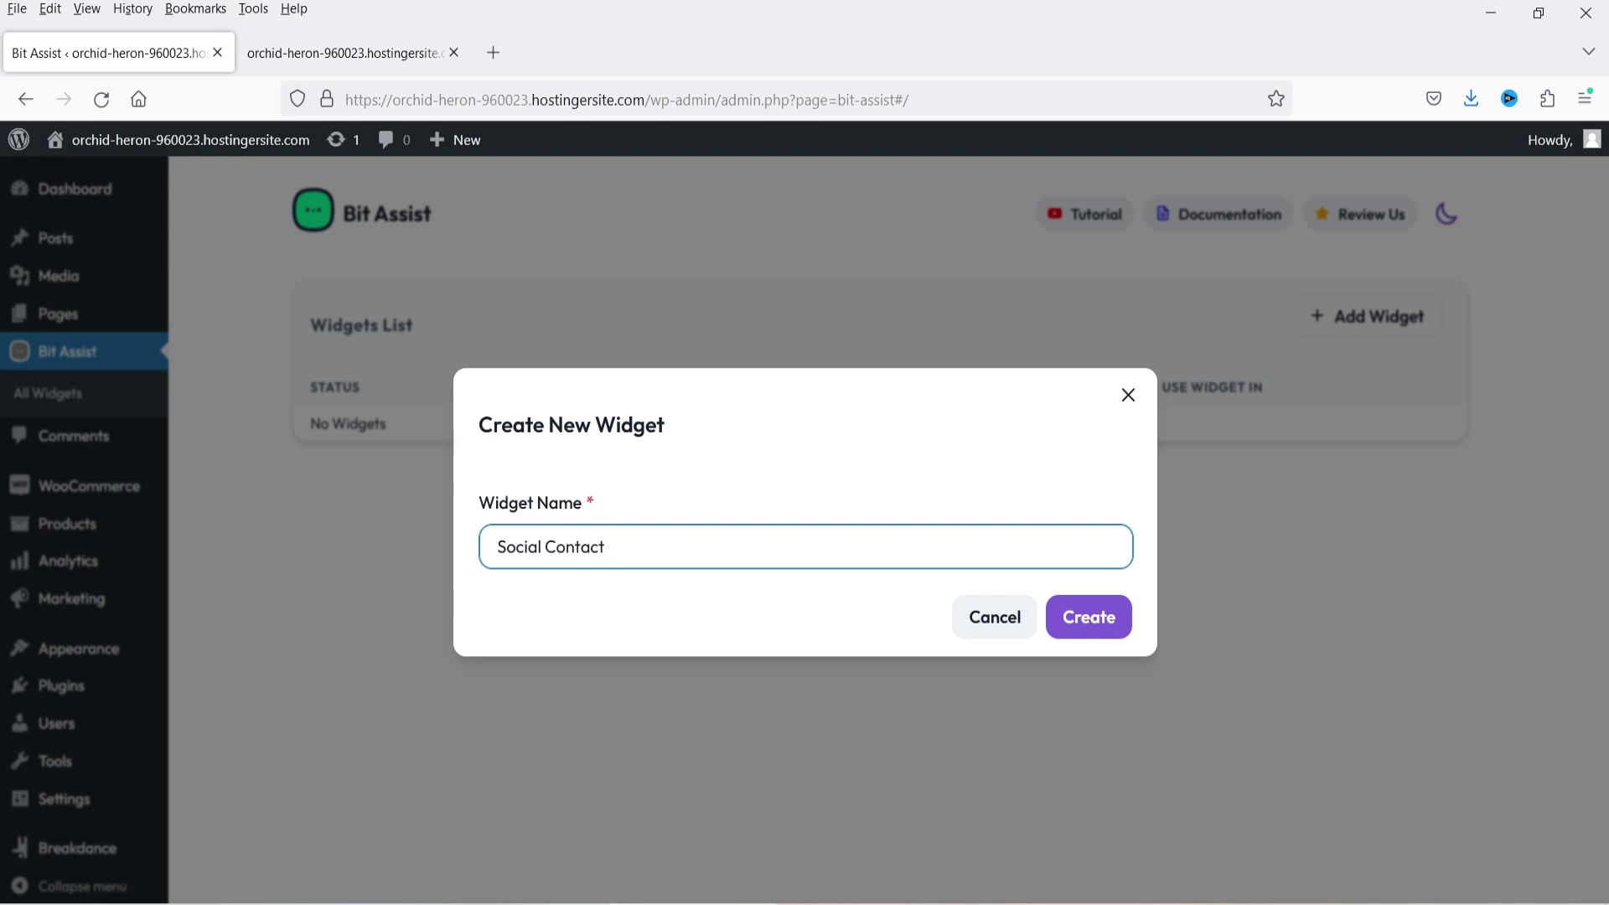
type(" Button")
left_click(1109, 624)
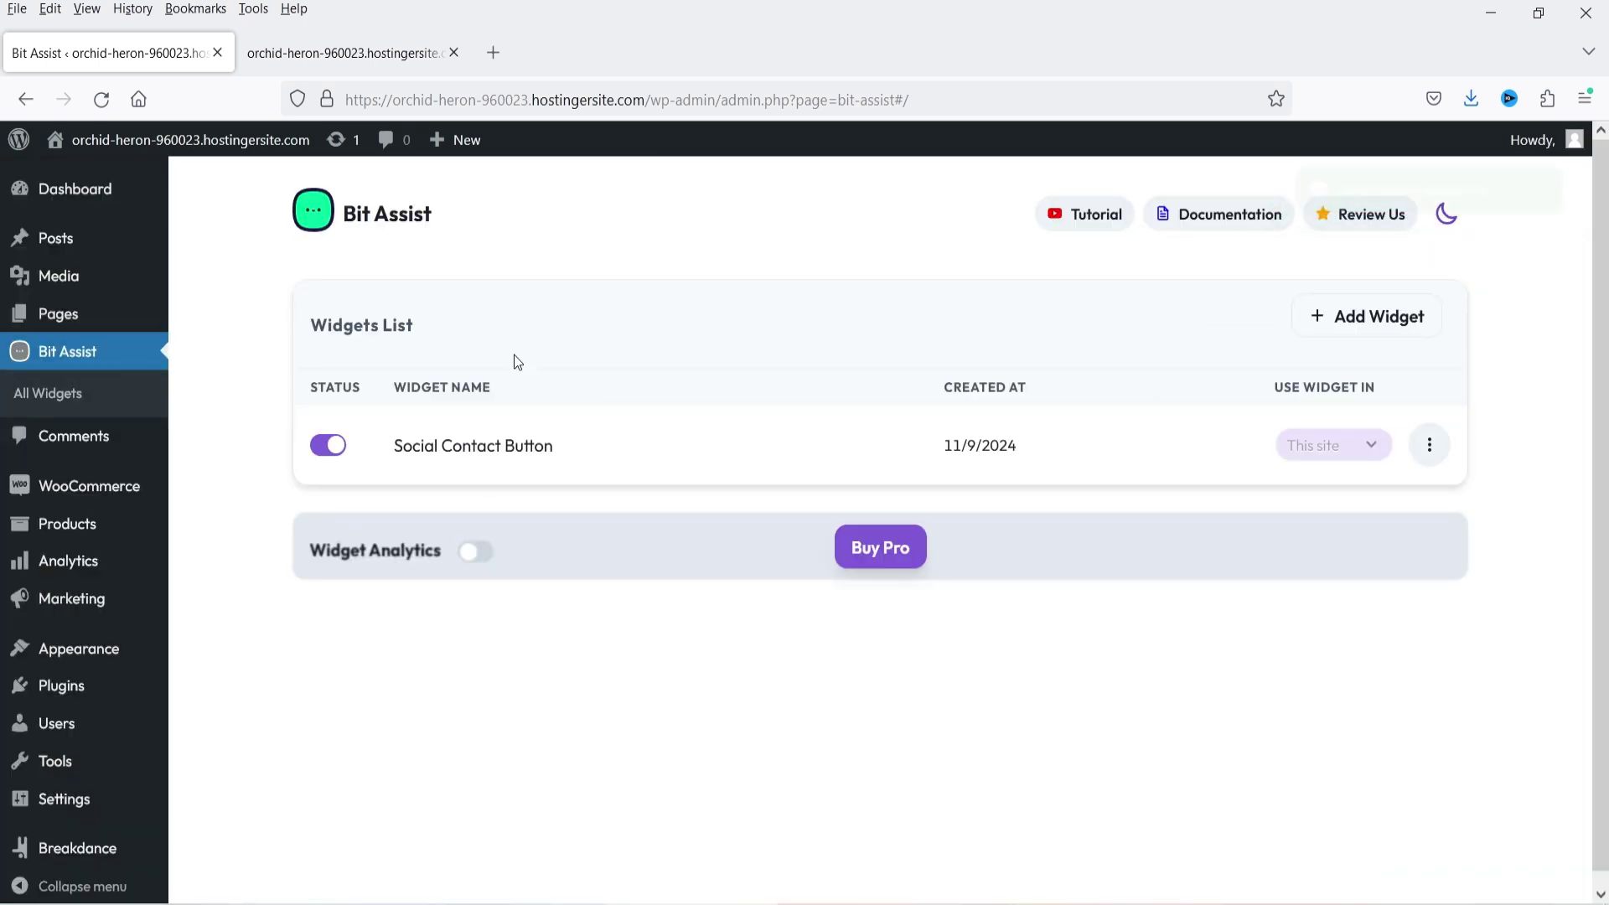
left_click(1431, 461)
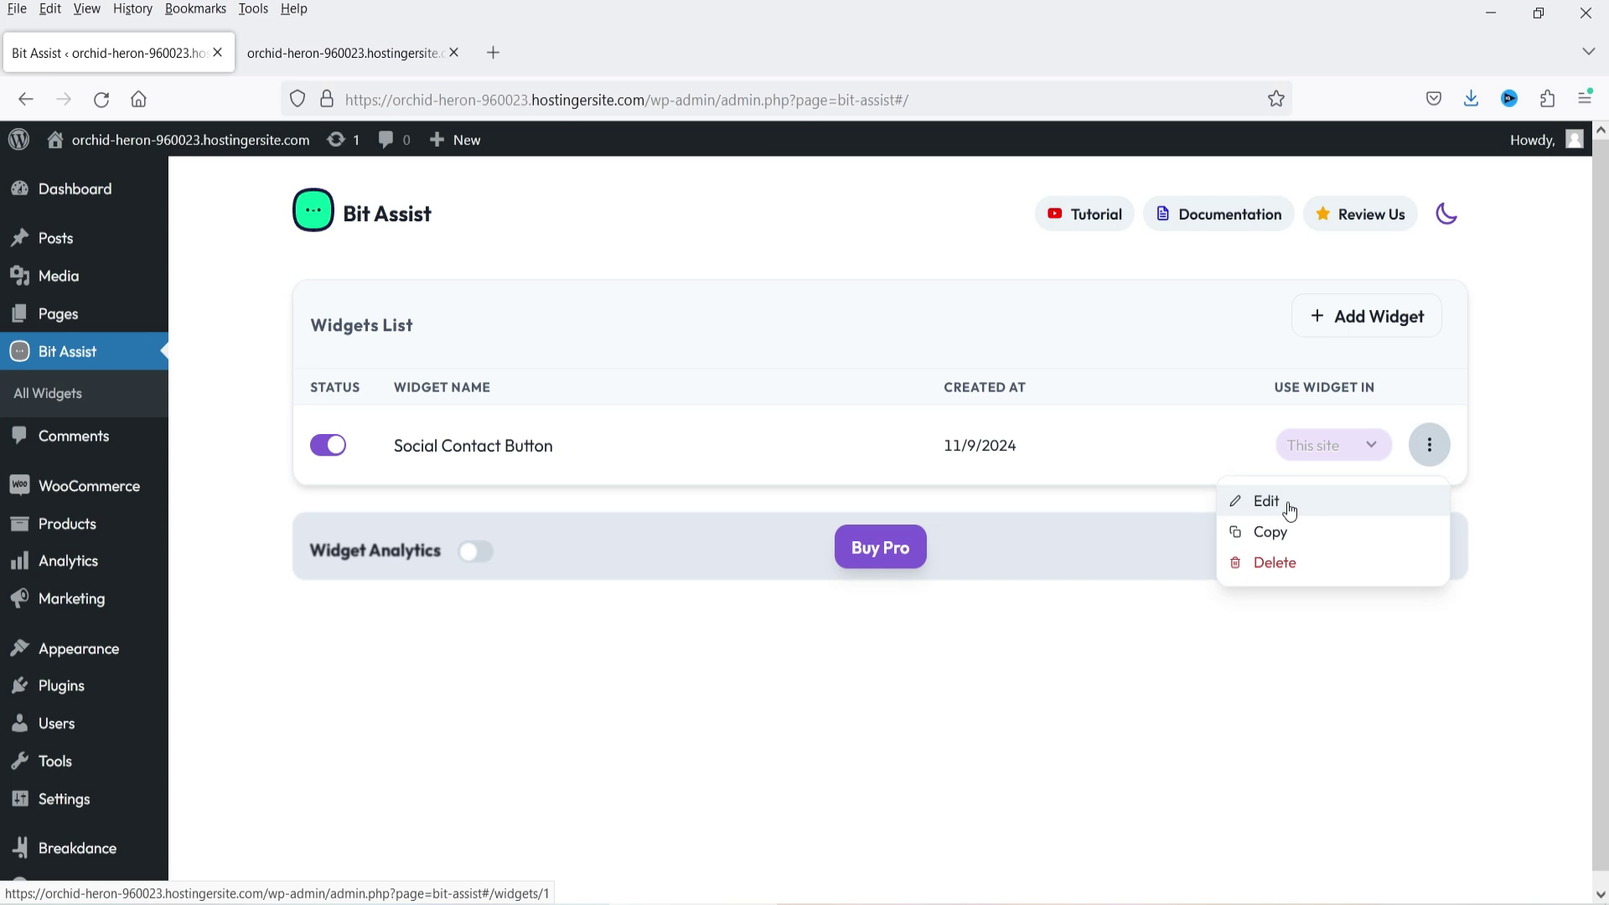
- Edit the Social Contact Button widget and add a new Whatsapp channel
left_click(1290, 505)
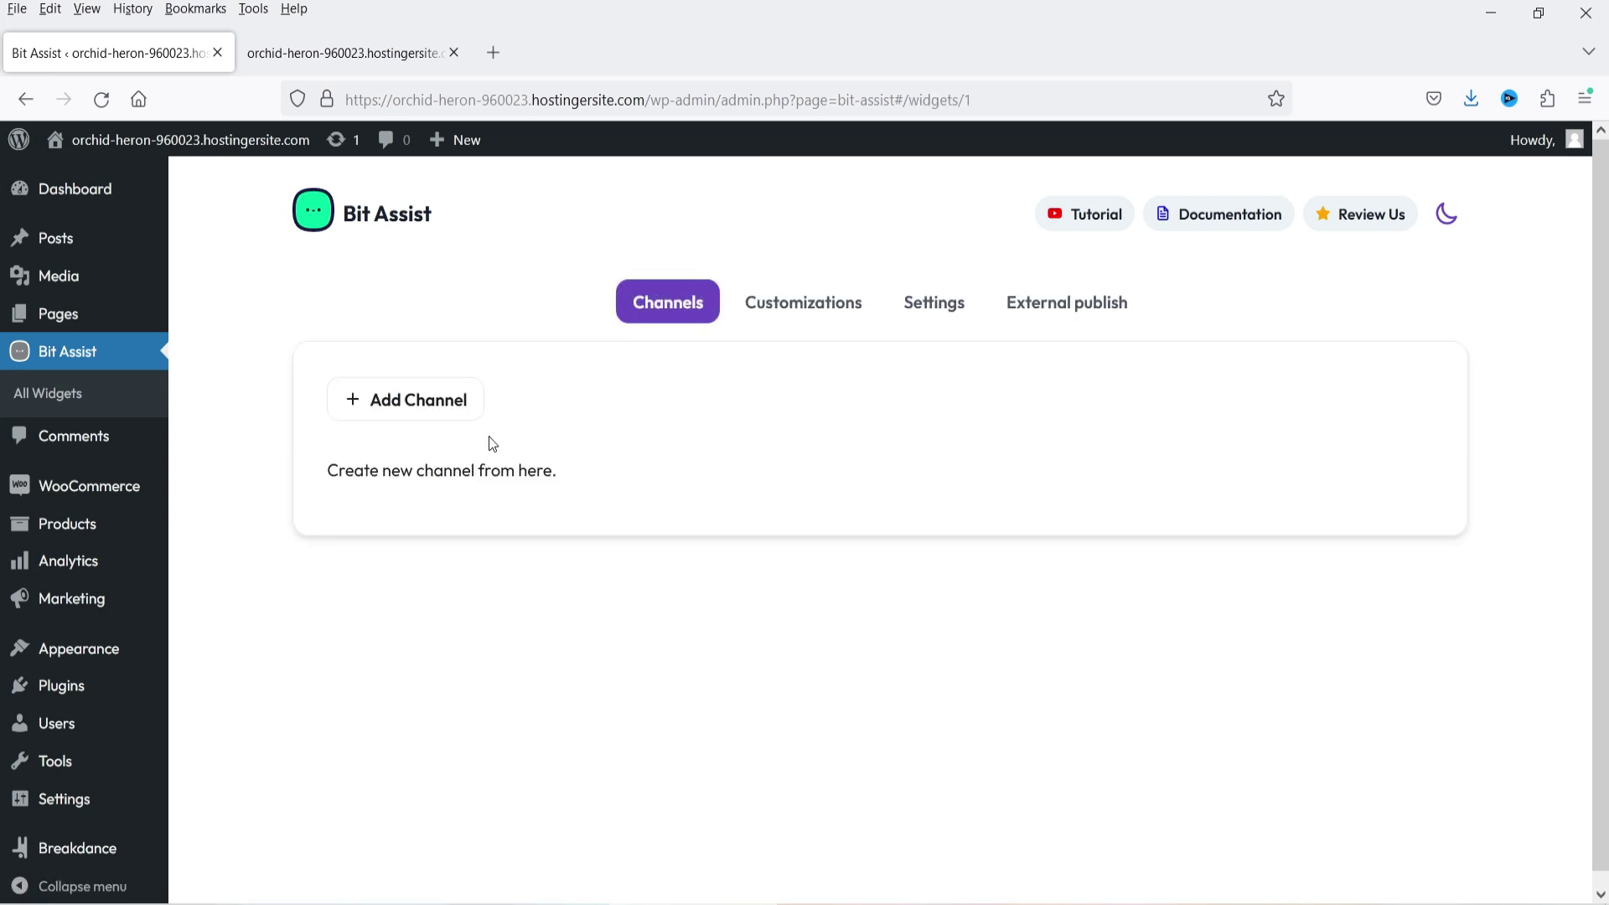
left_click(402, 411)
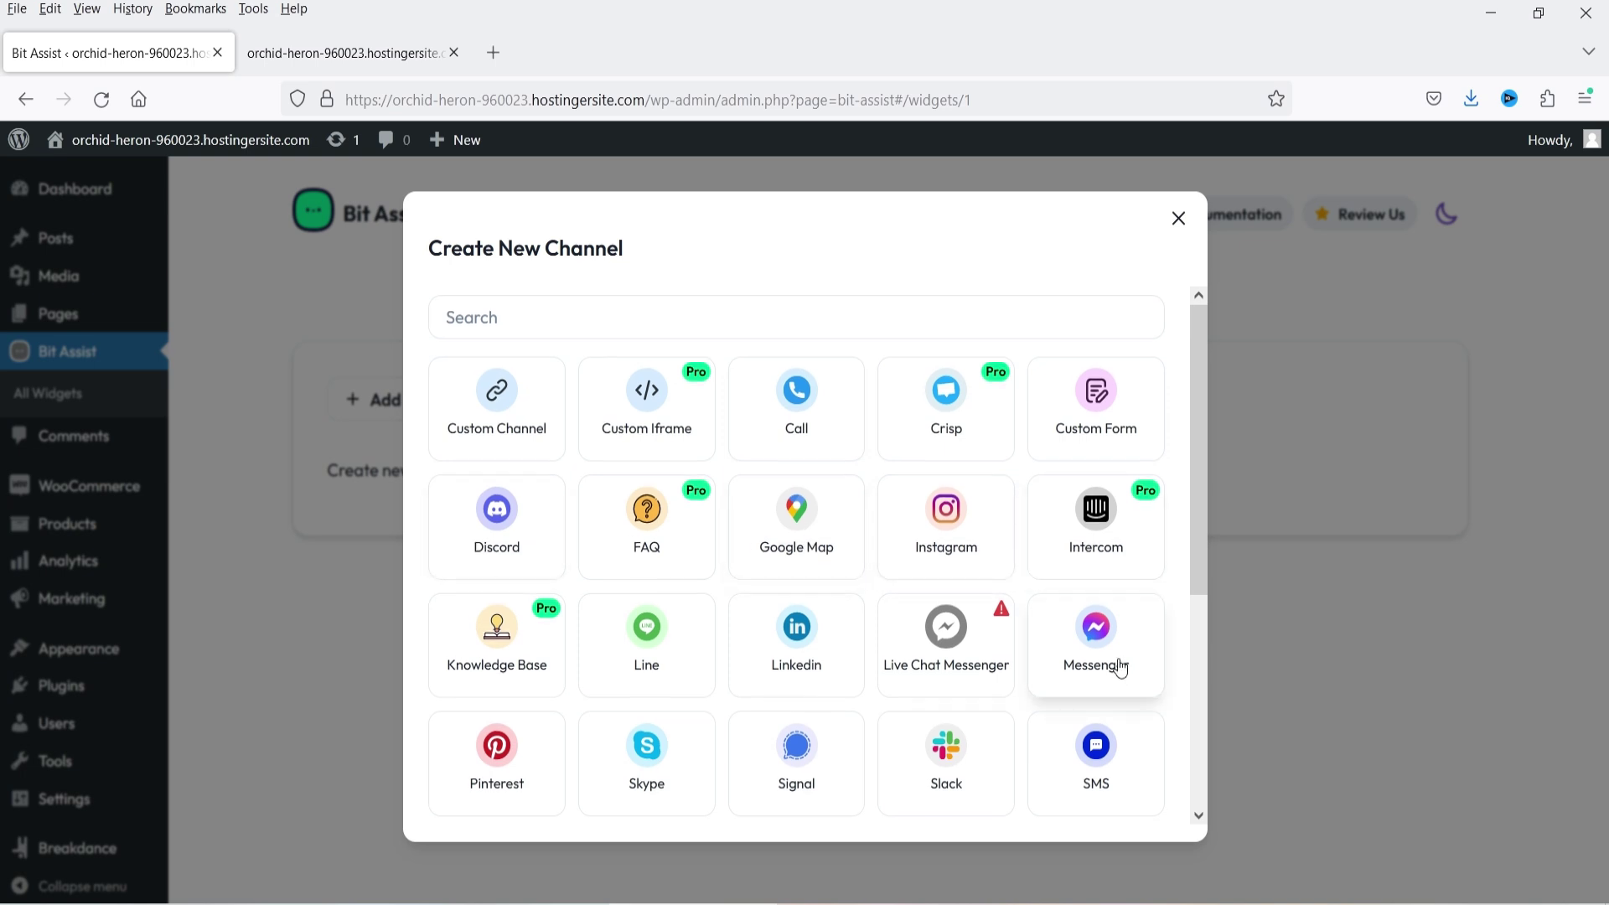
scroll(737, 560, "down", 2)
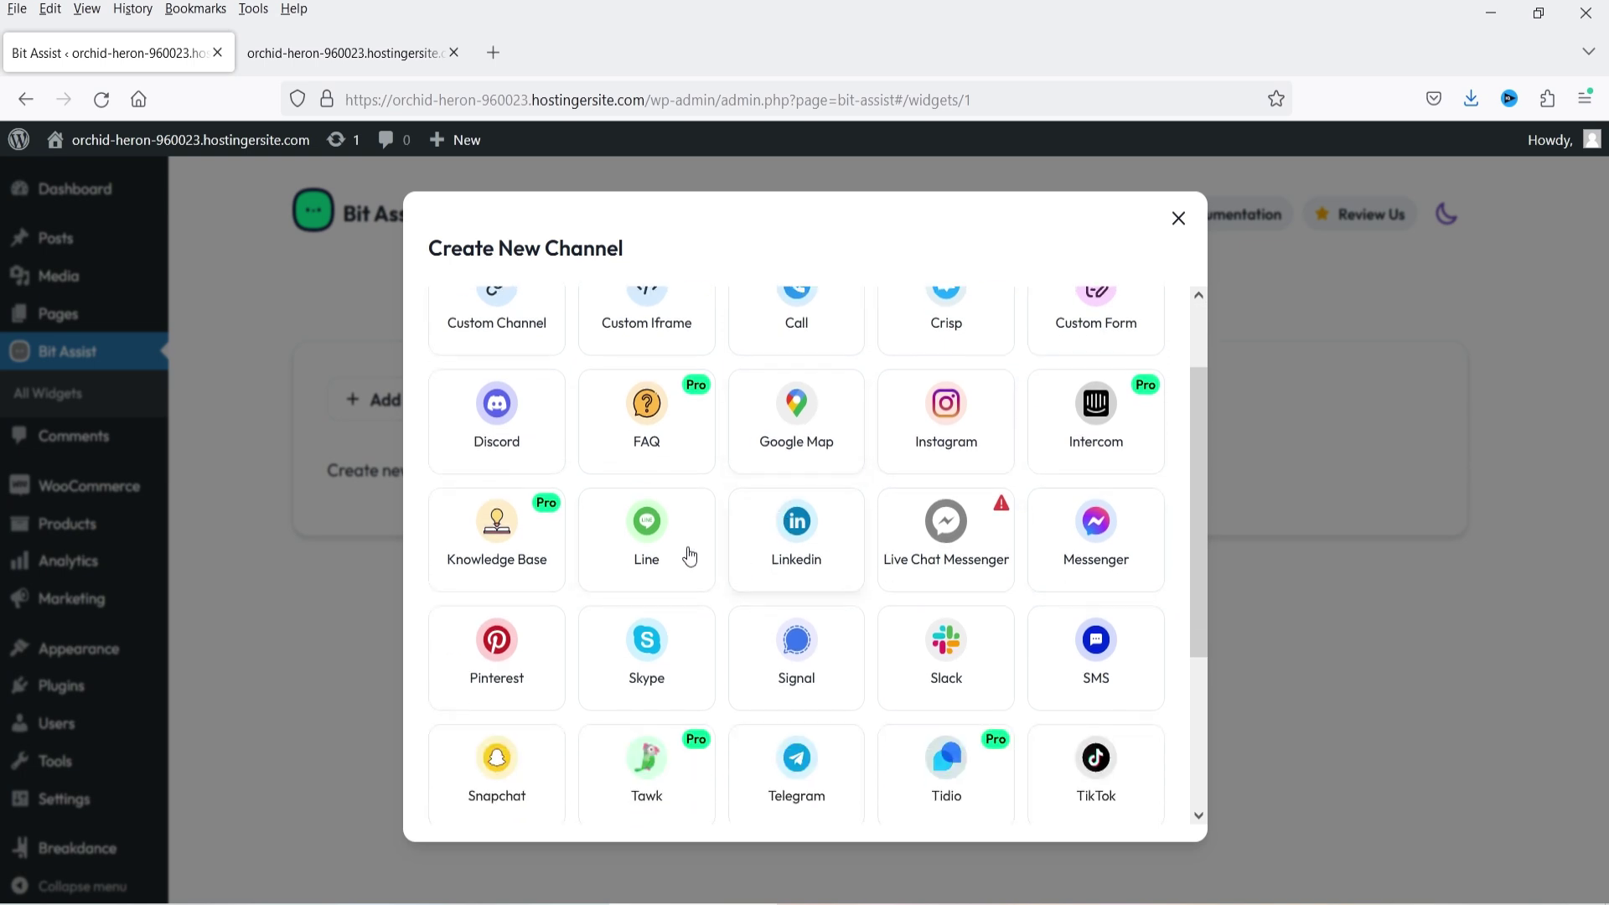
scroll(1005, 620, "down", 3)
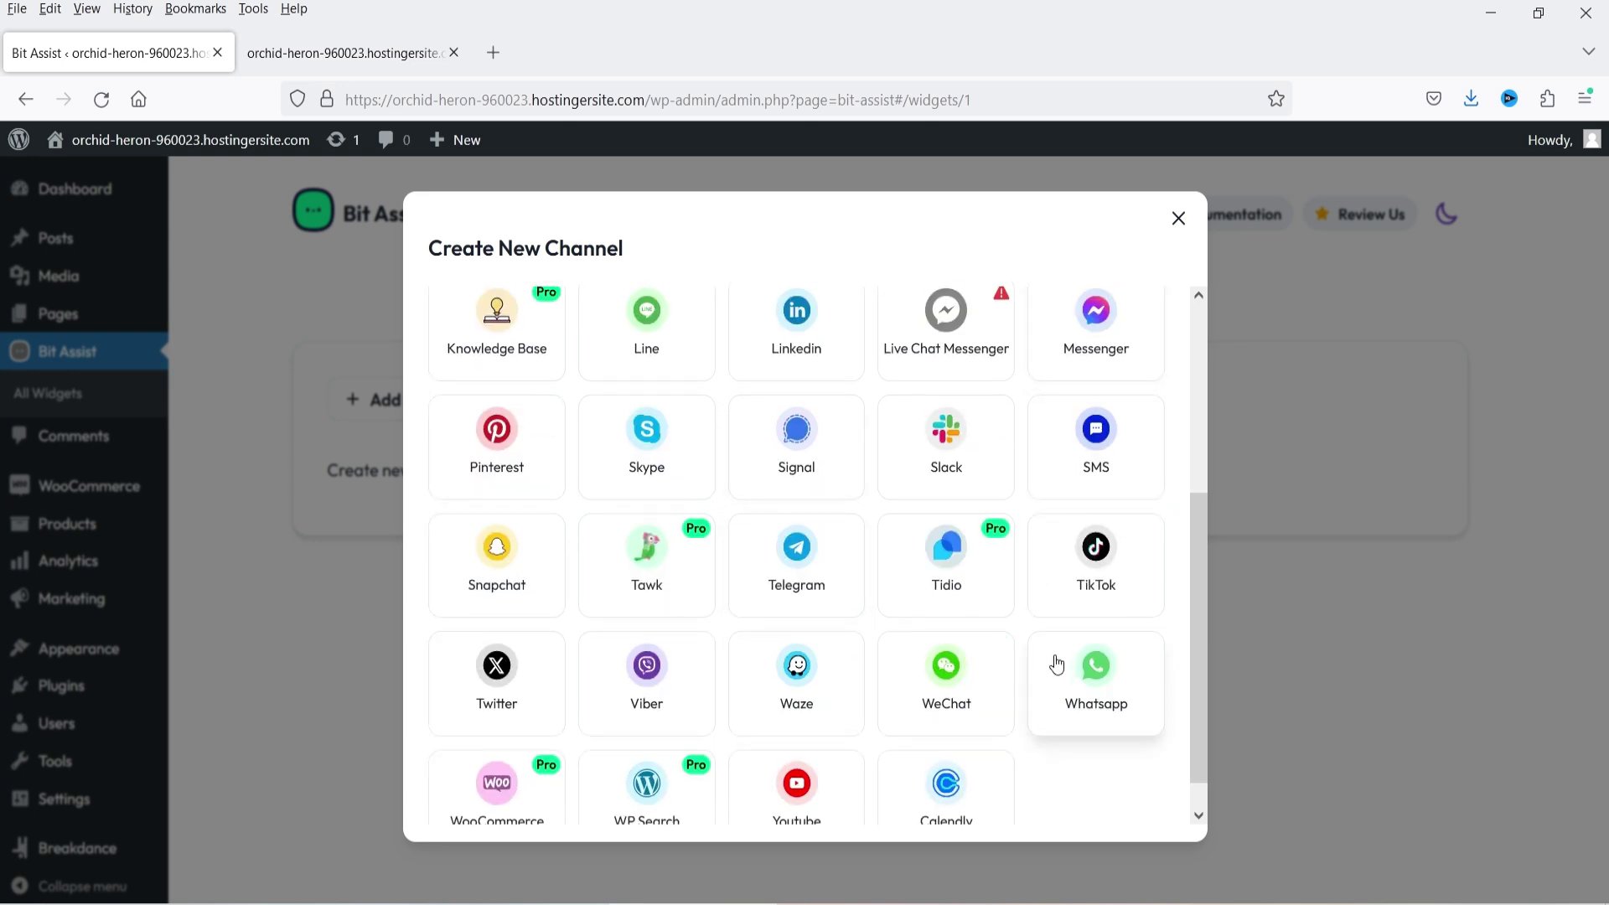
scroll(945, 662, "up", 4)
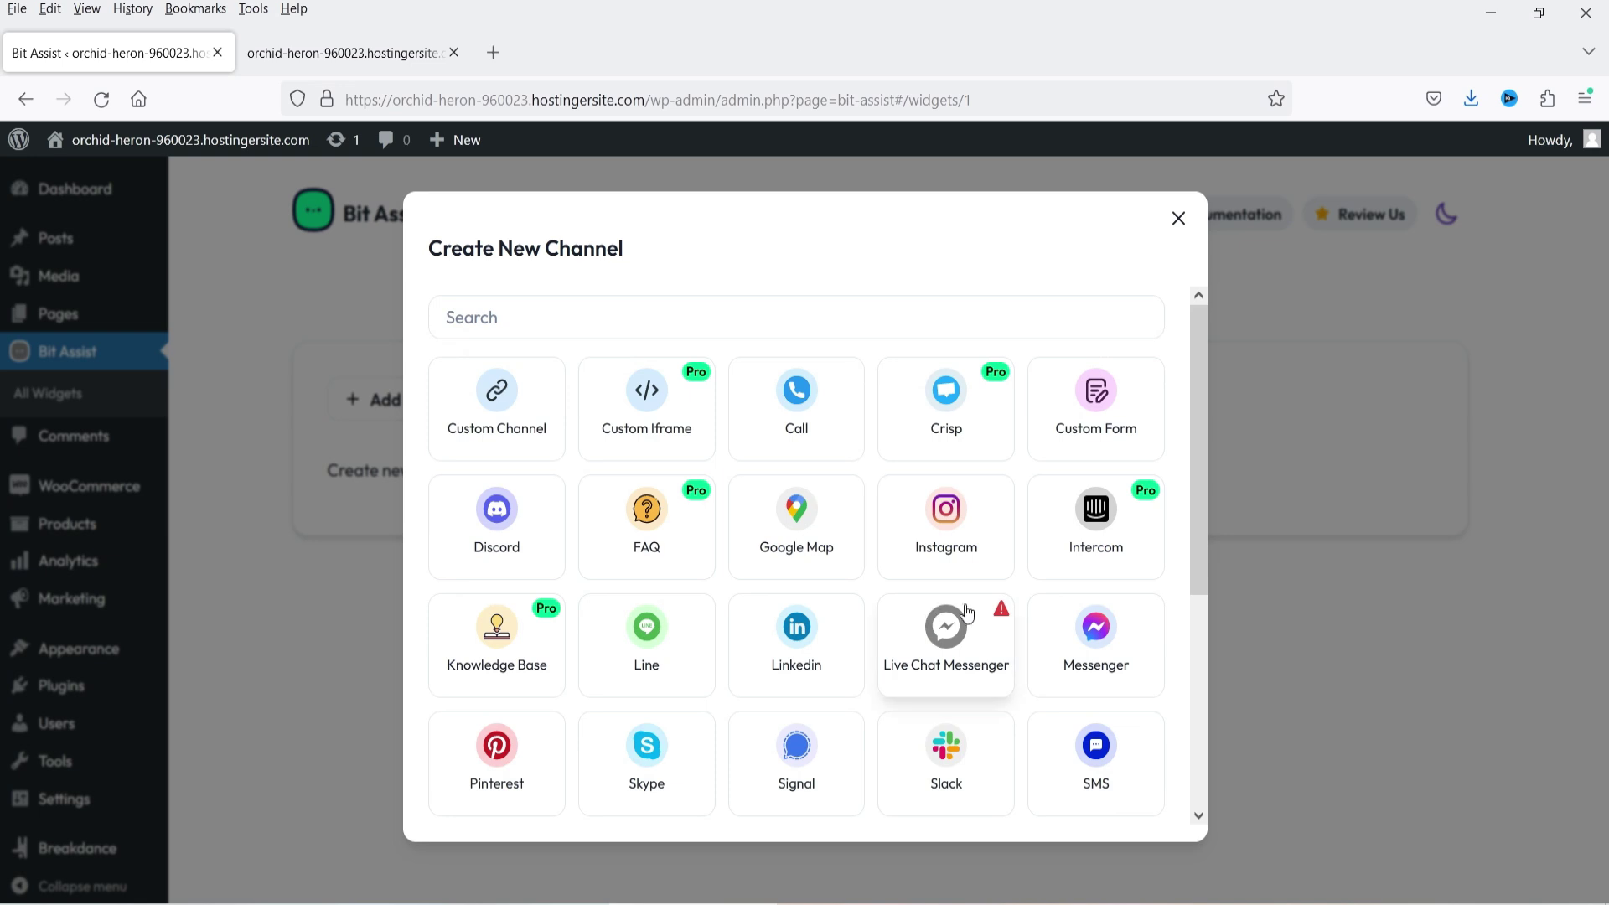
scroll(960, 616, "down", 4)
left_click(1111, 657)
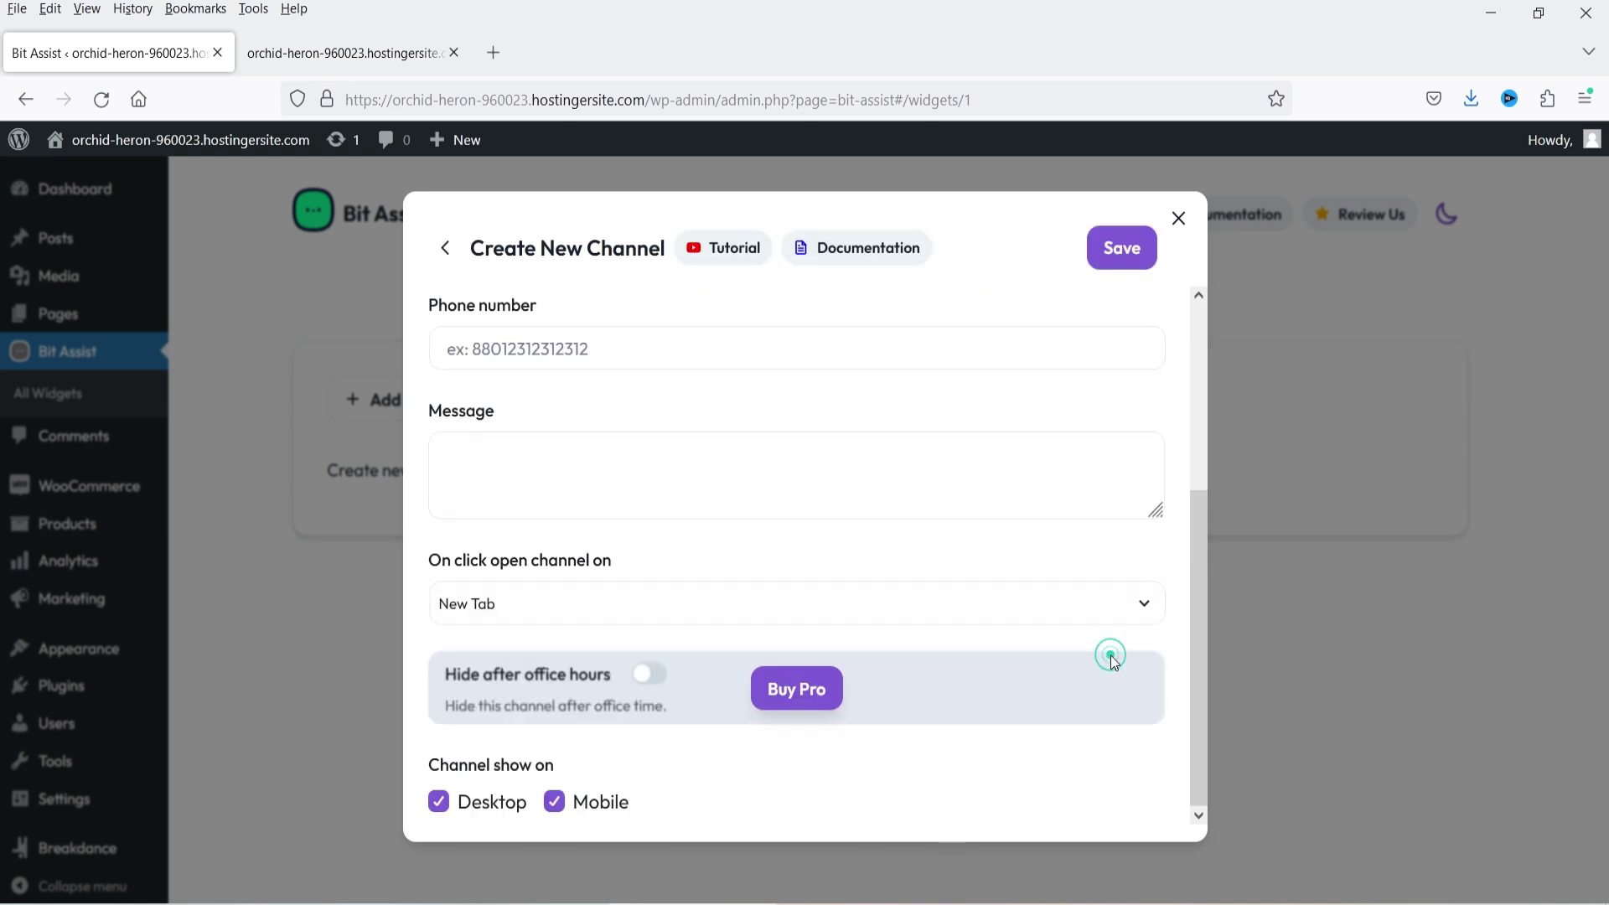
- Give the Whatsapp channel a phone number and the message 'Hello ! I need help!', and save
left_click(490, 358)
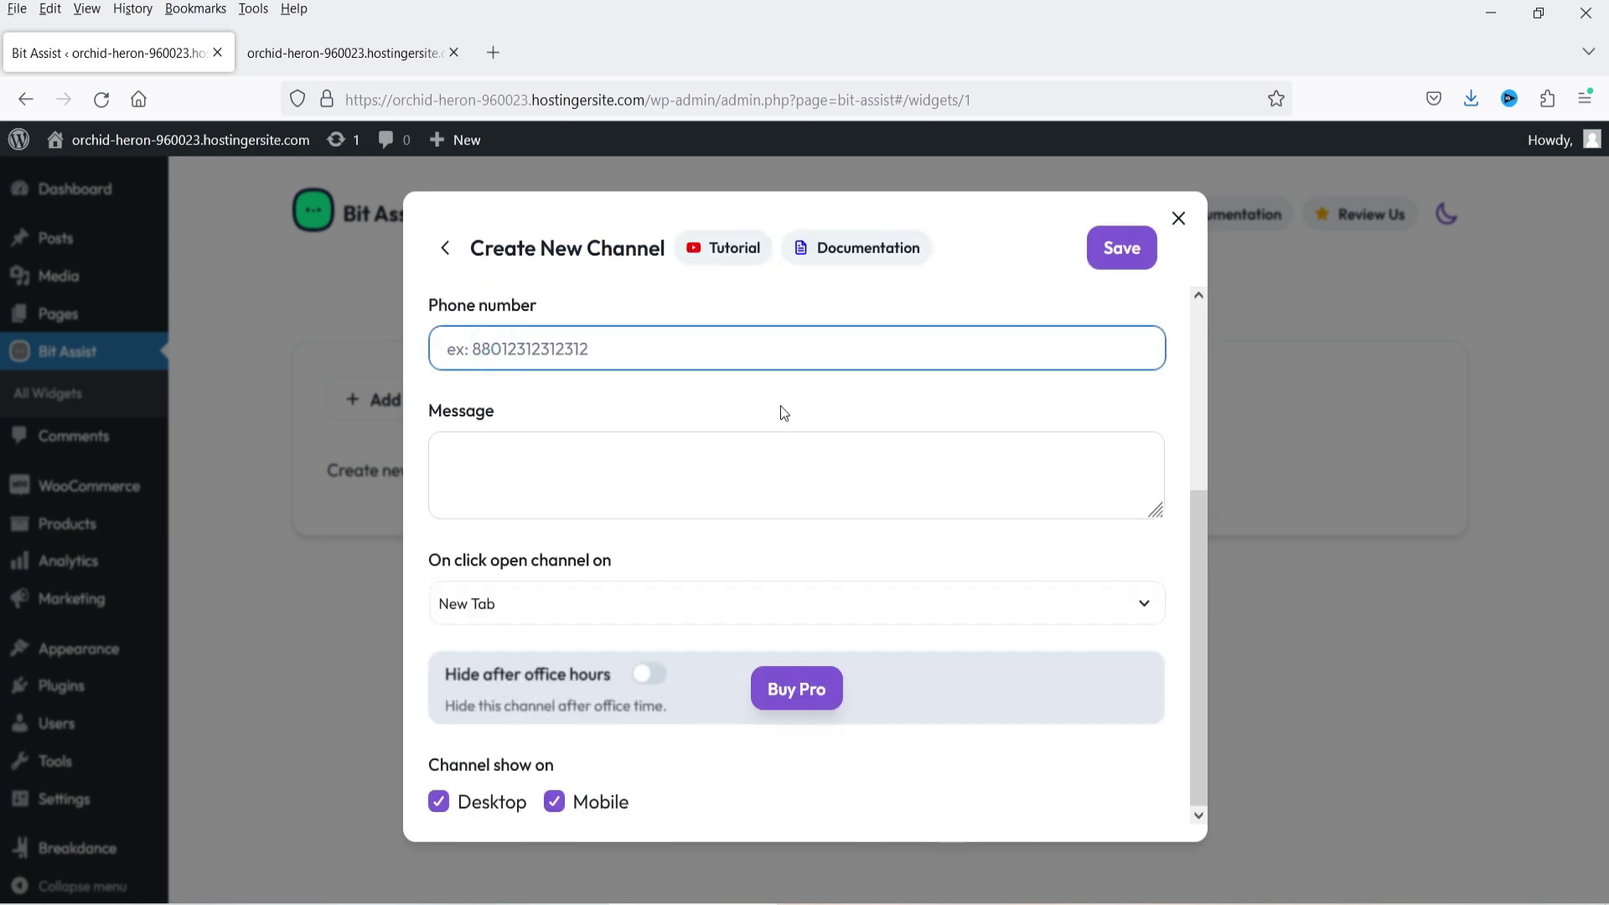
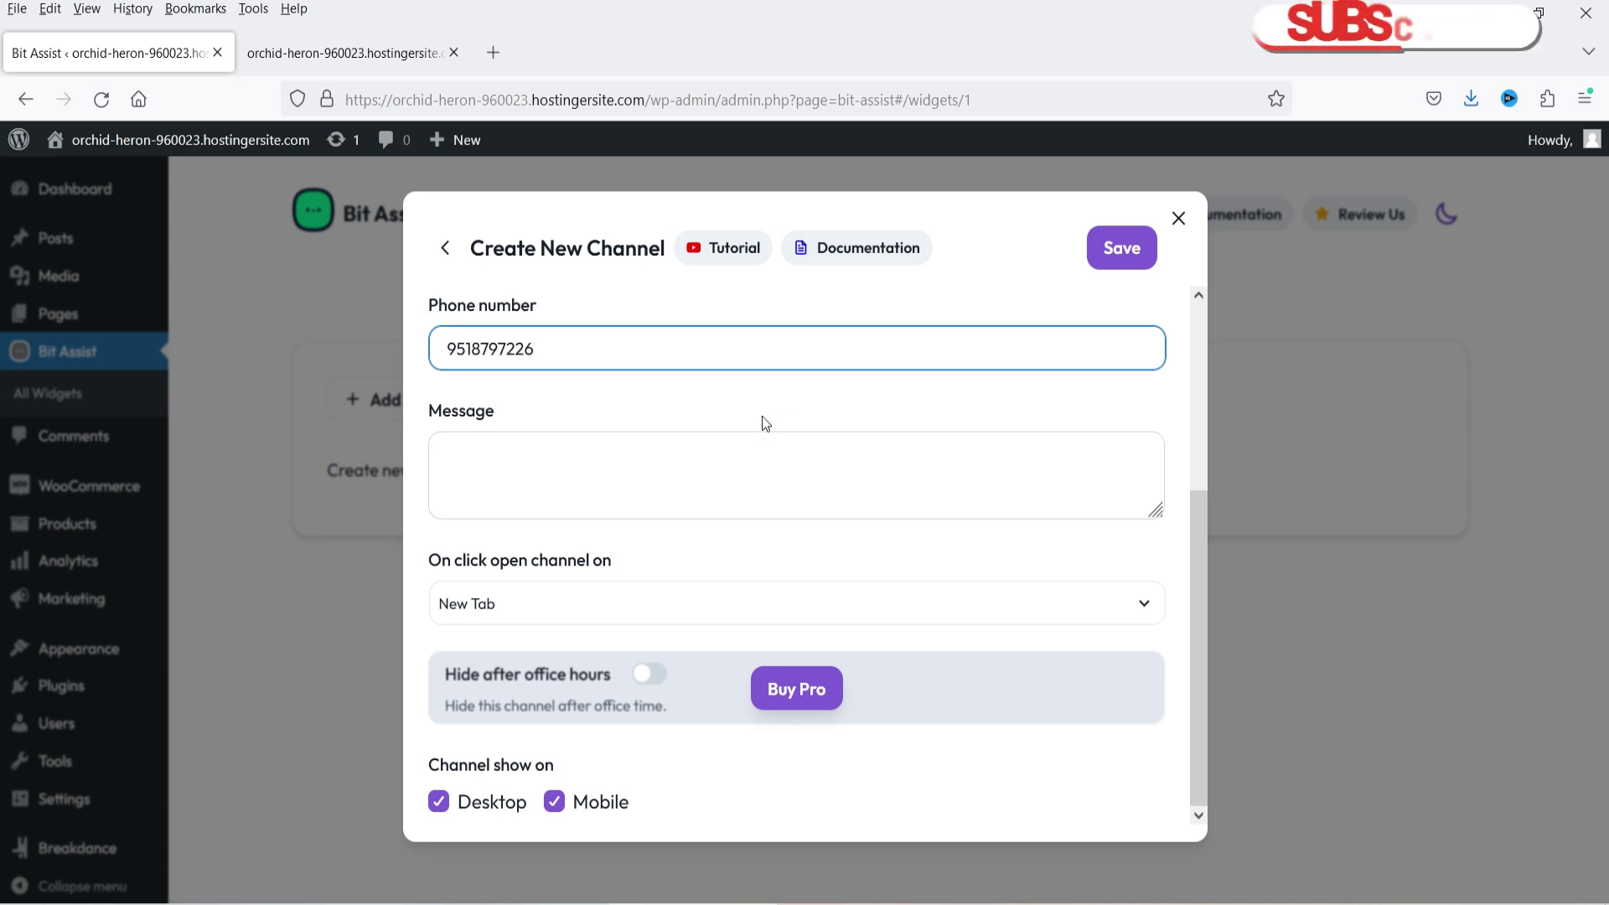
left_click(658, 478)
type("Hello ")
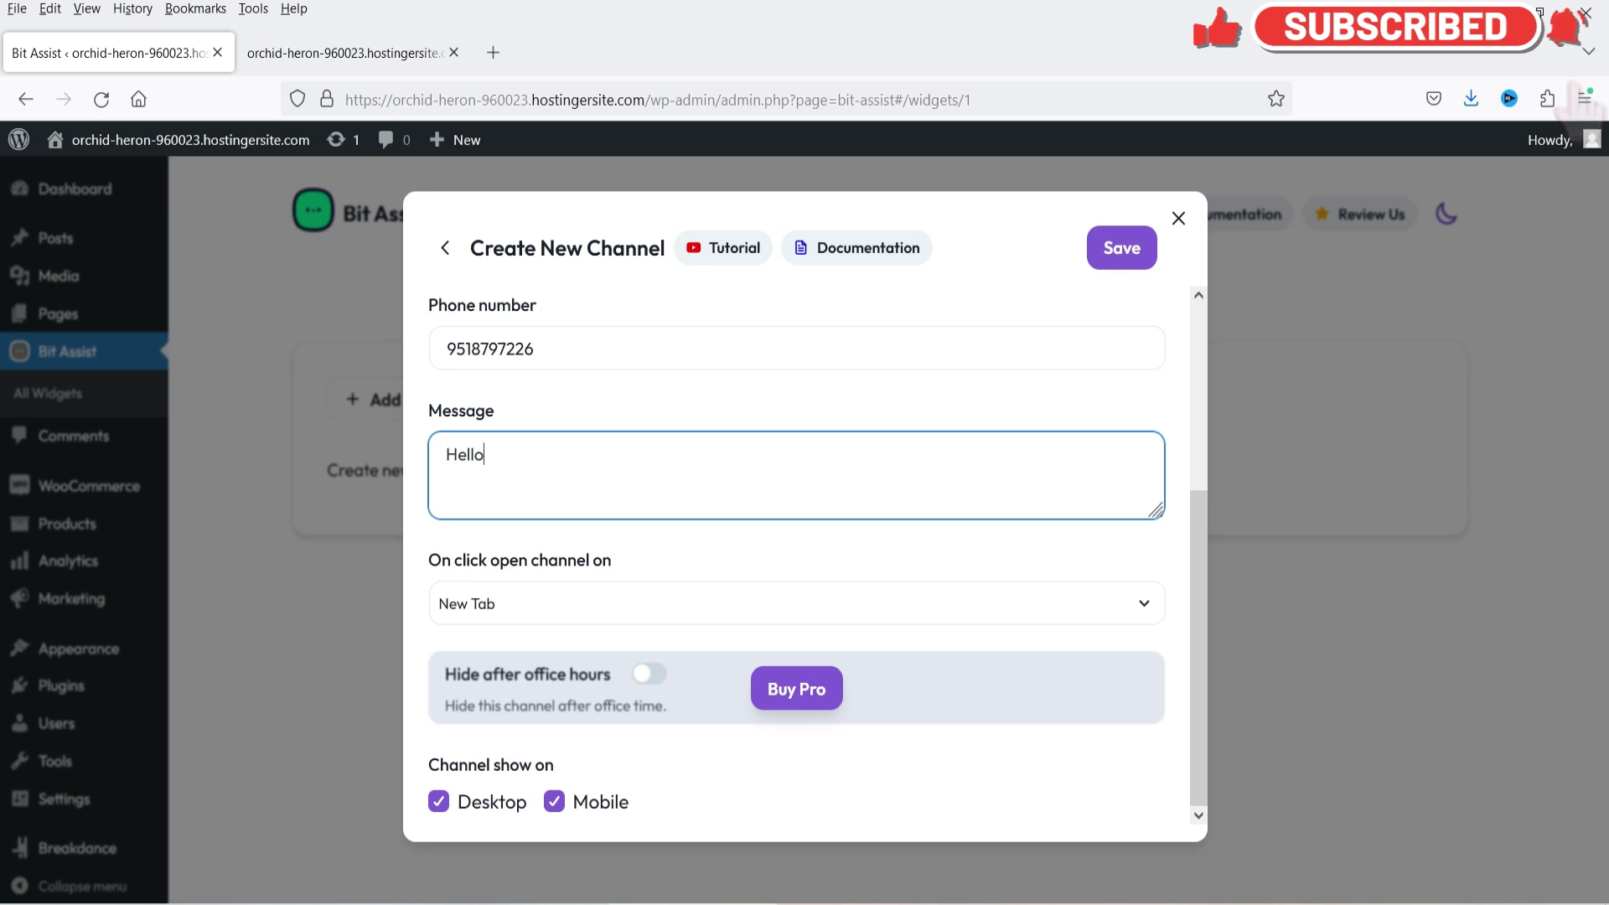
type("! I need help!")
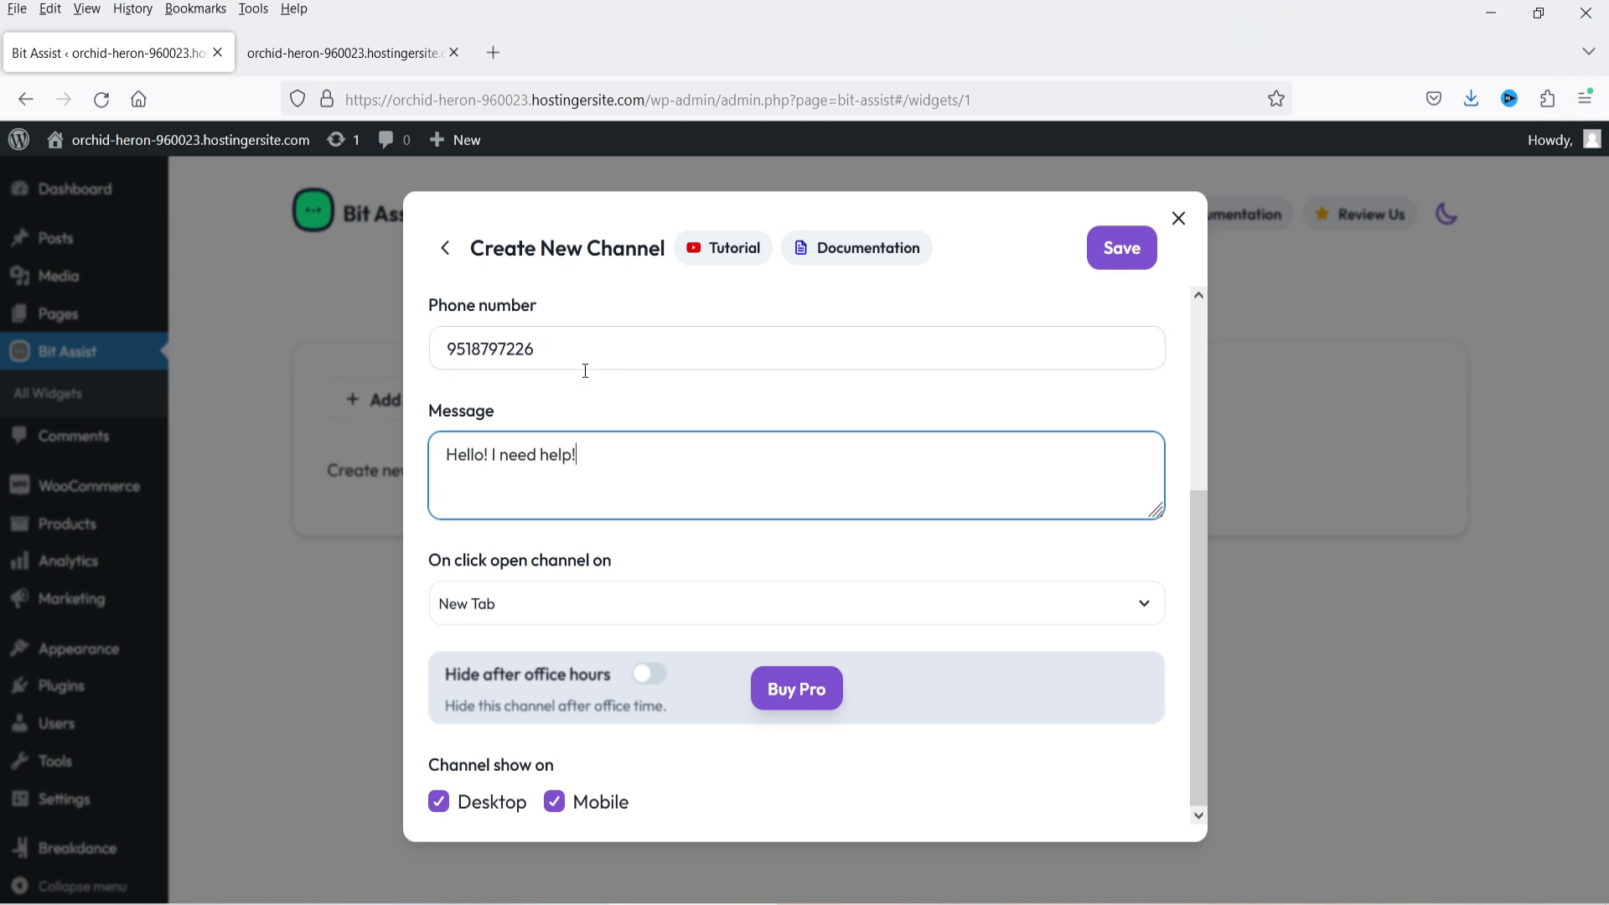
left_click(1122, 248)
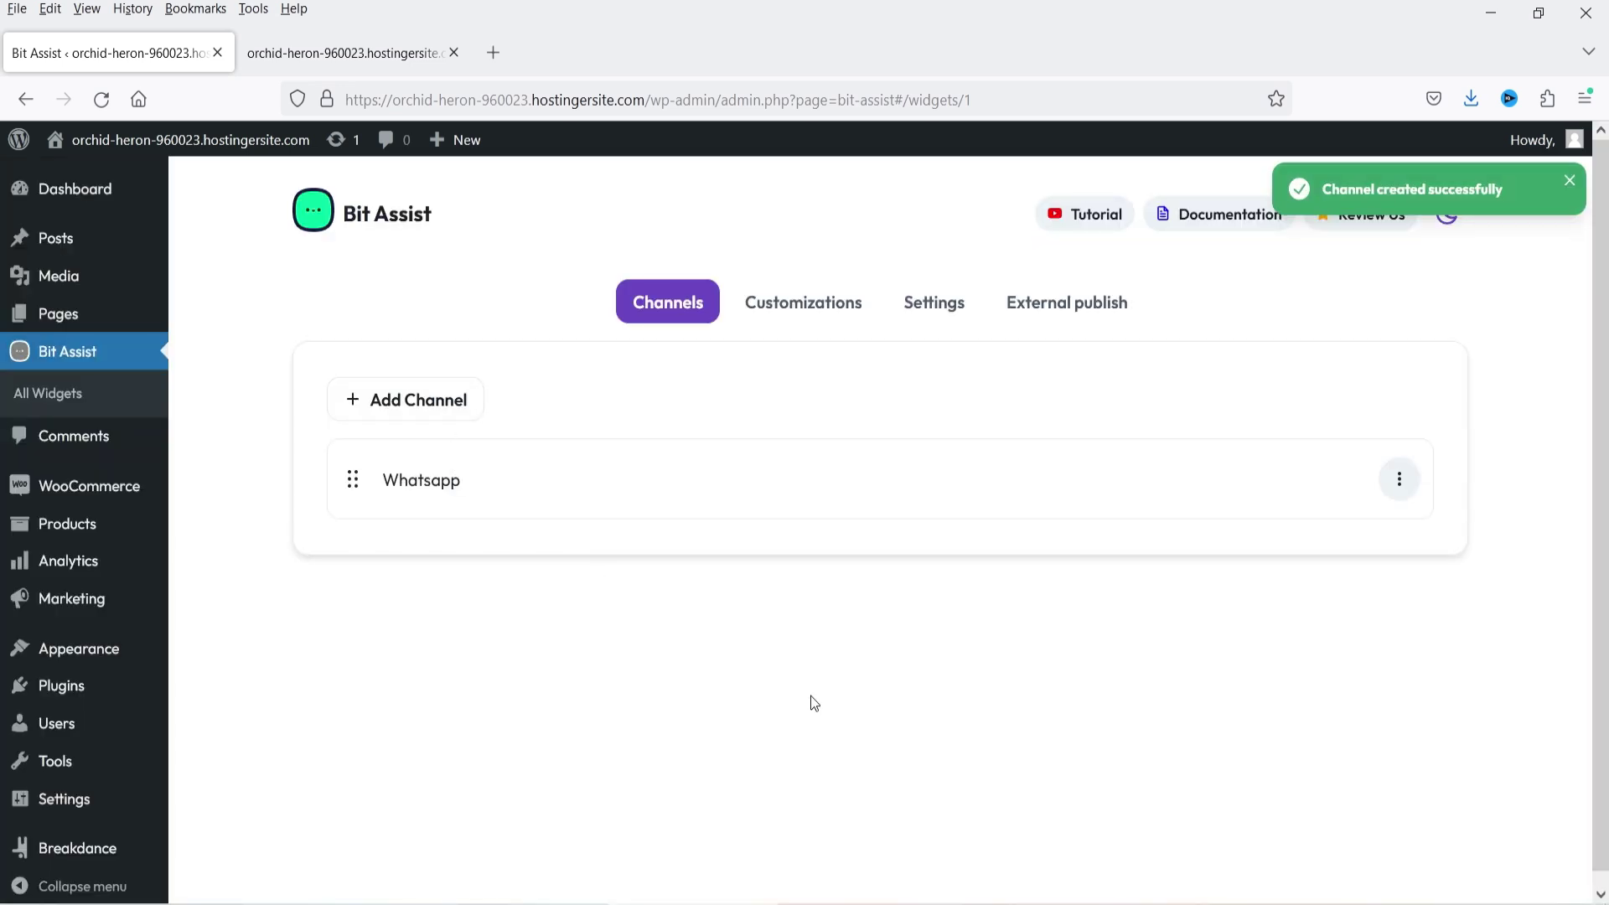
- Add and save a Youtube channel with video id D4nKNH-N2qA, shown on desktop and mobile
left_click(419, 401)
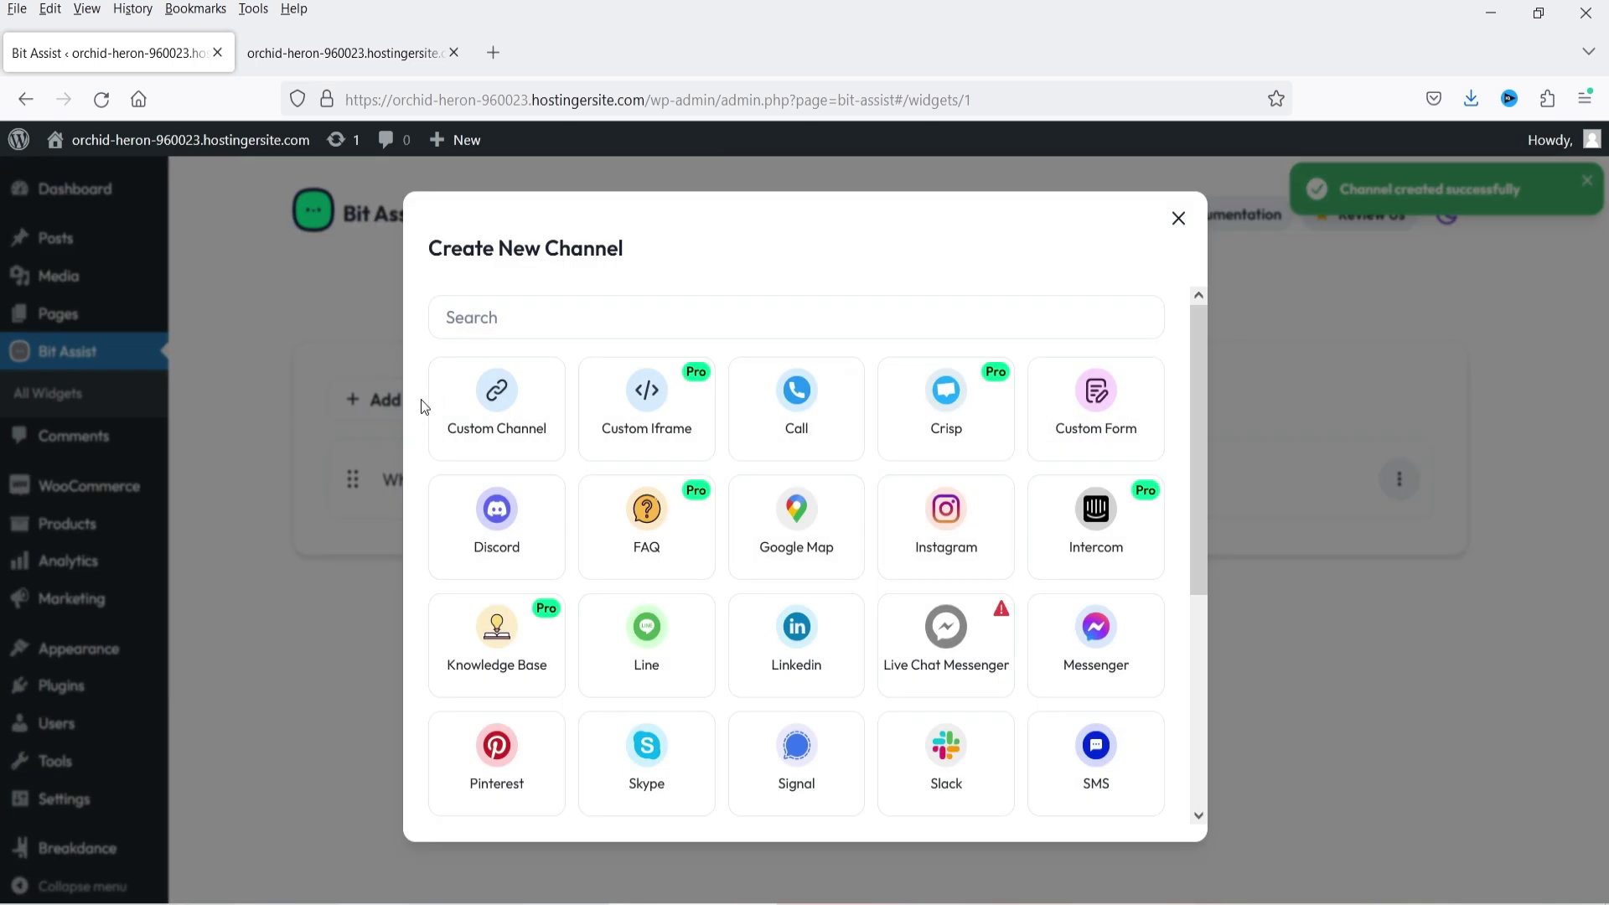
scroll(1072, 491, "down", 5)
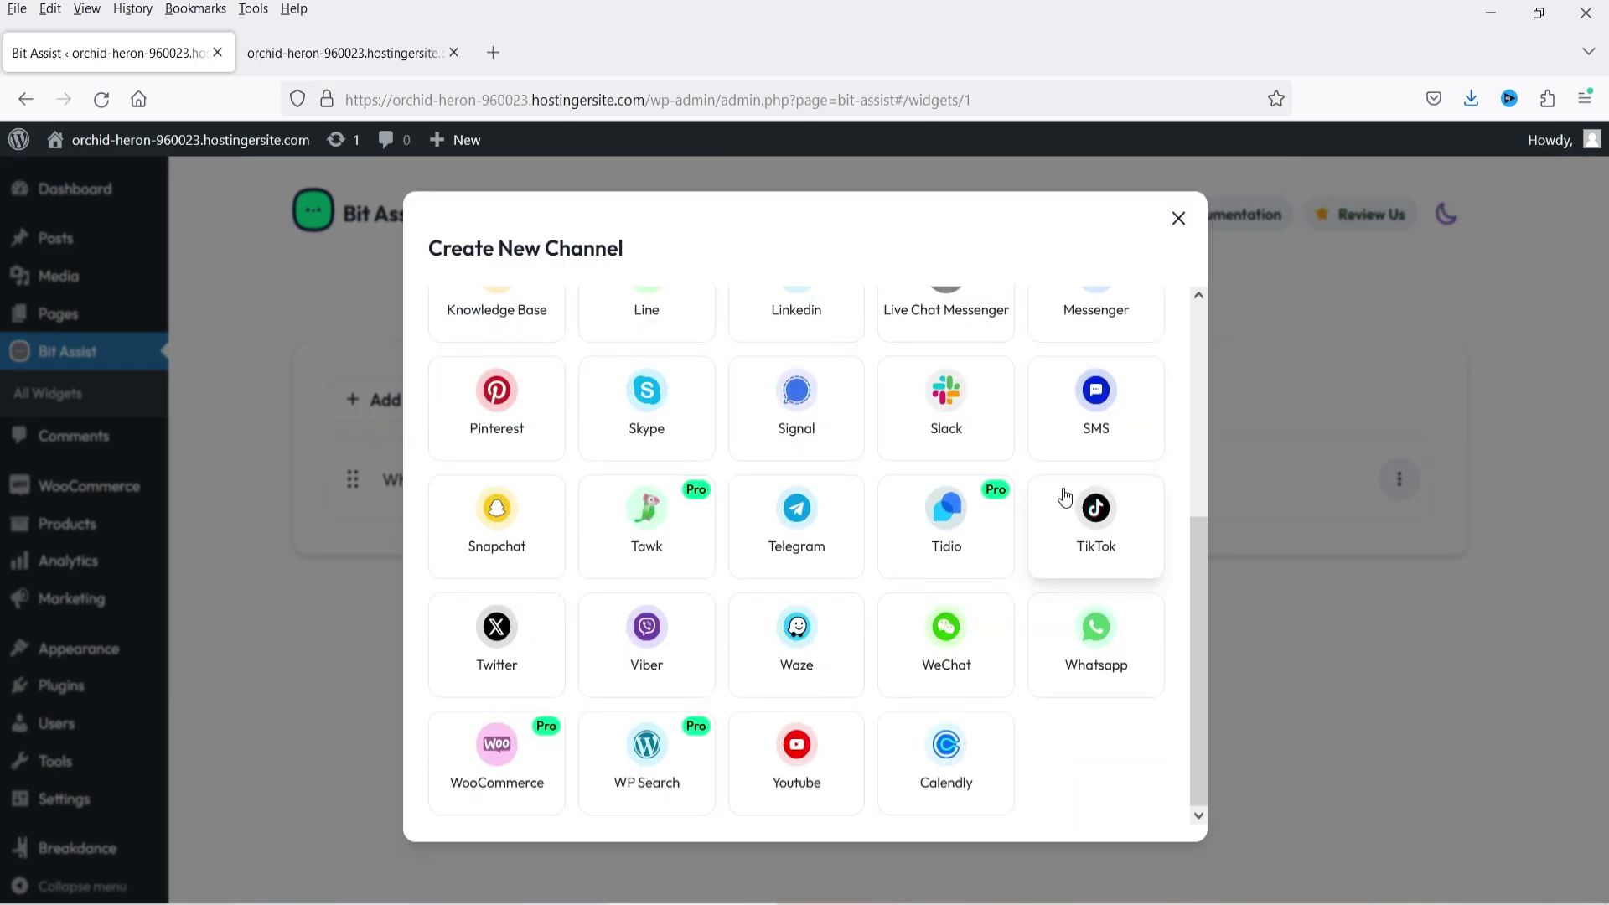
left_click(794, 767)
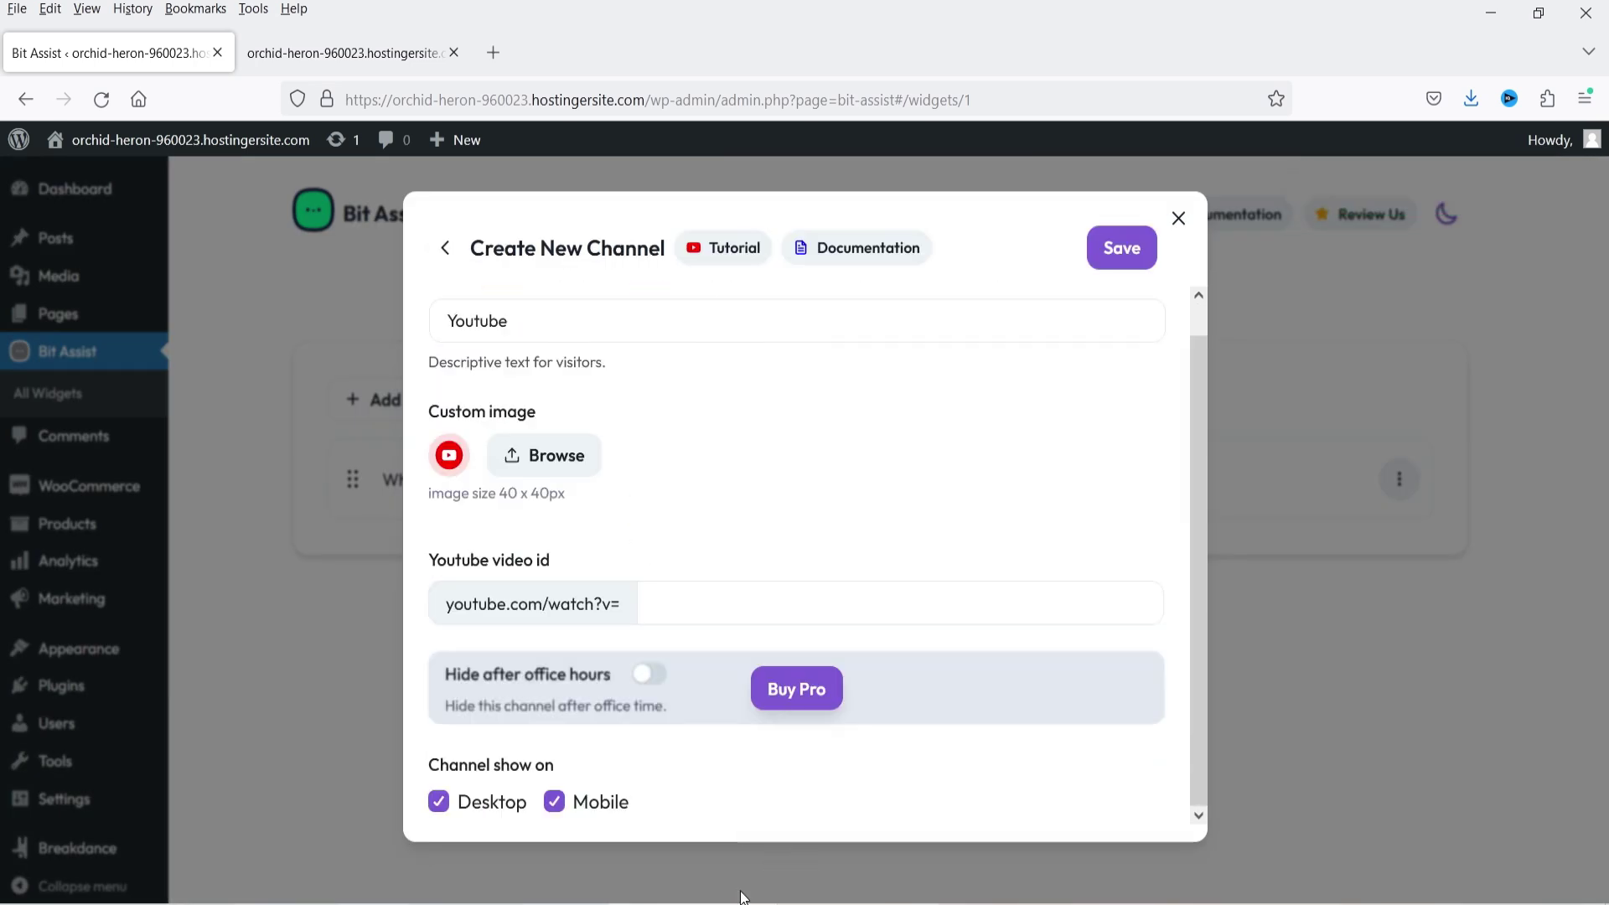
left_click(677, 583)
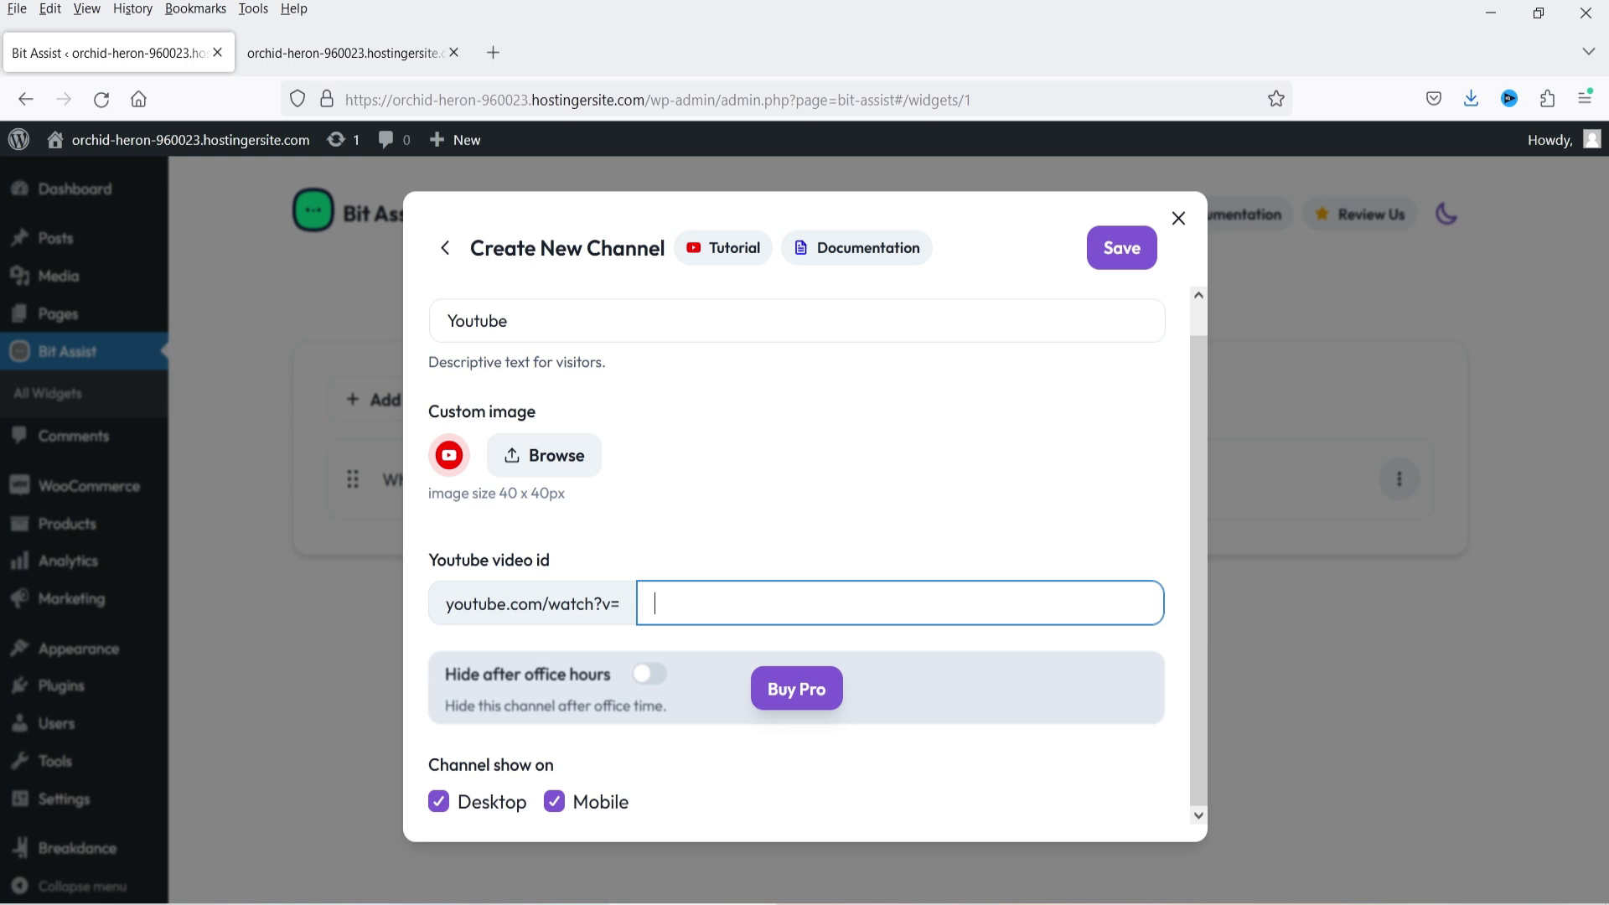
type("D4nKNH-N2qA")
left_click(555, 805)
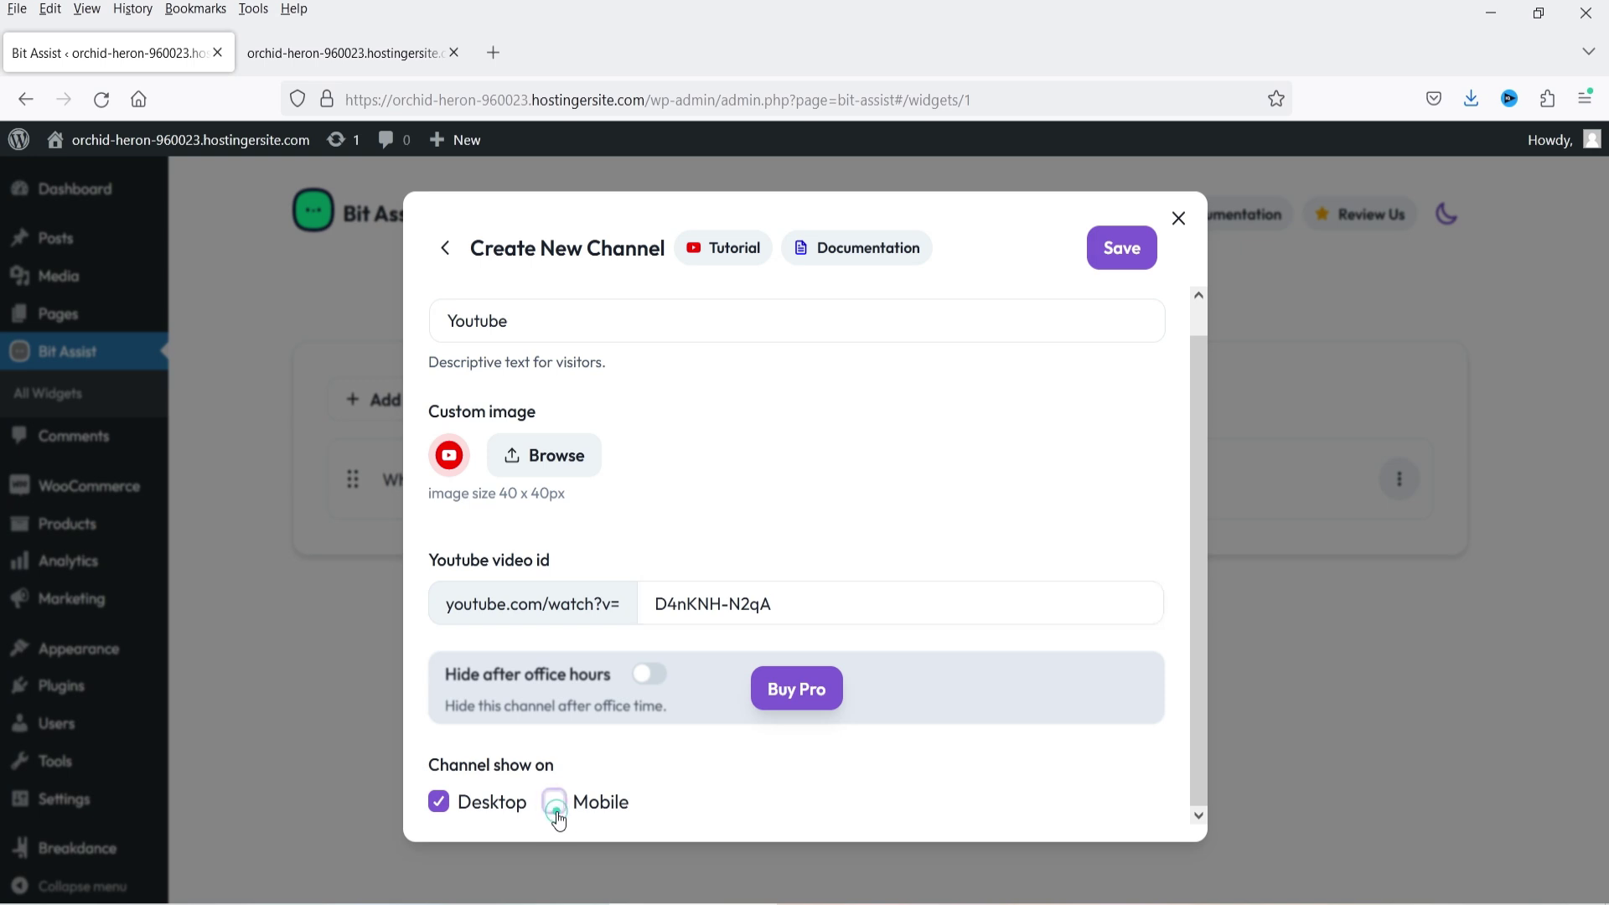
left_click(555, 803)
left_click(1123, 250)
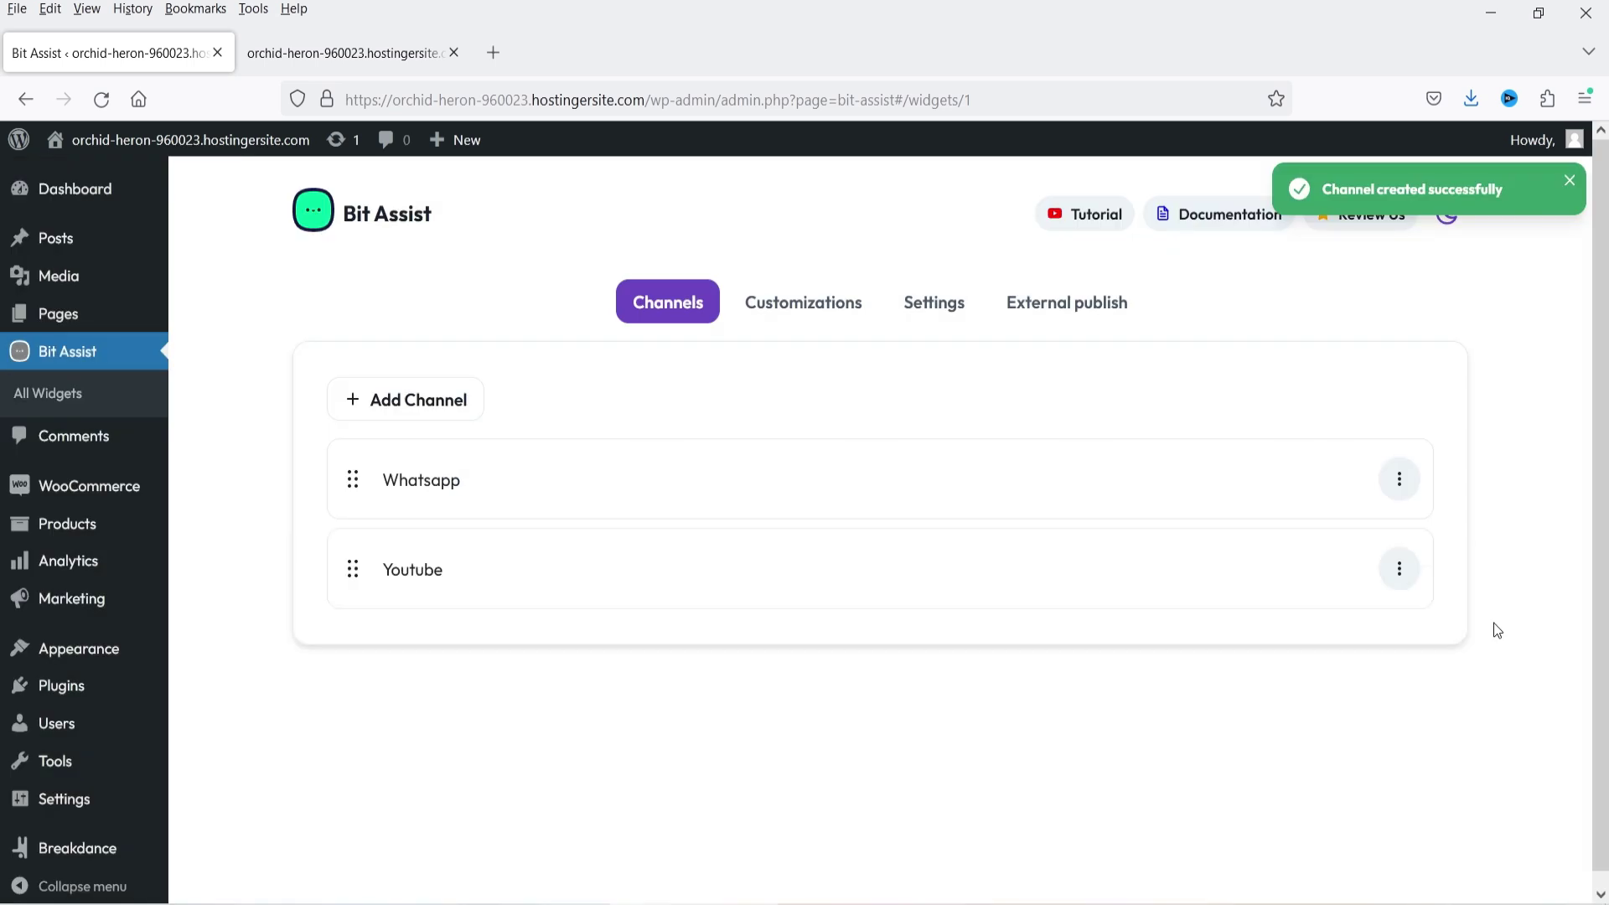
- Add and save a Twitter channel with user ID 'FreeTrialPlans'
left_click(419, 411)
scroll(770, 529, "down", 3)
scroll(769, 531, "down", 1)
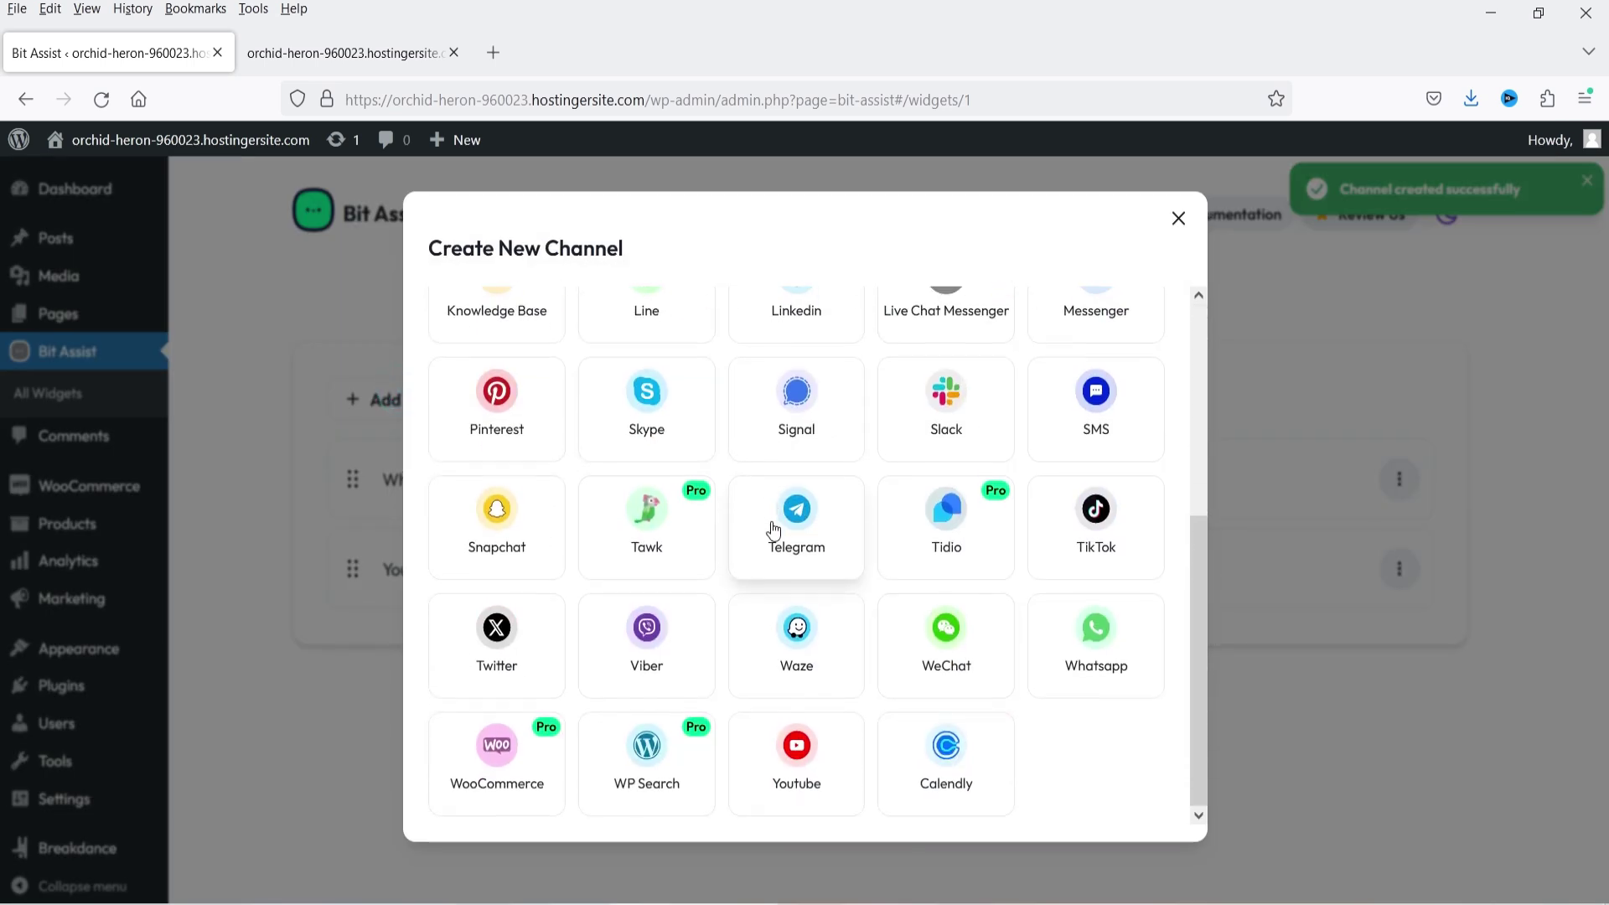
left_click(500, 634)
left_click(588, 480)
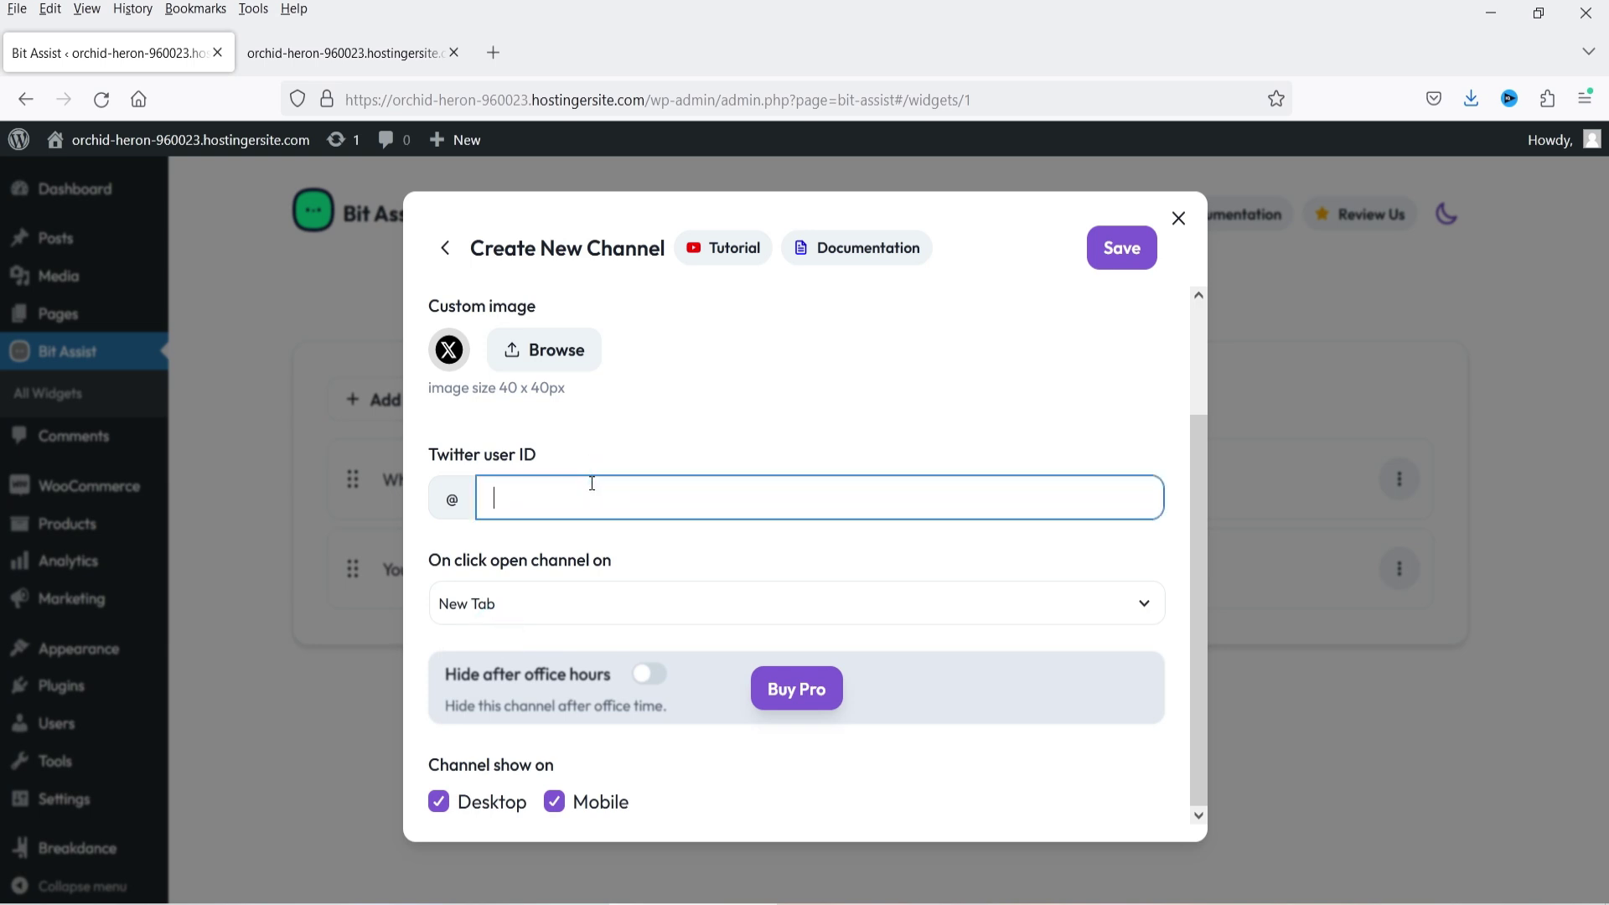
type("FreeTrialPlans")
left_click(1106, 254)
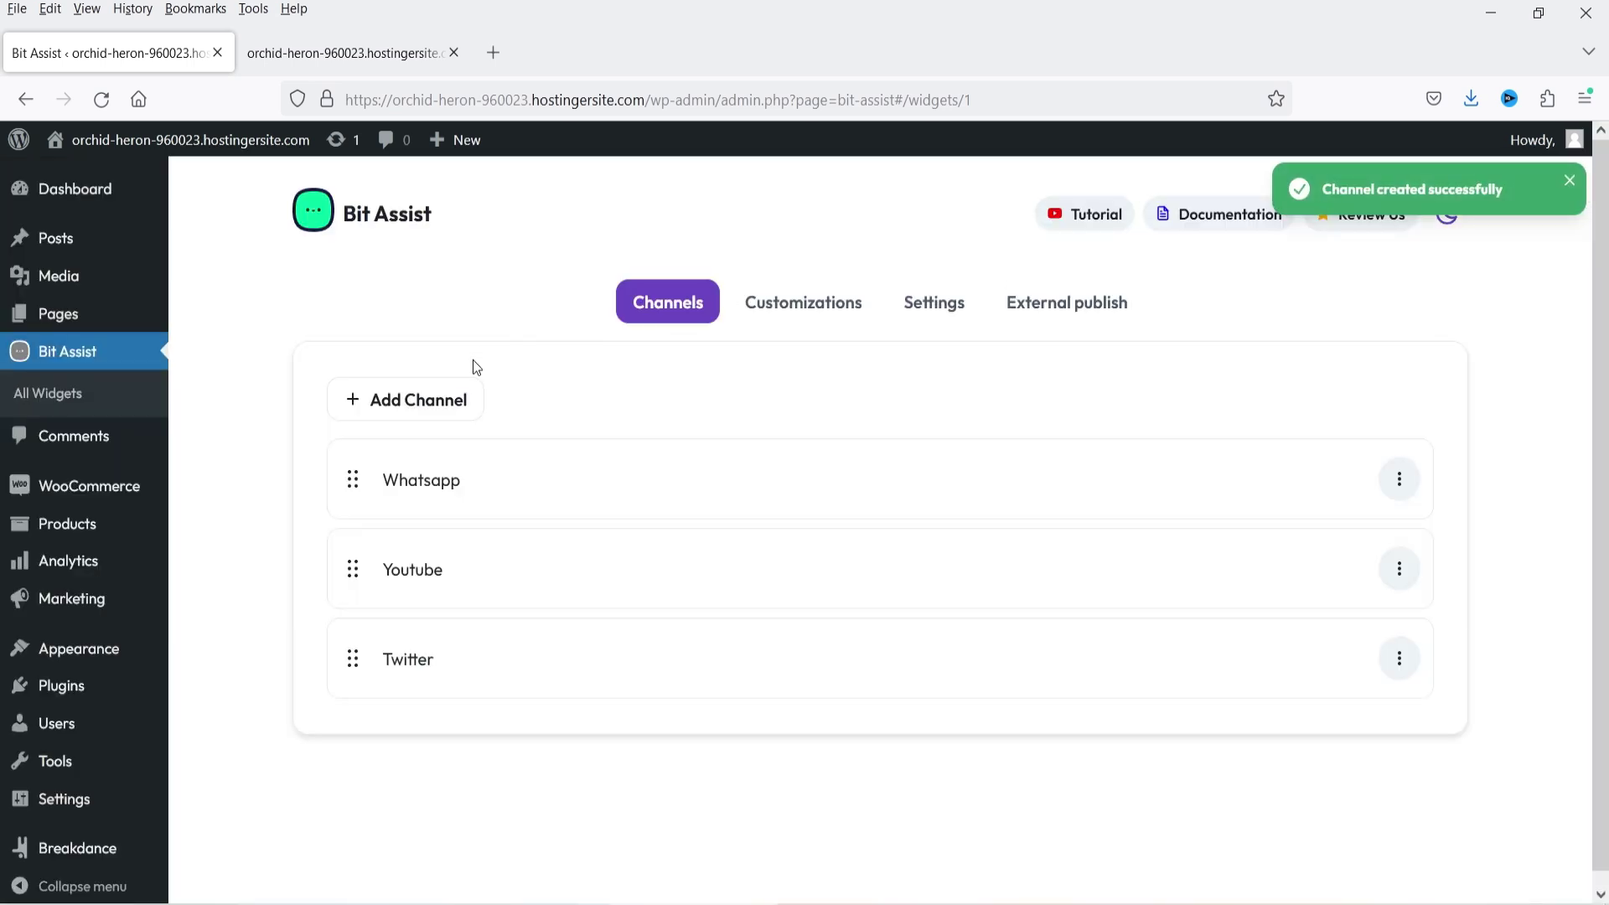
left_click(422, 404)
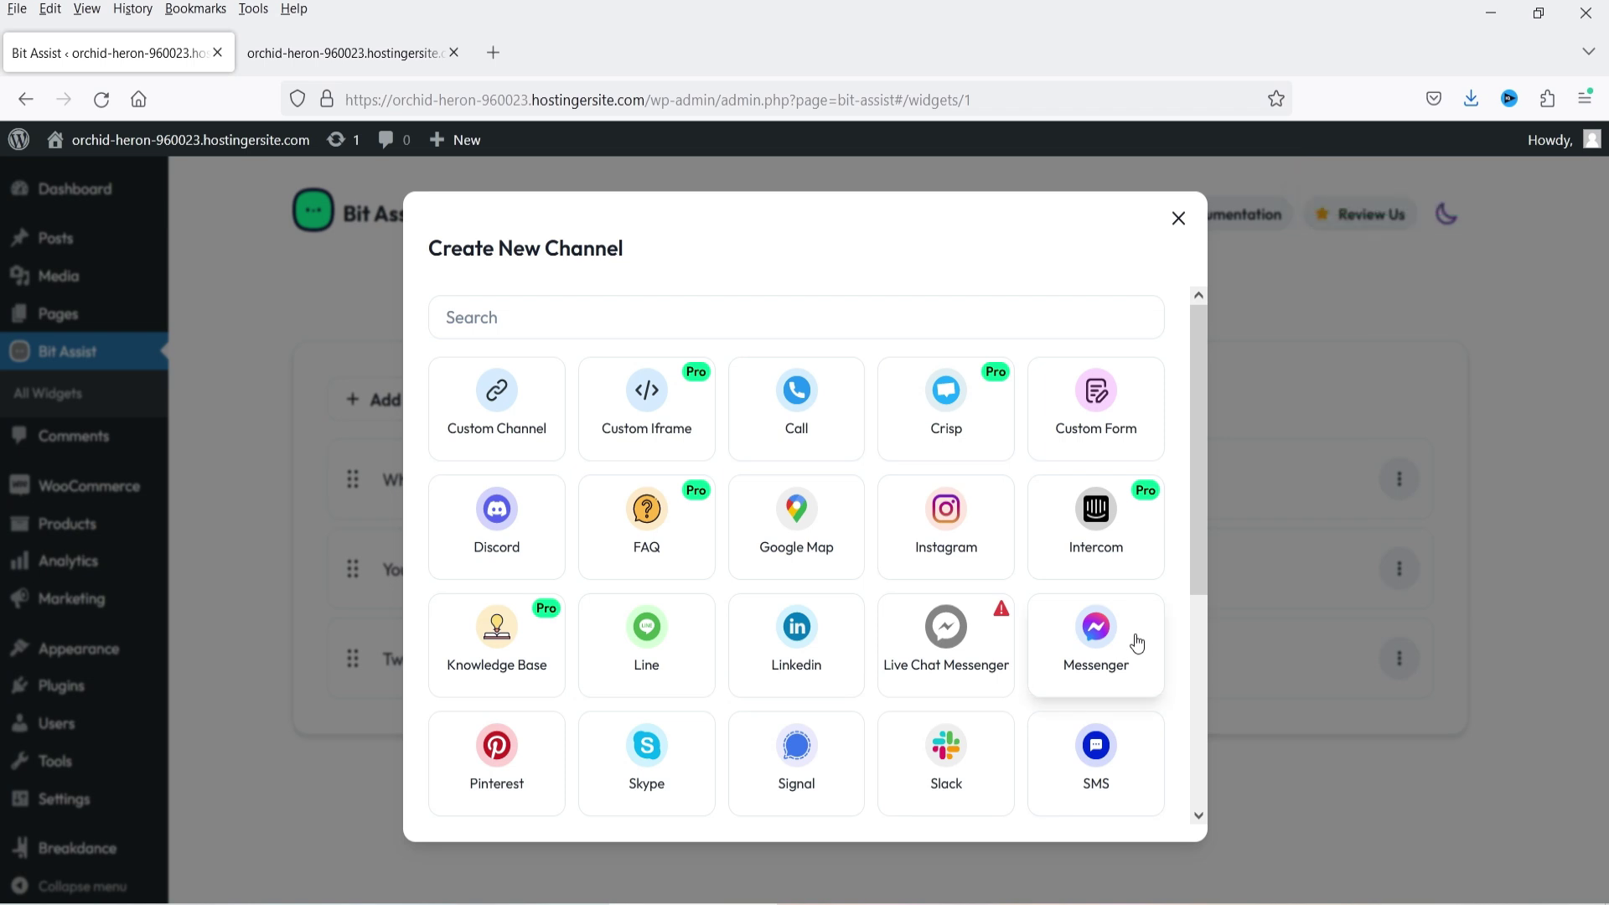
- Start a Custom Form channel, retitle it 'Contact Form', and bring up the field types list
left_click(1099, 406)
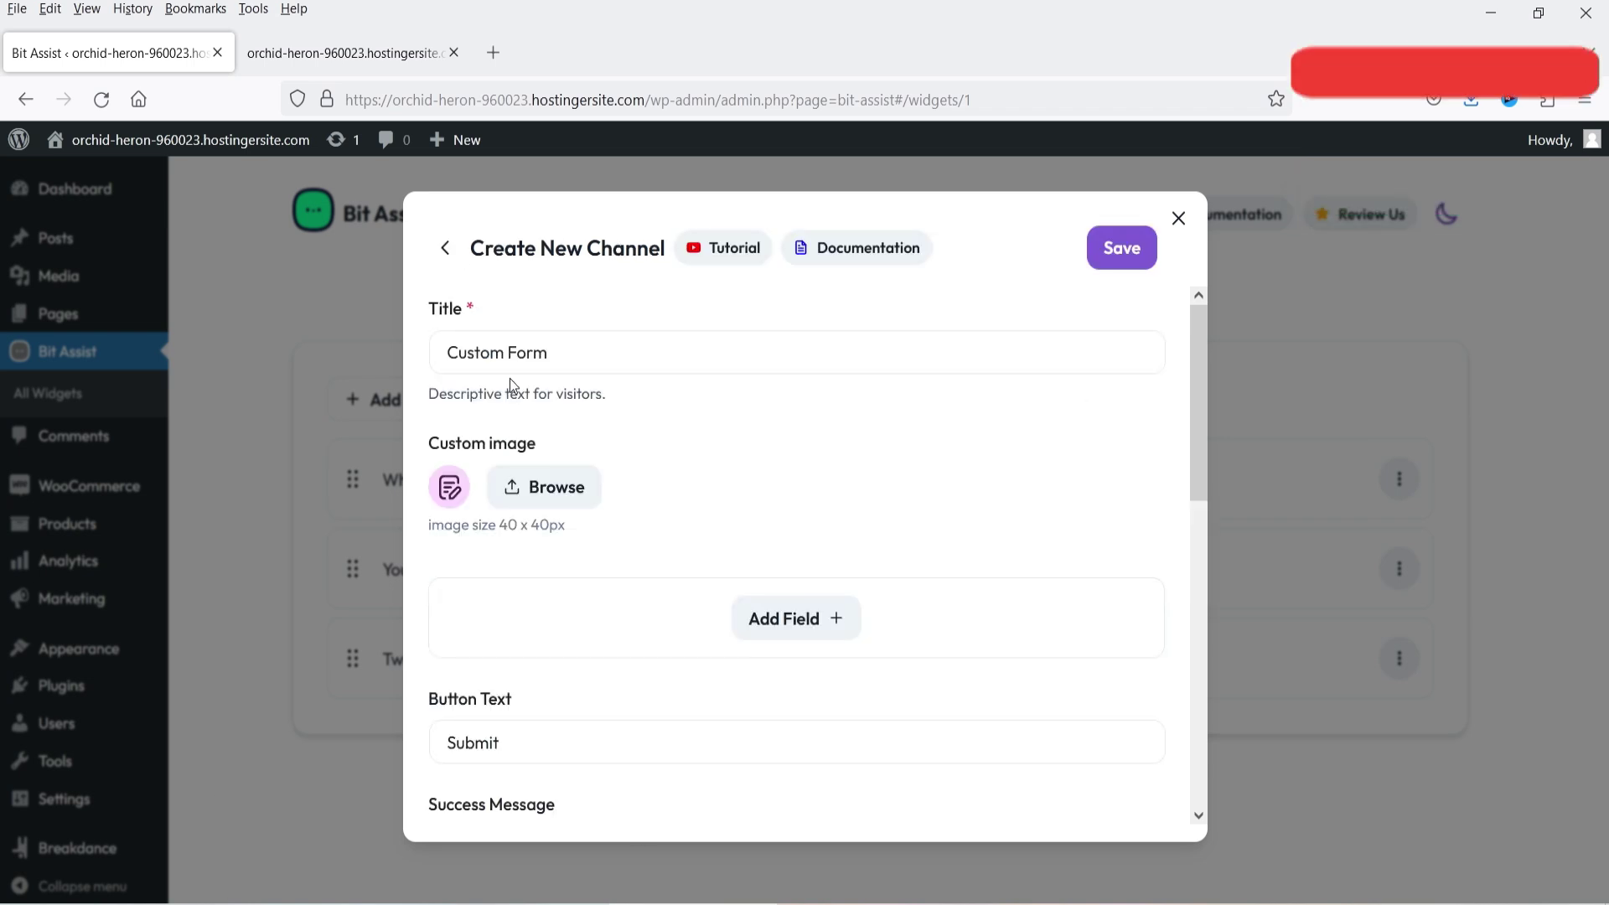
double_click(571, 355)
left_click(571, 356)
left_click(571, 356)
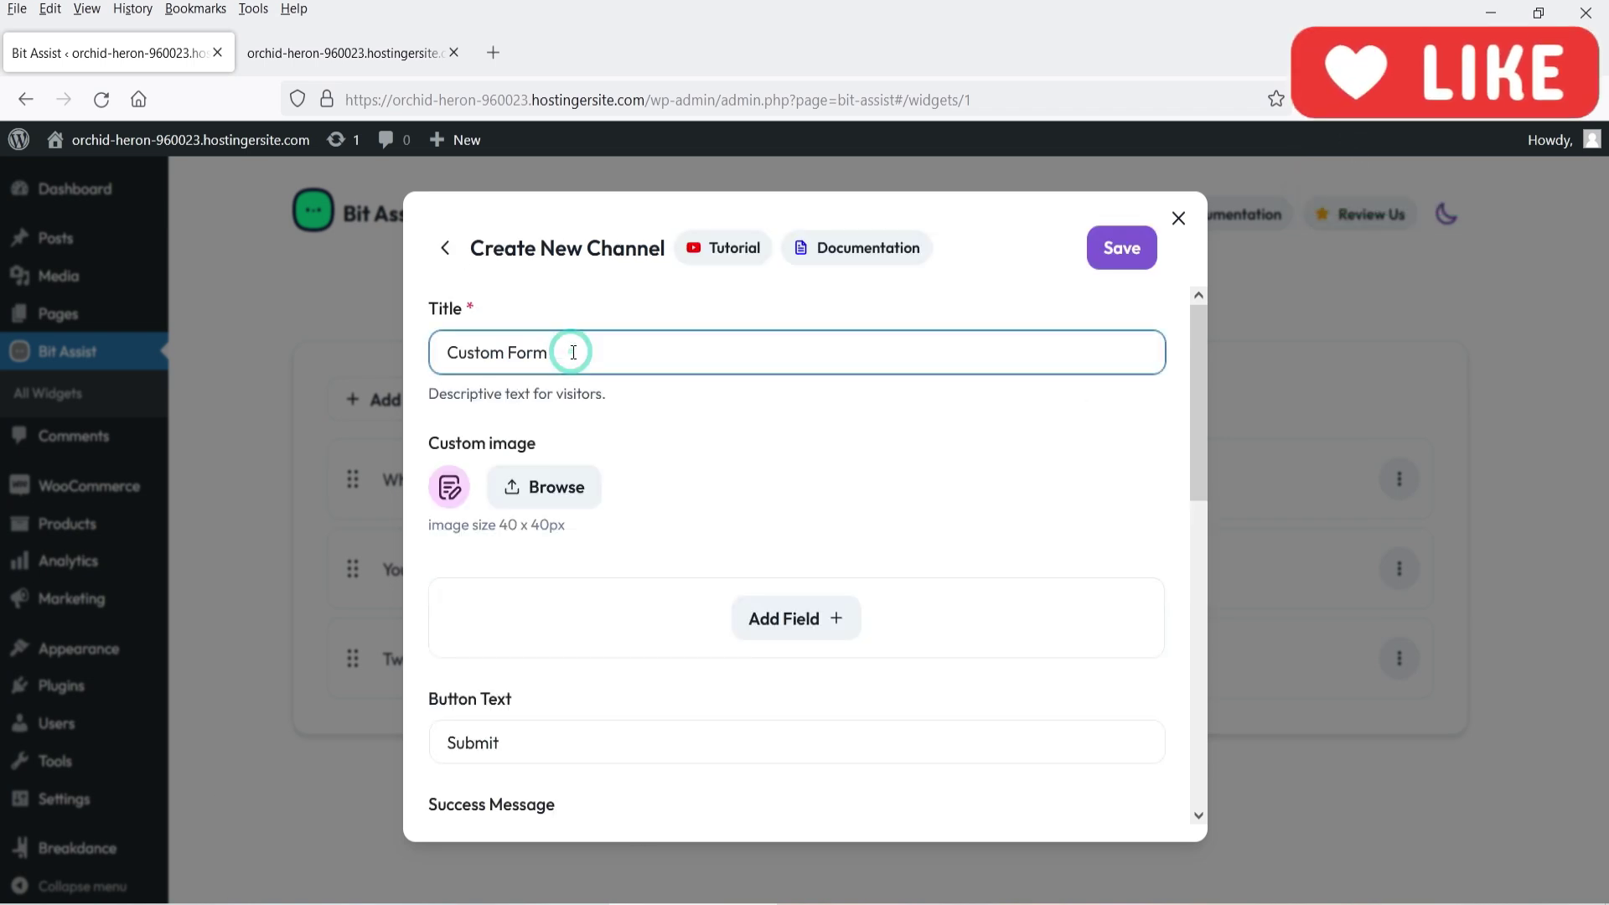
left_click_drag(504, 352, 459, 353)
key("BackSpace")
type("ontact")
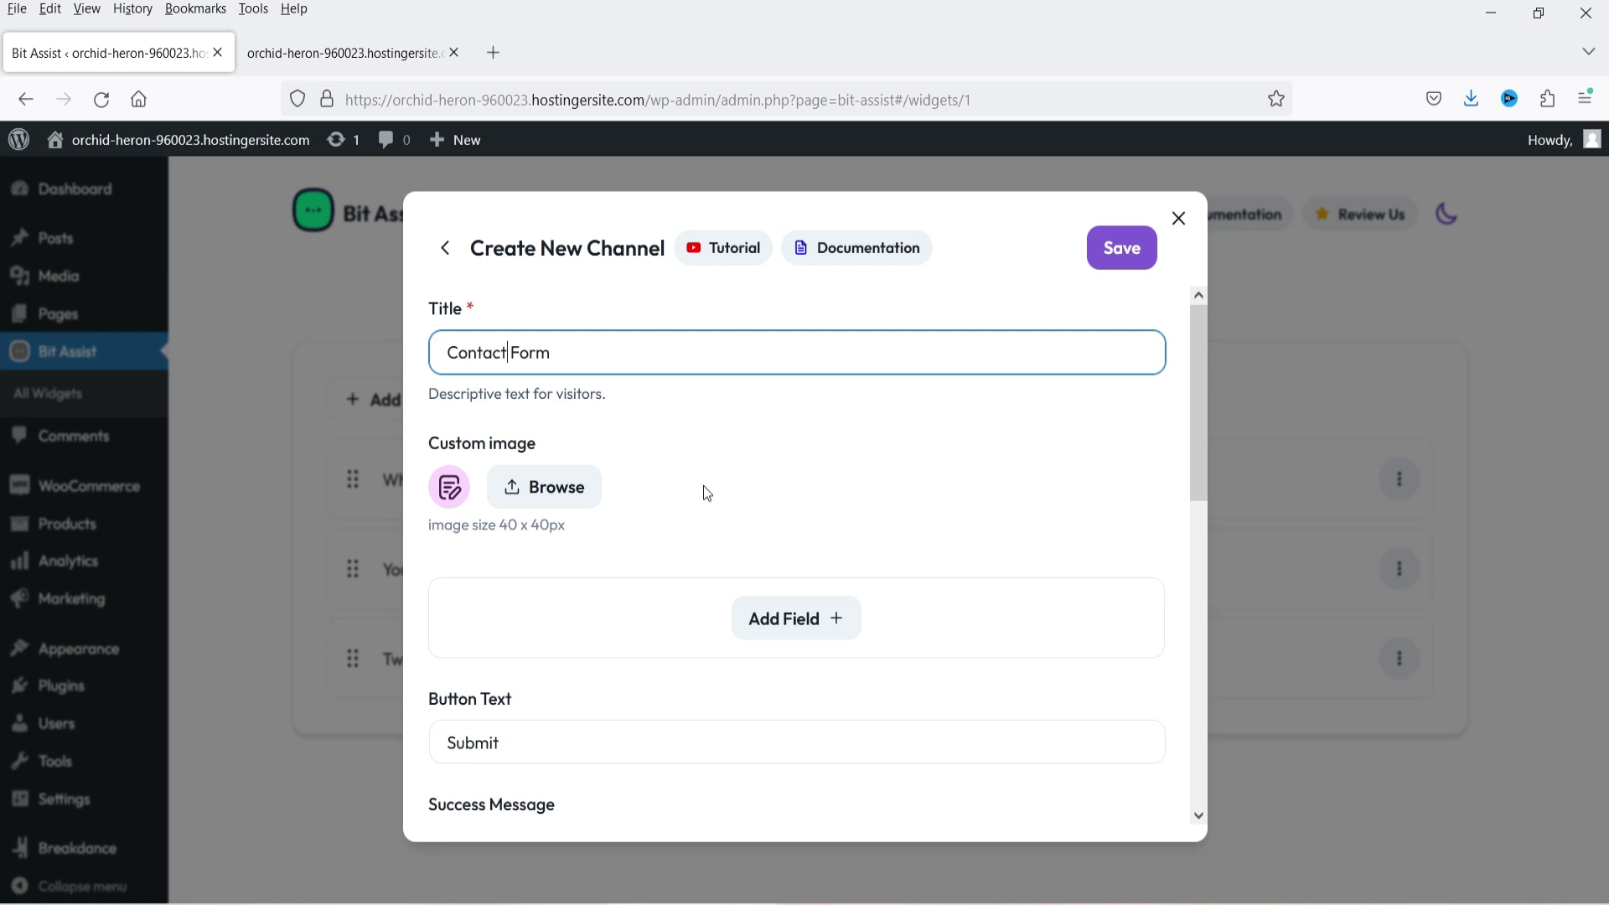
left_click(796, 622)
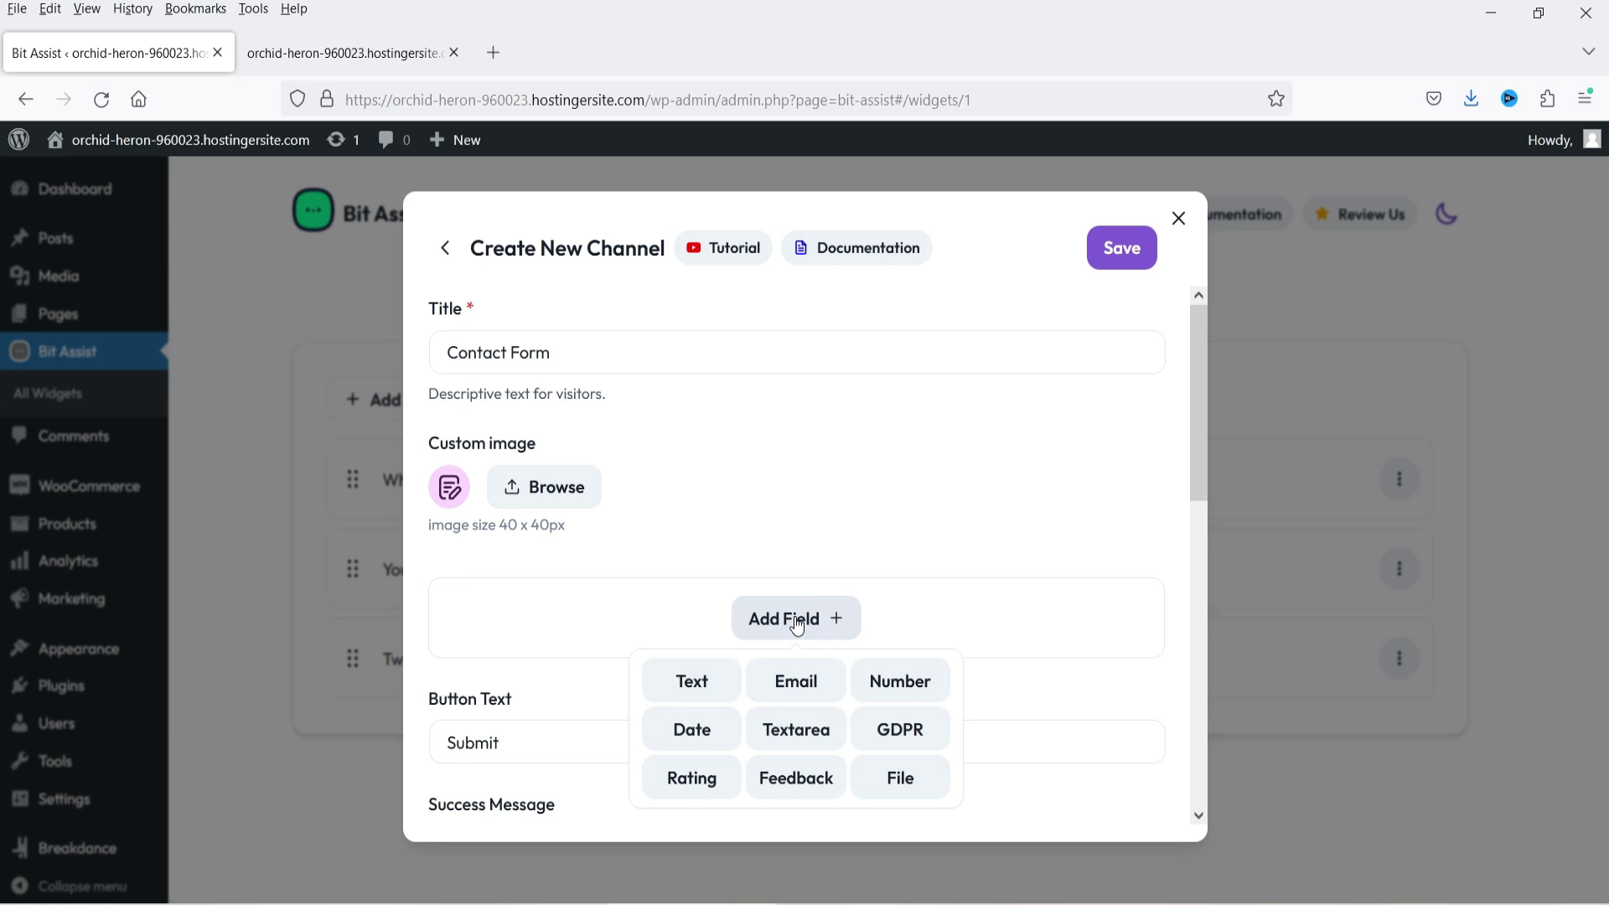
- Add a Text field to the Contact Form and label it 'Full Namw'
left_click(691, 683)
scroll(660, 621, "down", 2)
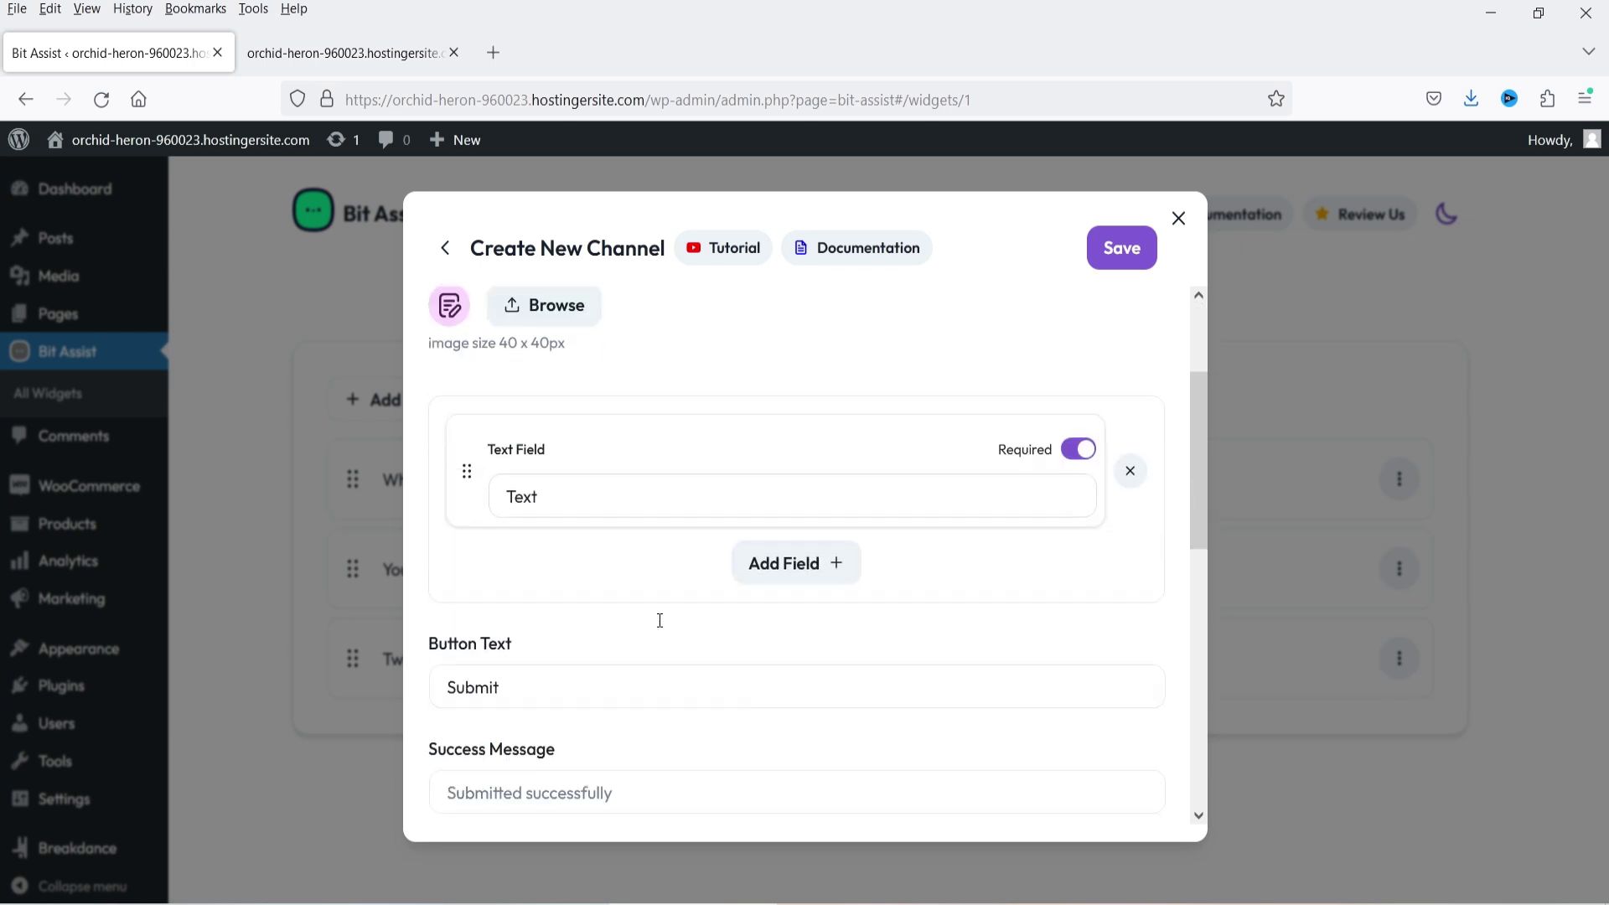
double_click(561, 477)
type("F")
key("BackSpace")
type("Full Namw")
- Add Email, Number and Textarea fields to the form
left_click(802, 561)
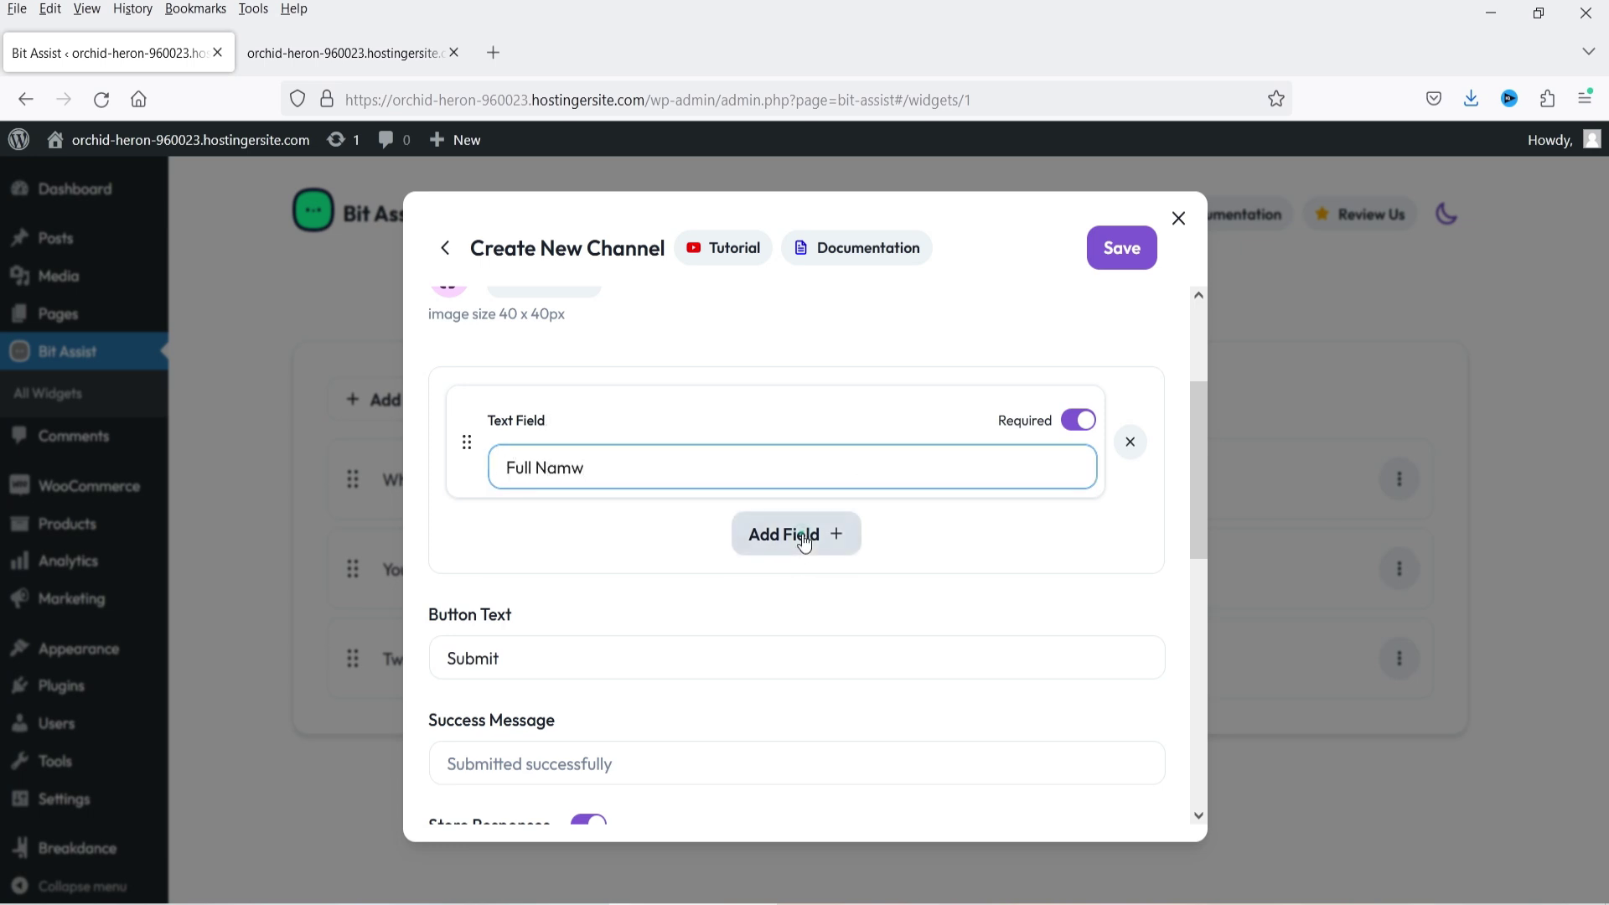
left_click(806, 606)
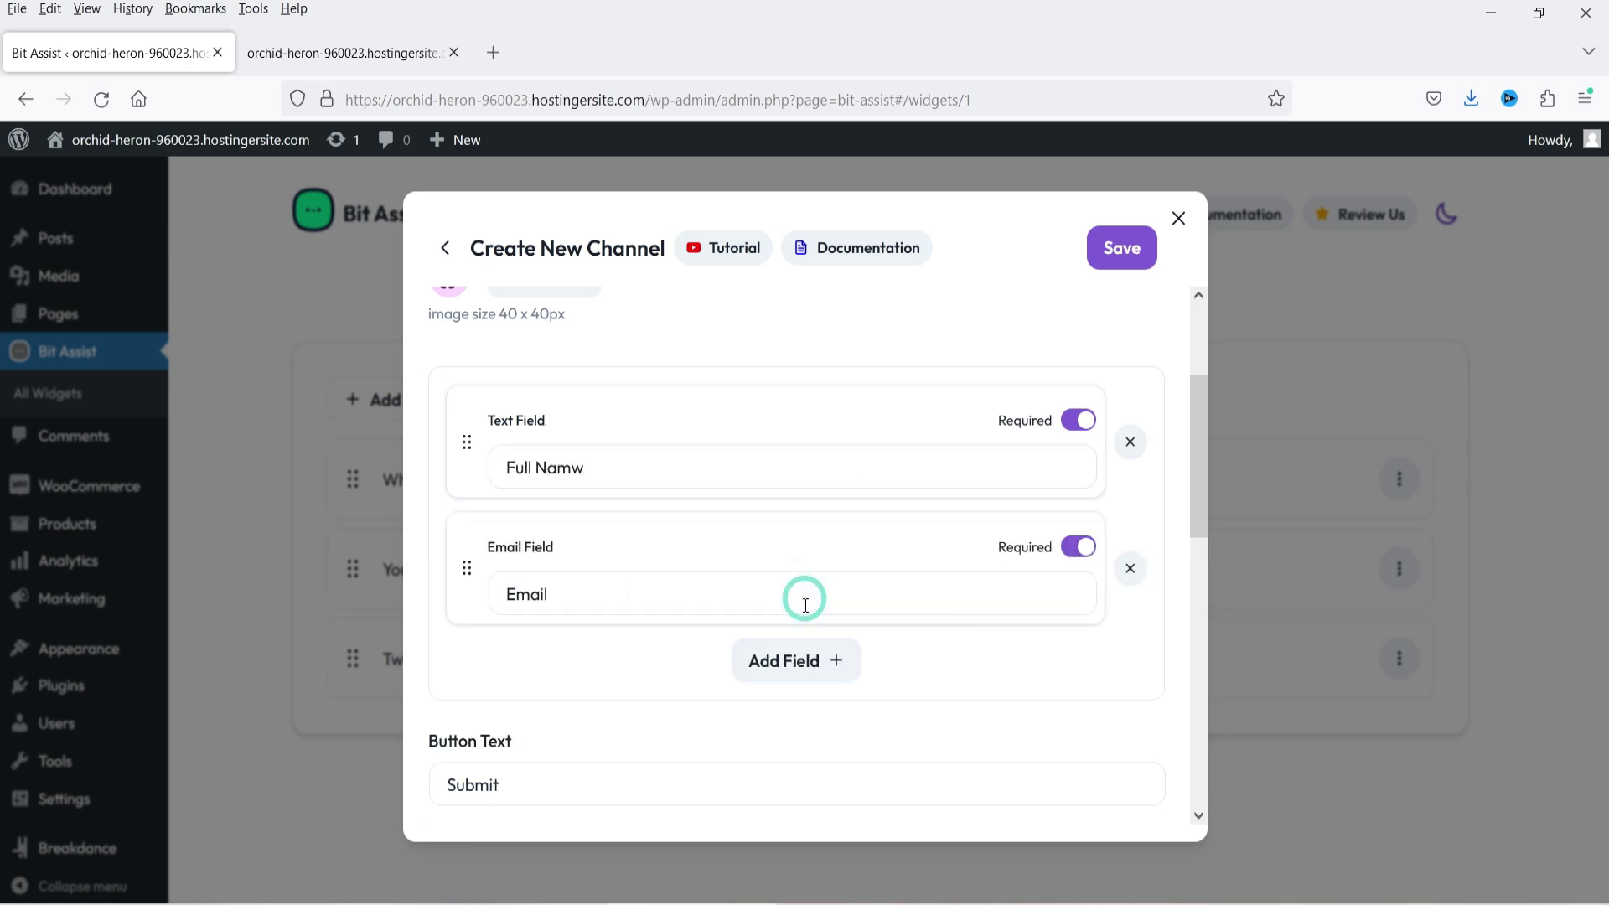
left_click(797, 665)
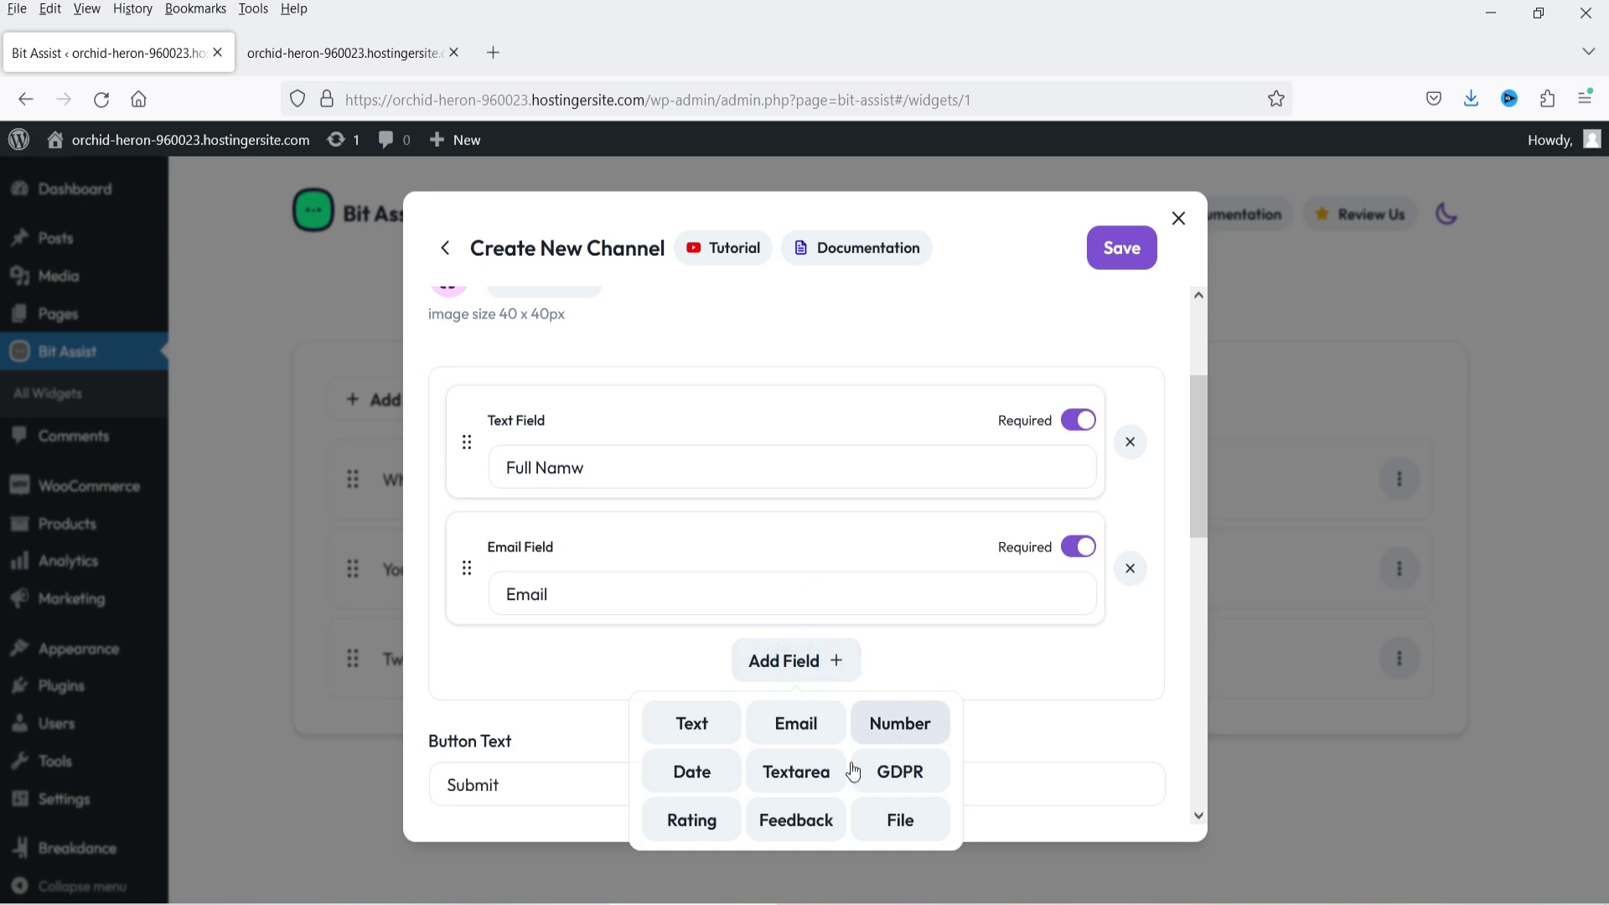
left_click(900, 727)
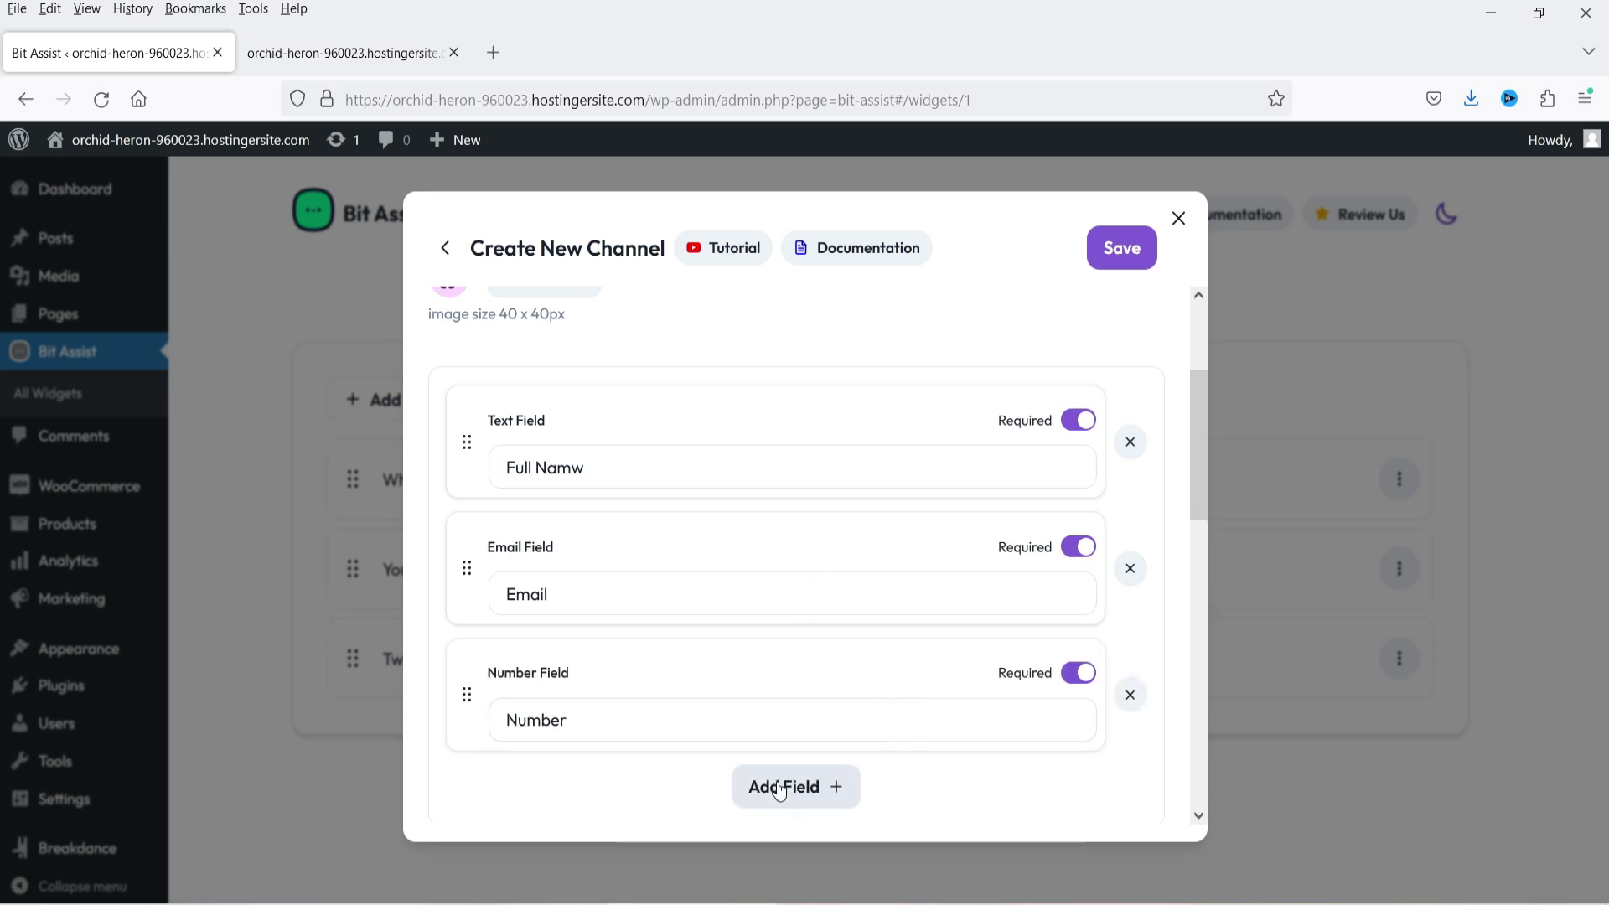
left_click(783, 786)
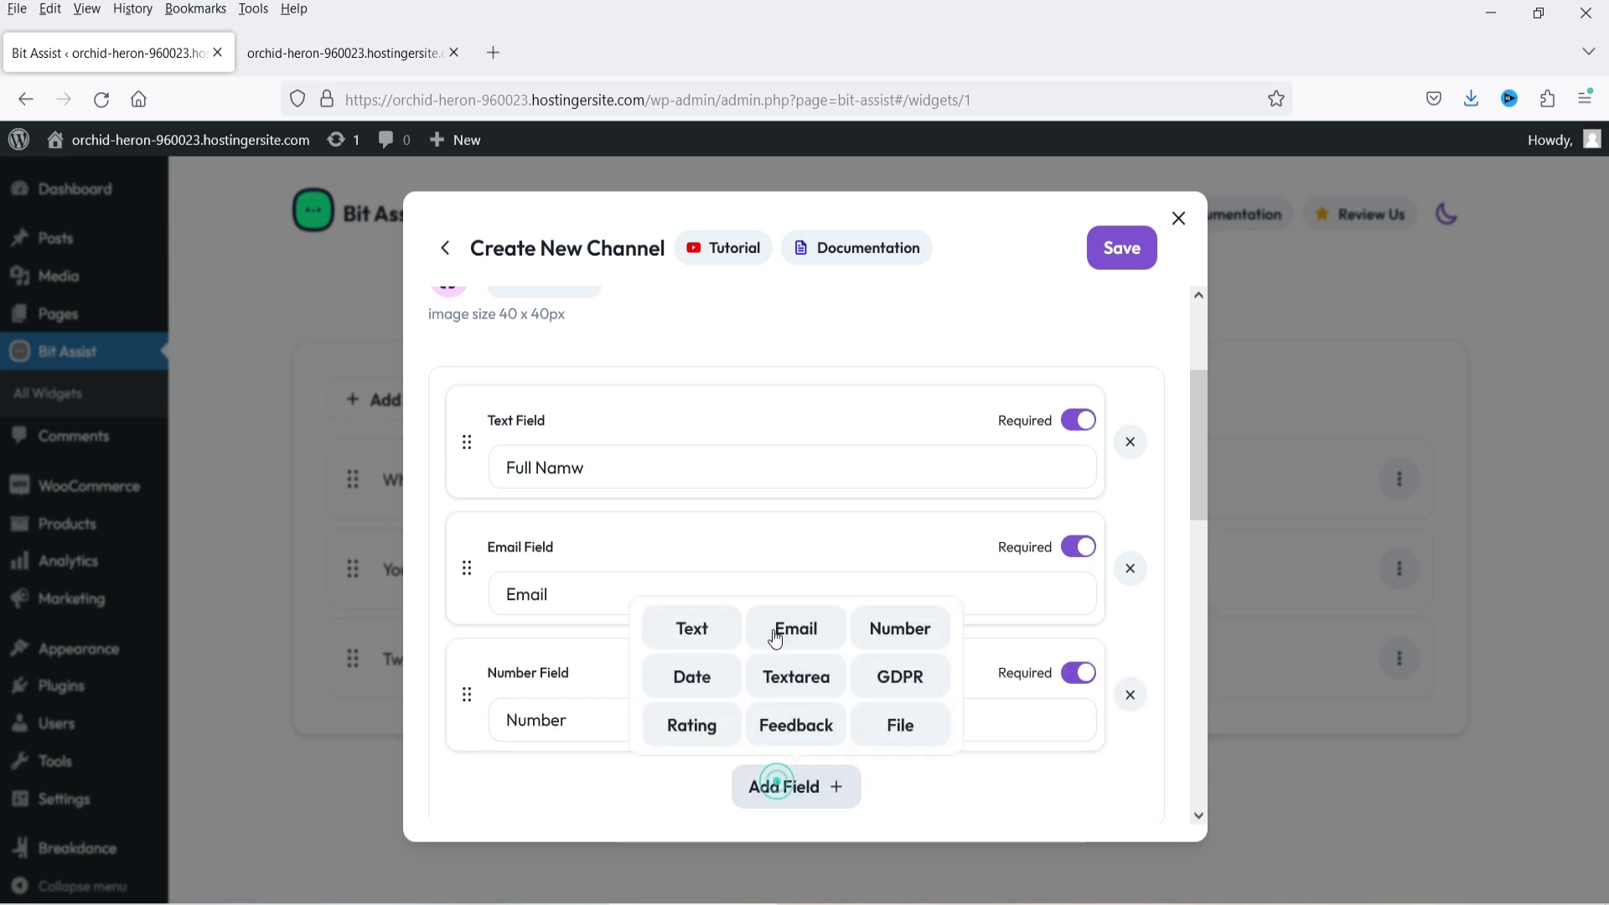
left_click(797, 681)
- Relabel the Number field Phone Number and the Textarea Comments, making Comments optional
scroll(587, 624, "down", 3)
double_click(588, 408)
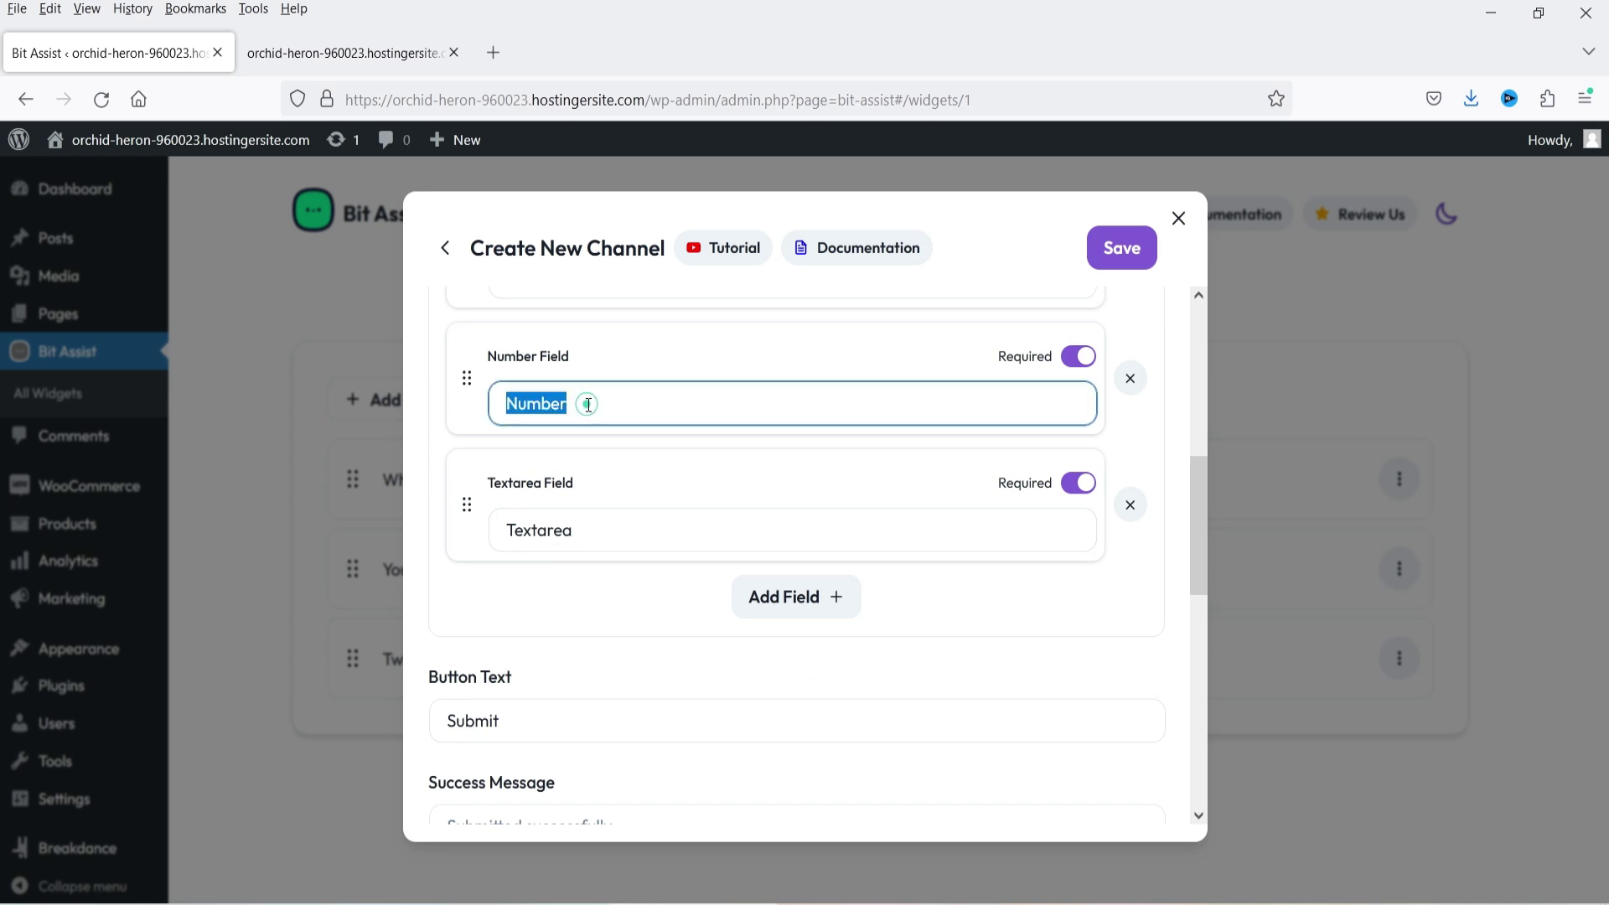
type("Phone")
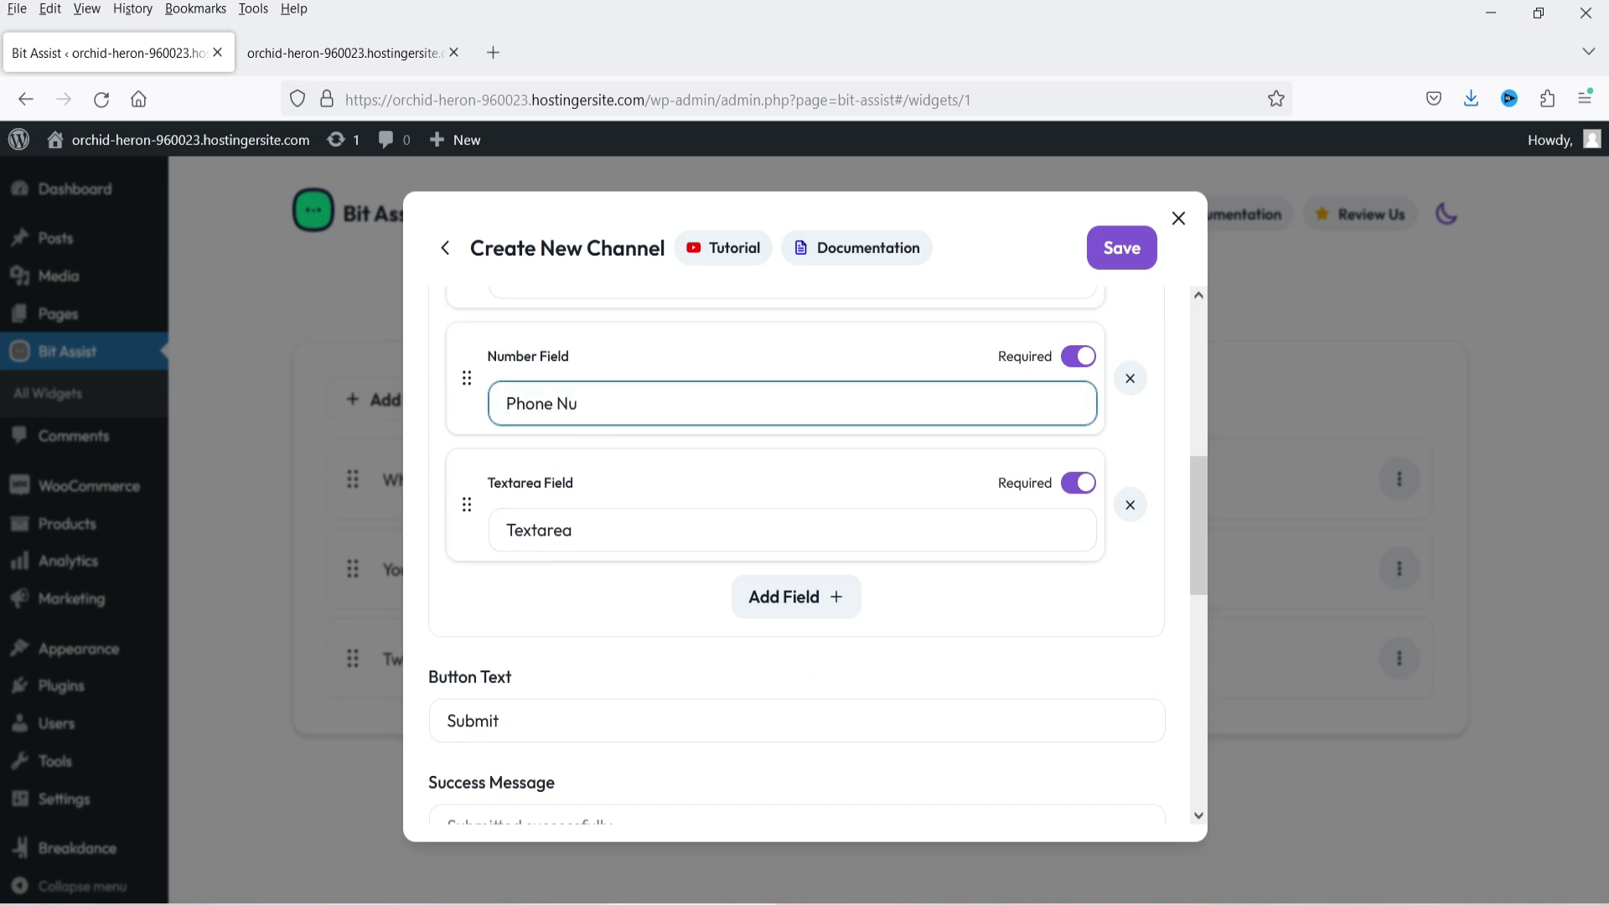
double_click(568, 536)
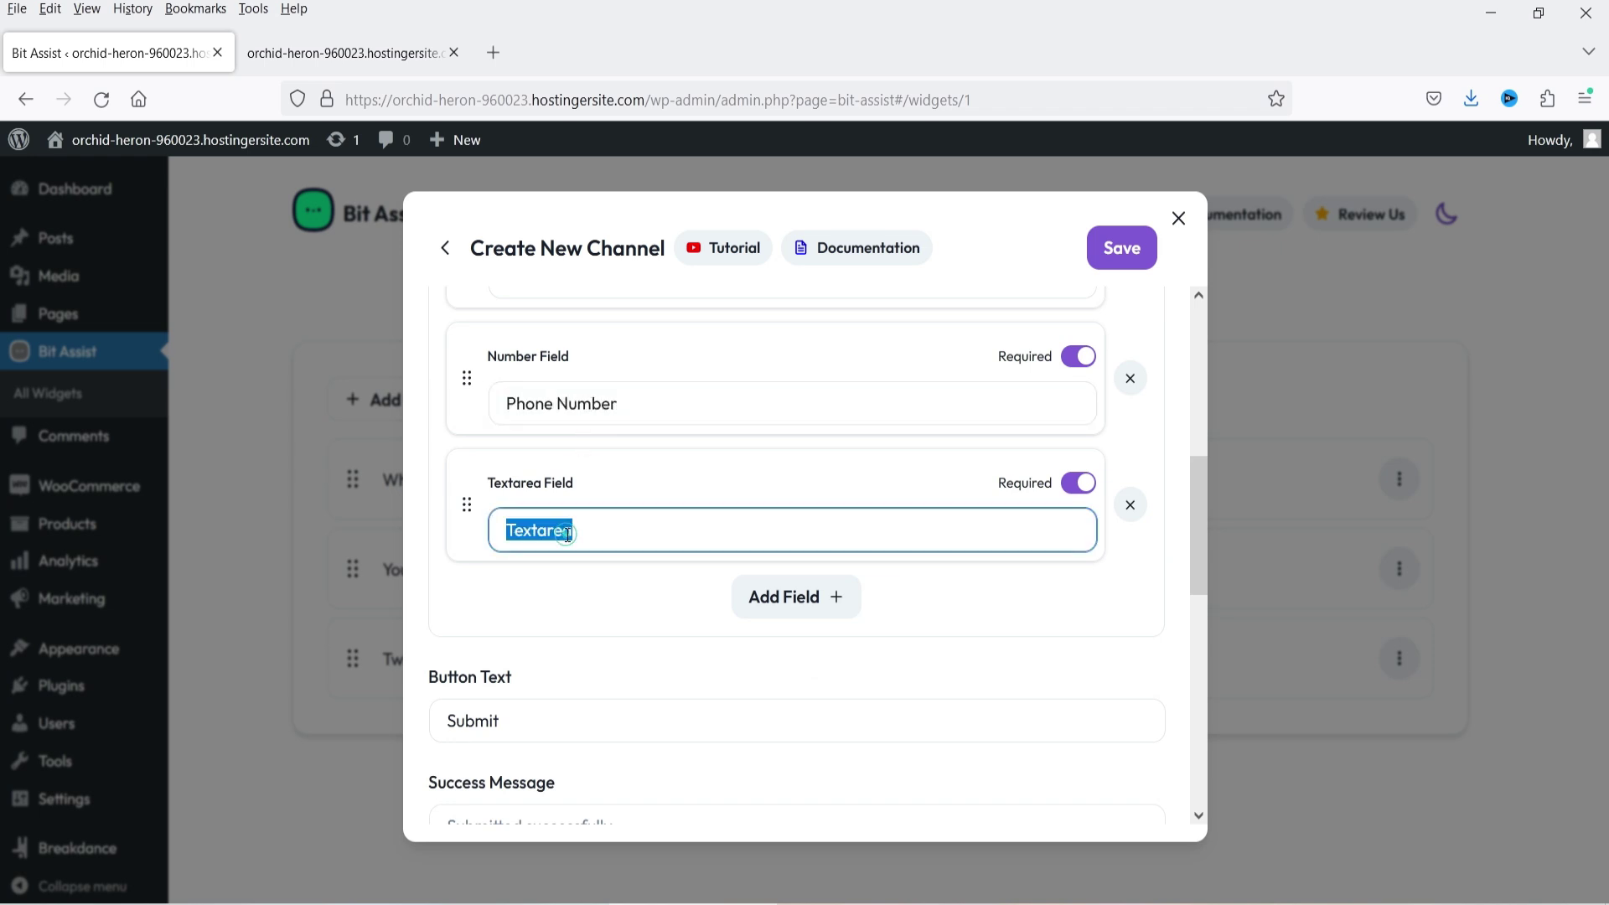
type("Co")
type("enrs")
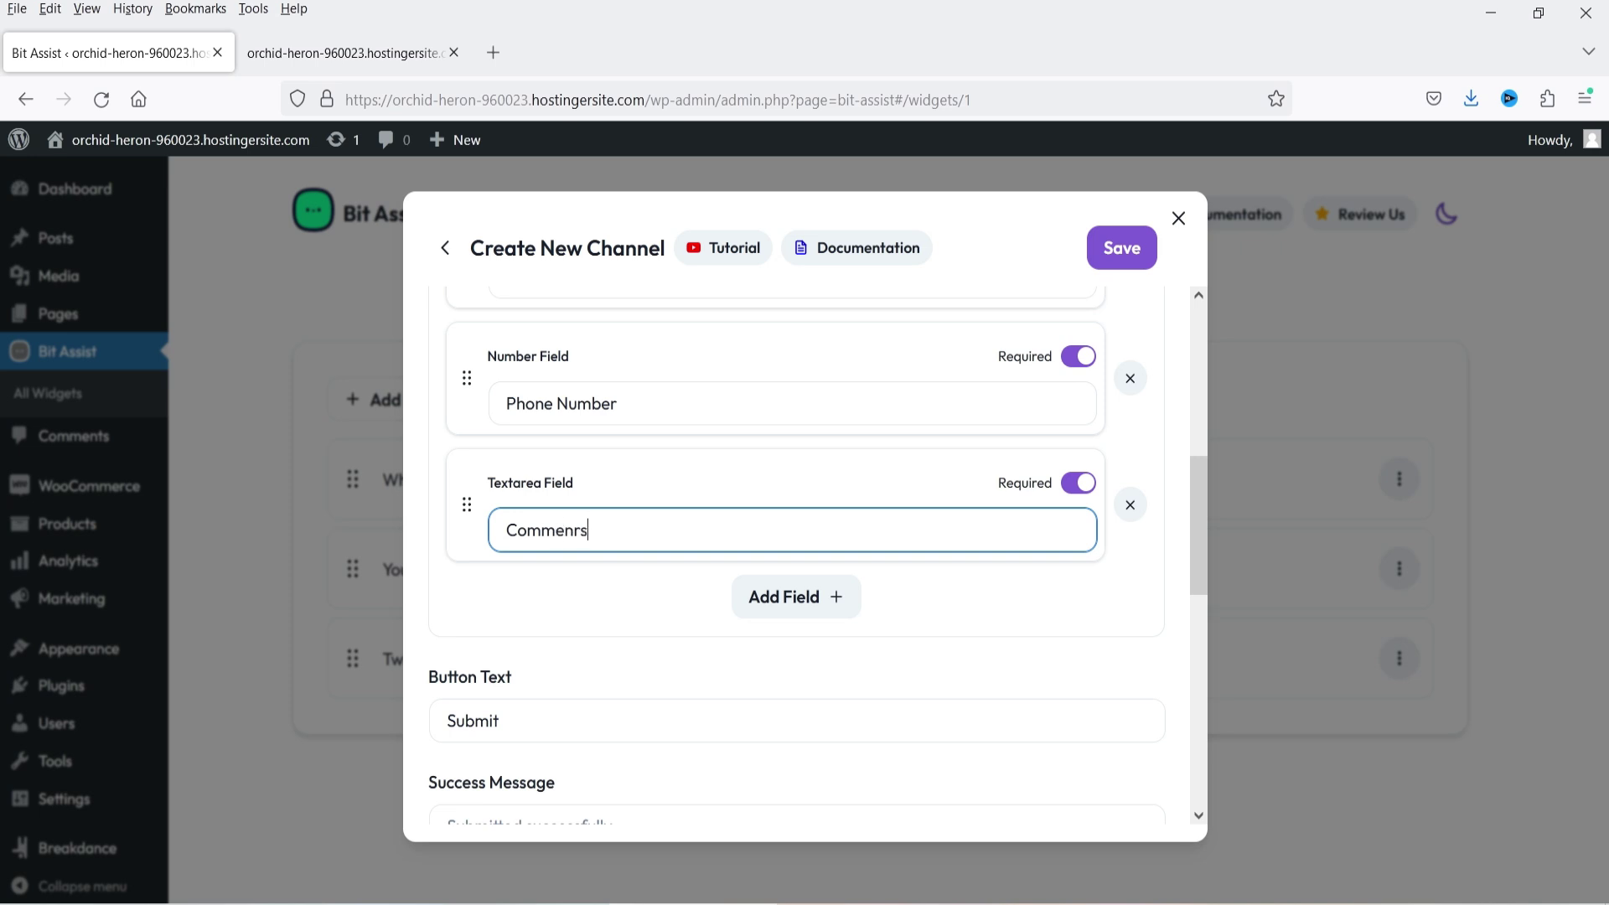
key("BackSpace")
key("BackSpace")
type("ts")
left_click(1077, 485)
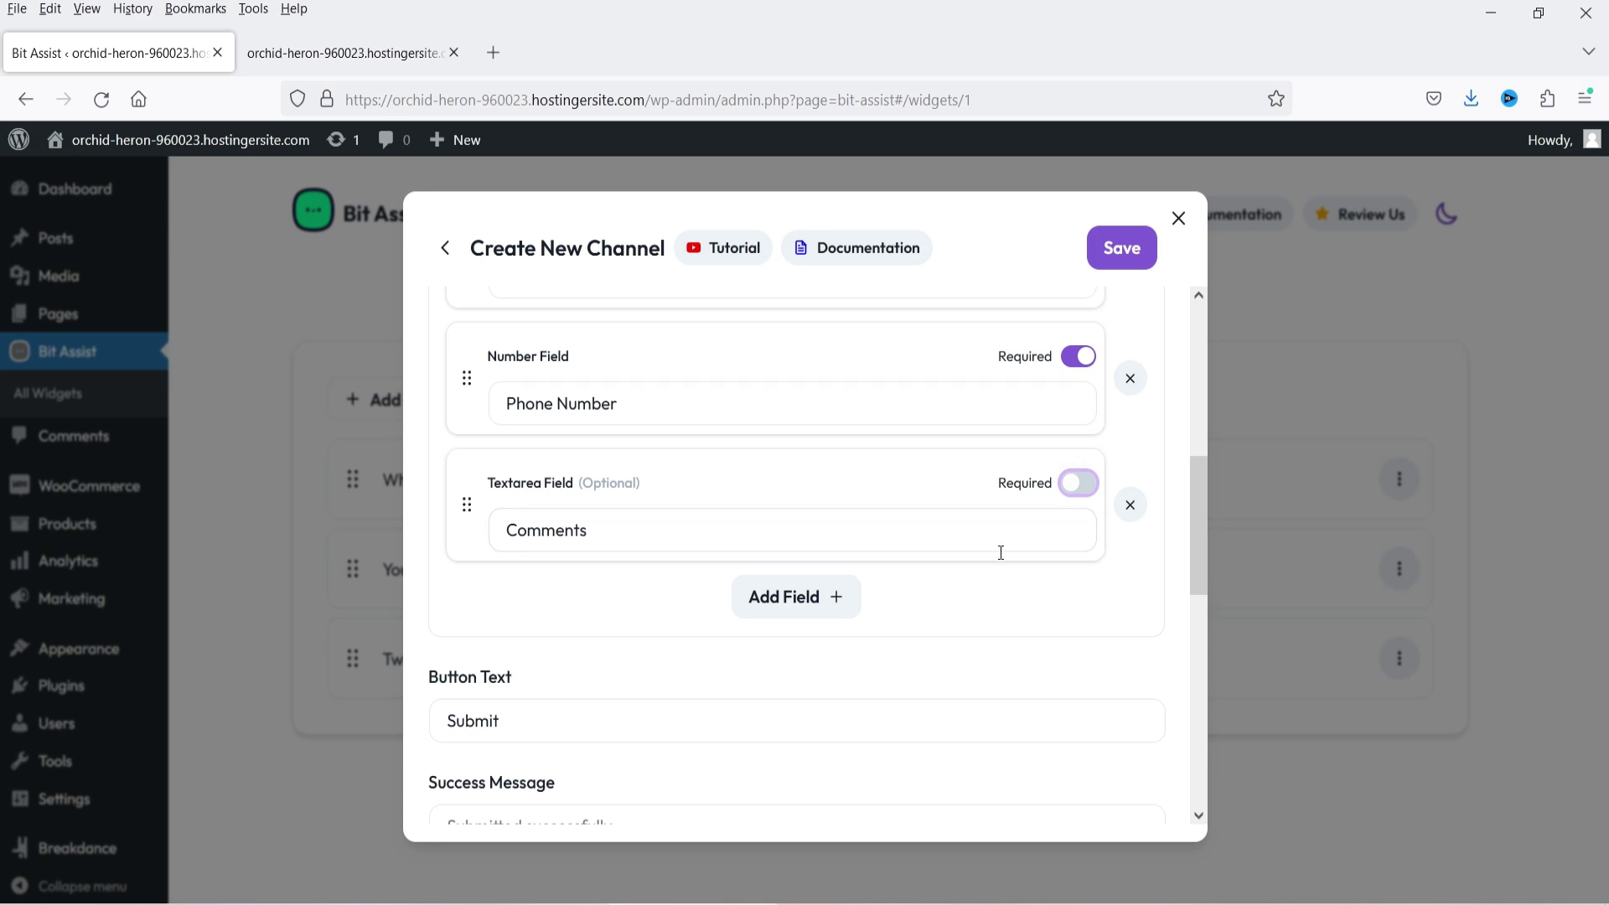
- Set the success message to 'Your form has been submitted successfully. We will contact you shortly.'
scroll(887, 531, "down", 3)
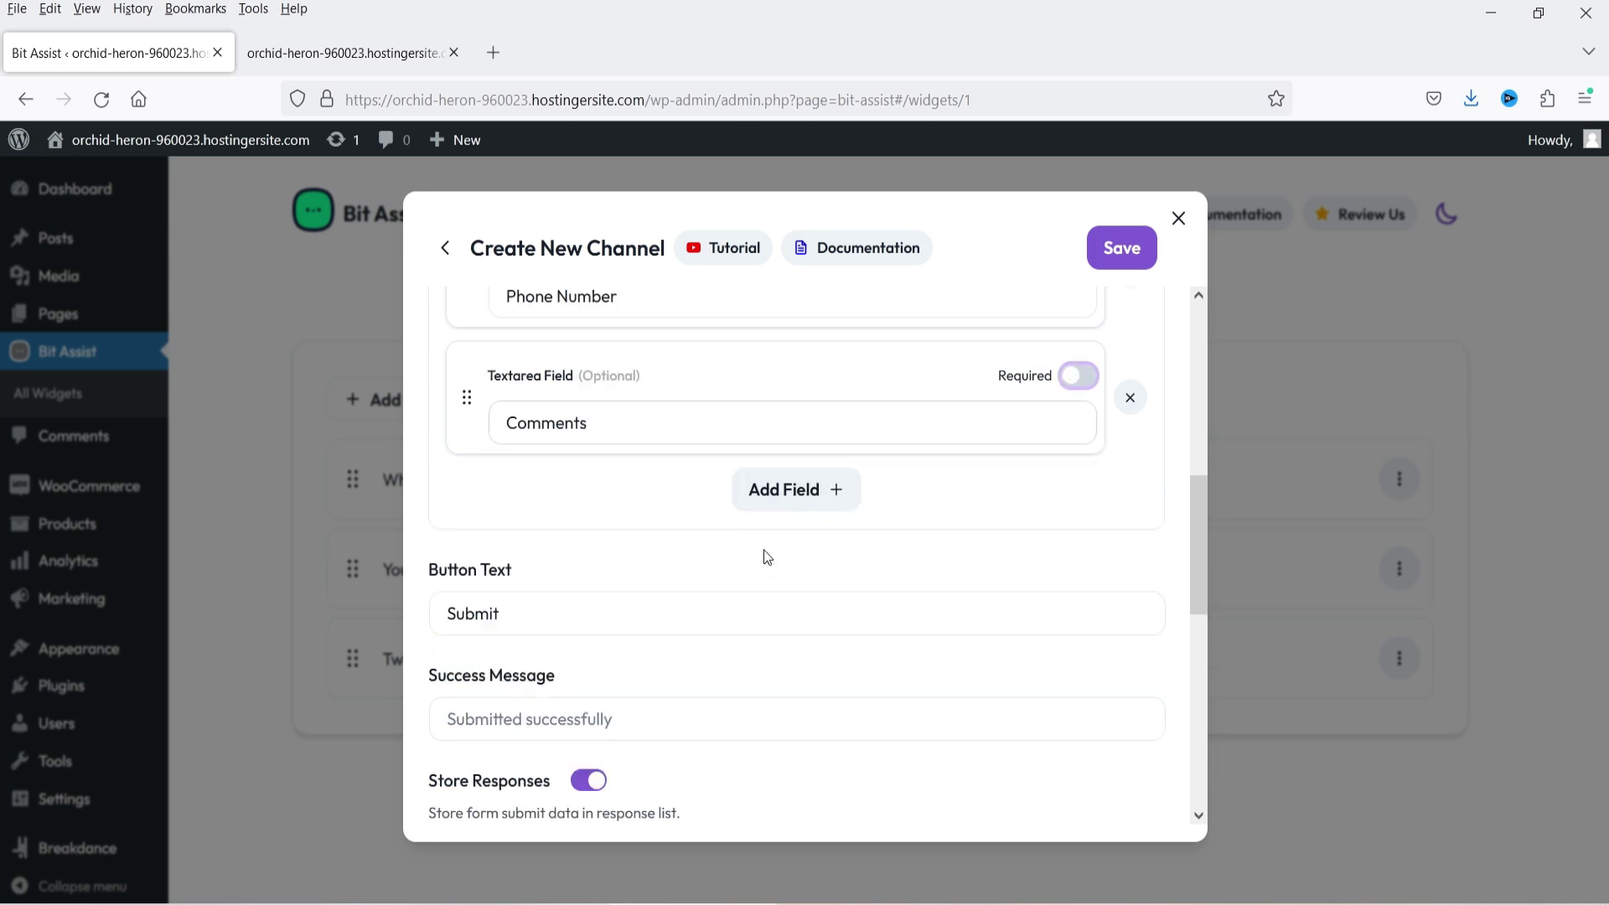
left_click(512, 513)
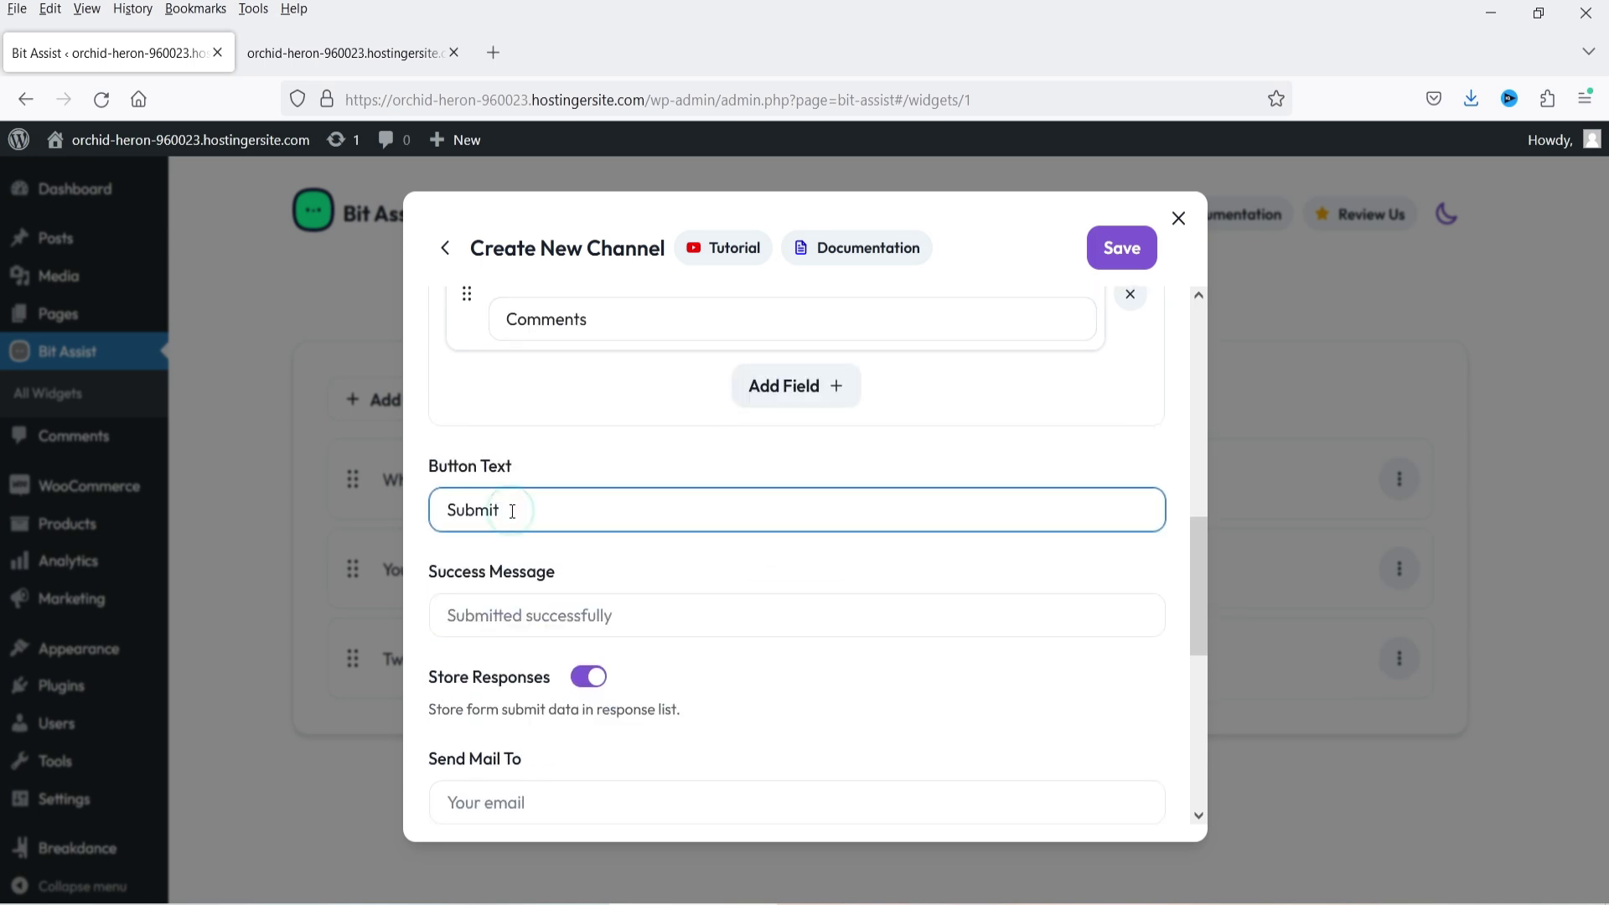
scroll(686, 524, "down", 2)
left_click(561, 508)
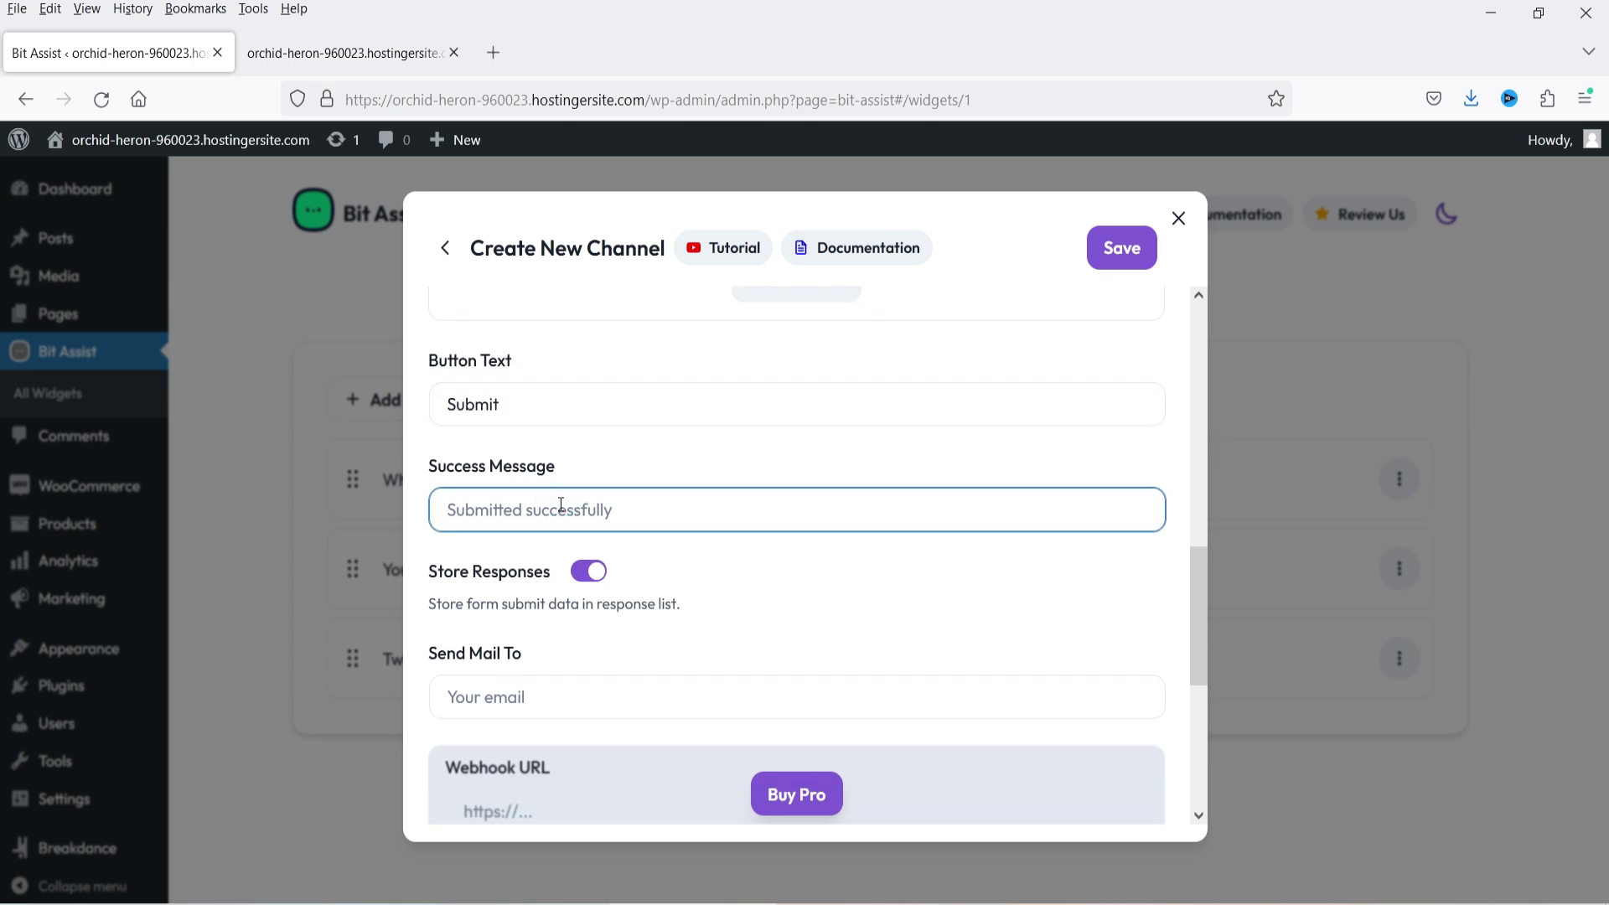
type("Your form has been submitted successfully. We will contact you shortly")
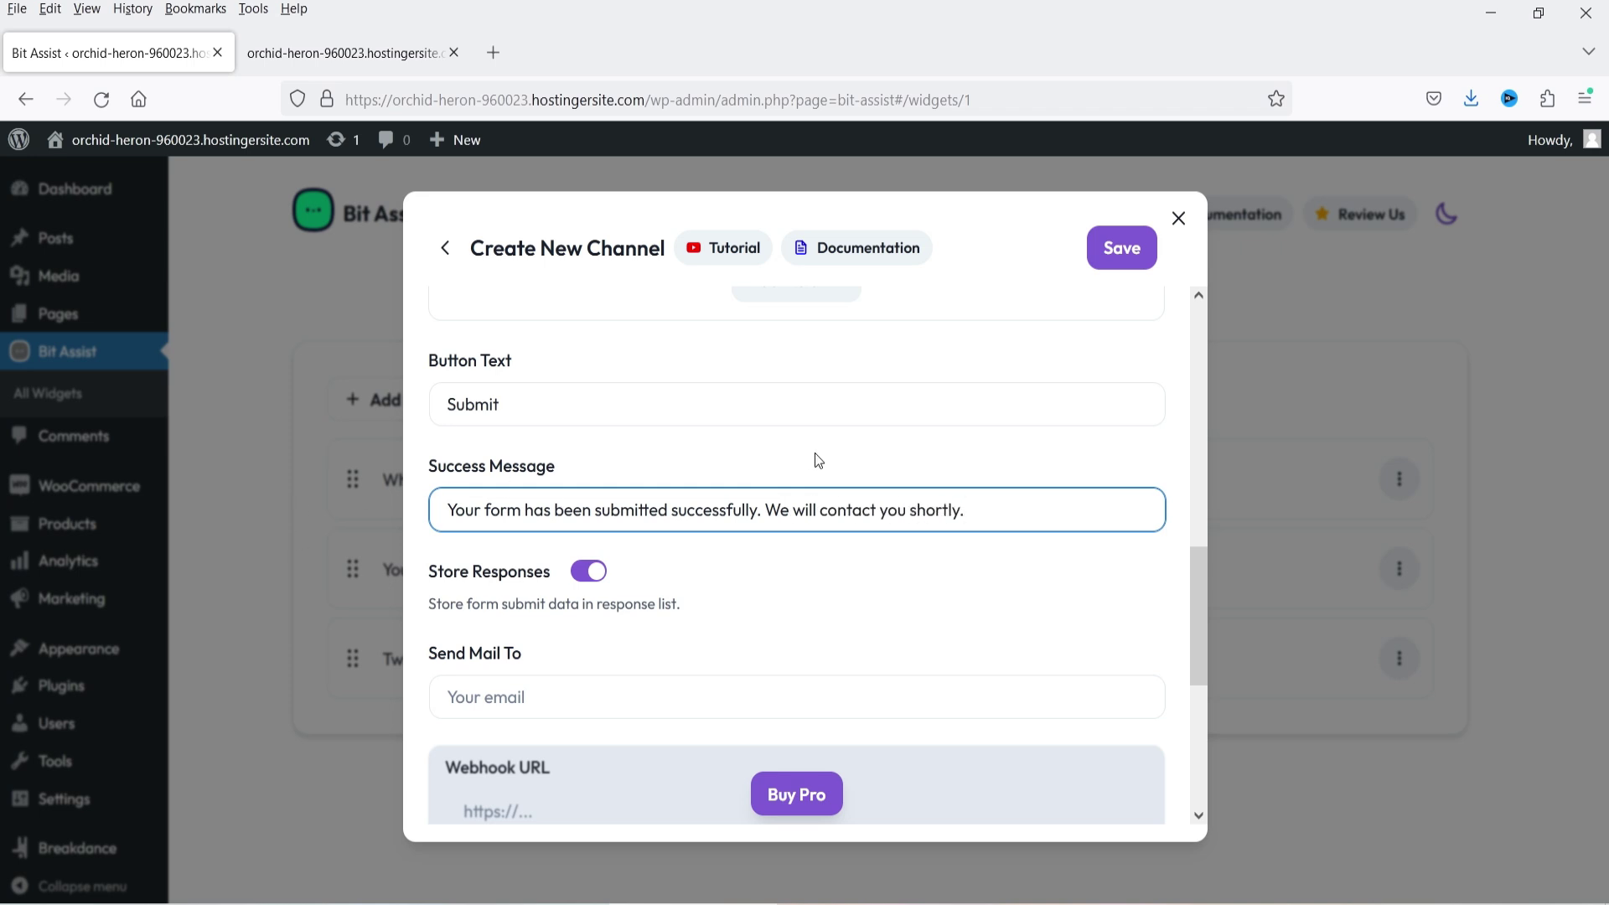
type(".")
- Enter the support e-mail address that receives the form's responses
scroll(887, 540, "down", 3)
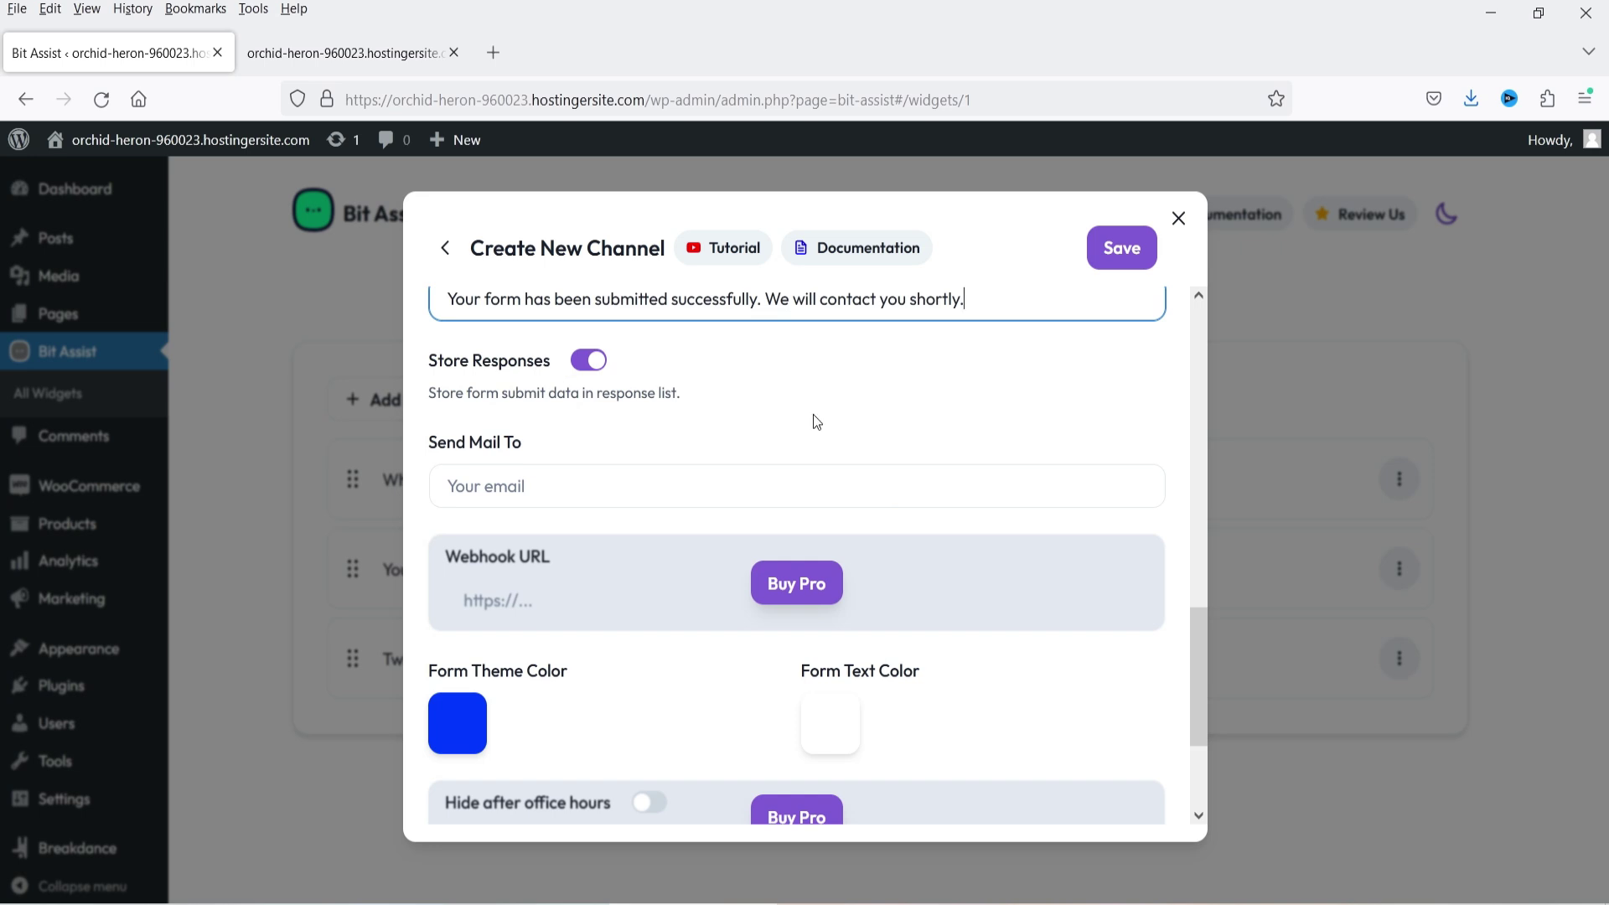
left_click(640, 493)
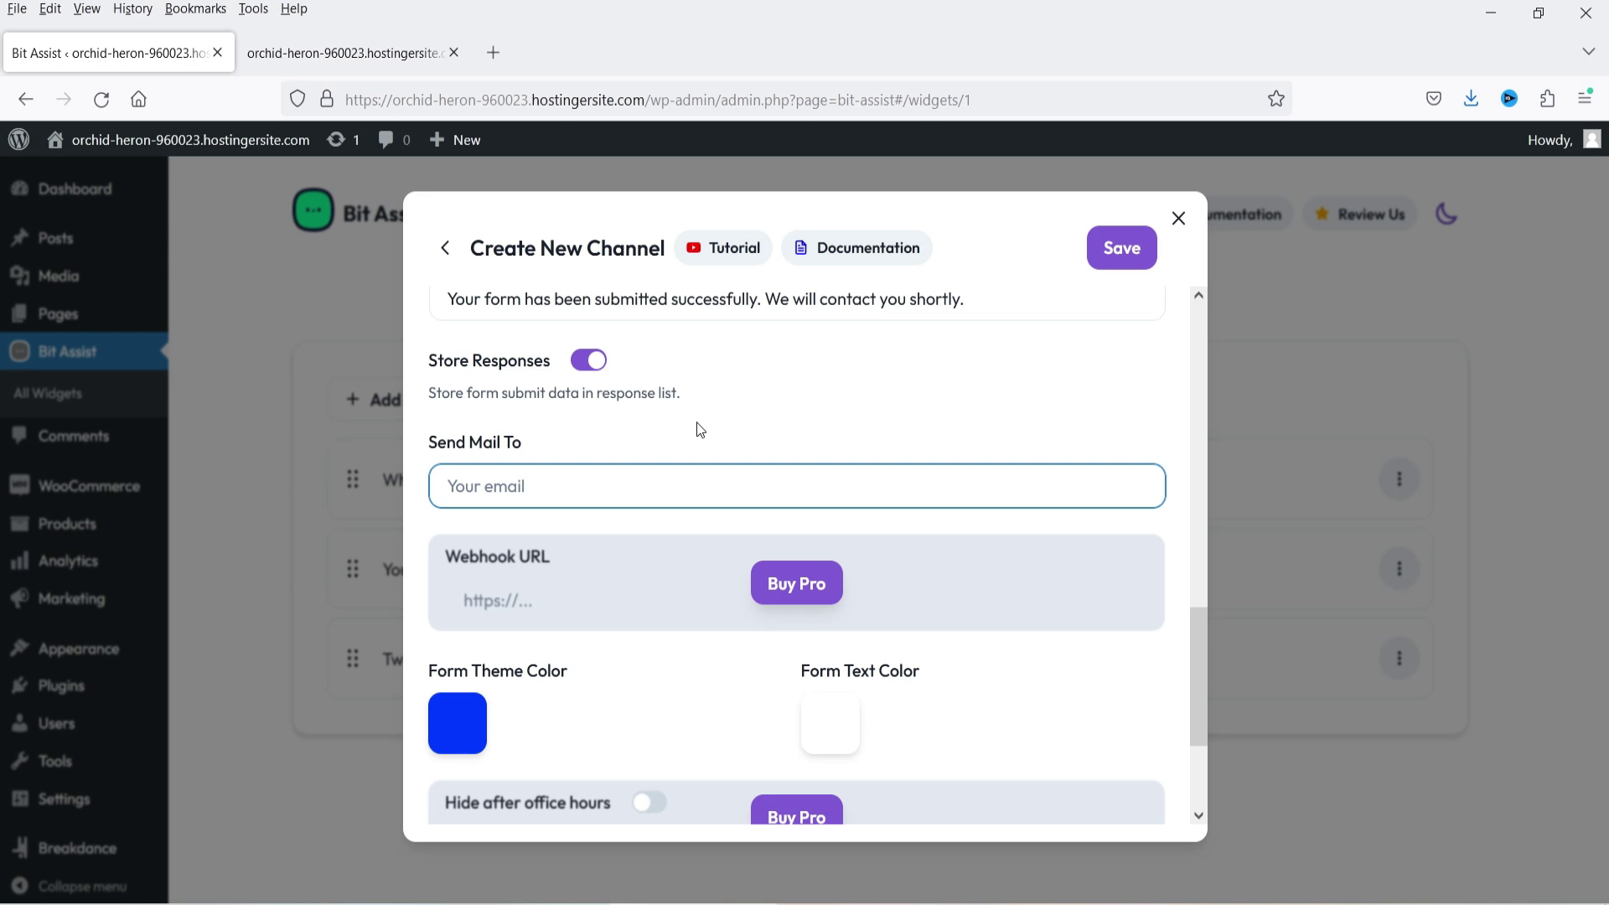
type("f")
key("BackSpace")
- Save the Contact Form channel and bring up the Clothify storefront
scroll(916, 499, "down", 3)
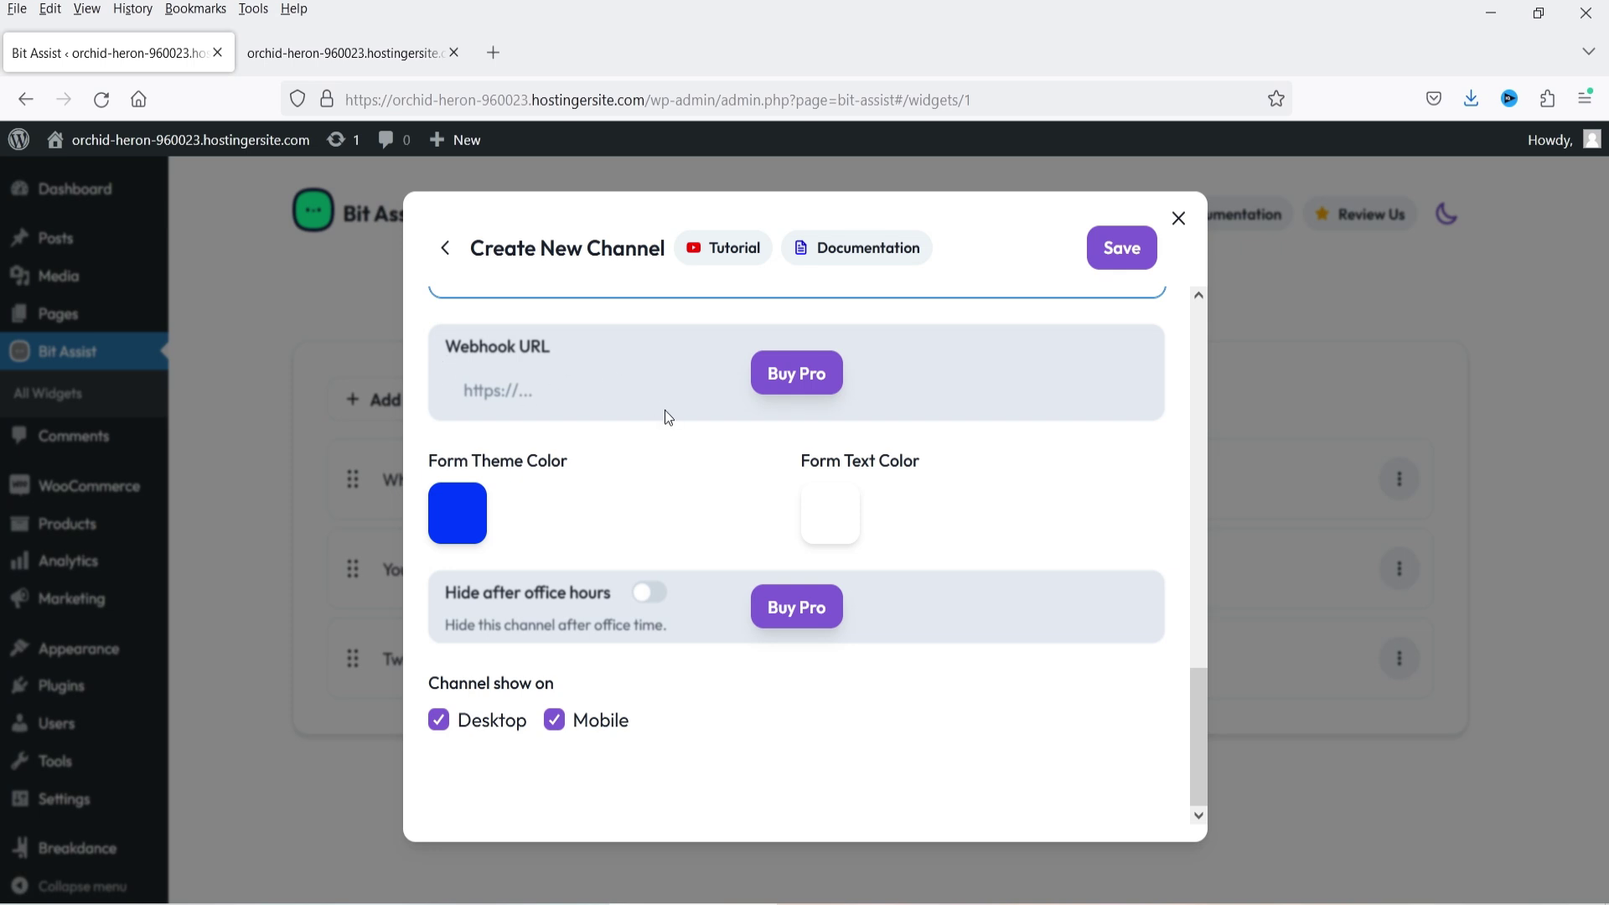
left_click(1126, 248)
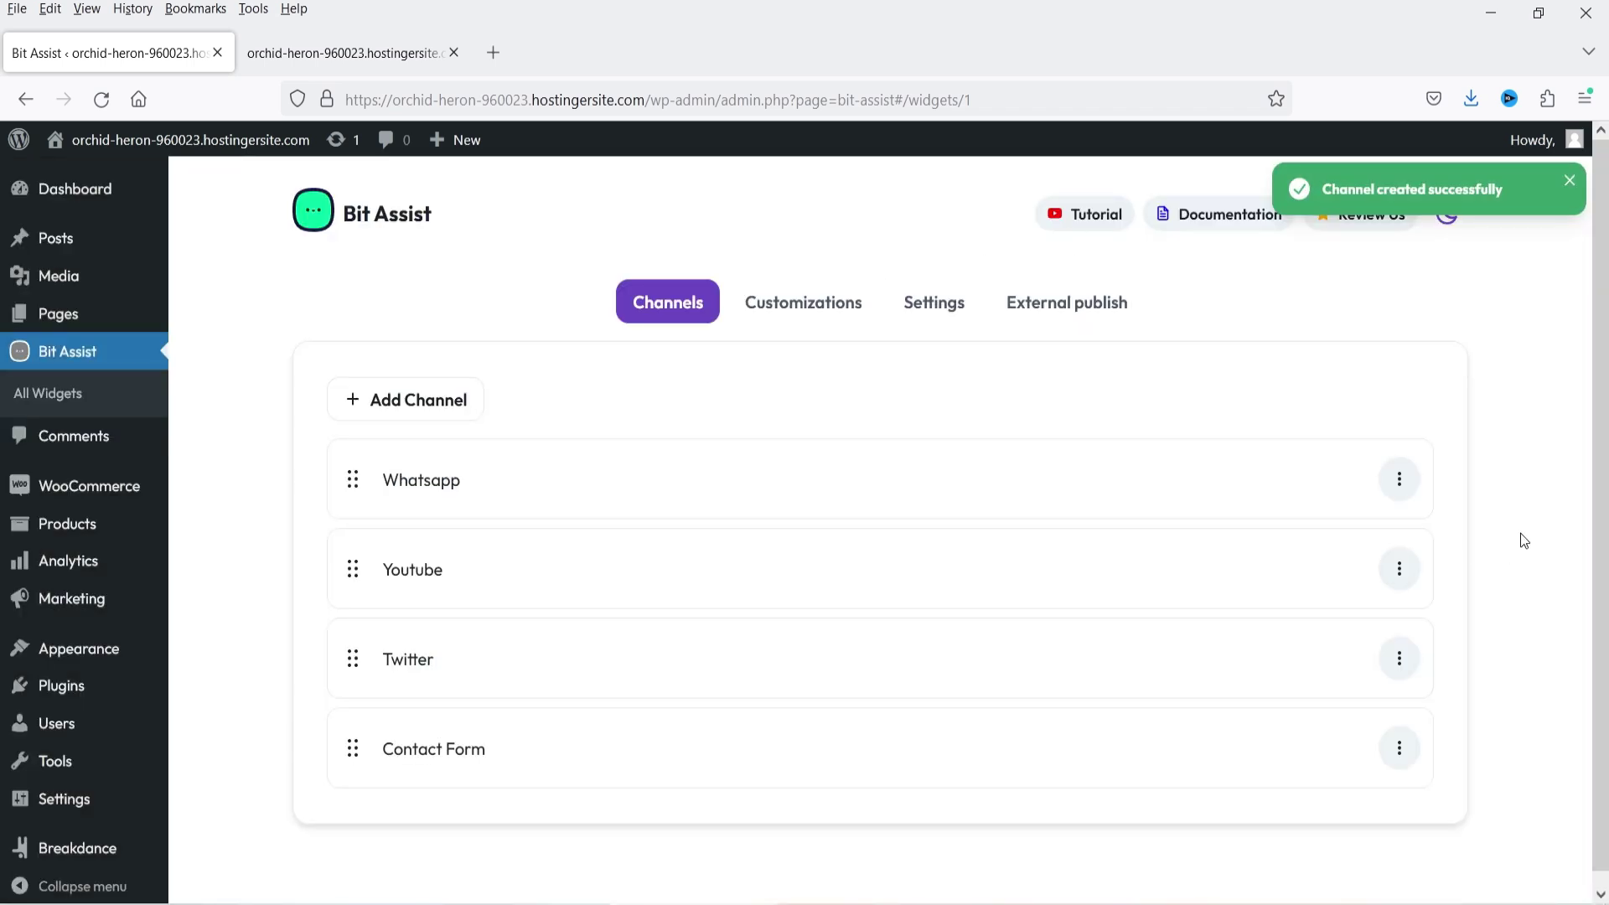
left_click(317, 48)
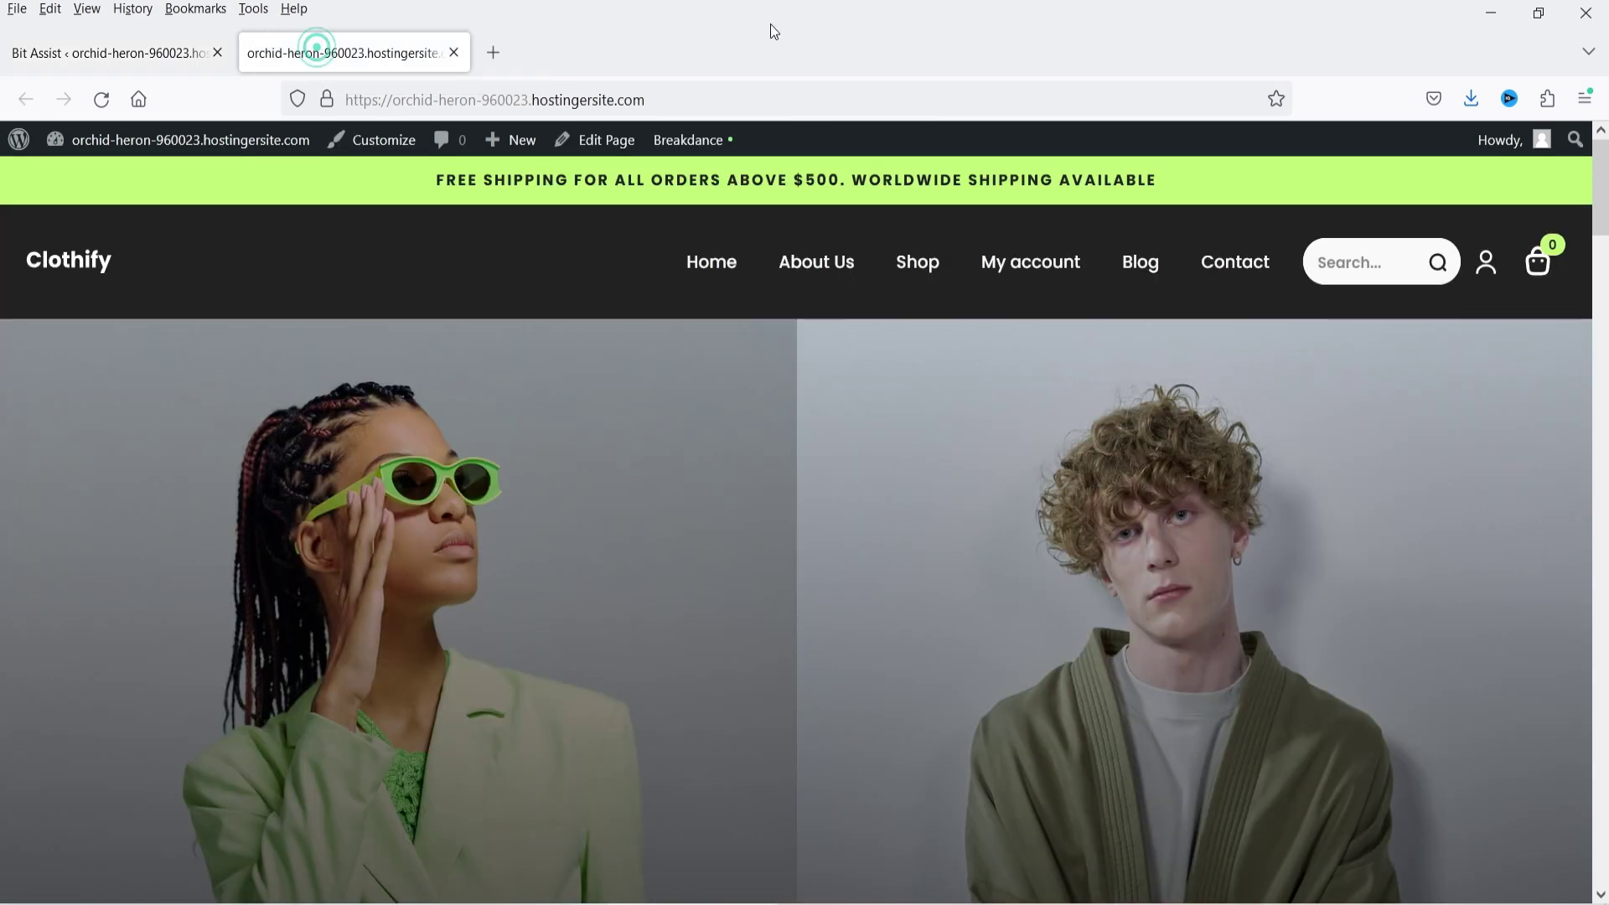
left_click(110, 105)
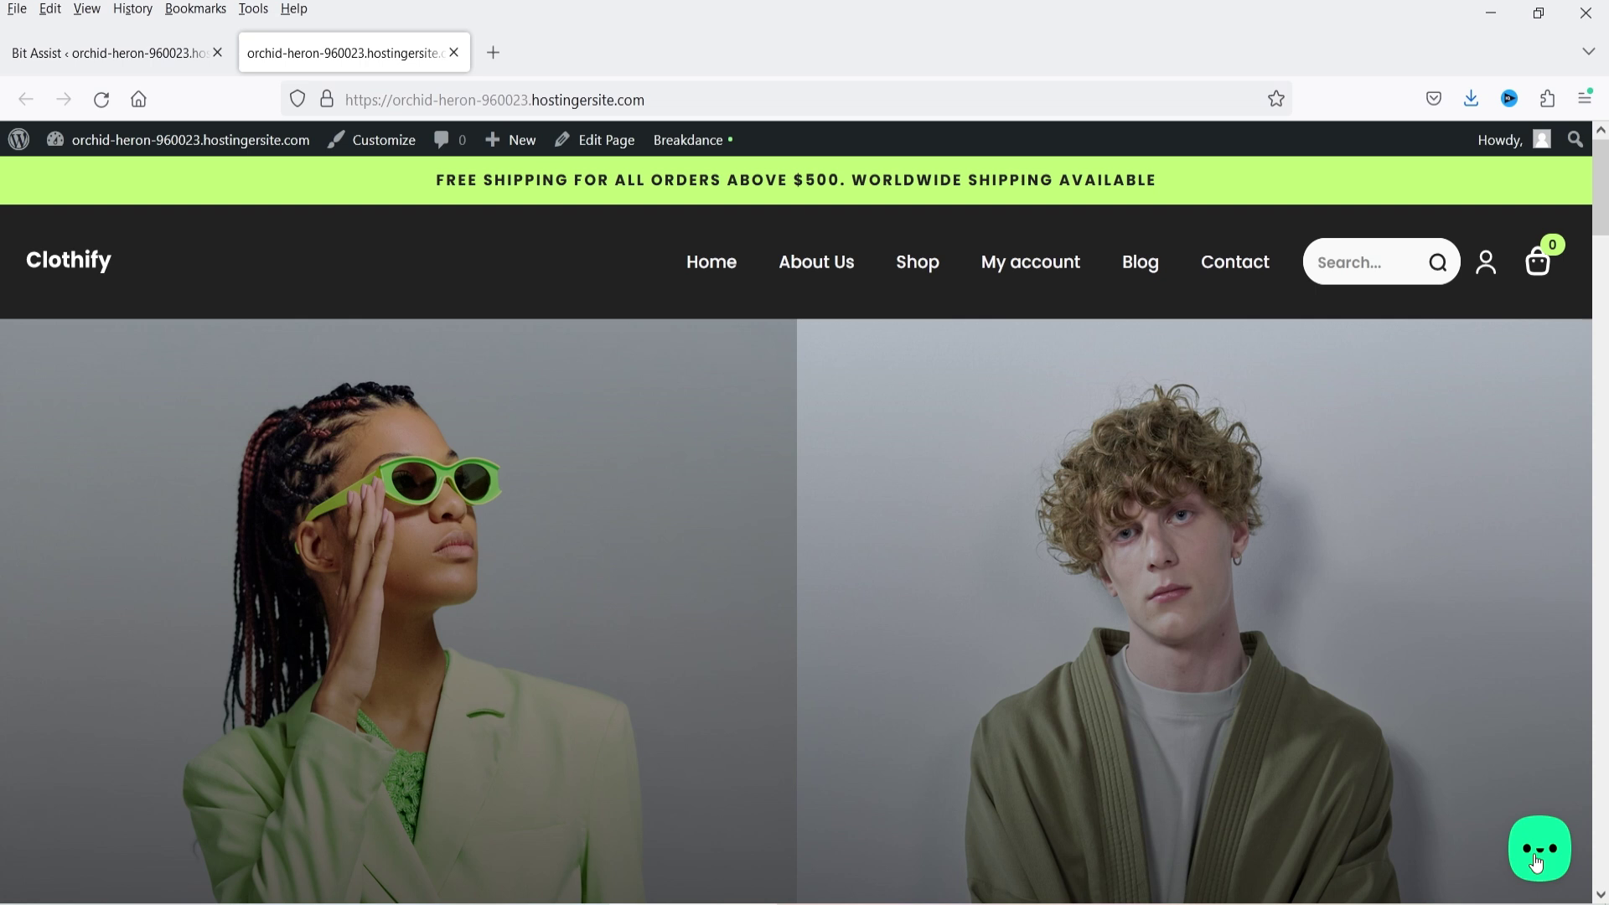
left_click(1536, 864)
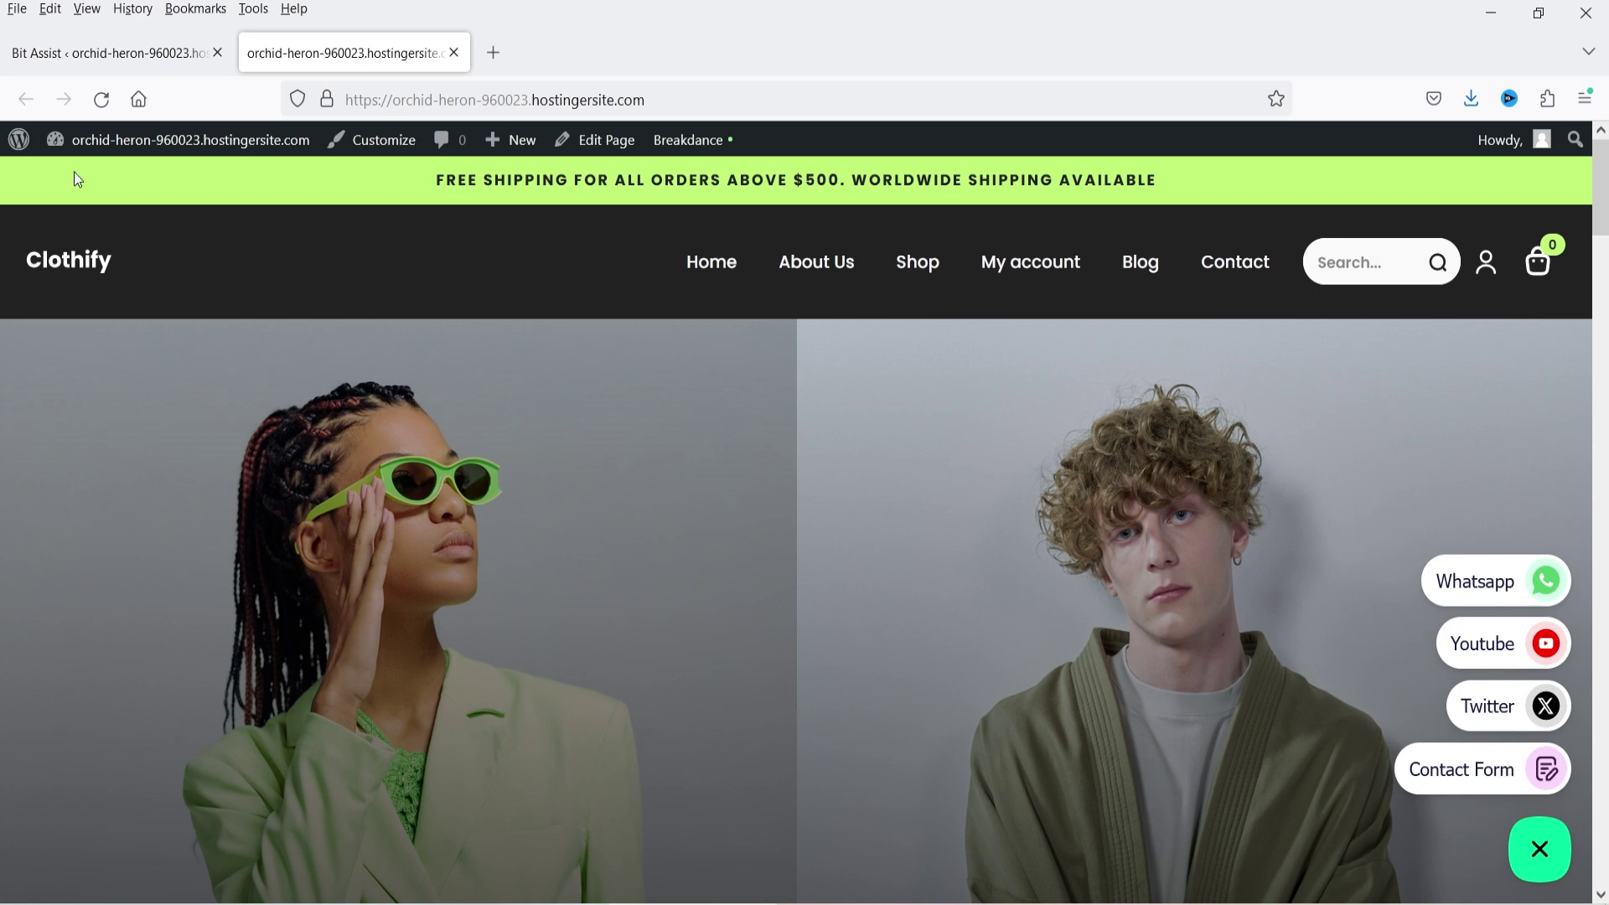
left_click(100, 56)
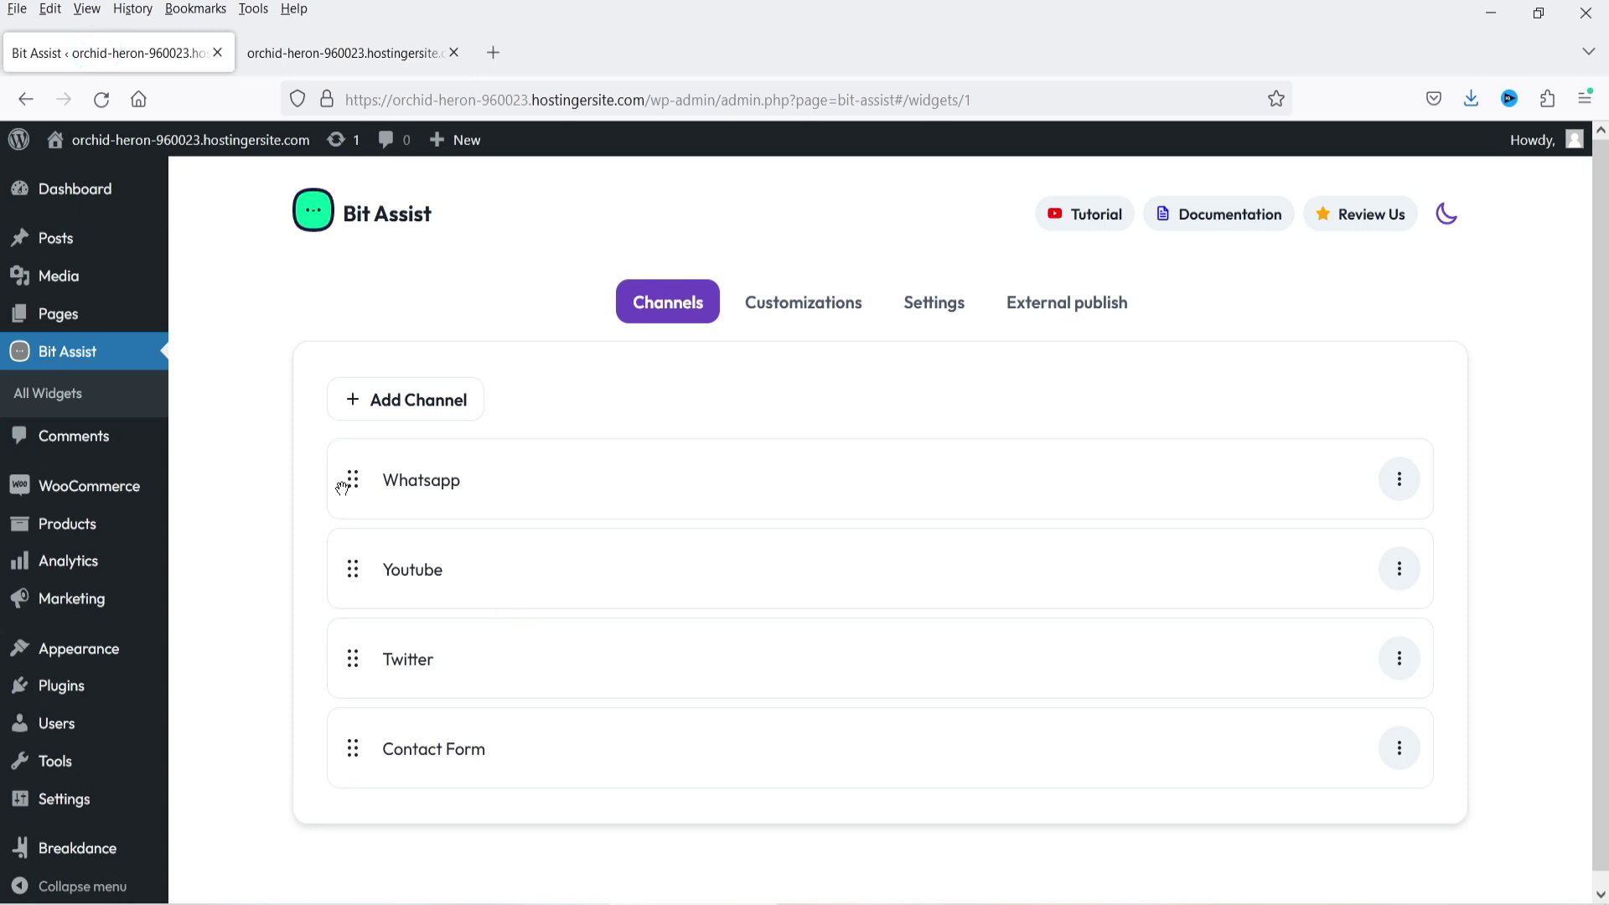
- Reorder the channels with Contact Form on top, then reload the storefront and expand the widget
left_click_drag(350, 484, 325, 712)
left_click_drag(353, 659, 371, 461)
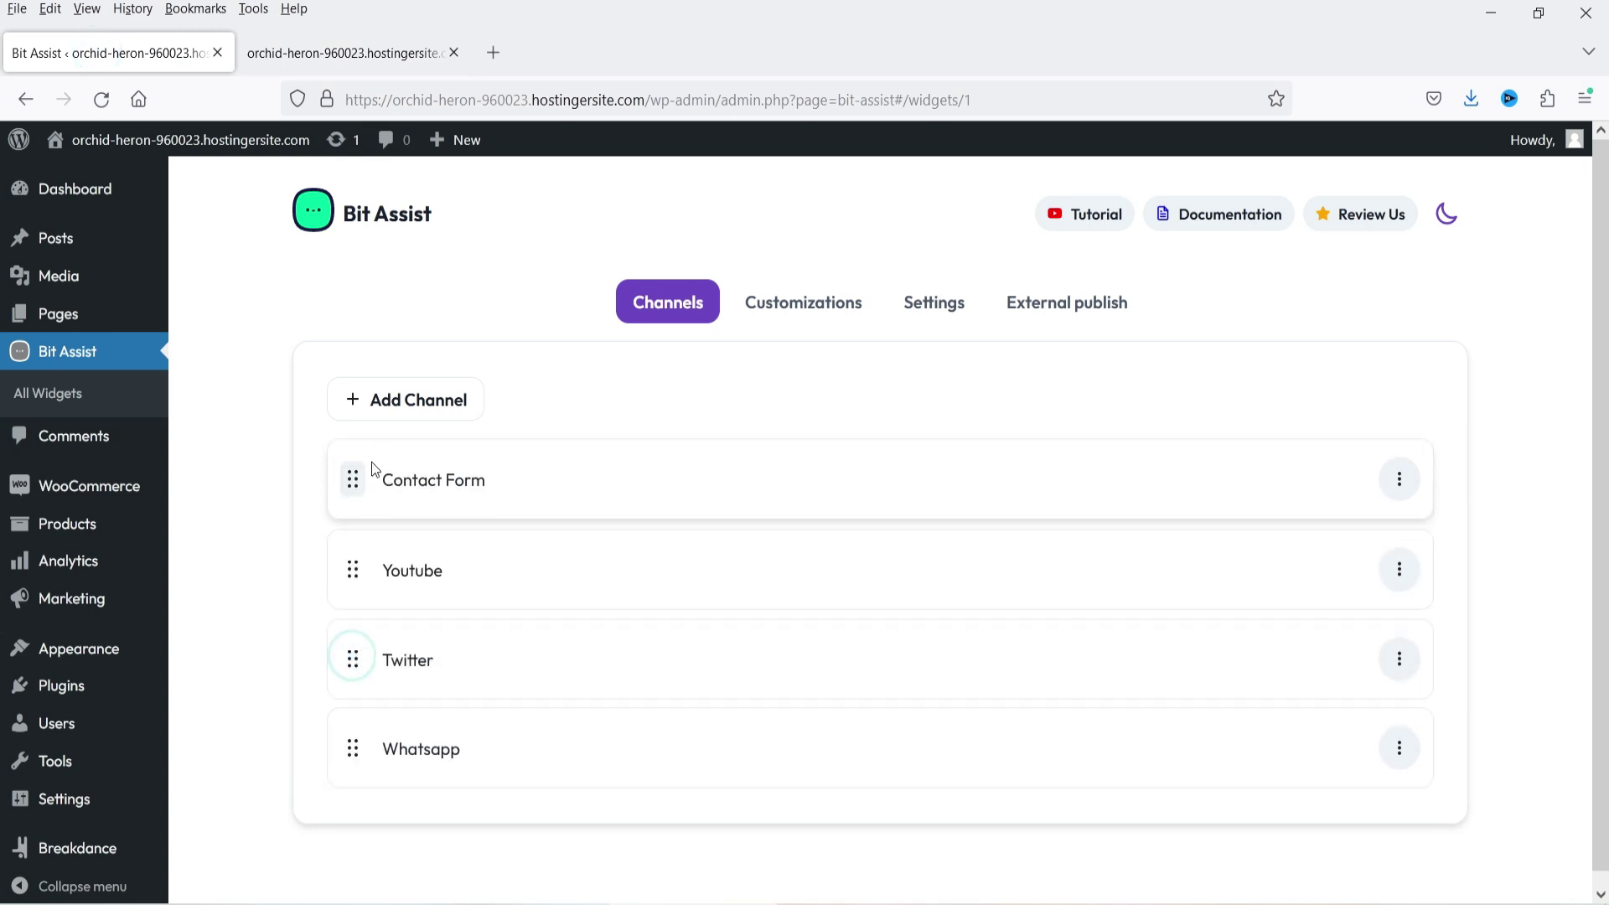
left_click(353, 55)
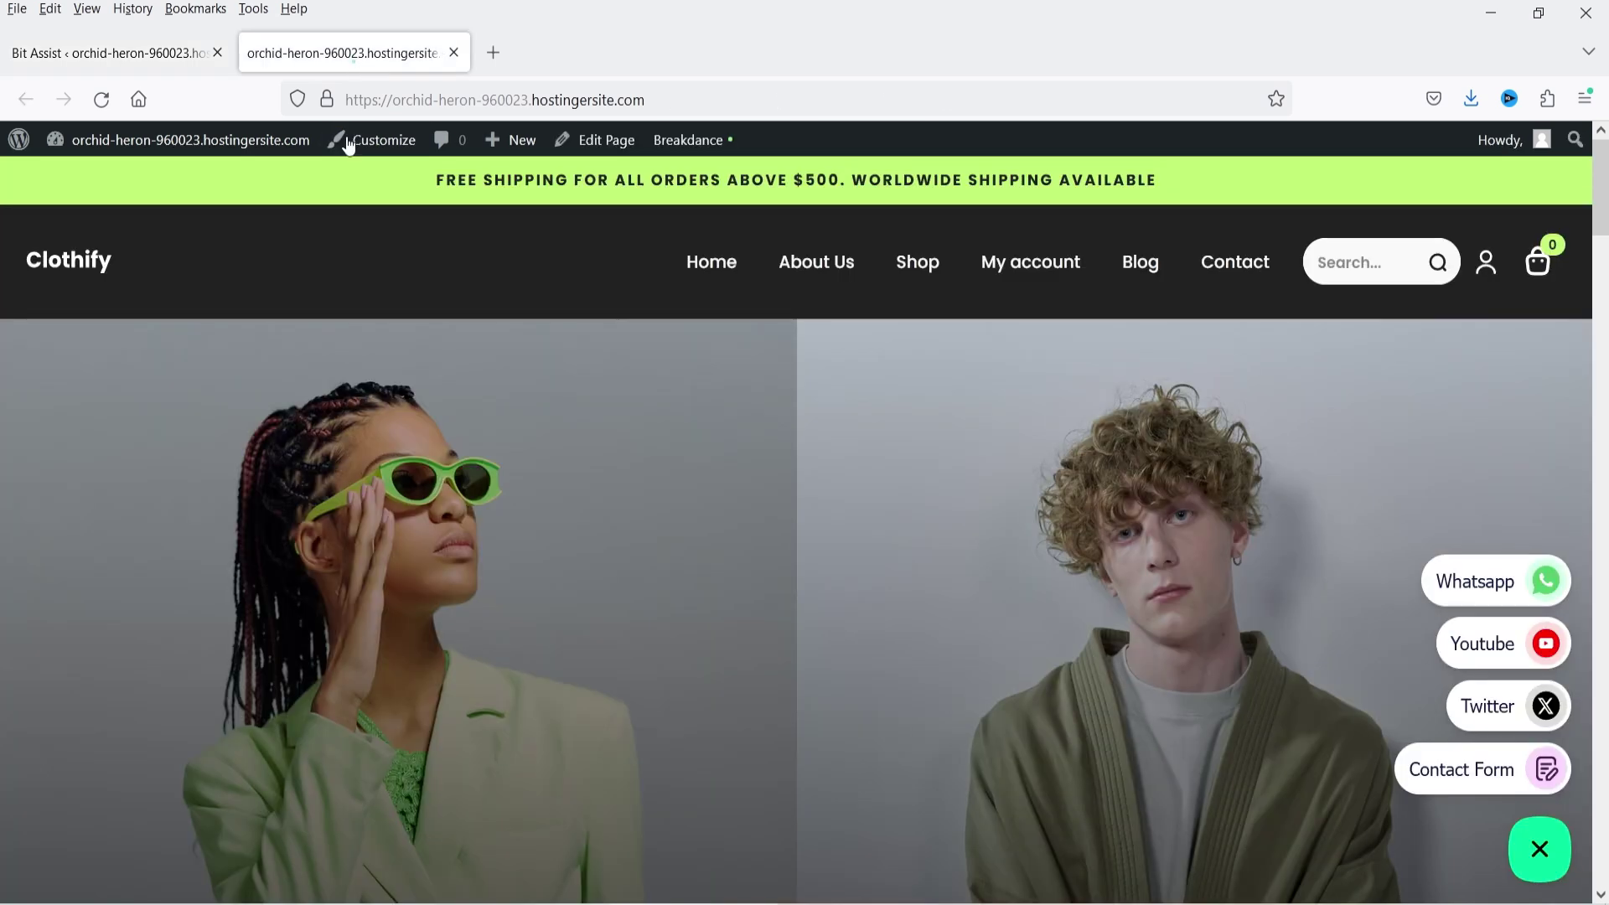
left_click(101, 100)
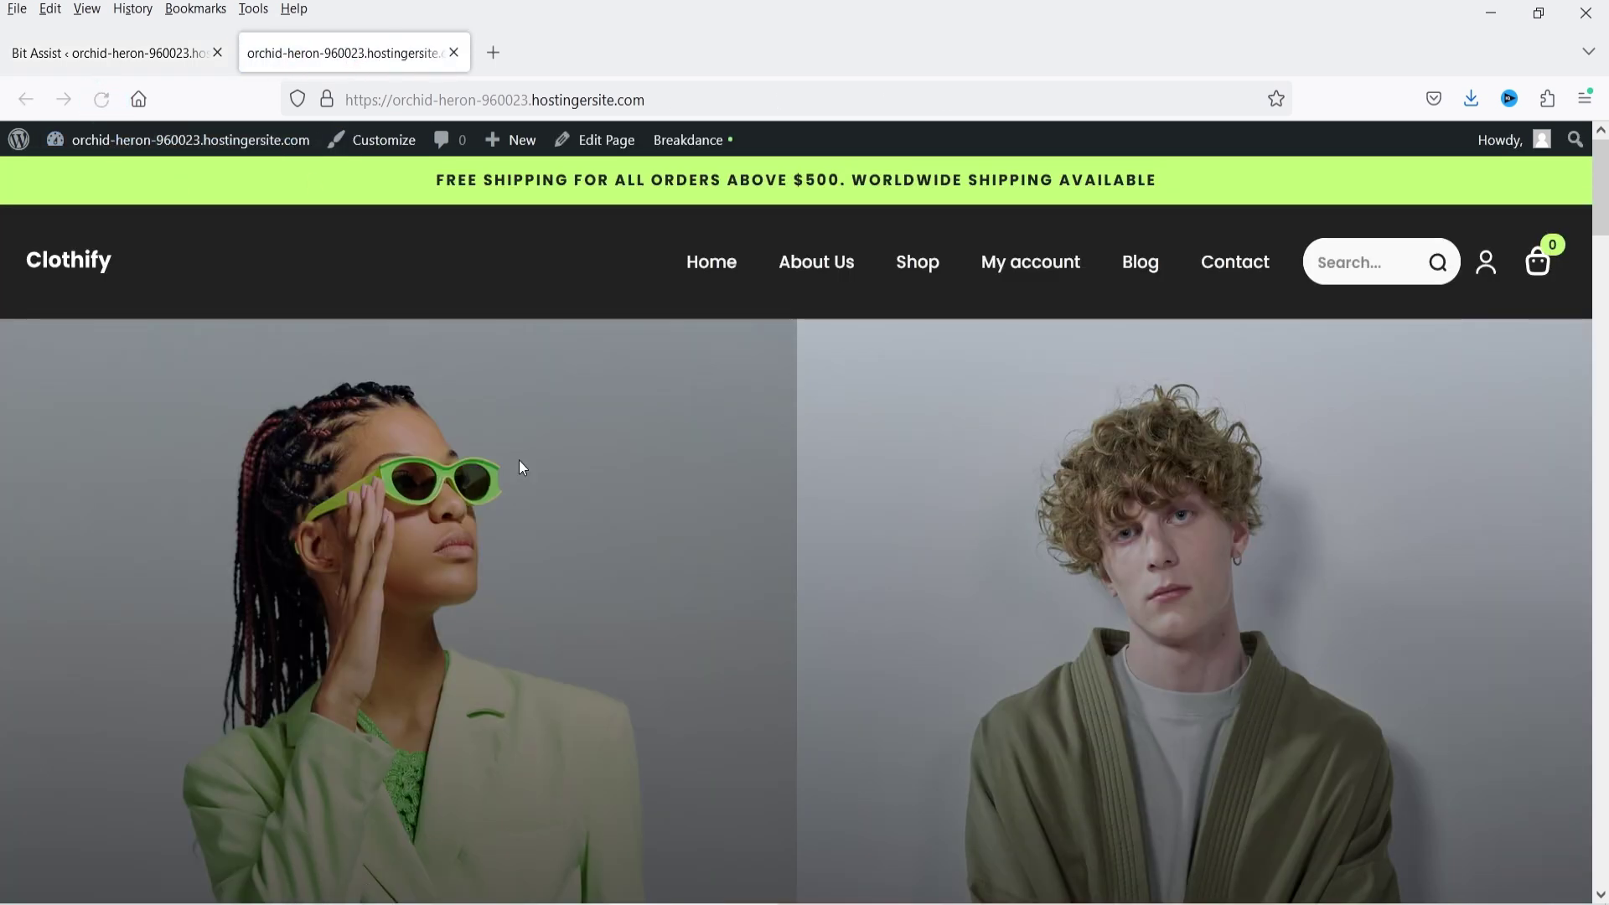
left_click(1544, 871)
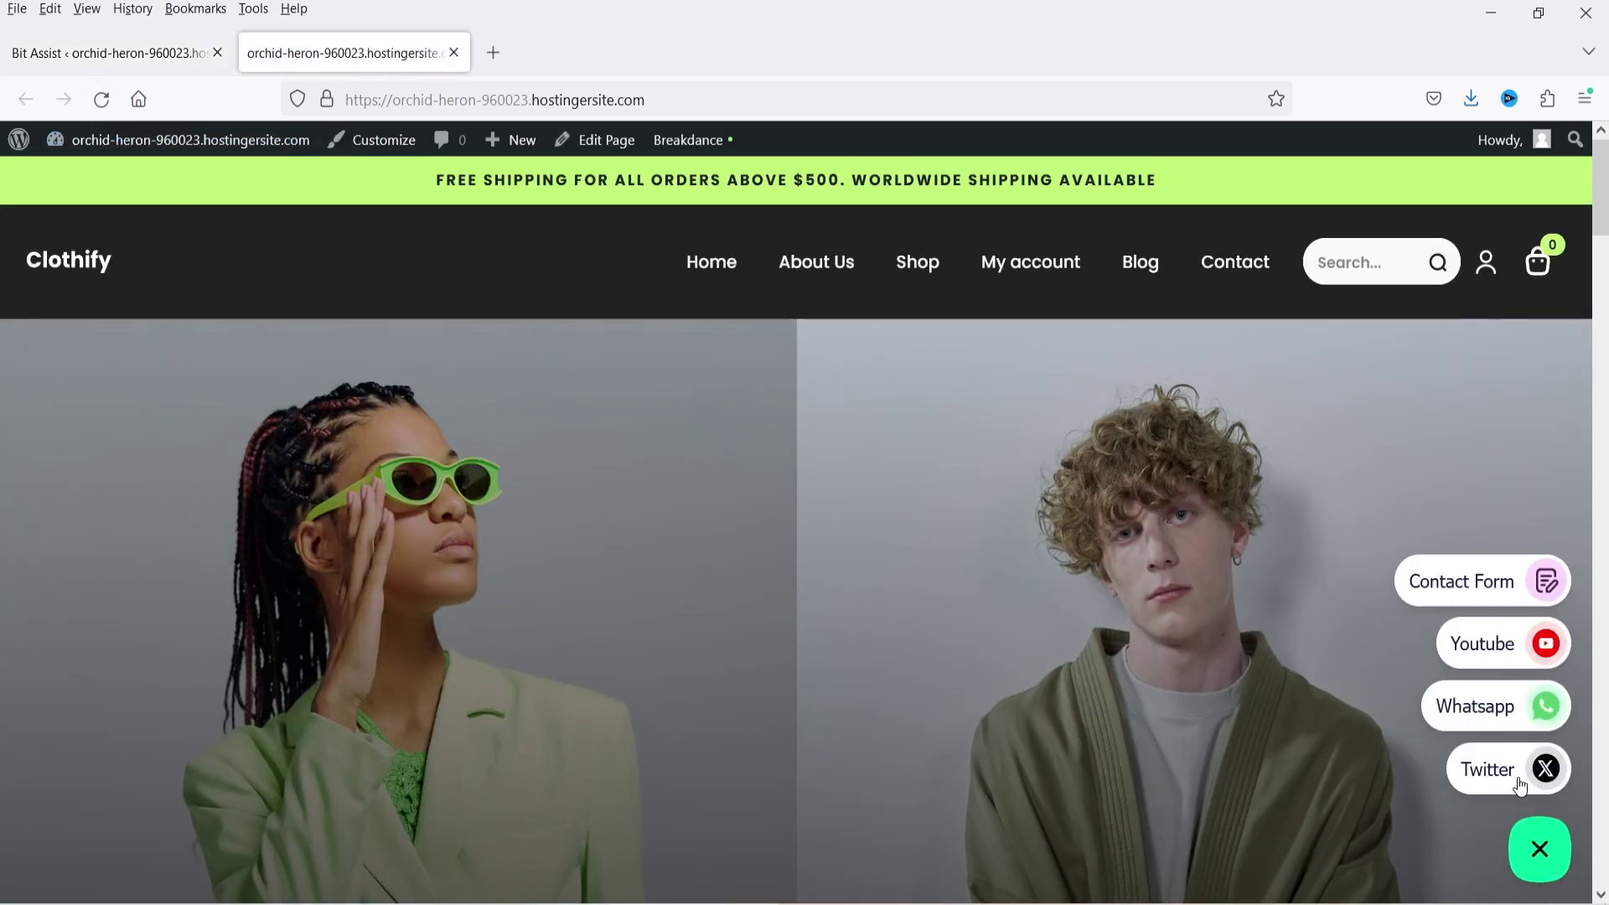
- Compare the channel order in the admin, then open the storefront's Contact Form channel
left_click(213, 63)
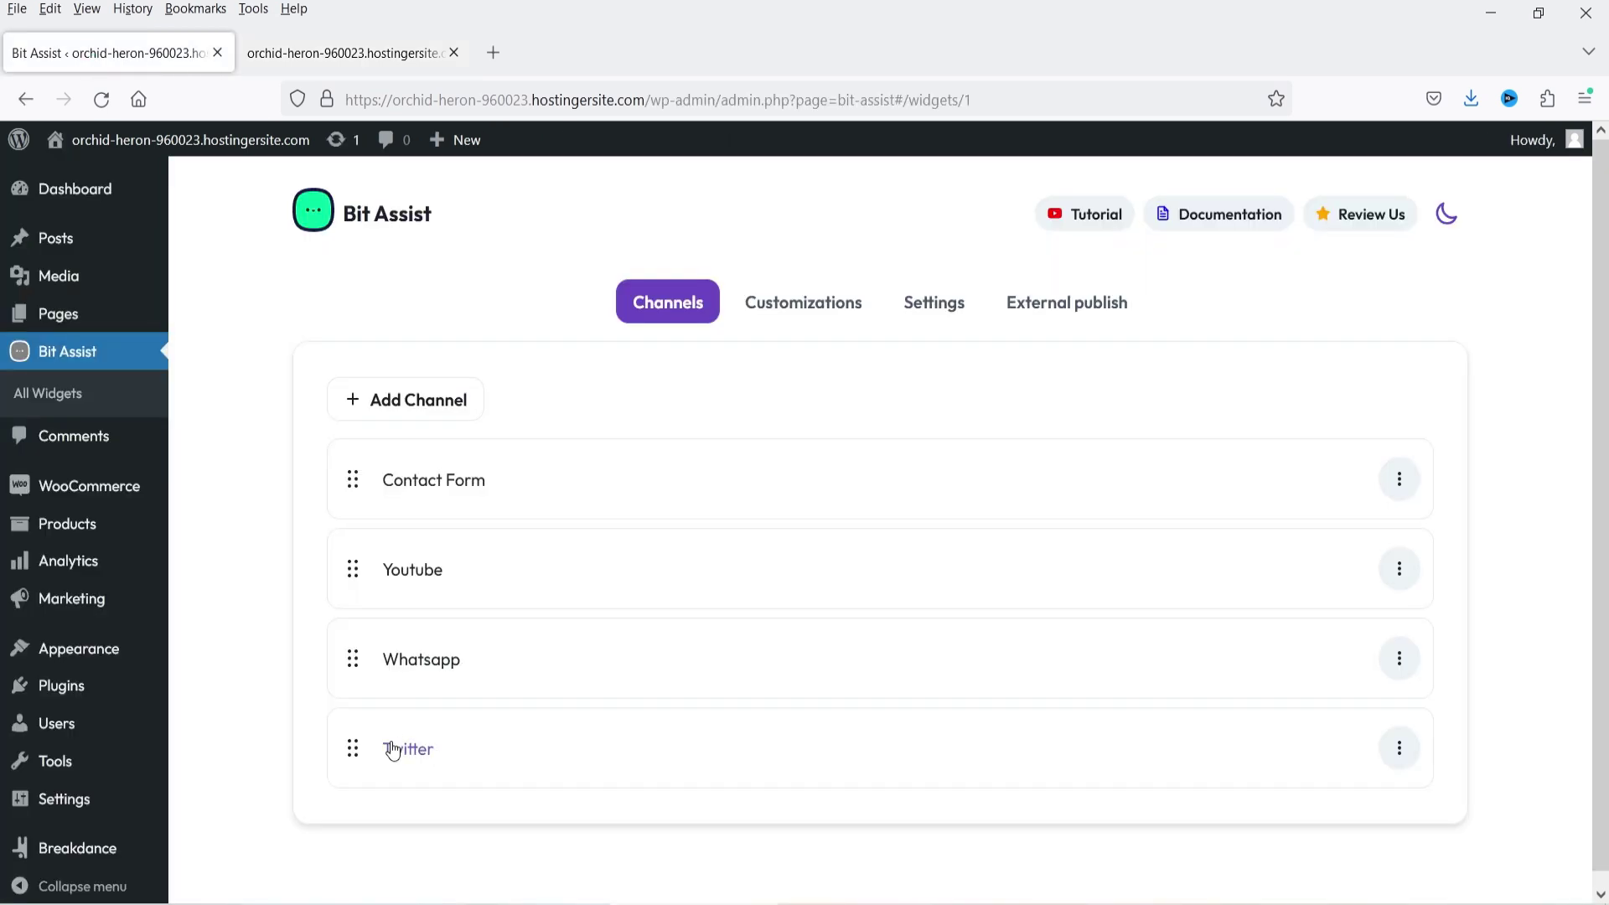
left_click(298, 63)
left_click(1465, 587)
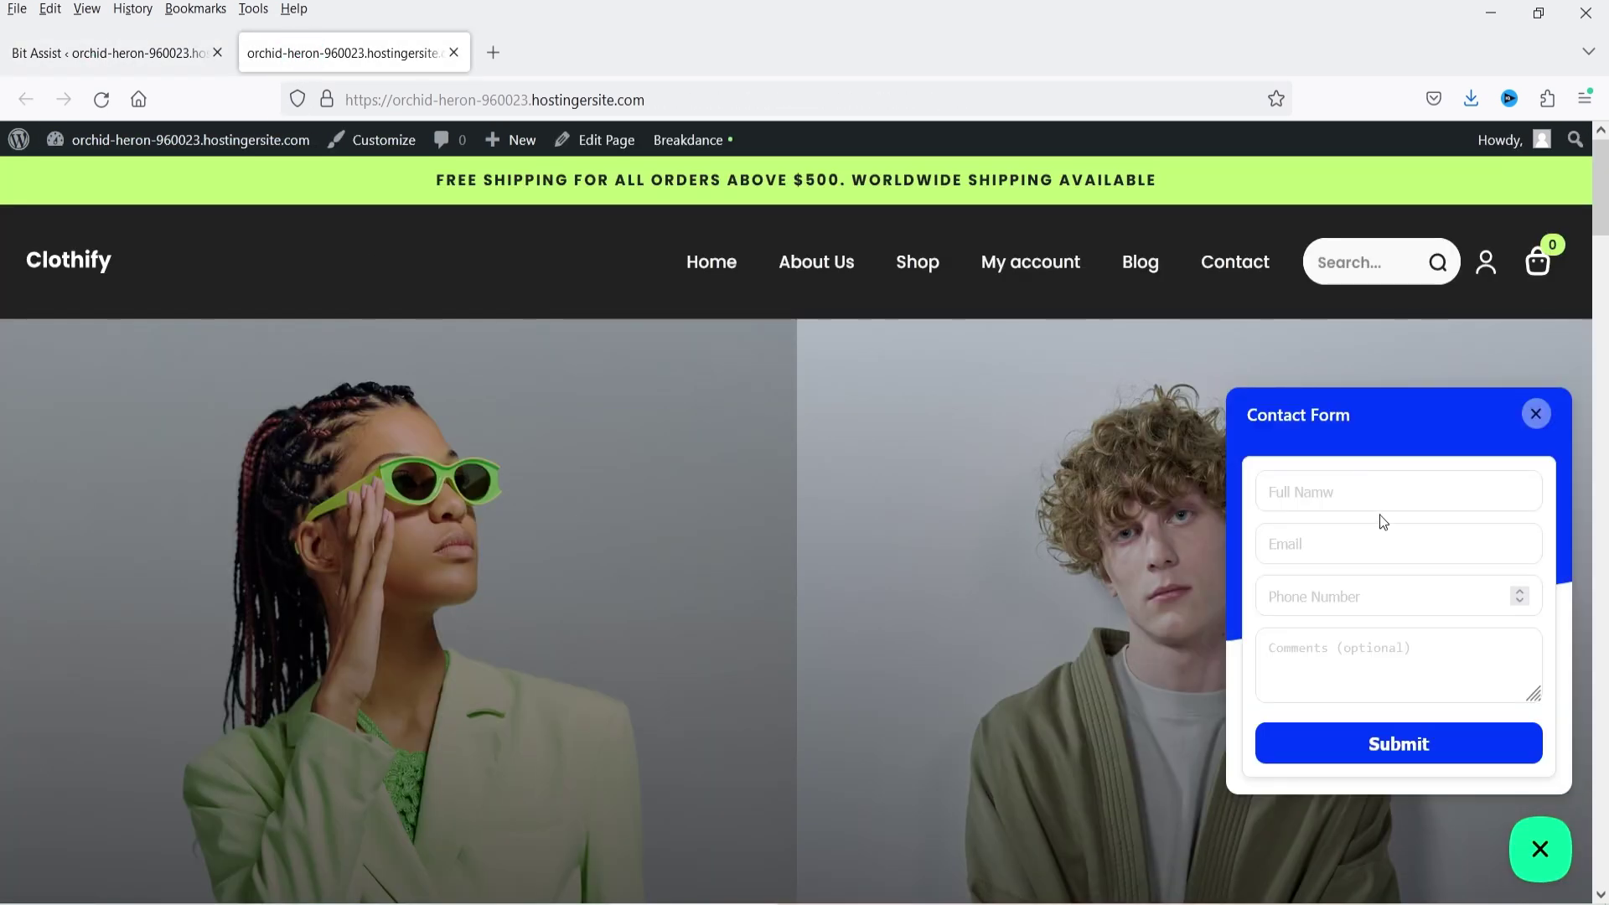
- Submit a test contact form with a sample name, e-mail and the comment 'testing form'
left_click(1332, 492)
type("john doe")
left_click(1412, 543)
type("john@e")
left_click(1391, 580)
left_click(1348, 671)
type("testing form")
left_click(1400, 749)
- Close the Contact Form panel and try the Youtube channel's video popup
left_click(1536, 414)
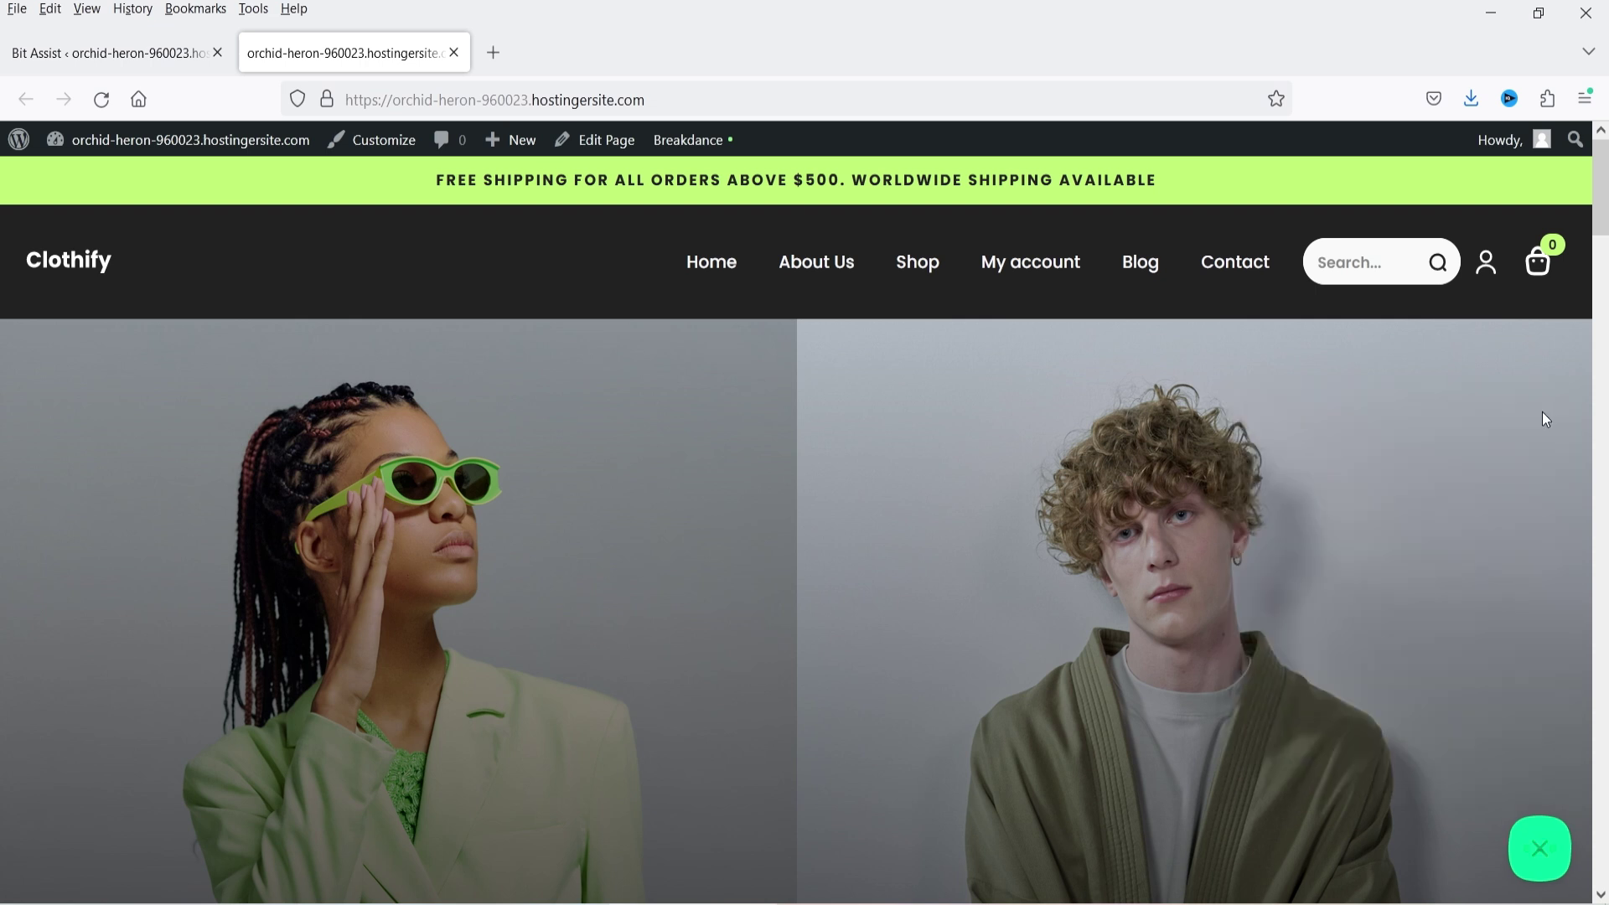
left_click(1539, 869)
left_click(1504, 654)
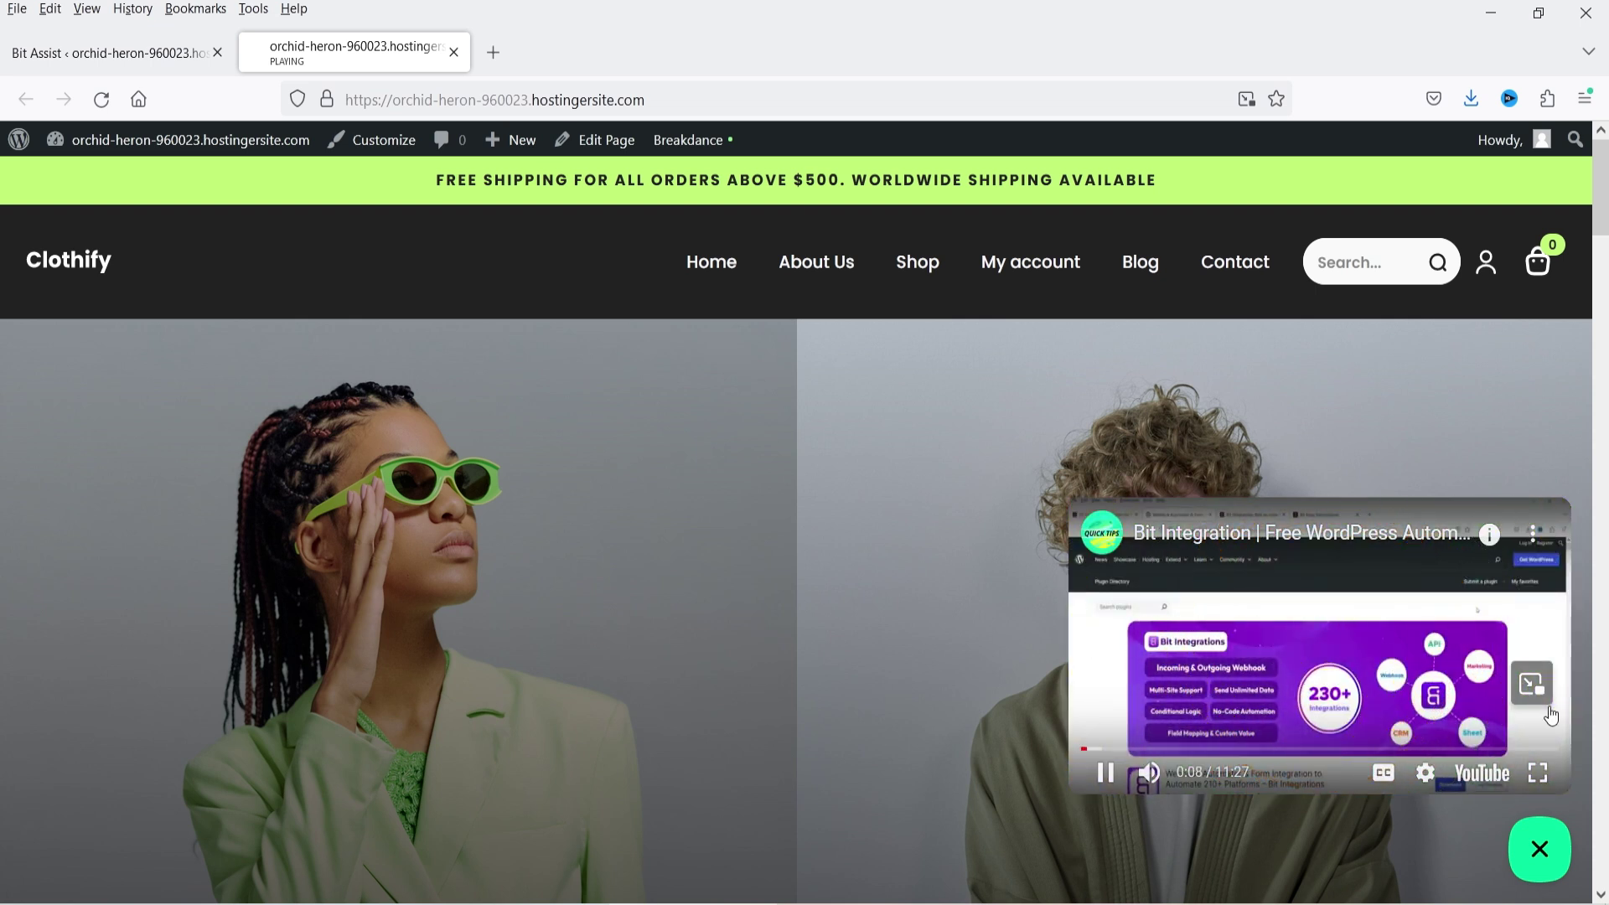
left_click(1546, 843)
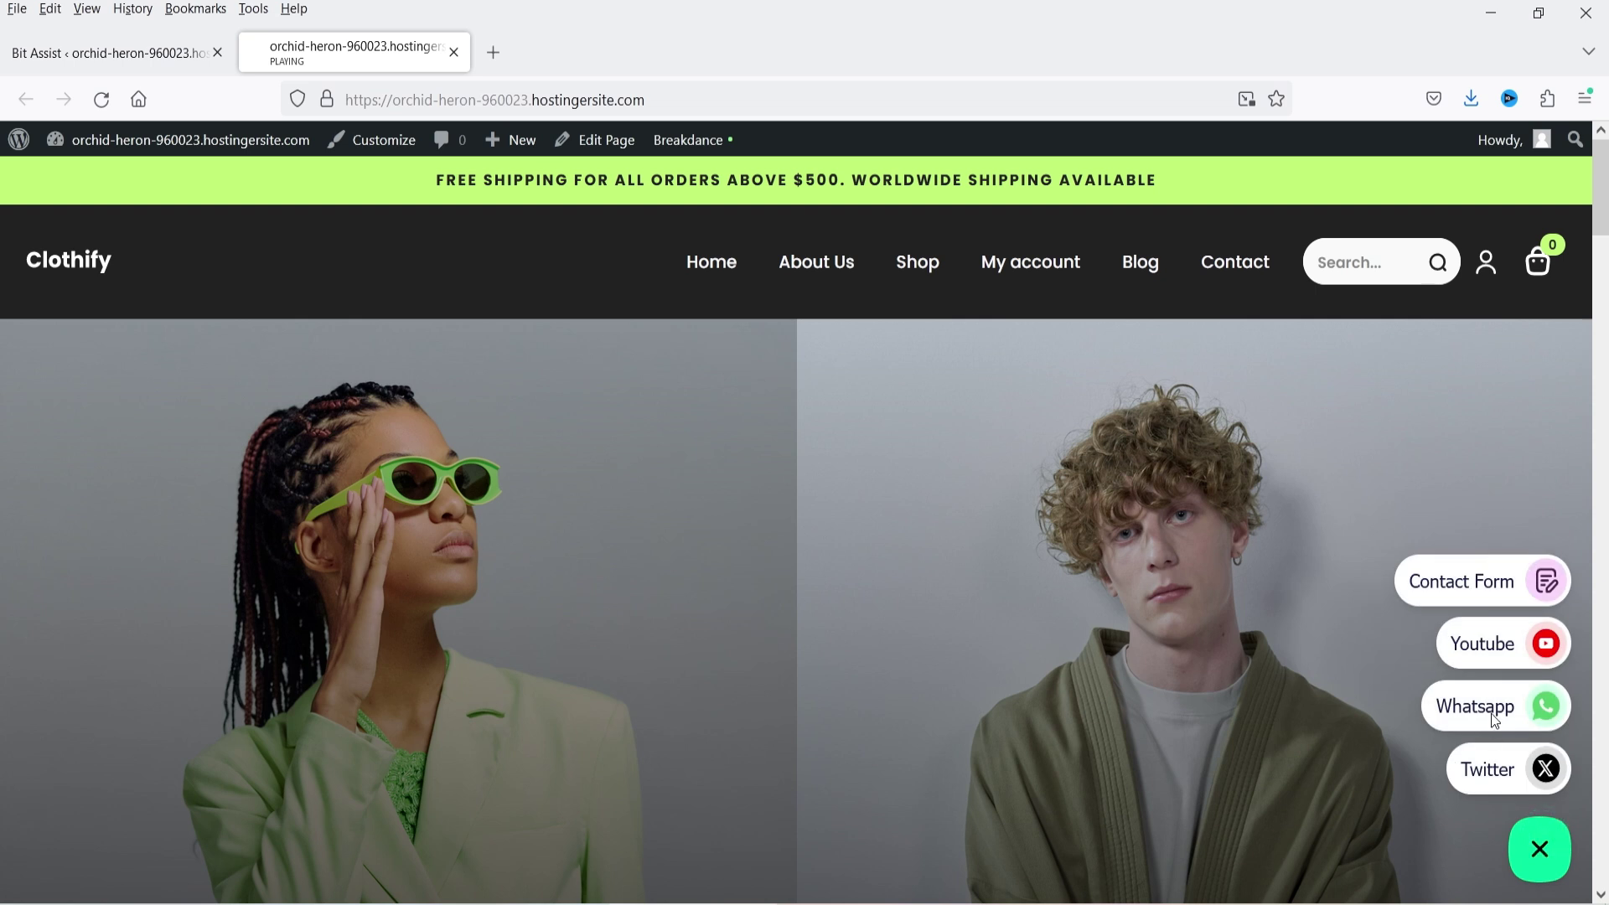
- Test the Whatsapp and Twitter channel links, then return to the Bit Assist admin
left_click(1493, 715)
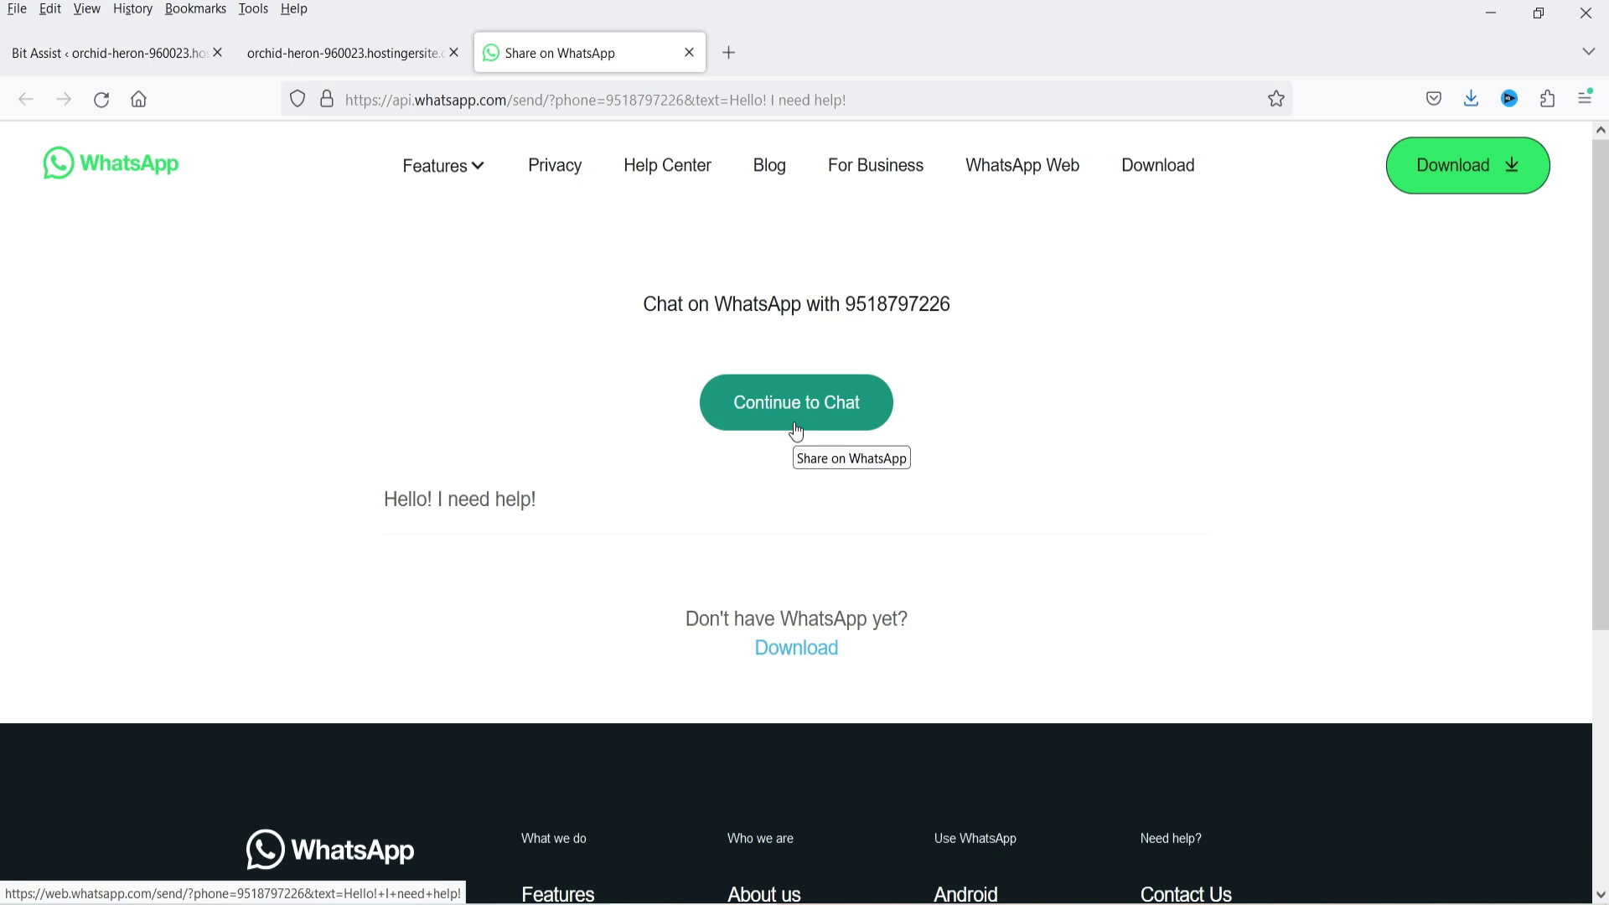
left_click(689, 53)
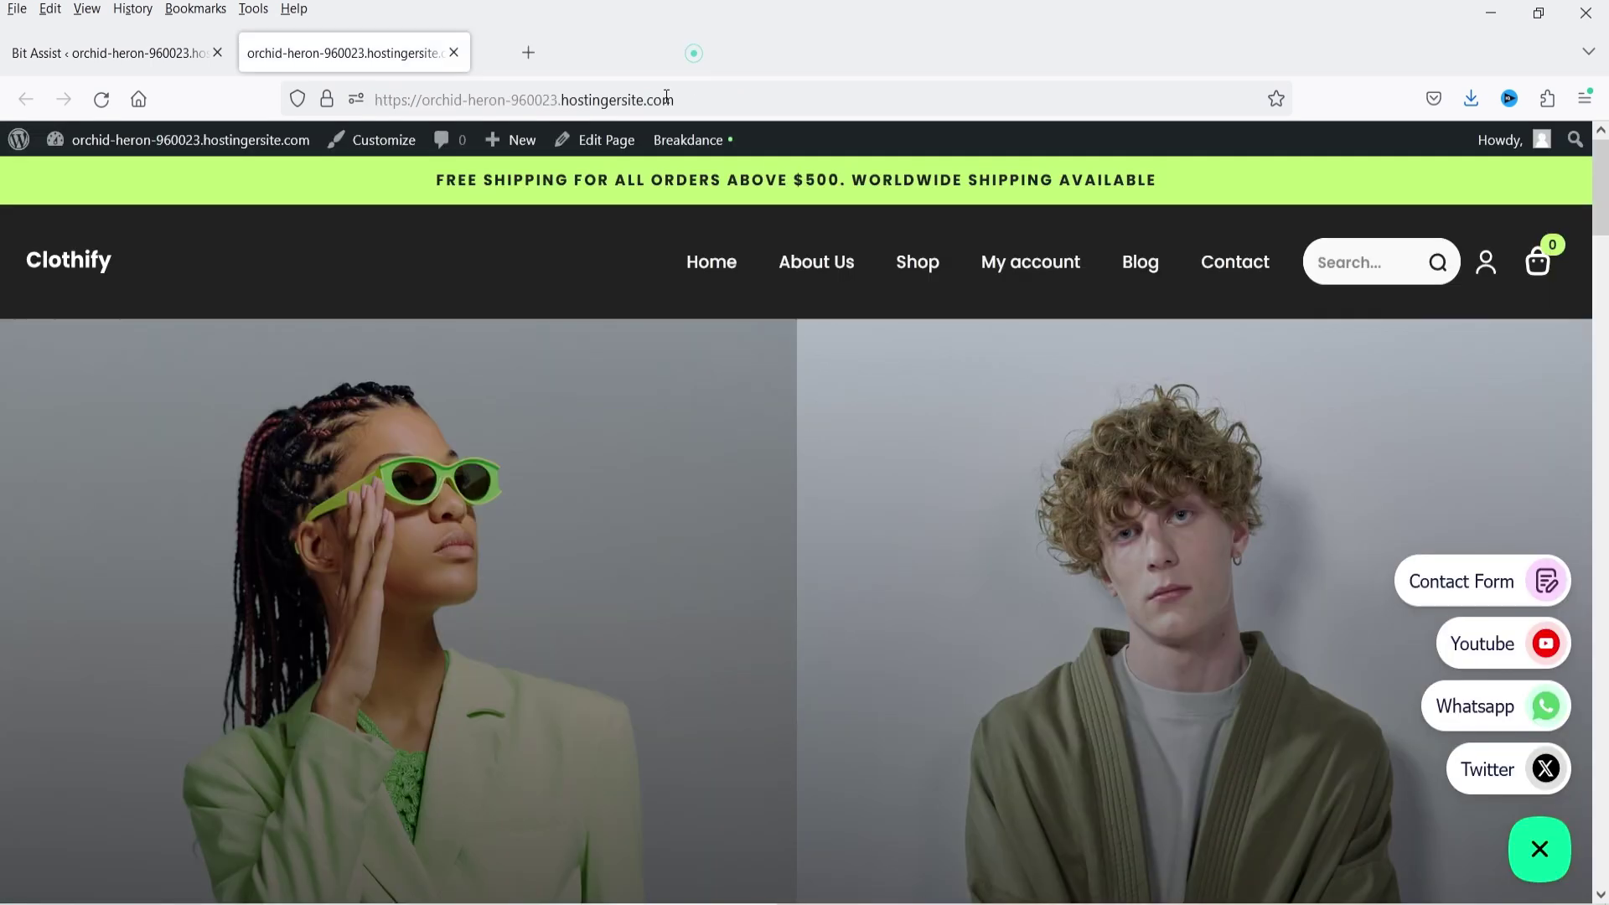
left_click(1489, 770)
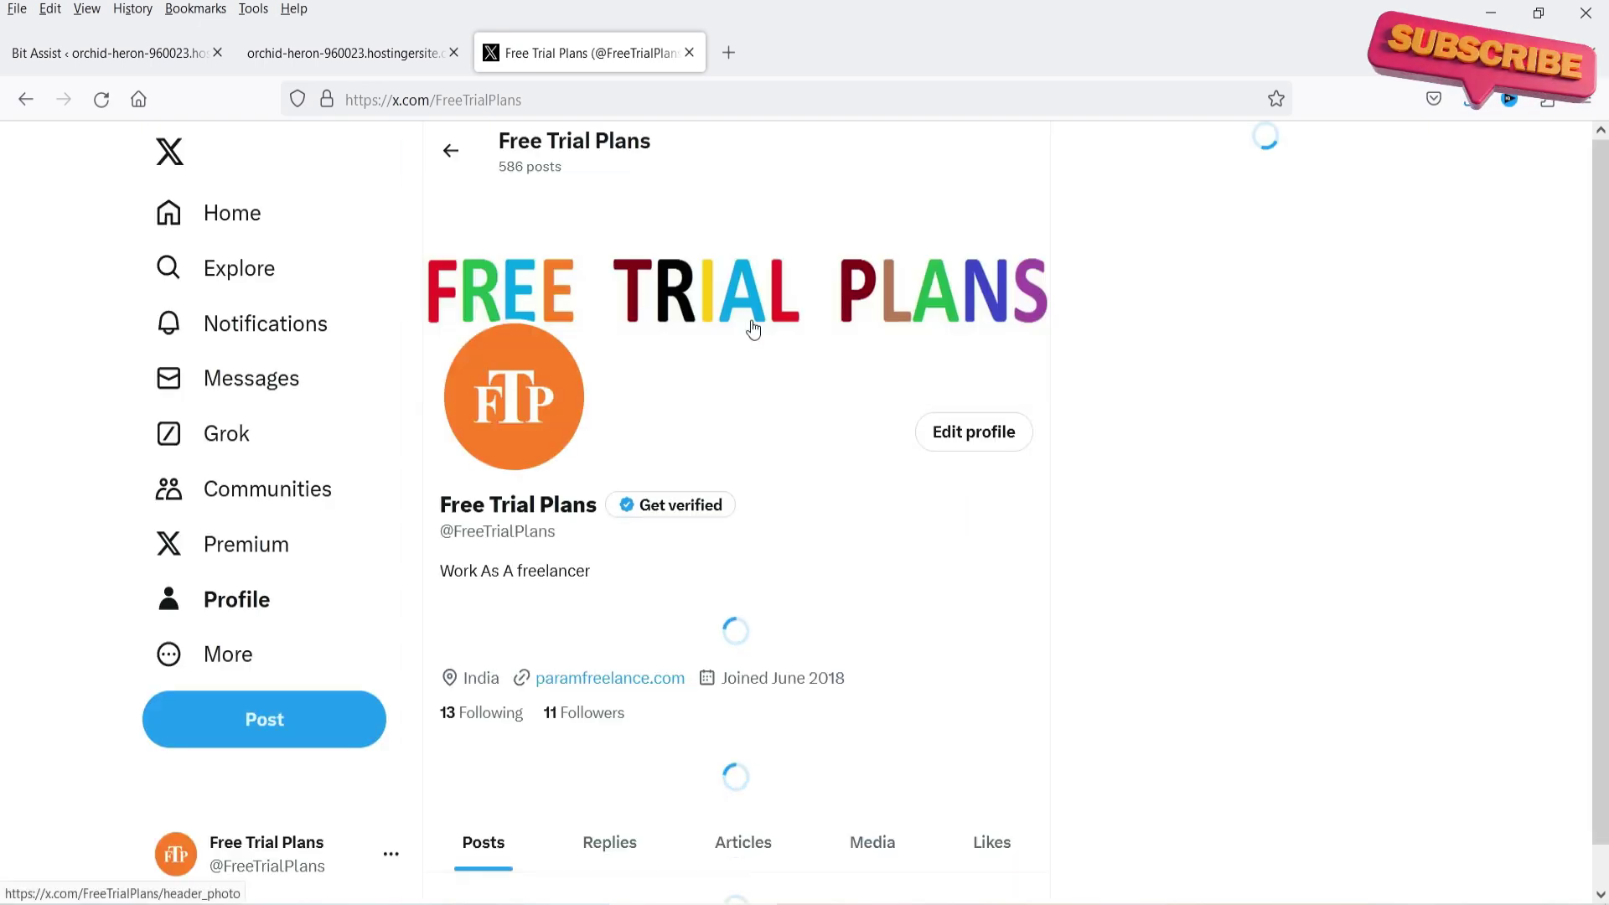
left_click(689, 52)
left_click(151, 50)
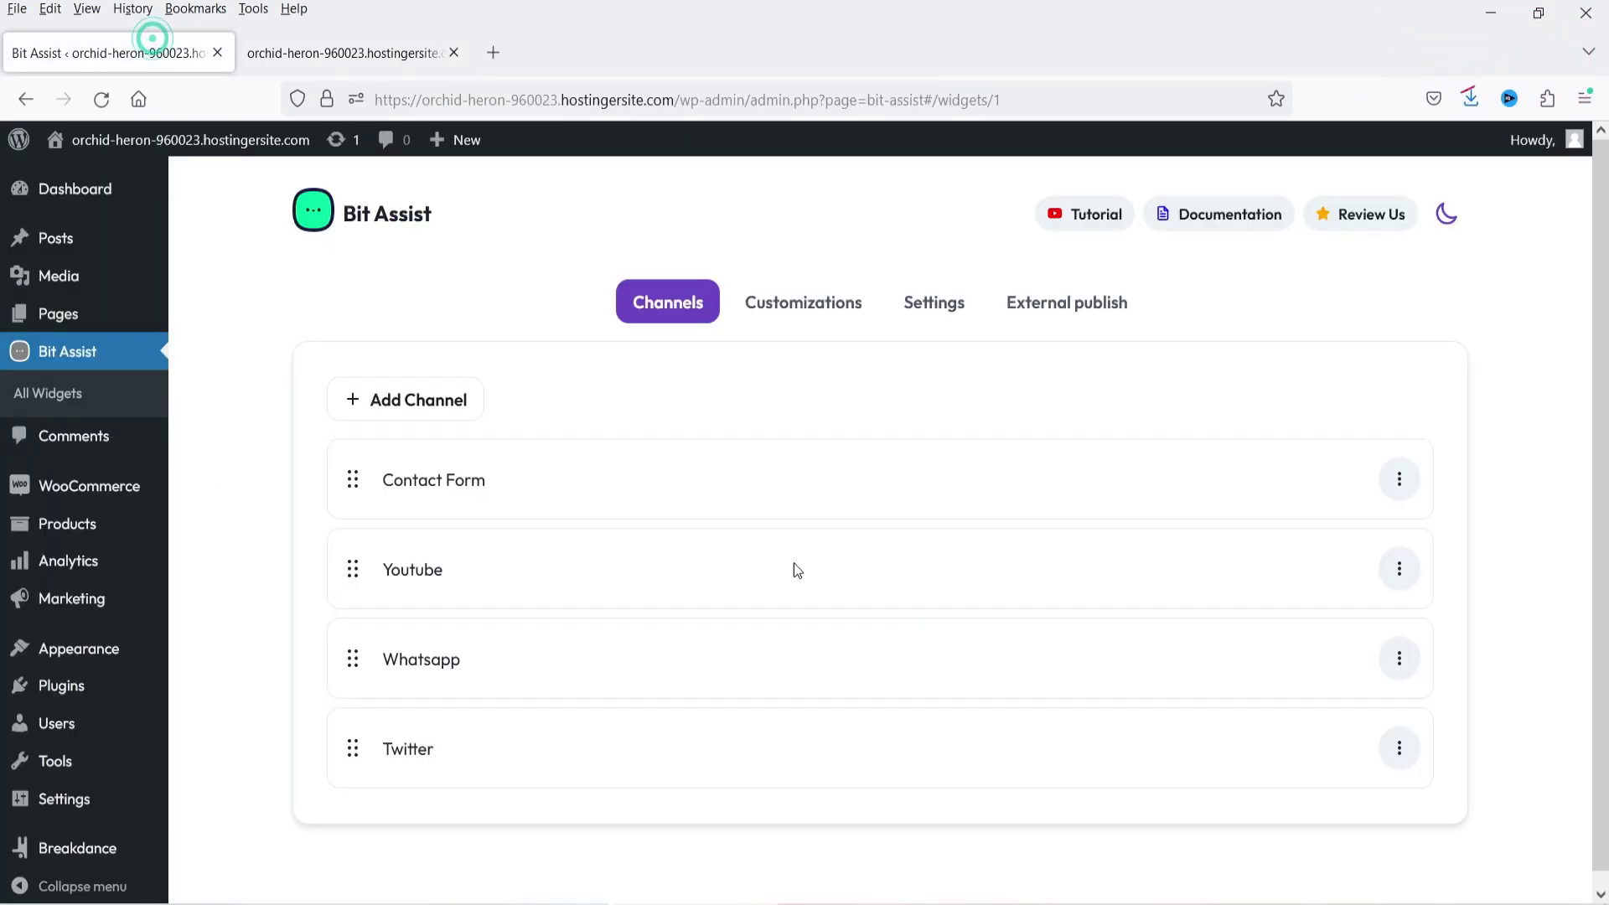
- Browse the available channel types without adding a new one
left_click(425, 421)
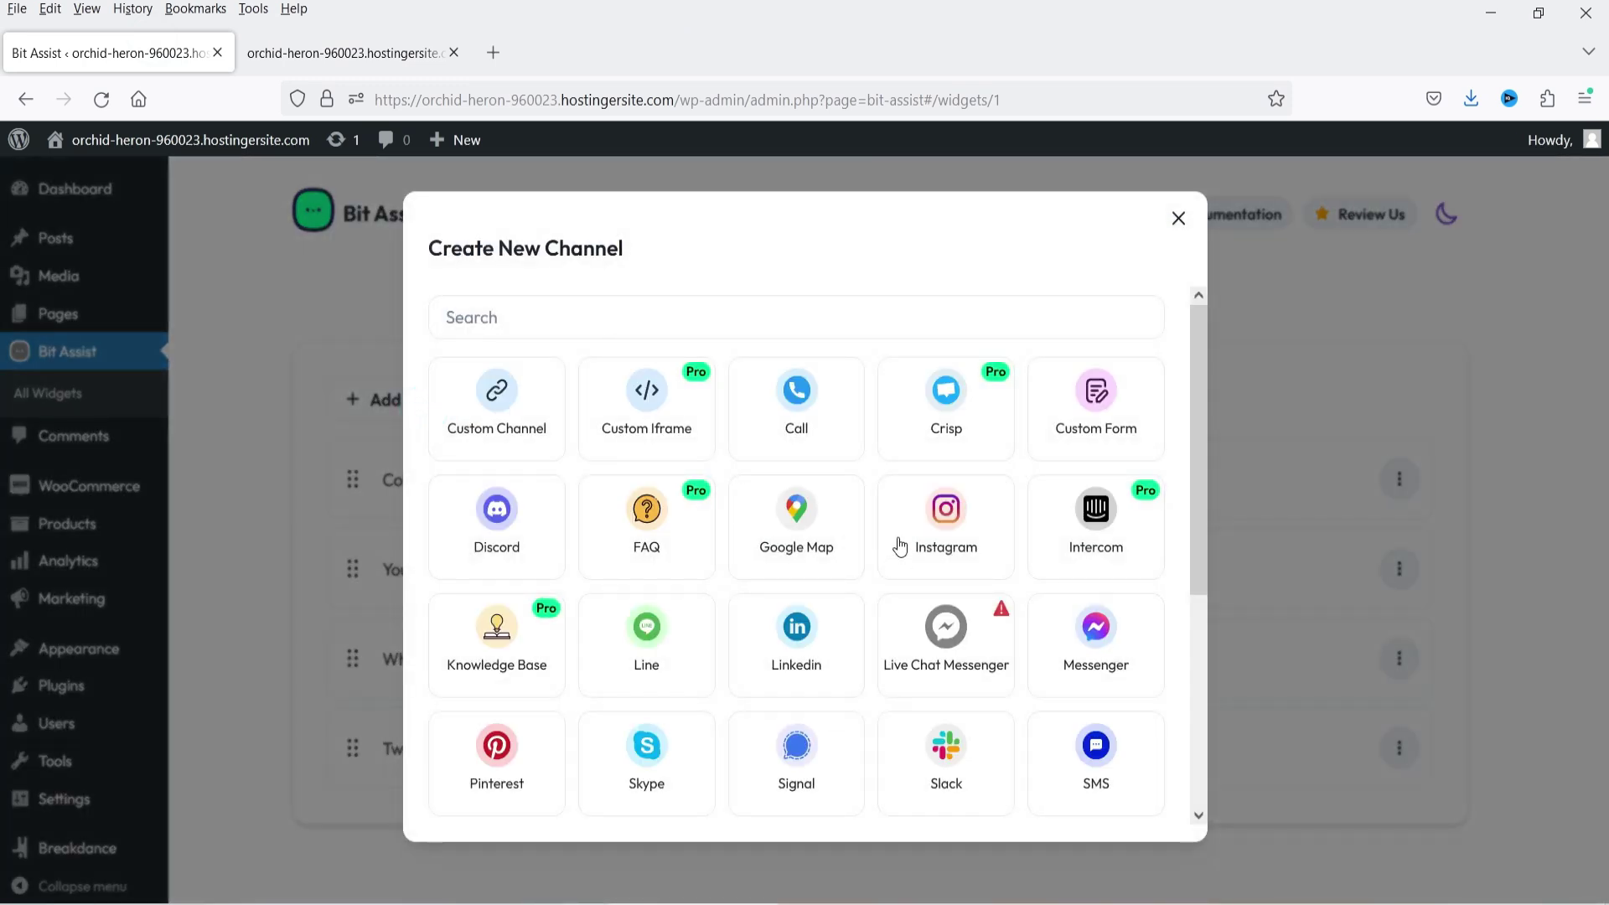
scroll(891, 575, "down", 3)
key("Escape")
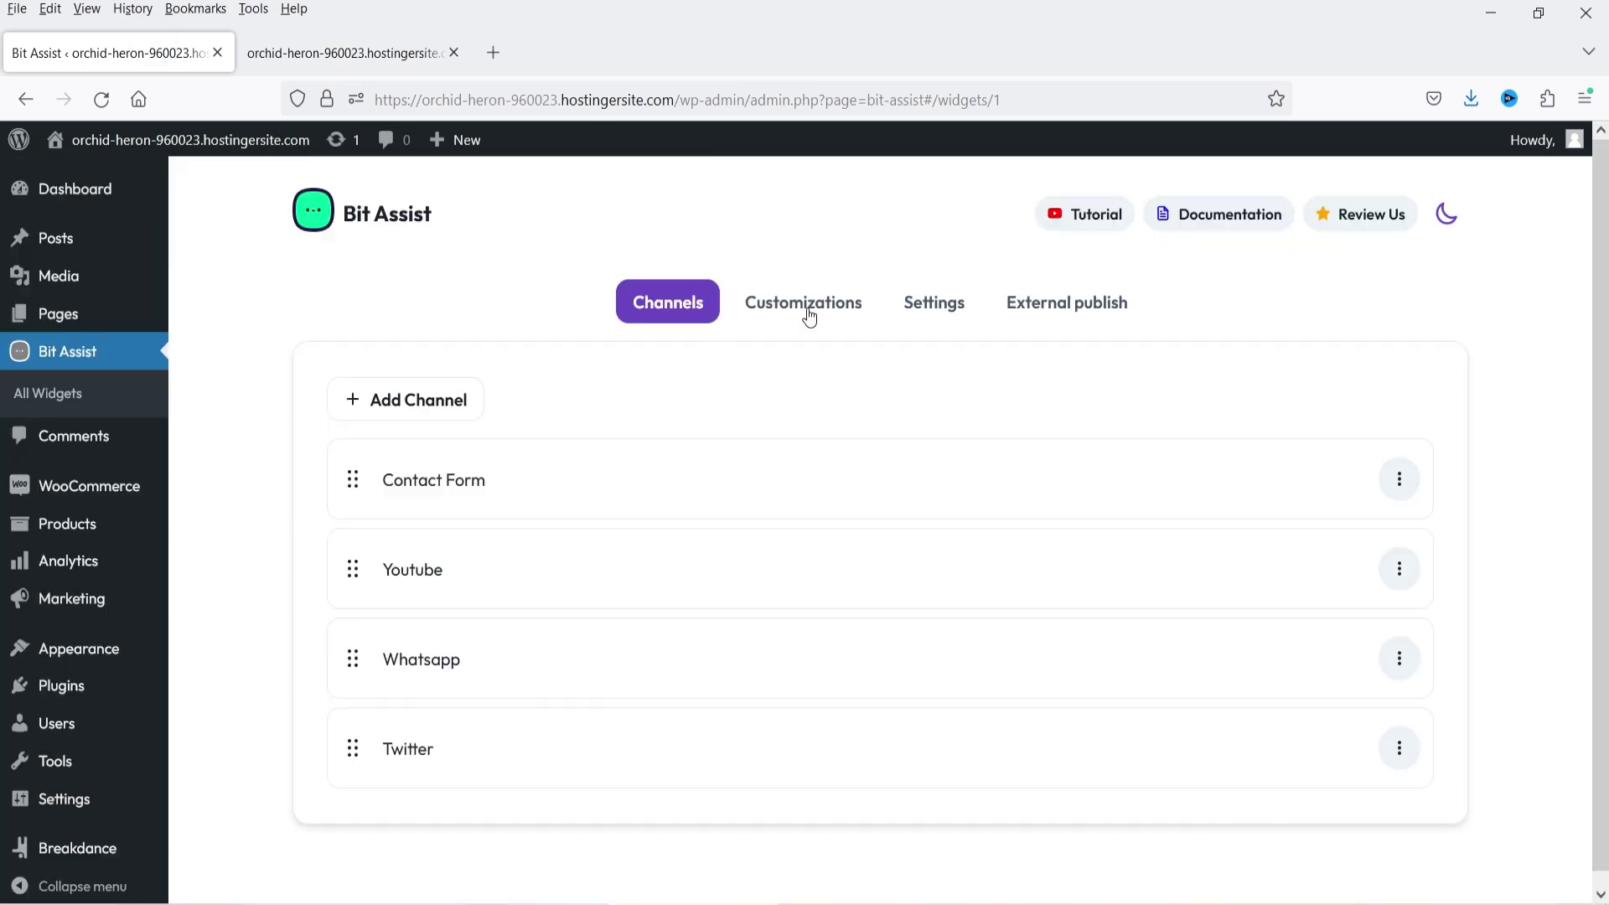
- Review the widget Customizations settings and collapse the widget on the storefront
left_click(807, 306)
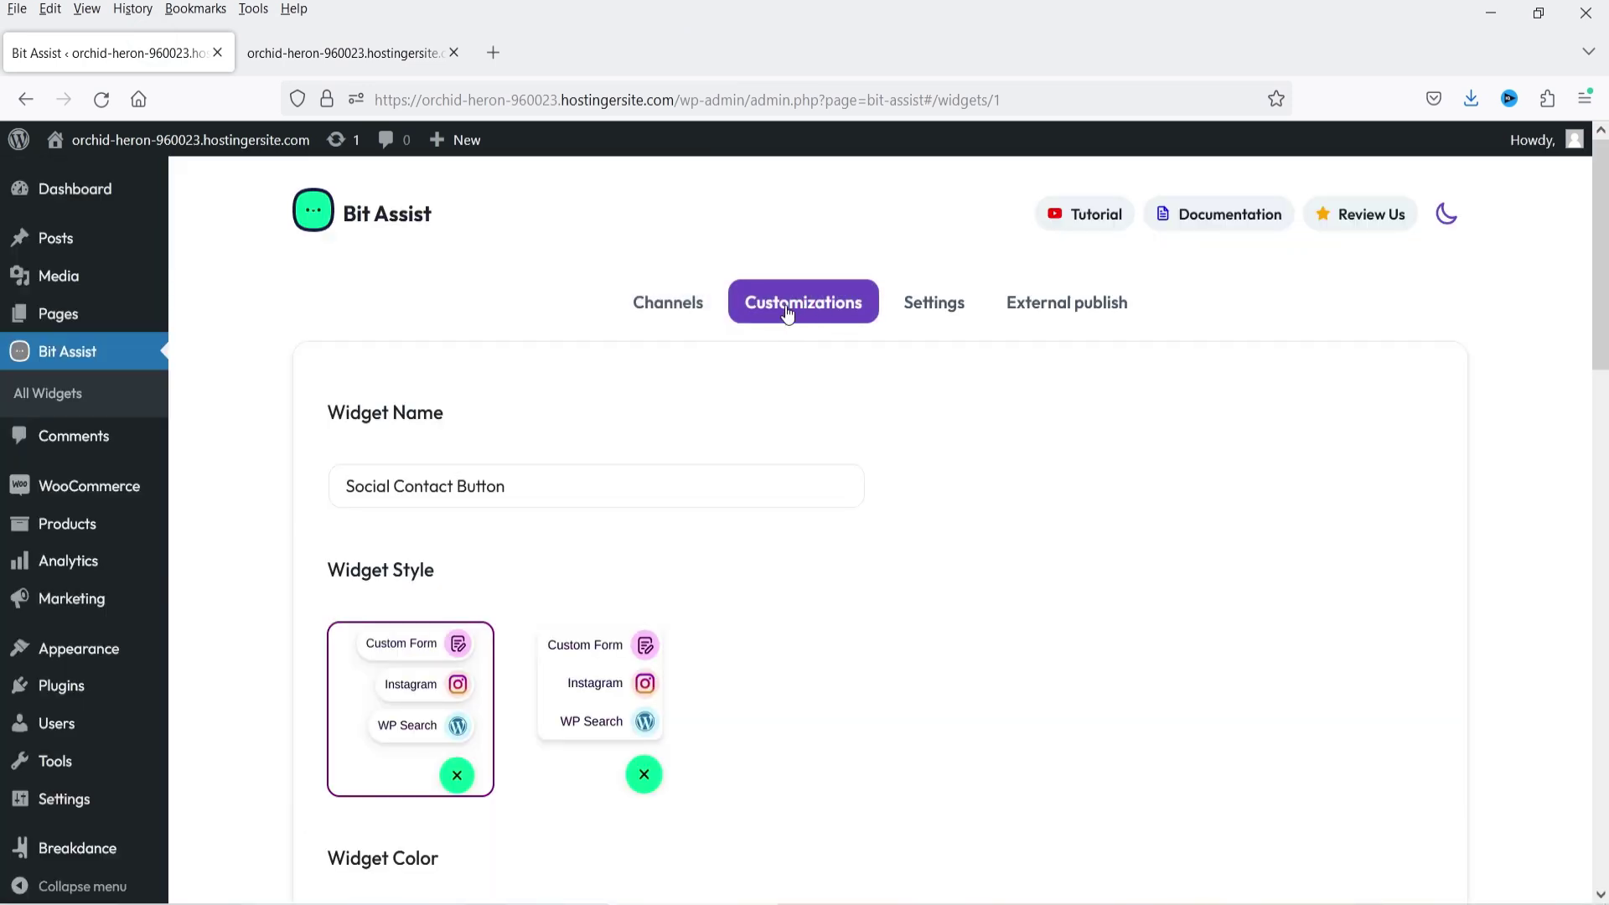
scroll(908, 483, "down", 3)
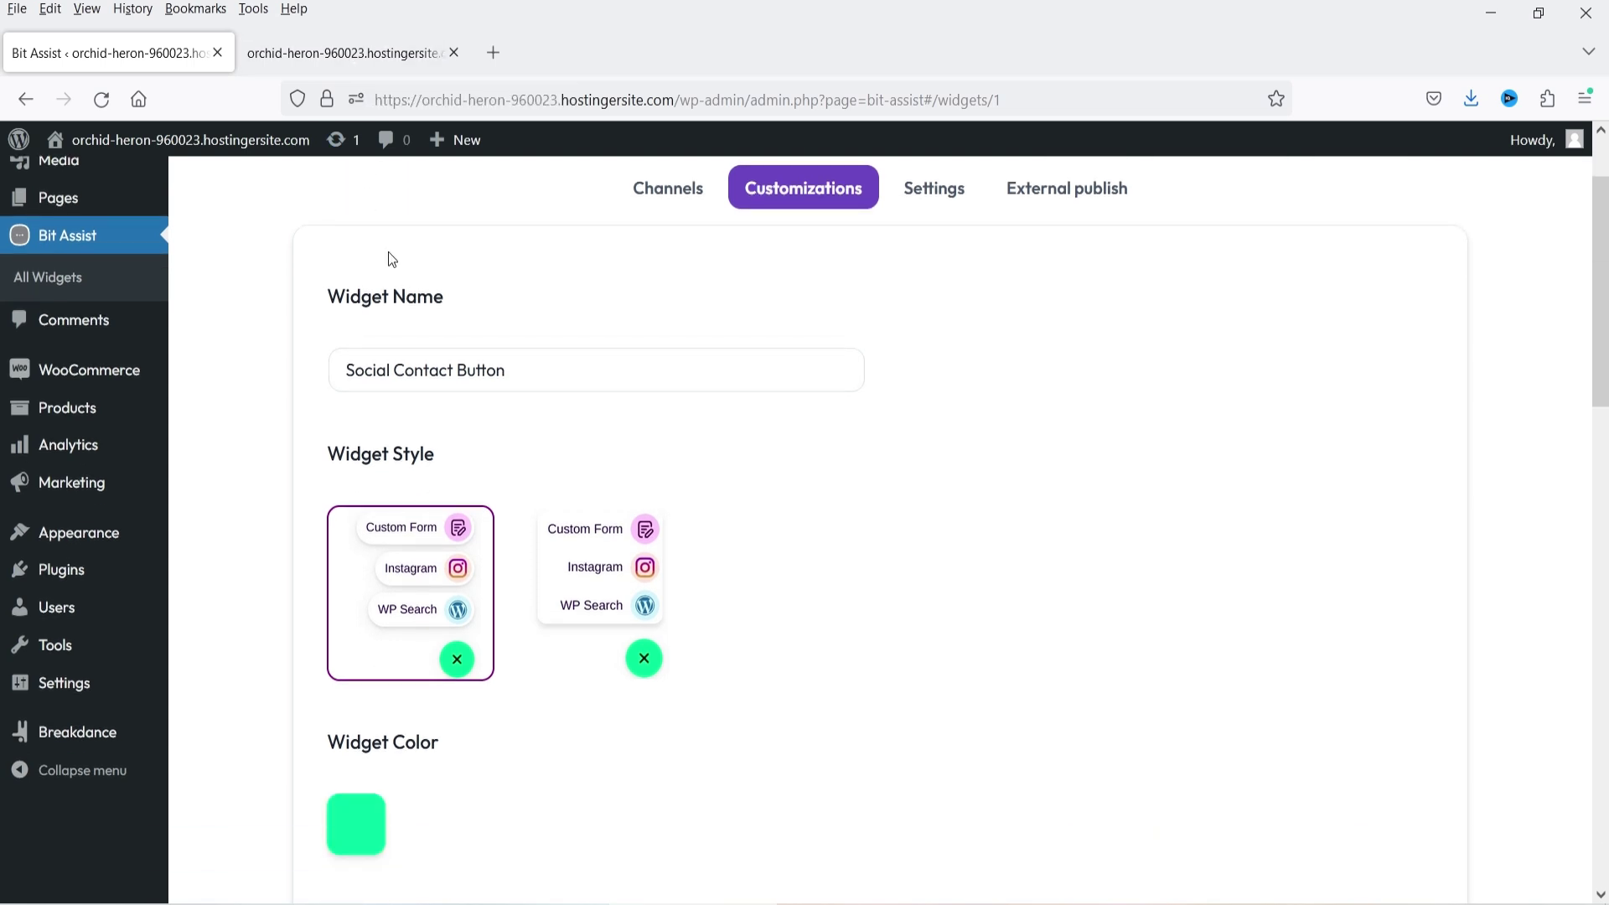
scroll(998, 470, "down", 5)
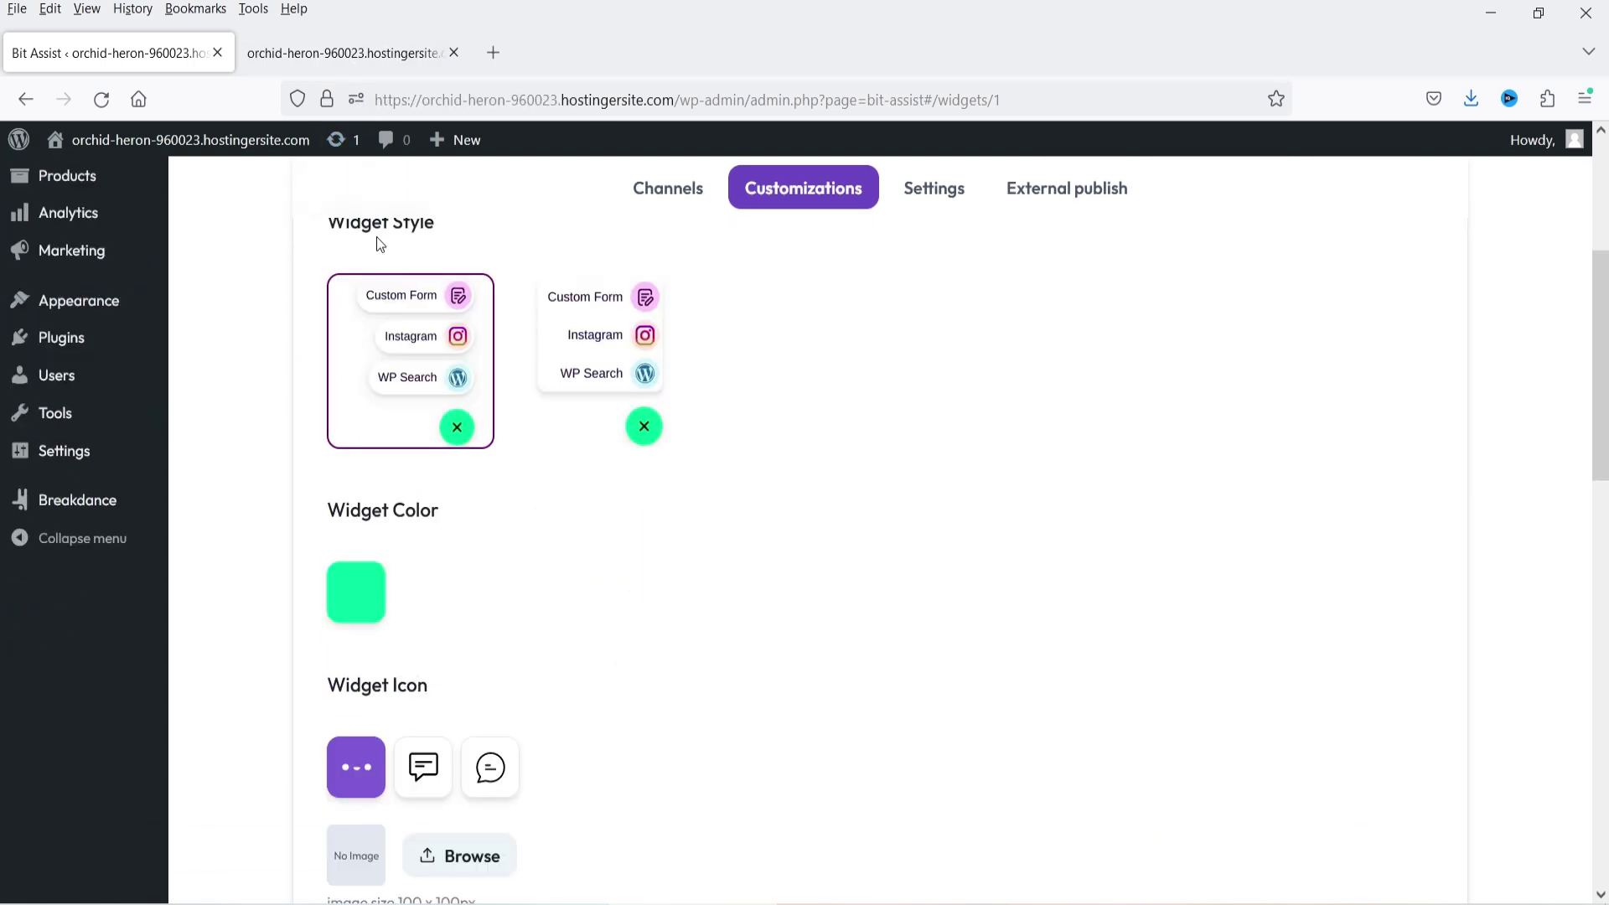
scroll(808, 556, "up", 5)
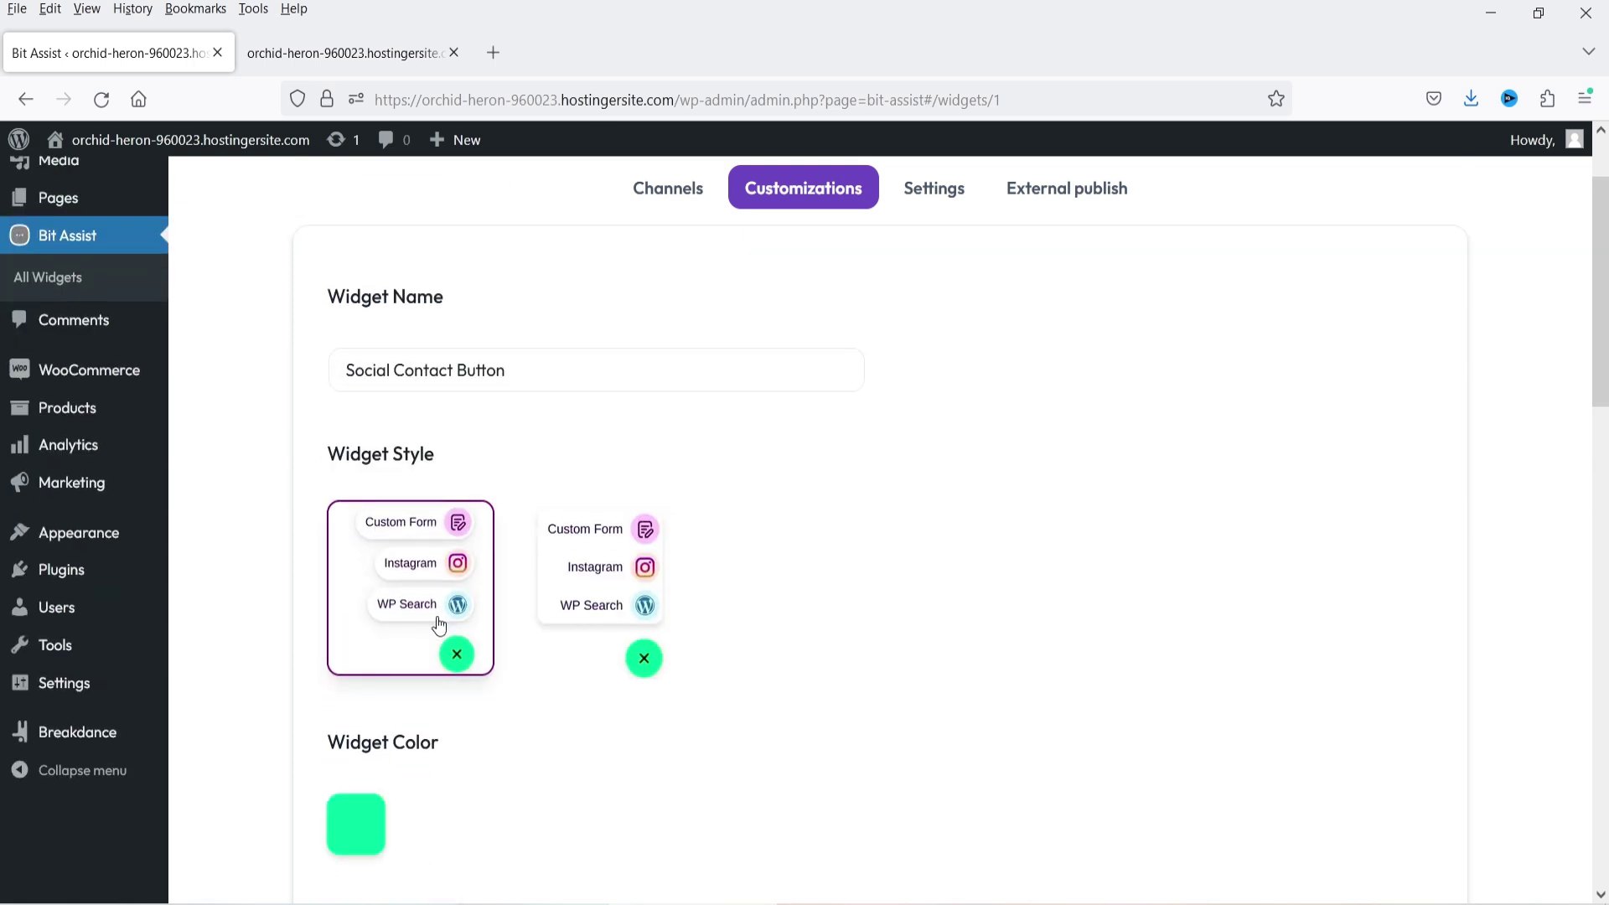
scroll(377, 721, "down", 3)
scroll(376, 721, "down", 5)
left_click(319, 55)
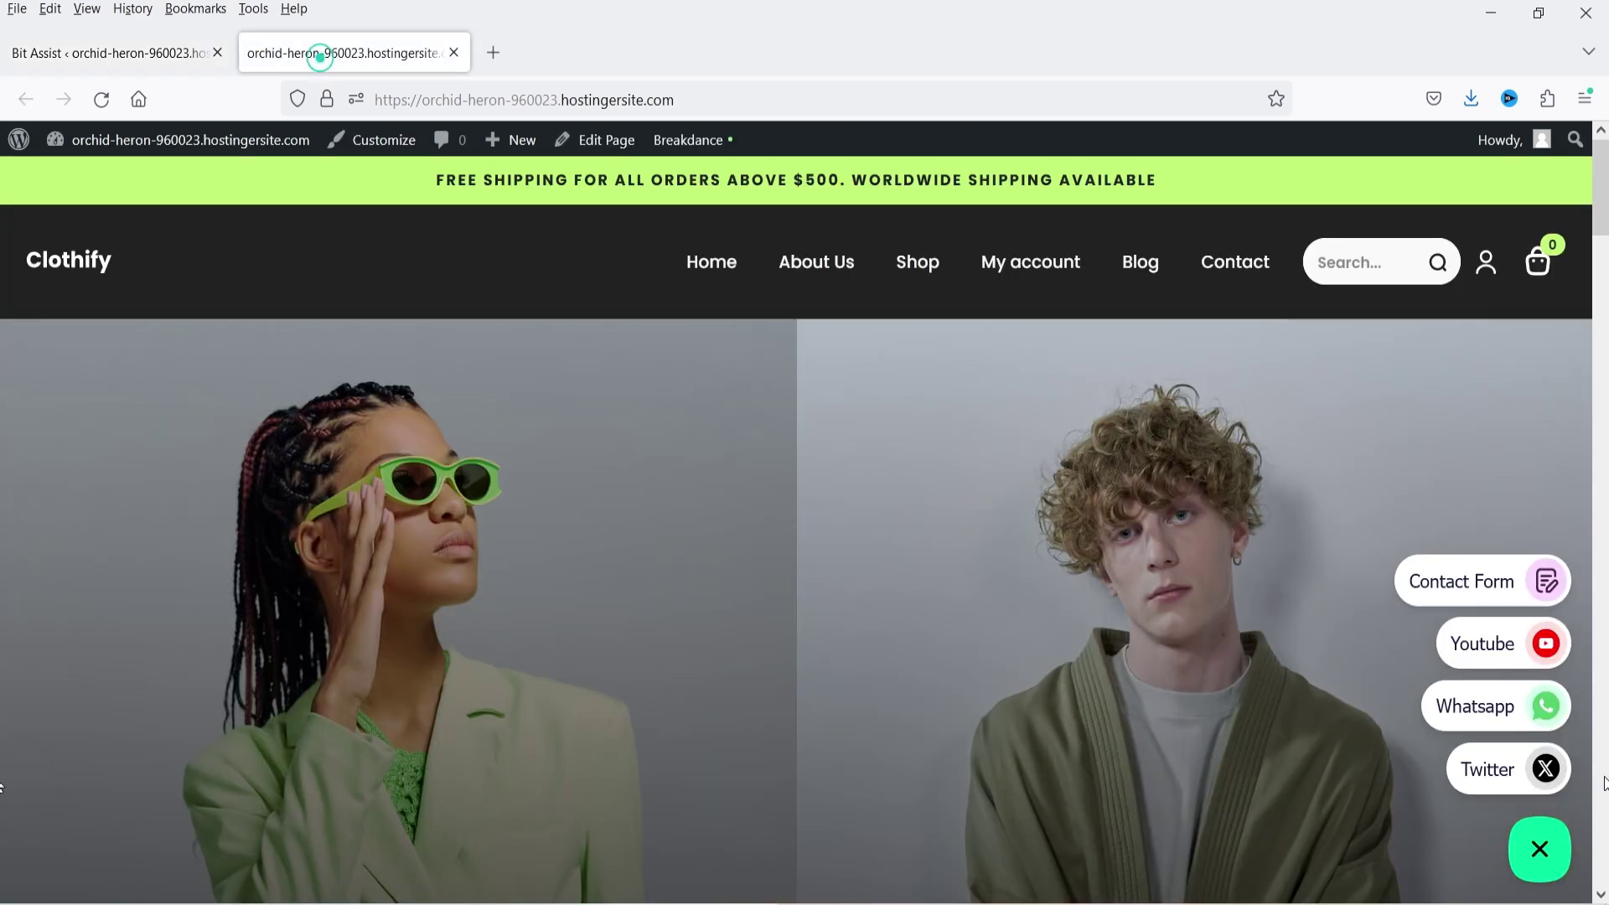
left_click(1559, 851)
left_click(145, 52)
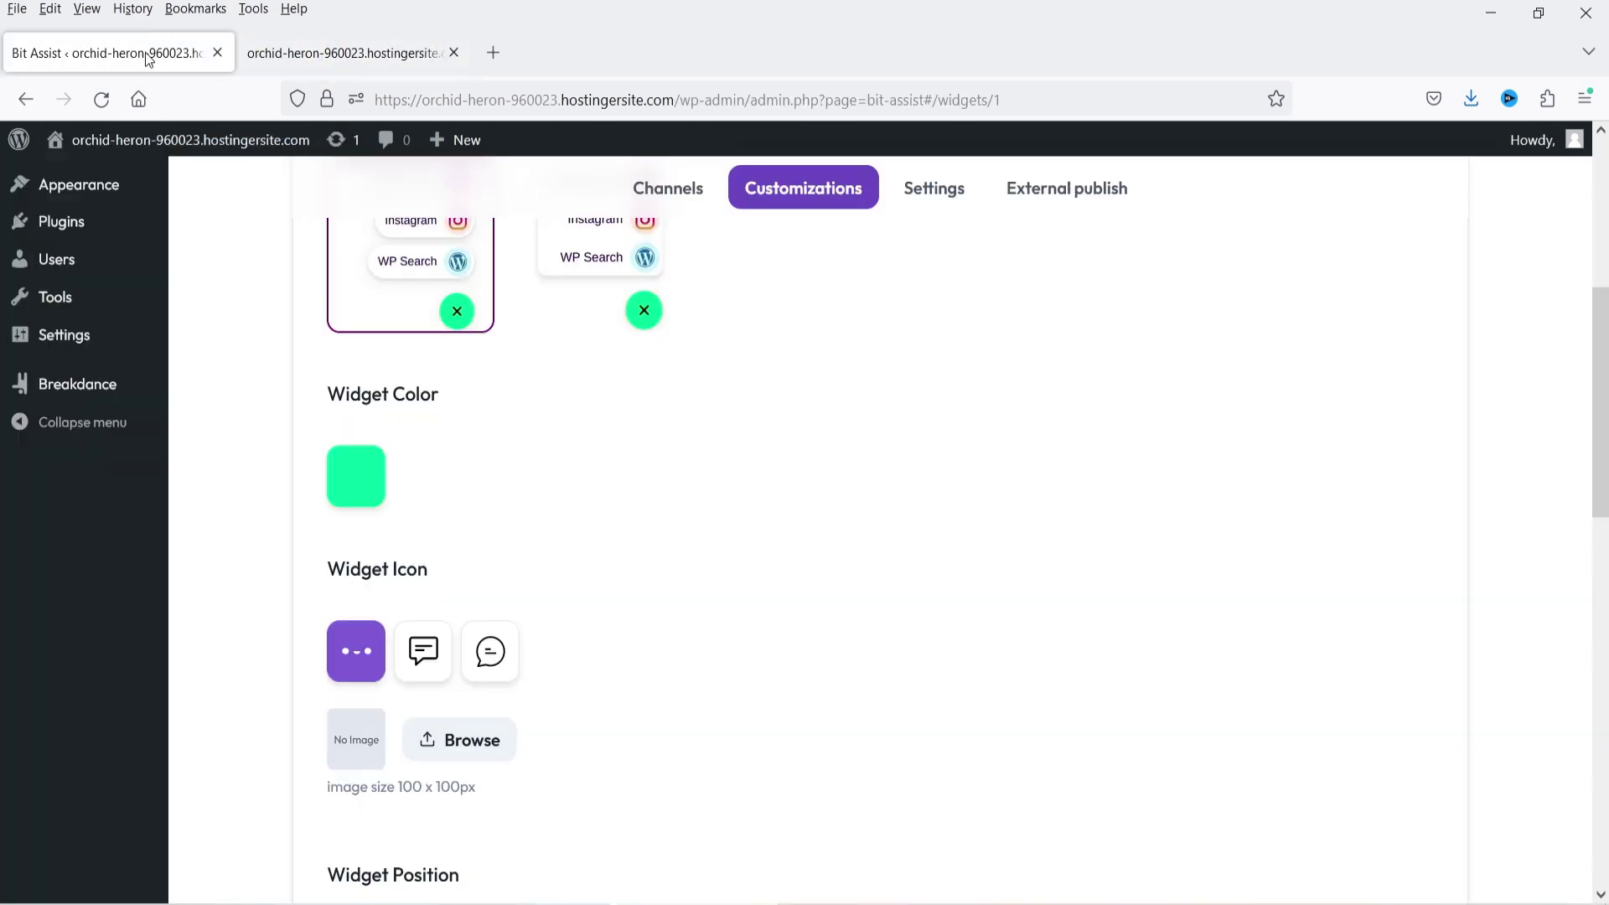
- Make the widget colour dark green and its icon the chat-bubble design, then view the storefront
left_click(356, 476)
left_click_drag(579, 423, 611, 449)
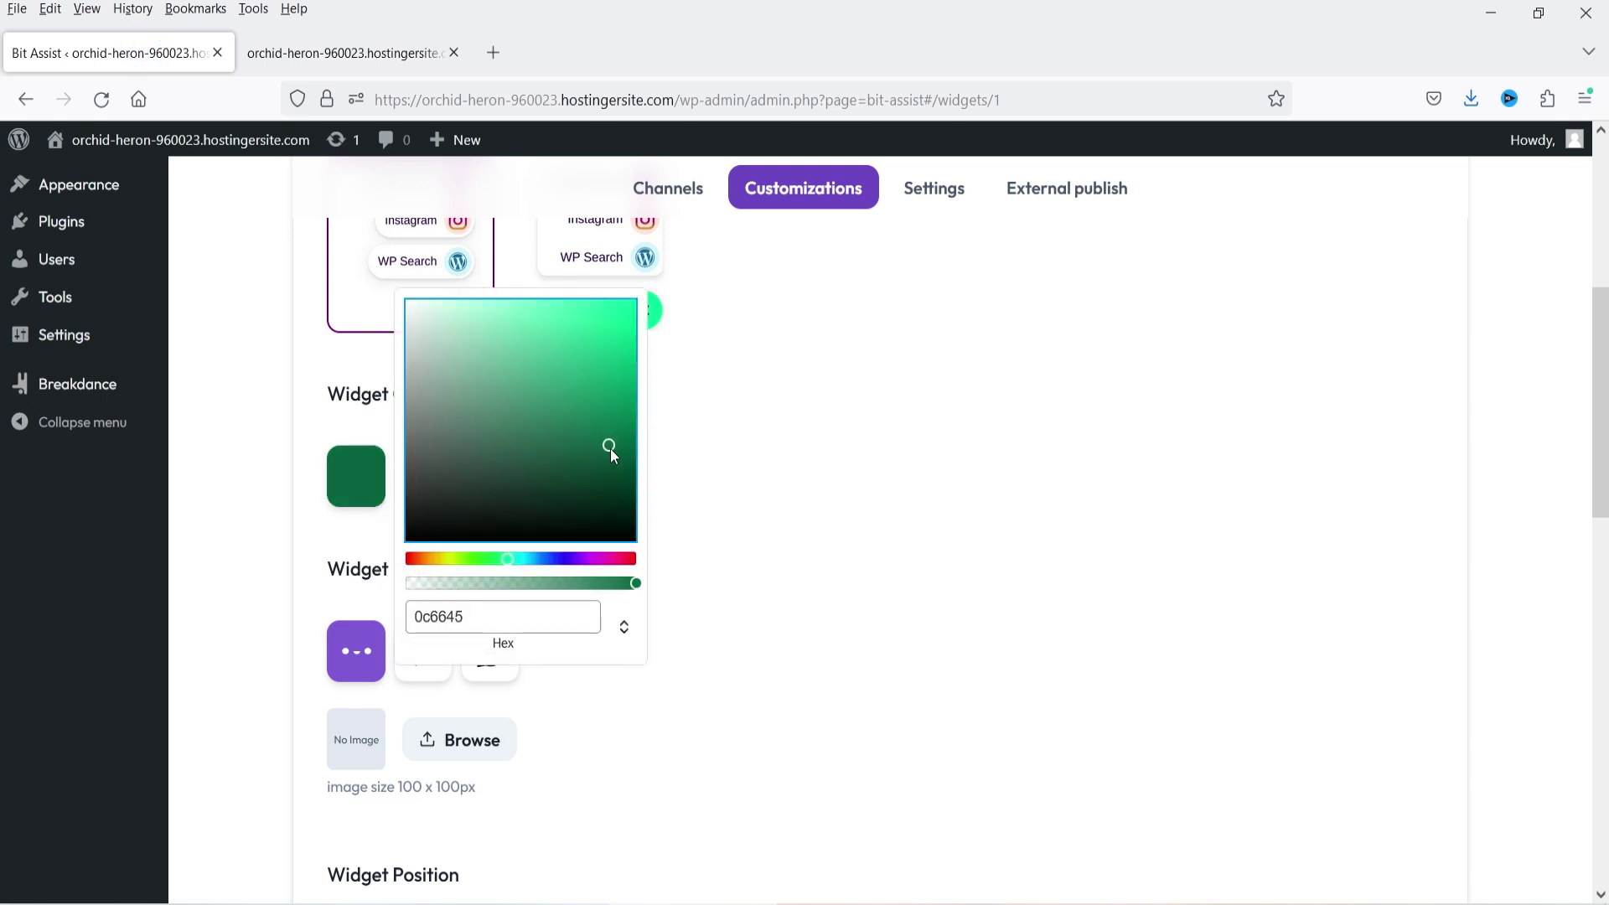
left_click(778, 445)
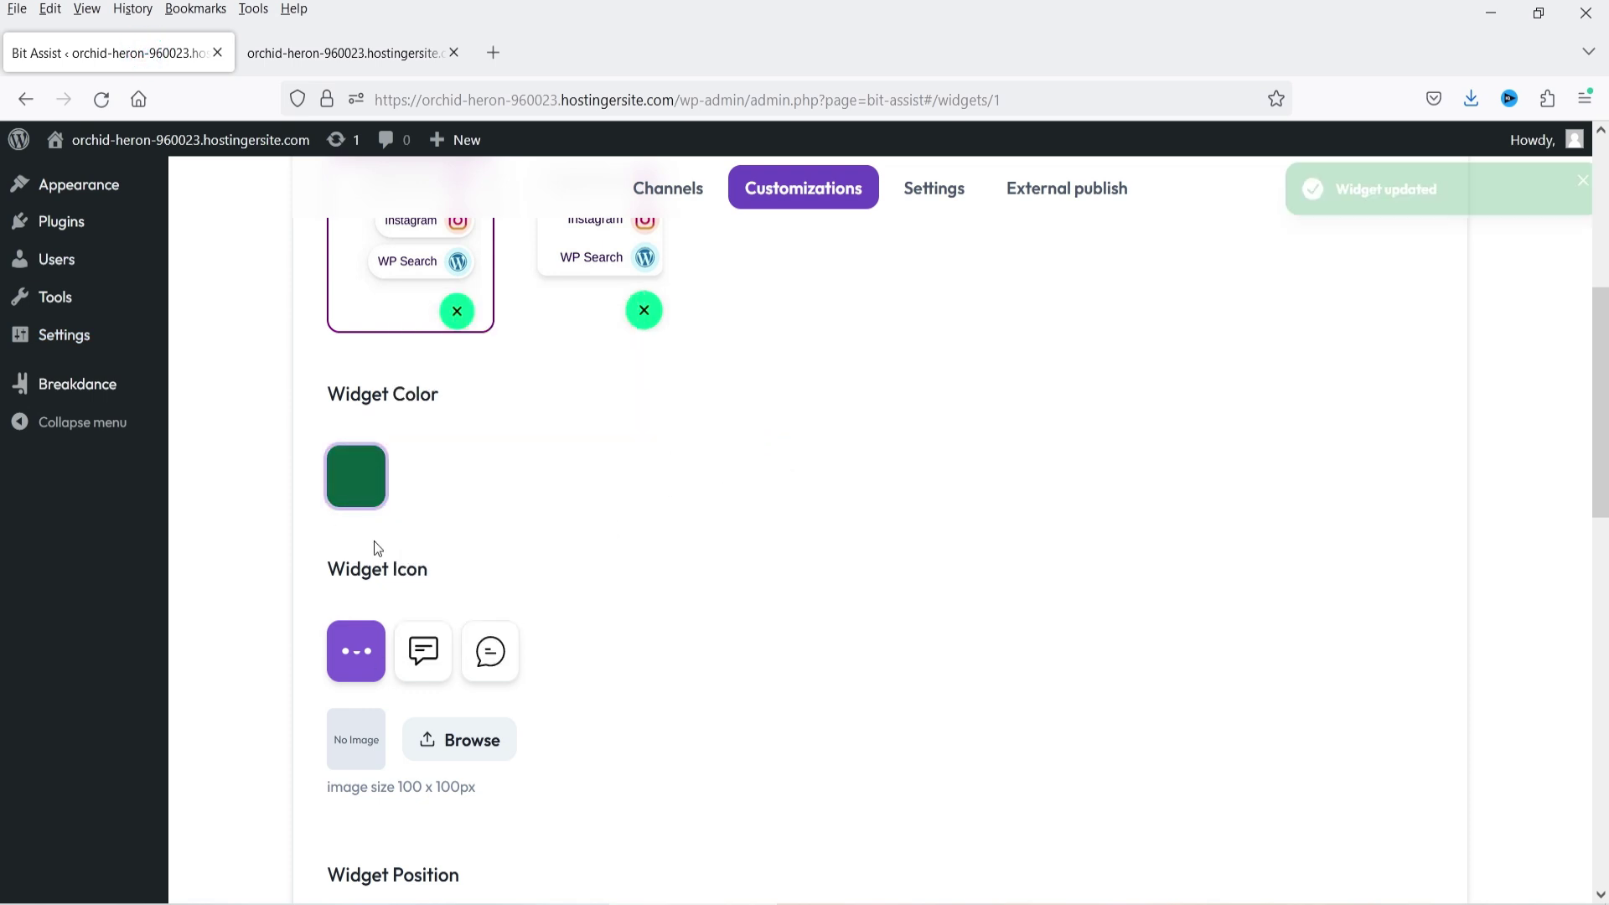
scroll(646, 576, "down", 3)
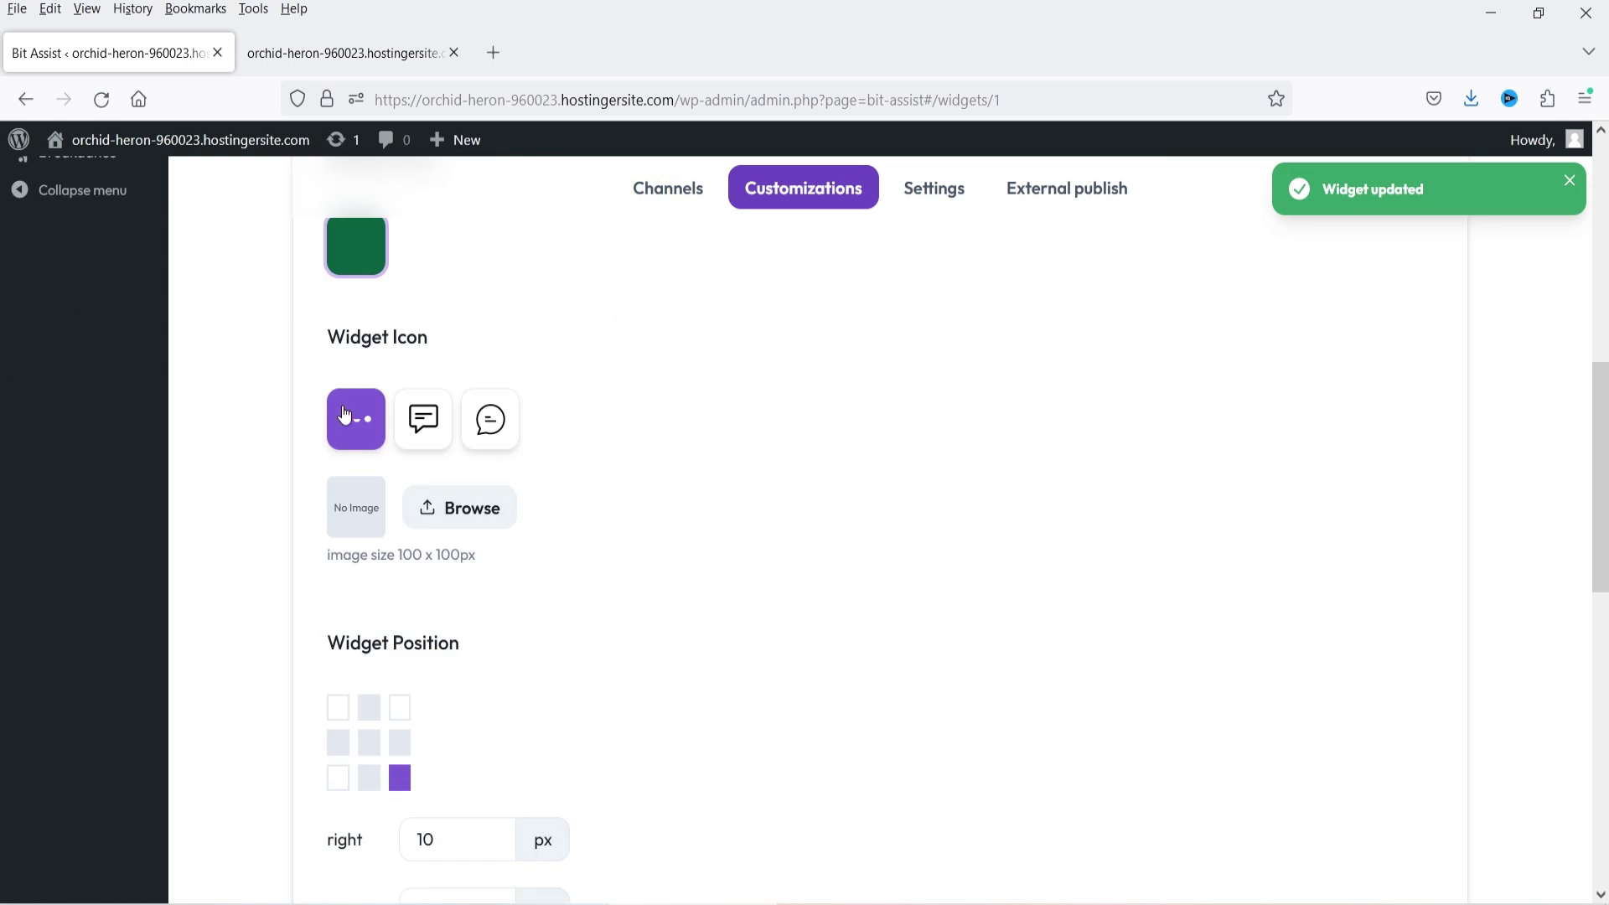
left_click(506, 439)
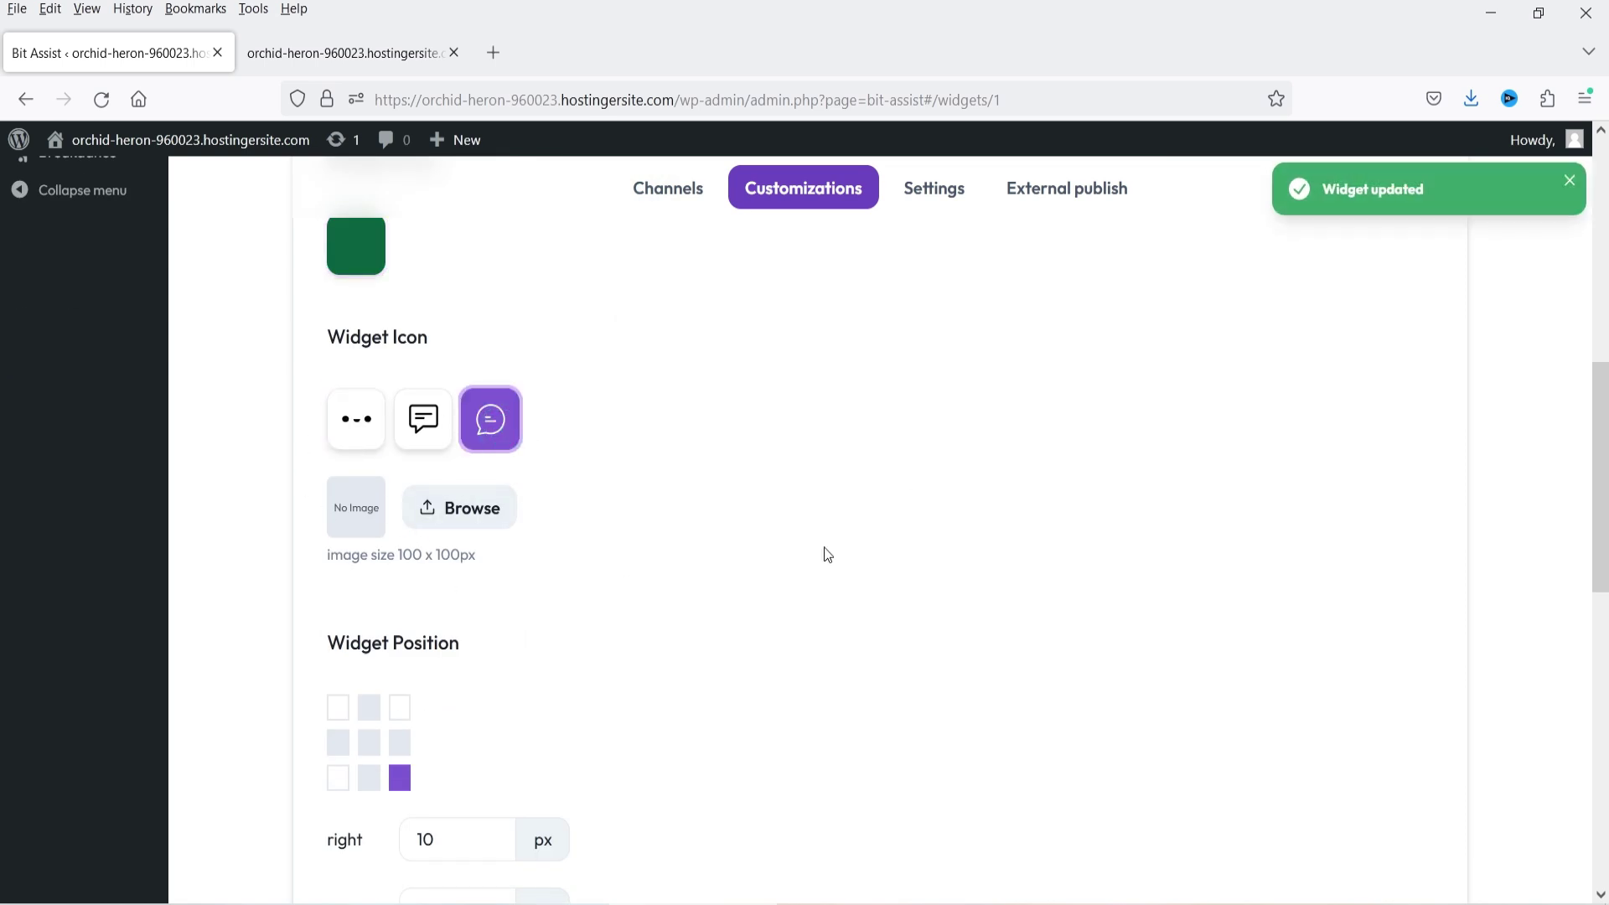
scroll(745, 525, "down", 2)
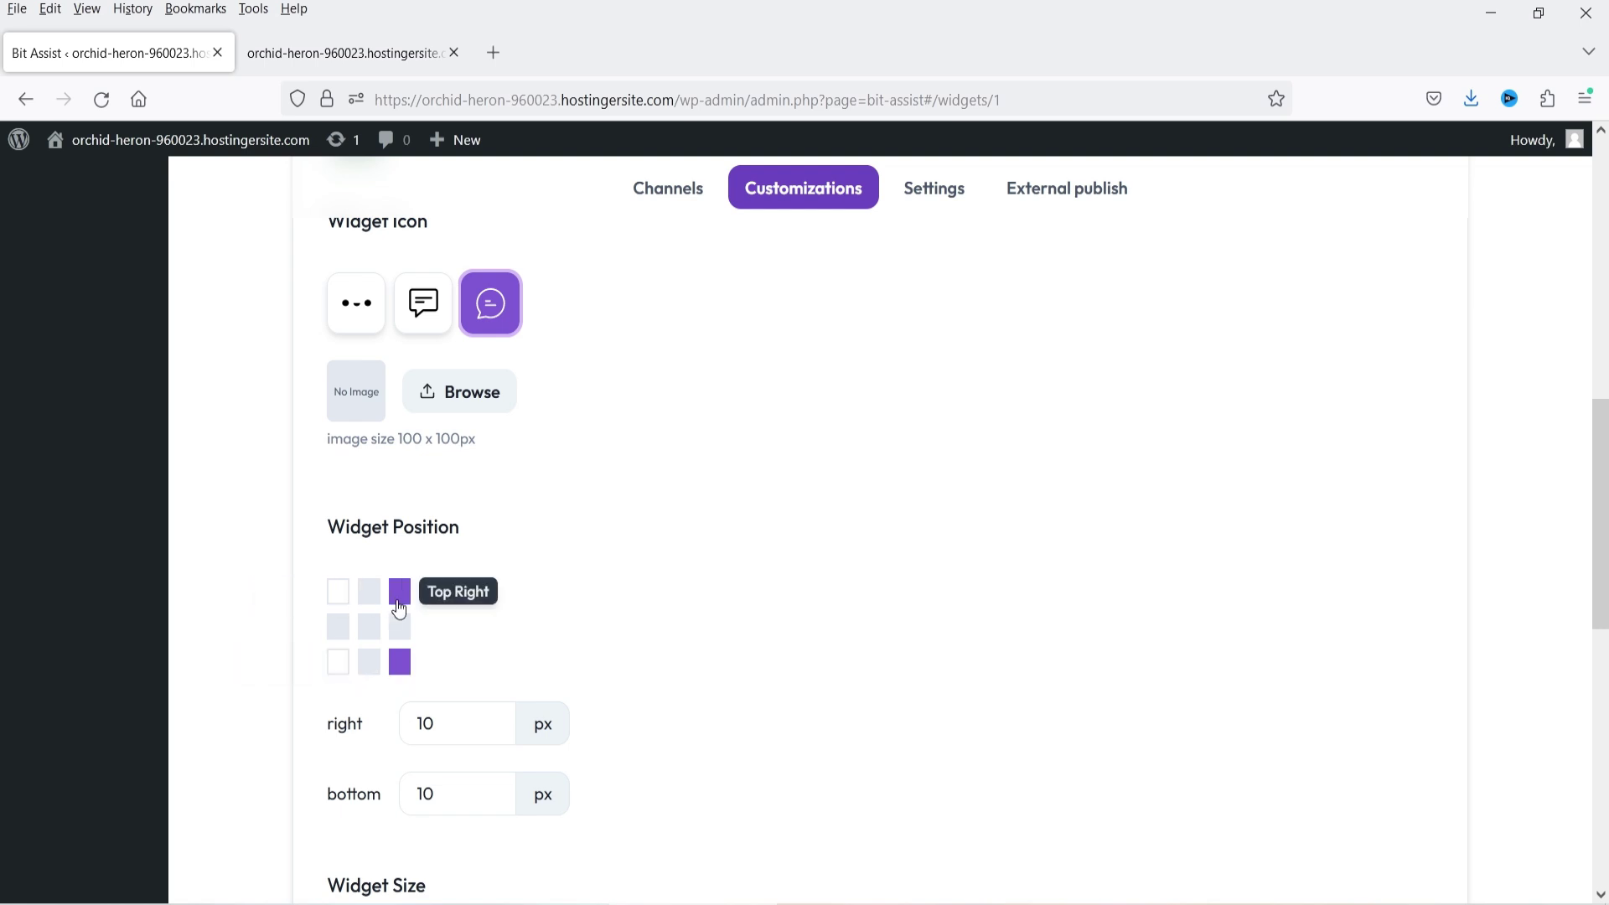
scroll(744, 532, "down", 2)
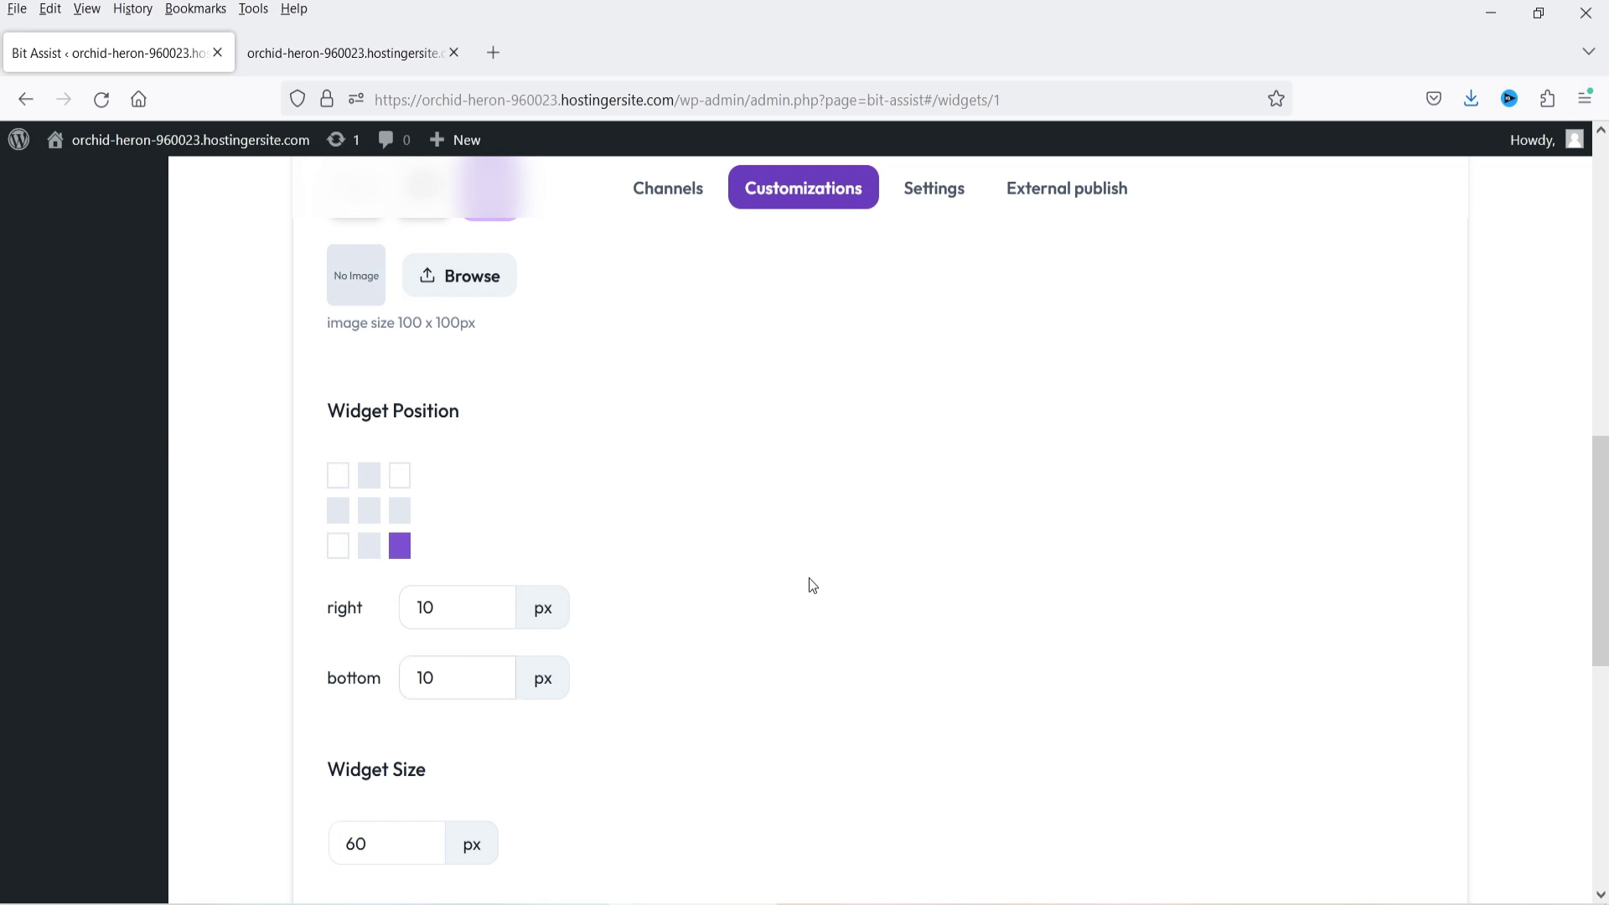
scroll(747, 593, "down", 4)
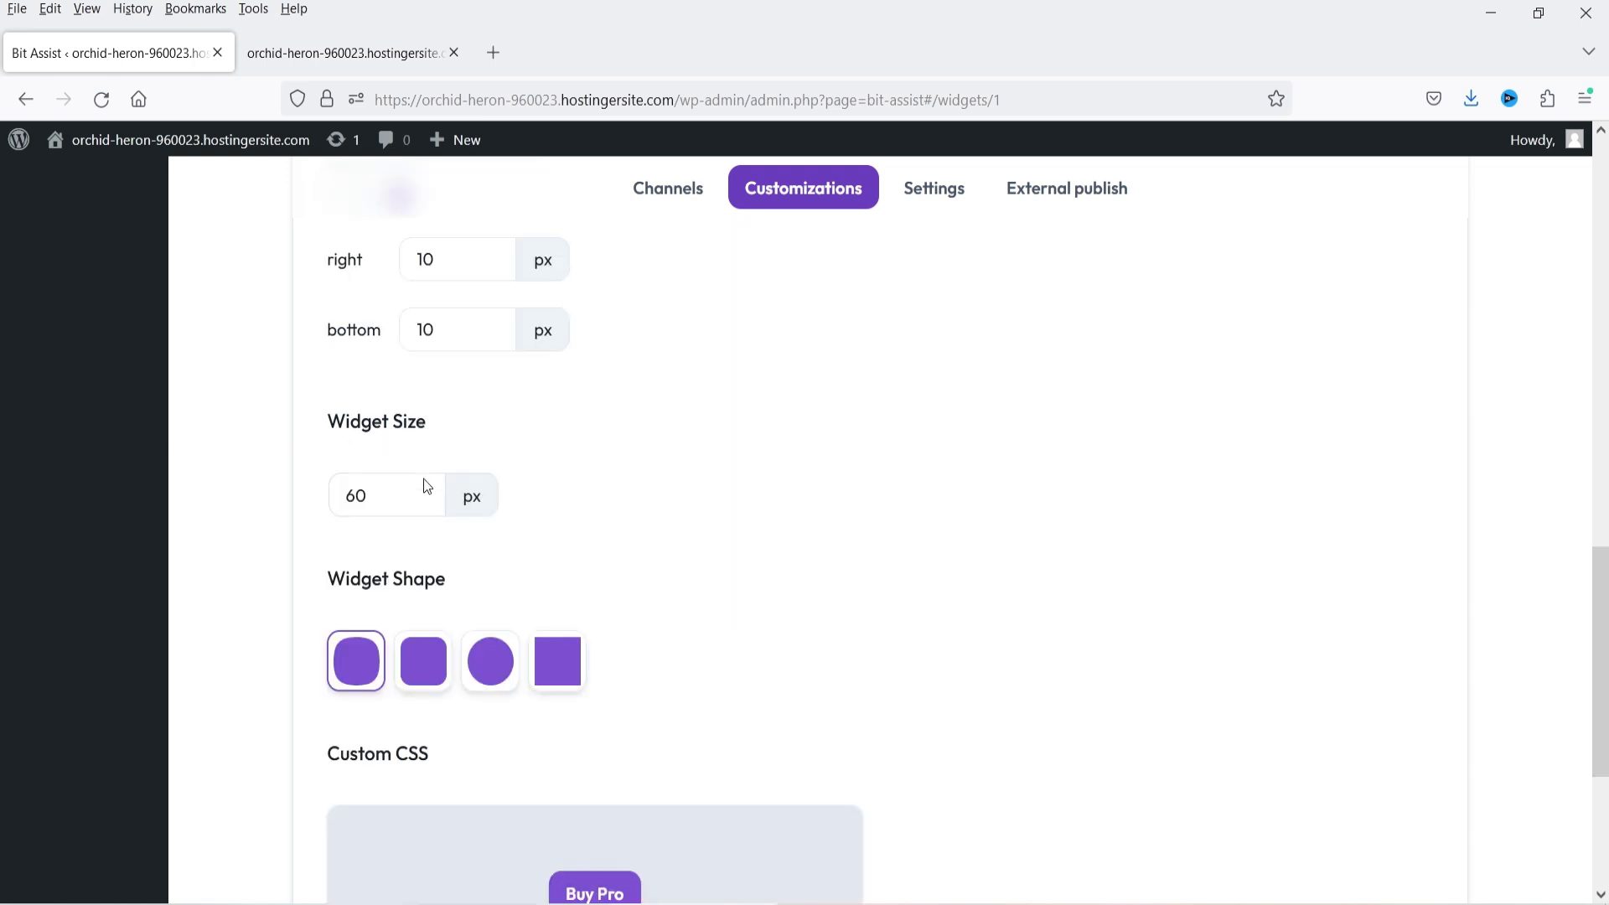
left_click(345, 44)
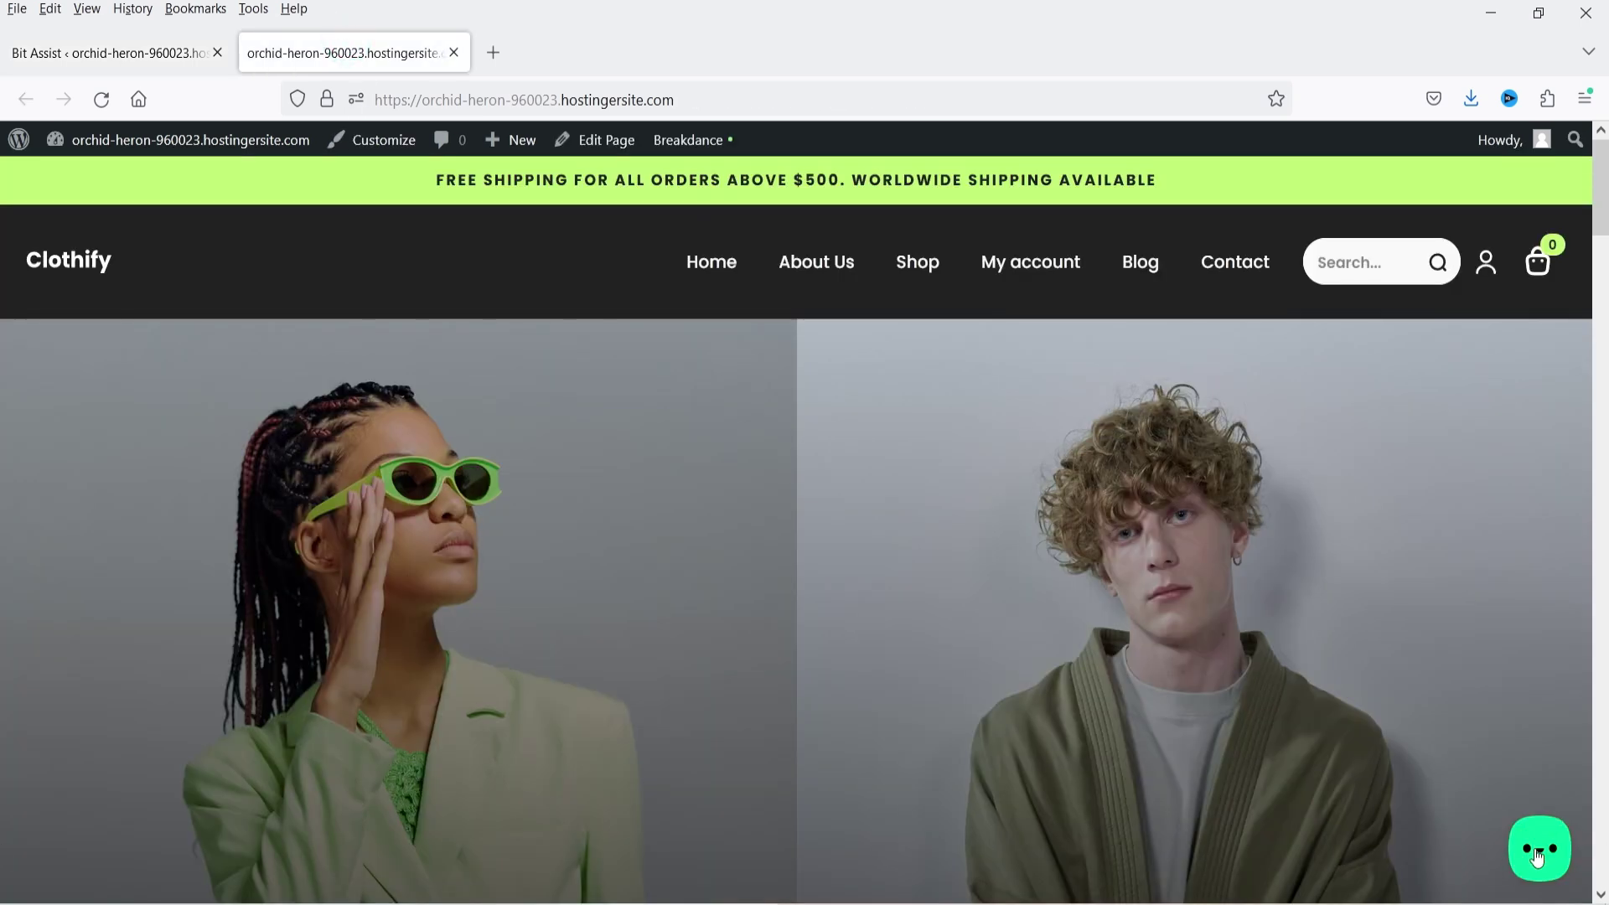
- Set the Widget Shape to circle and check it on the storefront
left_click(107, 52)
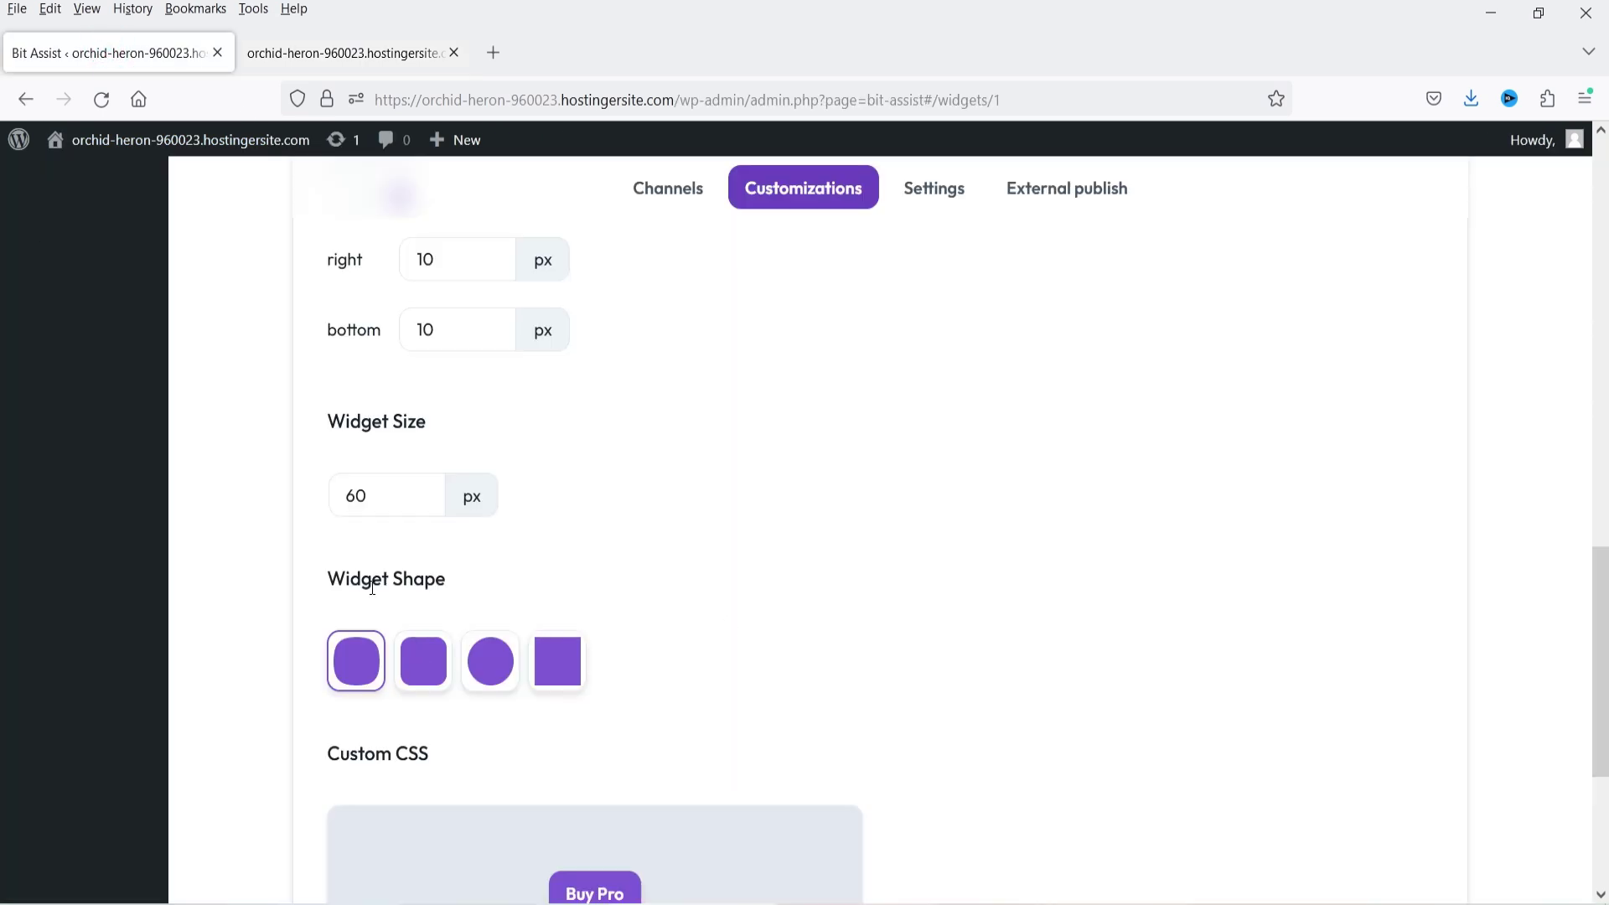
left_click(491, 661)
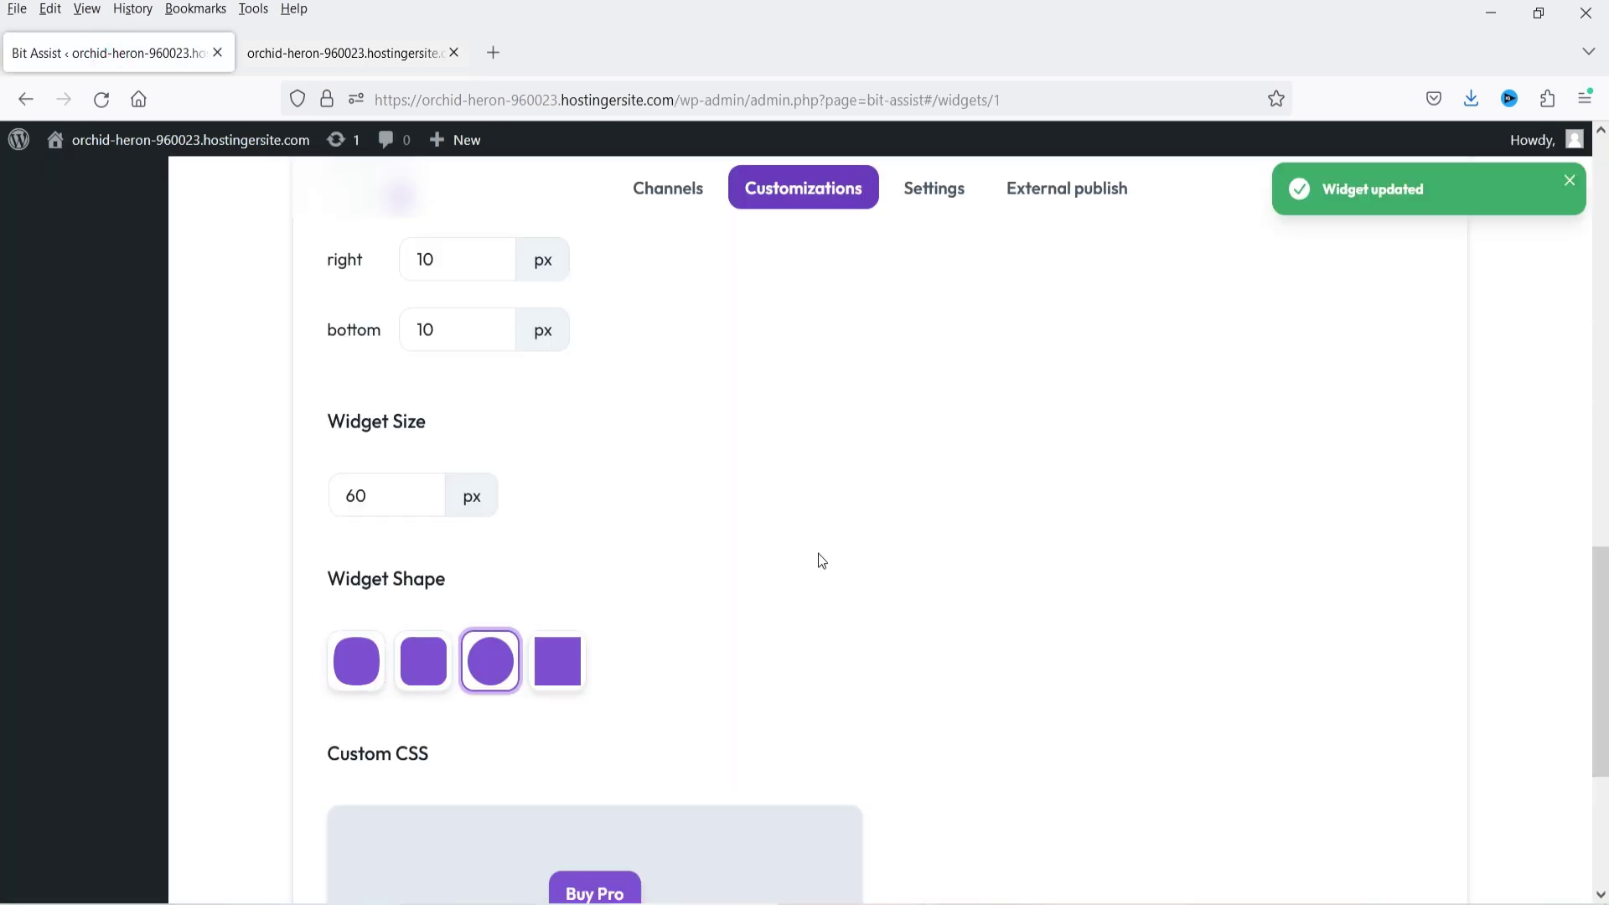
scroll(822, 561, "down", 4)
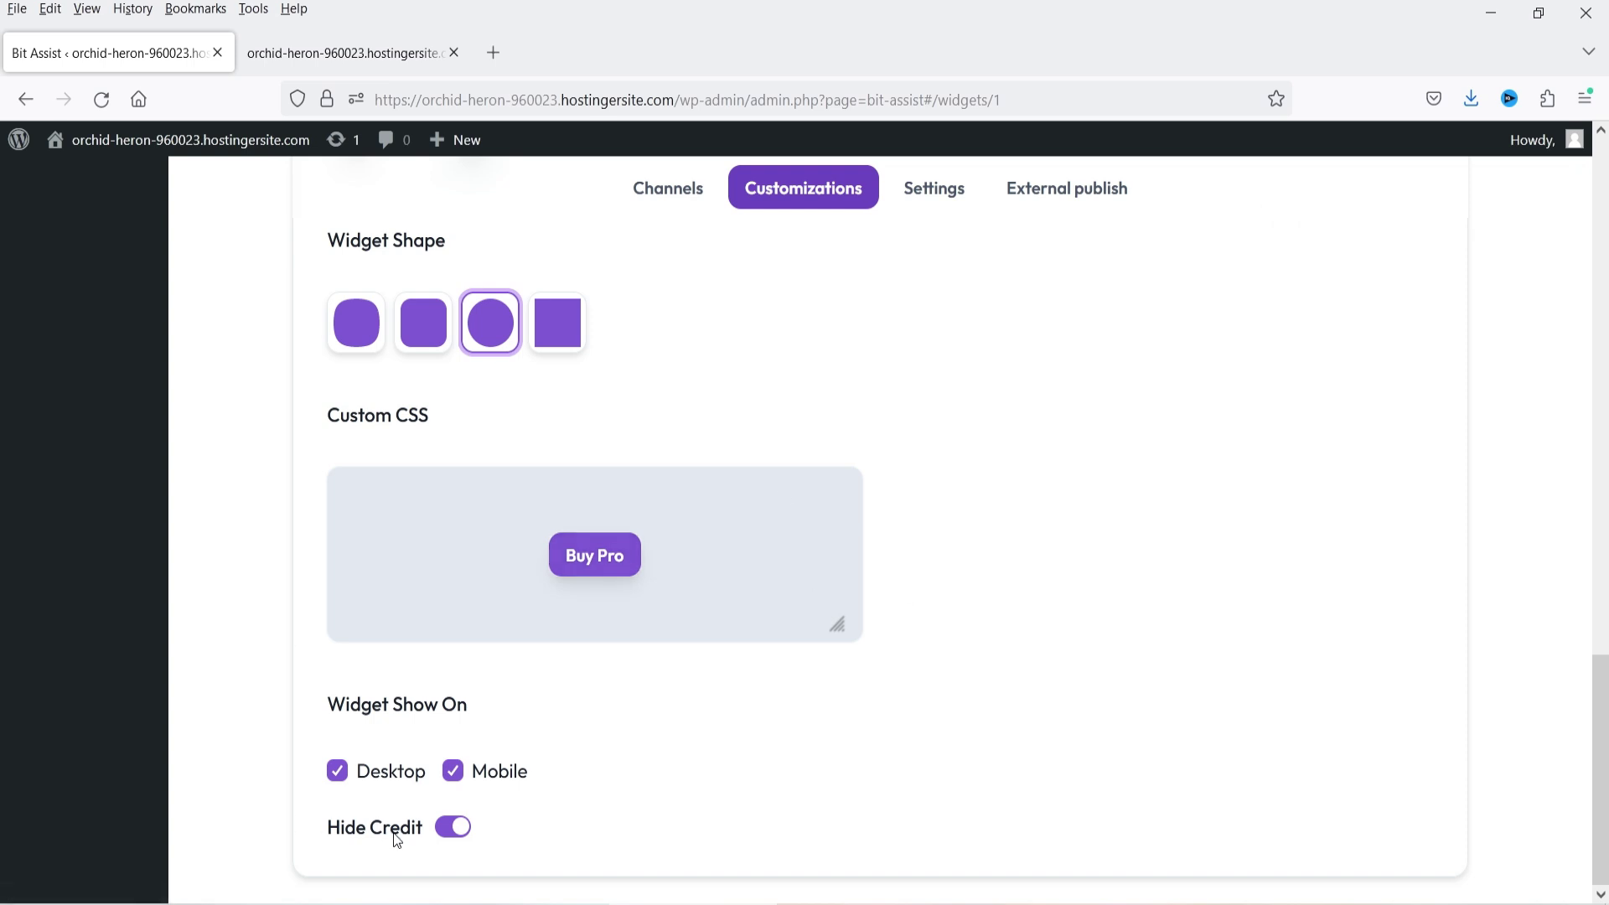
left_click(323, 53)
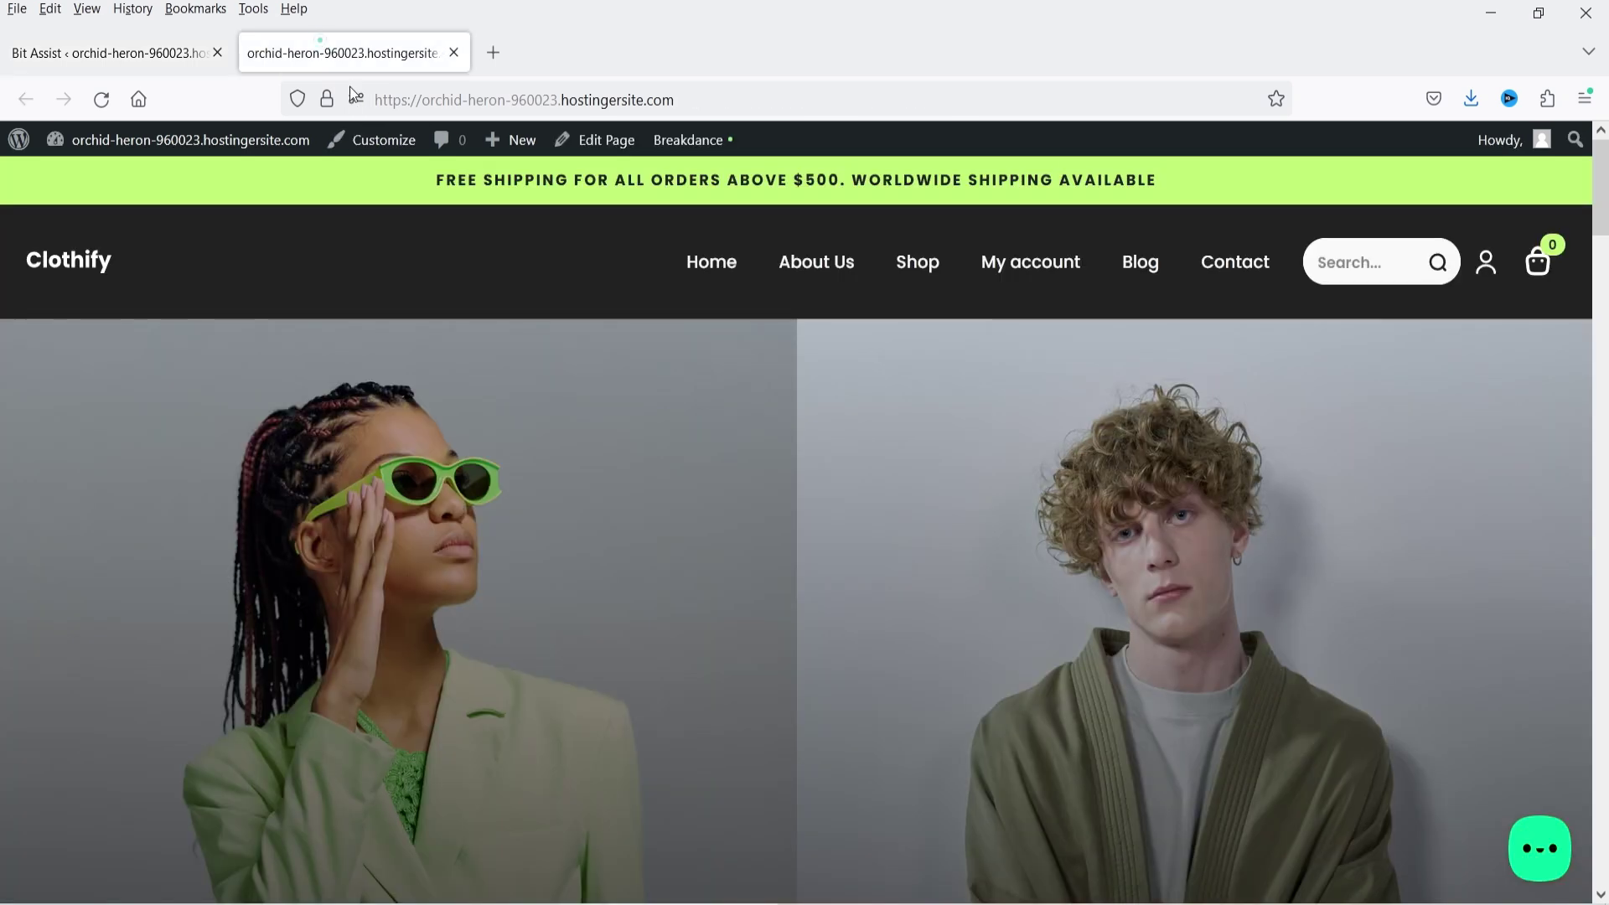
left_click(109, 53)
- Switch Hide Credit off, then reload the storefront and open the widget's channel menu
left_click(450, 829)
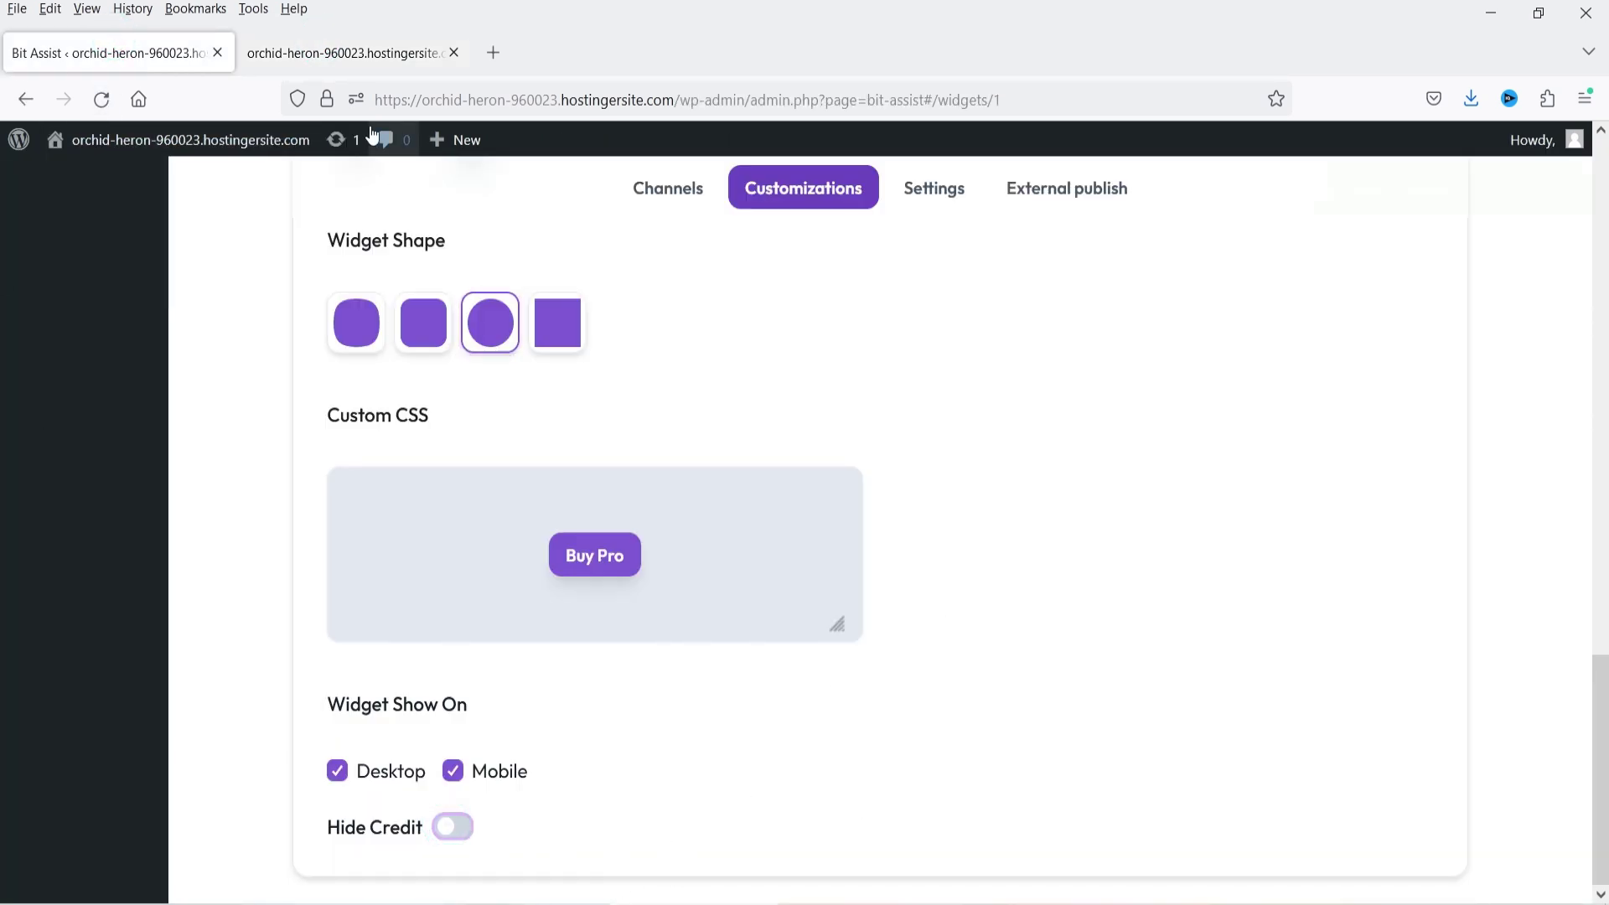
scroll(1071, 378, "up", 10)
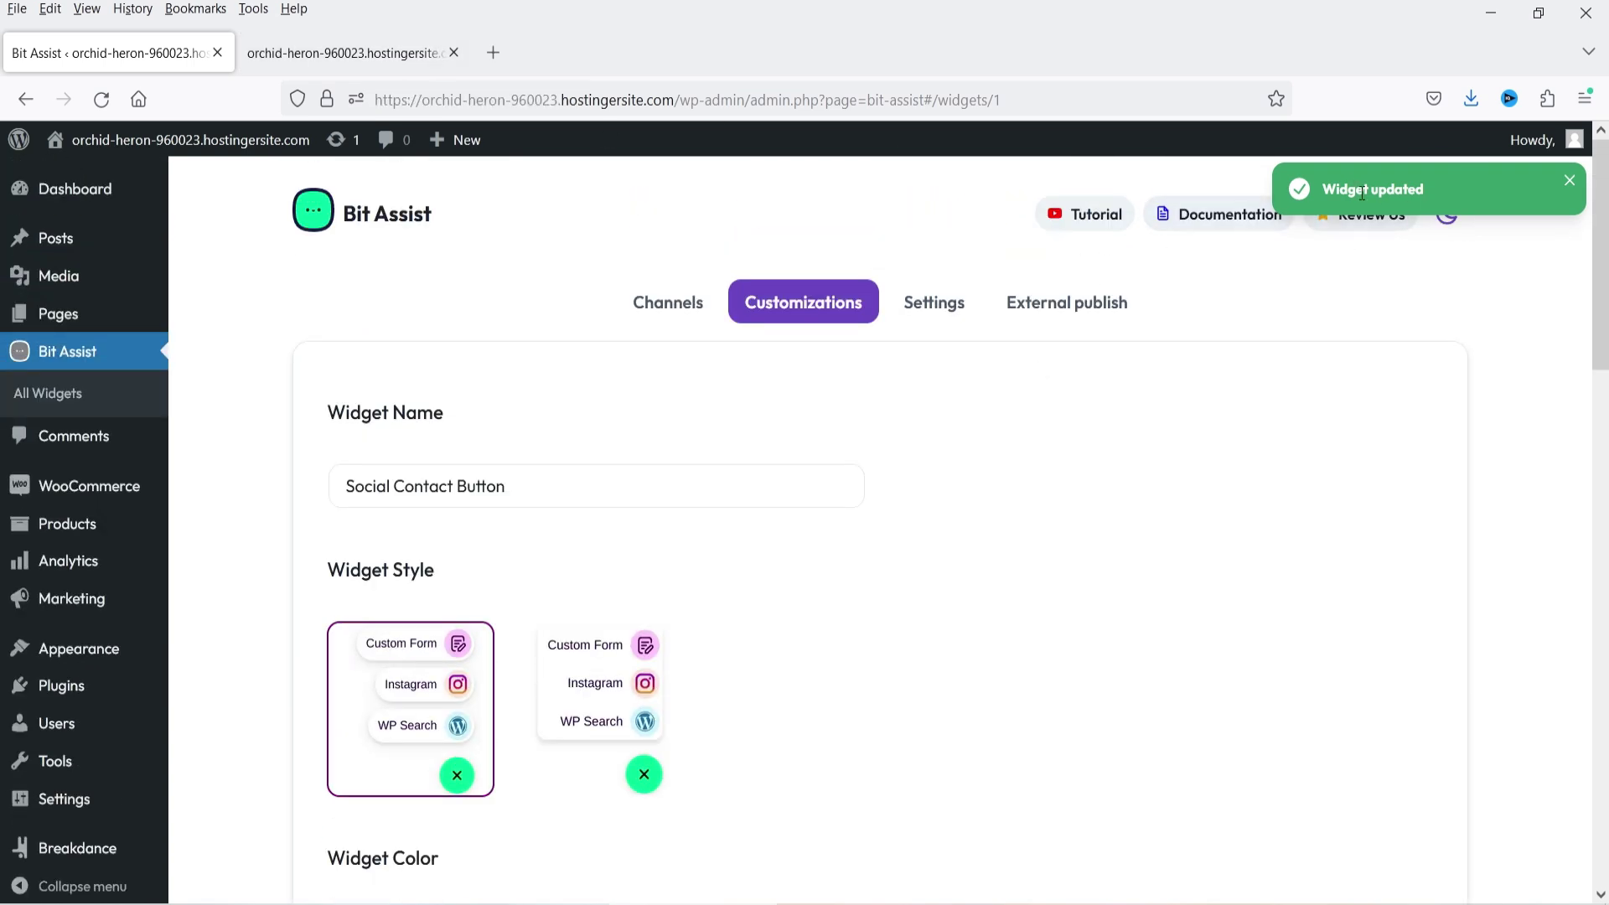
left_click(320, 59)
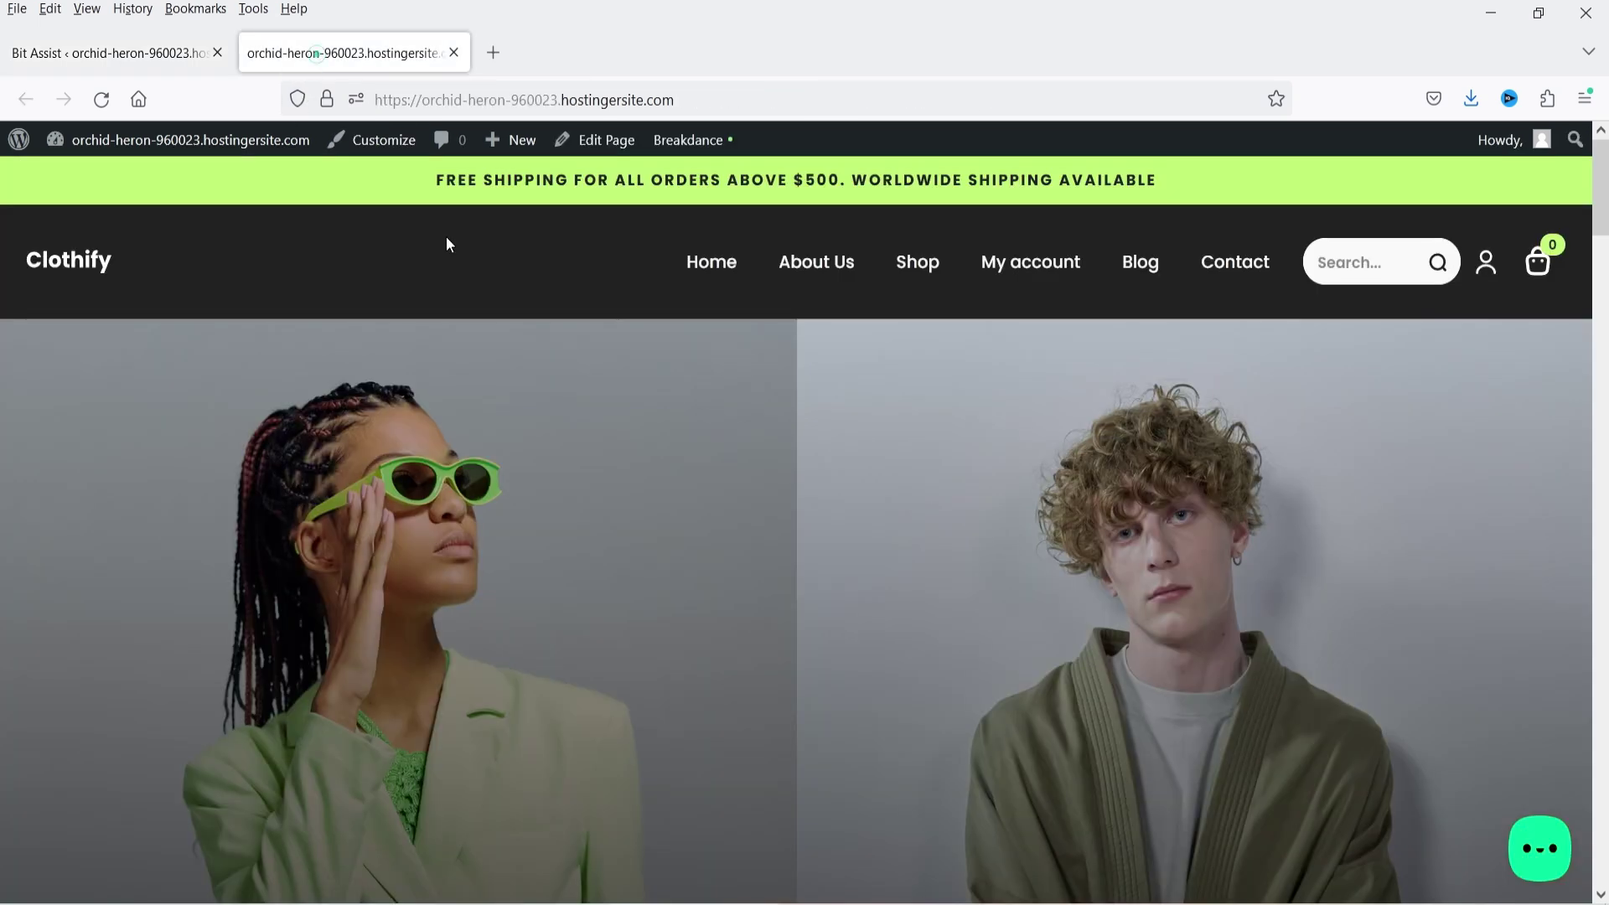
left_click(99, 101)
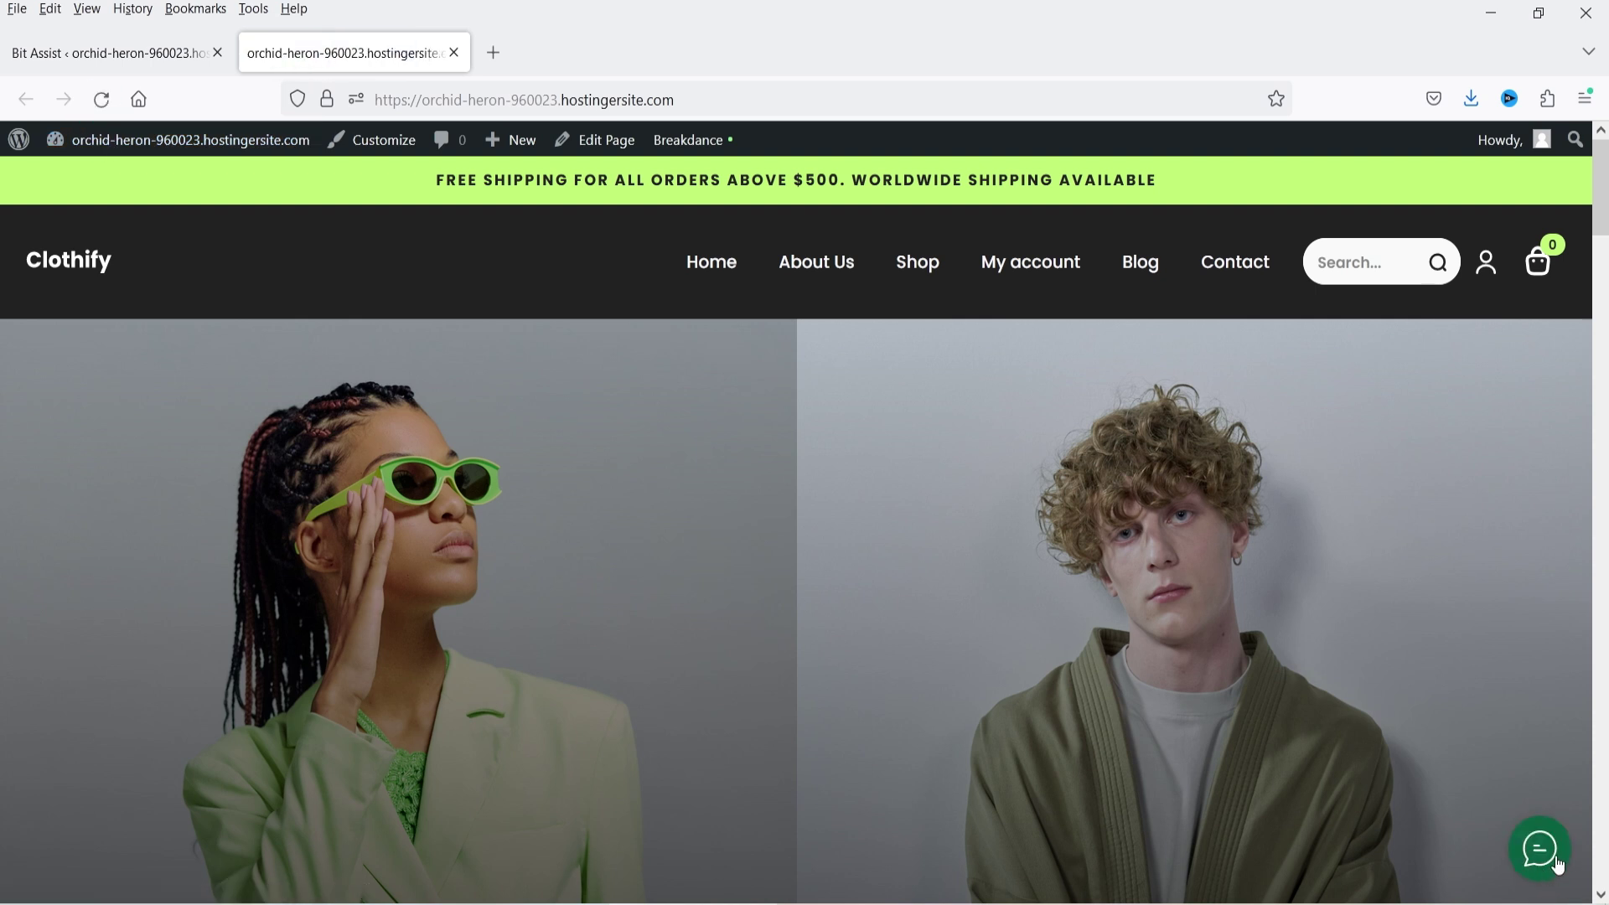
left_click(1549, 867)
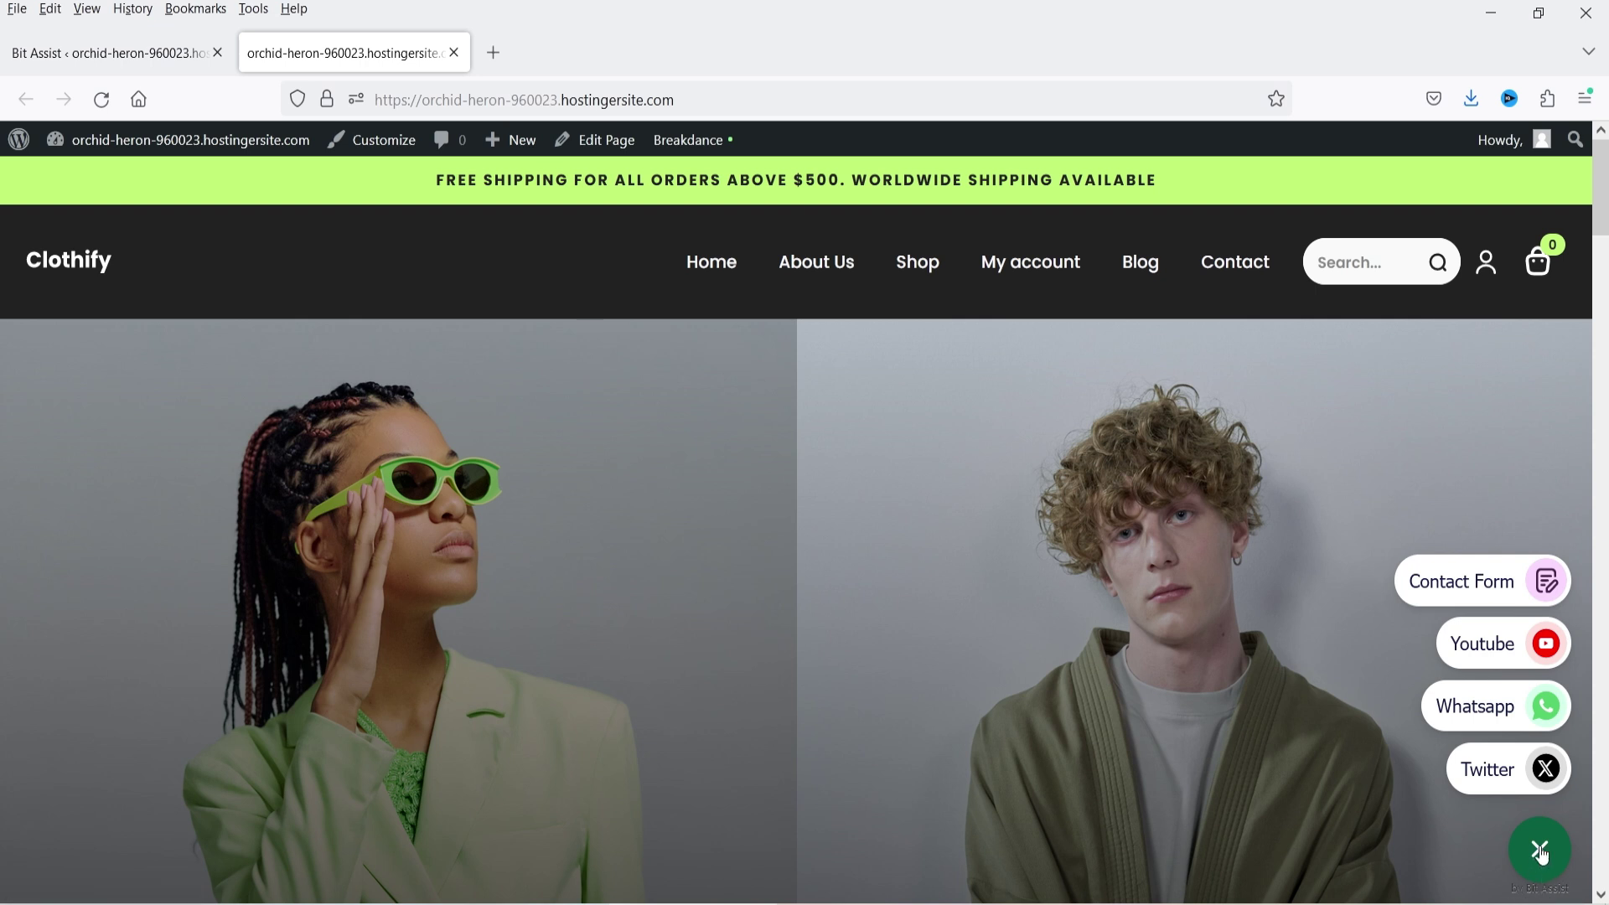
left_click(1541, 853)
- Turn Hide Credit back on and restore the rounded-square shape and dots icon
left_click(33, 55)
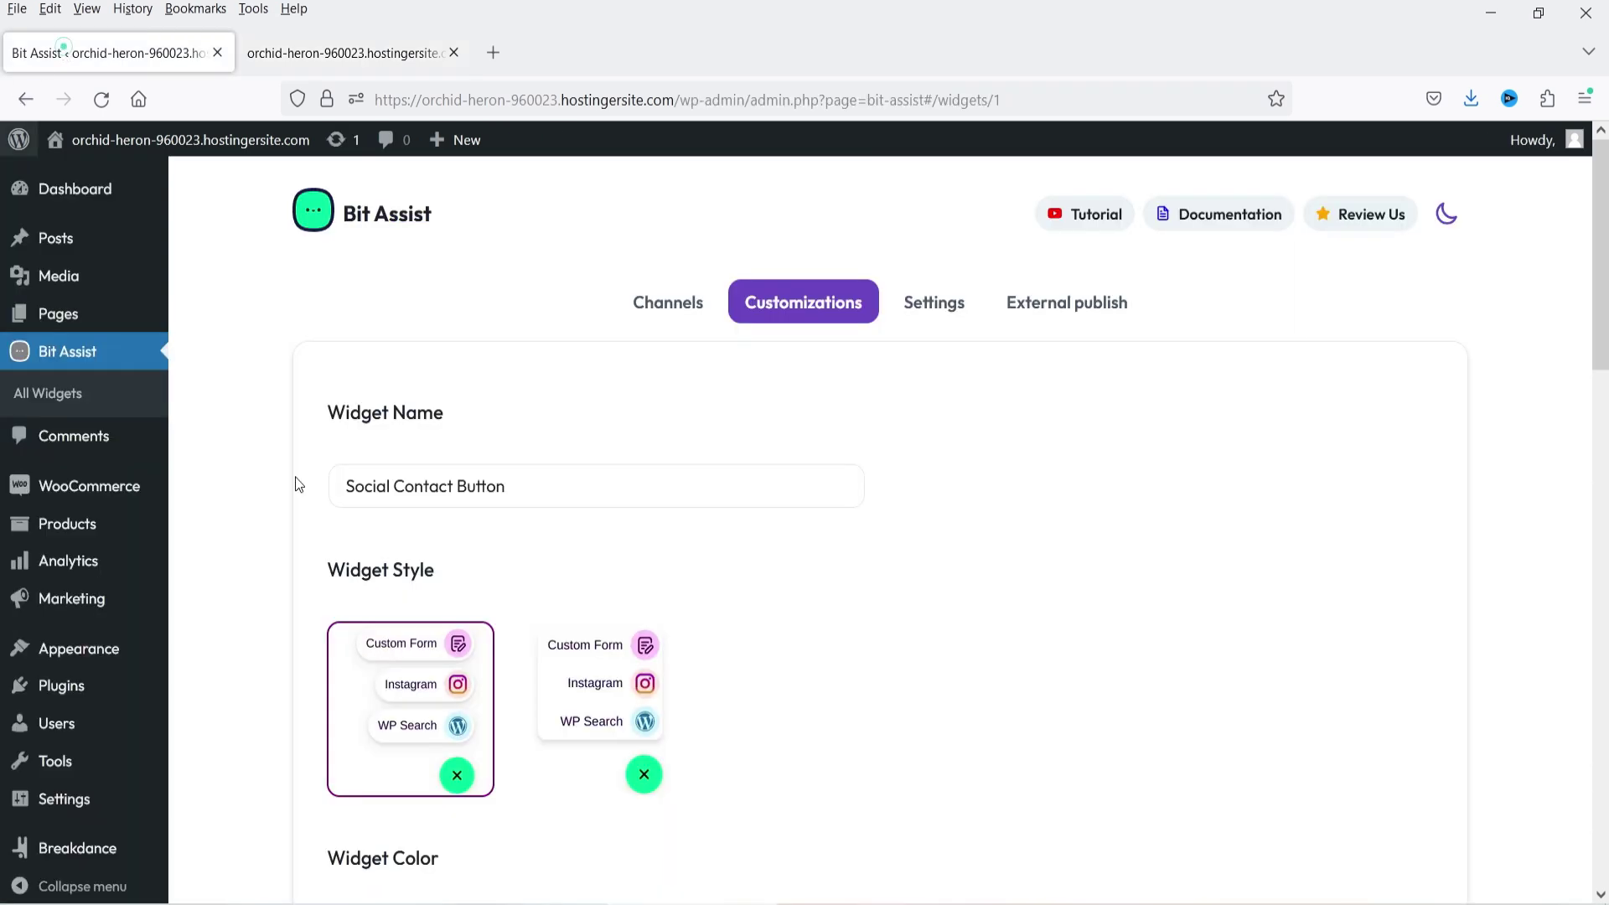
scroll(711, 555, "down", 15)
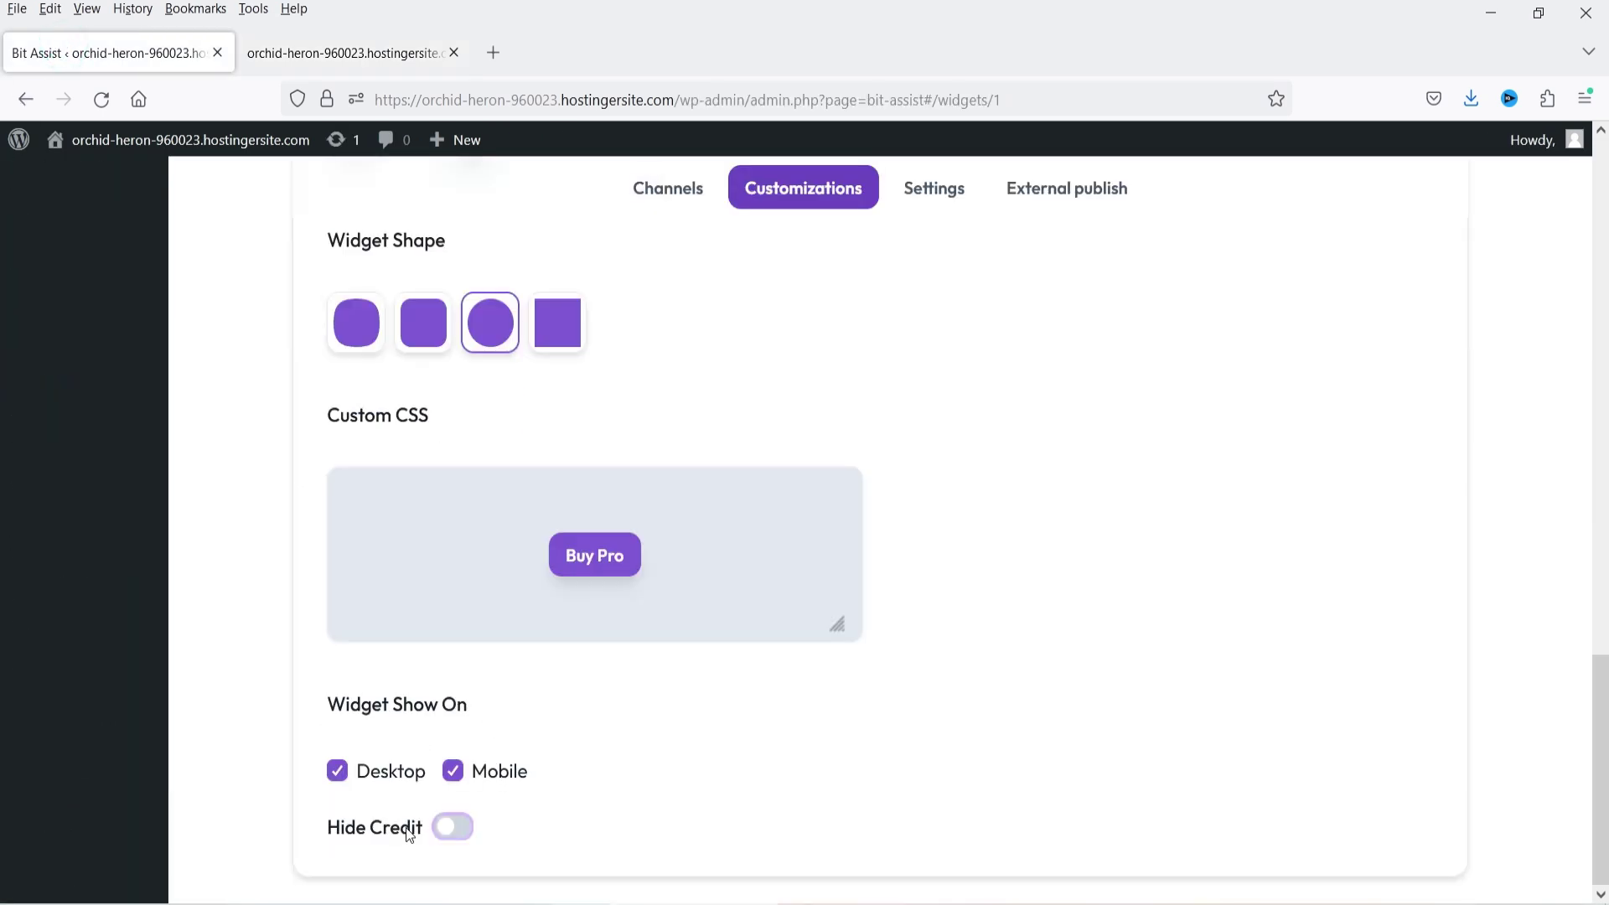
left_click(454, 828)
scroll(1081, 553, "up", 3)
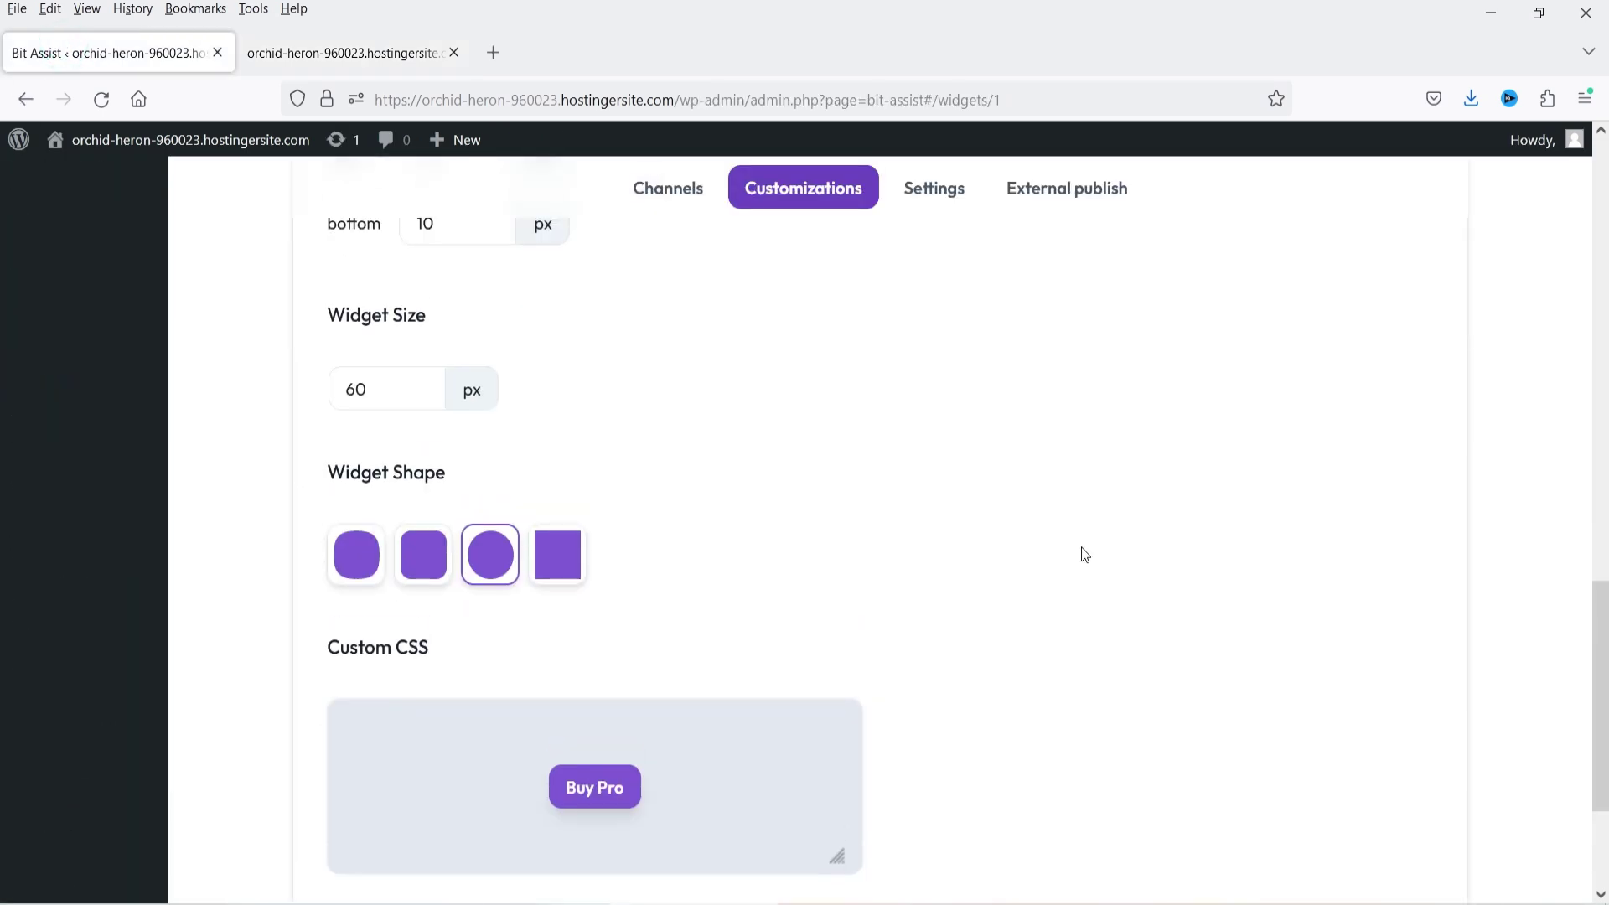
left_click(344, 564)
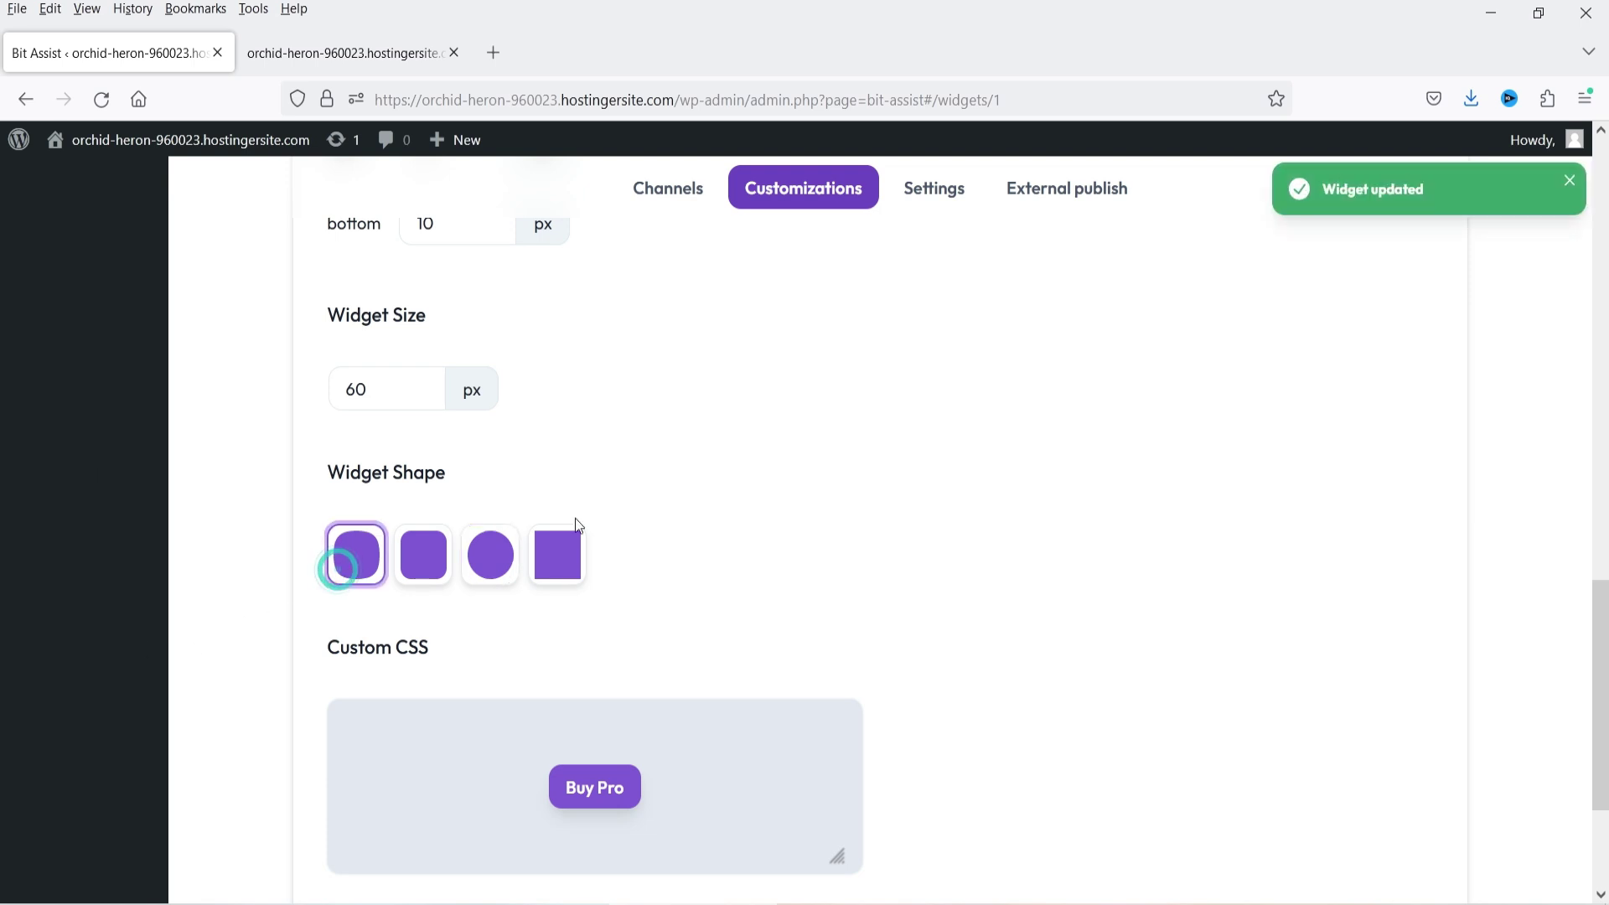
scroll(930, 499, "up", 5)
scroll(640, 473, "up", 3)
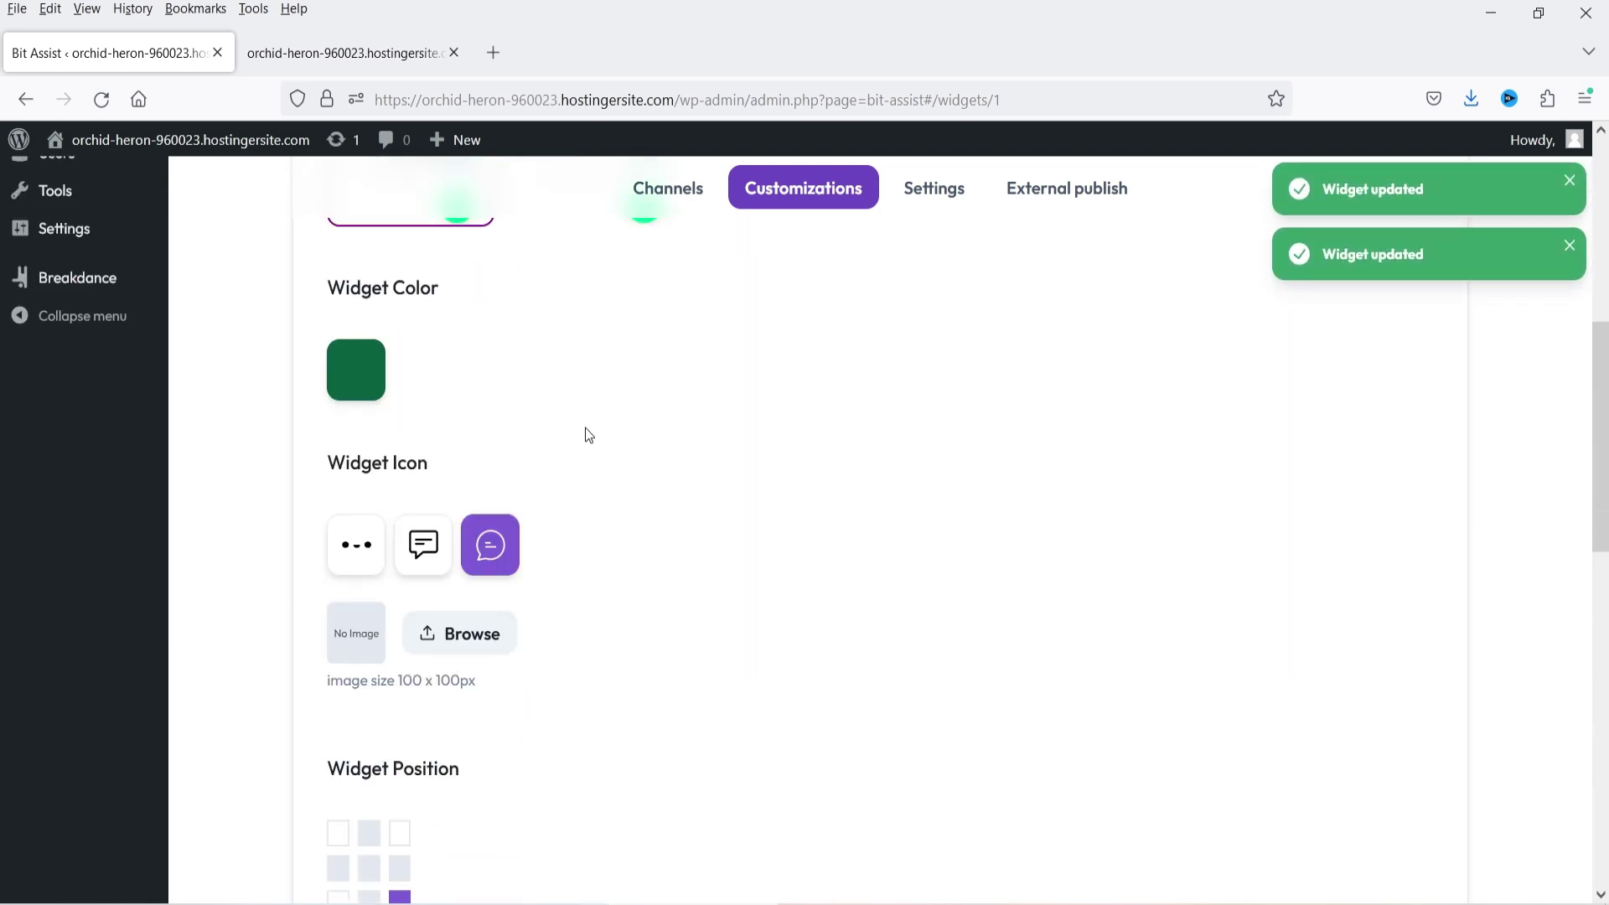
left_click(350, 547)
- Set the widget colour to navy (162f82)
left_click(349, 380)
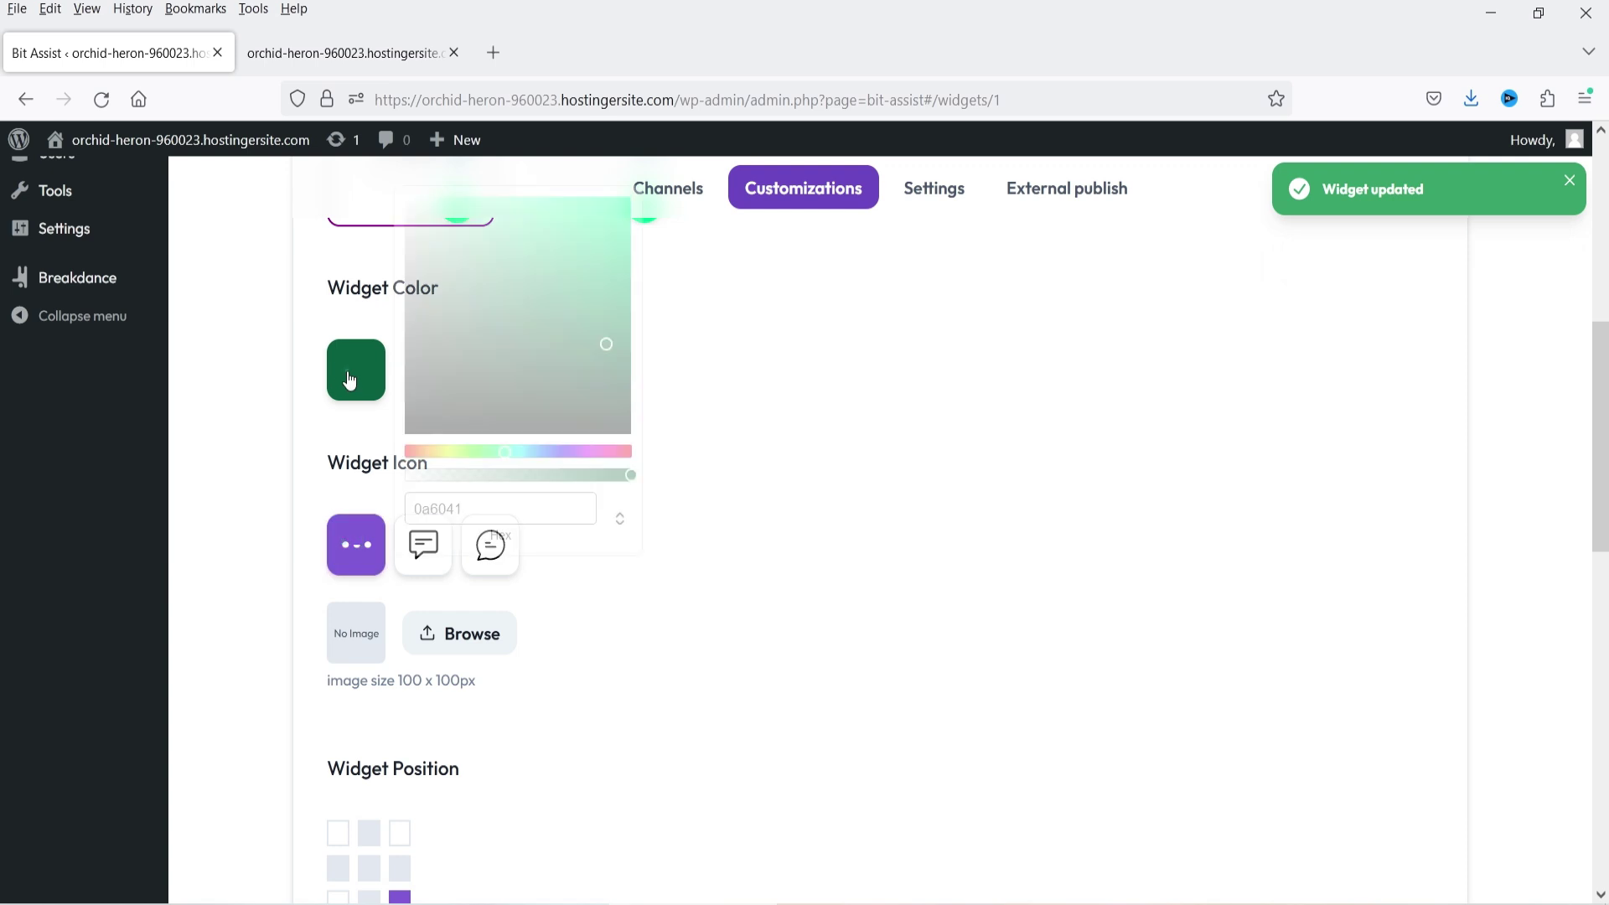
left_click(550, 454)
left_click(574, 324)
left_click(600, 314)
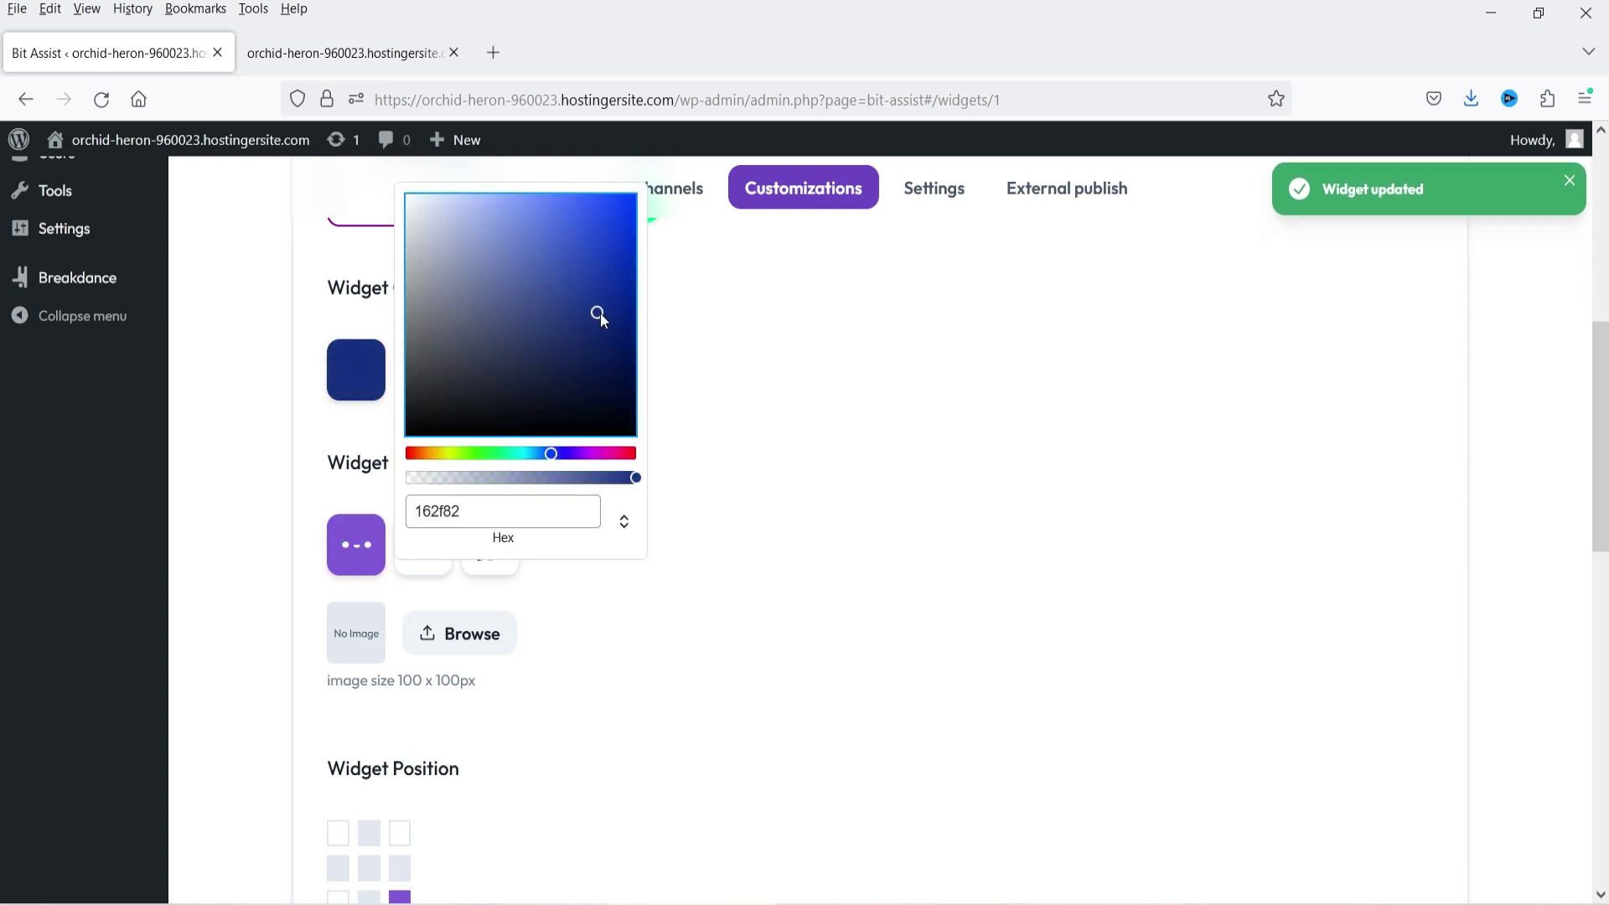
left_click(963, 356)
- Enable business hours in the widget's Settings tab
scroll(877, 486, "up", 8)
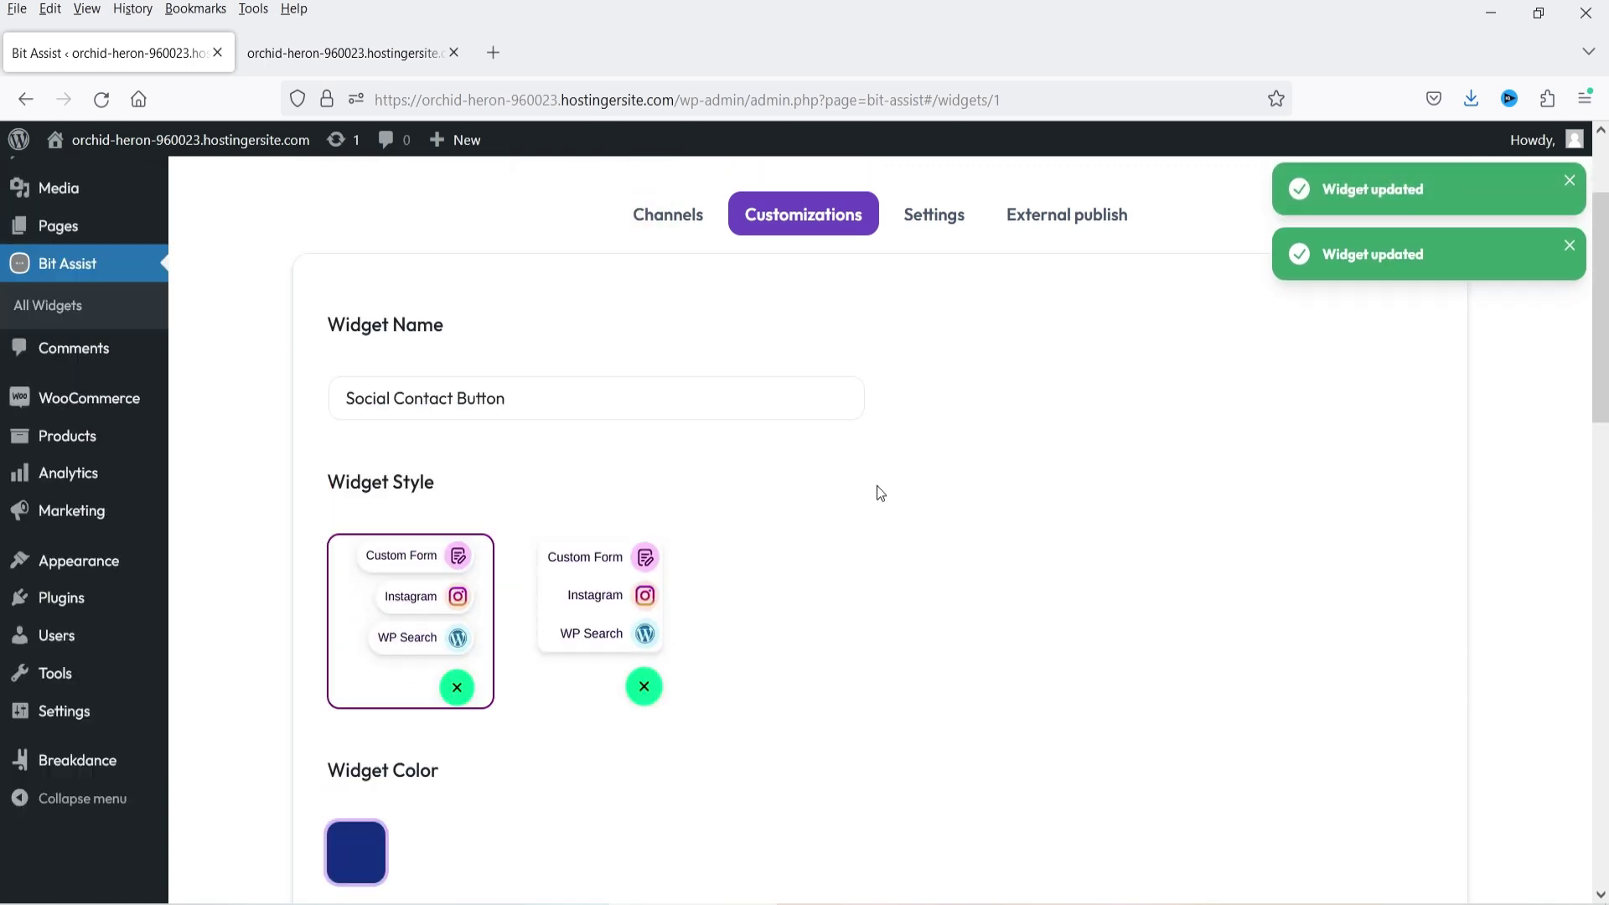
left_click(945, 320)
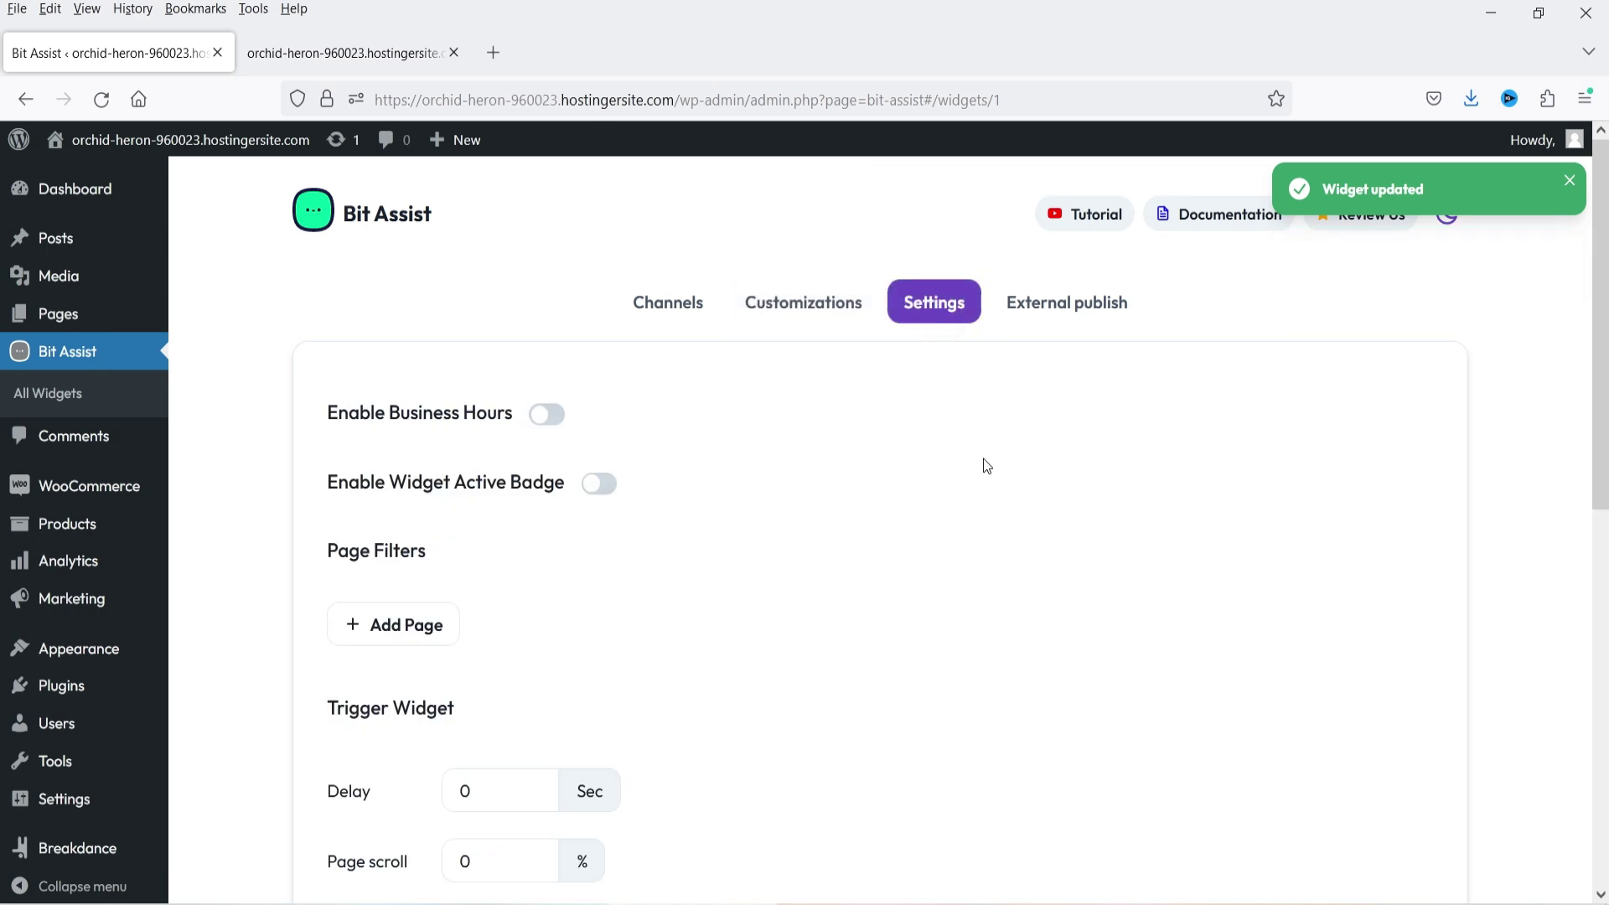
left_click(541, 416)
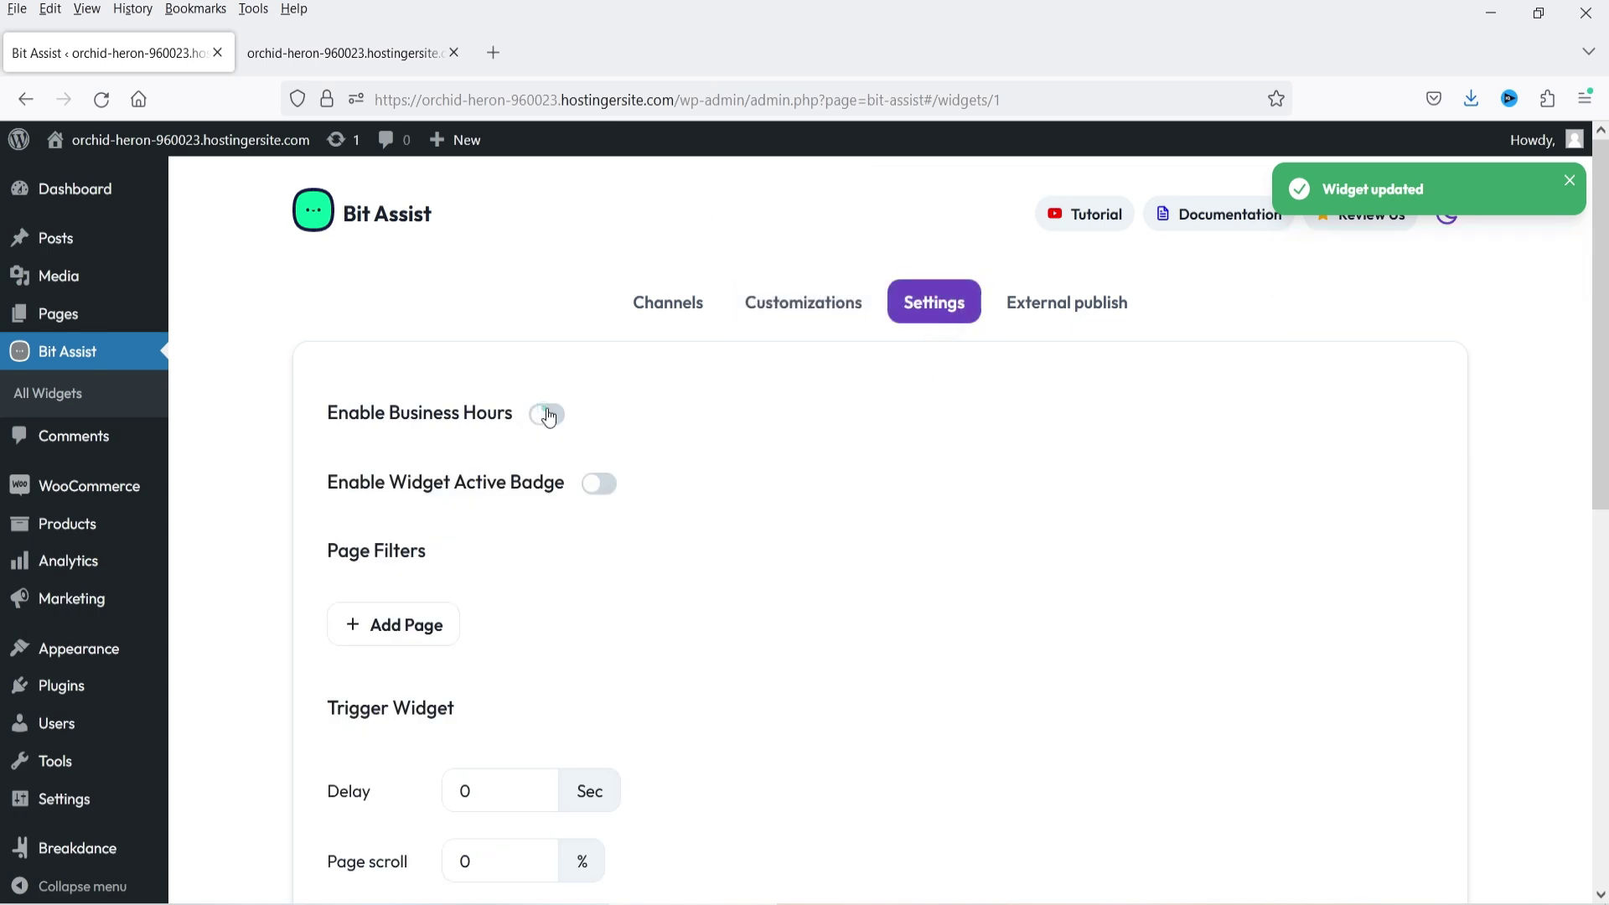
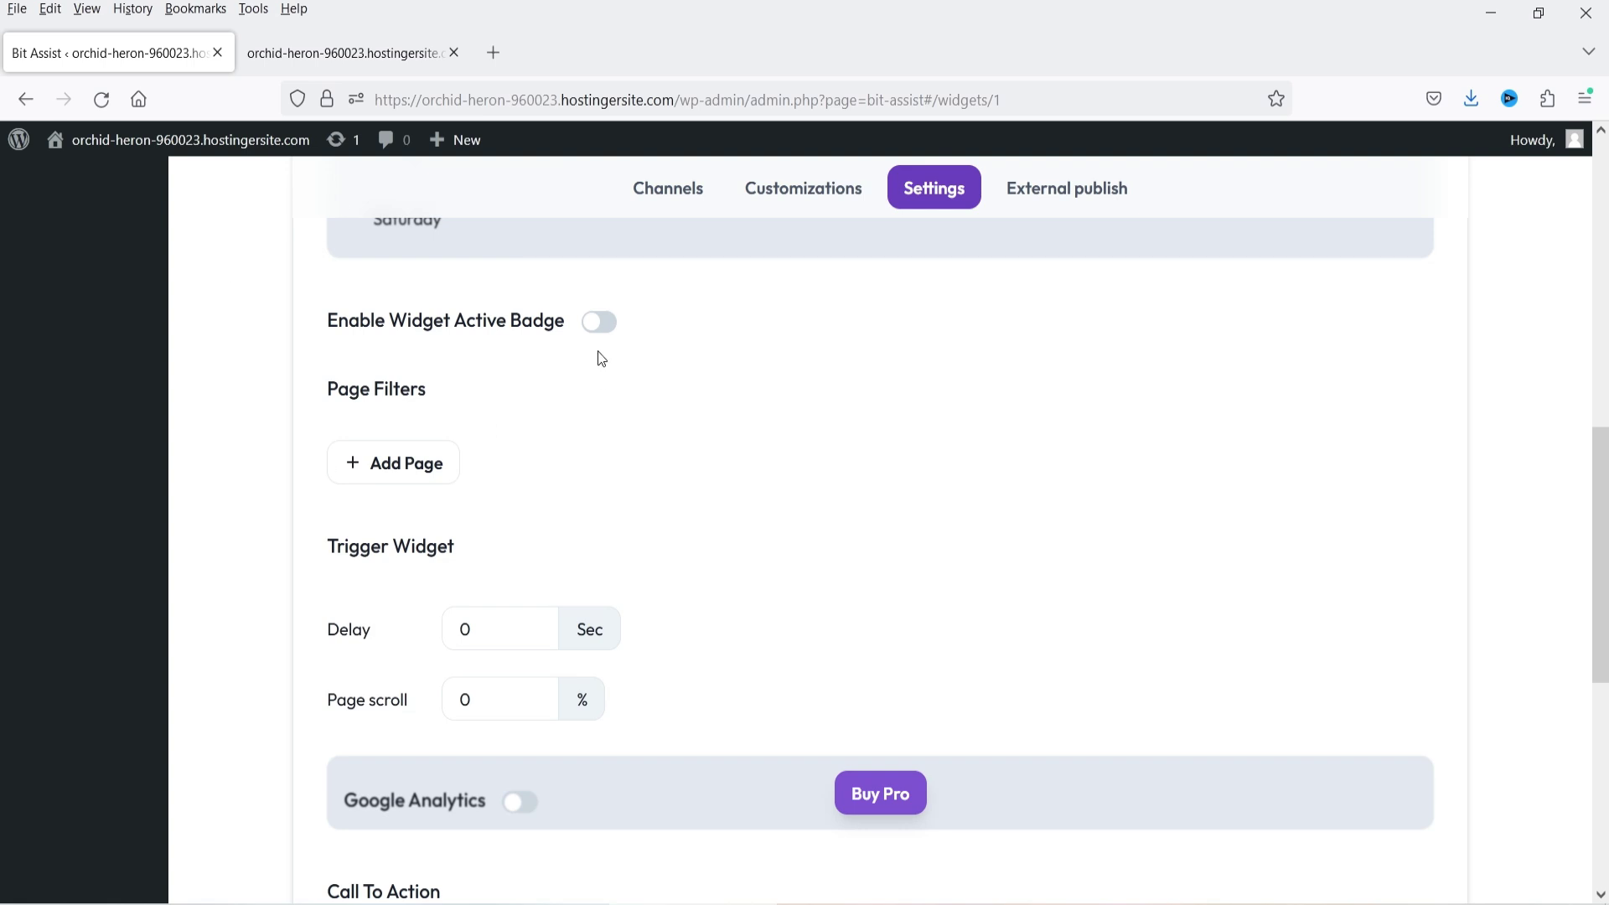
- Turn on Enable Widget Active Badge in the widget's Settings
left_click(599, 322)
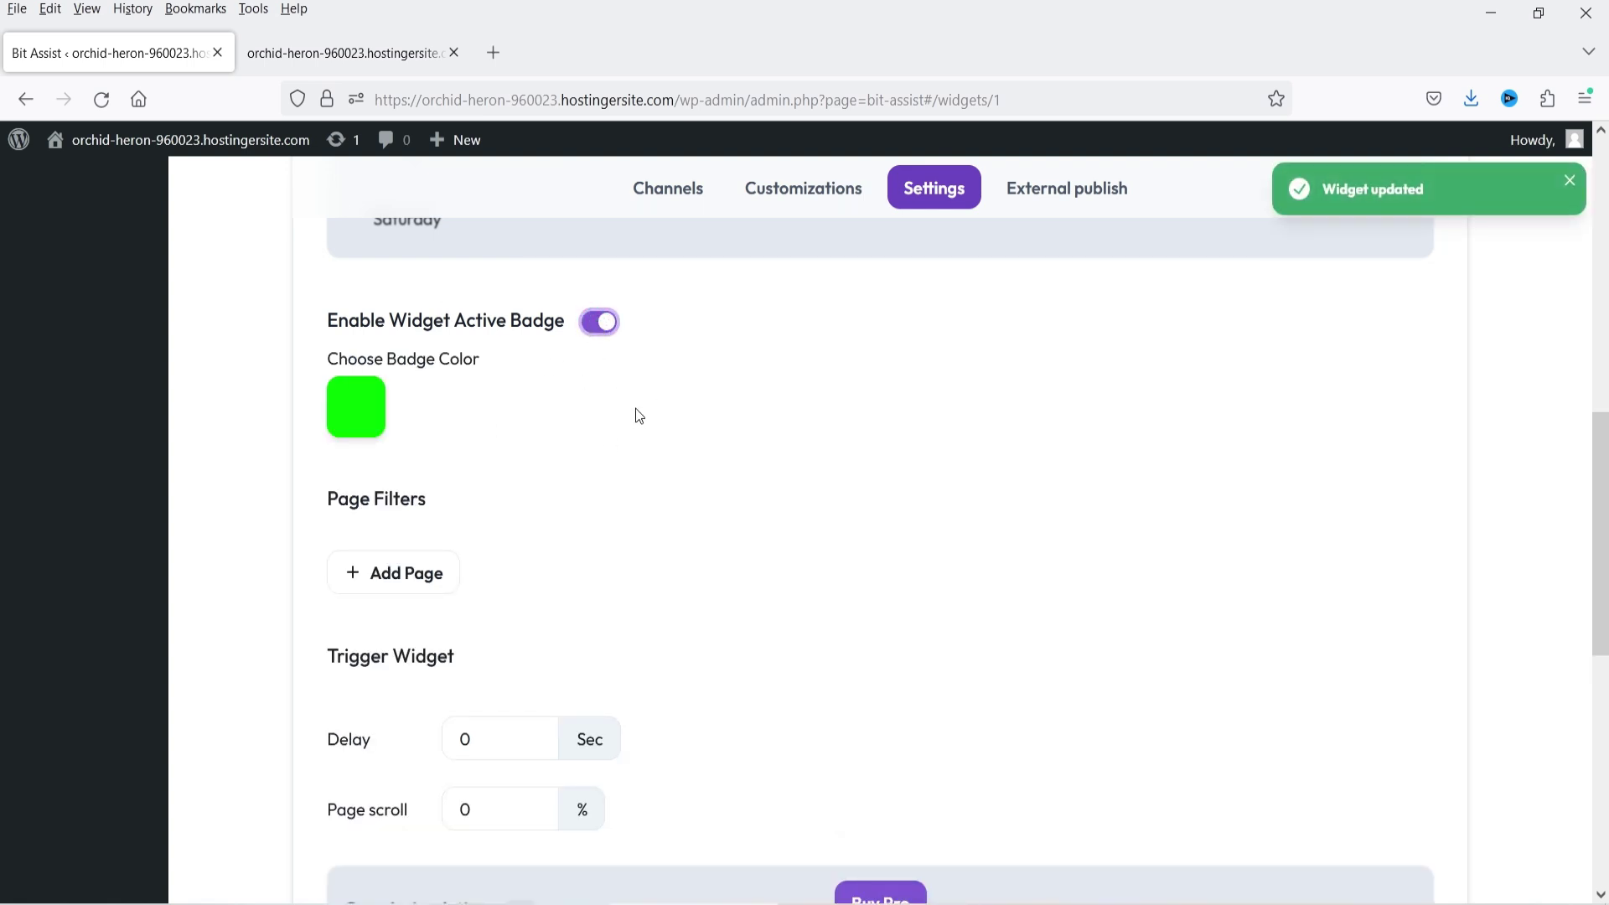
- Add a Page Filters row set to Show On, Pages that contain
scroll(736, 466, "down", 1)
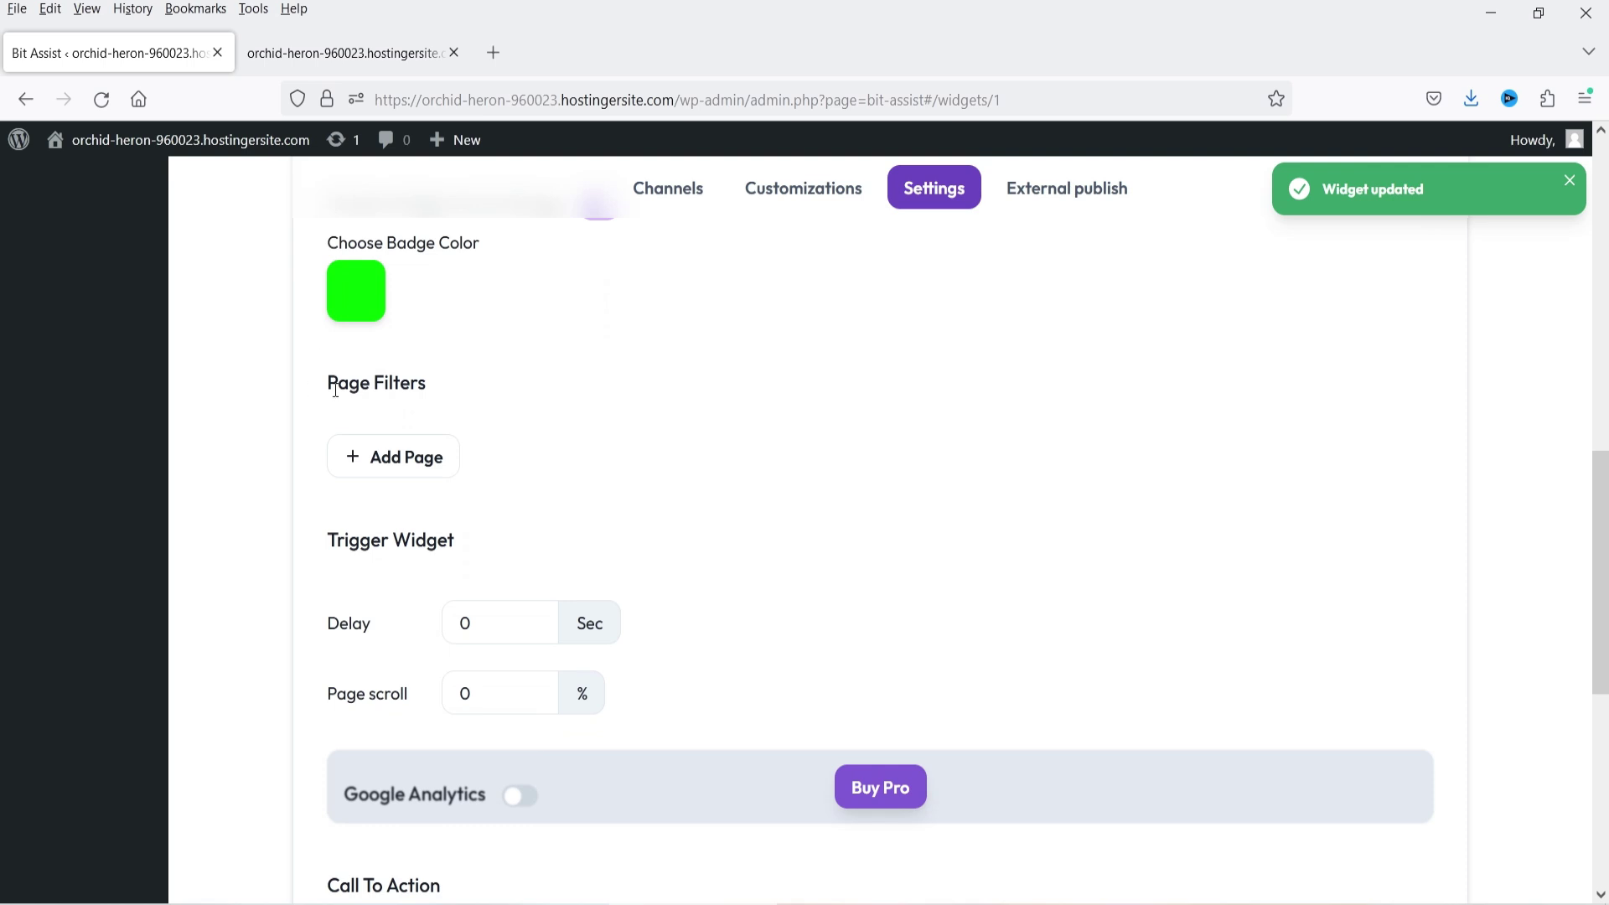
left_click(426, 466)
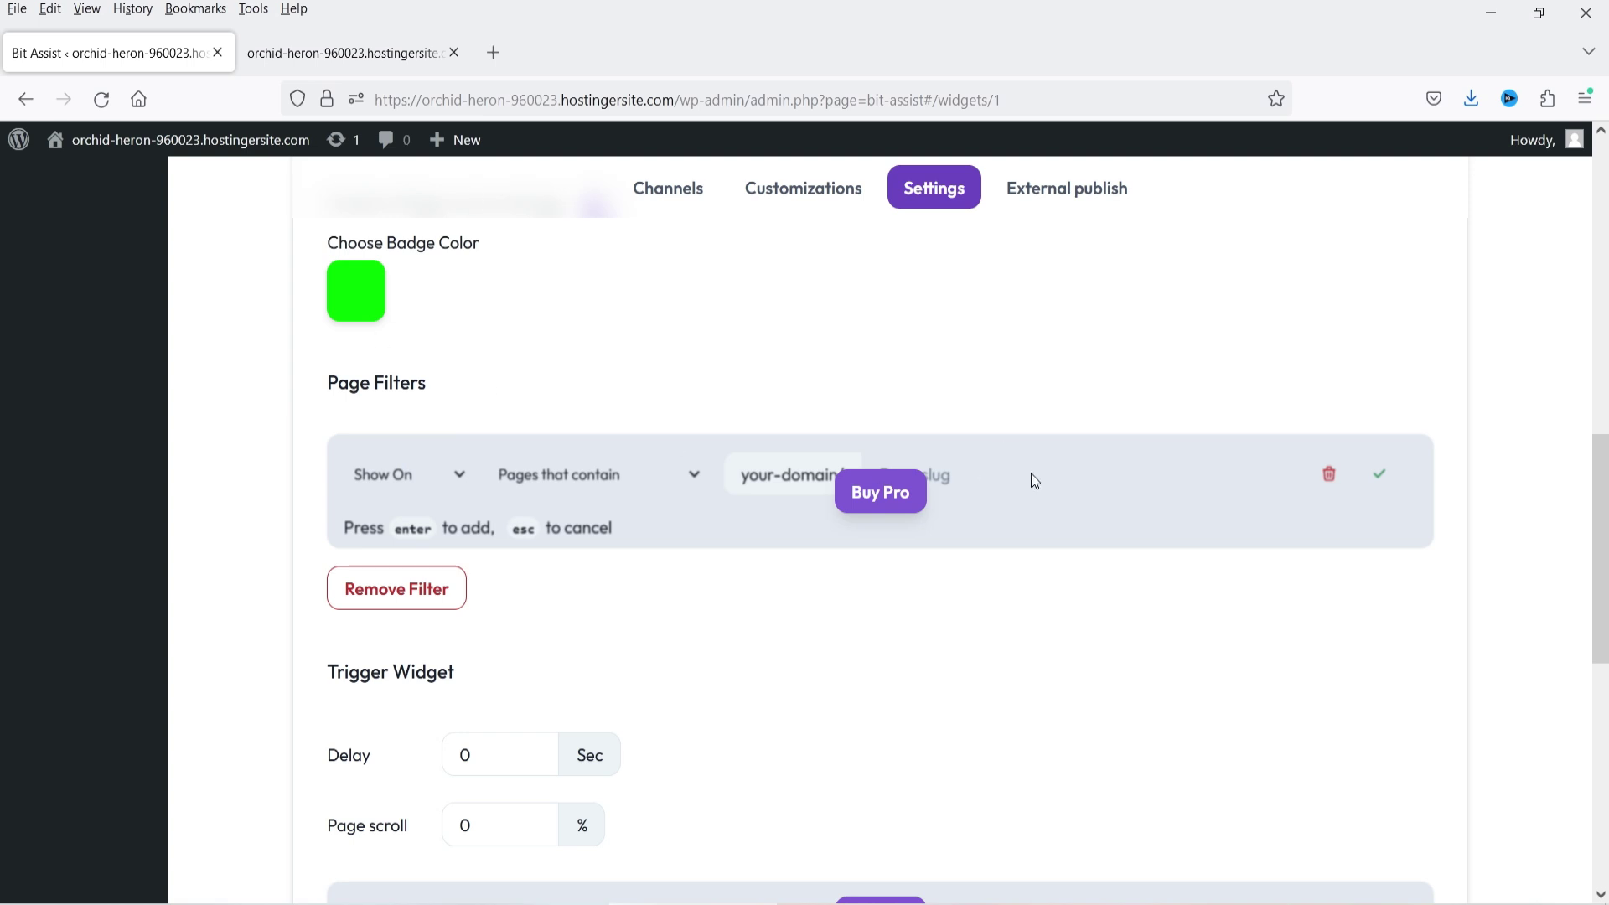
scroll(785, 485, "down", 6)
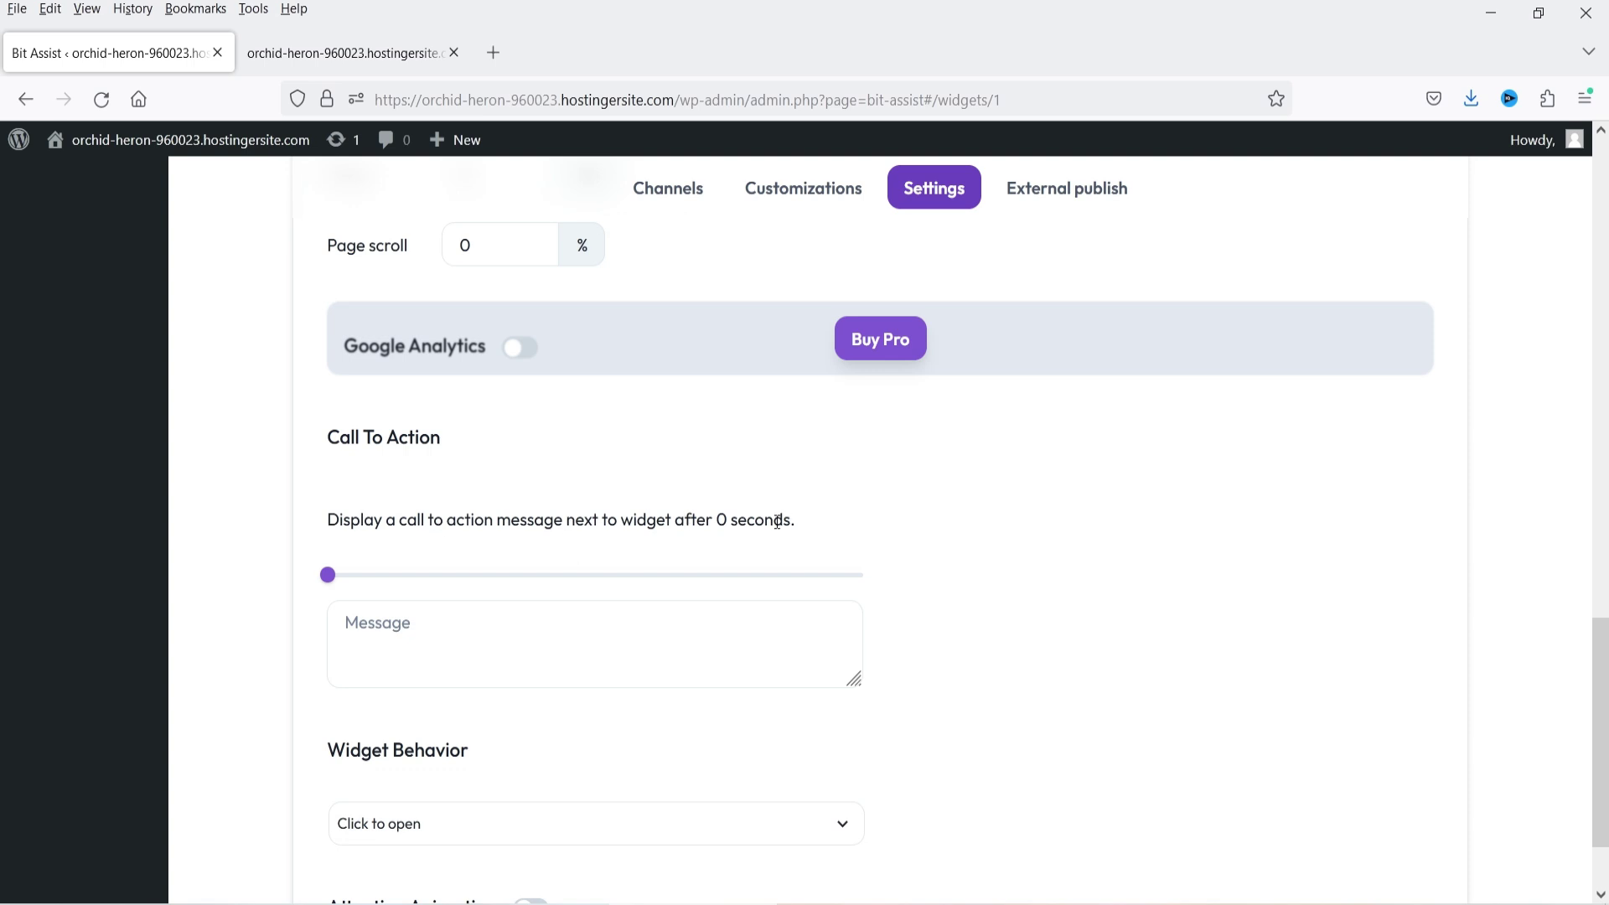
- Set the Call To Action delay to 2 seconds with the message 'Need help?'
left_click(339, 576)
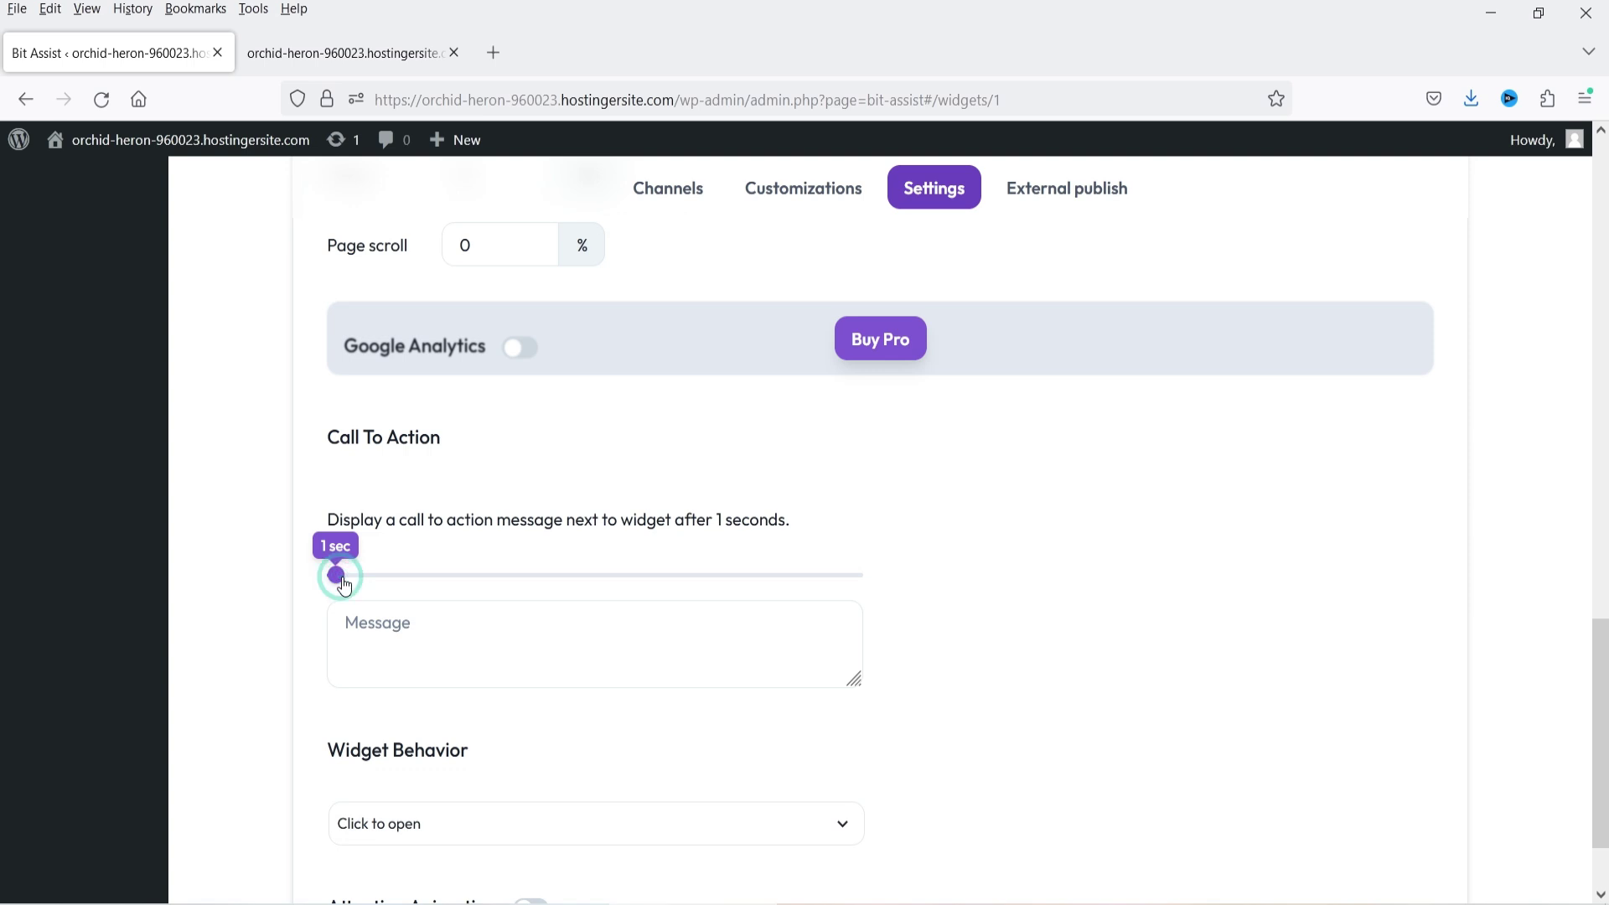
left_click(345, 577)
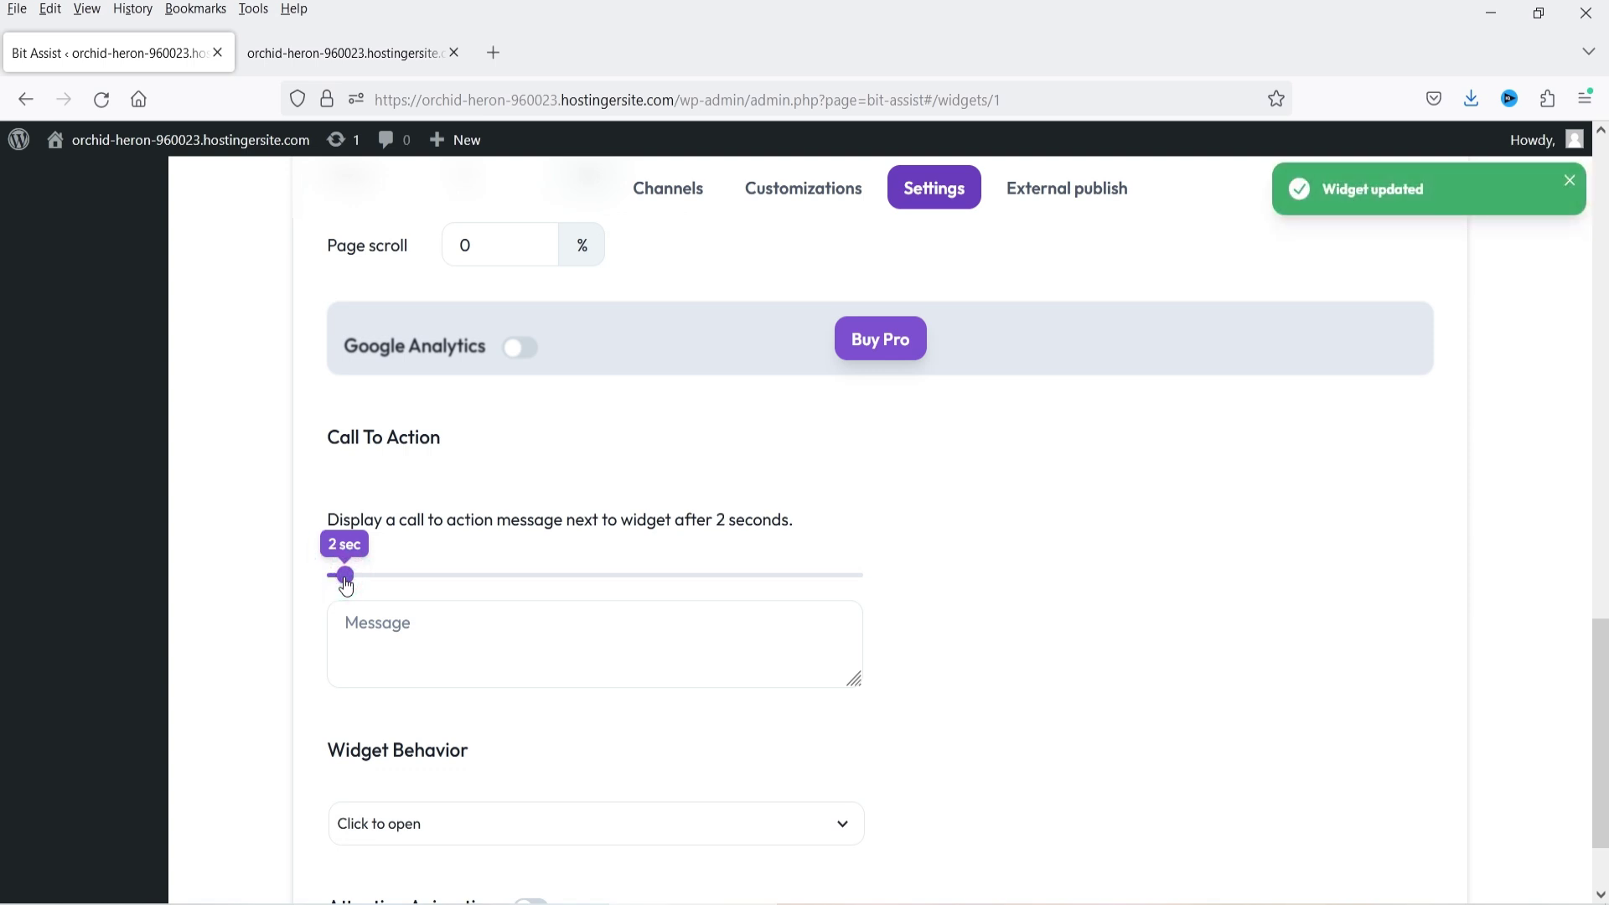
left_click(428, 640)
type("N")
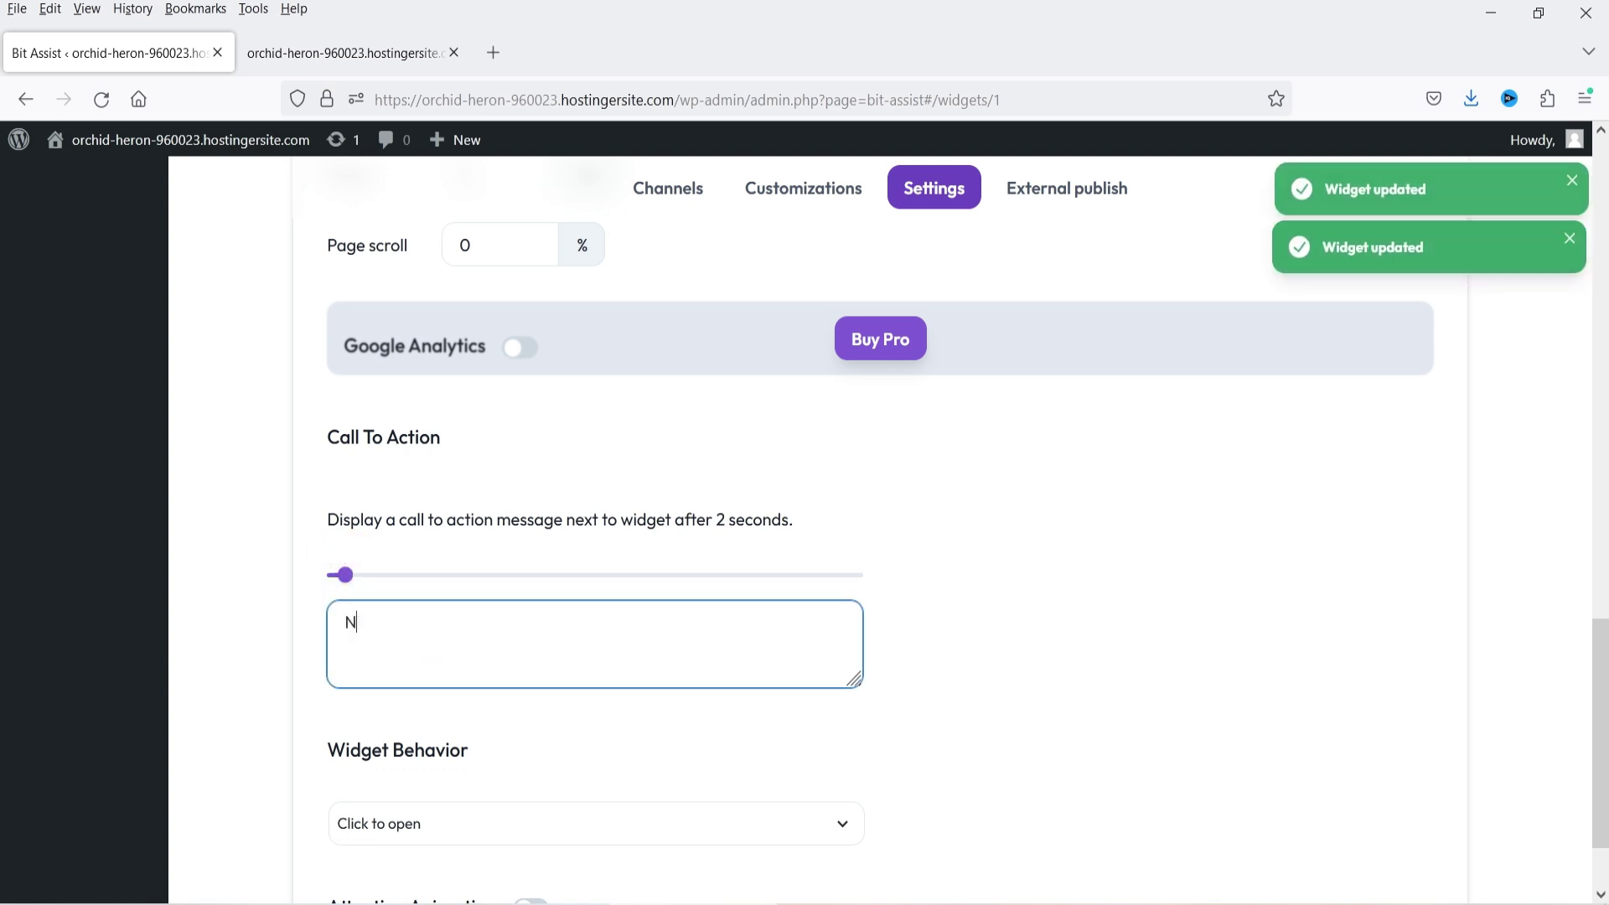
type("eed he")
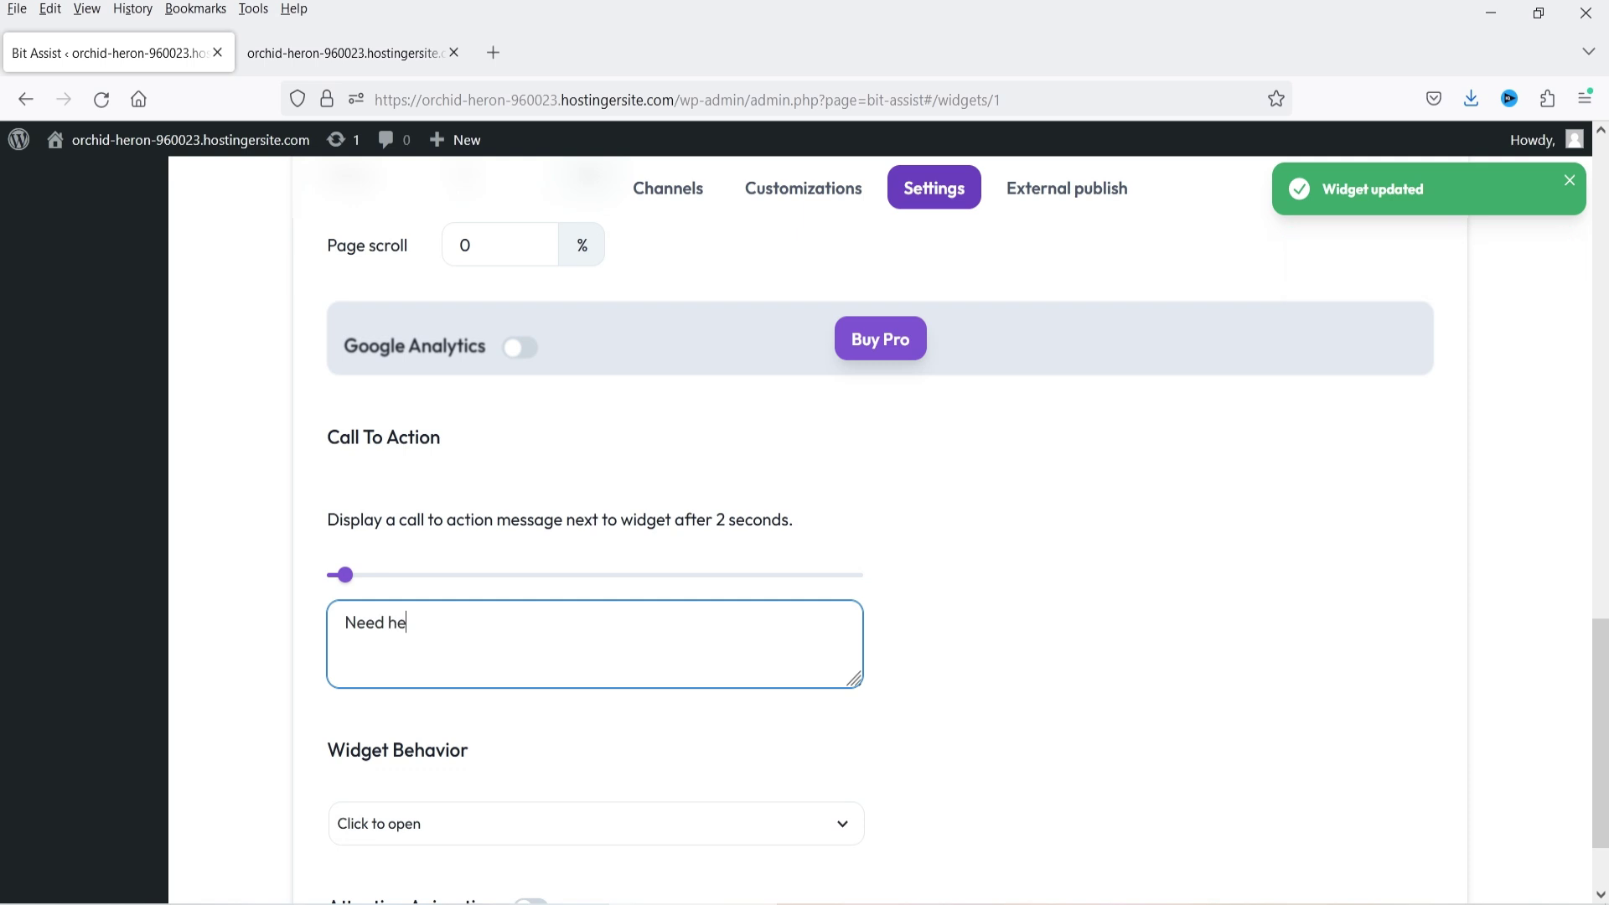
type("lp?")
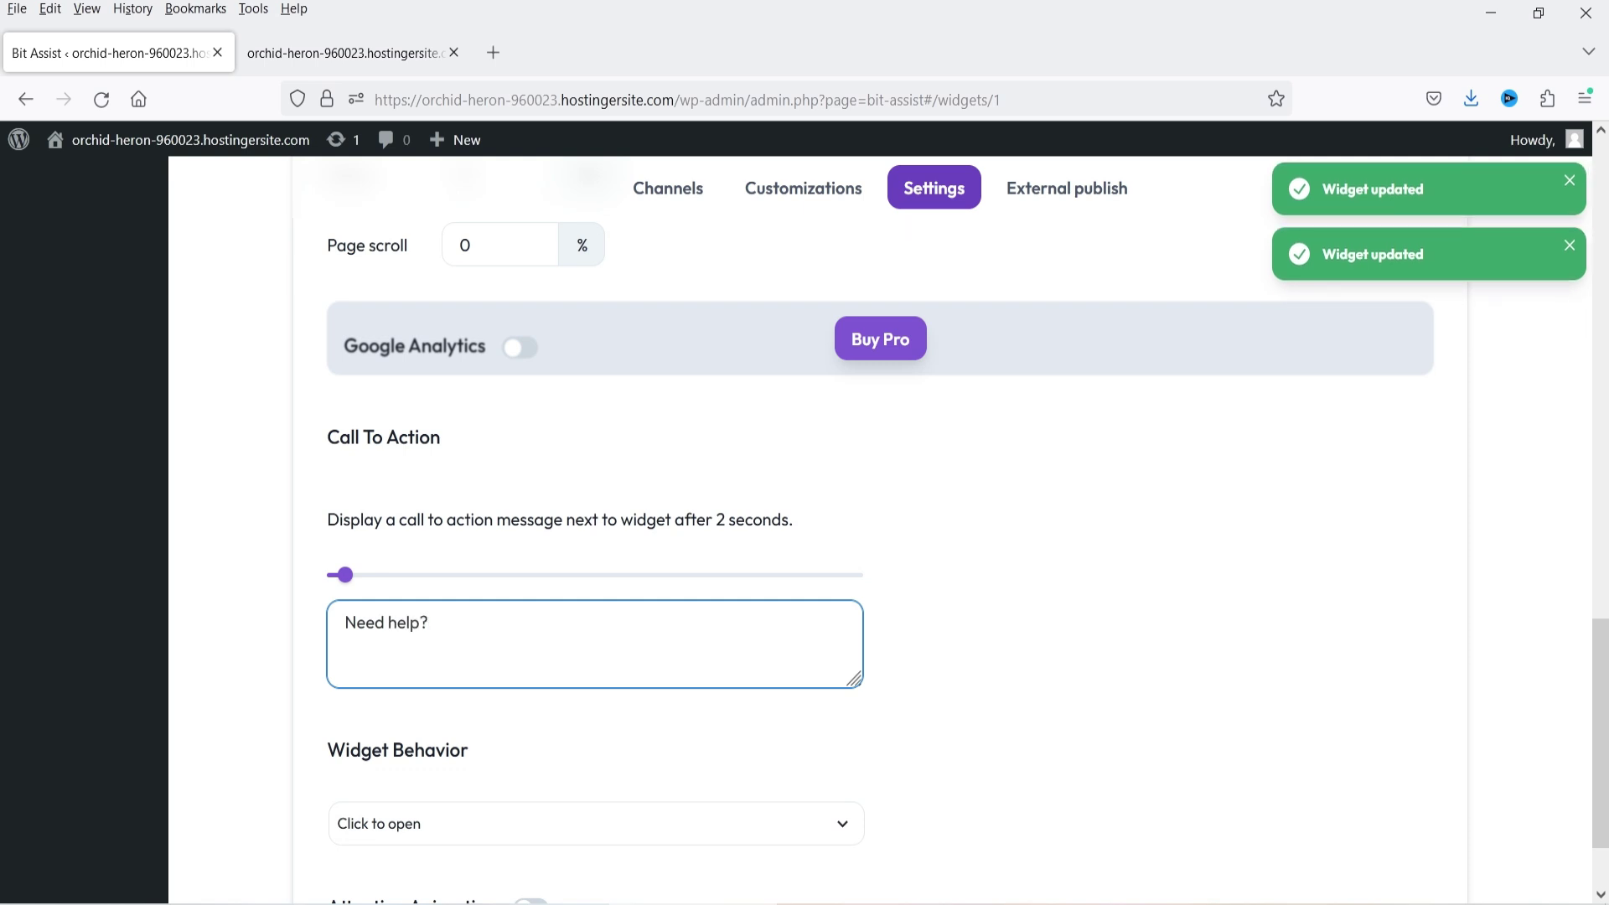
scroll(452, 595, "down", 2)
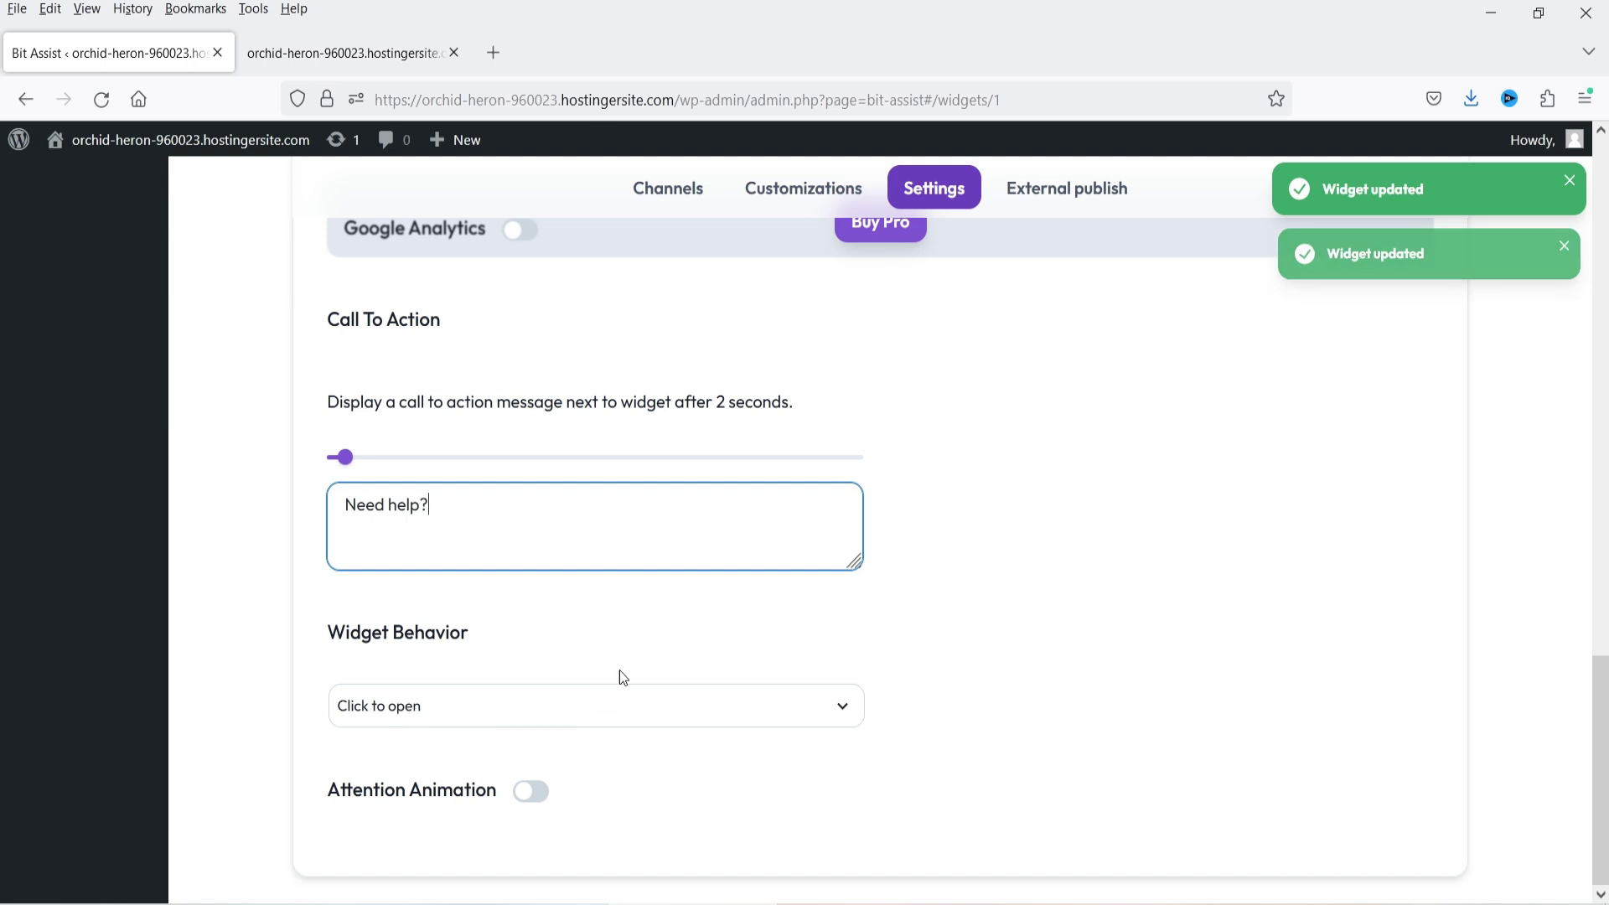
- Enable the Wiggle attention animation, then reload the Clothify shop to see the updated widget
left_click(533, 792)
scroll(973, 679, "down", 2)
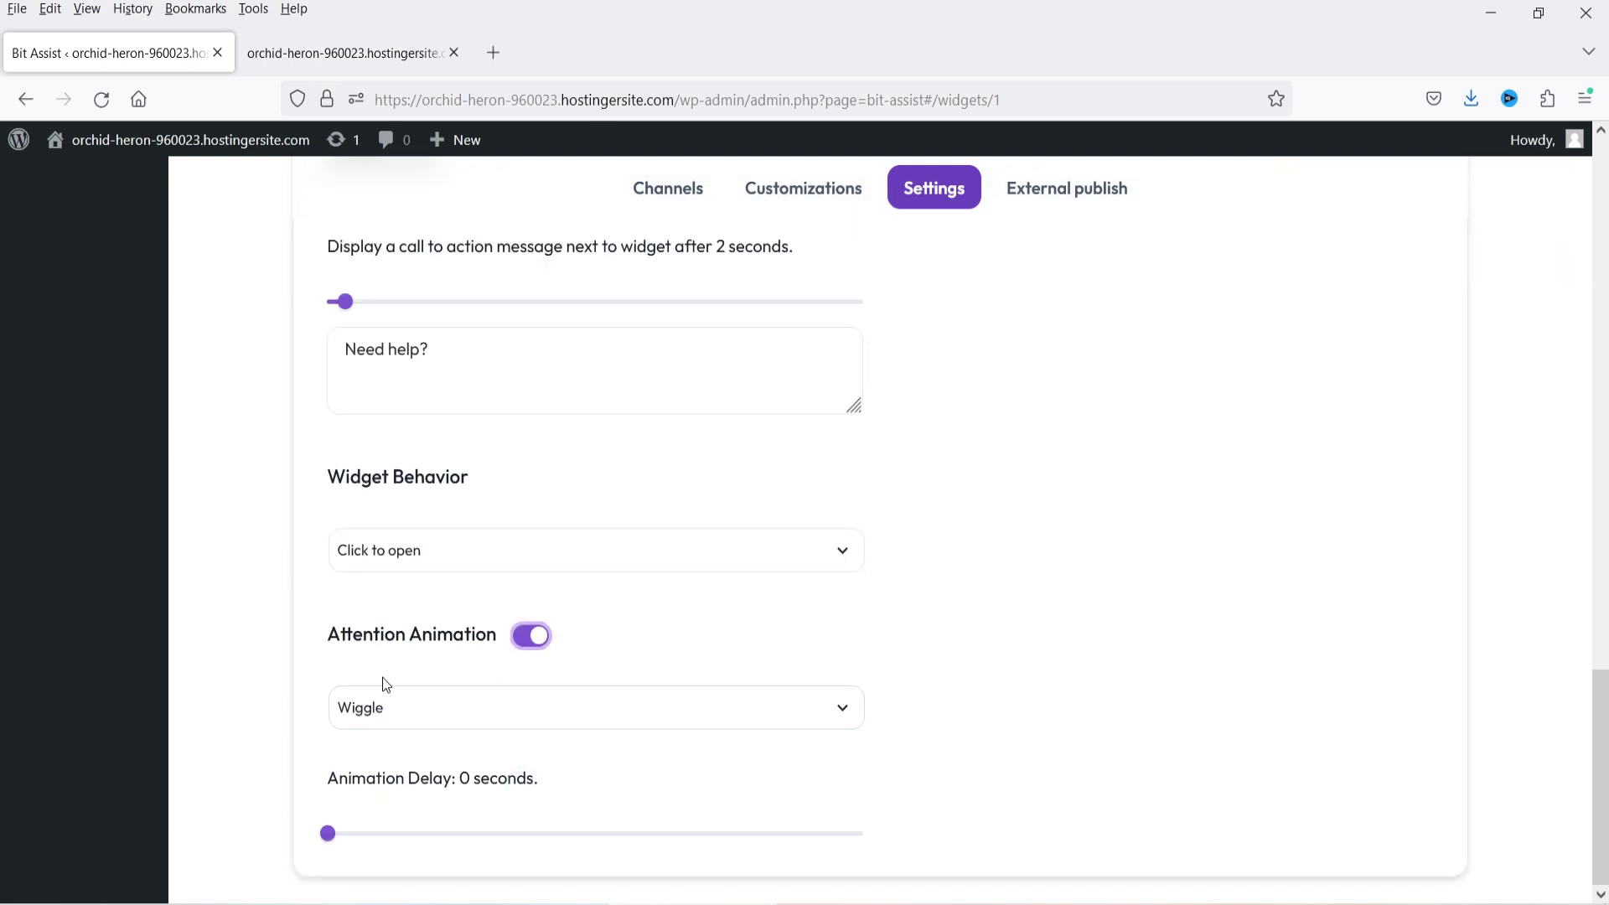
left_click(570, 712)
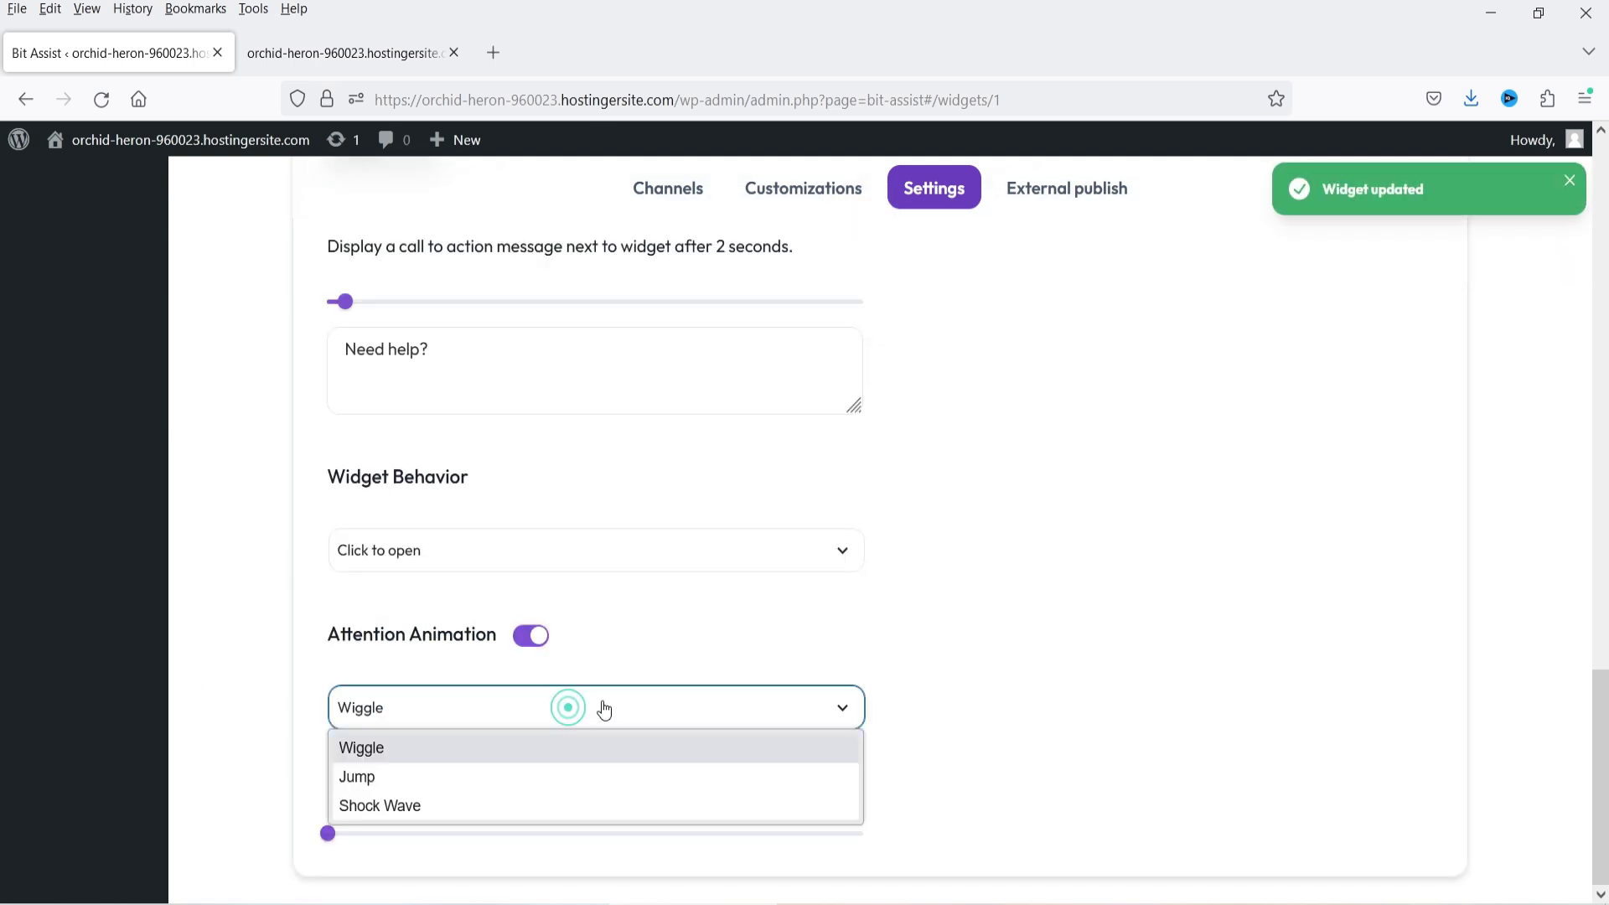
left_click(1178, 662)
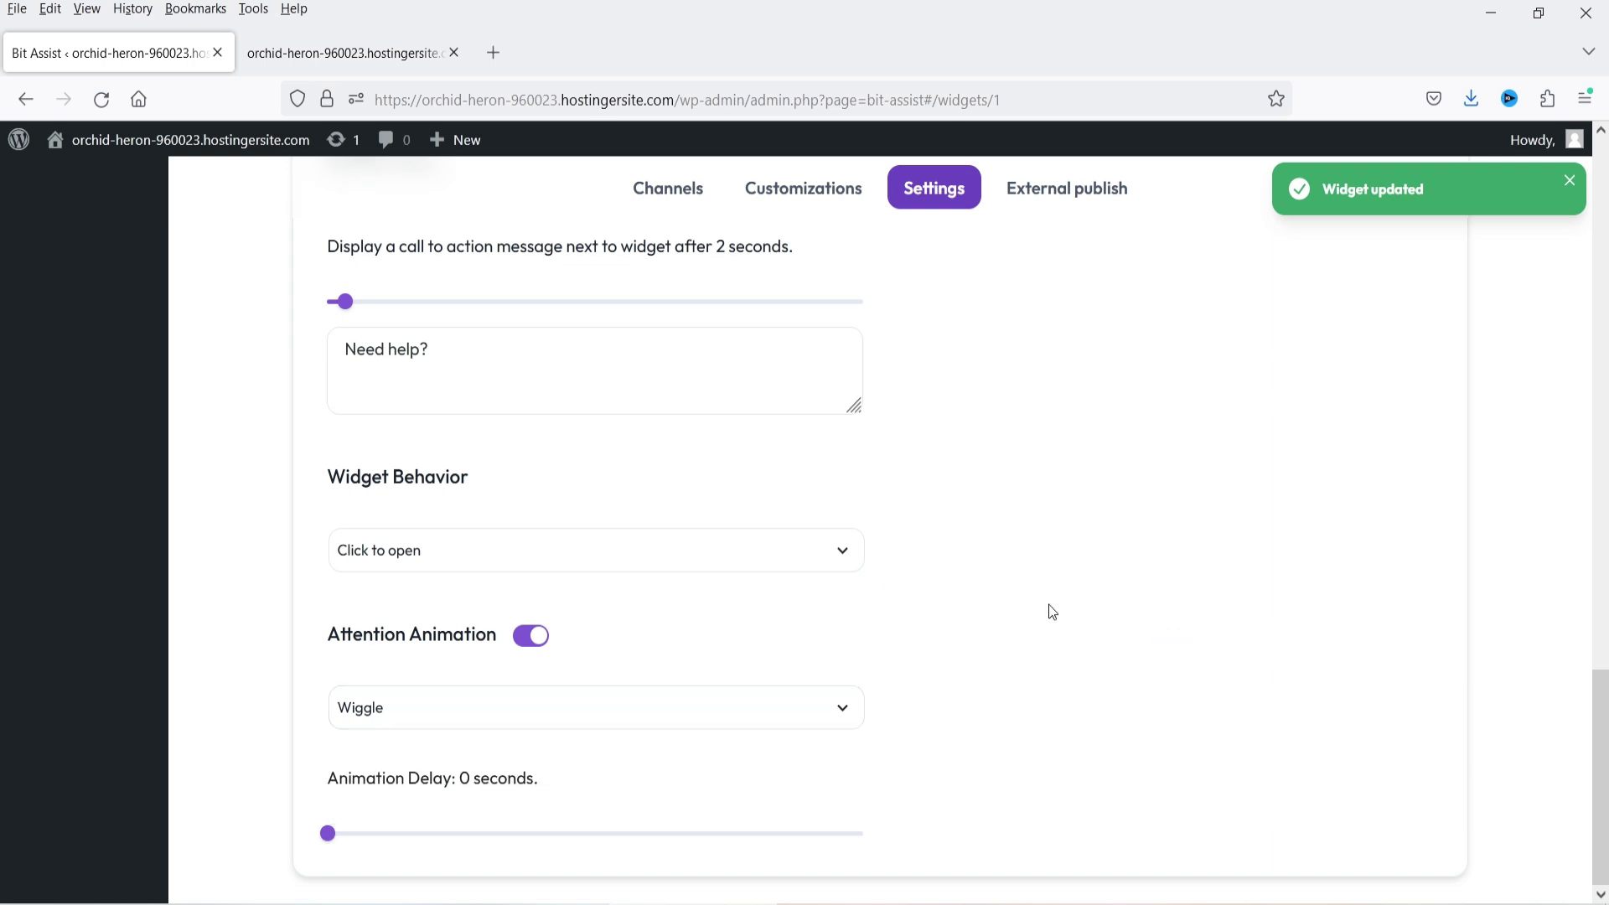
left_click(335, 52)
left_click(101, 99)
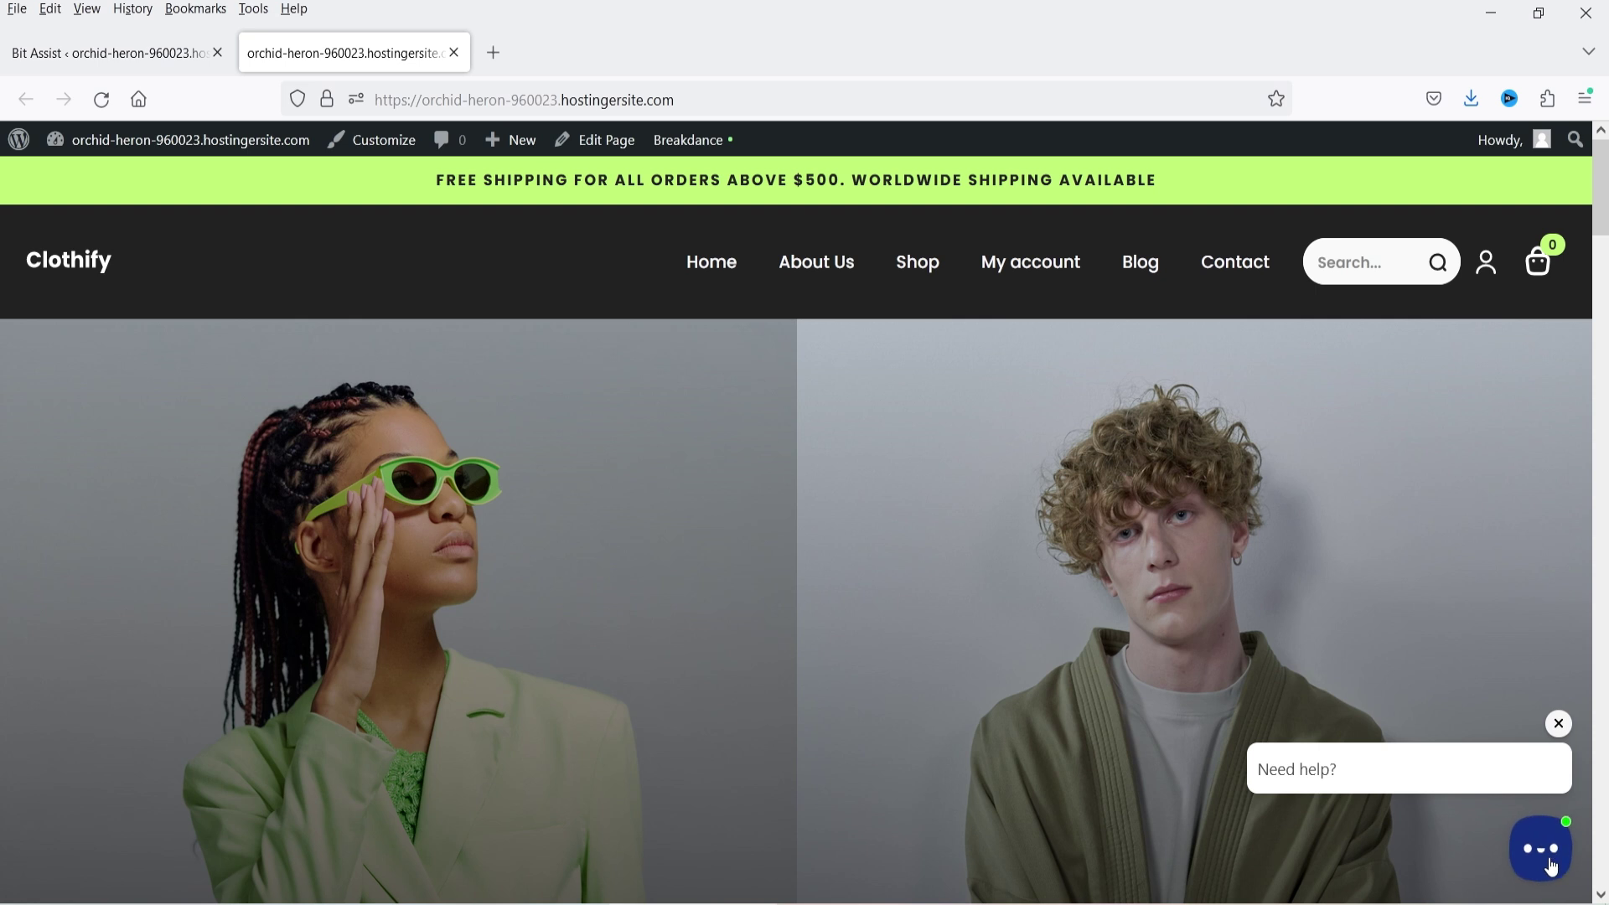
- Dismiss the 'Need help?' bubble, expand the widget's channels, then return to Bit Assist
left_click(1559, 724)
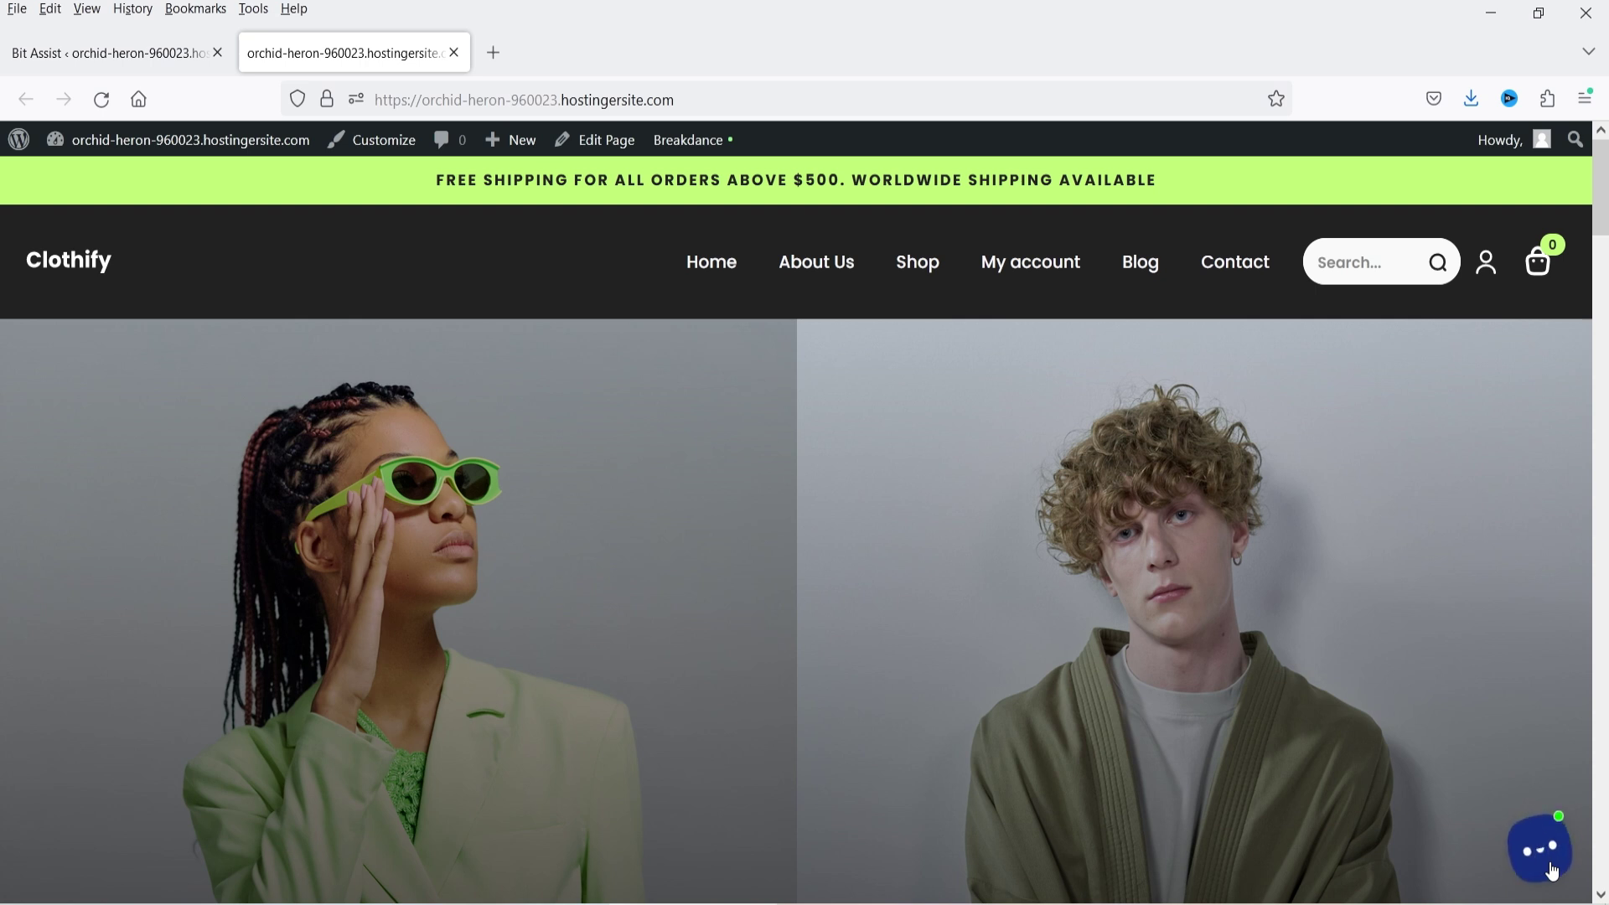
left_click(1551, 869)
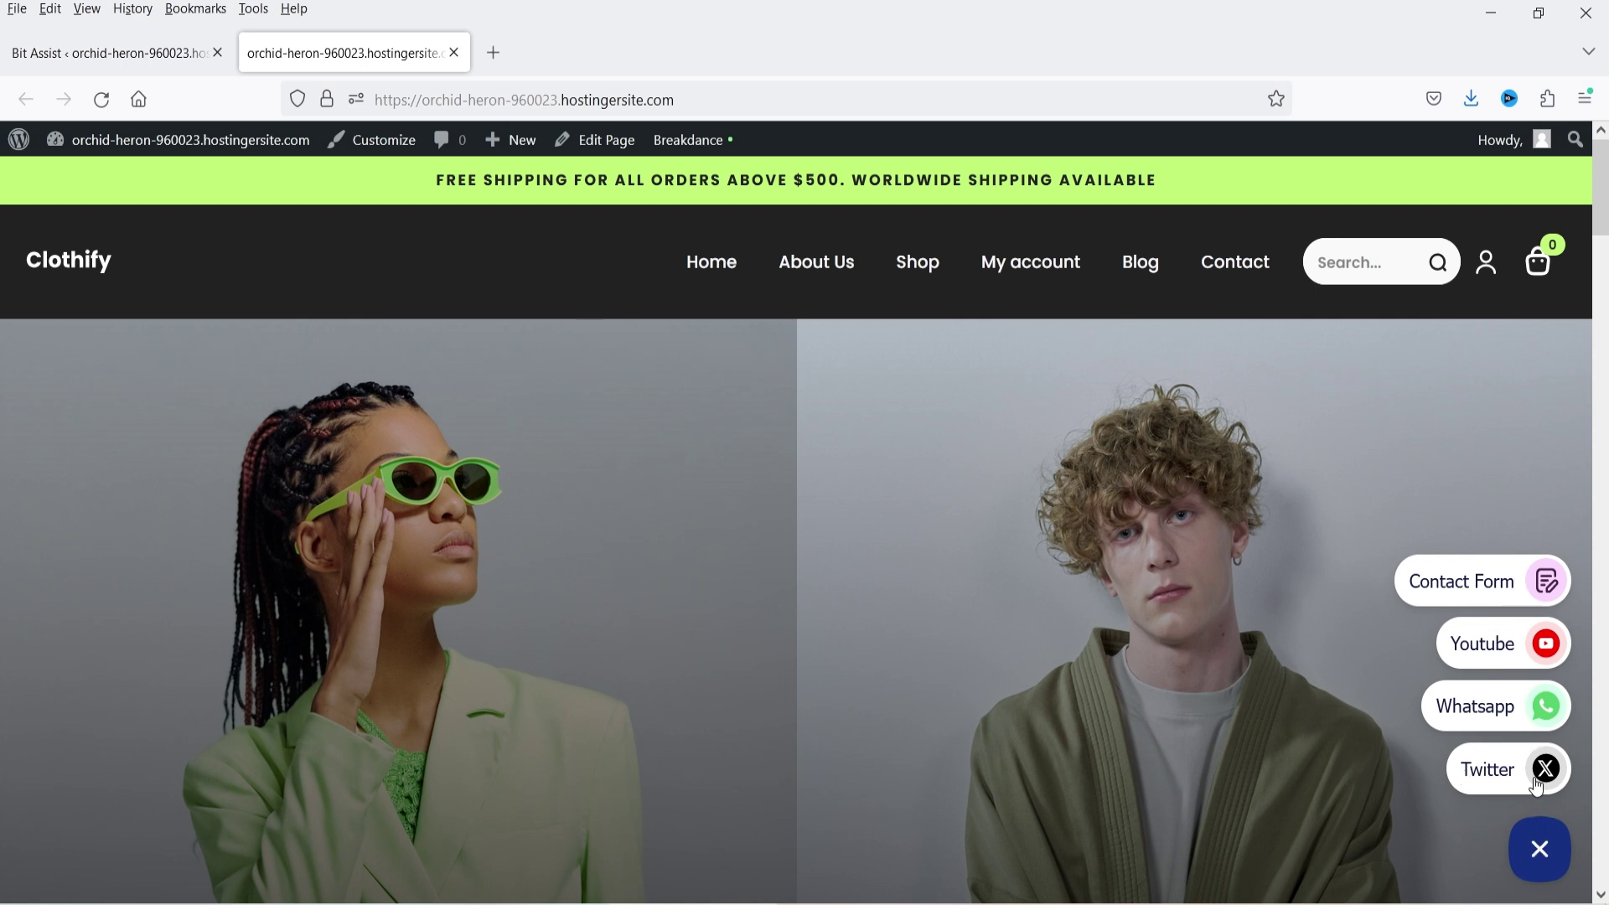
left_click(131, 53)
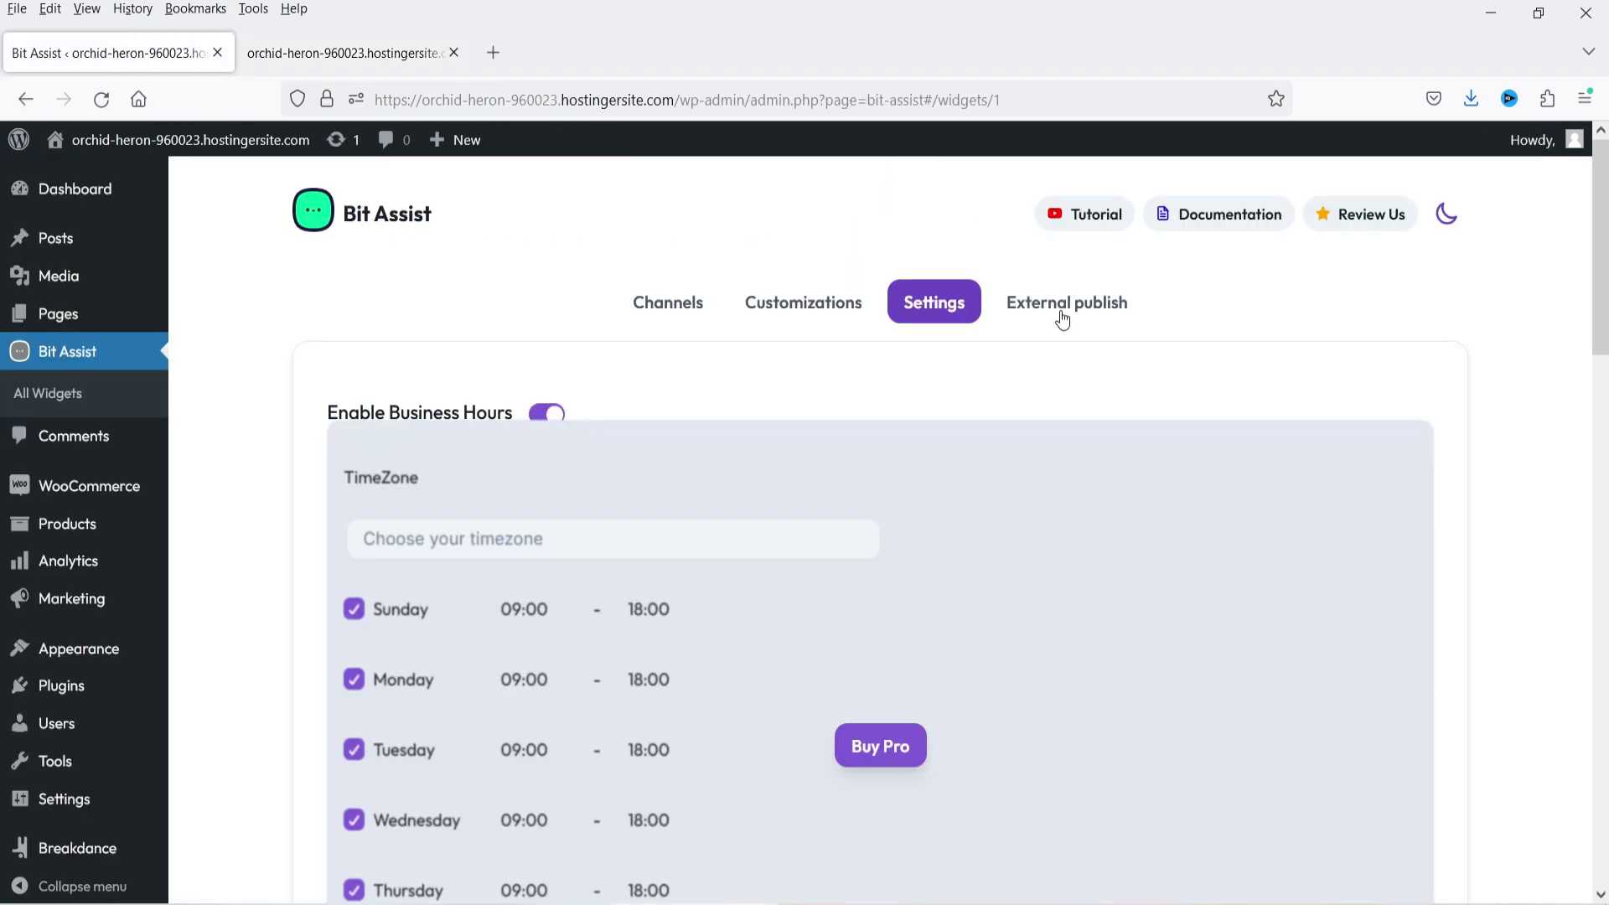
- Open External publish and review the Add Domain steps and embed script
left_click(1062, 304)
scroll(1433, 529, "down", 2)
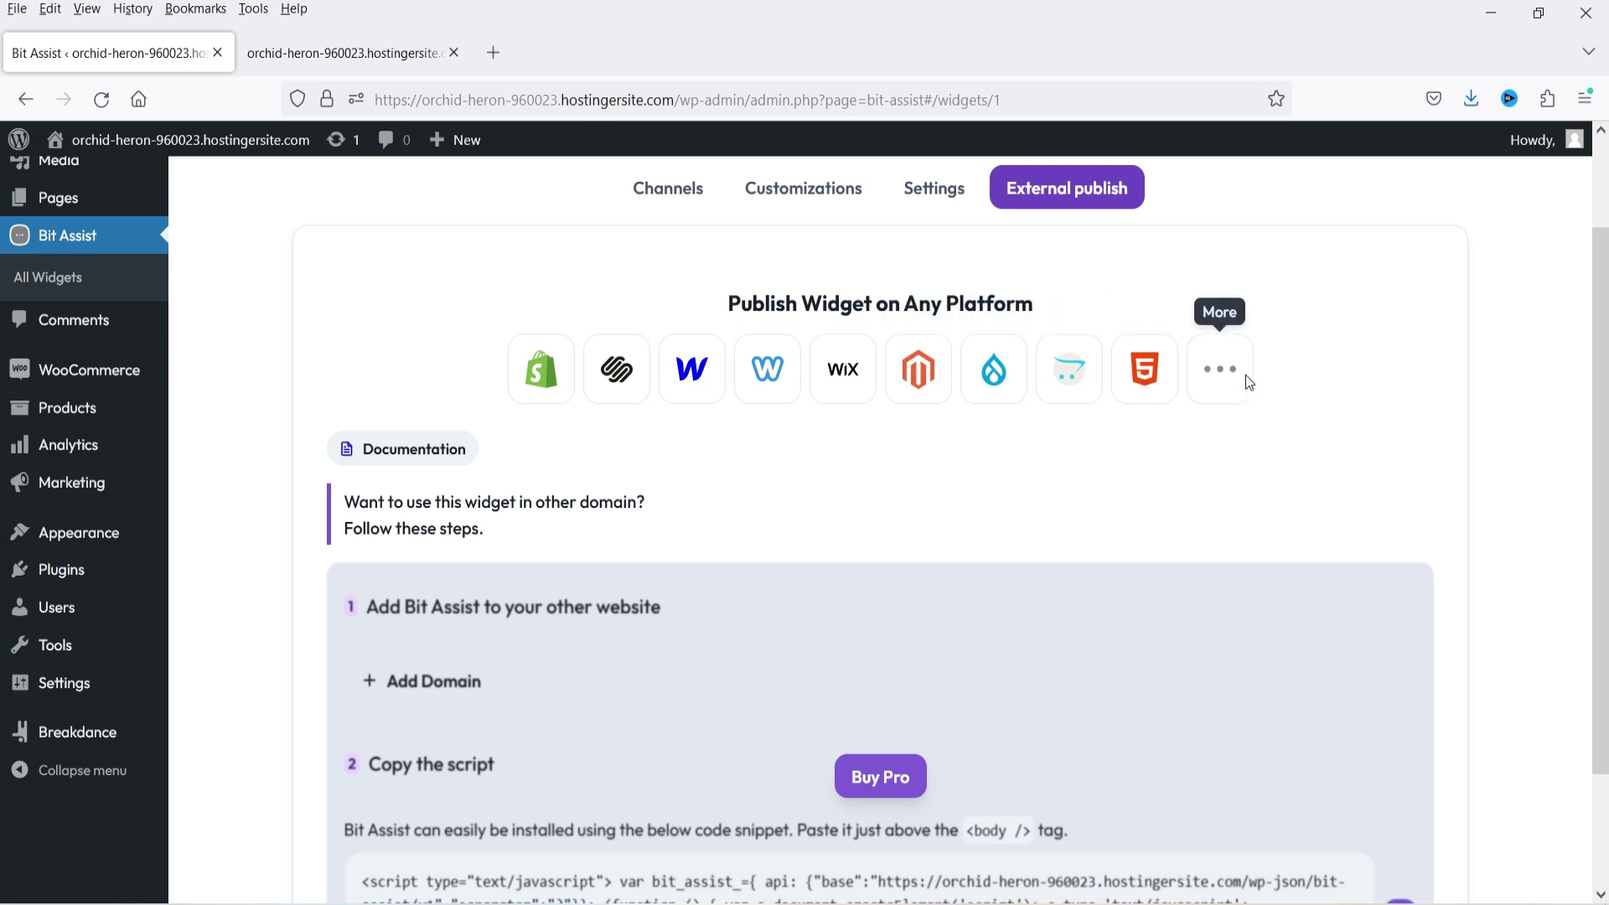
scroll(1295, 367, "down", 2)
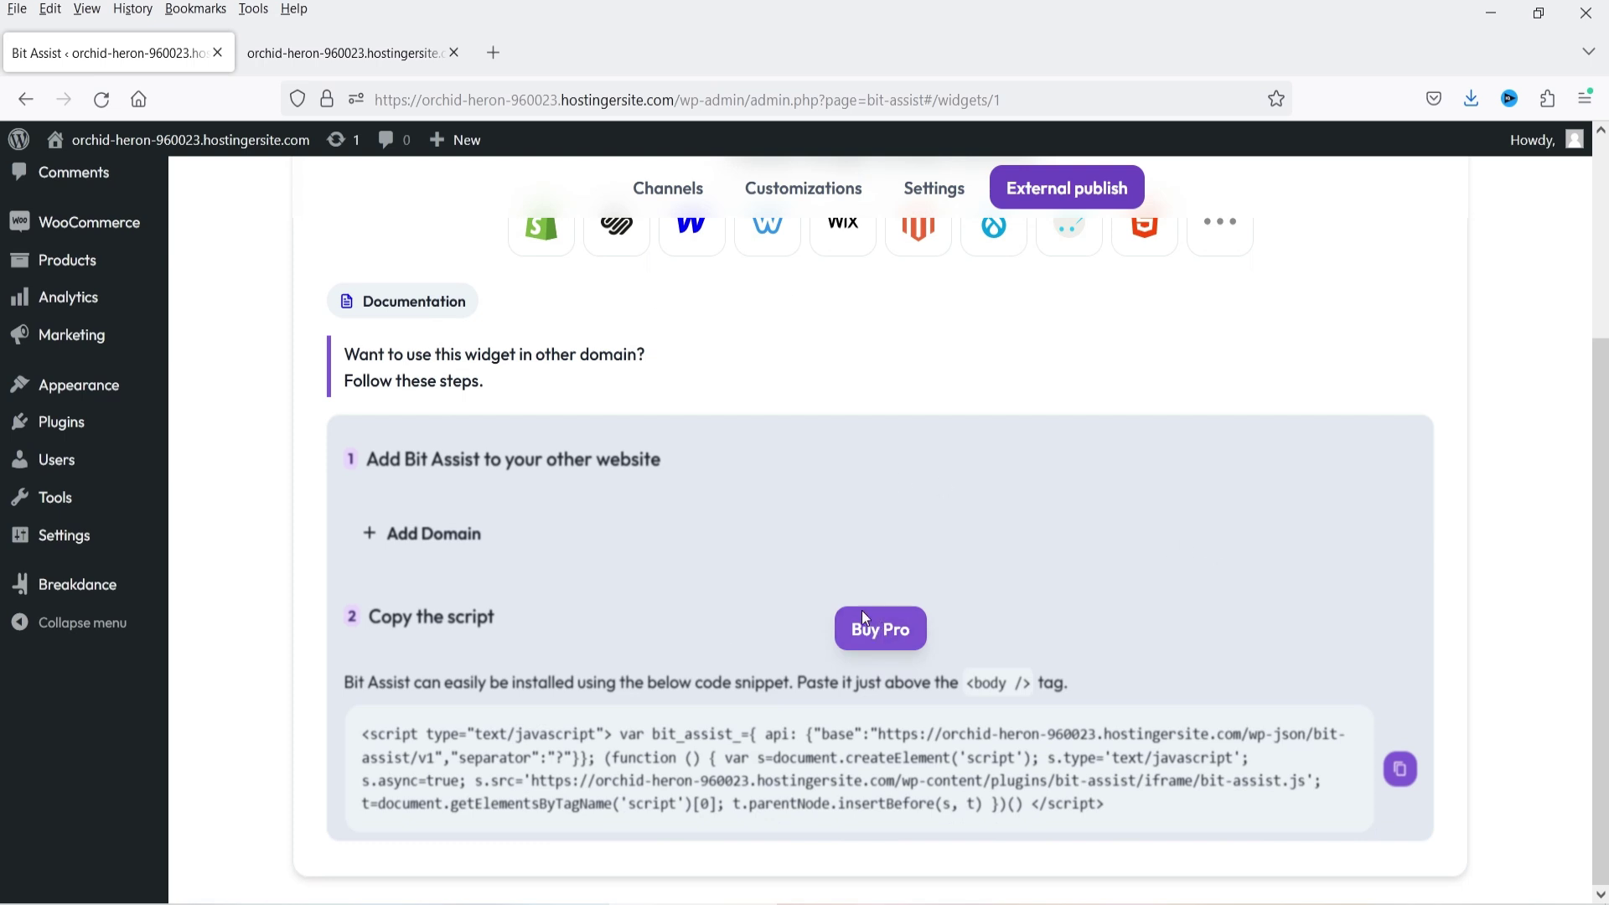
scroll(865, 637, "up", 3)
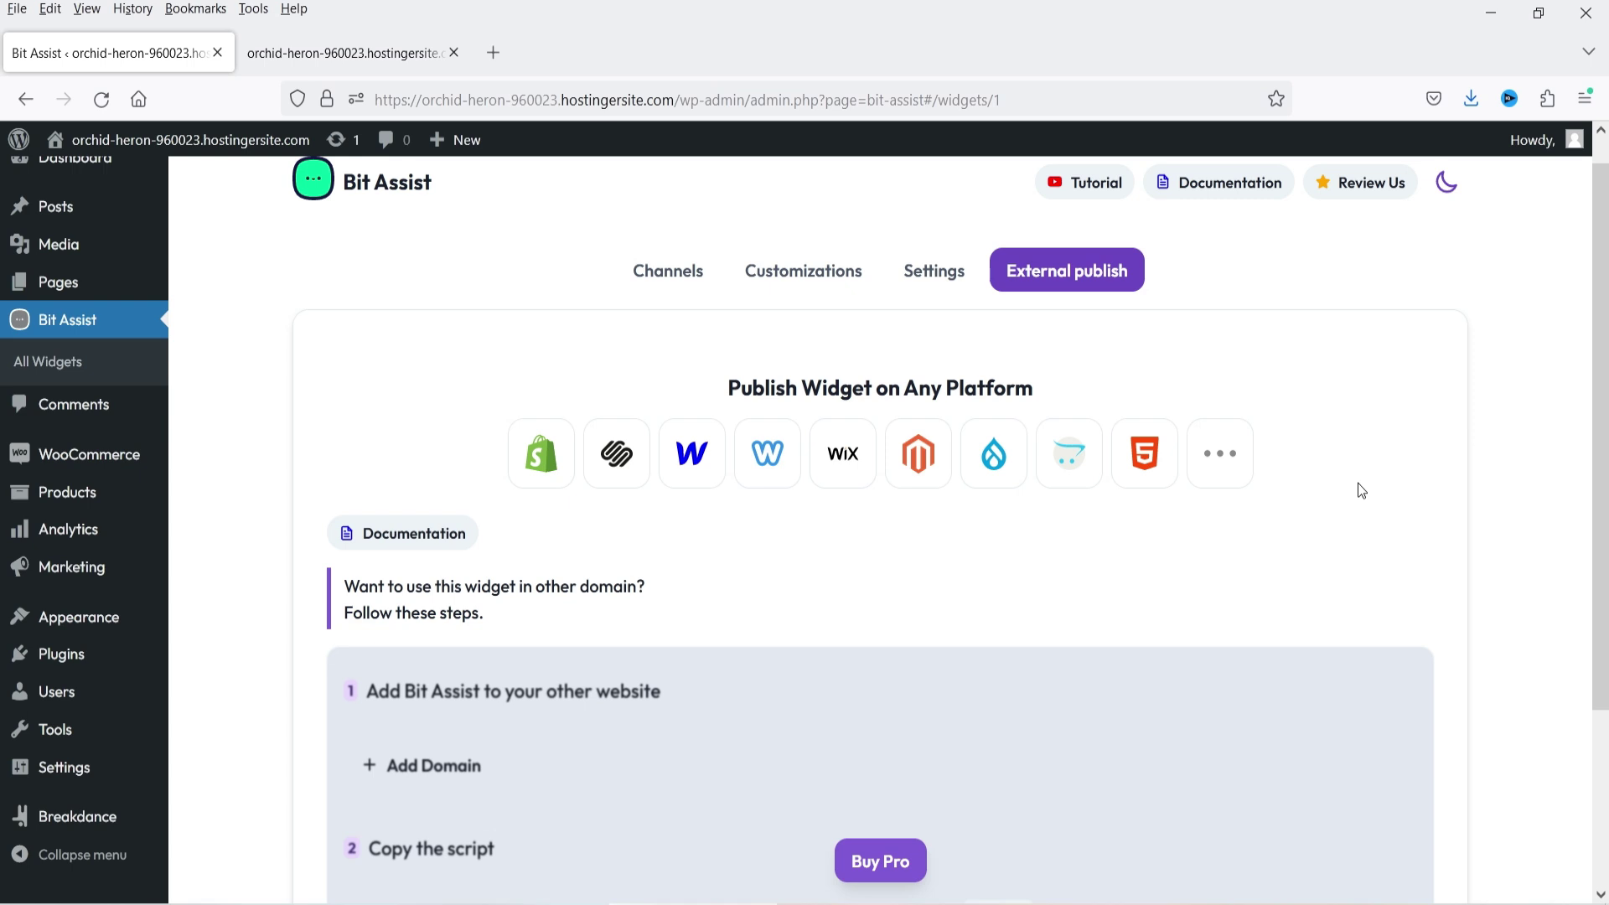
- Upload bit-assist-pro-1.0.4.zip as a new plugin and install it
mouse_move(59, 658)
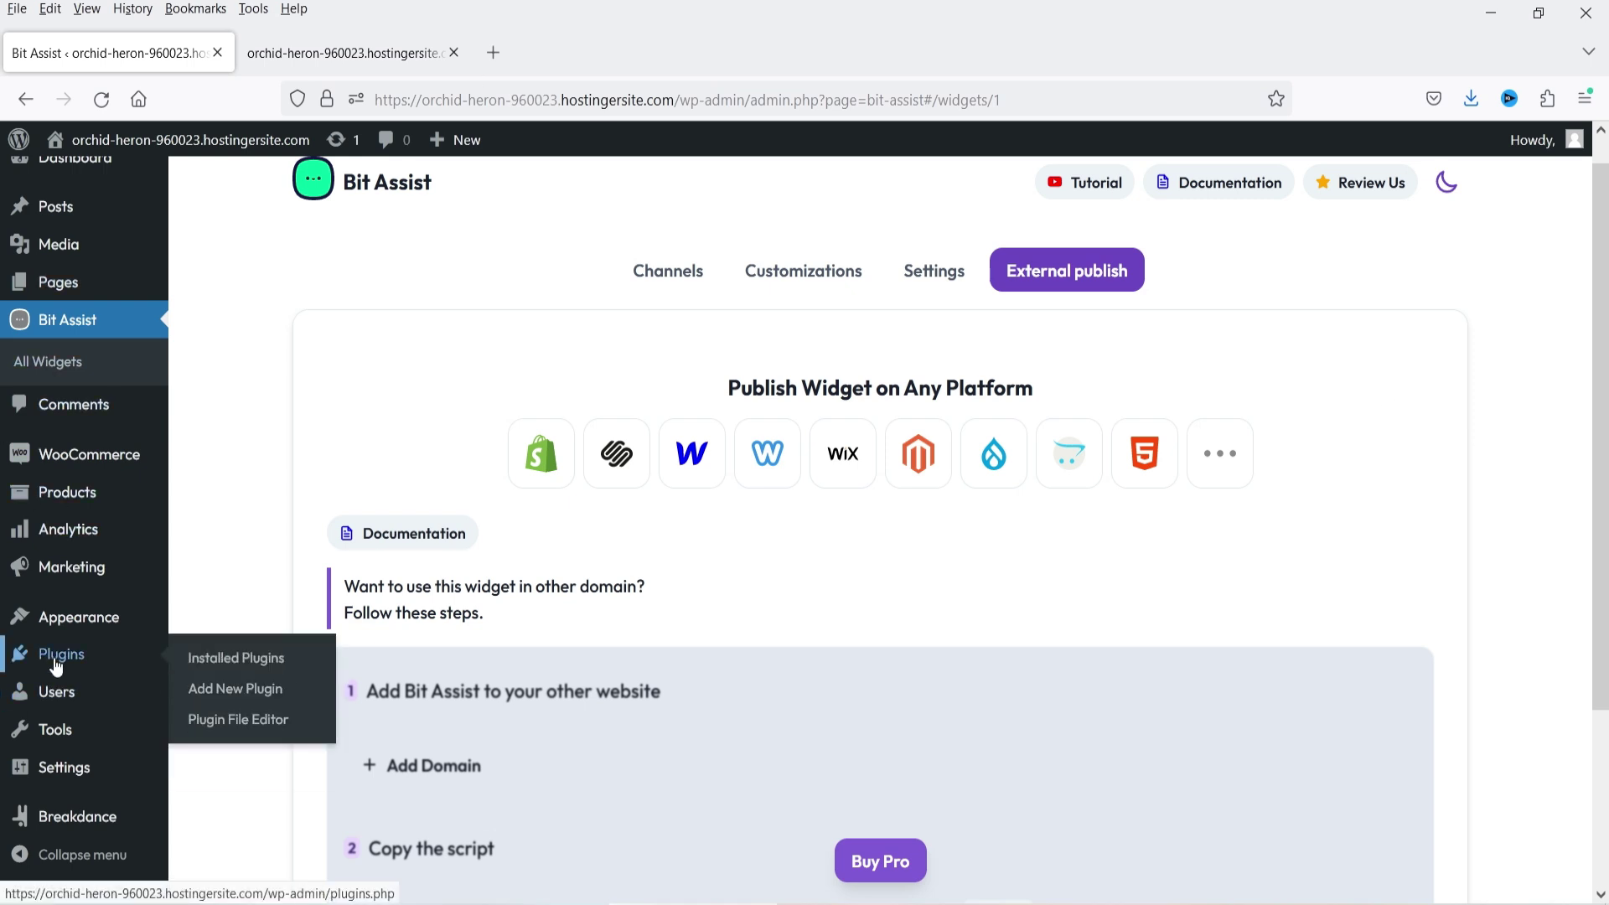
left_click(262, 696)
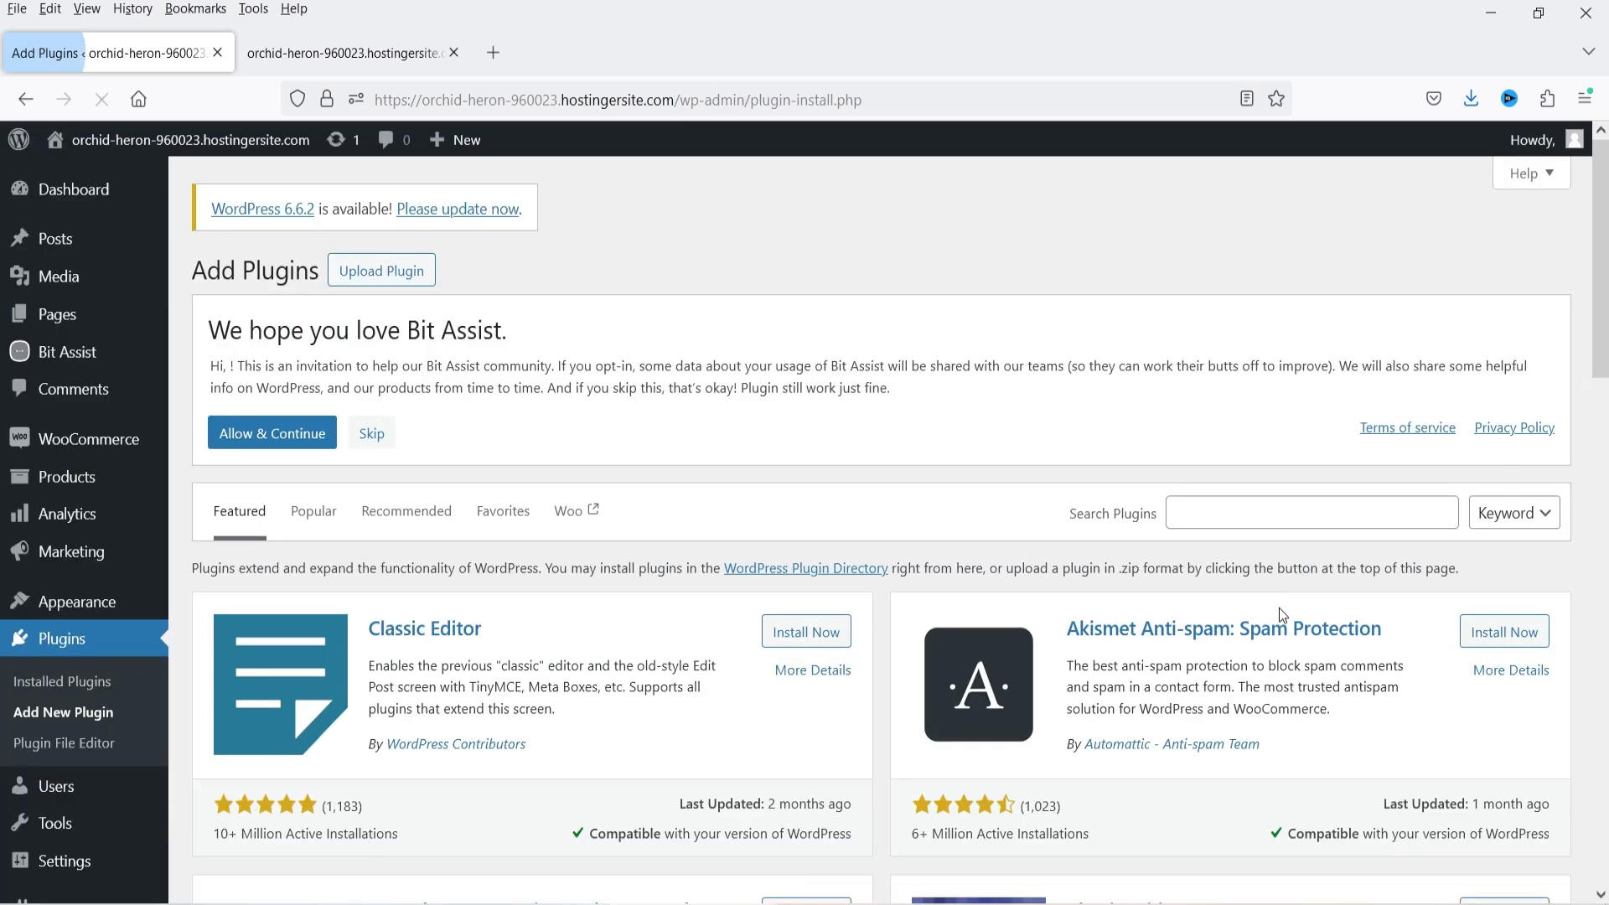
left_click(371, 279)
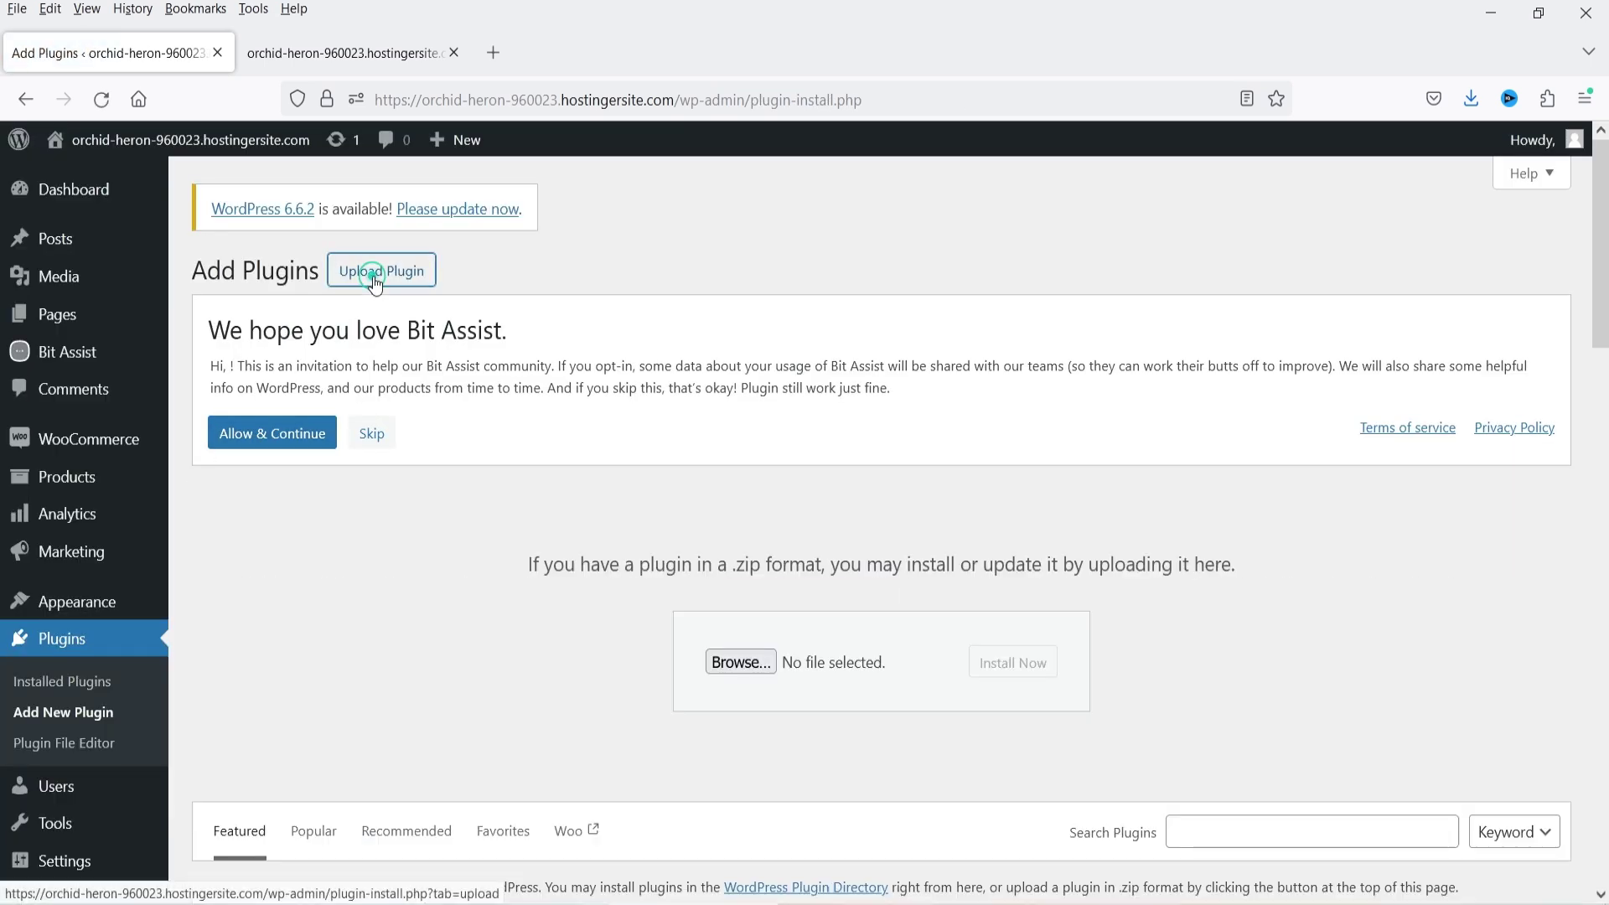
left_click(757, 671)
double_click(525, 202)
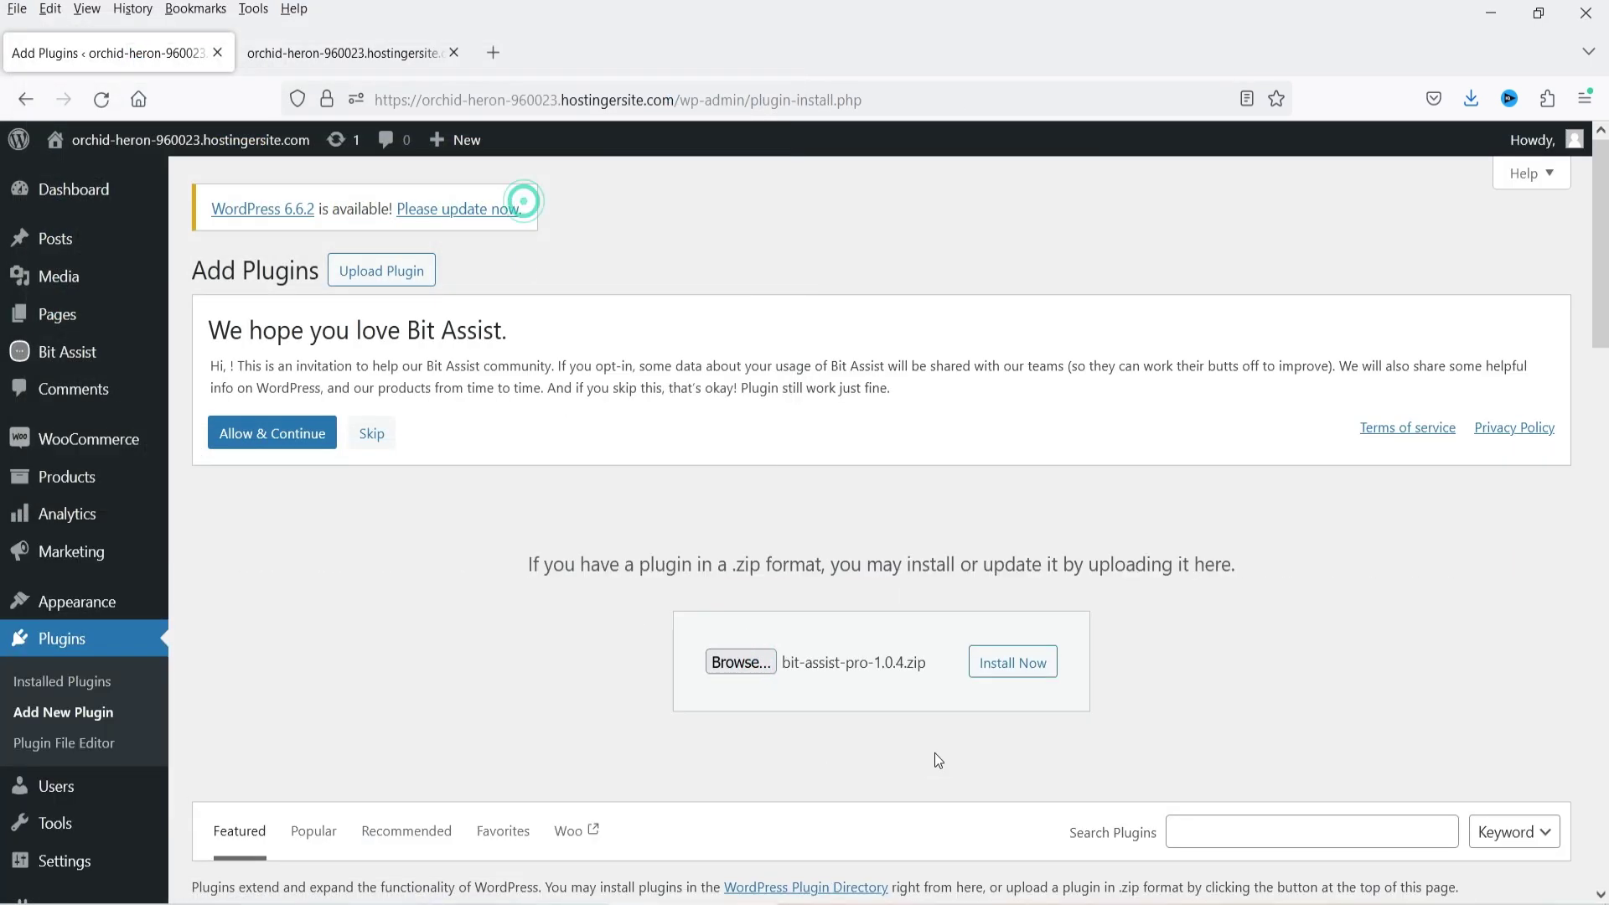
left_click(1013, 663)
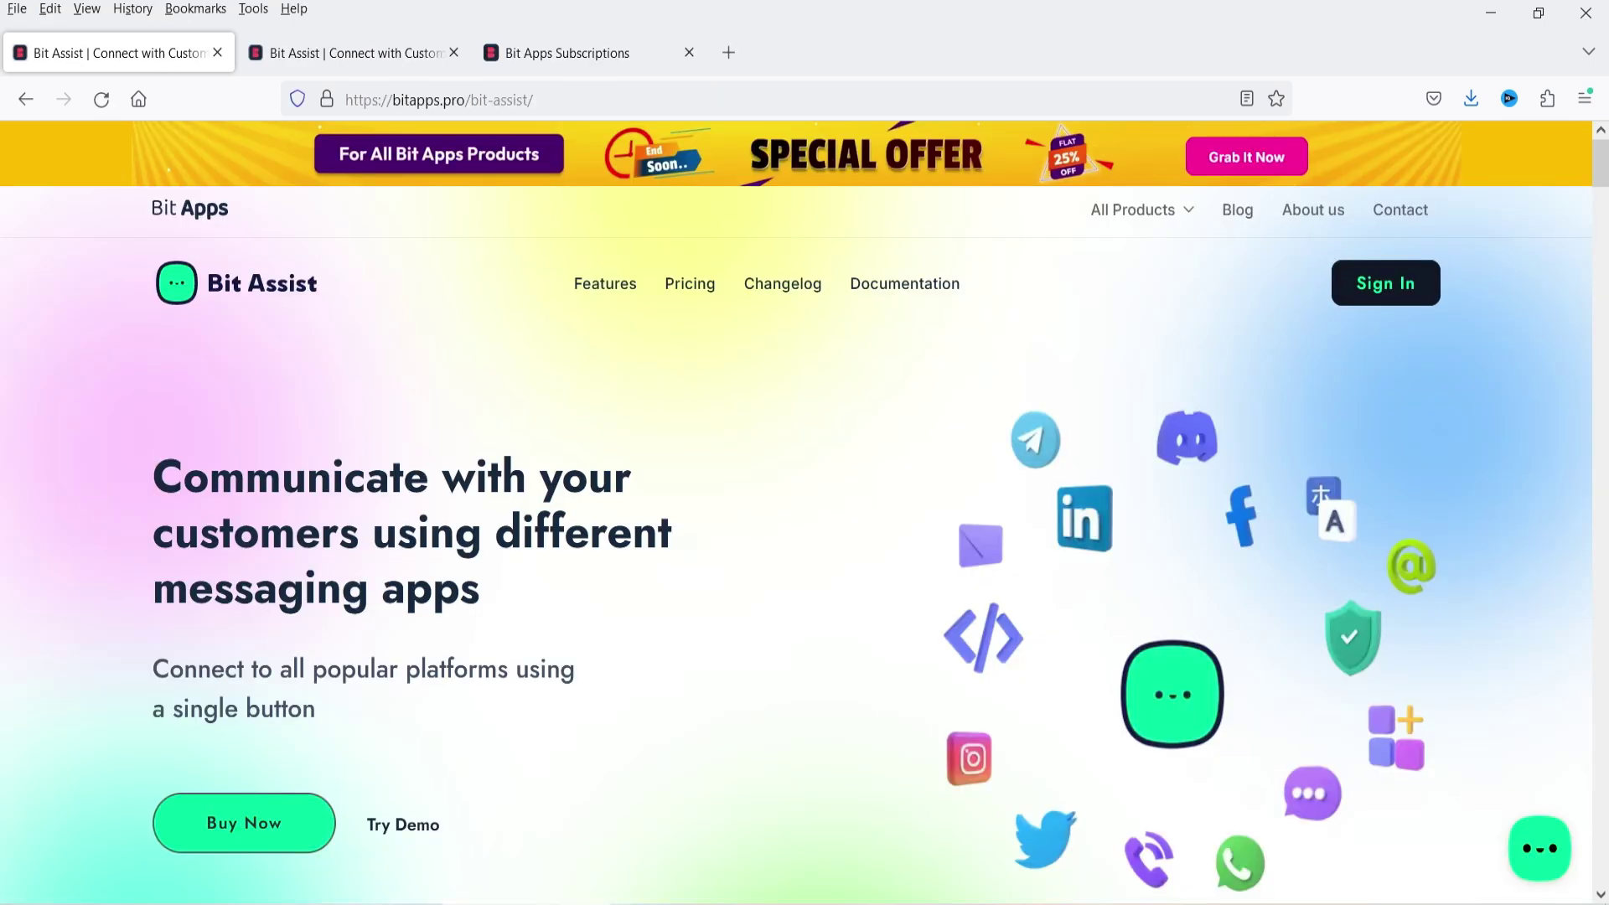
scroll(187, 422, "down", 10)
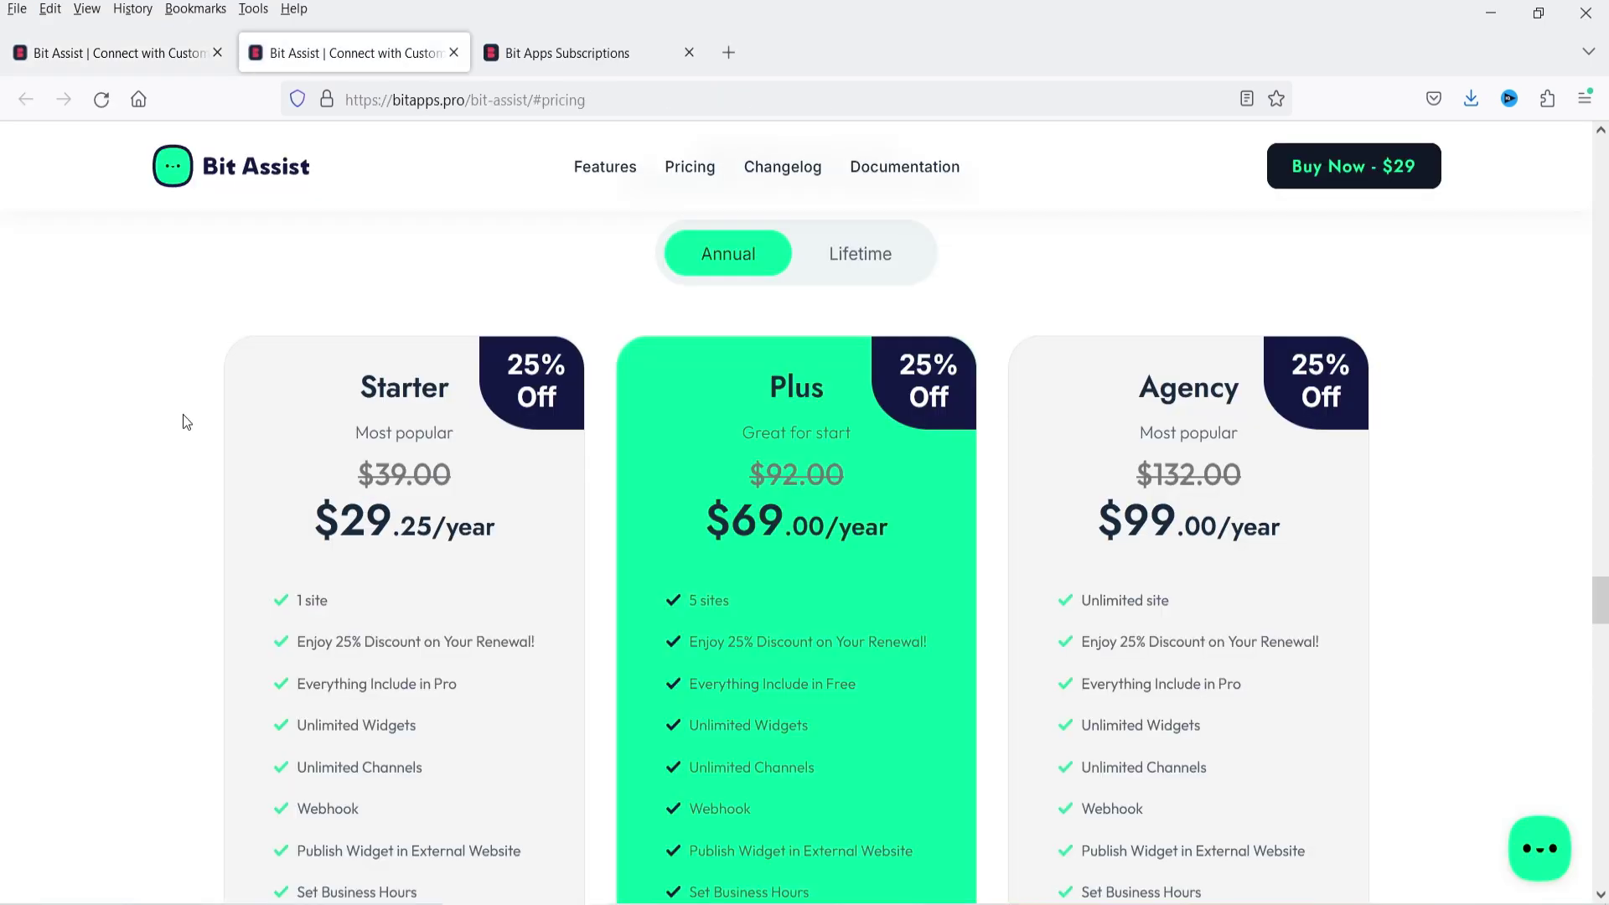
scroll(180, 415, "down", 2)
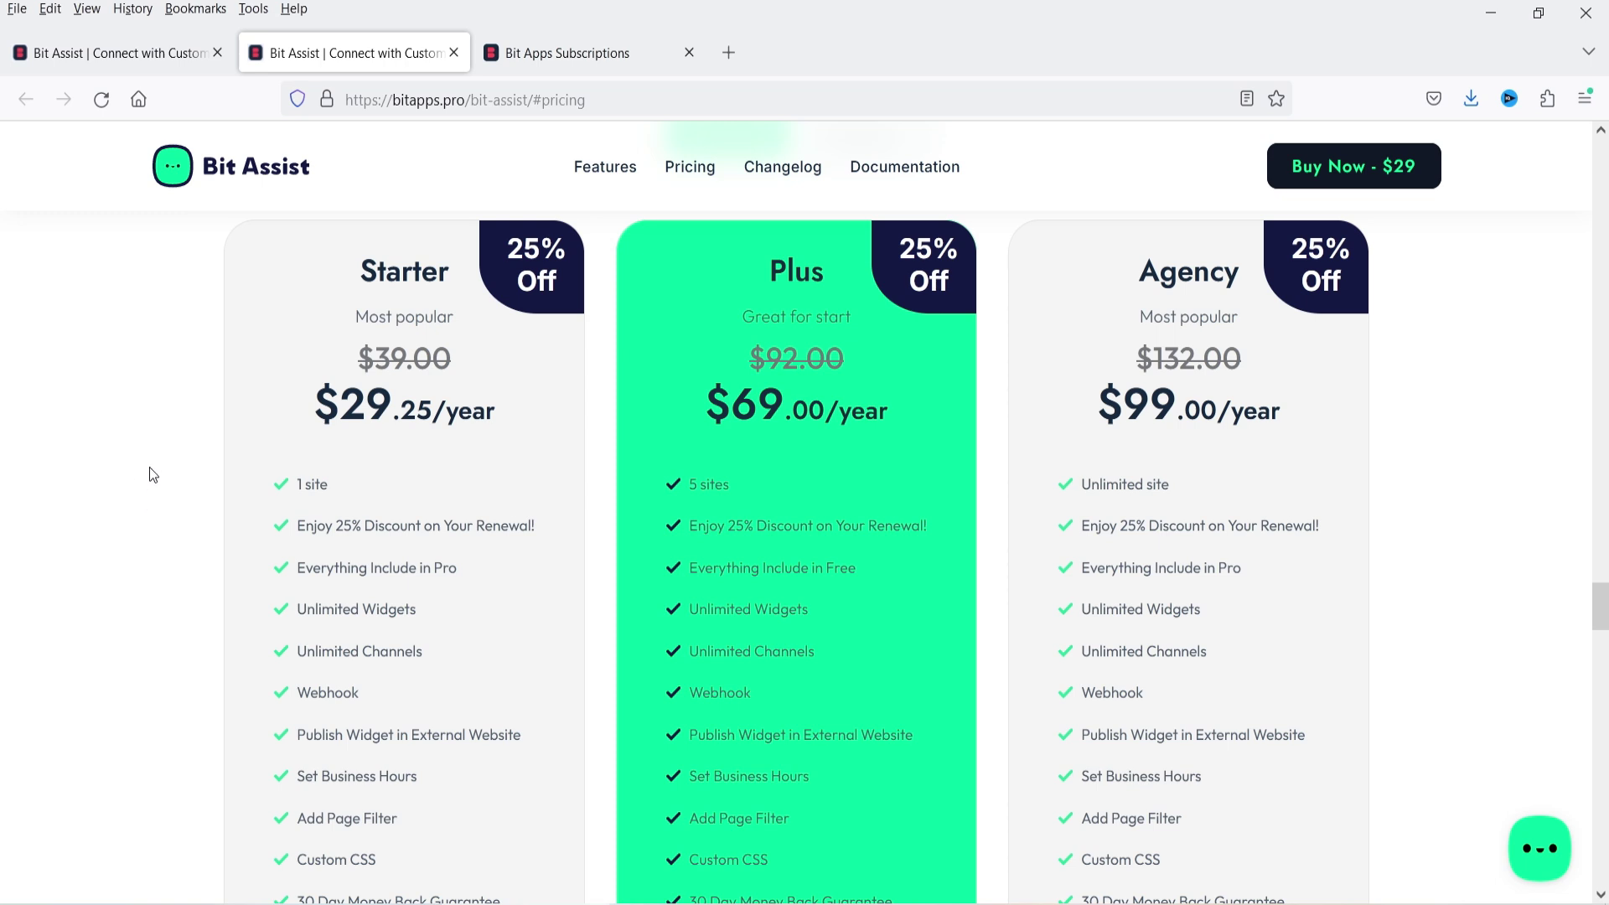
scroll(1411, 474, "up", 8)
scroll(408, 498, "down", 5)
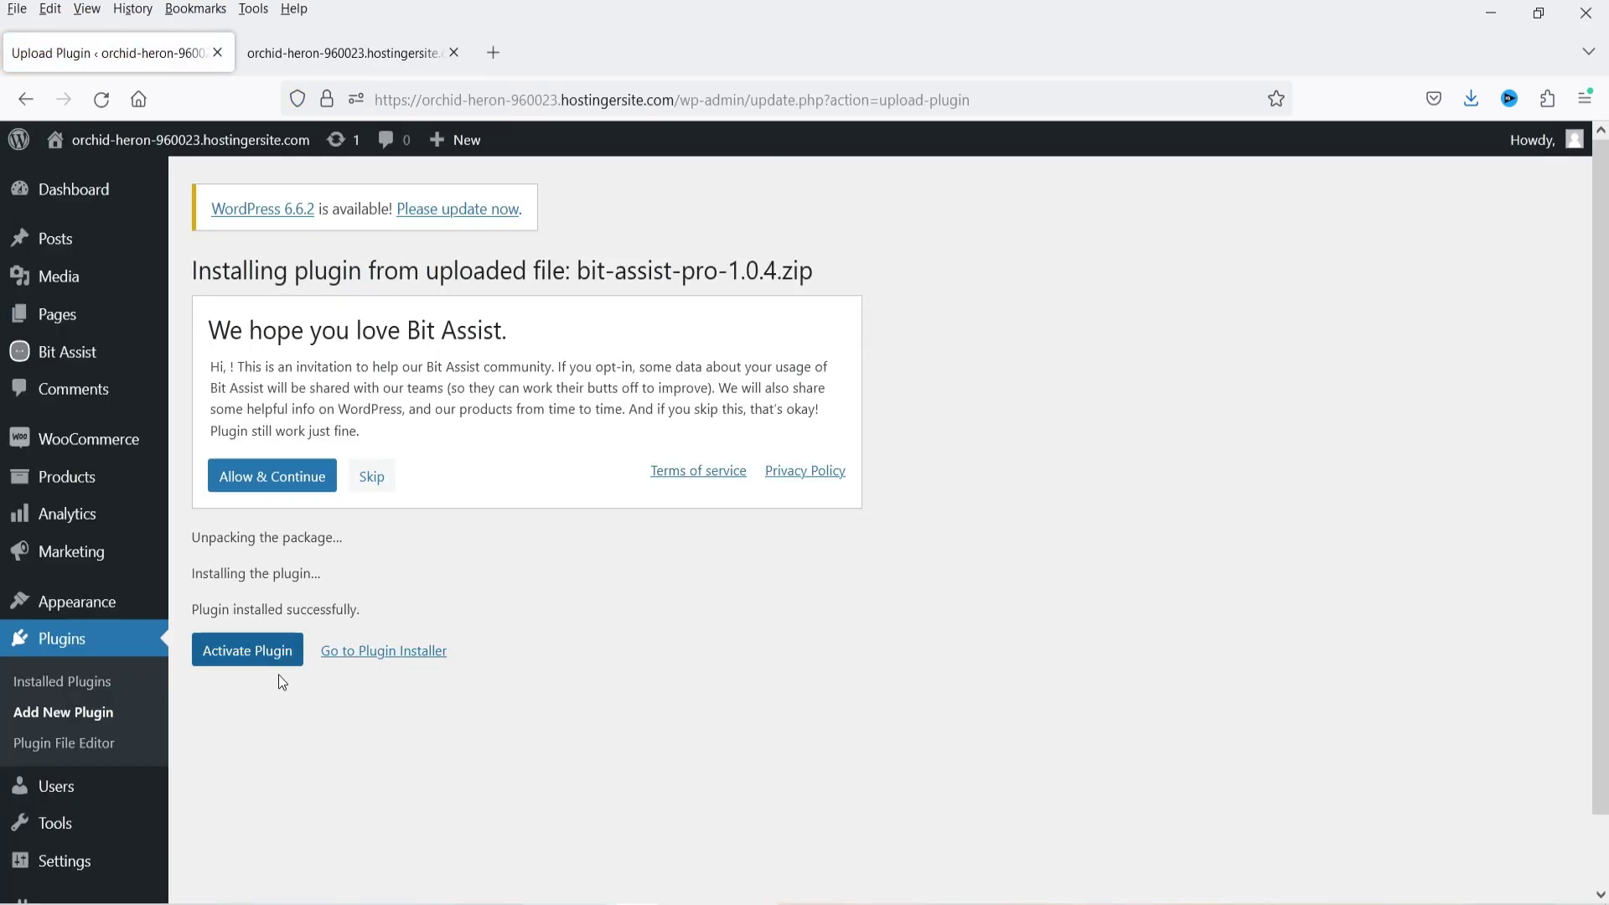
- Activate Bit Assist Pro, connect its licence to the Bit Apps subscription, and open All Widgets
left_click(264, 664)
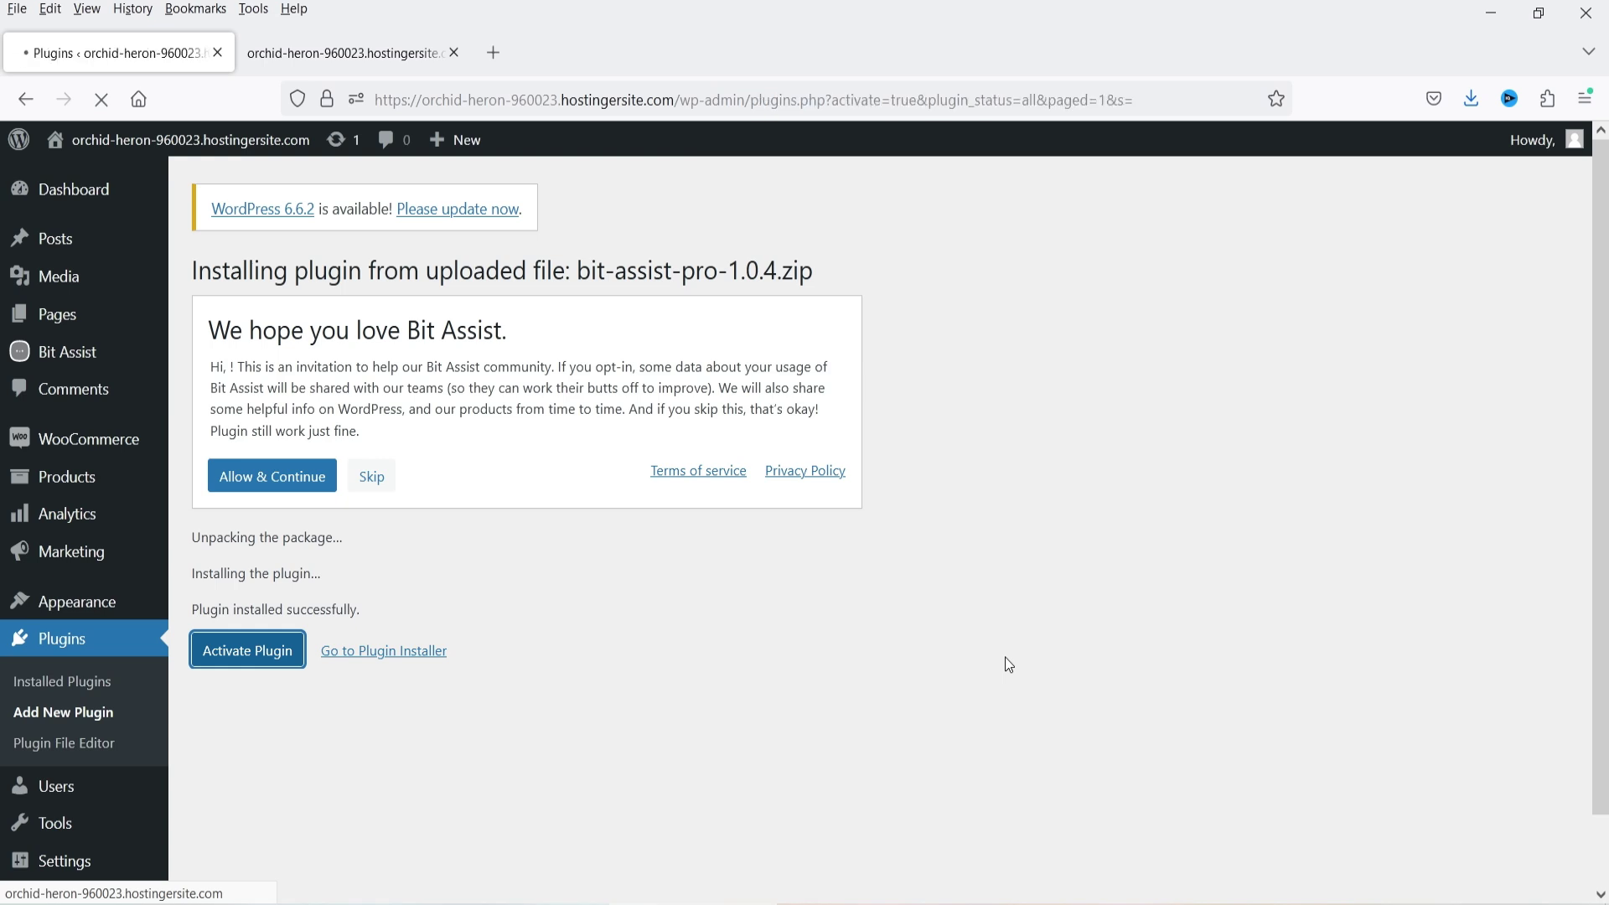
mouse_move(60, 352)
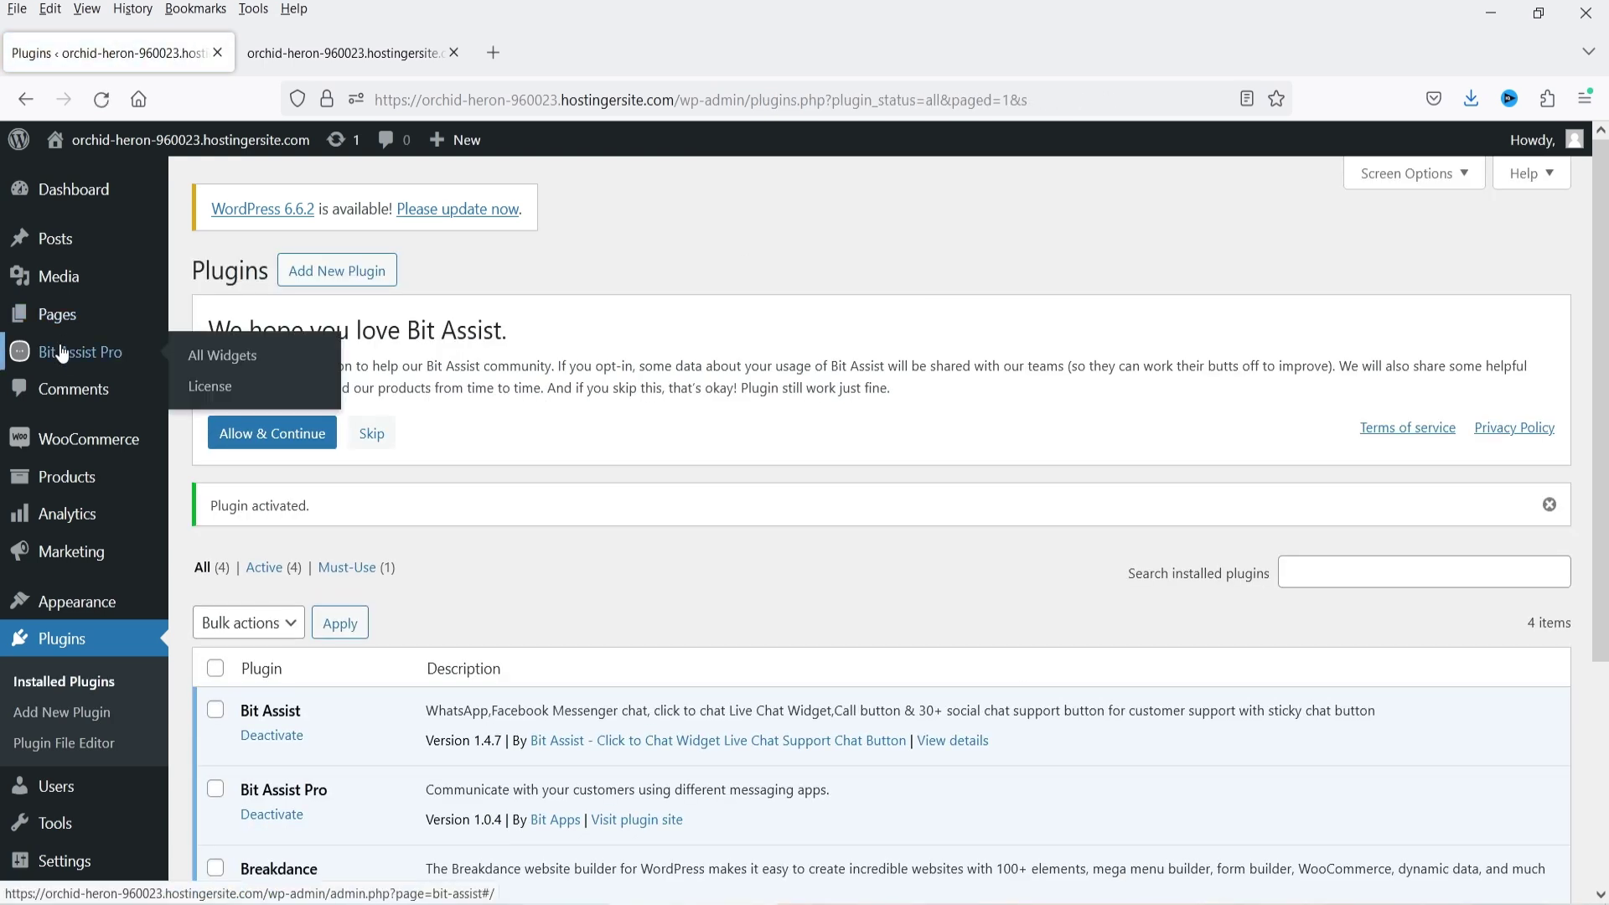
left_click(211, 391)
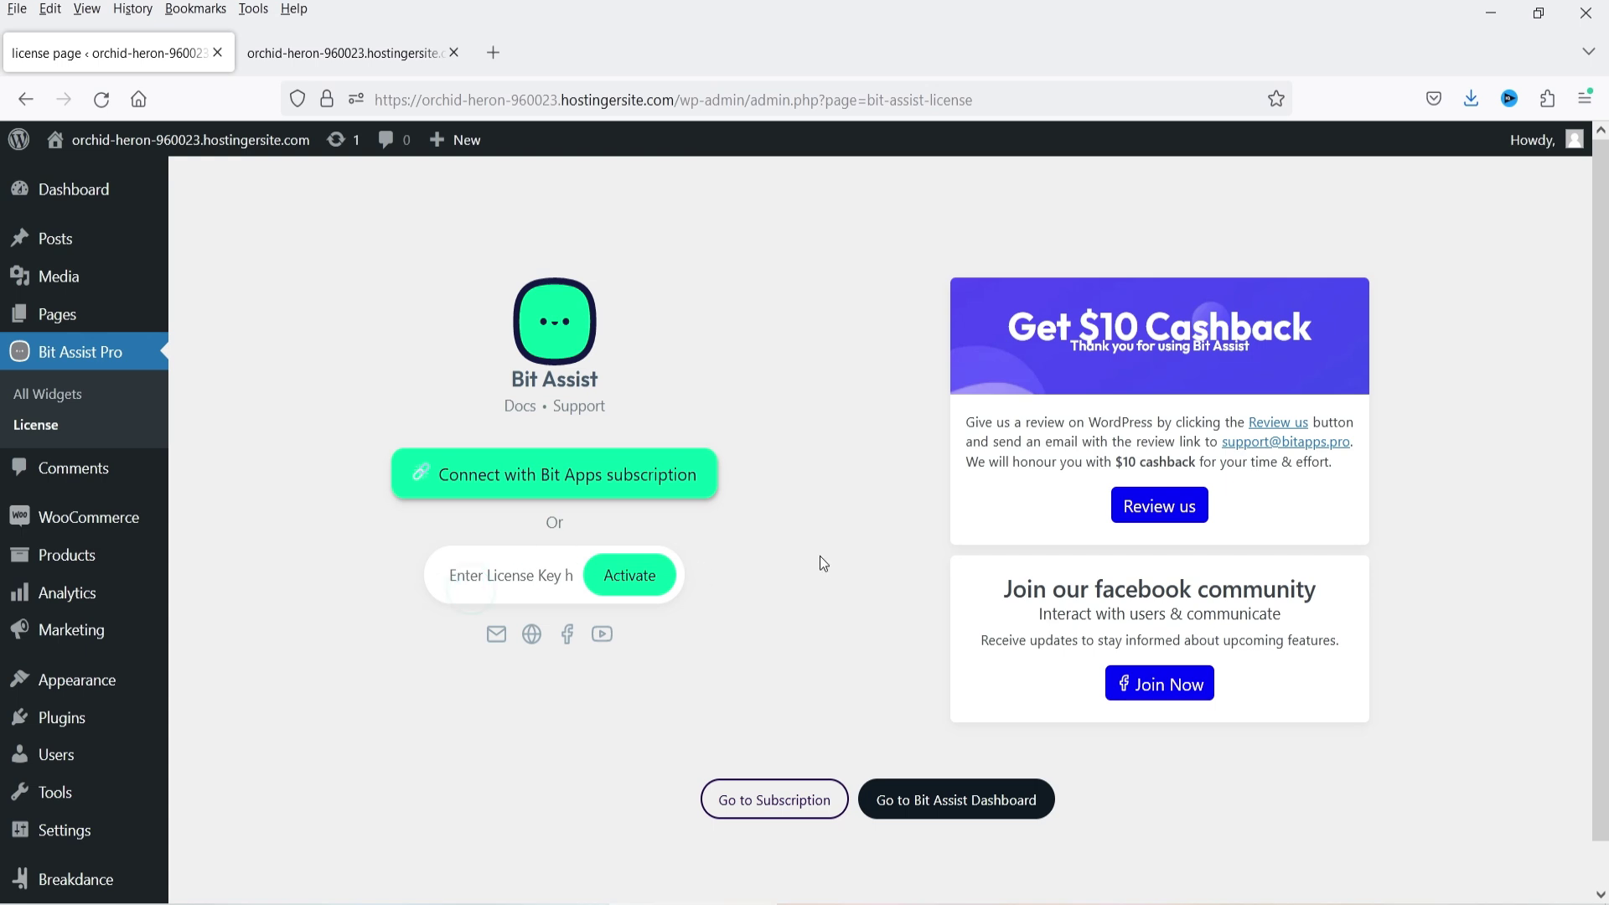
left_click(537, 478)
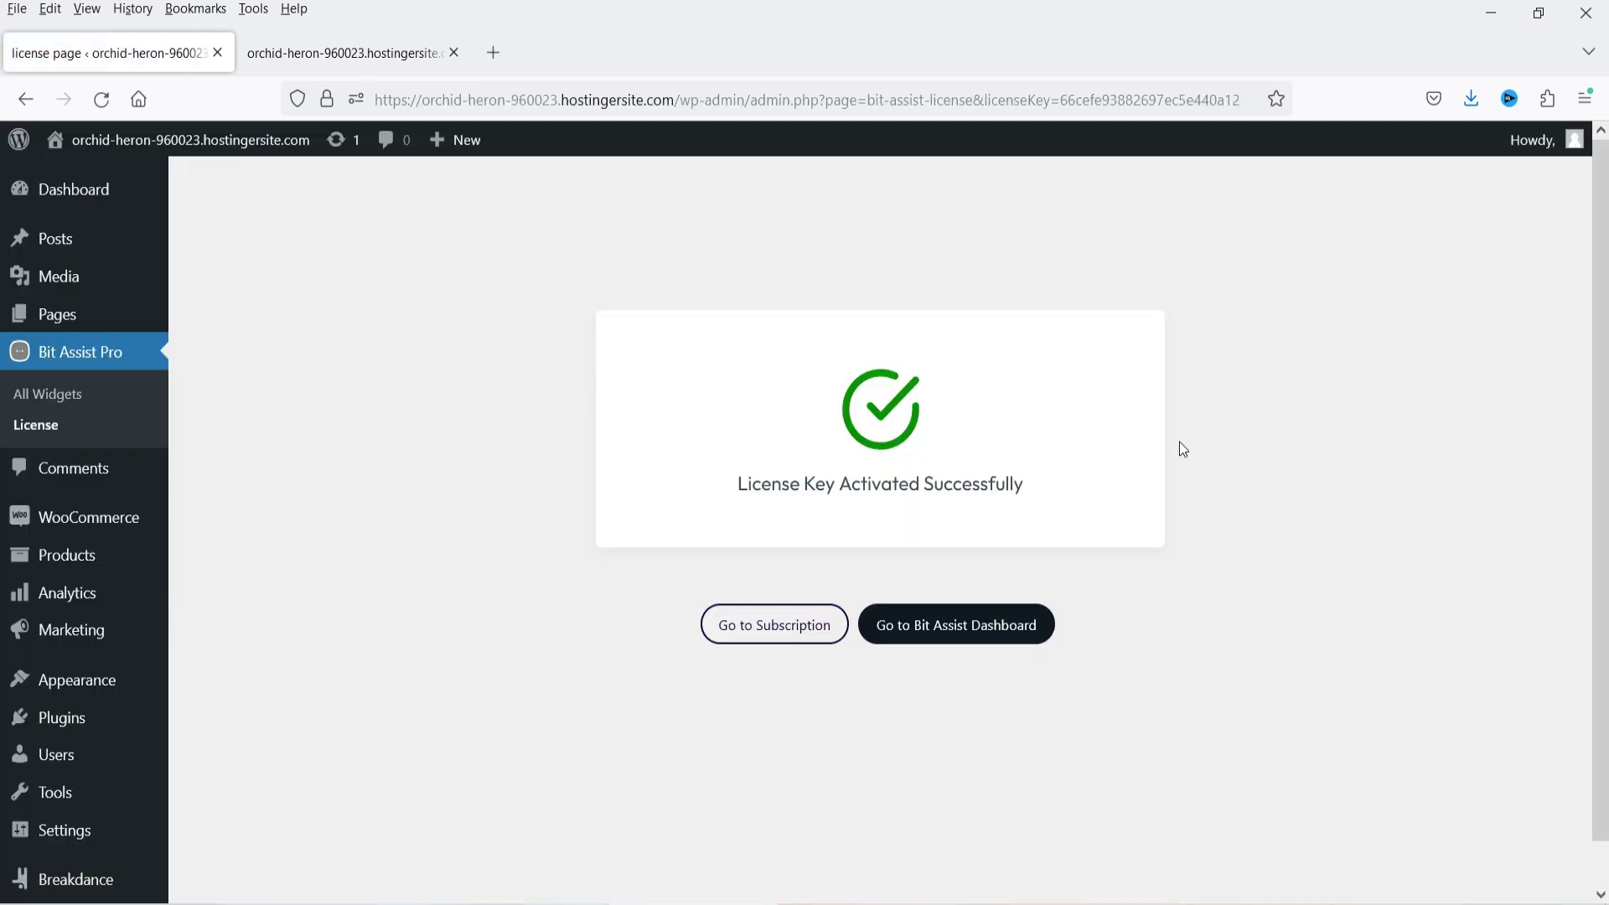
left_click(88, 399)
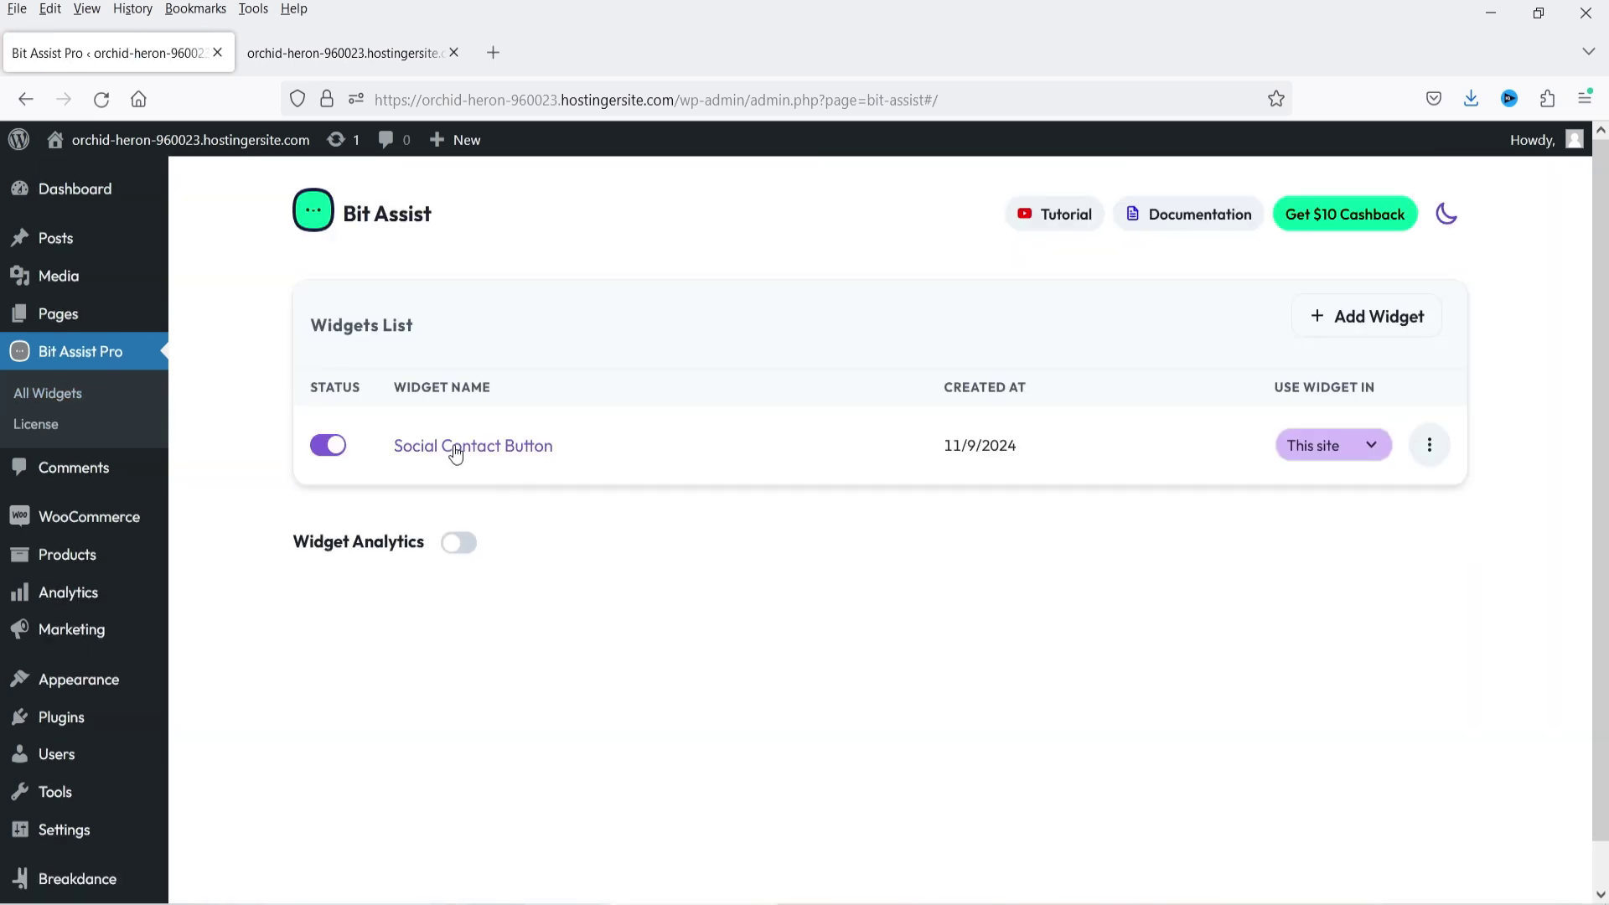
- Check the Use Widget In and actions menus, then open the Social Contact Button widget
left_click(1380, 450)
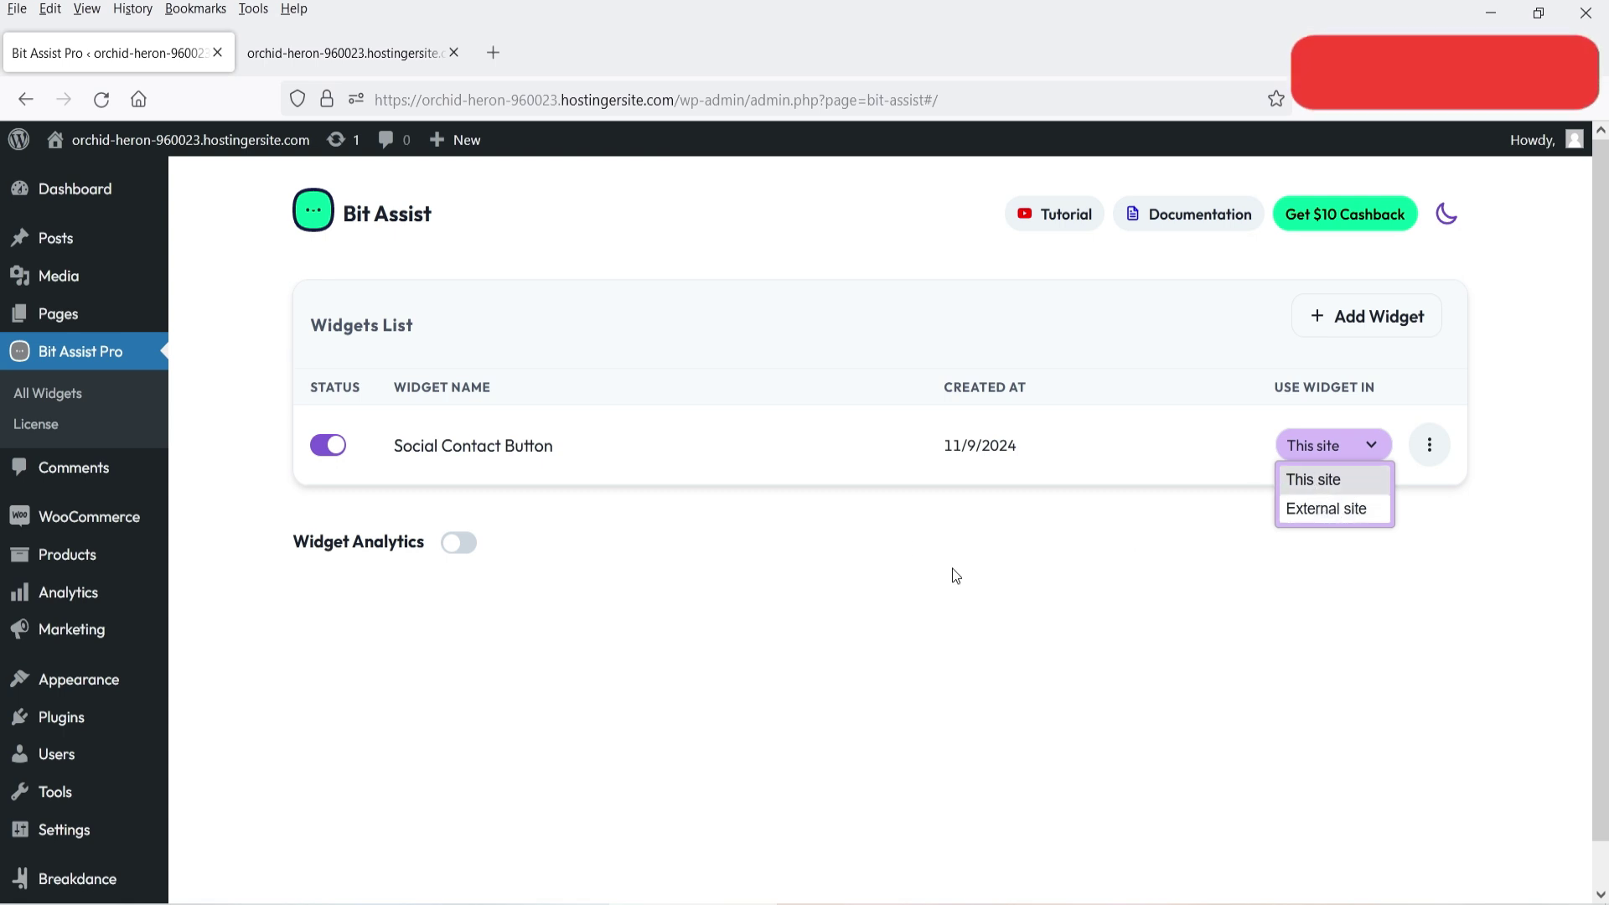
left_click(1430, 447)
left_click(1430, 445)
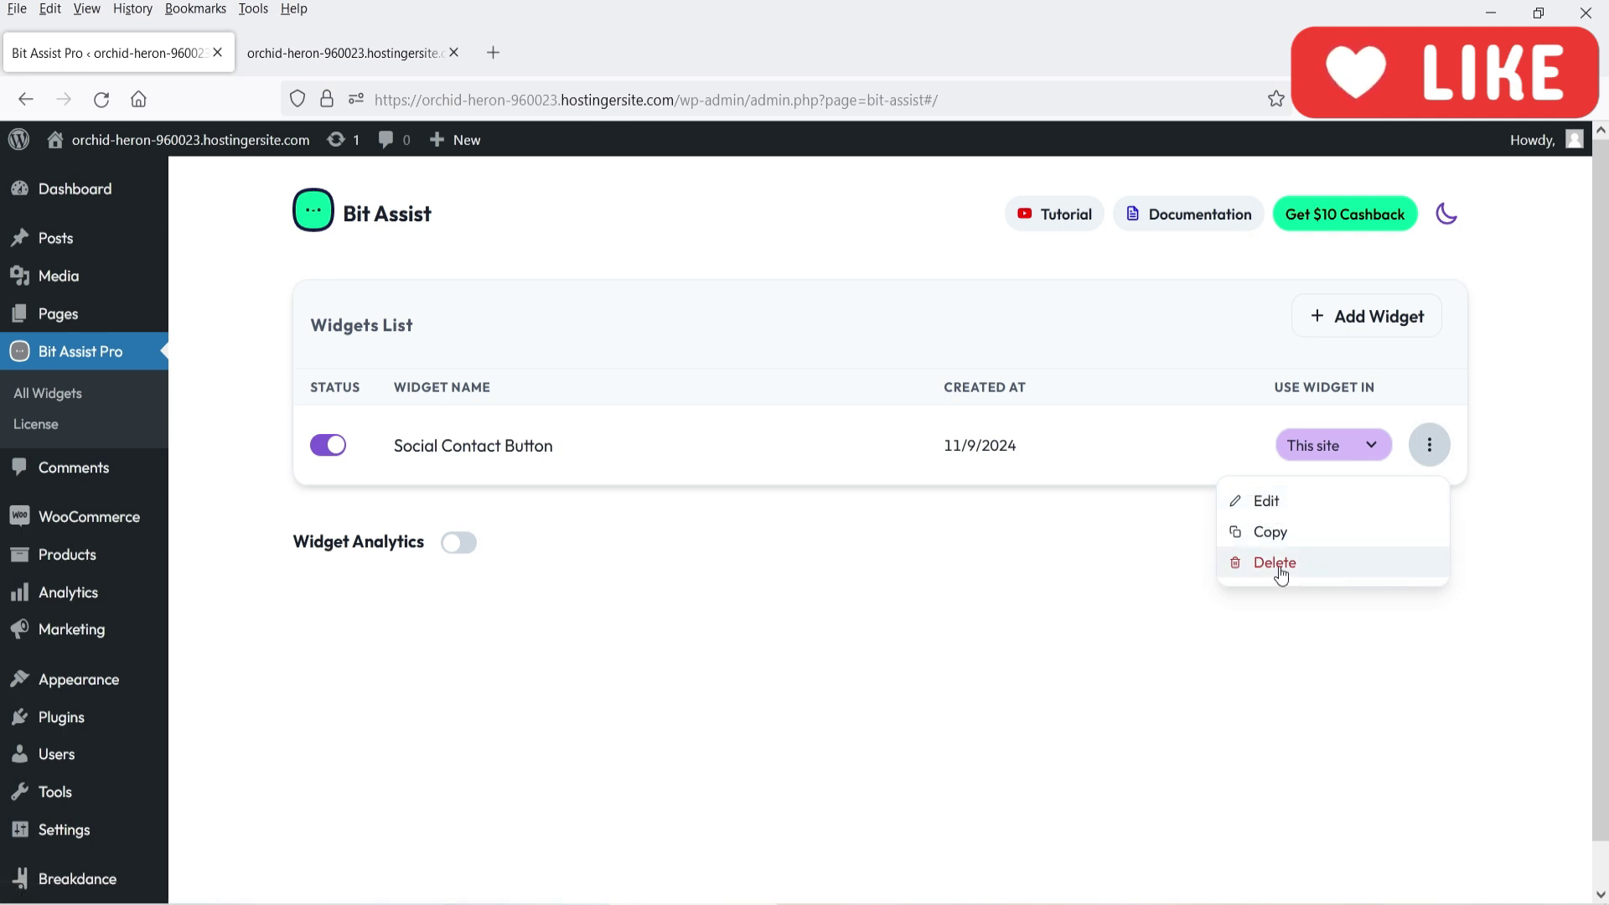
left_click(635, 743)
left_click(472, 446)
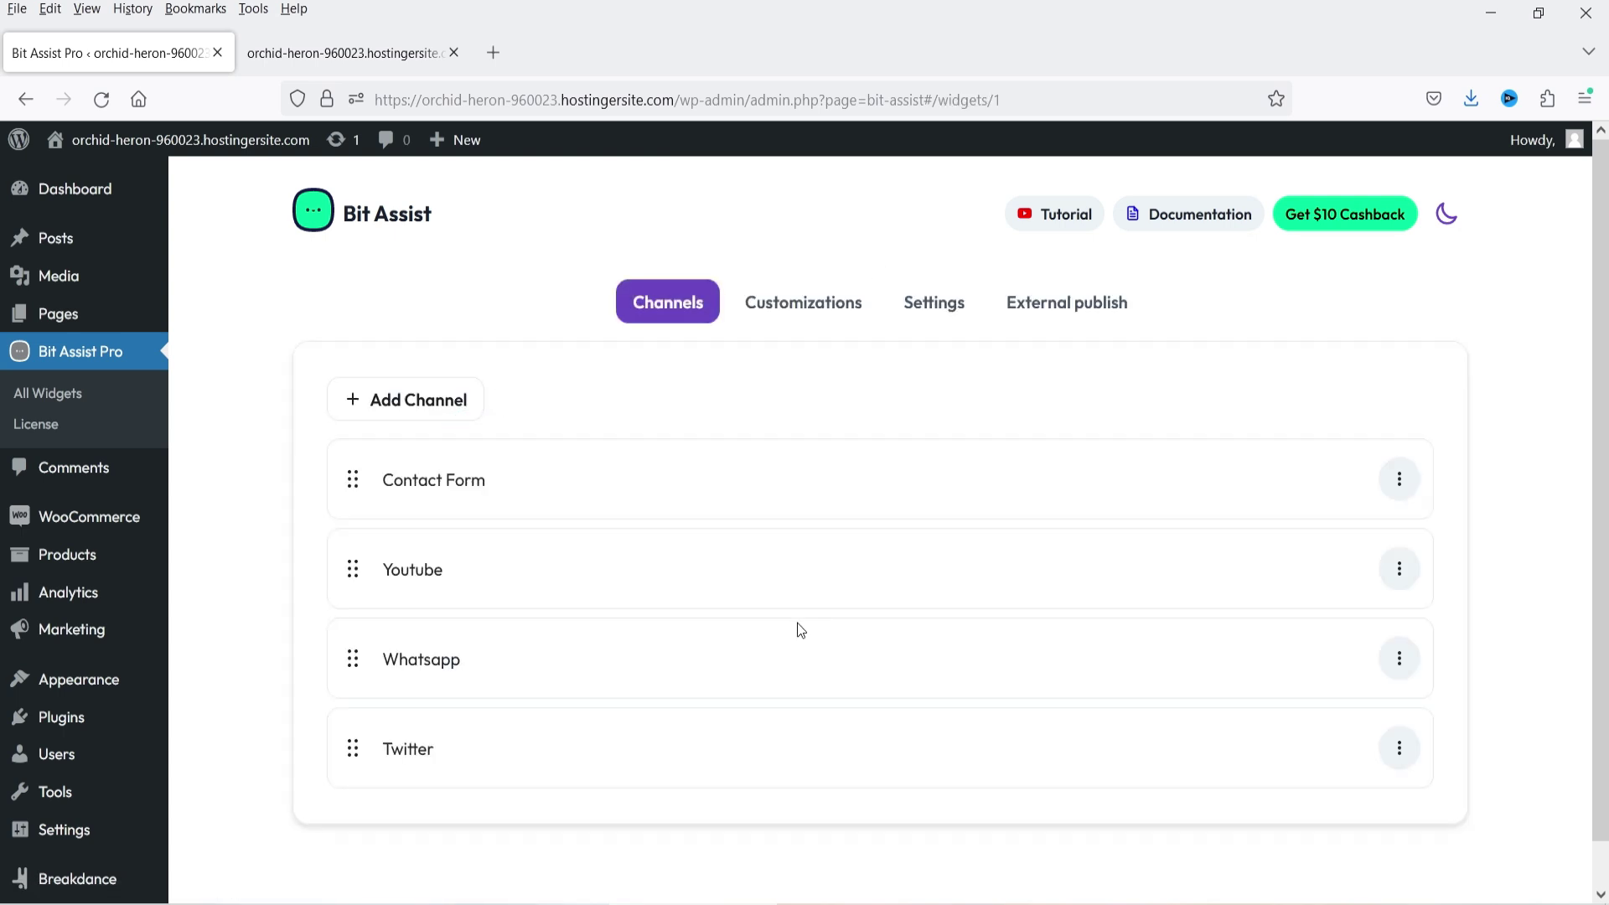
- Add an FAQ channel with the question 'What is pricing' answered '$29.25'
left_click(411, 402)
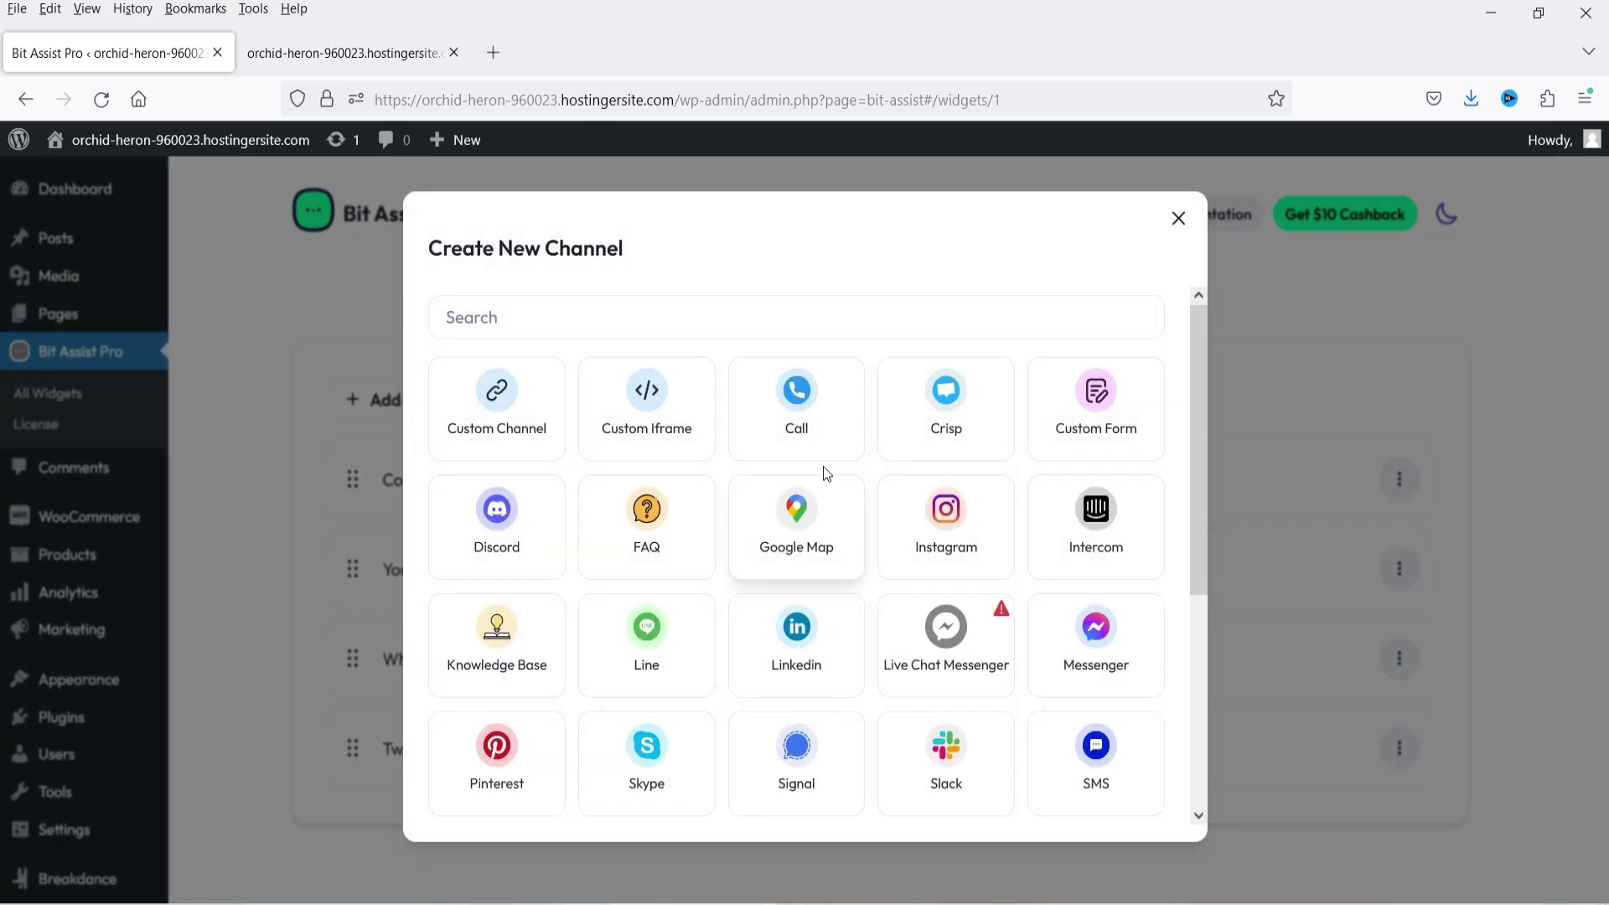
left_click(646, 494)
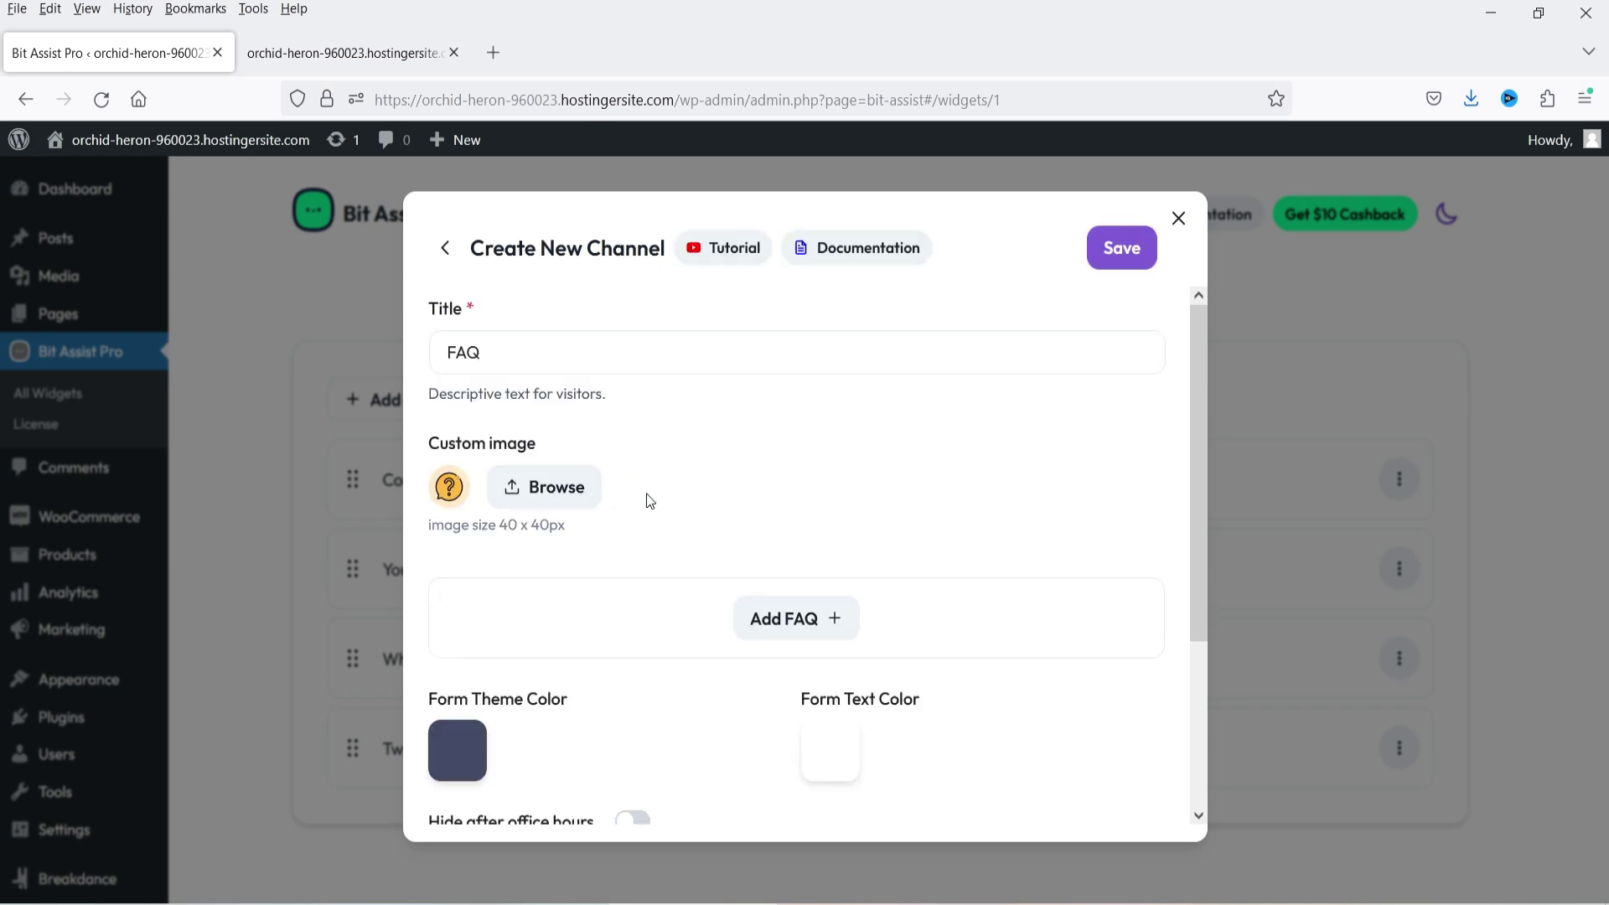
scroll(830, 514, "down", 2)
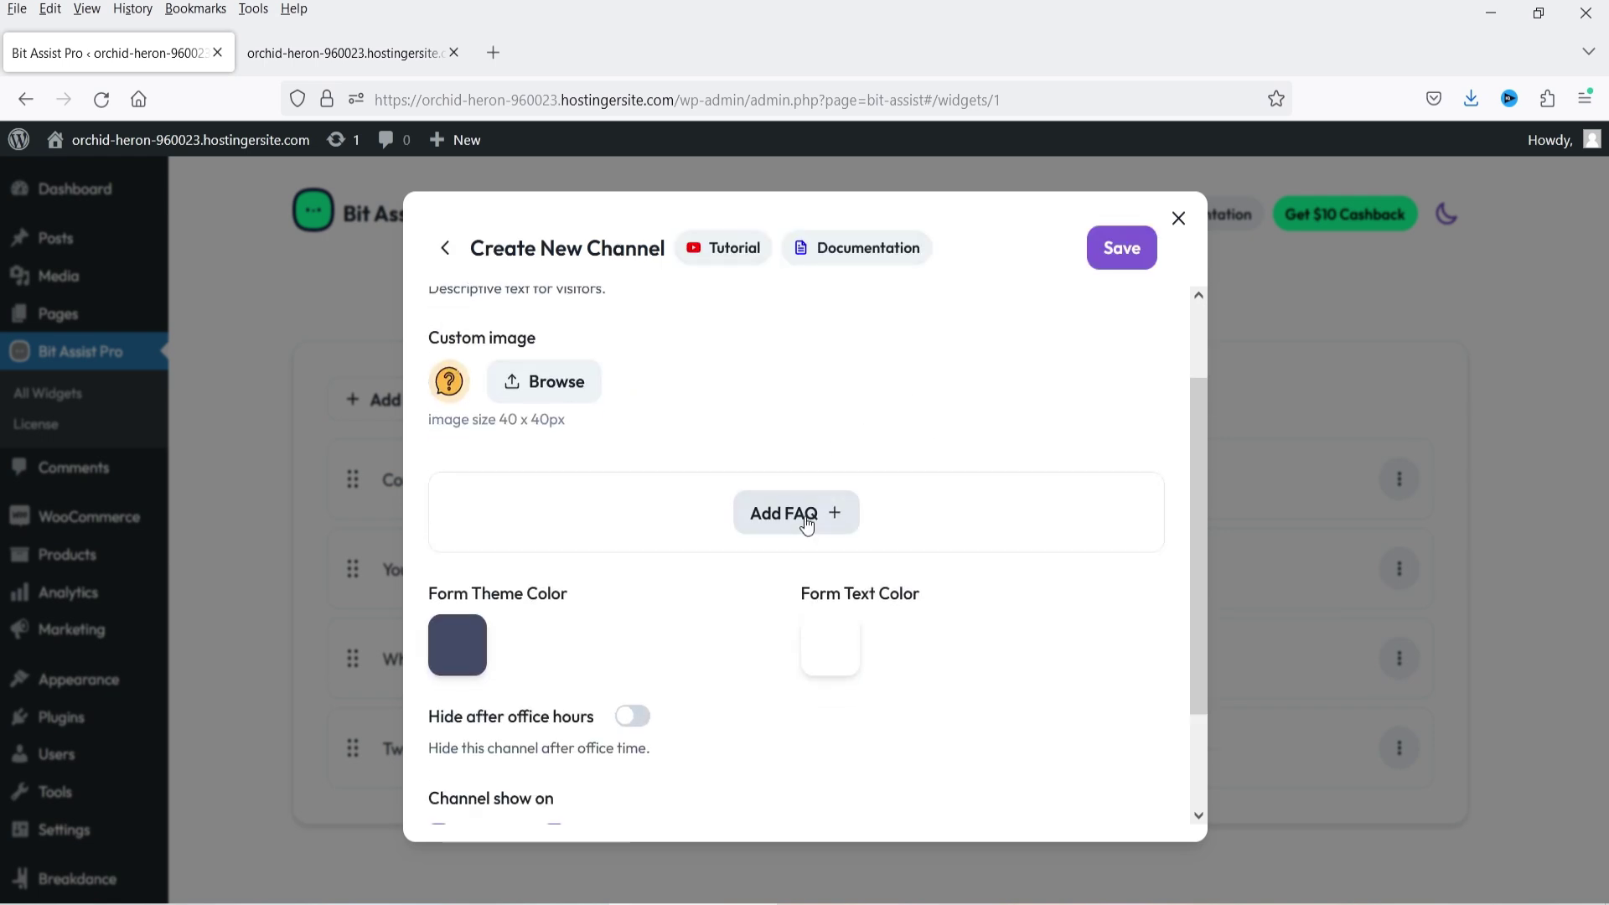
left_click(805, 514)
left_click(642, 523)
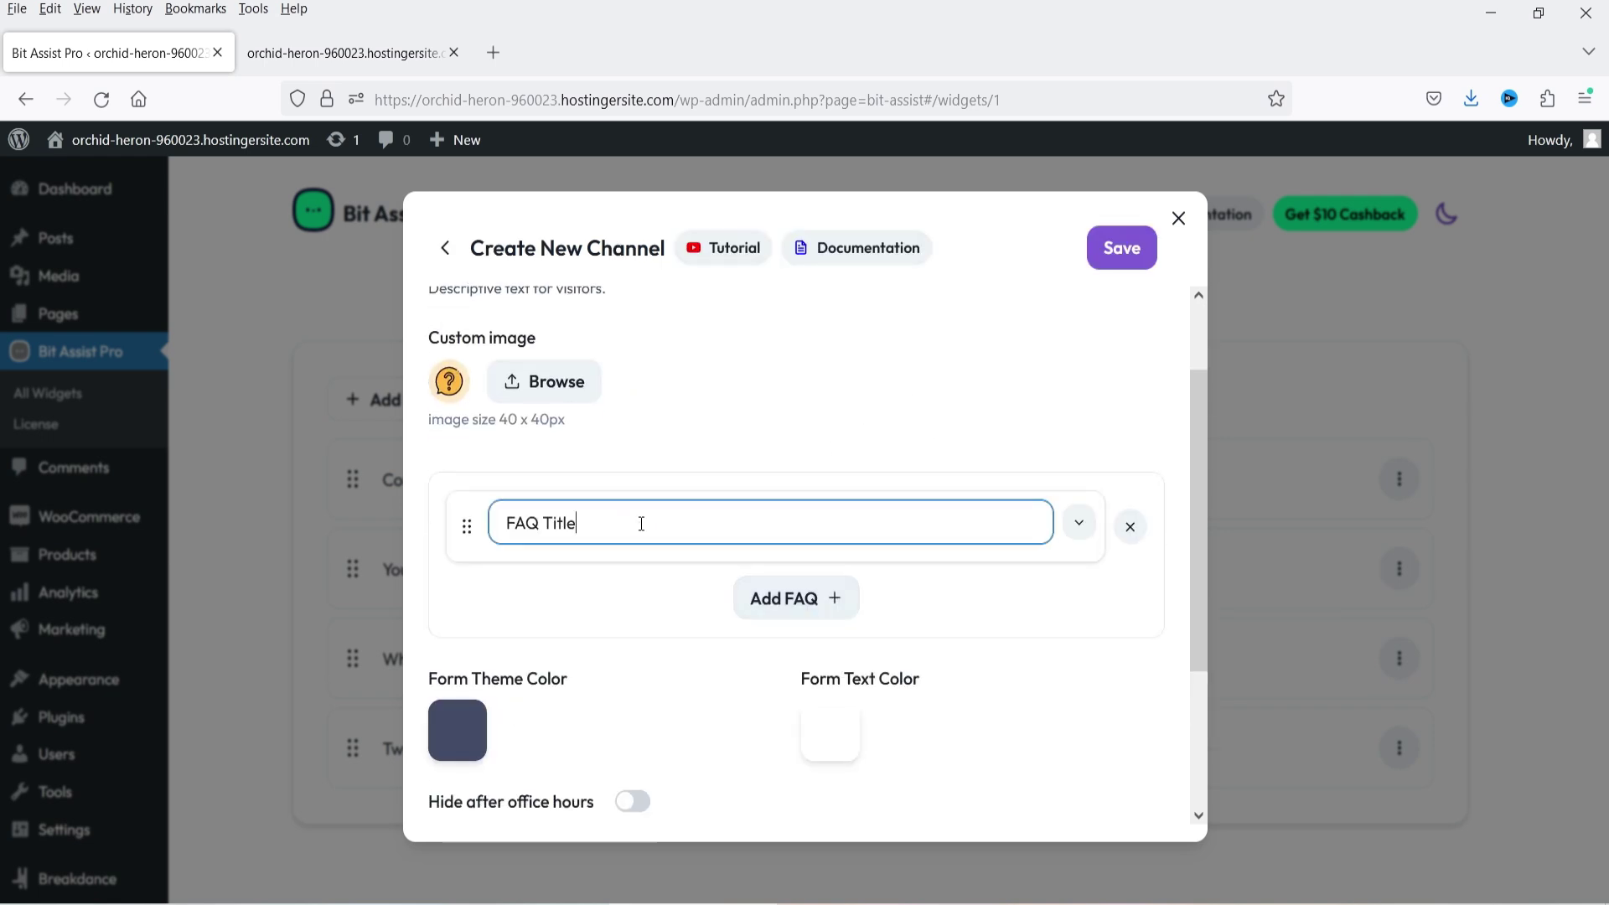
key("ctrl+a")
type("What is pricing")
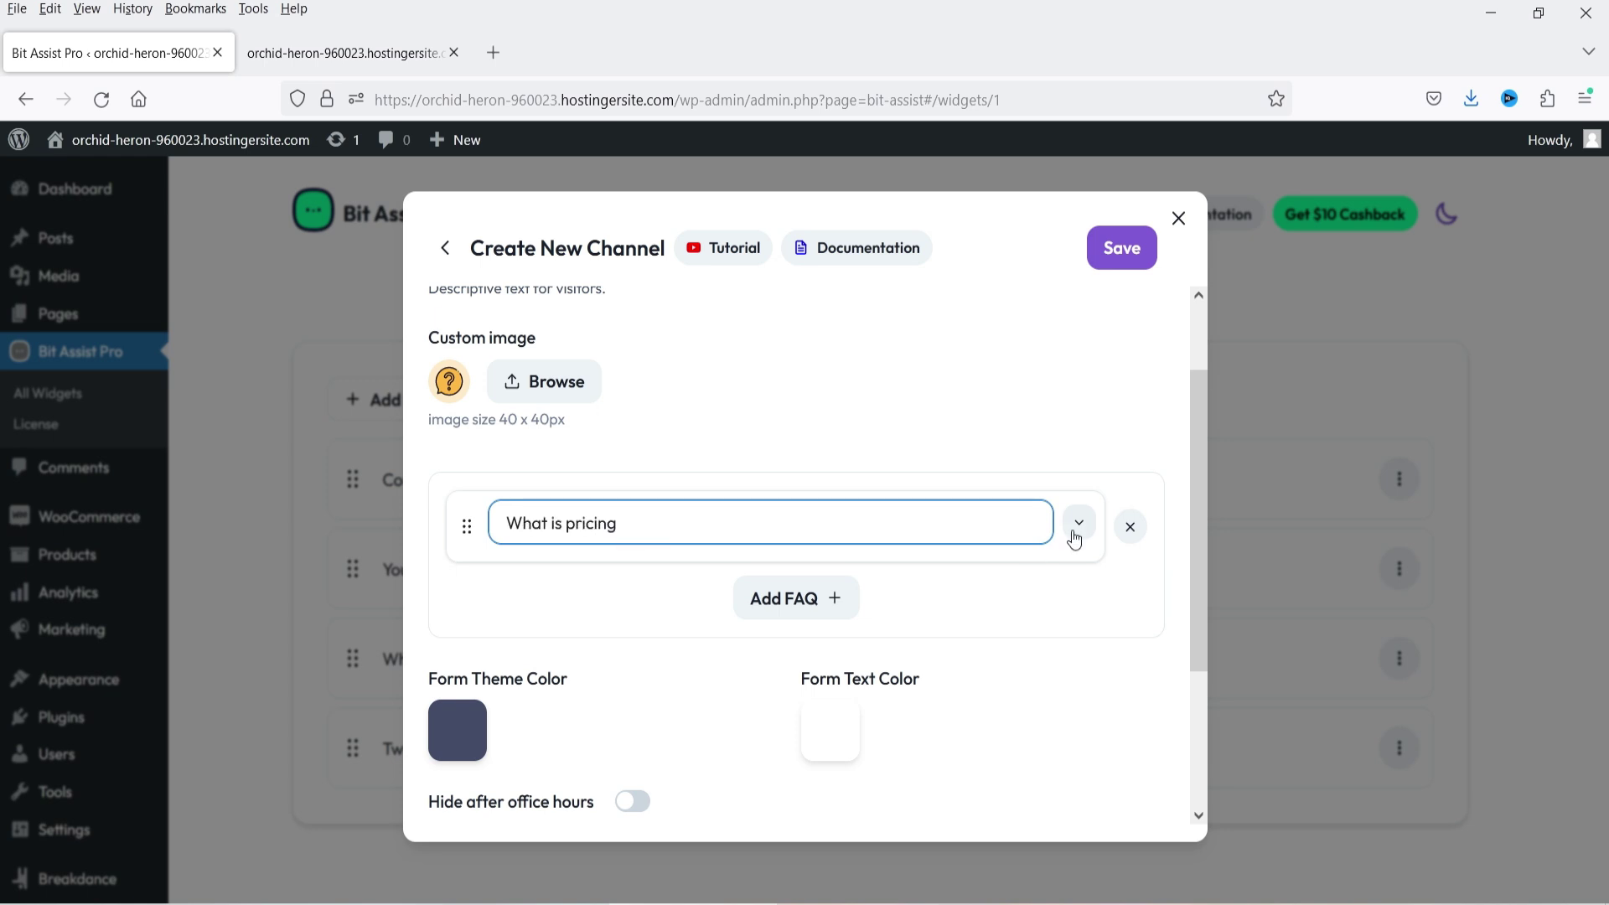
left_click(1078, 527)
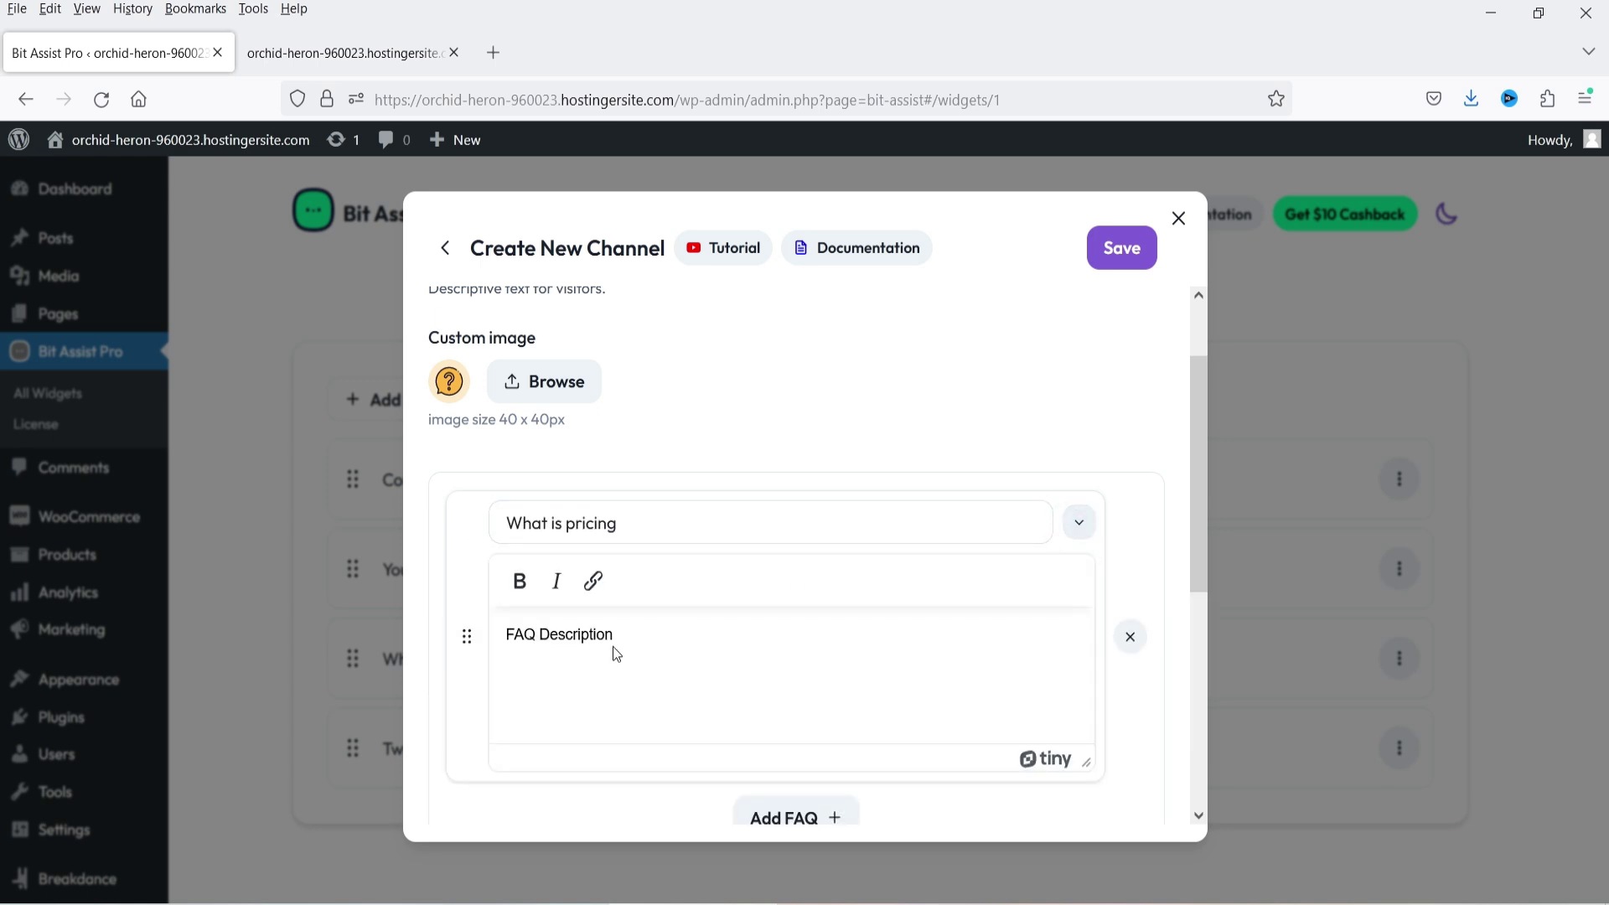
triple_click(698, 639)
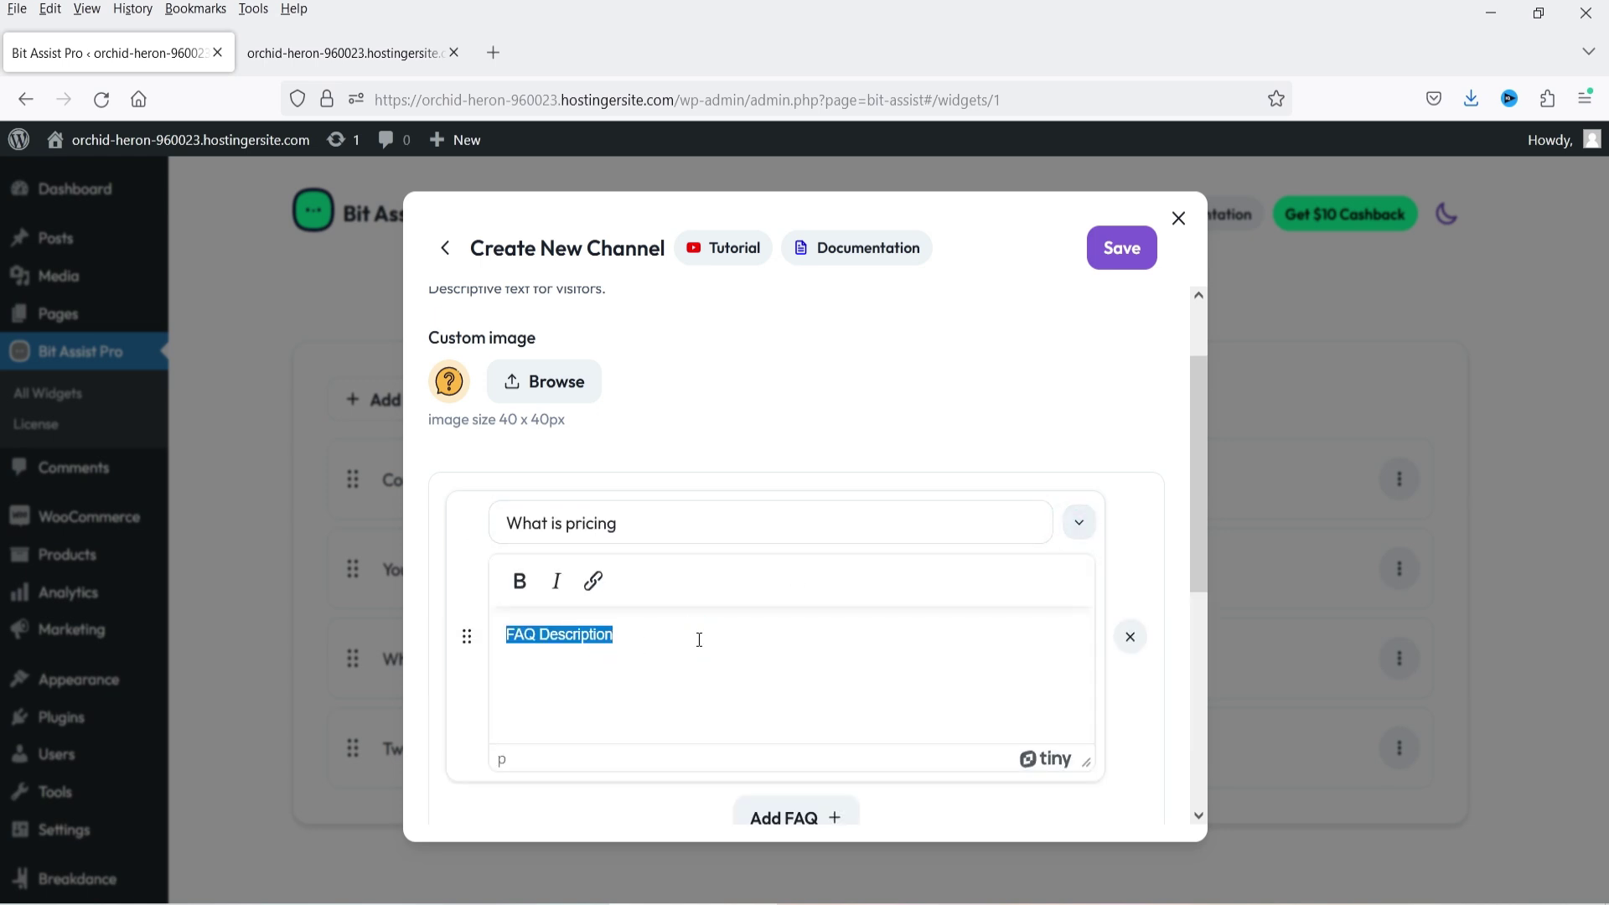
type("$29.25 per year")
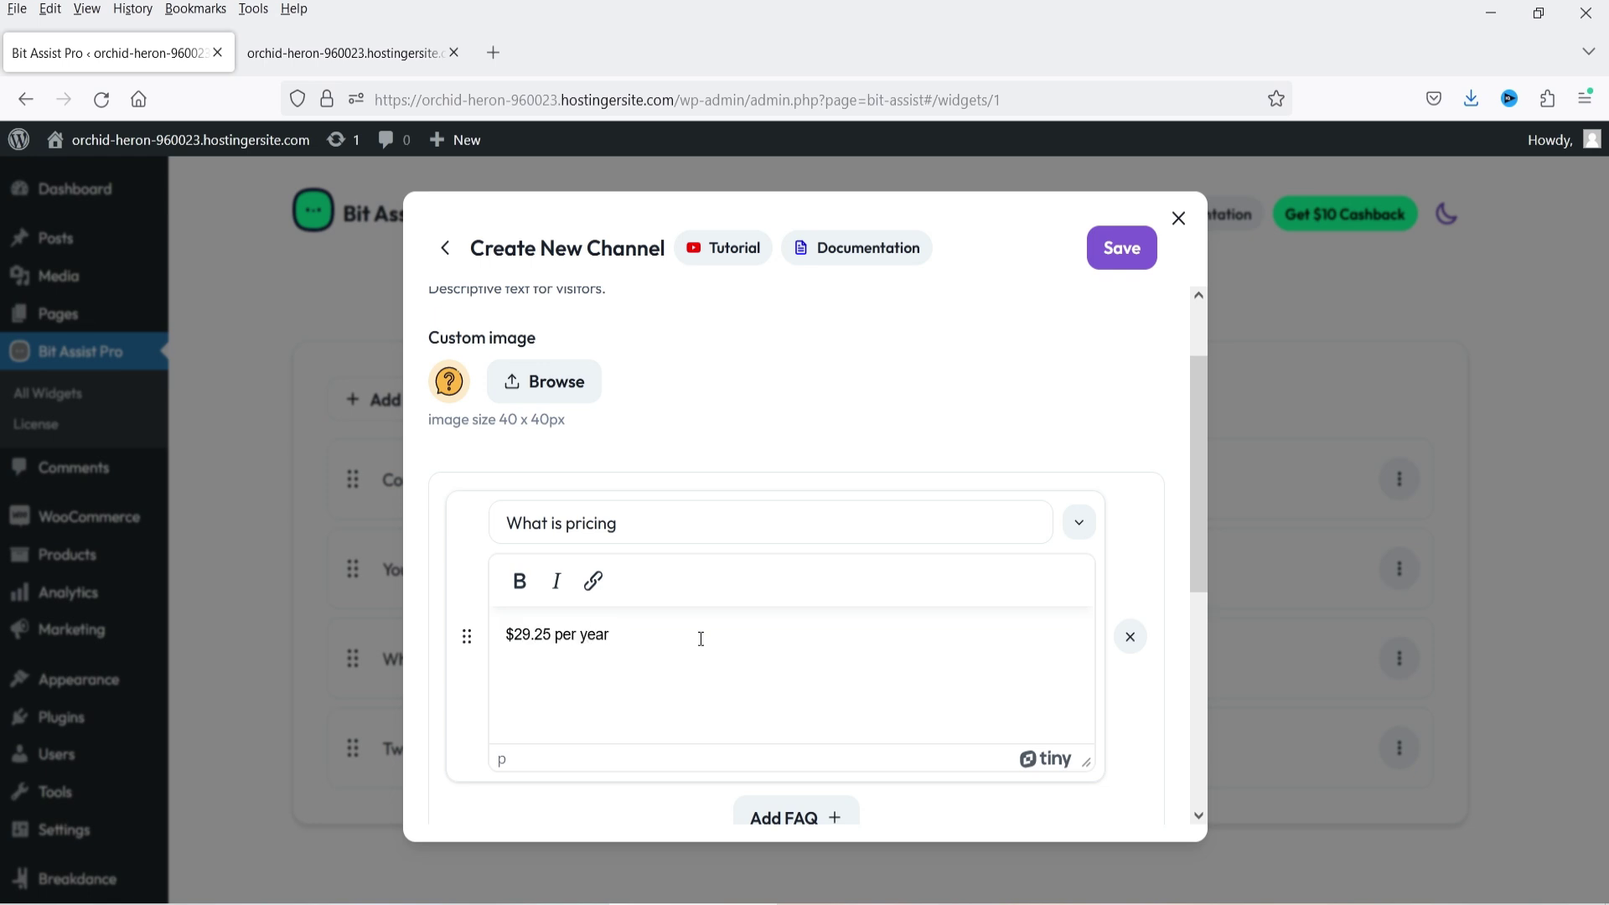
left_click(1079, 523)
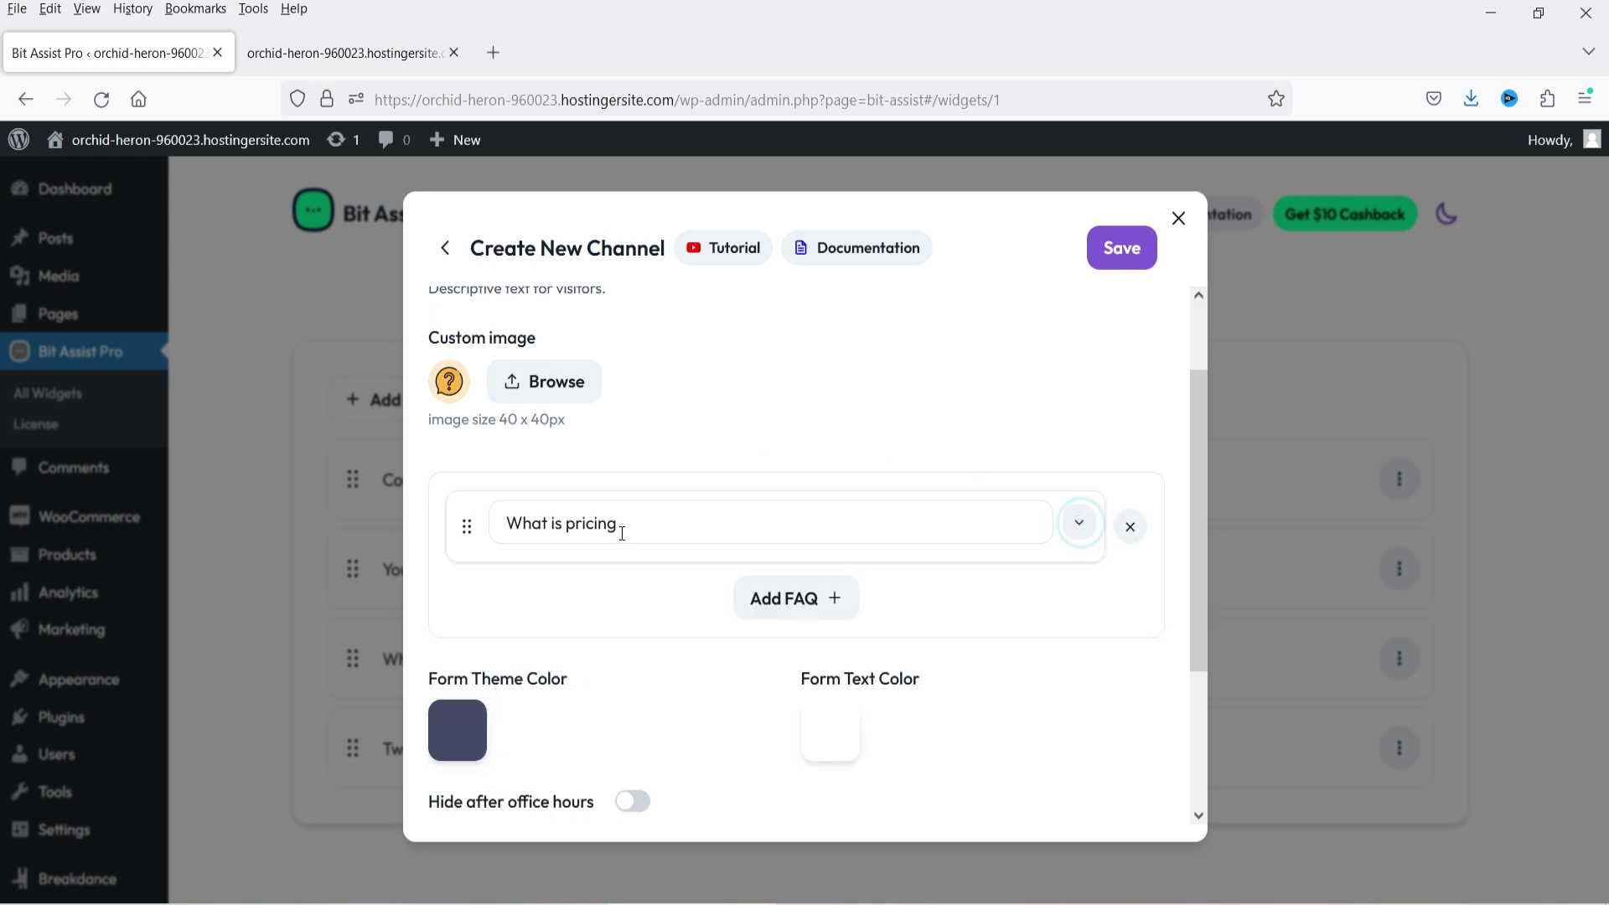
- Add 'What is the app website?' answered 'It is Bit Apps Pro', with Bit Apps Pro bolded and linked
left_click(796, 598)
type("What is the app website?")
left_click(1080, 607)
type("It is Bit Apps Pro")
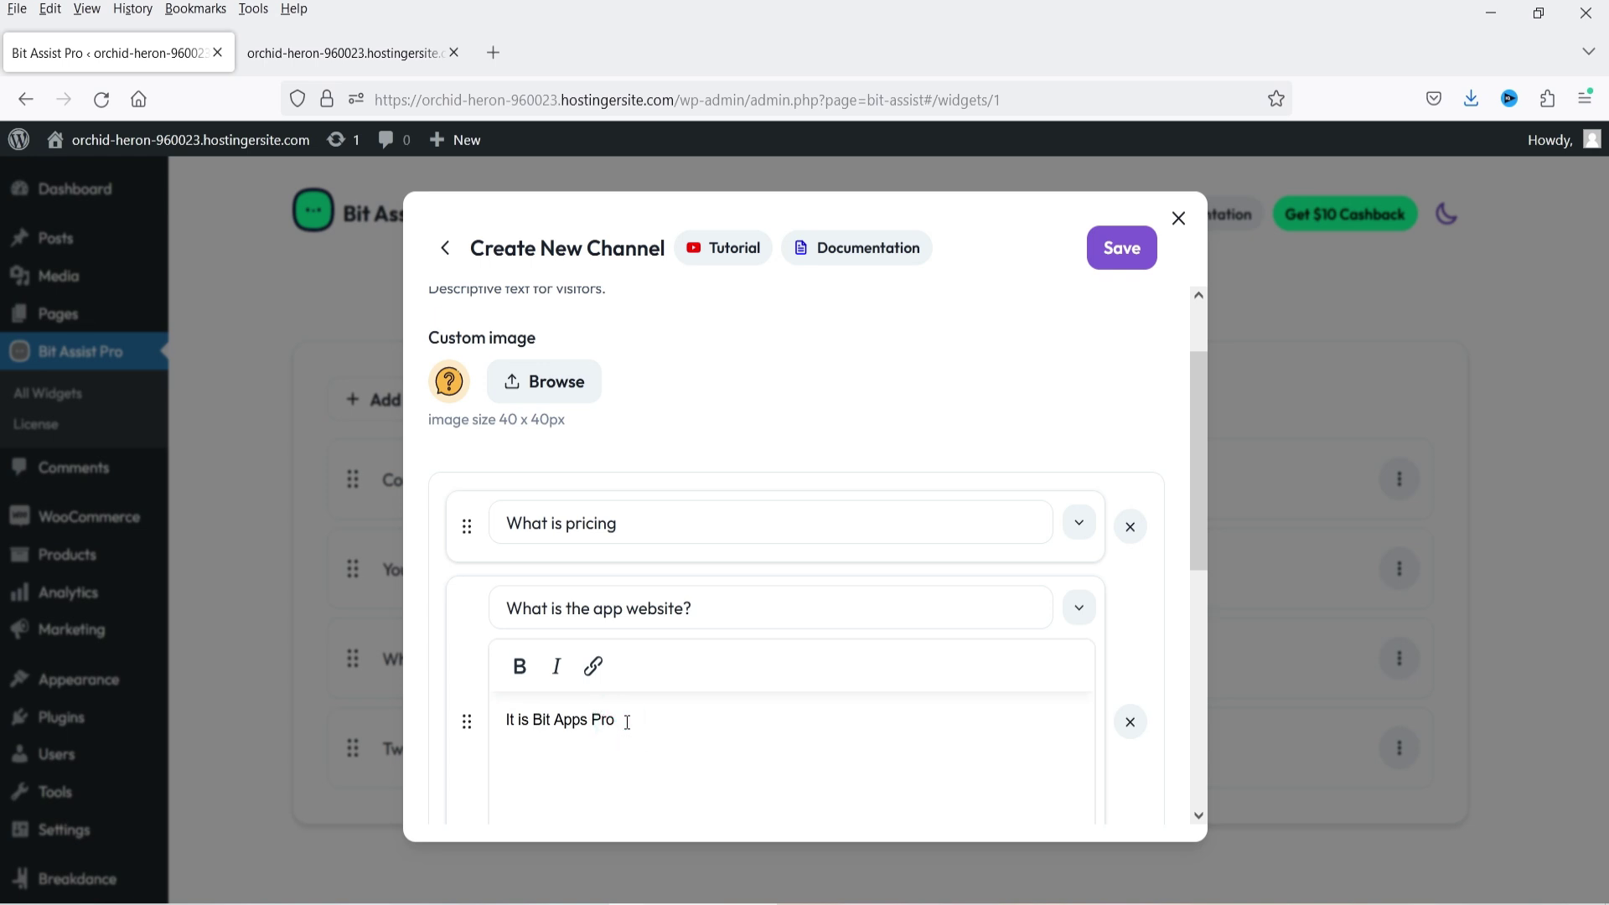
left_click_drag(621, 719, 533, 719)
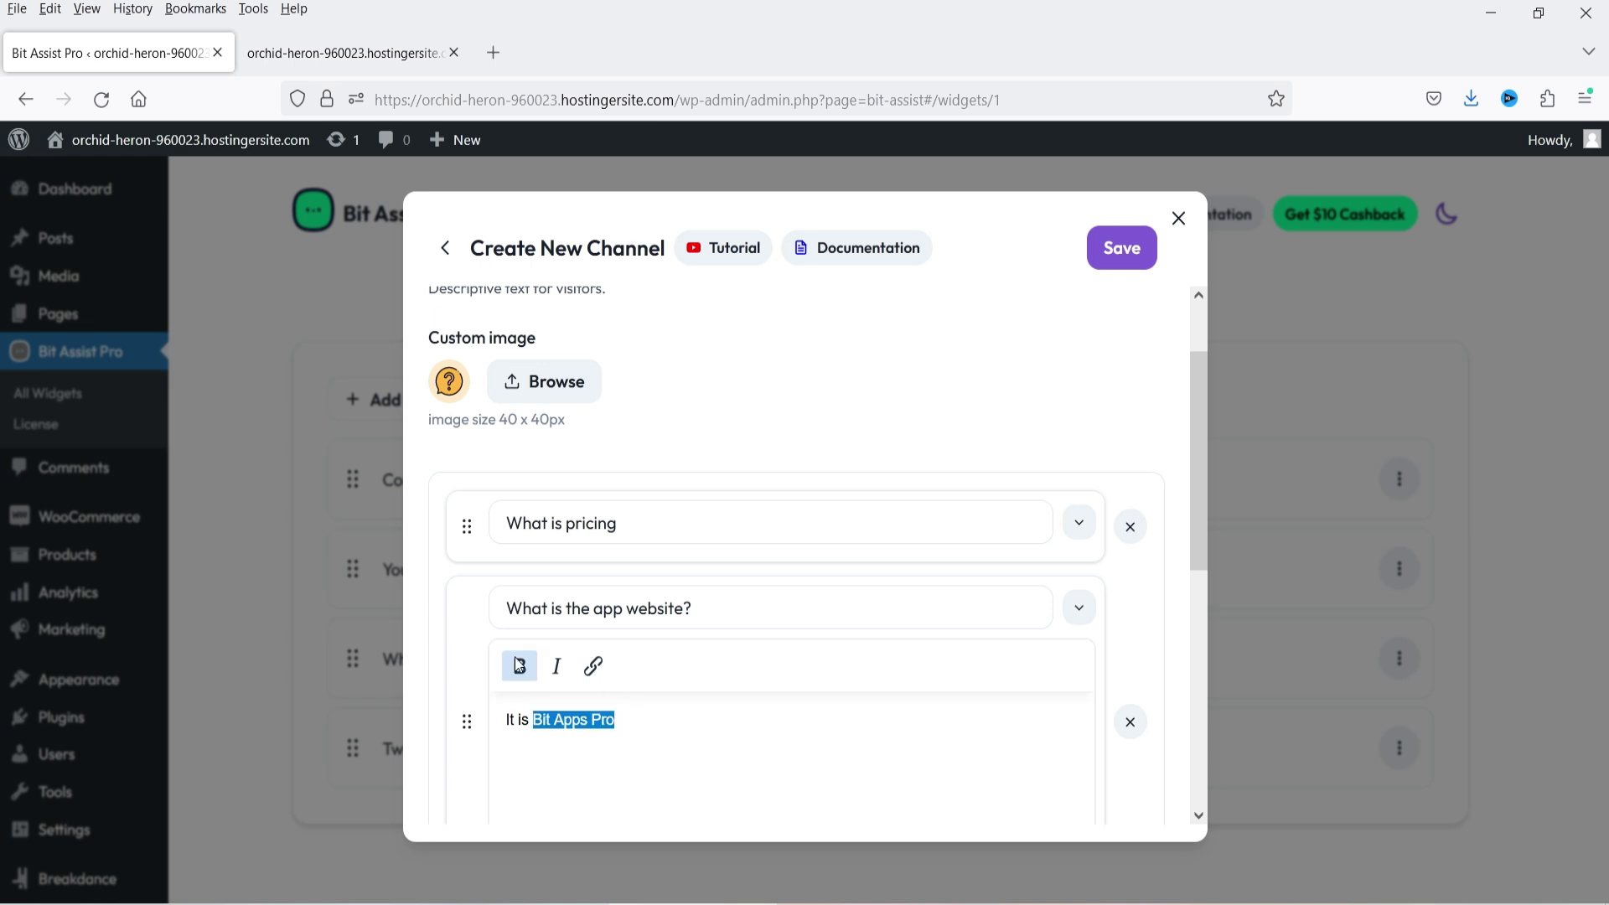
left_click(519, 666)
left_click(593, 665)
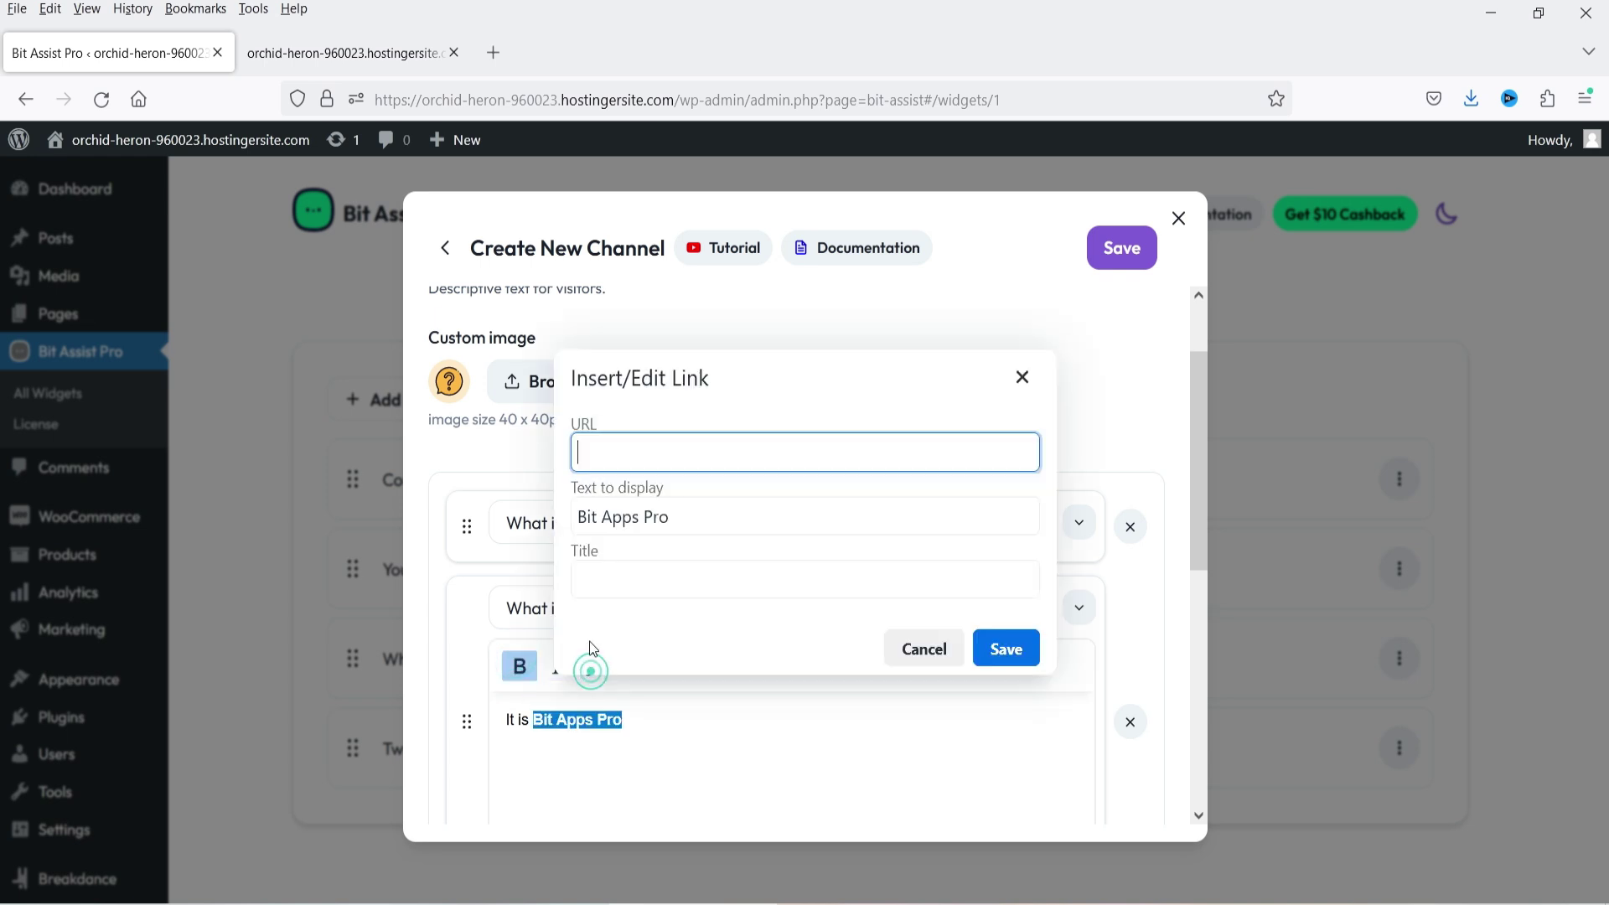
type("https://bitapps.pro/bit-assist/")
left_click(994, 650)
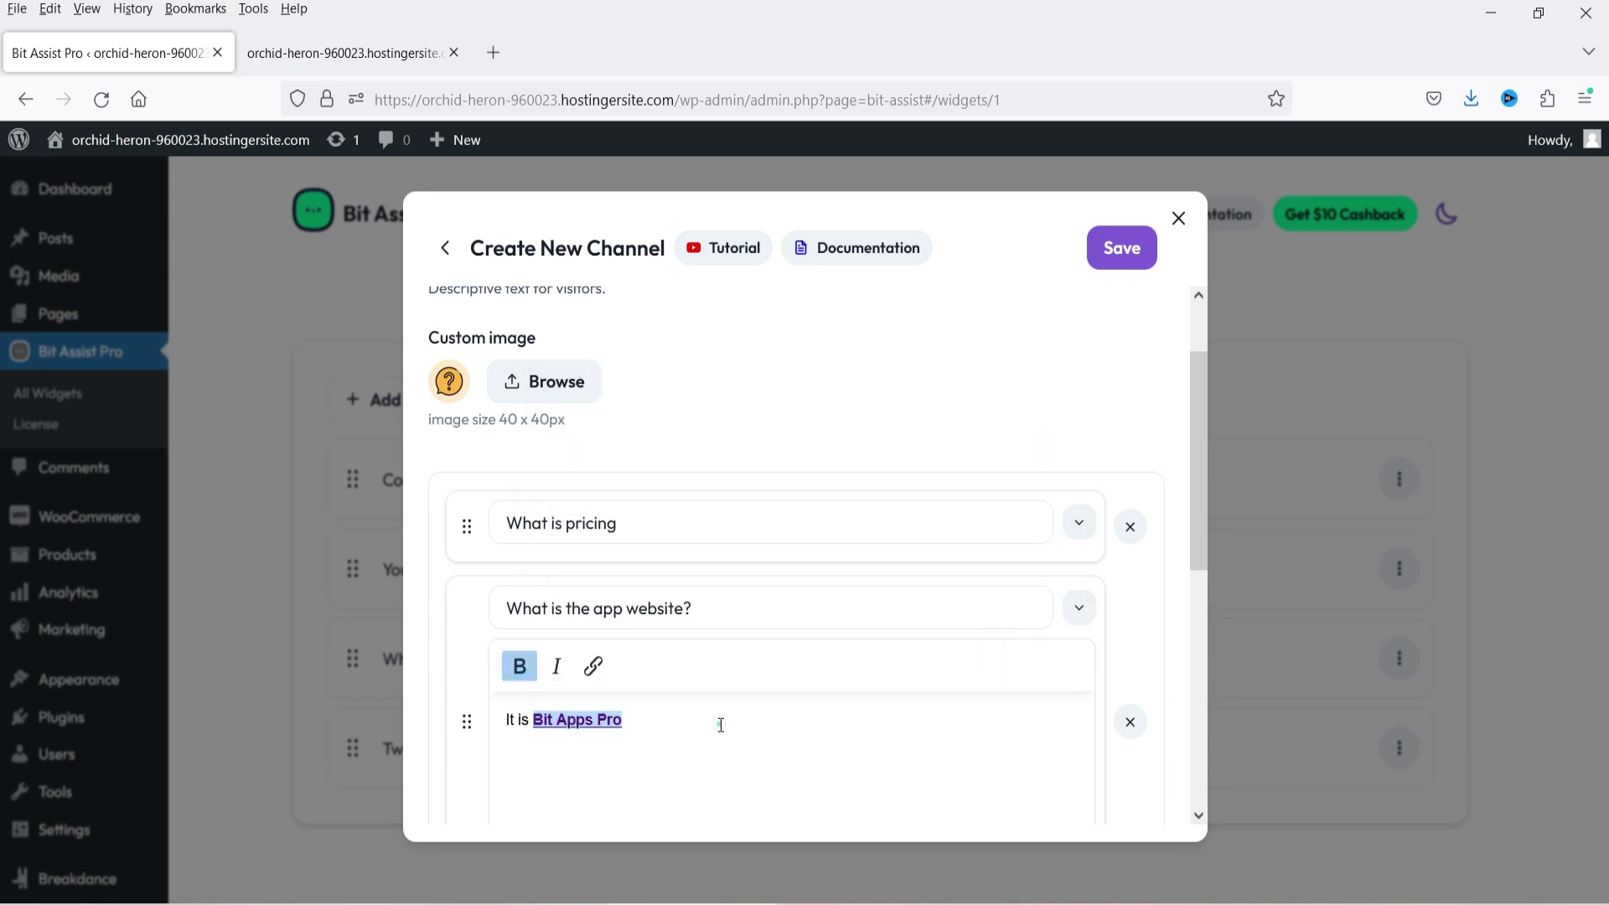
left_click(1079, 607)
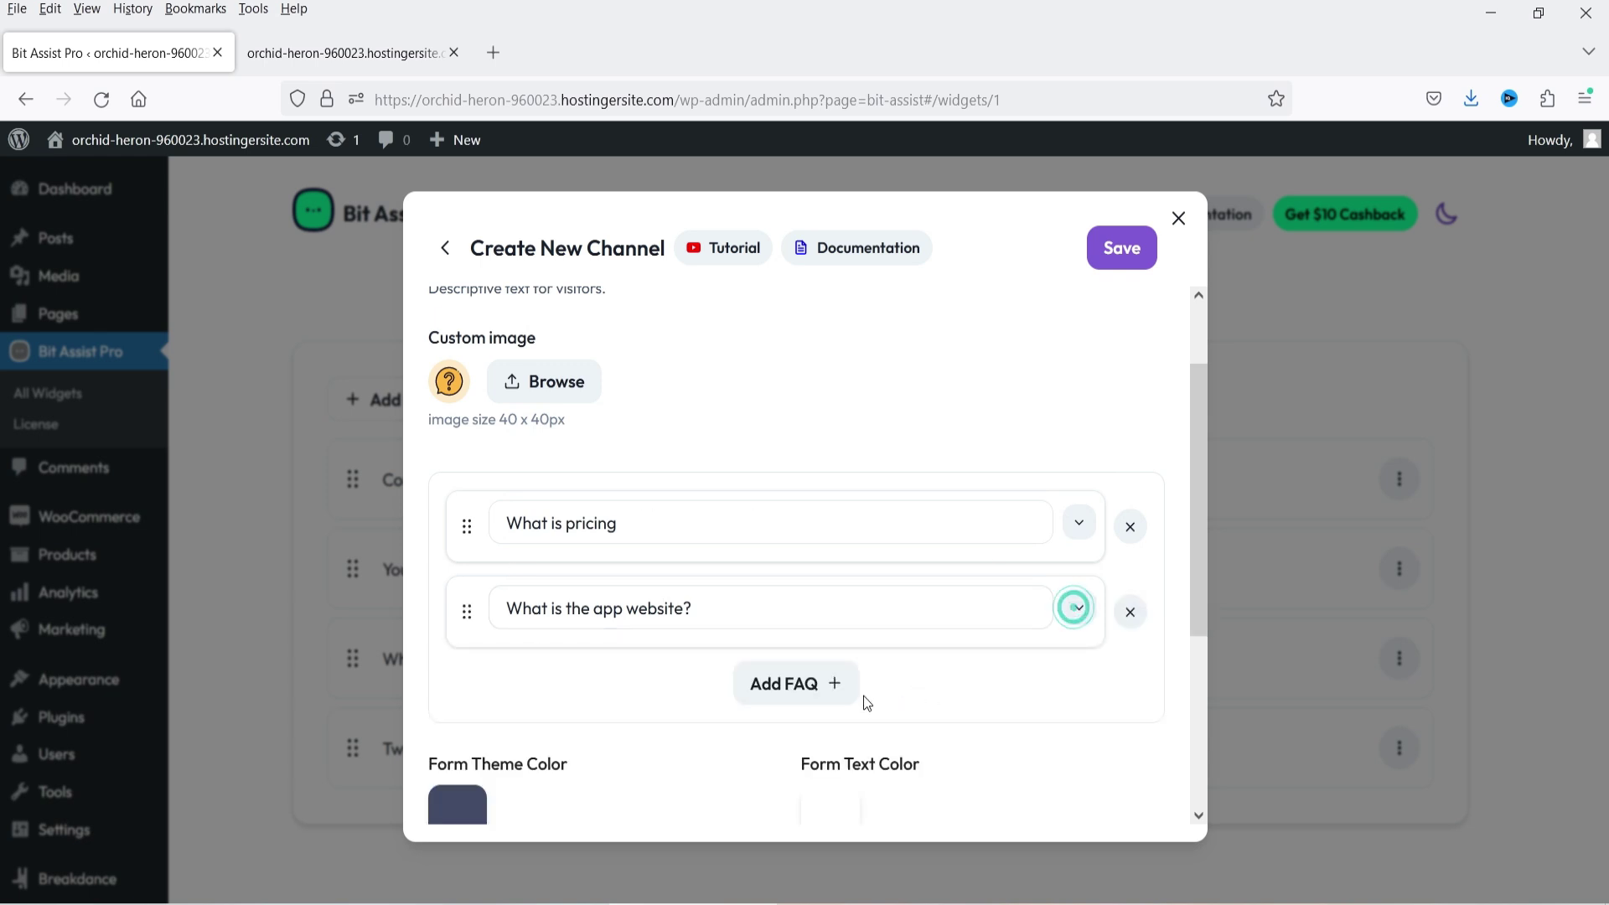
- Add 'Is it easy?' answered 'Yes, it is very easy to use this plugin.' and save the FAQ channel
left_click(806, 692)
triple_click(592, 694)
type("Is it easy?")
left_click(1079, 694)
type("Yes,")
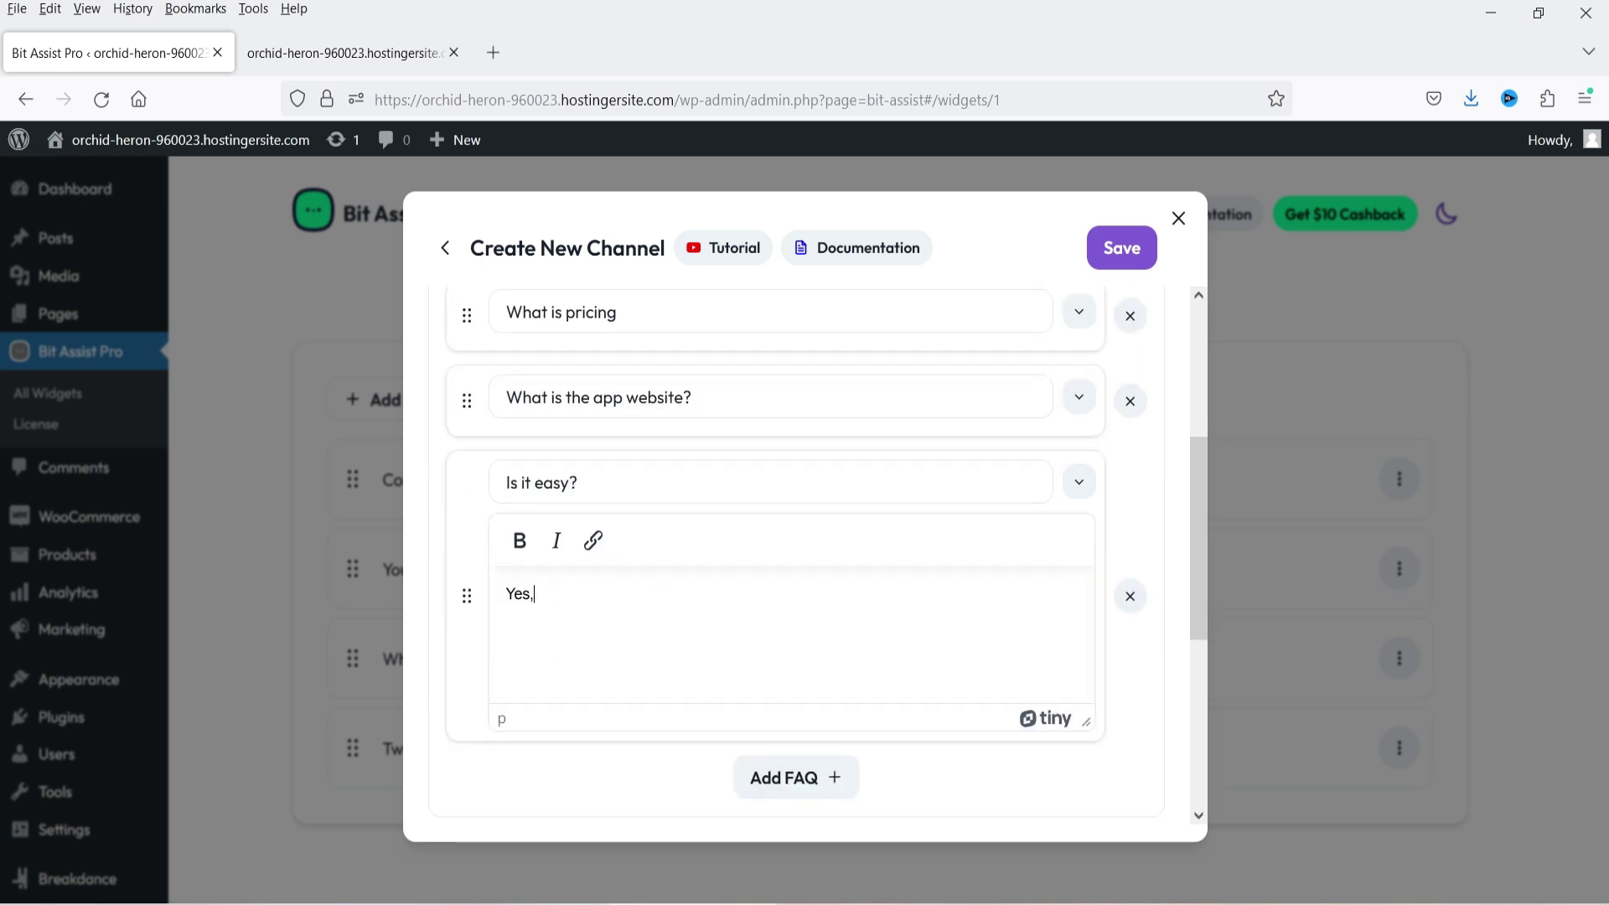
type(" it is very easy to use this plugin.")
left_click(1078, 482)
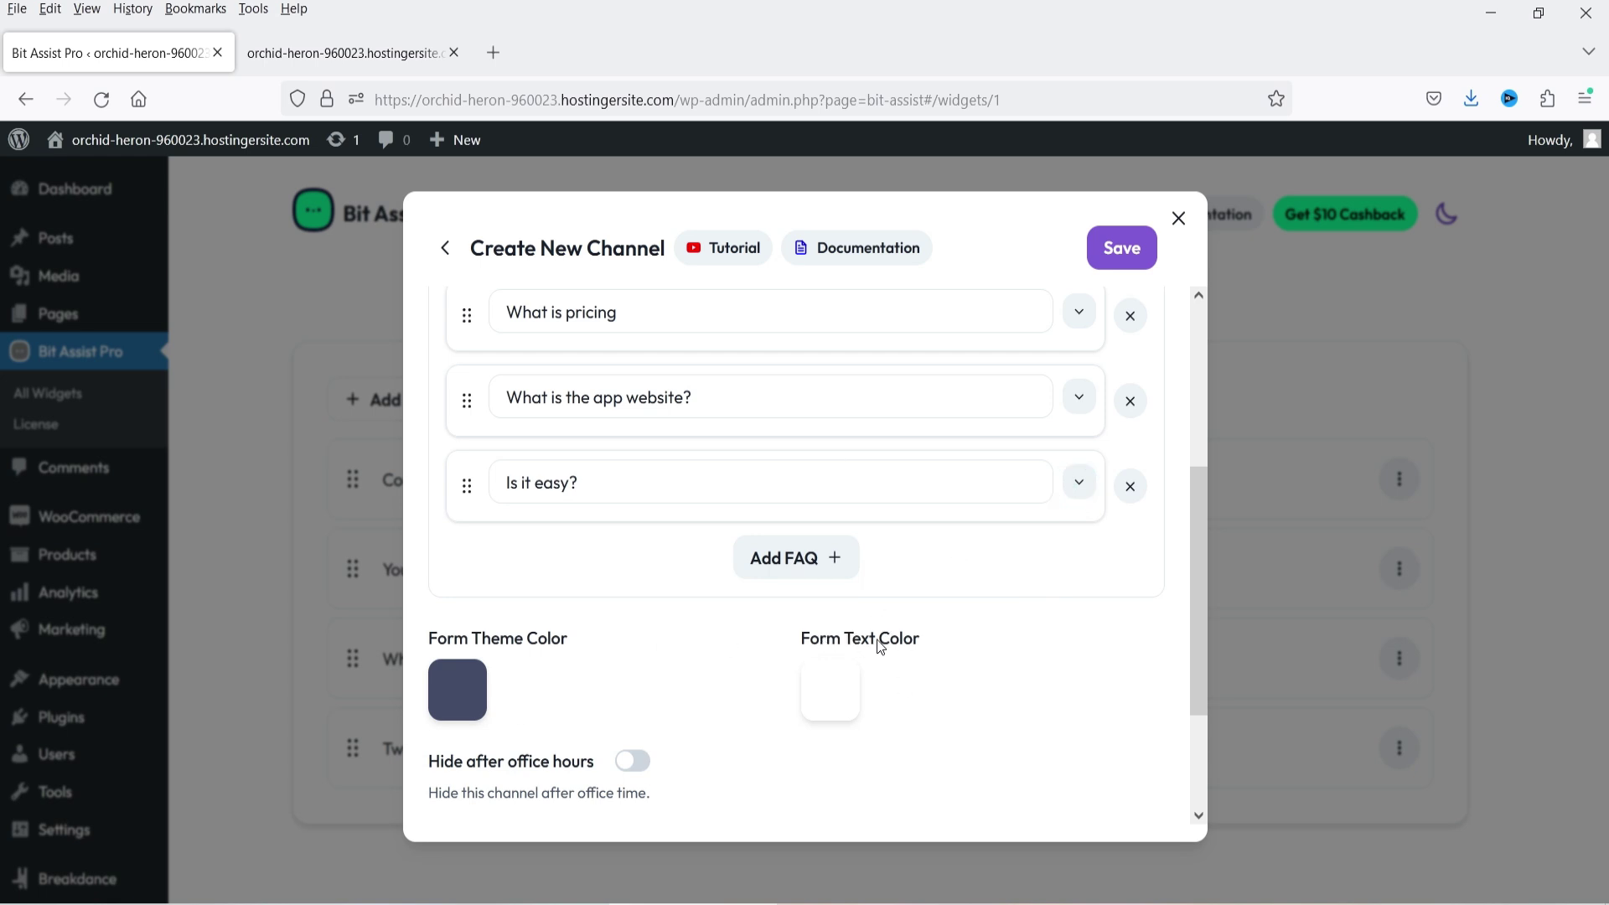
scroll(880, 646, "down", 2)
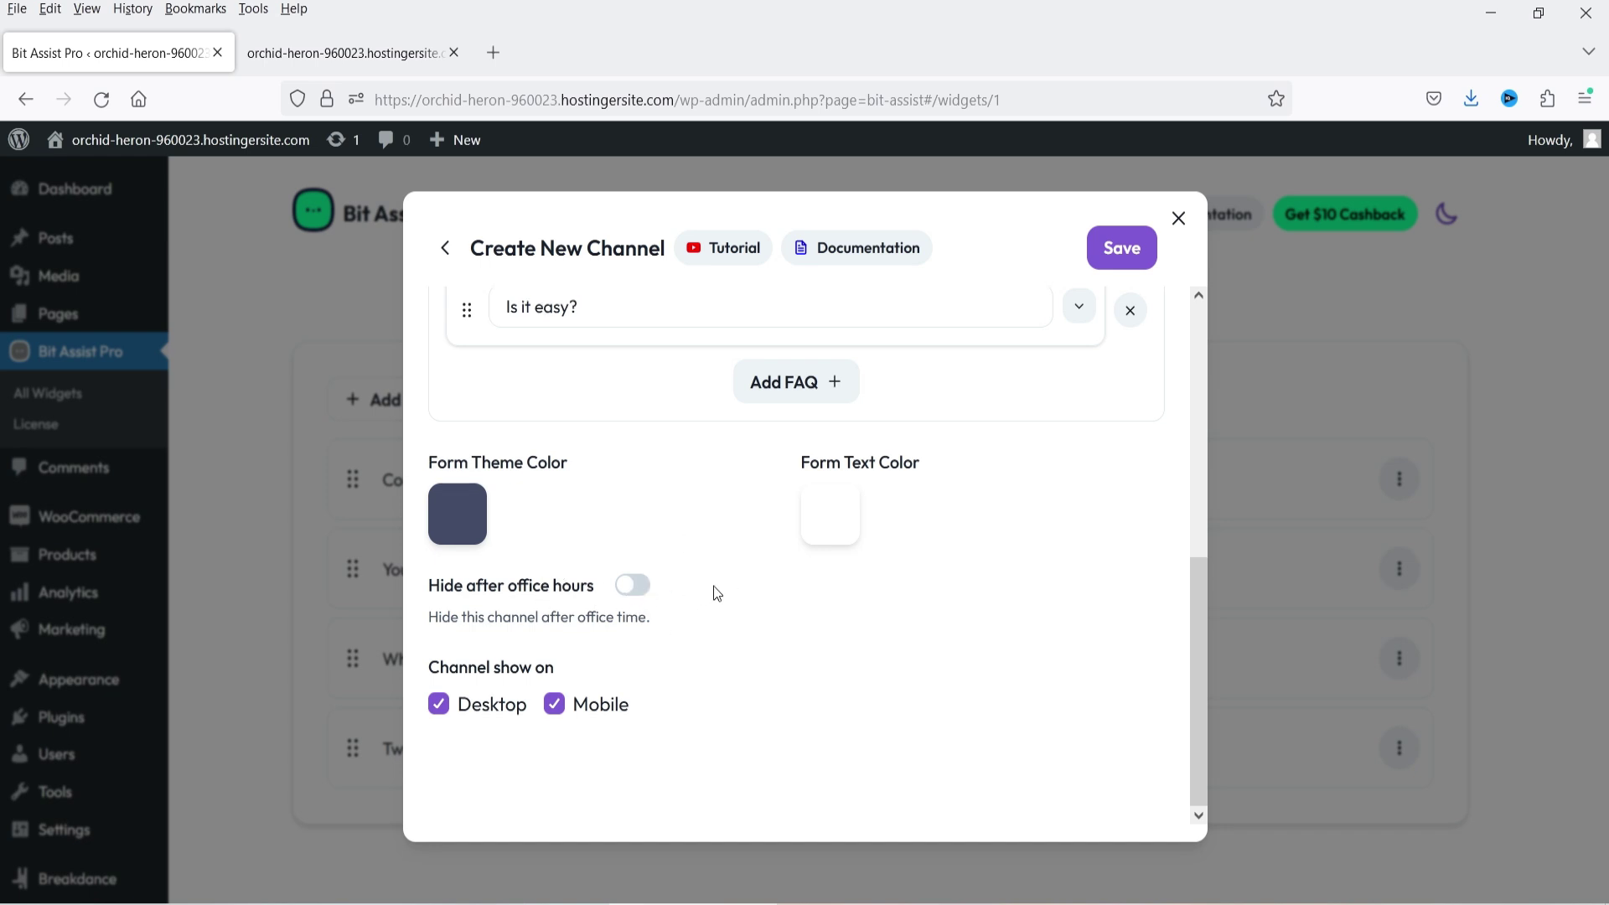
scroll(712, 586, "up", 6)
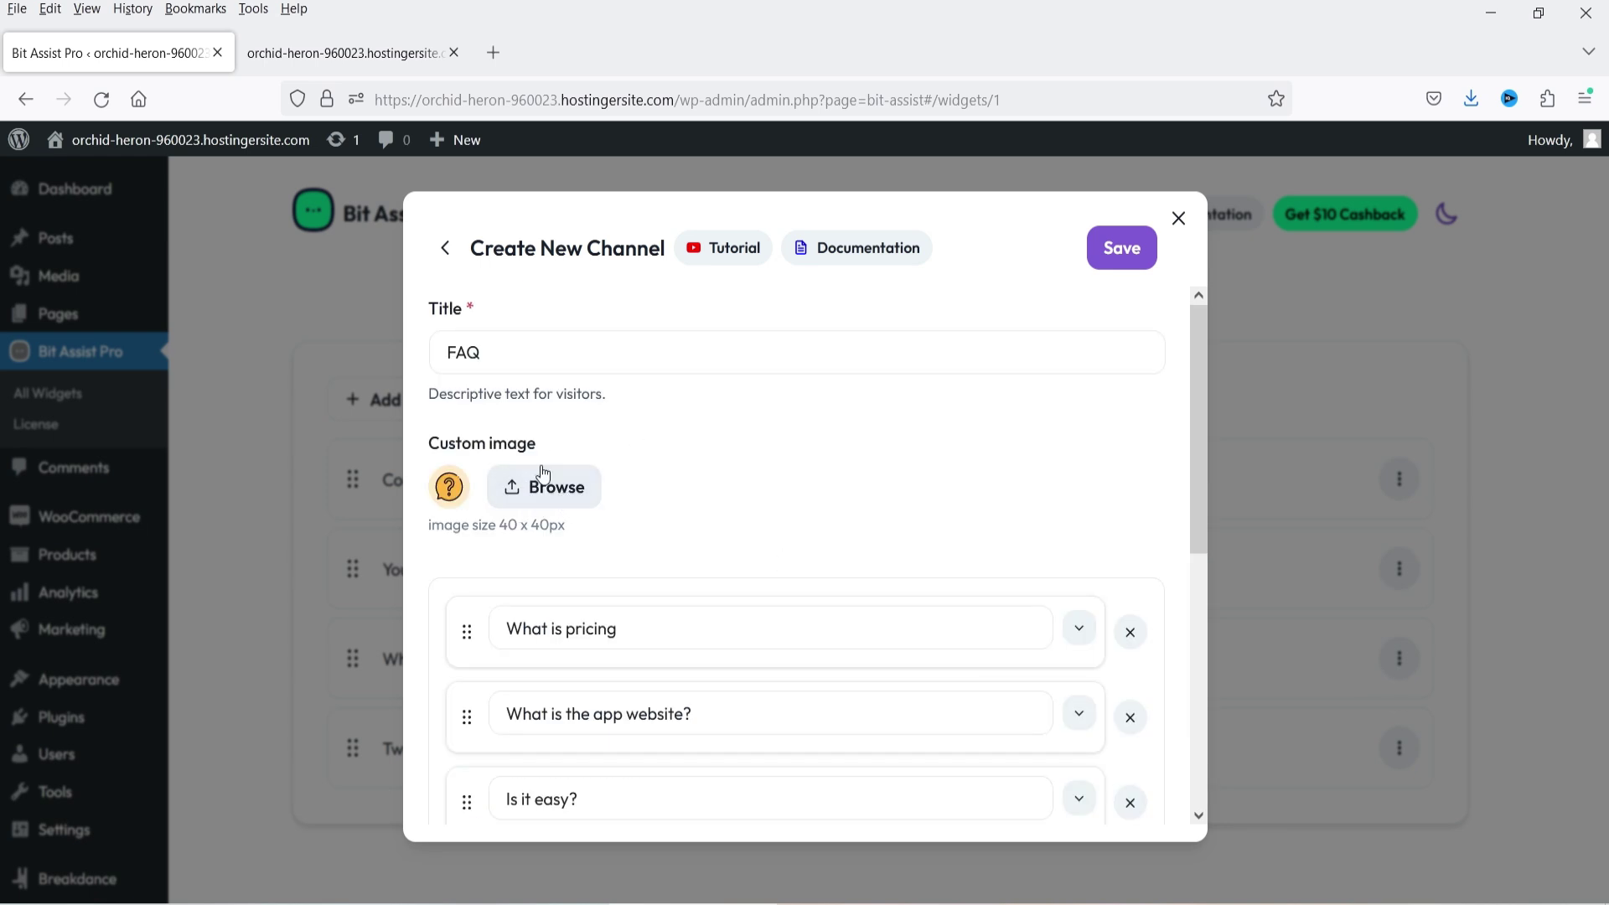
left_click(1124, 249)
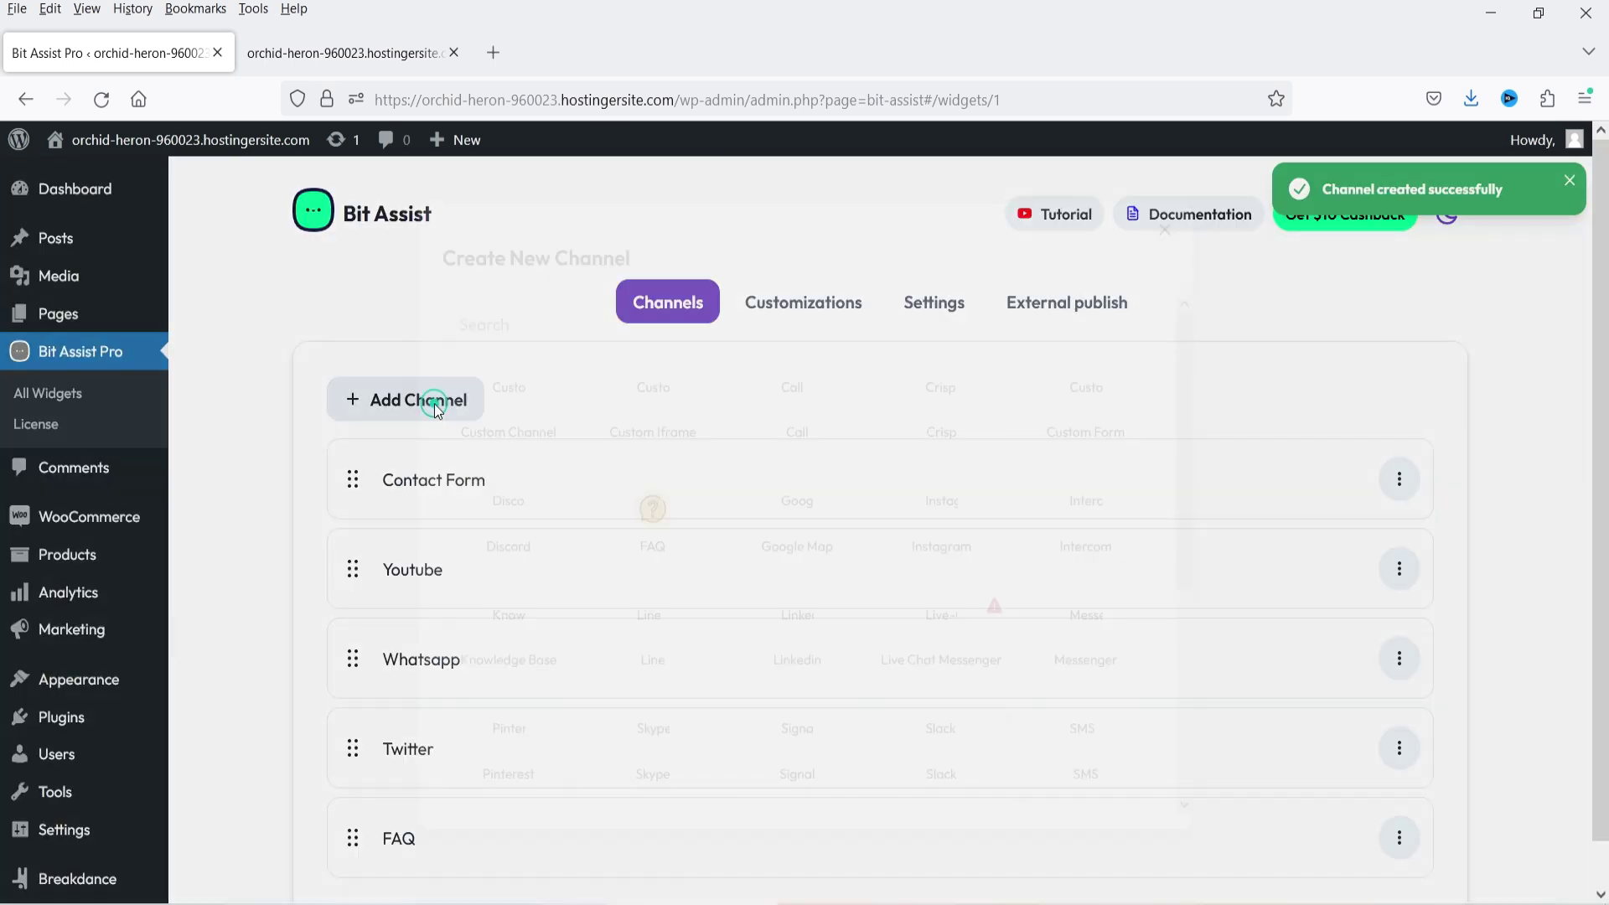
left_click(433, 401)
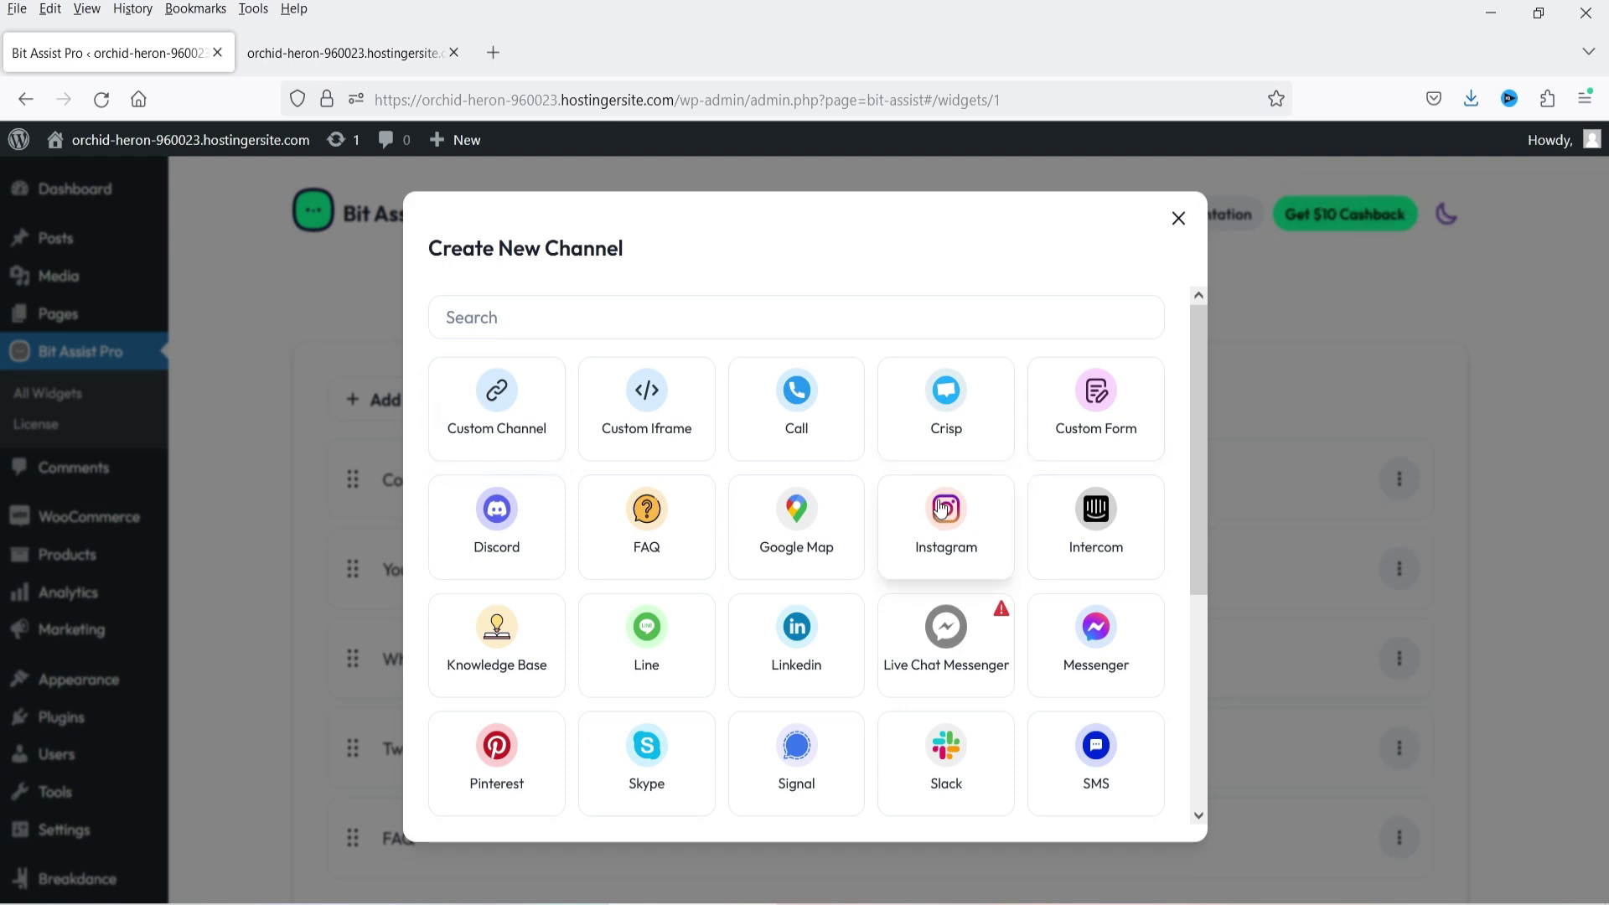
- Search channel types for 'kn' and choose Knowledge Base
scroll(926, 478, "down", 4)
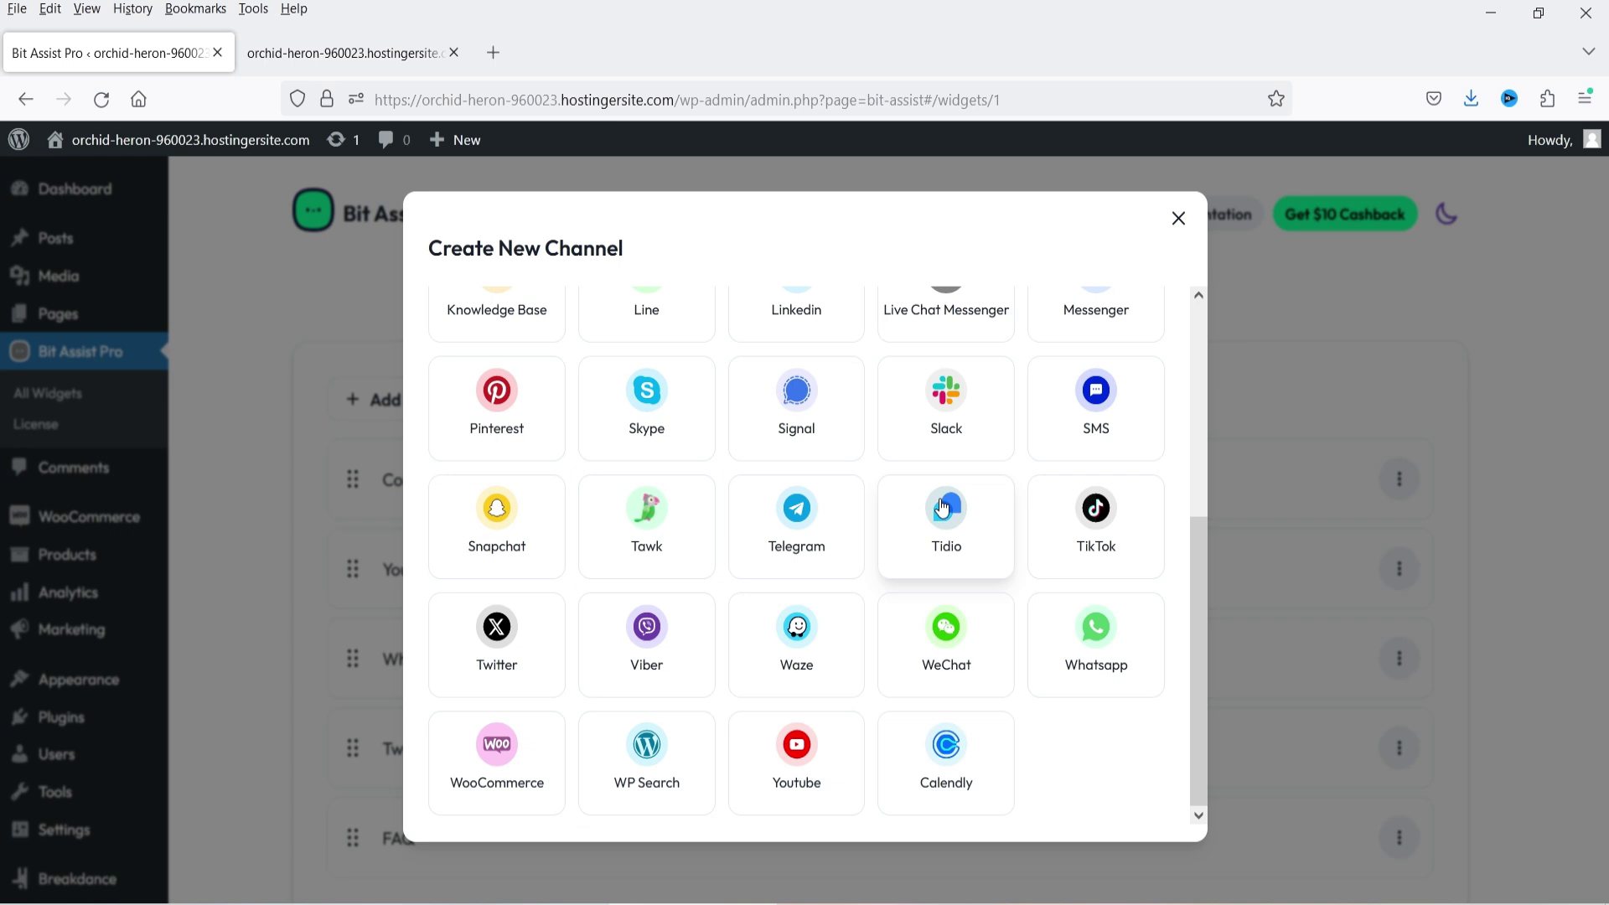
scroll(909, 516, "up", 4)
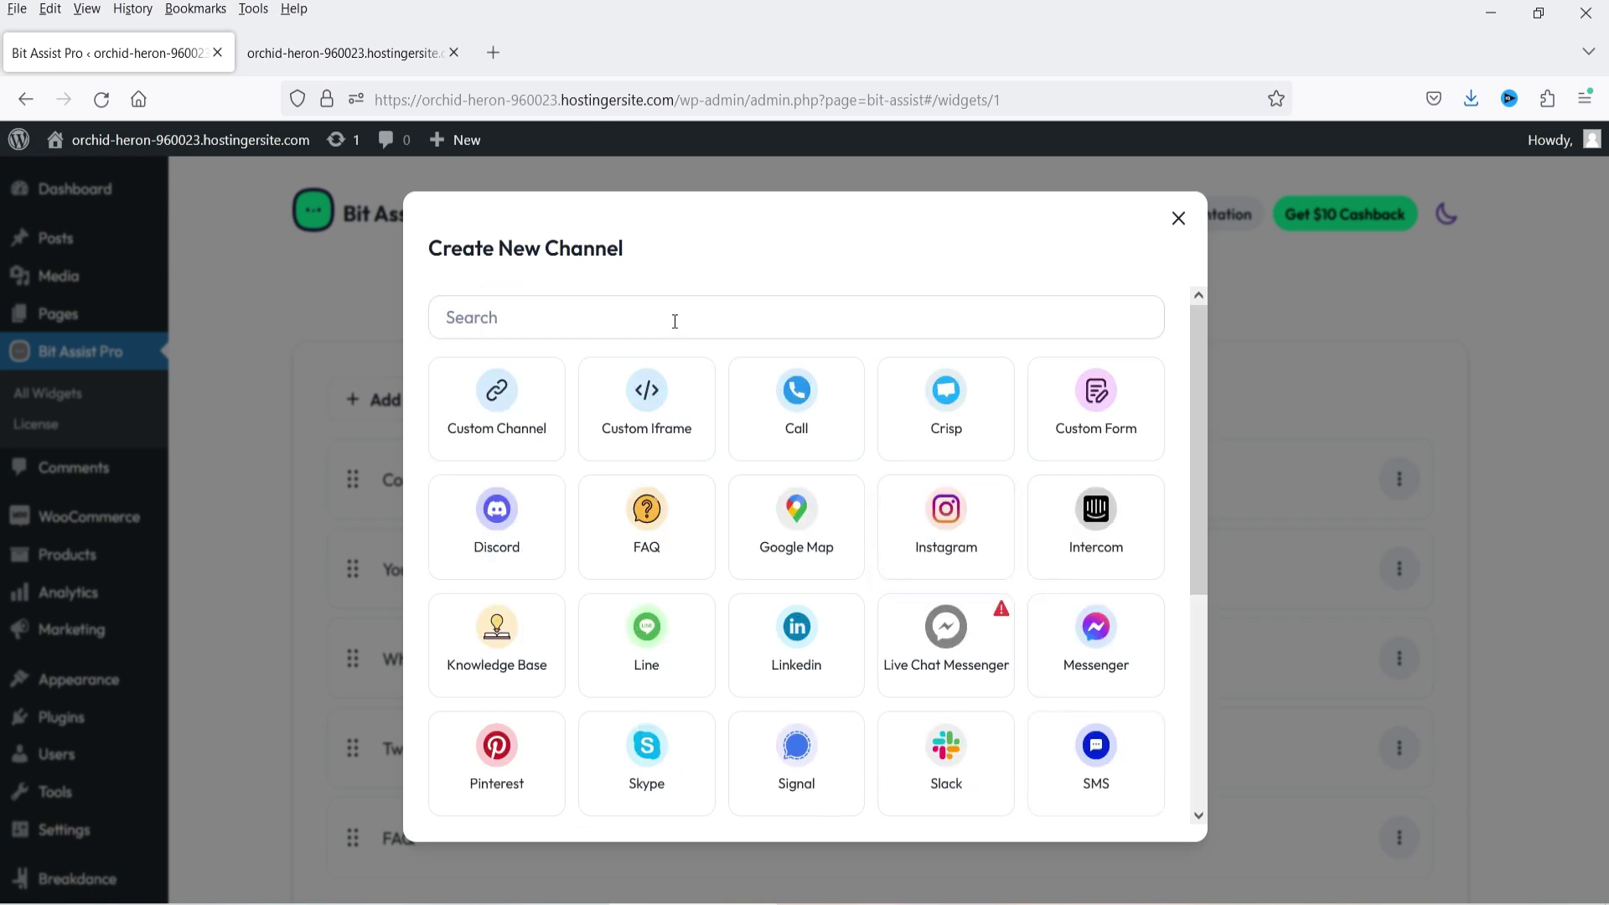
left_click(675, 321)
type("know")
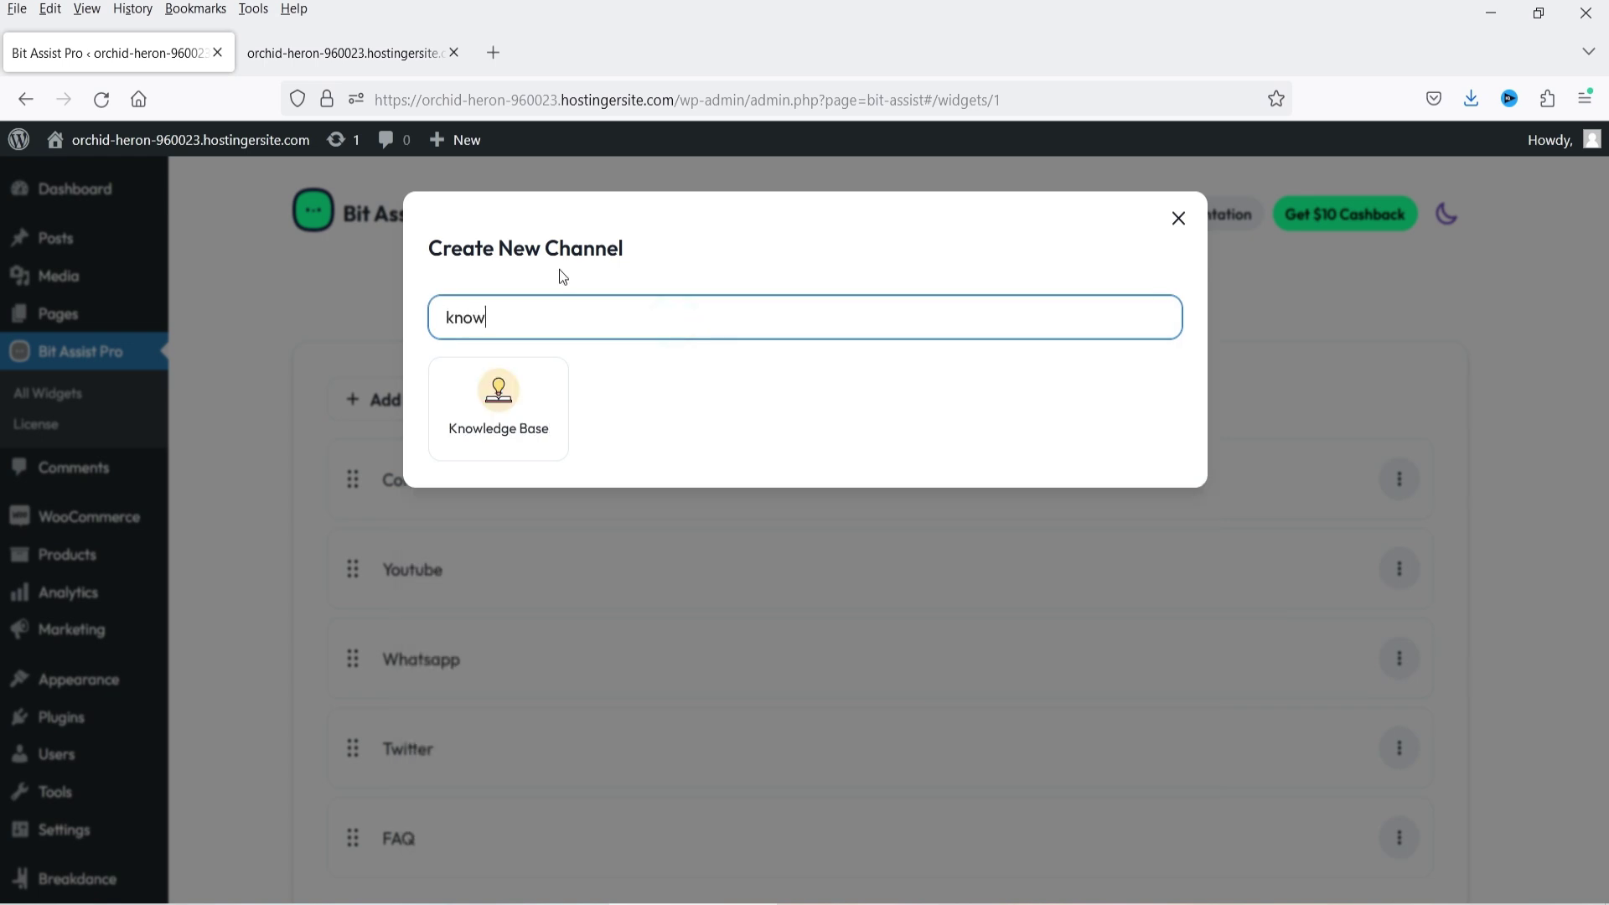
left_click(511, 413)
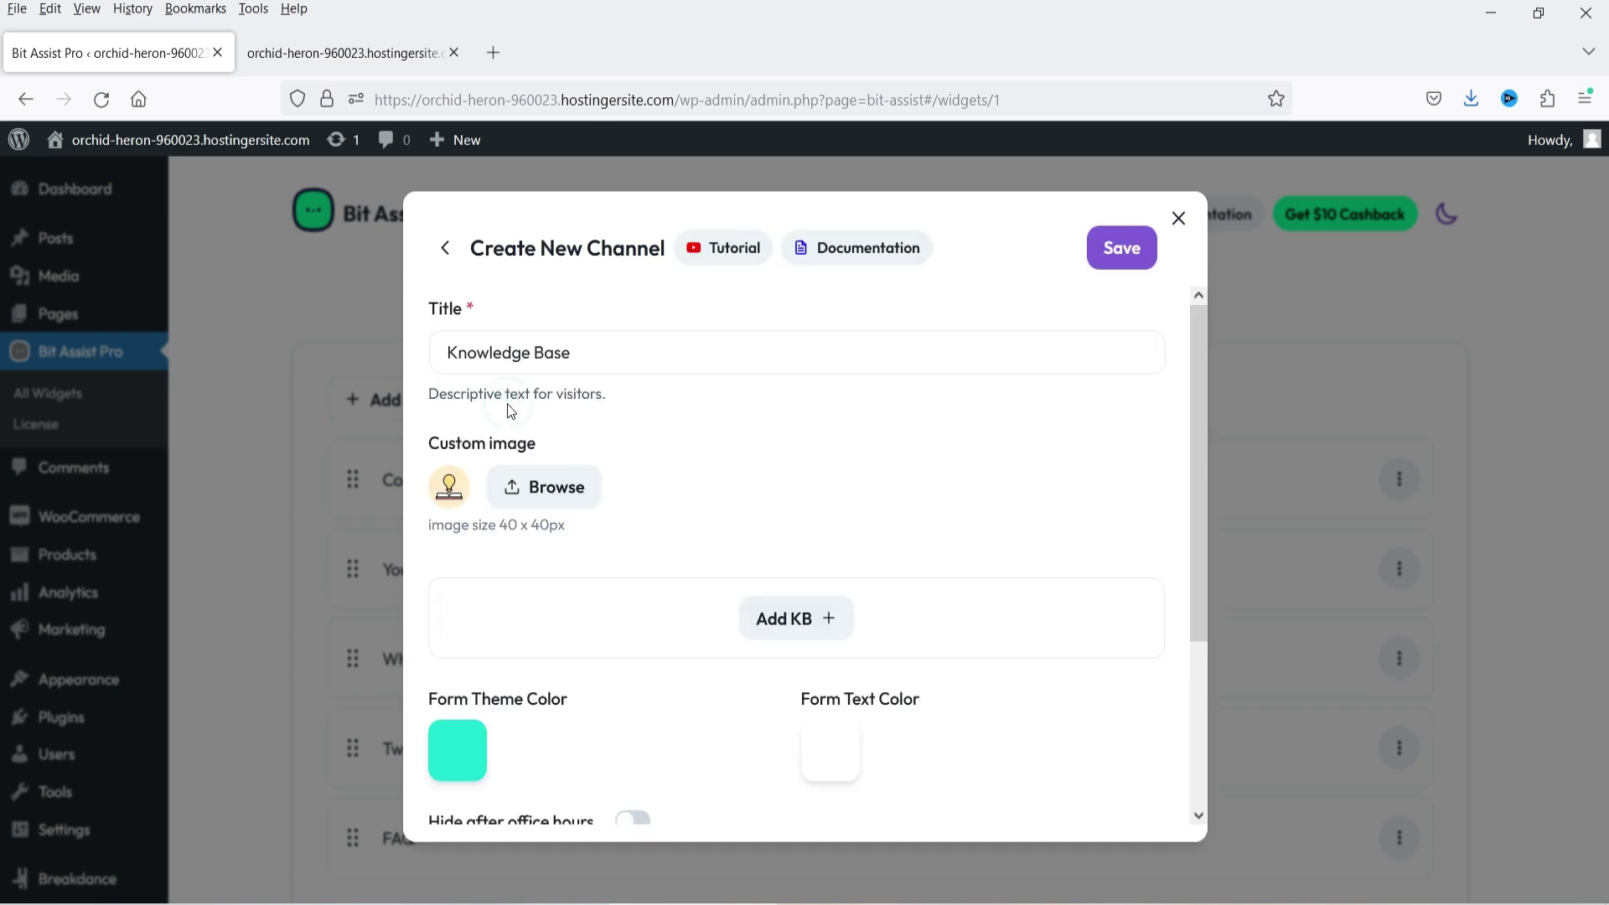
- Add a first article titled 'Free WooCommerce Product Filter Plugin' with its pasted description
left_click(772, 624)
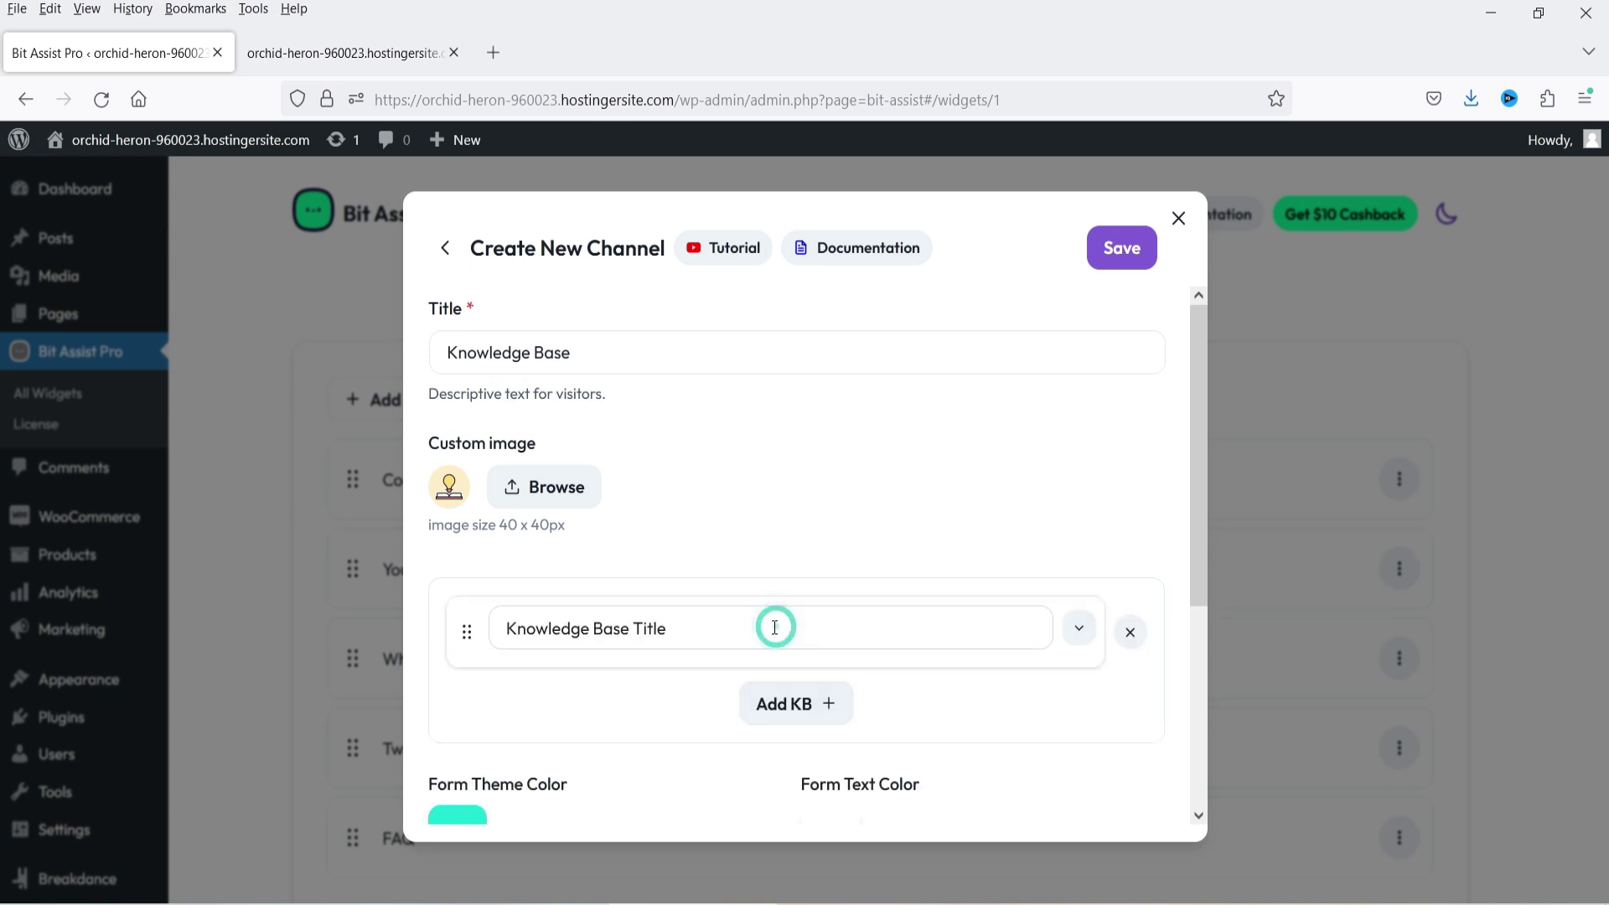
triple_click(719, 630)
type("Free WooCommerce Product Filter Plugin")
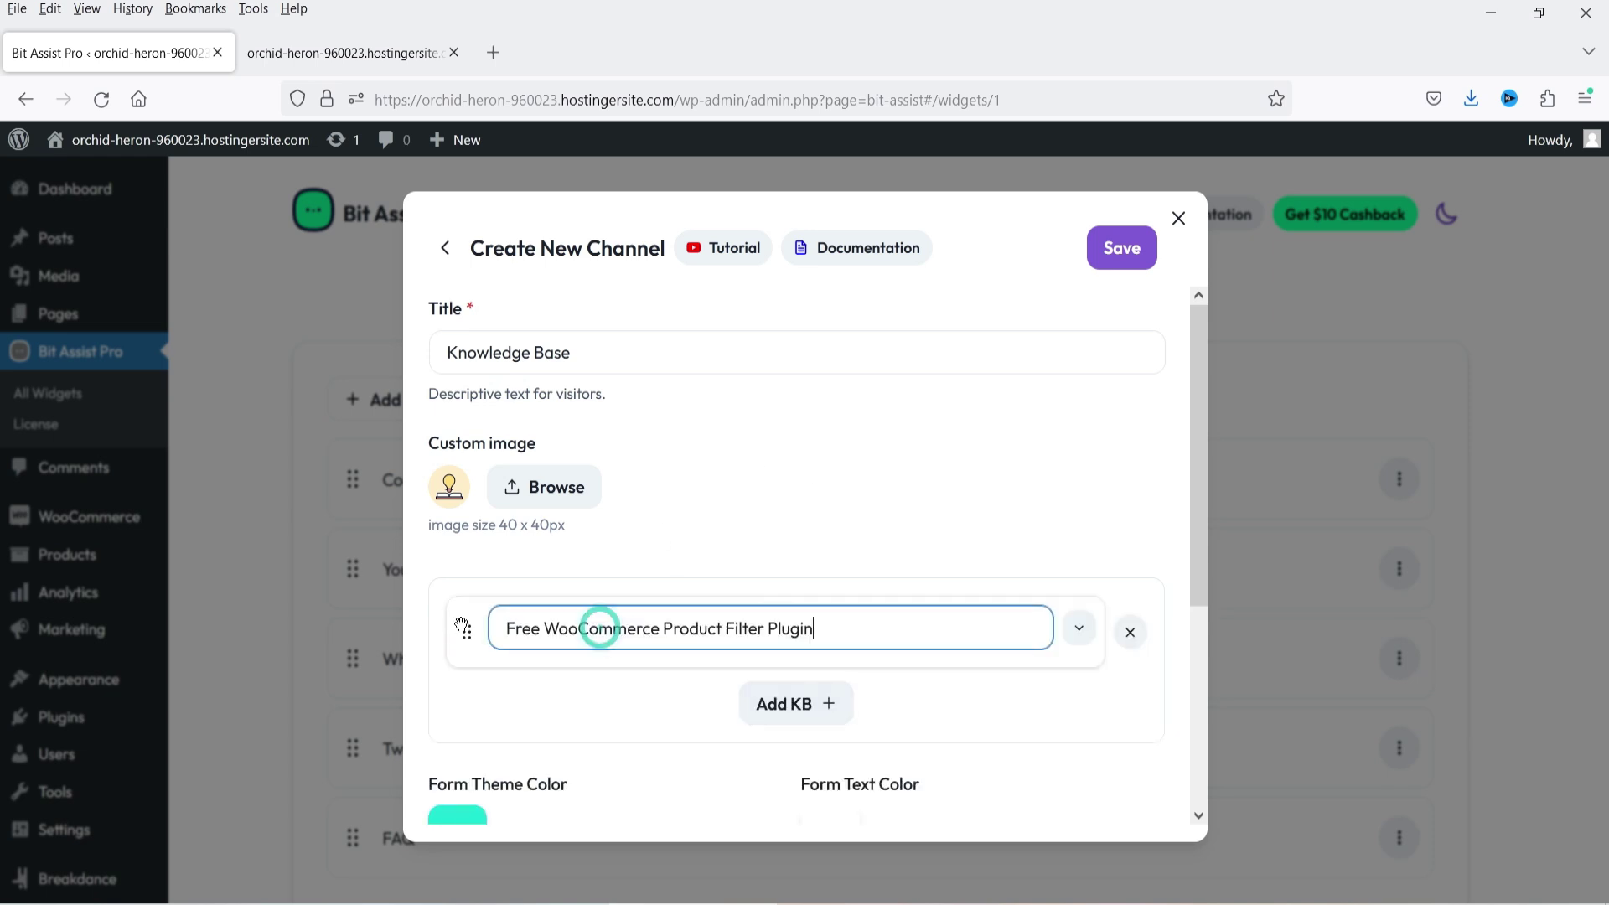
left_click(1079, 628)
scroll(909, 507, "down", 3)
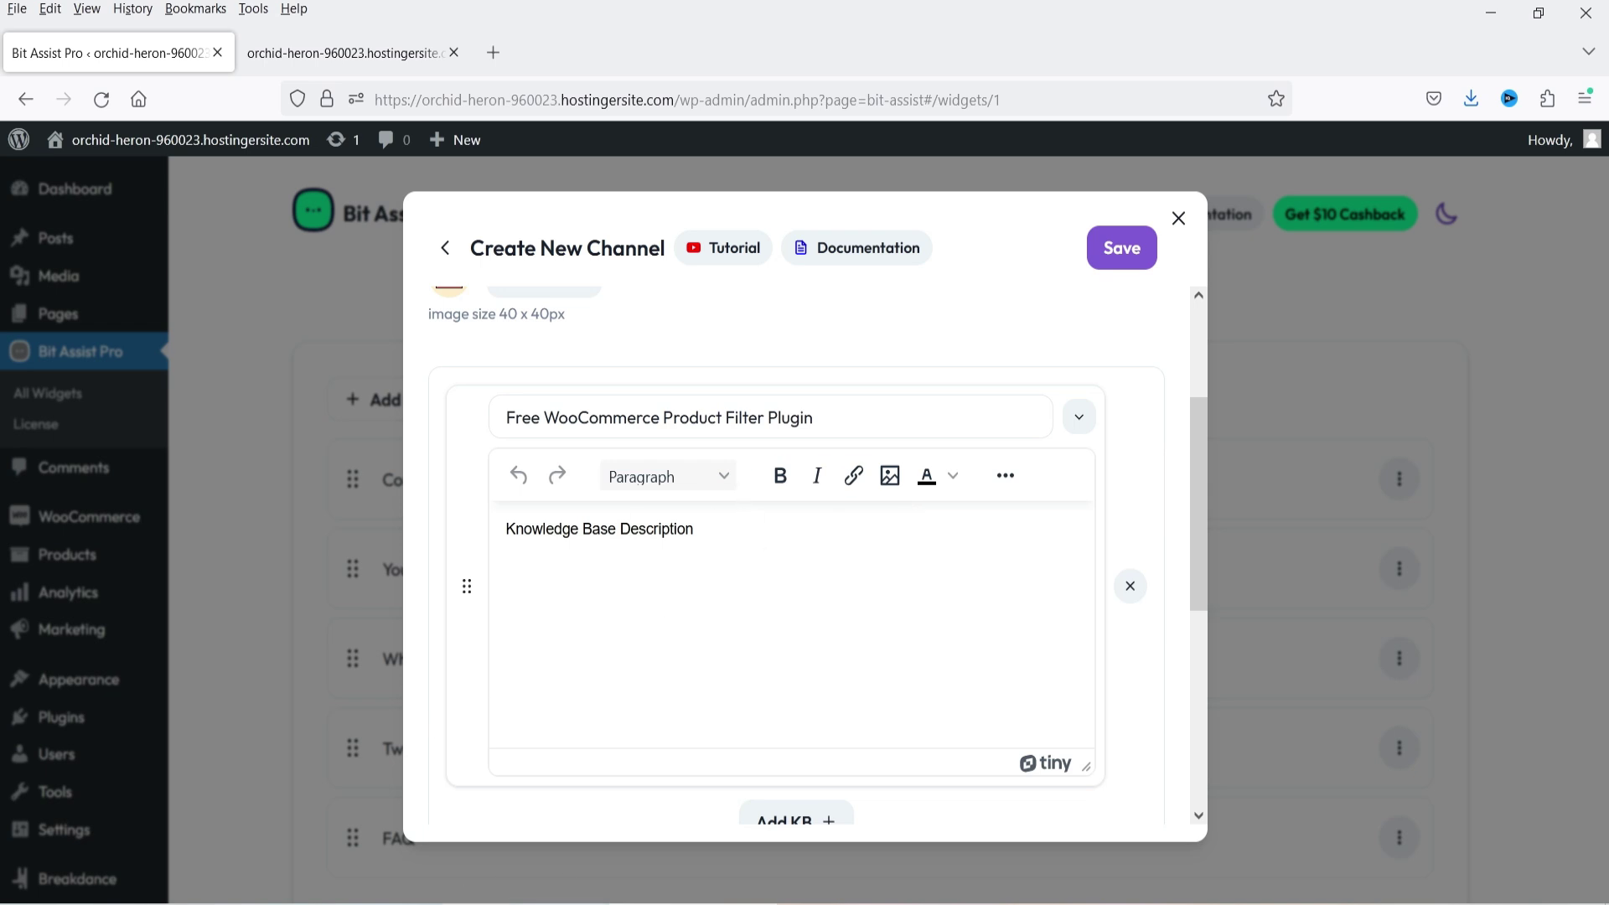
triple_click(657, 585)
key("ctrl+v")
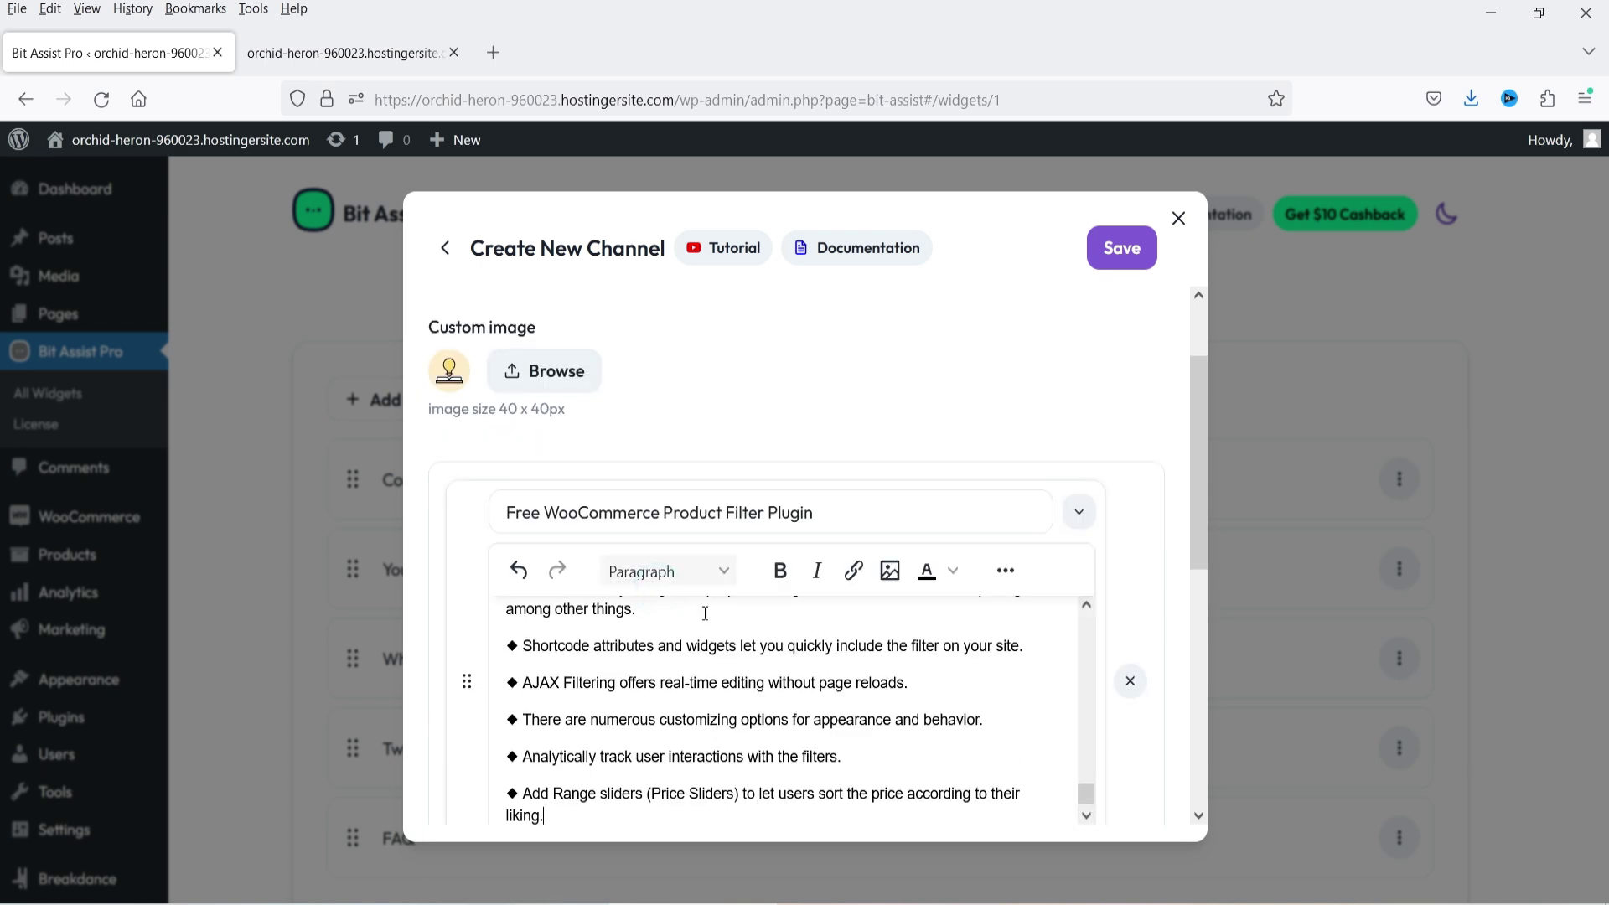
left_click(1078, 512)
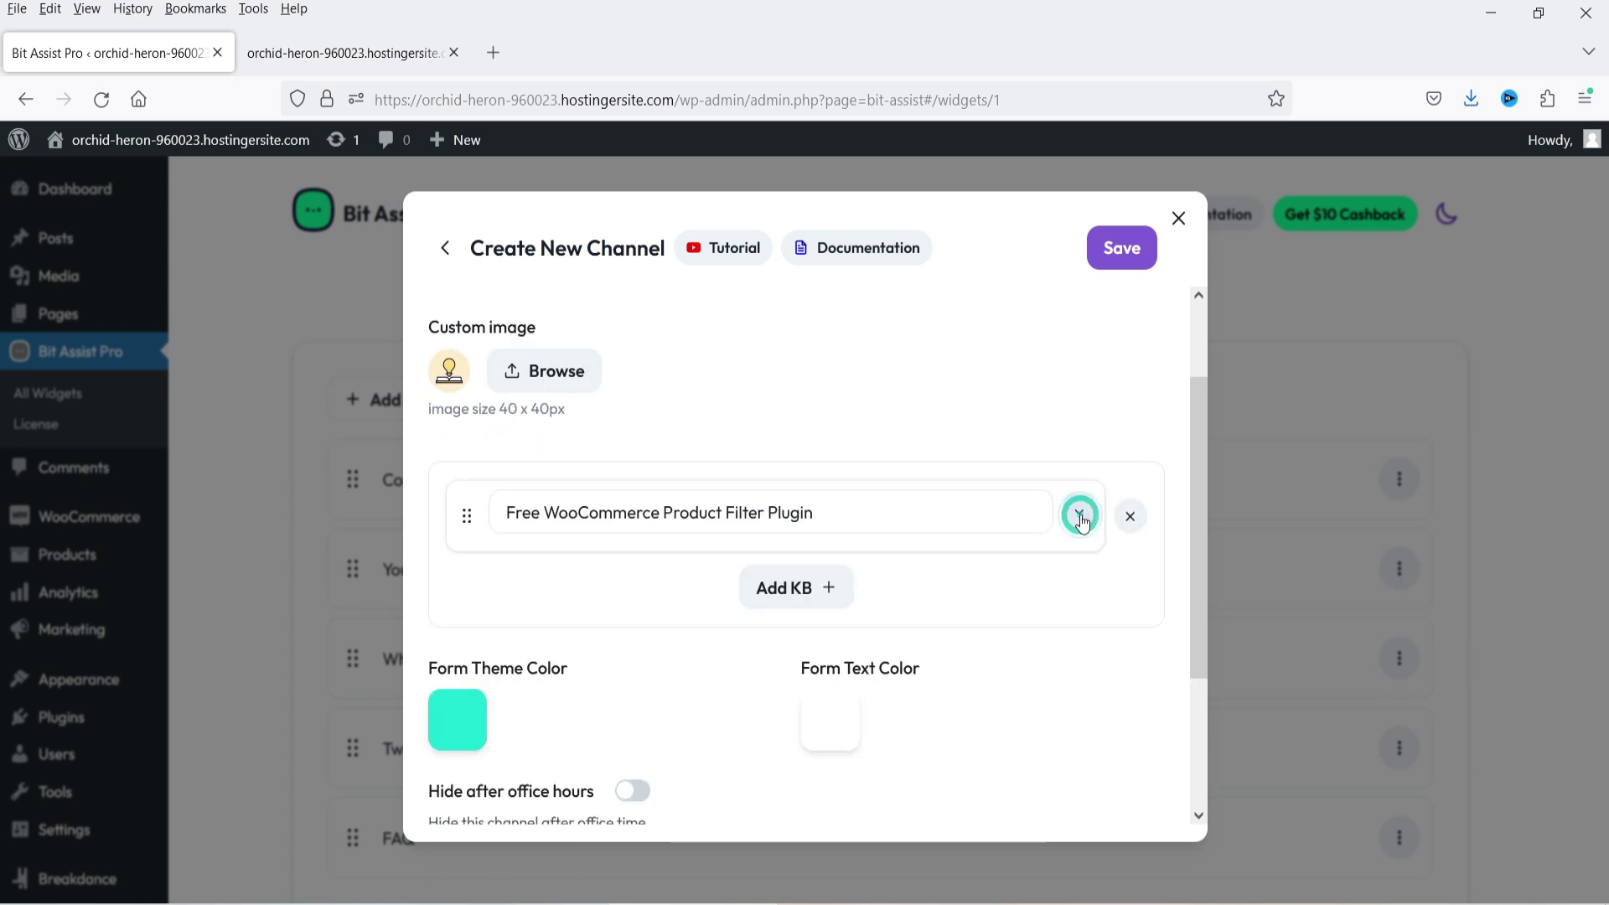
- Add another article with a pasted title and FAQ Plugin description, then save the channel
left_click(817, 586)
scroll(858, 496, "down", 2)
triple_click(690, 385)
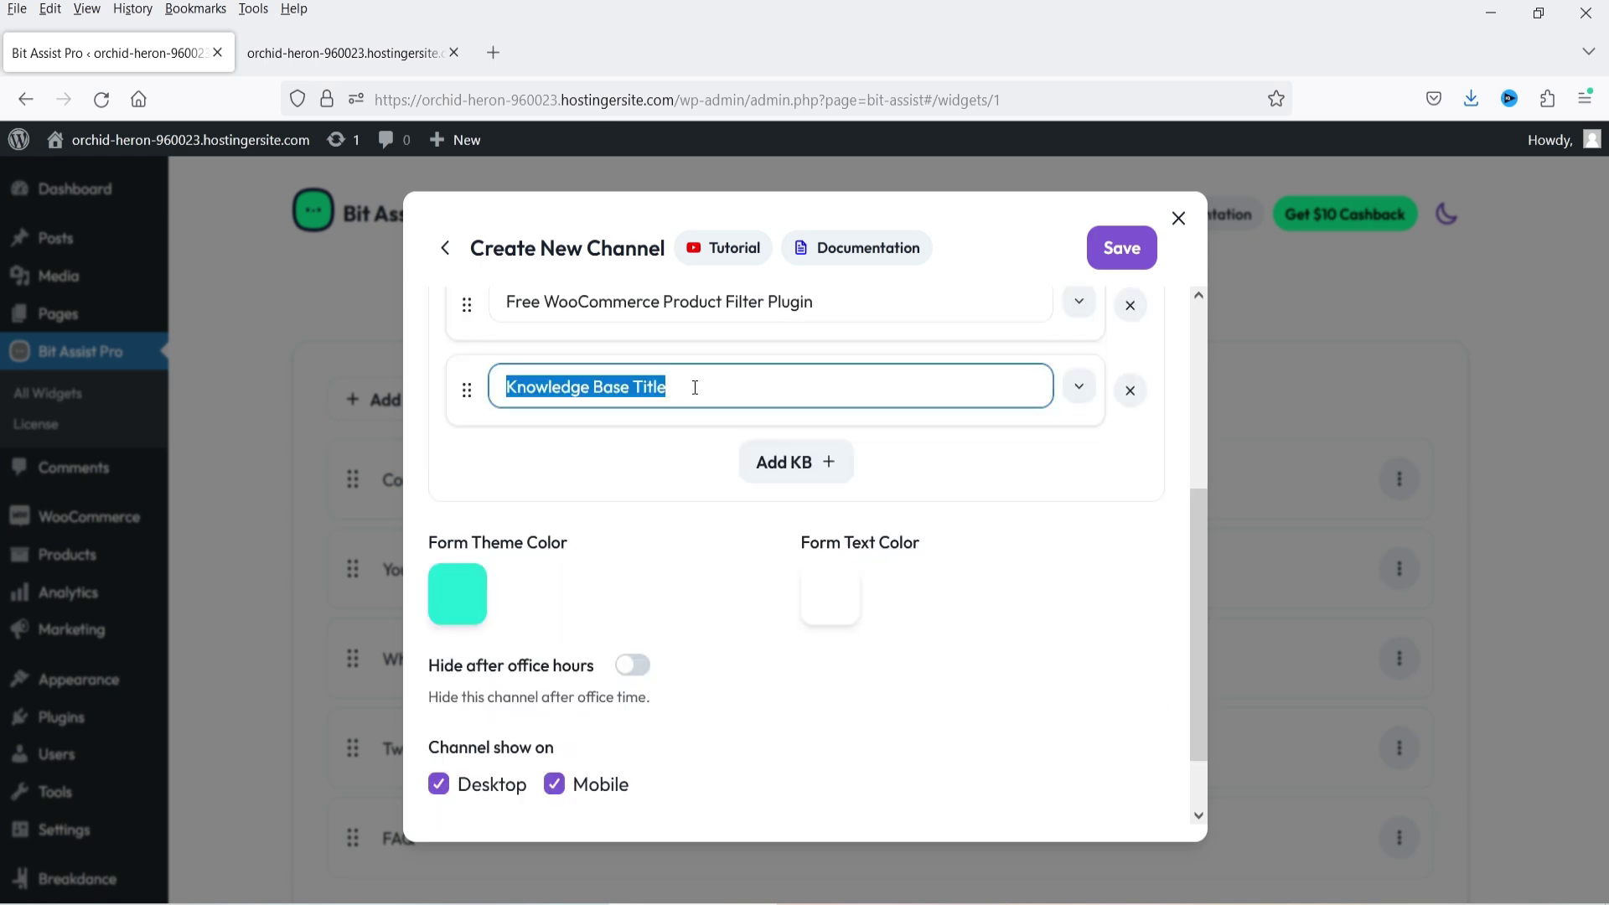
type("Free WordPress Elementor Google Maps Widget")
left_click(1082, 391)
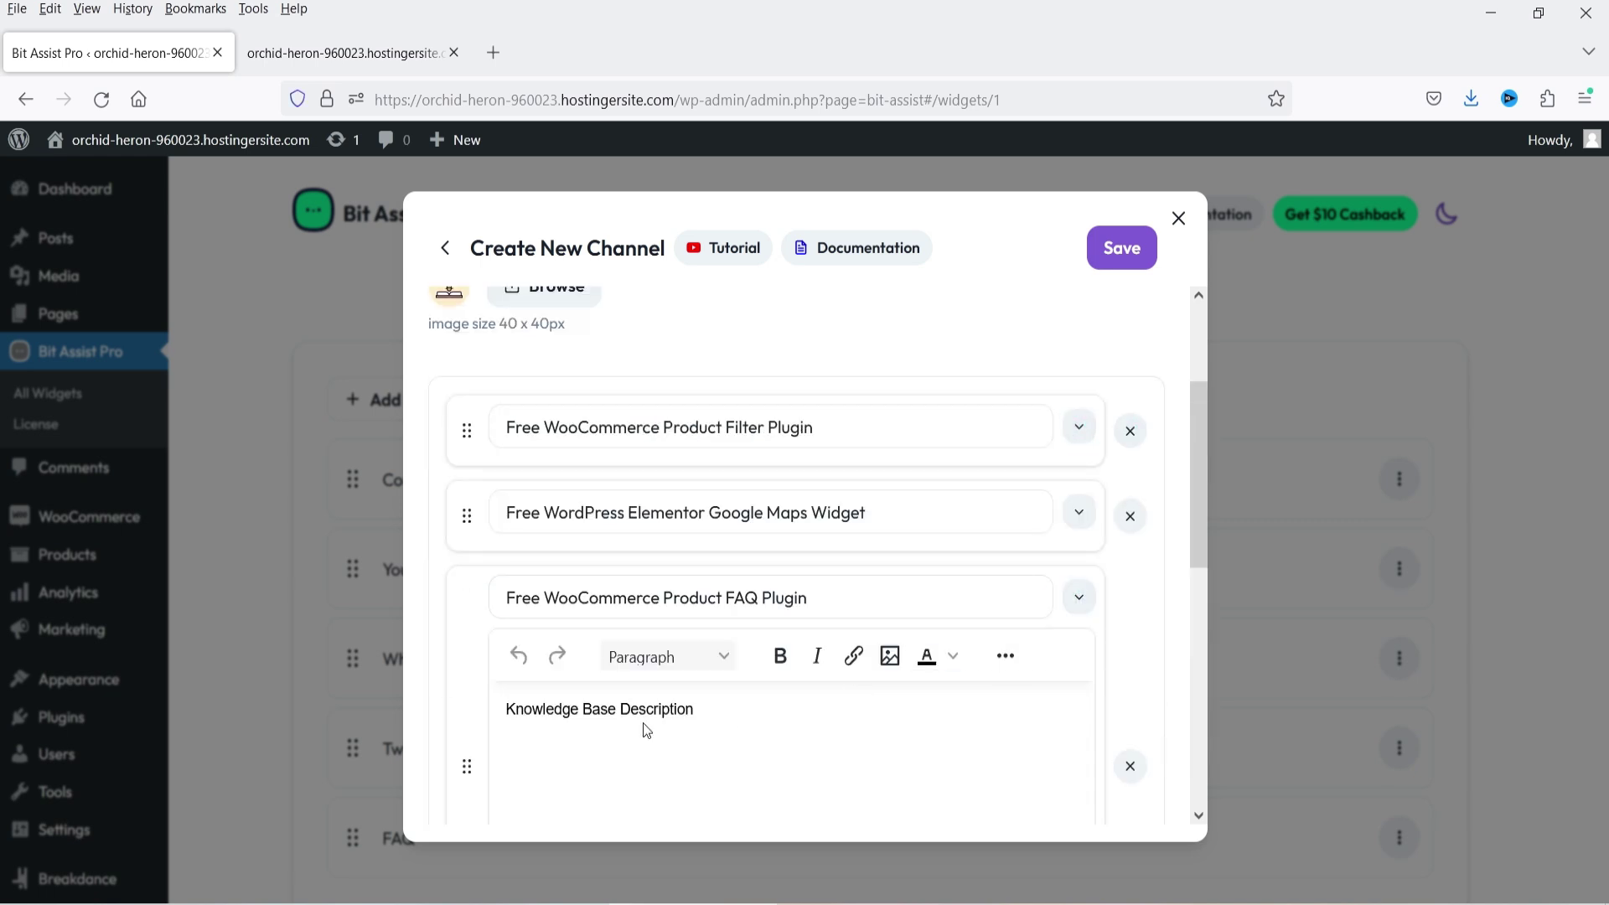
triple_click(646, 728)
key("ctrl+v")
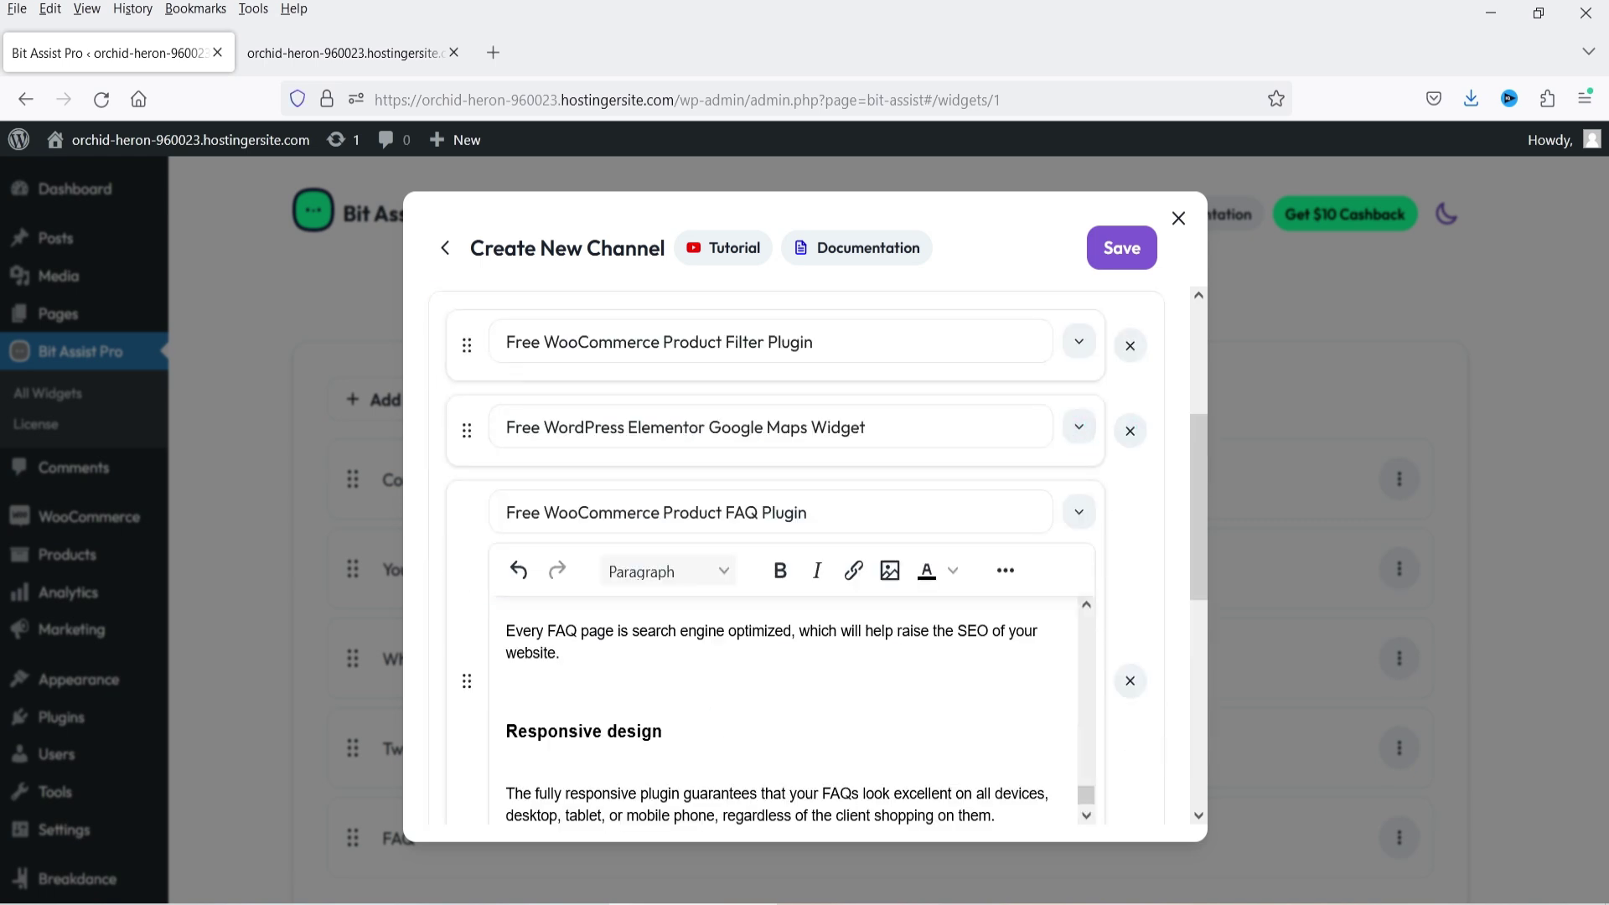
left_click(1079, 511)
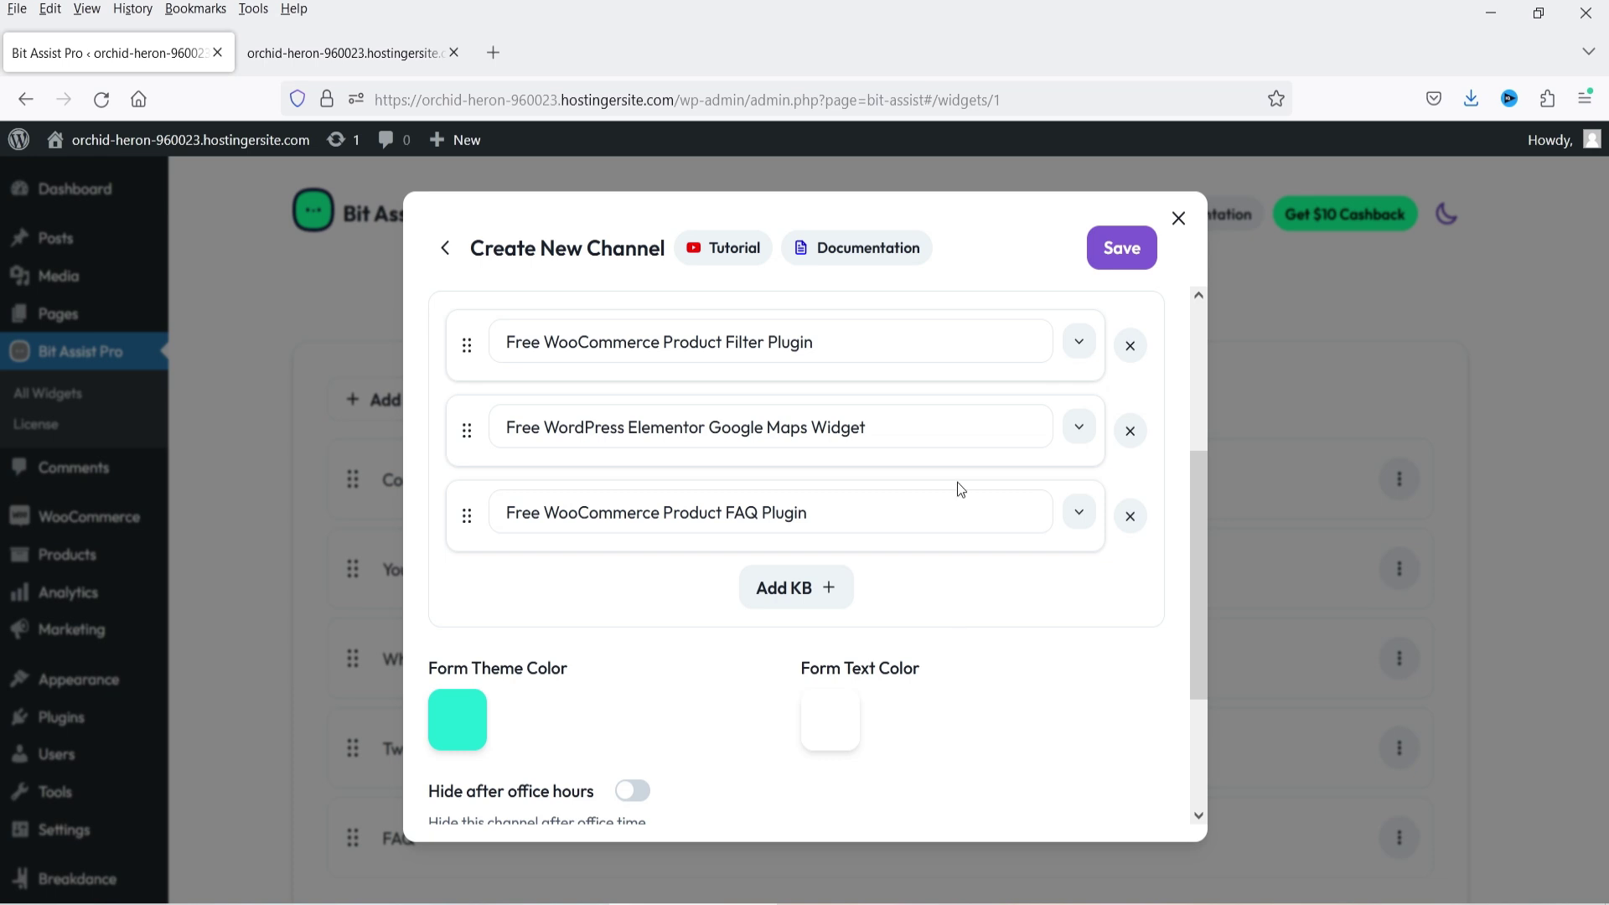
left_click(1137, 258)
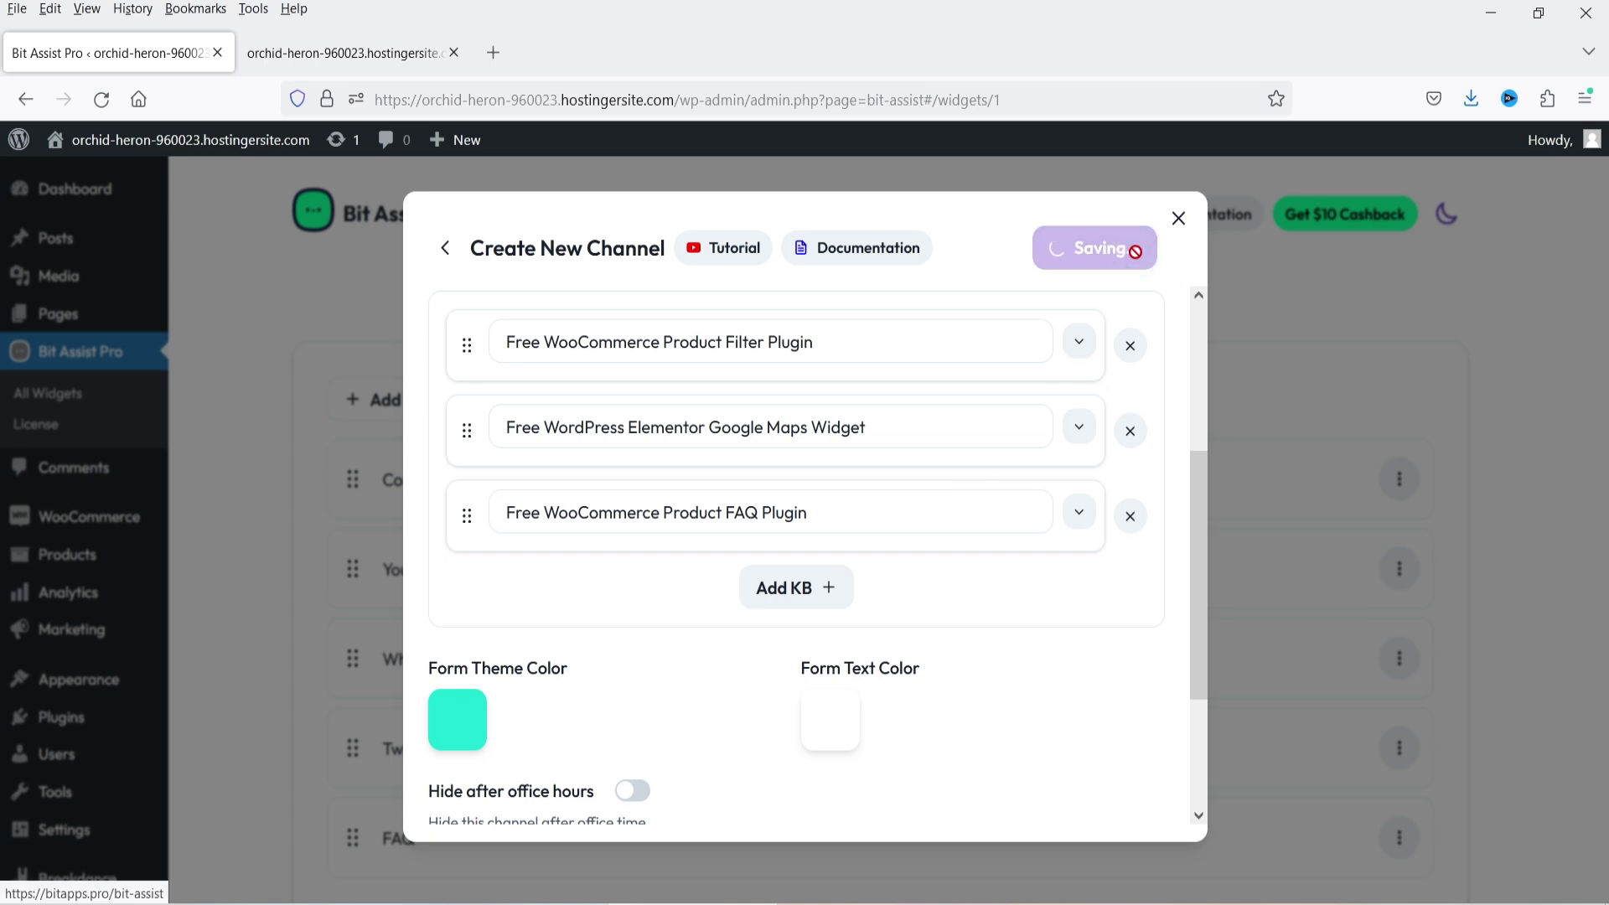
- Reload the Clothify storefront and open the widget's FAQ channel
scroll(485, 528, "down", 1)
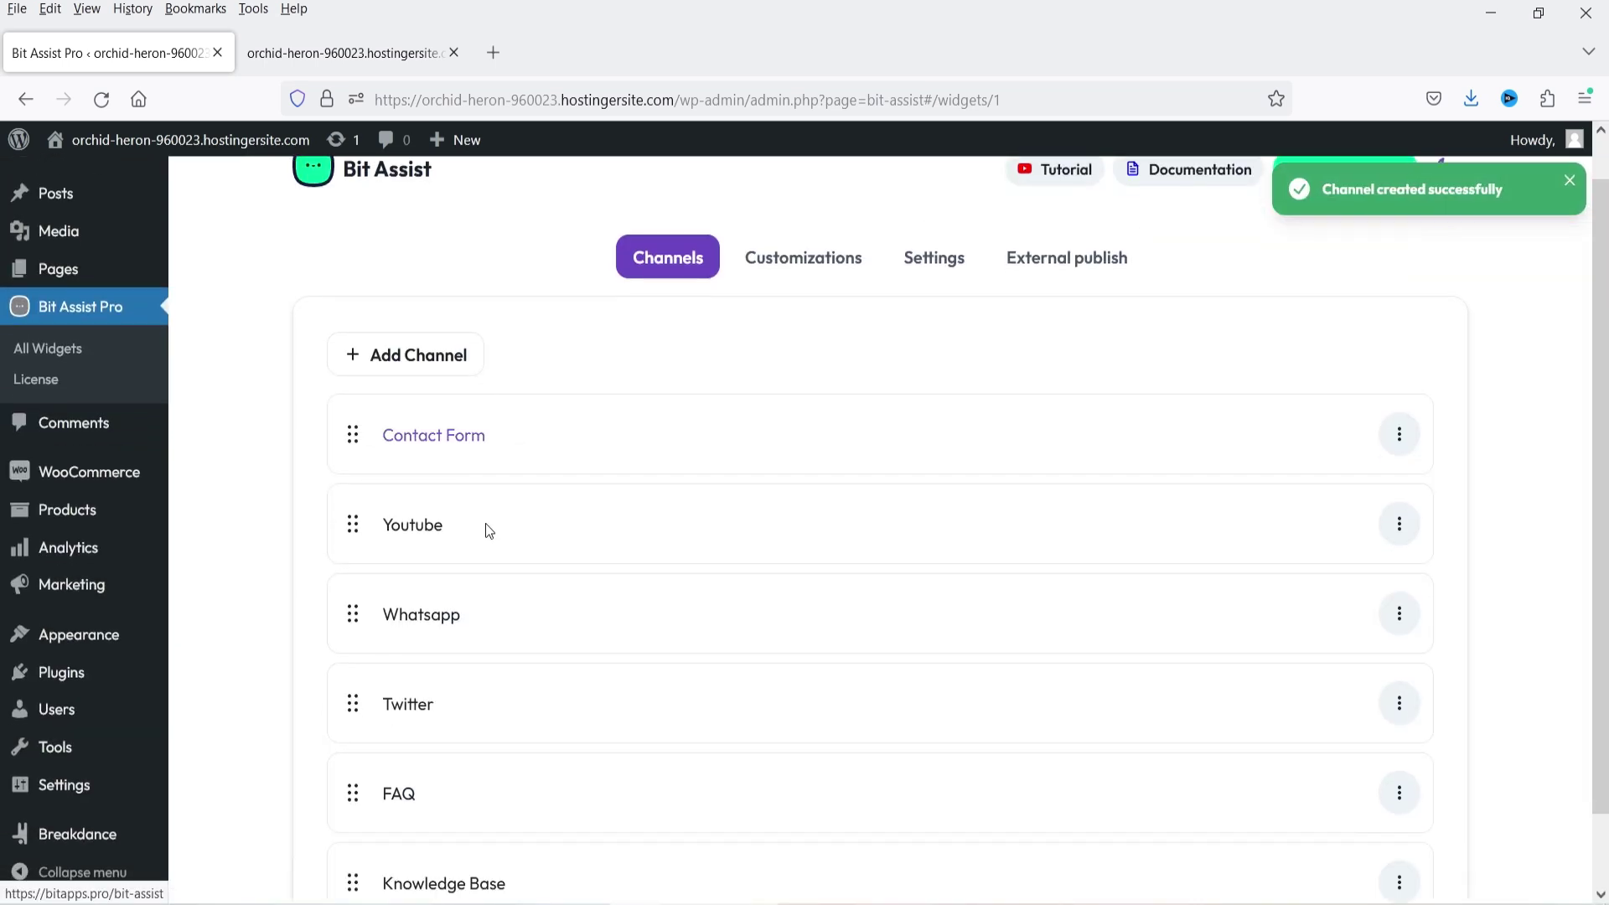
scroll(566, 564, "down", 1)
scroll(881, 655, "up", 2)
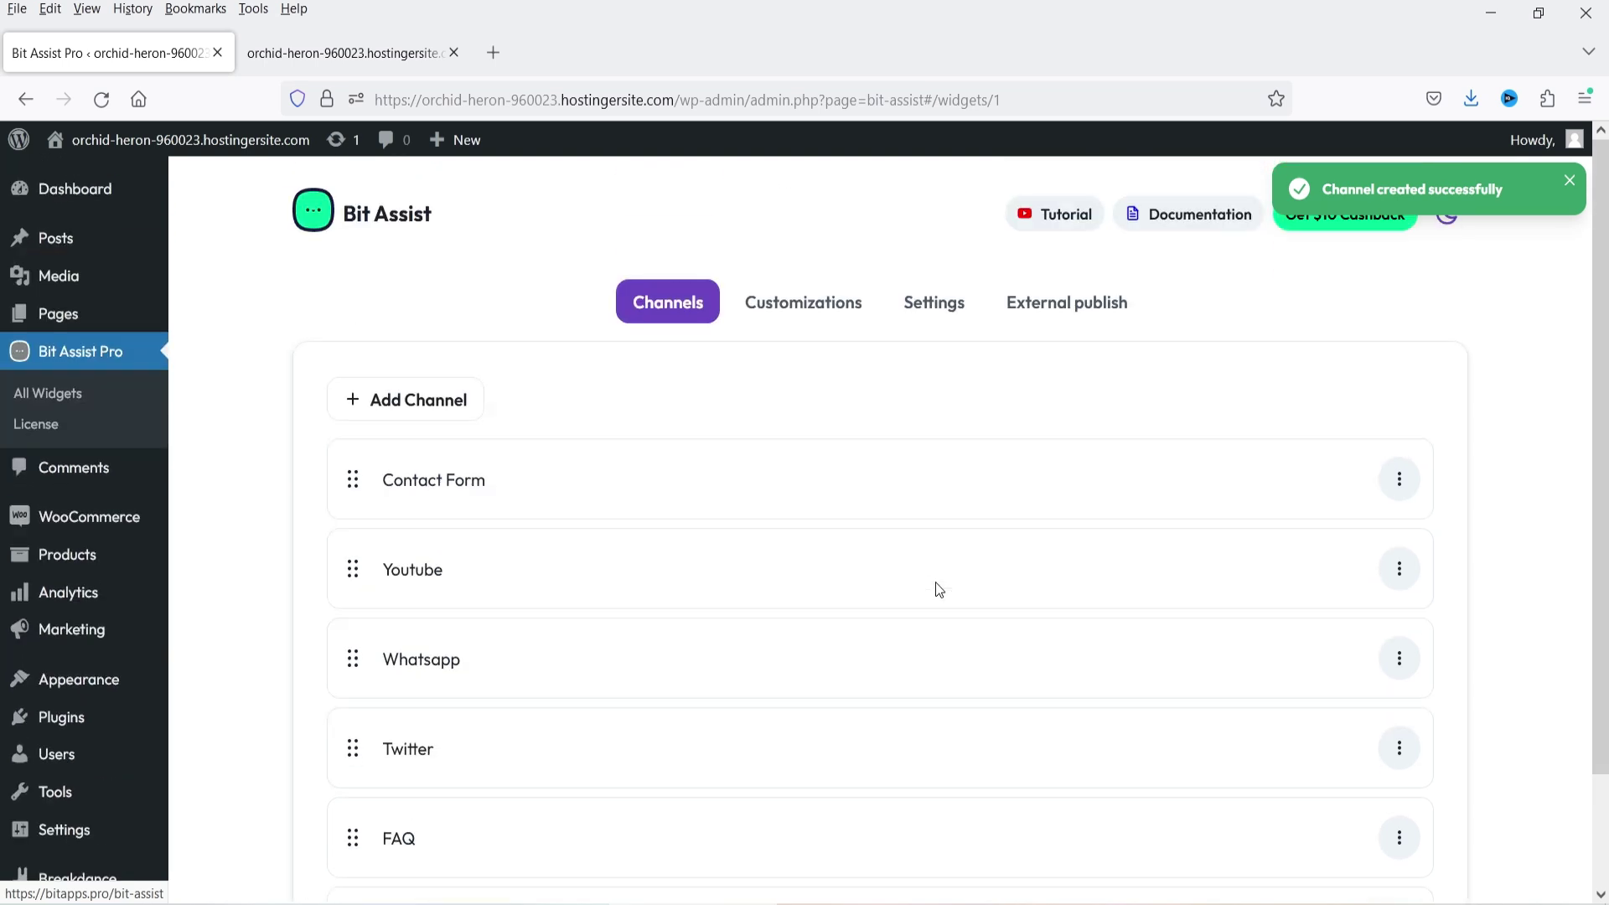
left_click(344, 52)
left_click(95, 108)
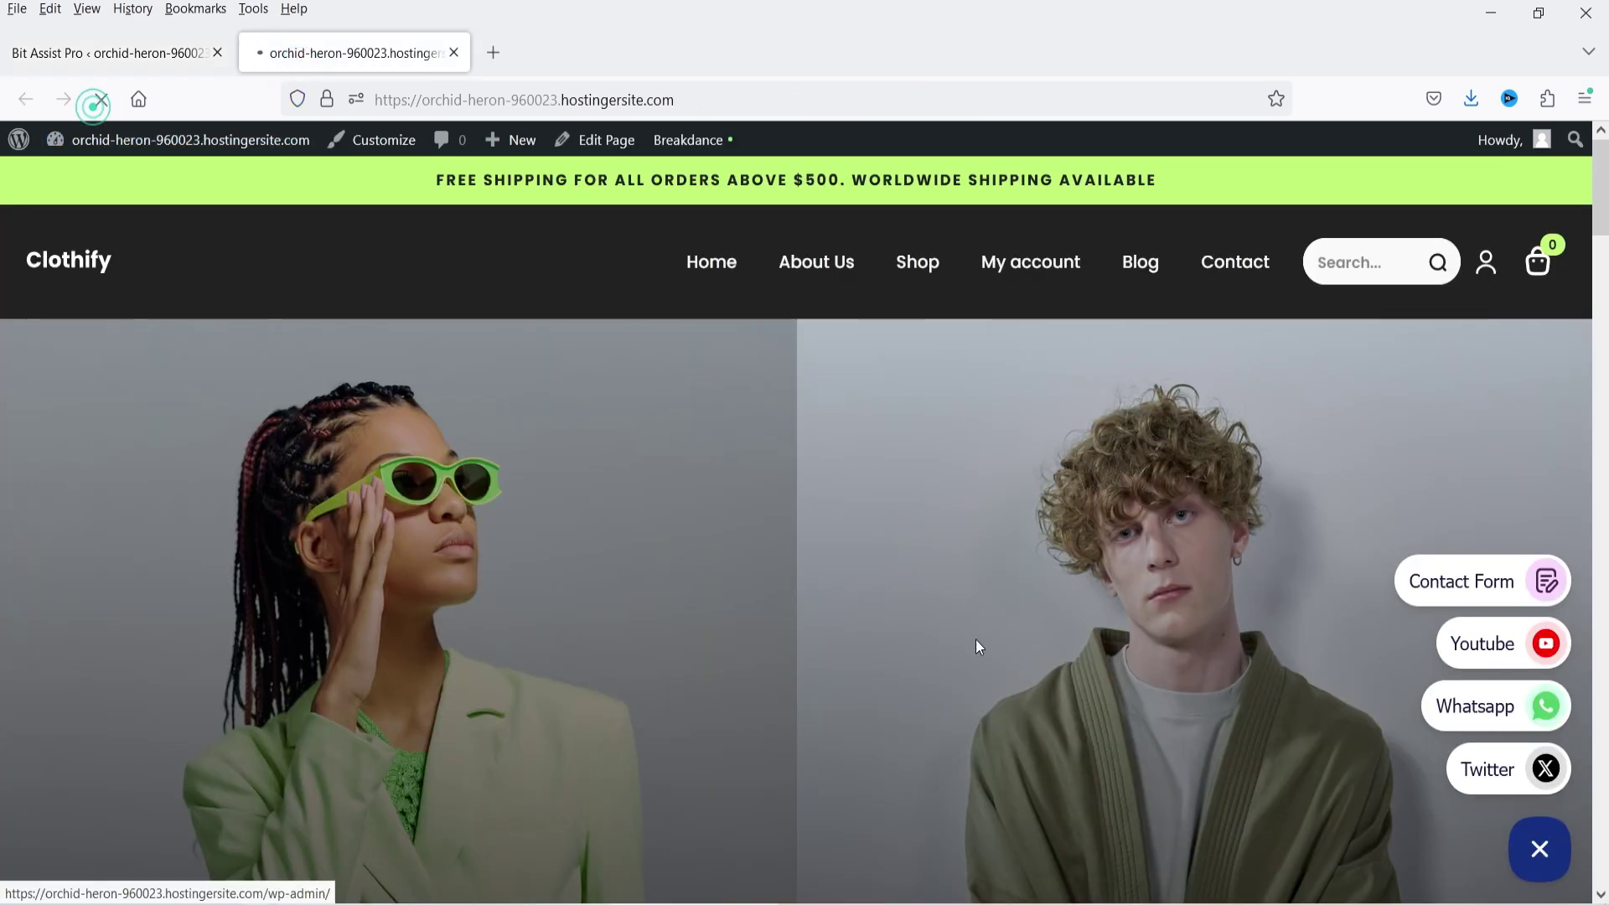
left_click(1542, 863)
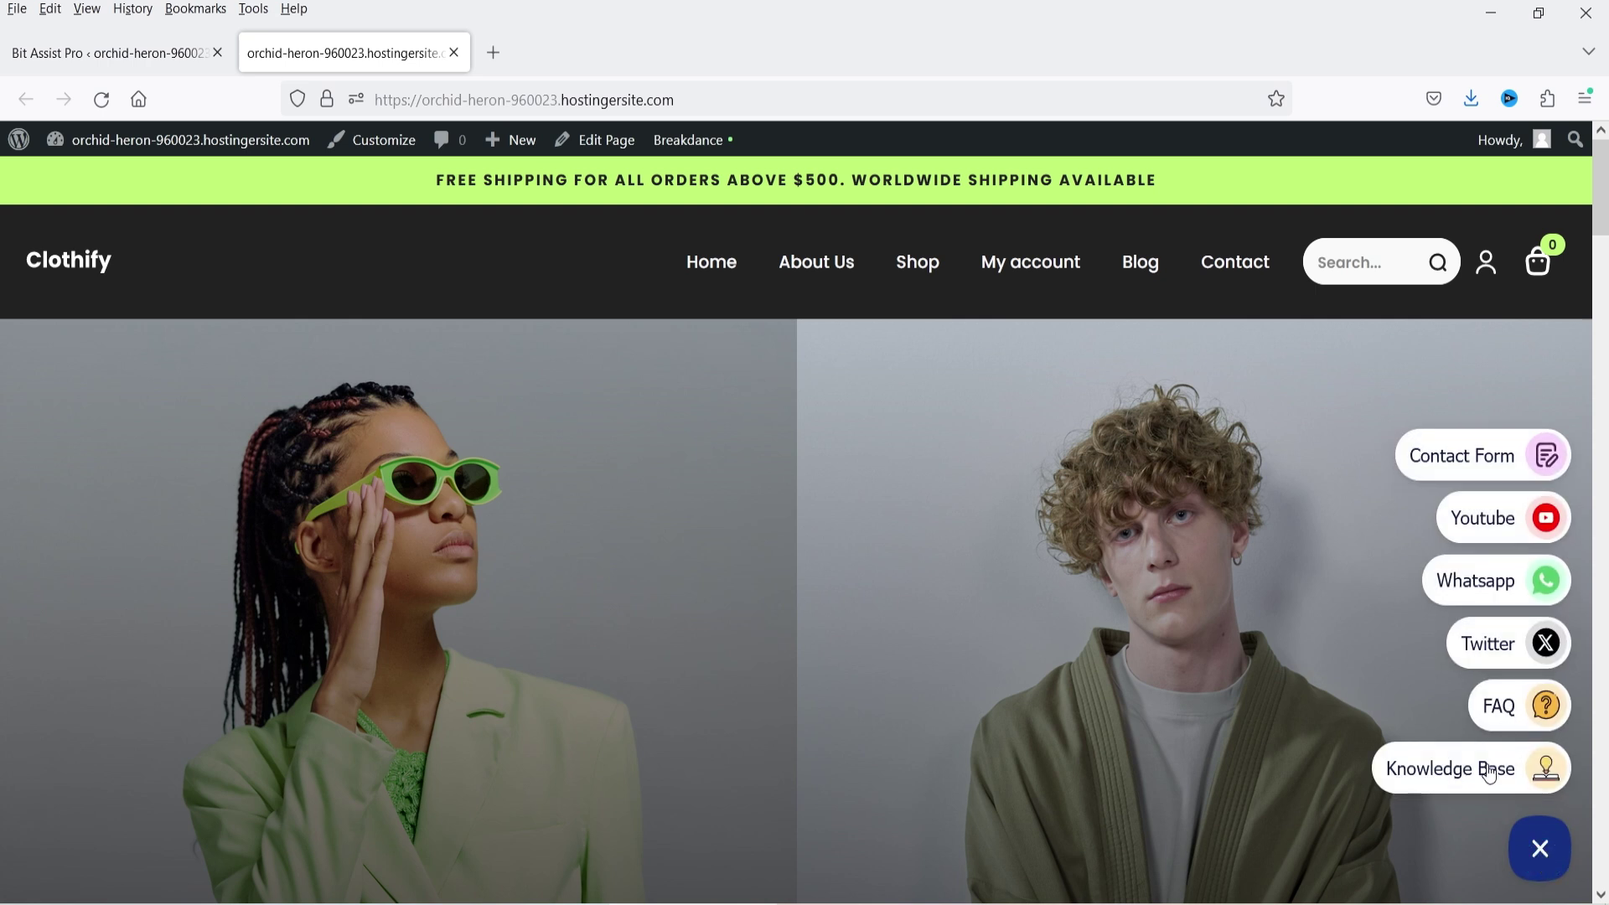
left_click(1546, 714)
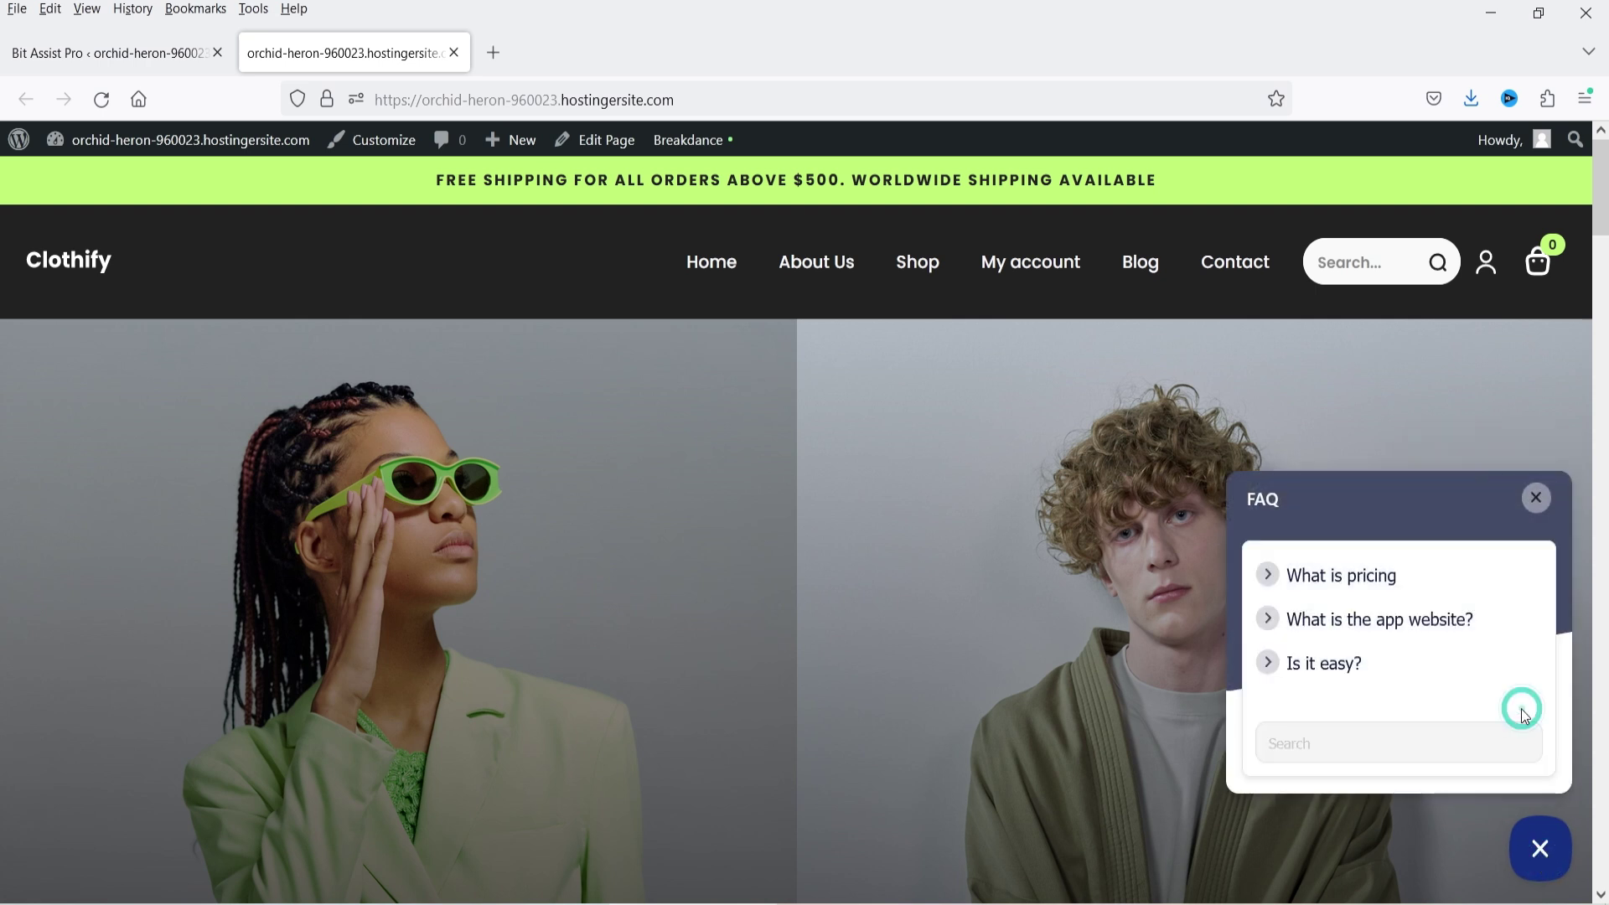
- Read the pricing, app website and 'Is it easy?' answers, then close the FAQ panel
left_click(1275, 575)
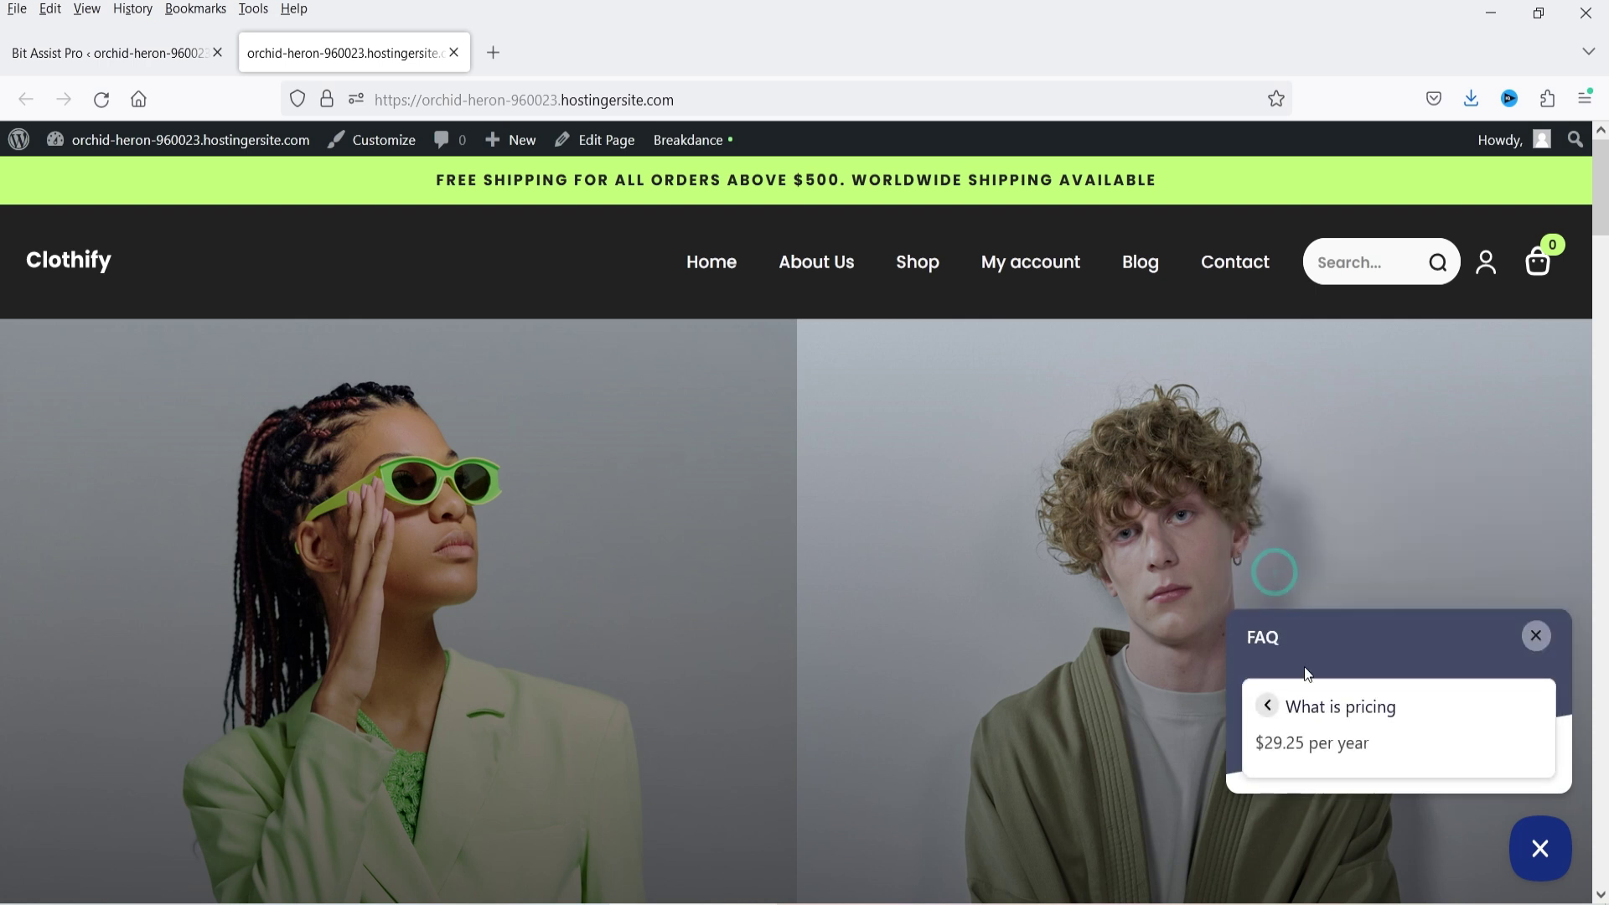
left_click(1269, 707)
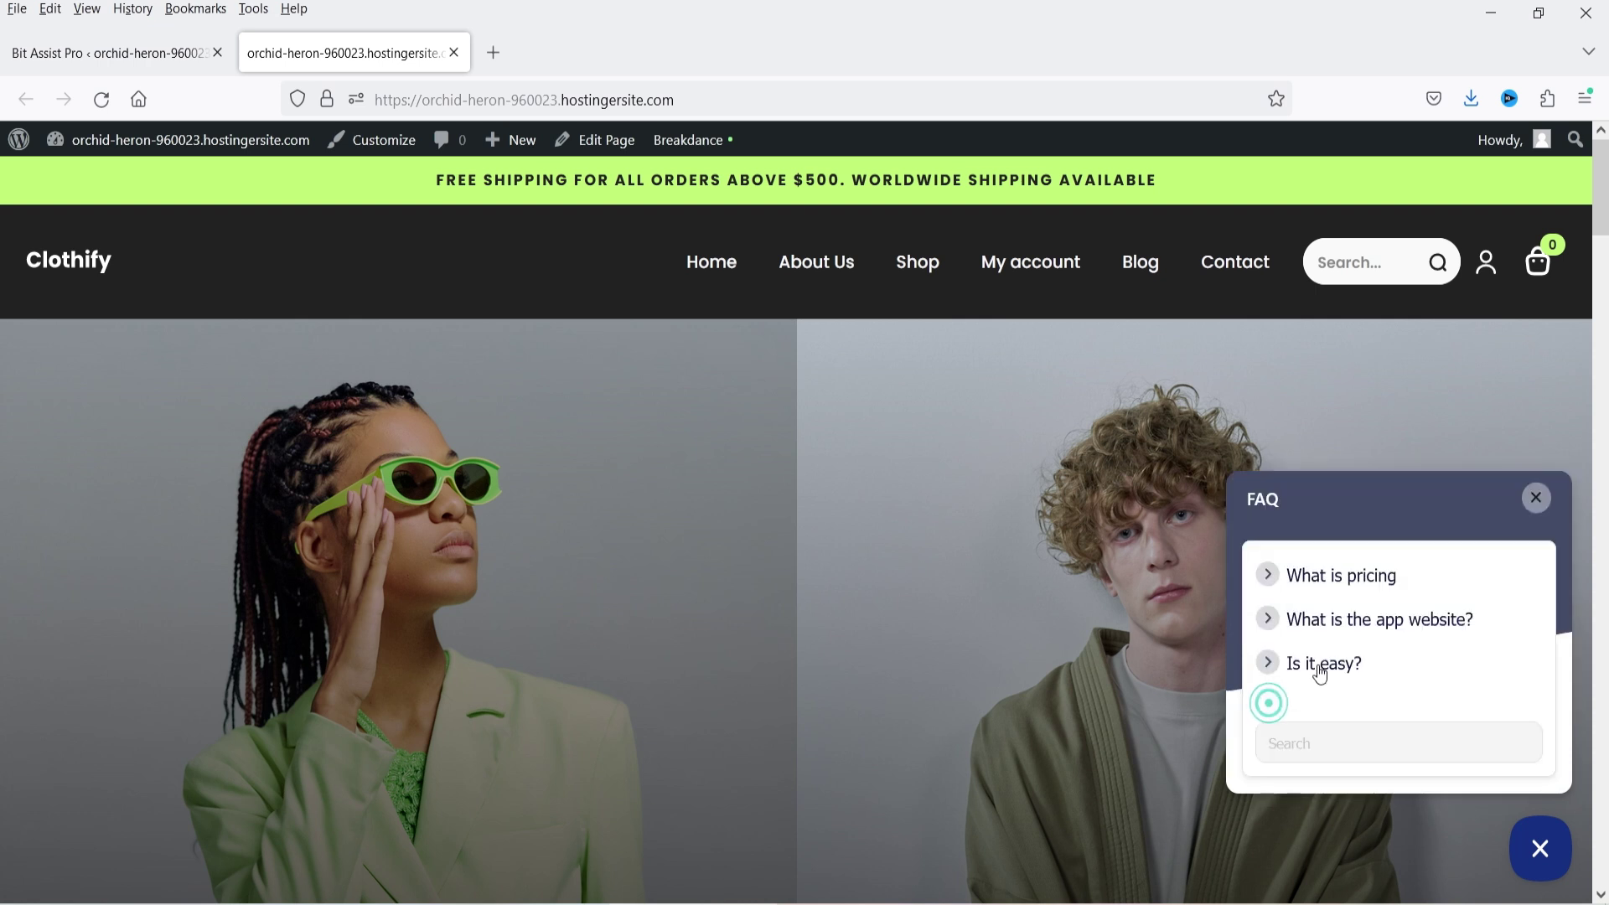
left_click(1332, 624)
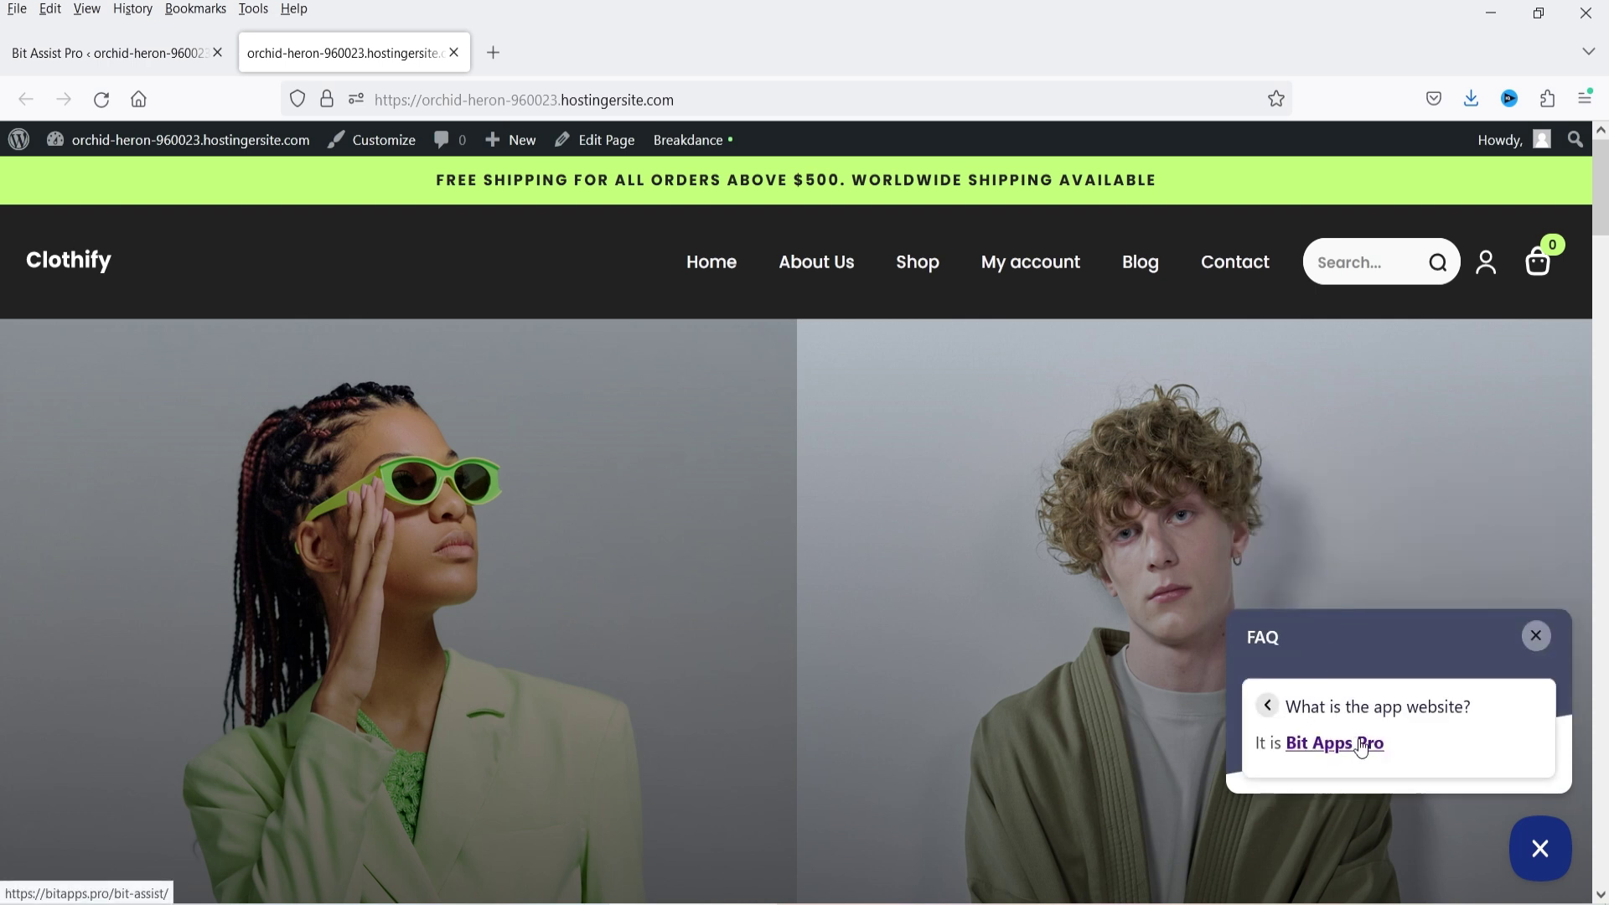
left_click(1267, 706)
left_click(1323, 671)
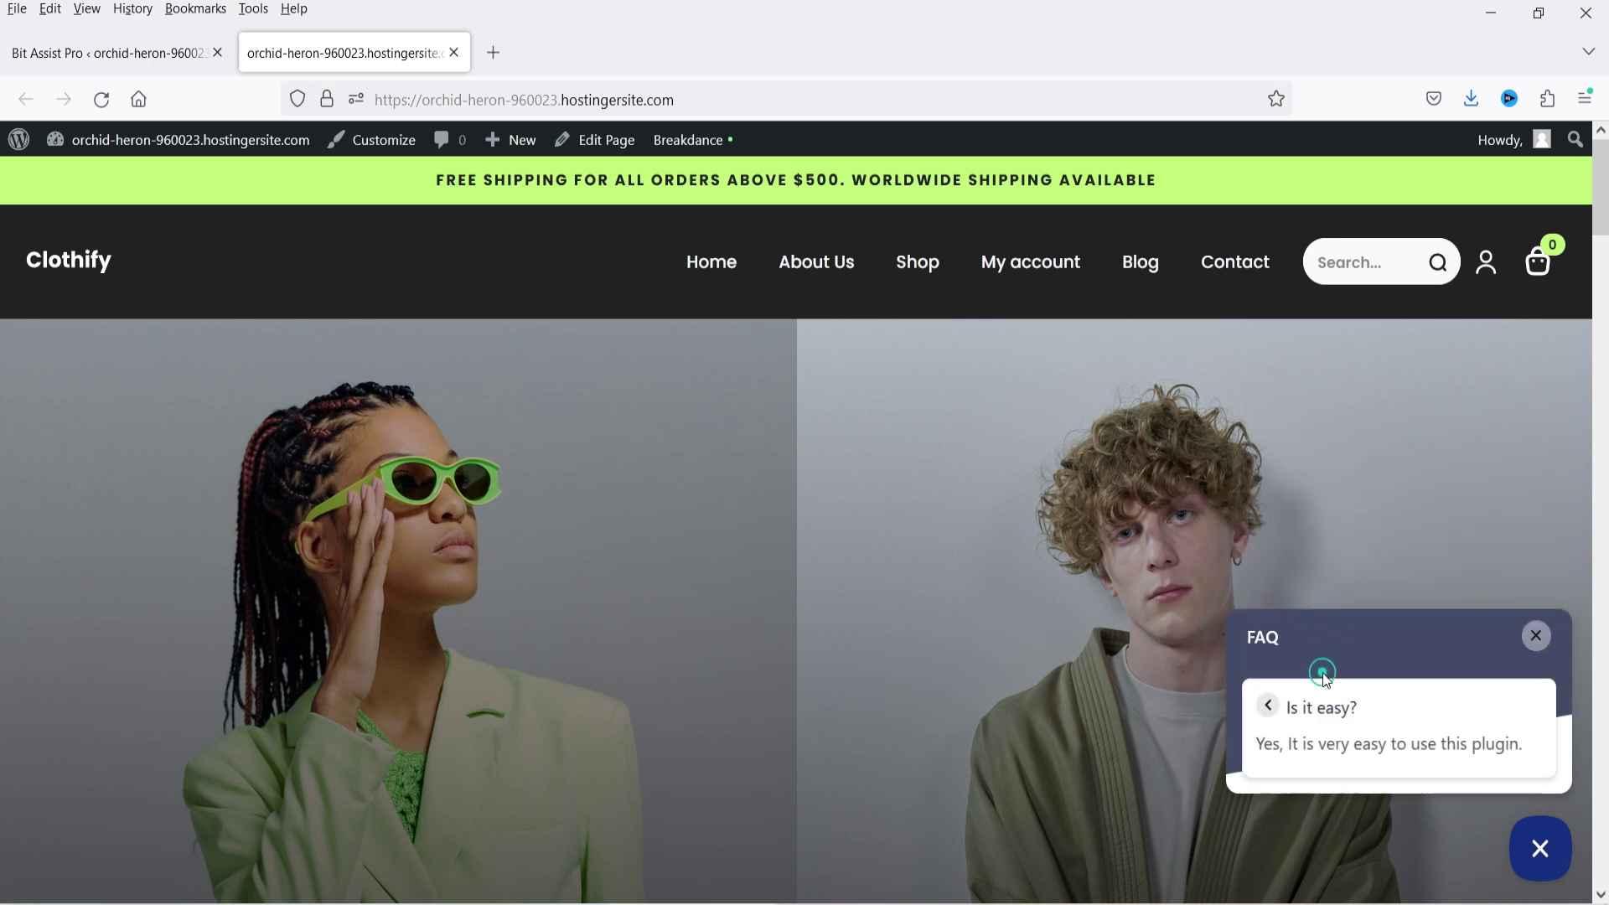
left_click(1258, 698)
left_click(1537, 503)
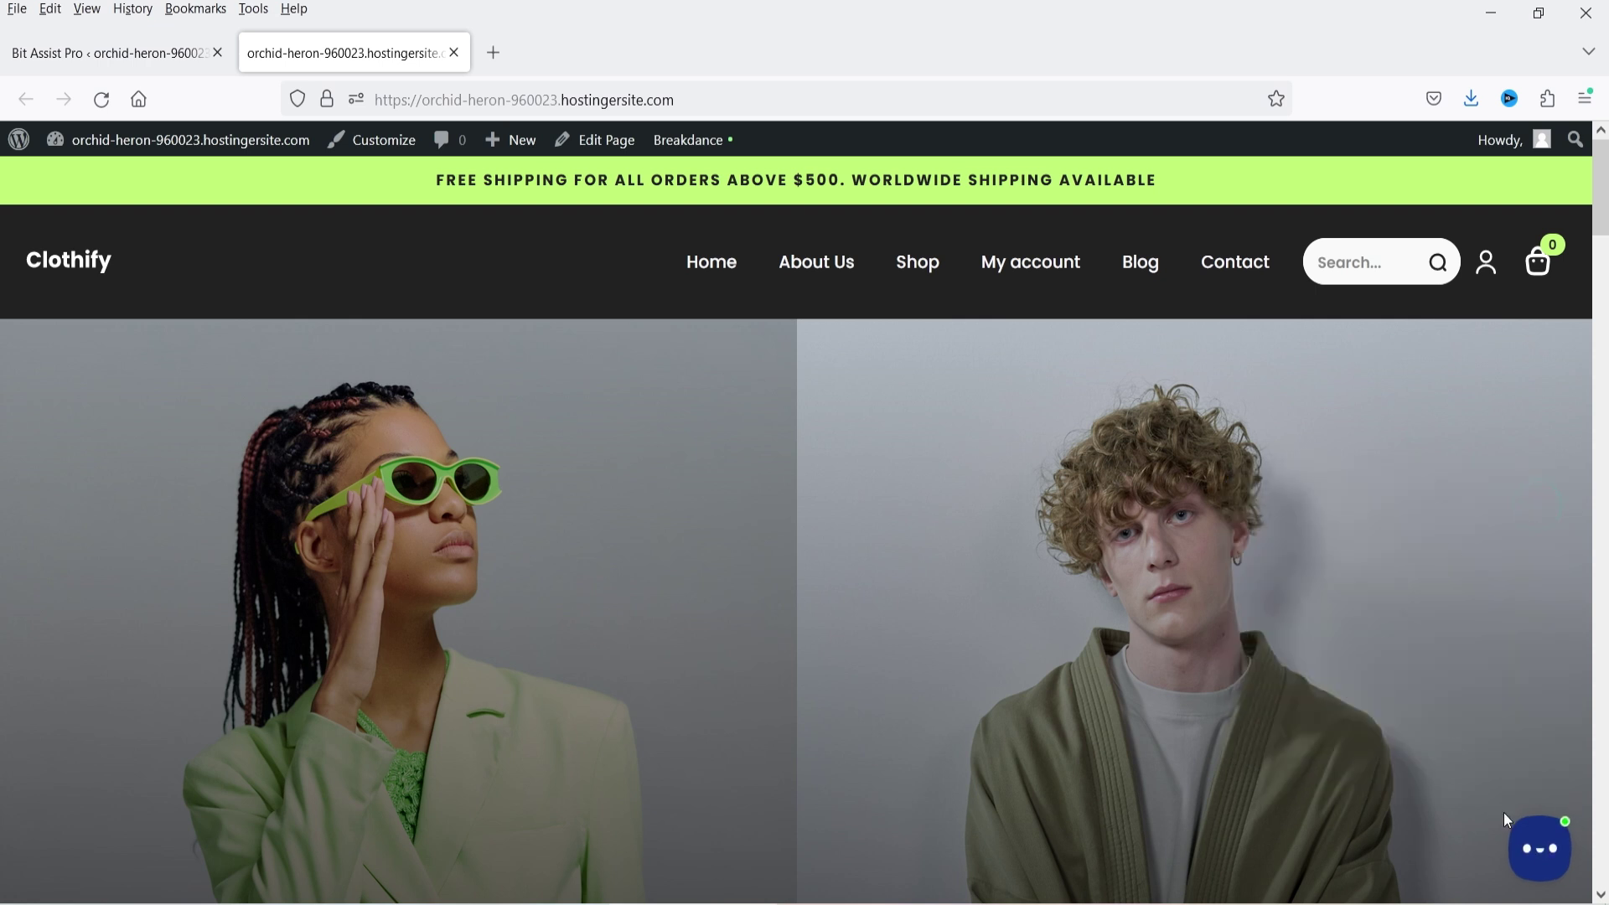
left_click(1539, 849)
- Read the Google Maps Widget, Product FAQ Plugin and Product Filter Plugin articles in the widget's Knowledge Base
left_click(1469, 764)
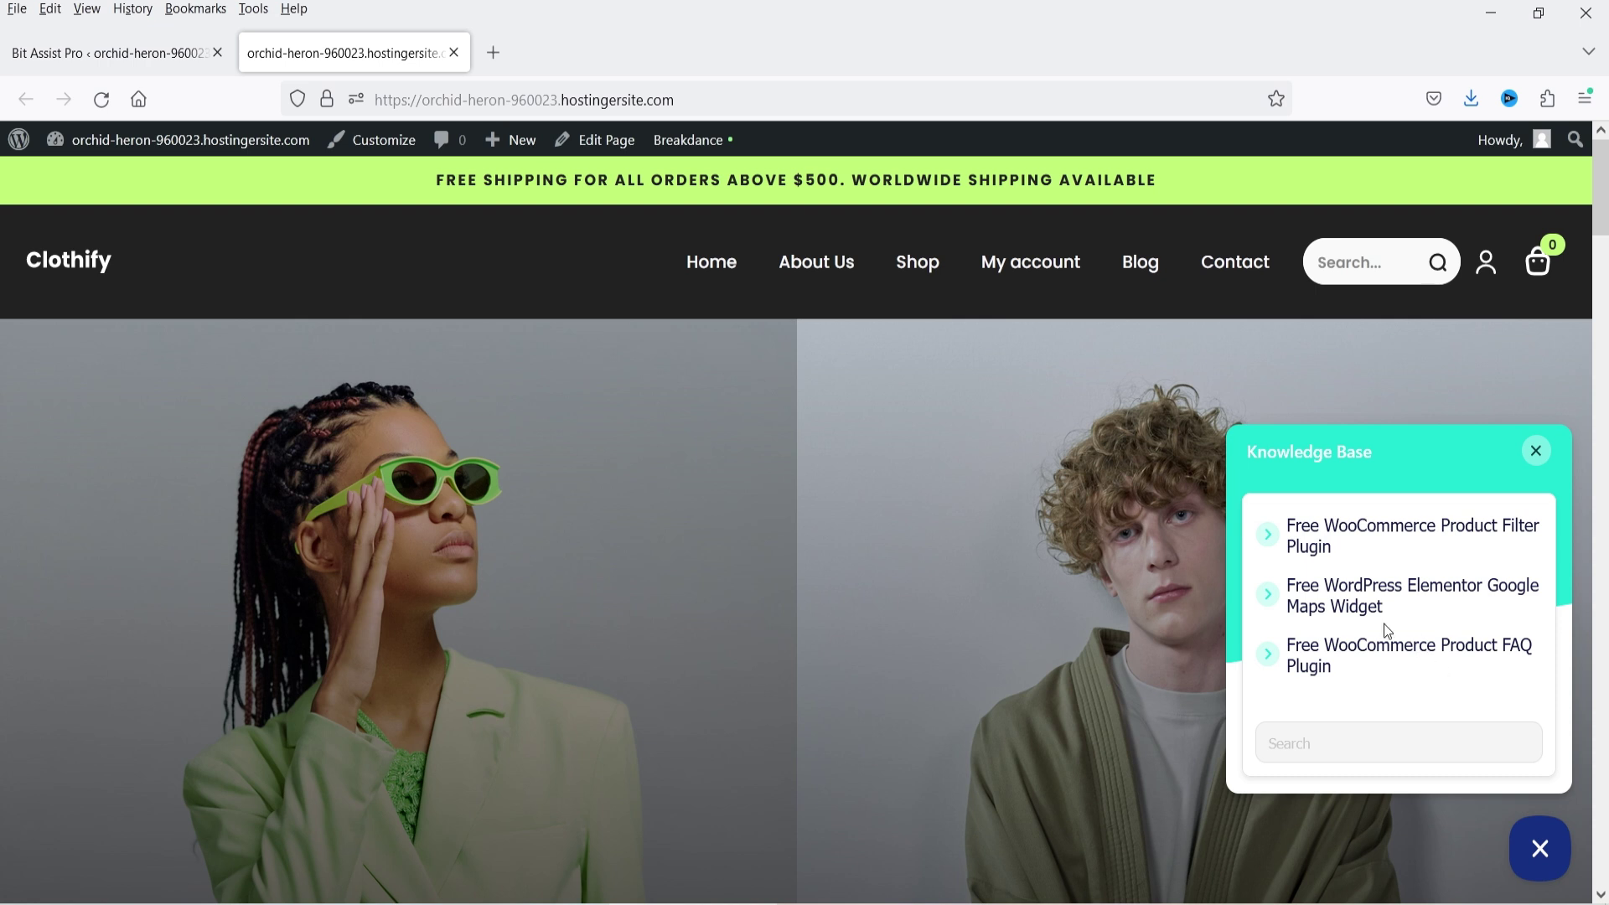
left_click(1351, 605)
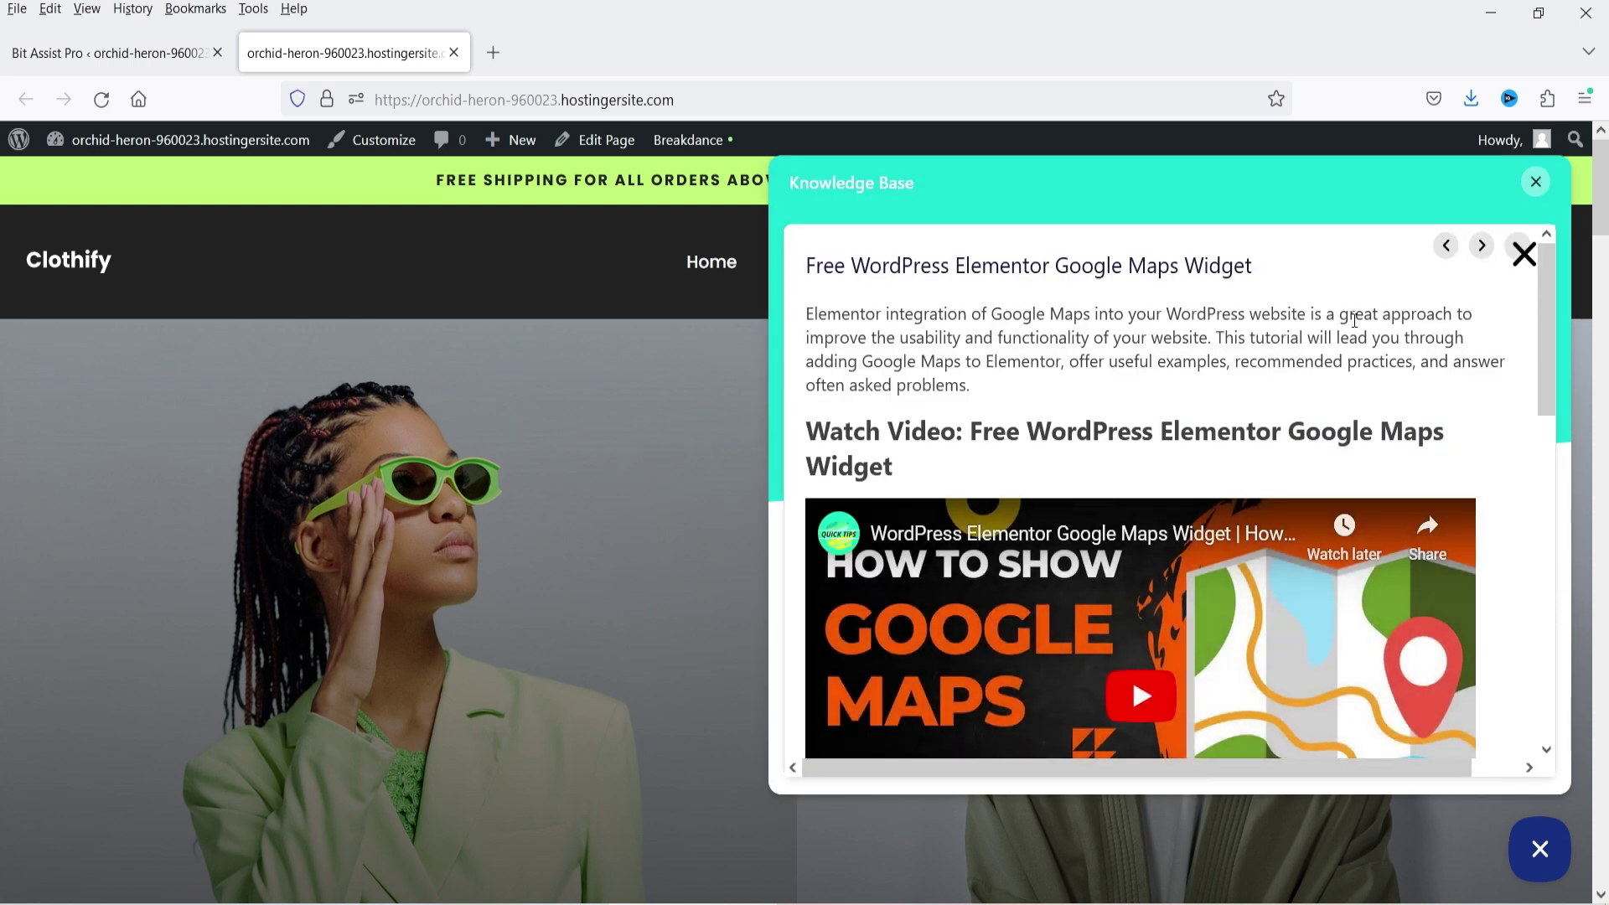
scroll(1348, 327, "down", 5)
scroll(1345, 359, "up", 10)
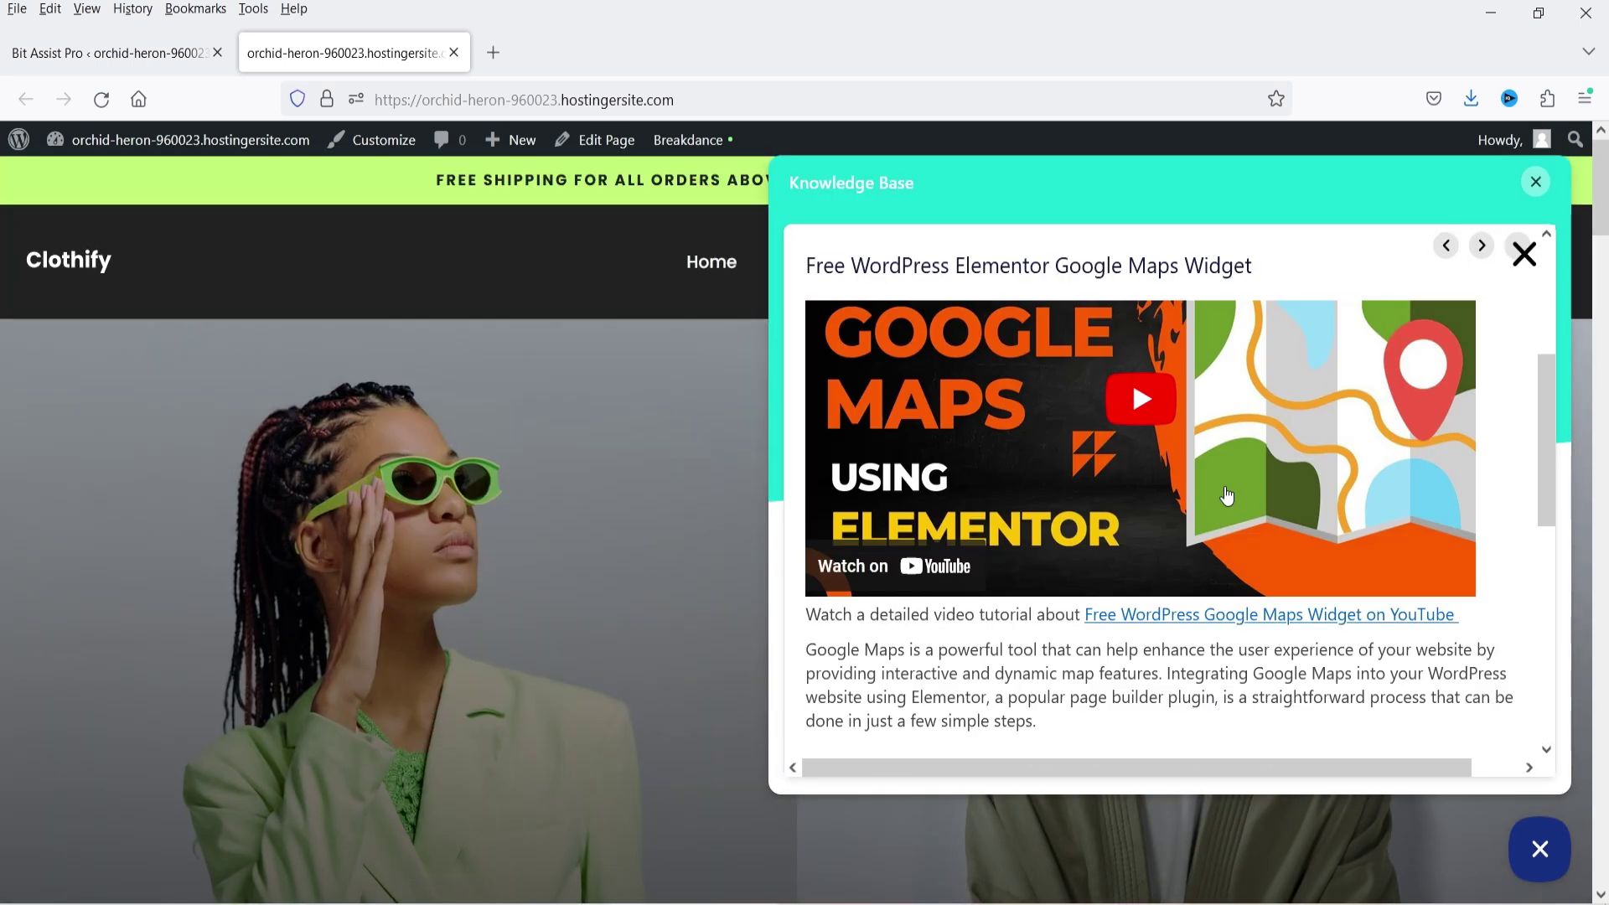
left_click(1522, 257)
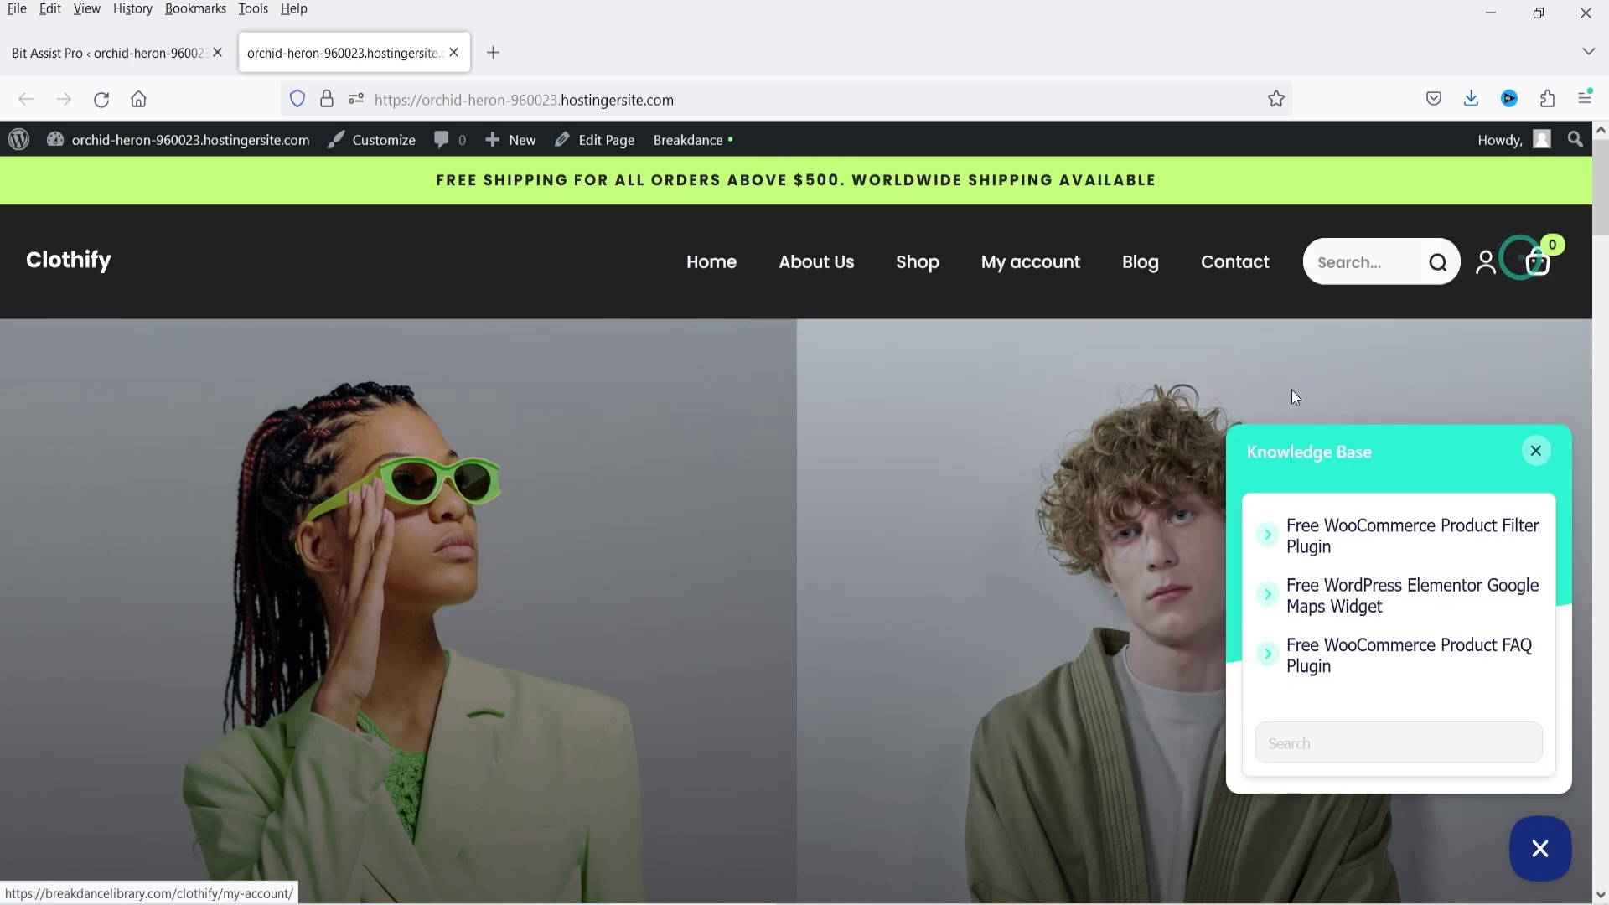
left_click(1345, 658)
scroll(1387, 357, "down", 10)
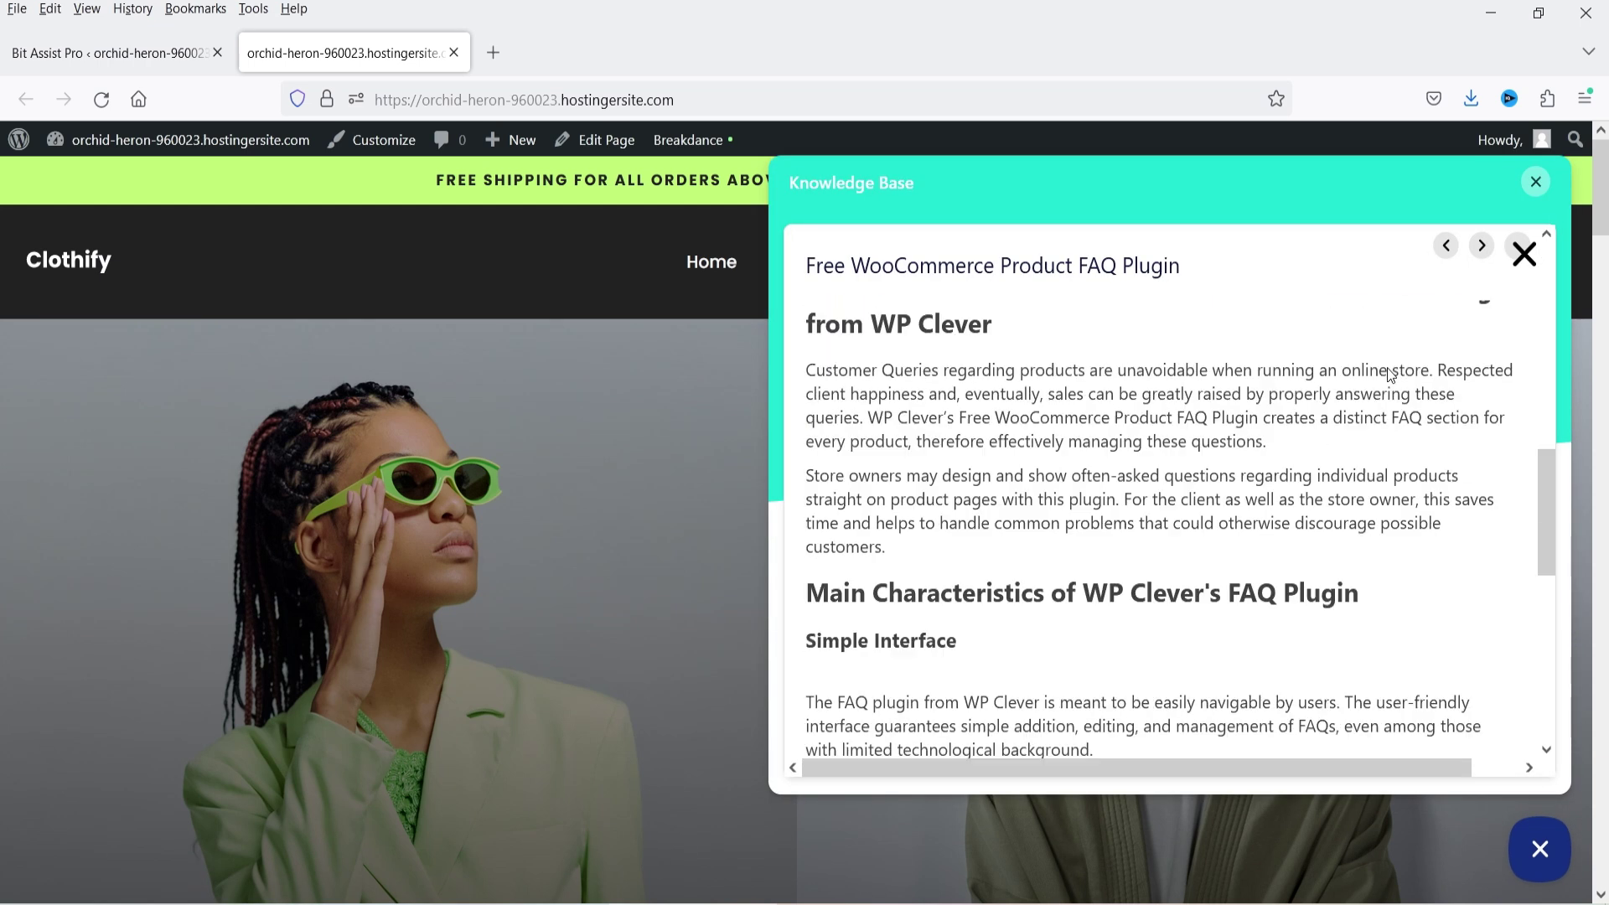
scroll(1375, 392, "up", 10)
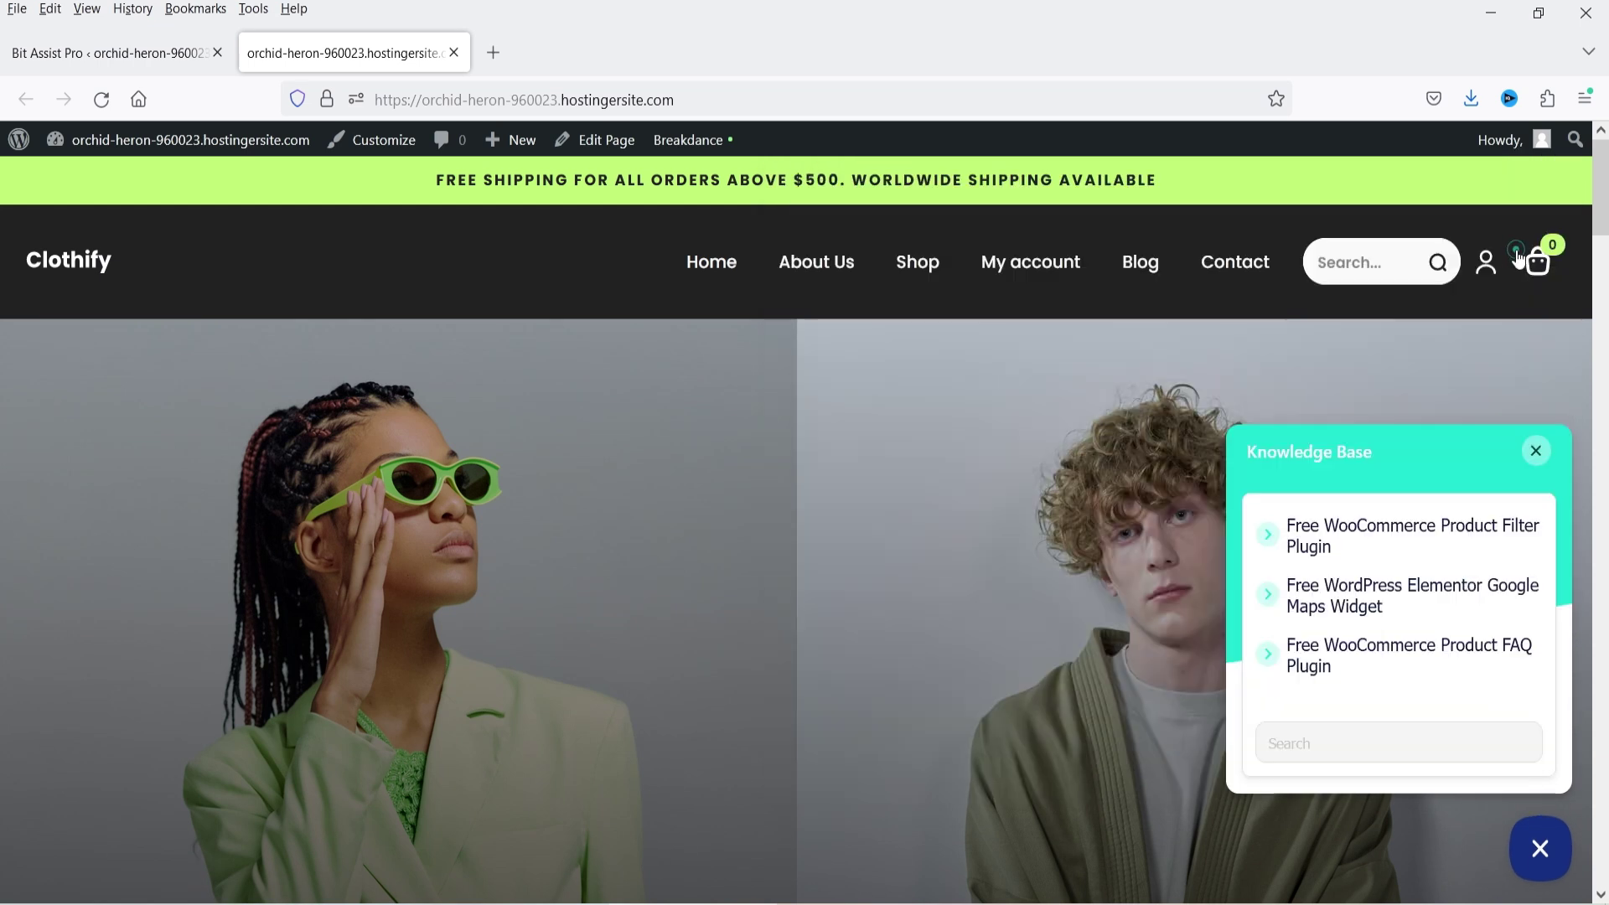
left_click(1523, 253)
left_click(1317, 526)
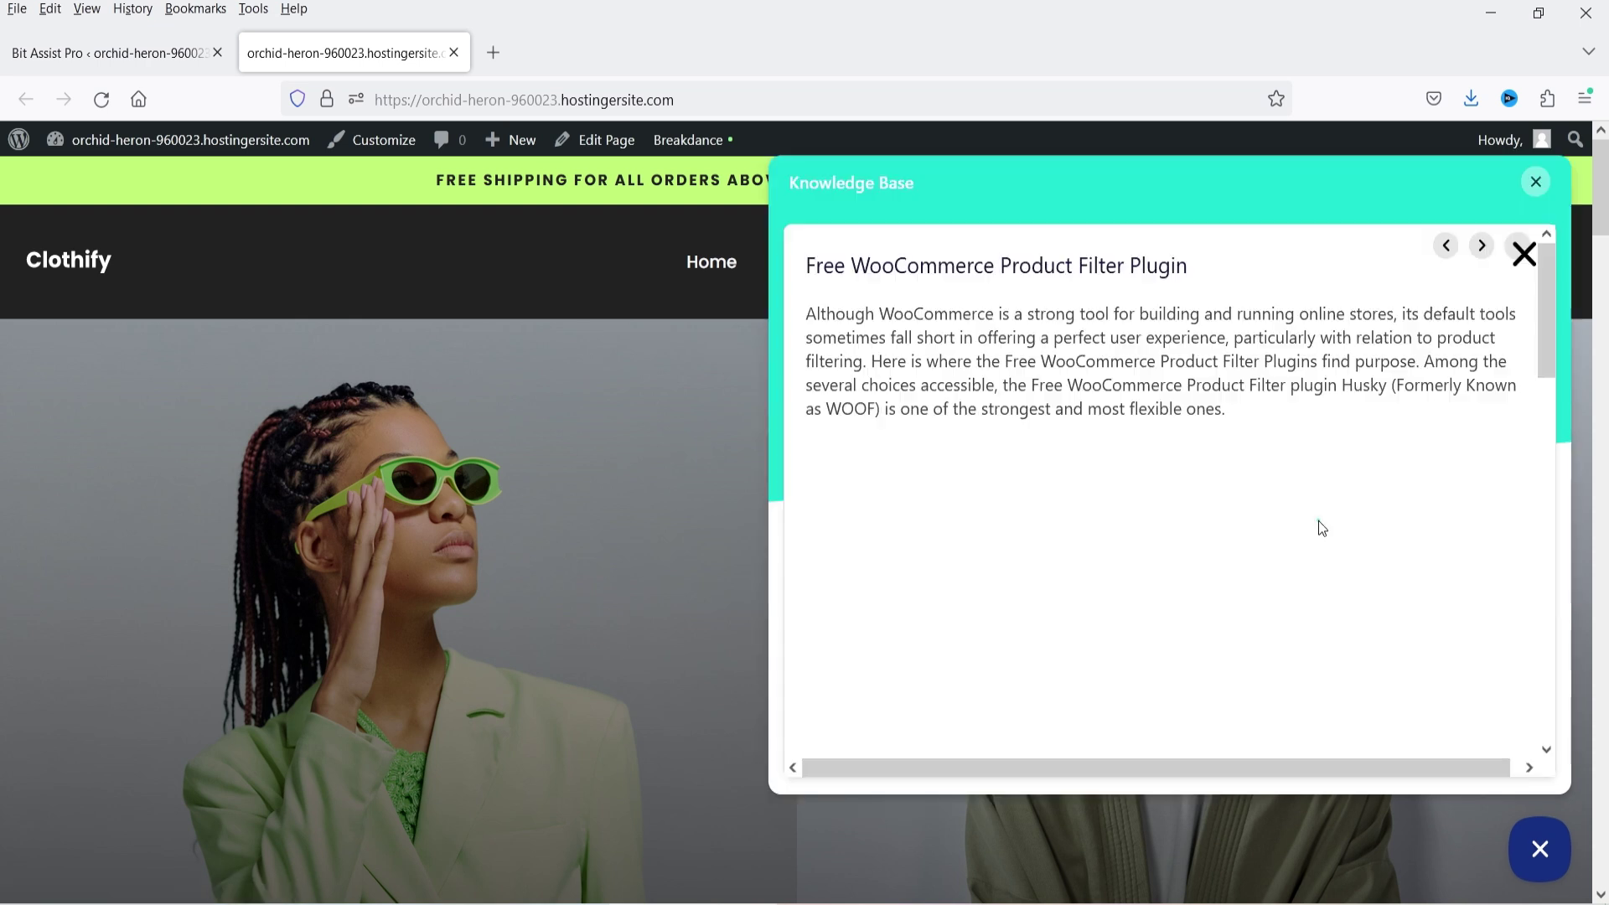
scroll(1308, 427, "down", 10)
scroll(1321, 417, "up", 5)
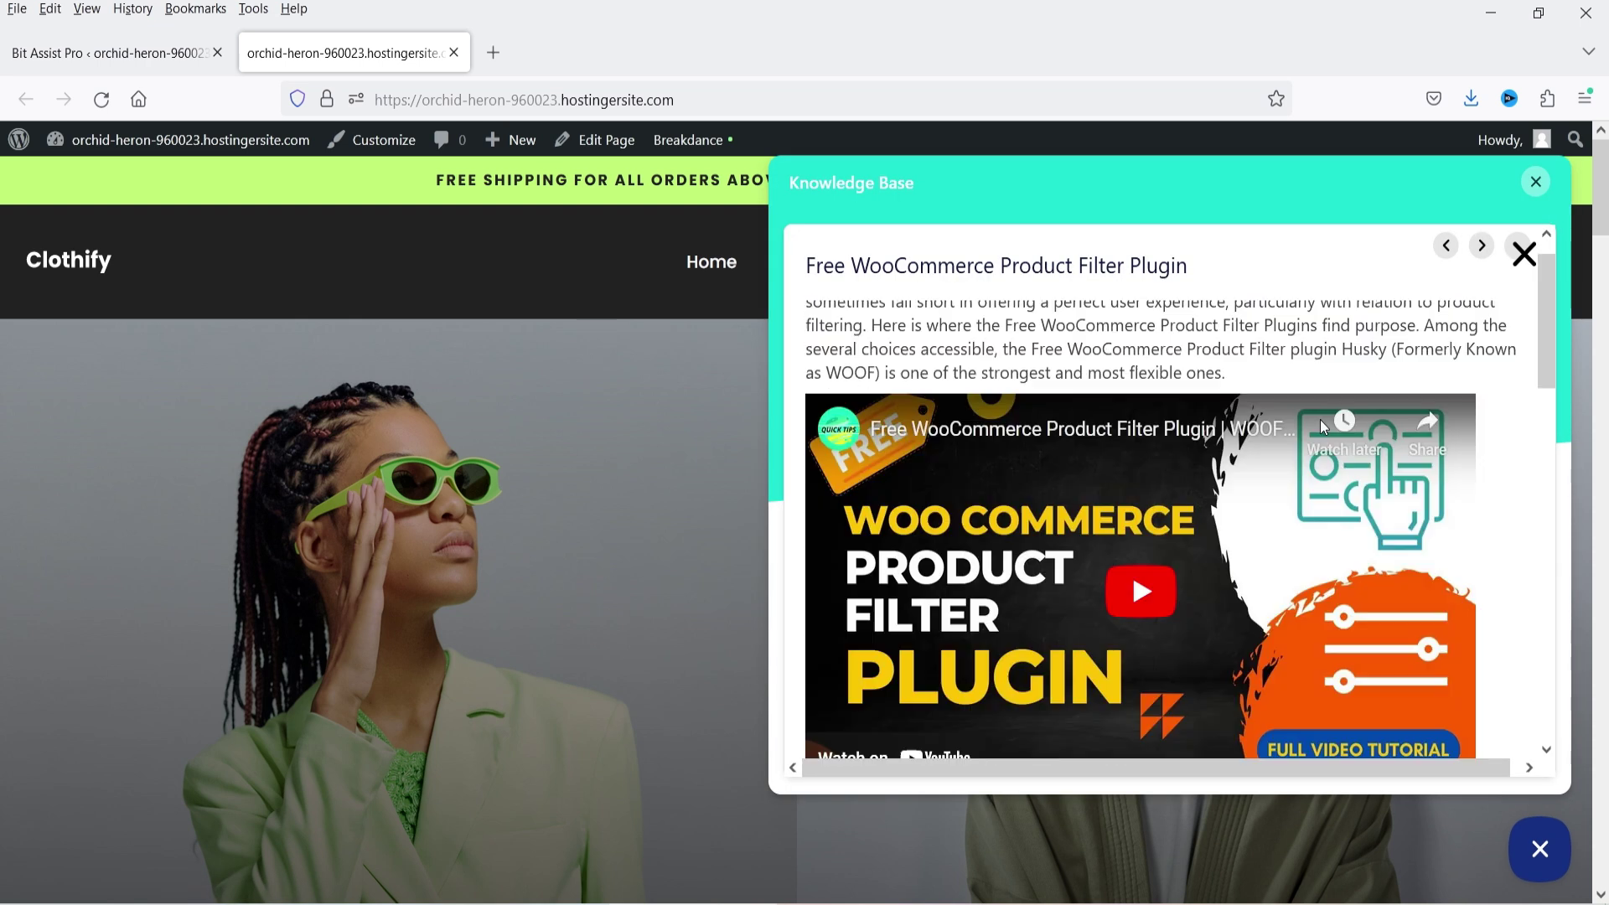
left_click(1536, 181)
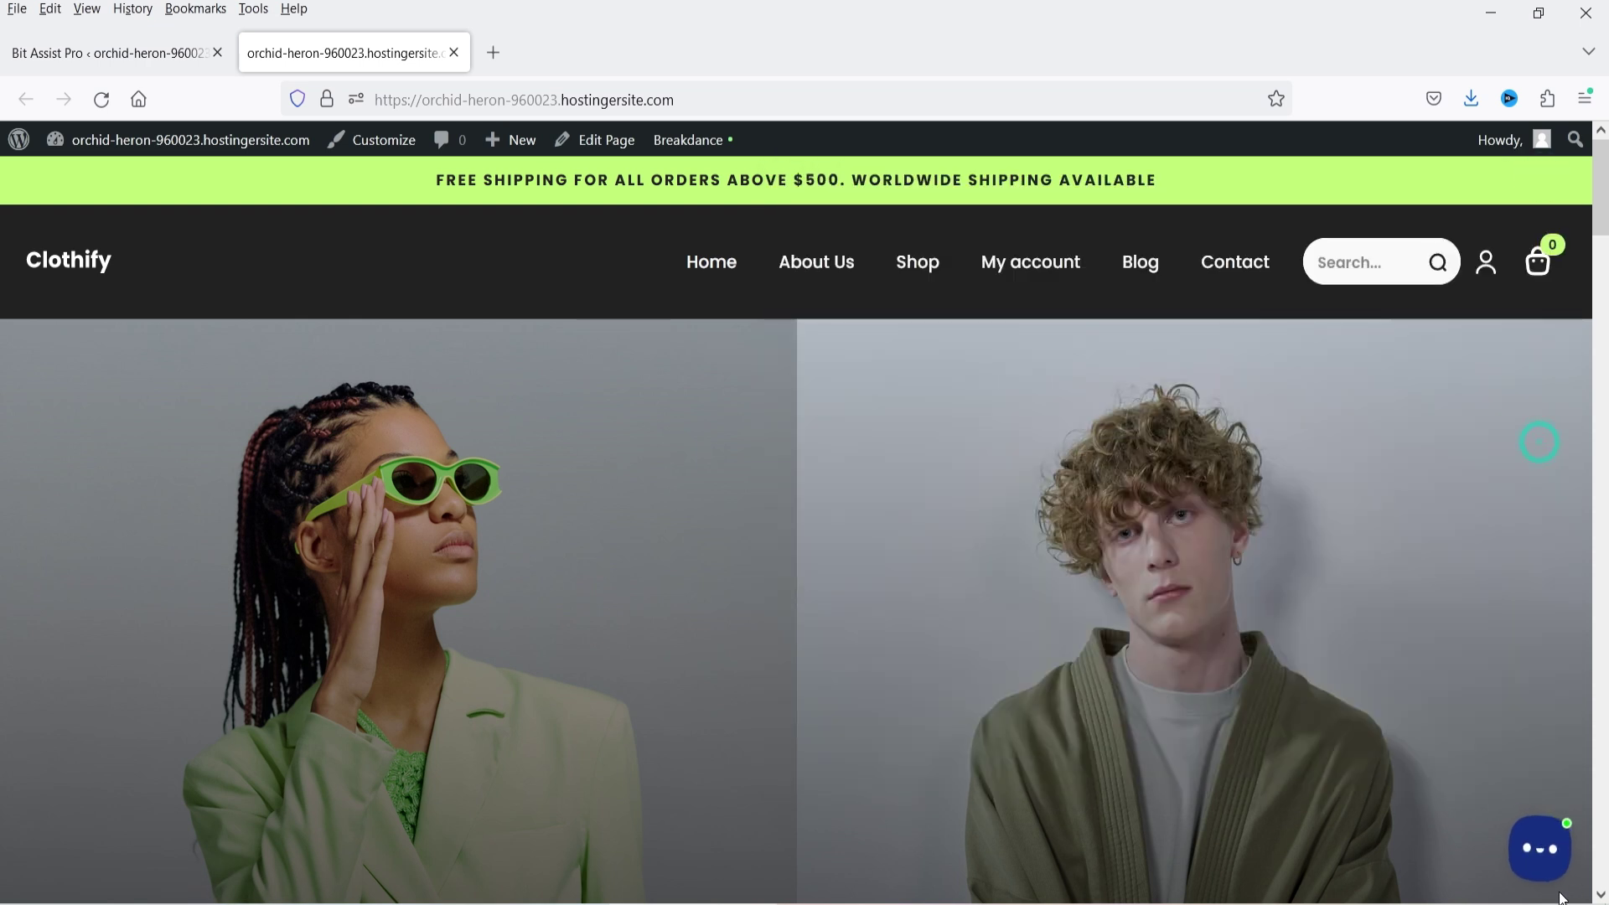
- Reread the Product Filter Plugin article, close the panel and return to the admin tab
left_click(1539, 848)
left_click(1461, 773)
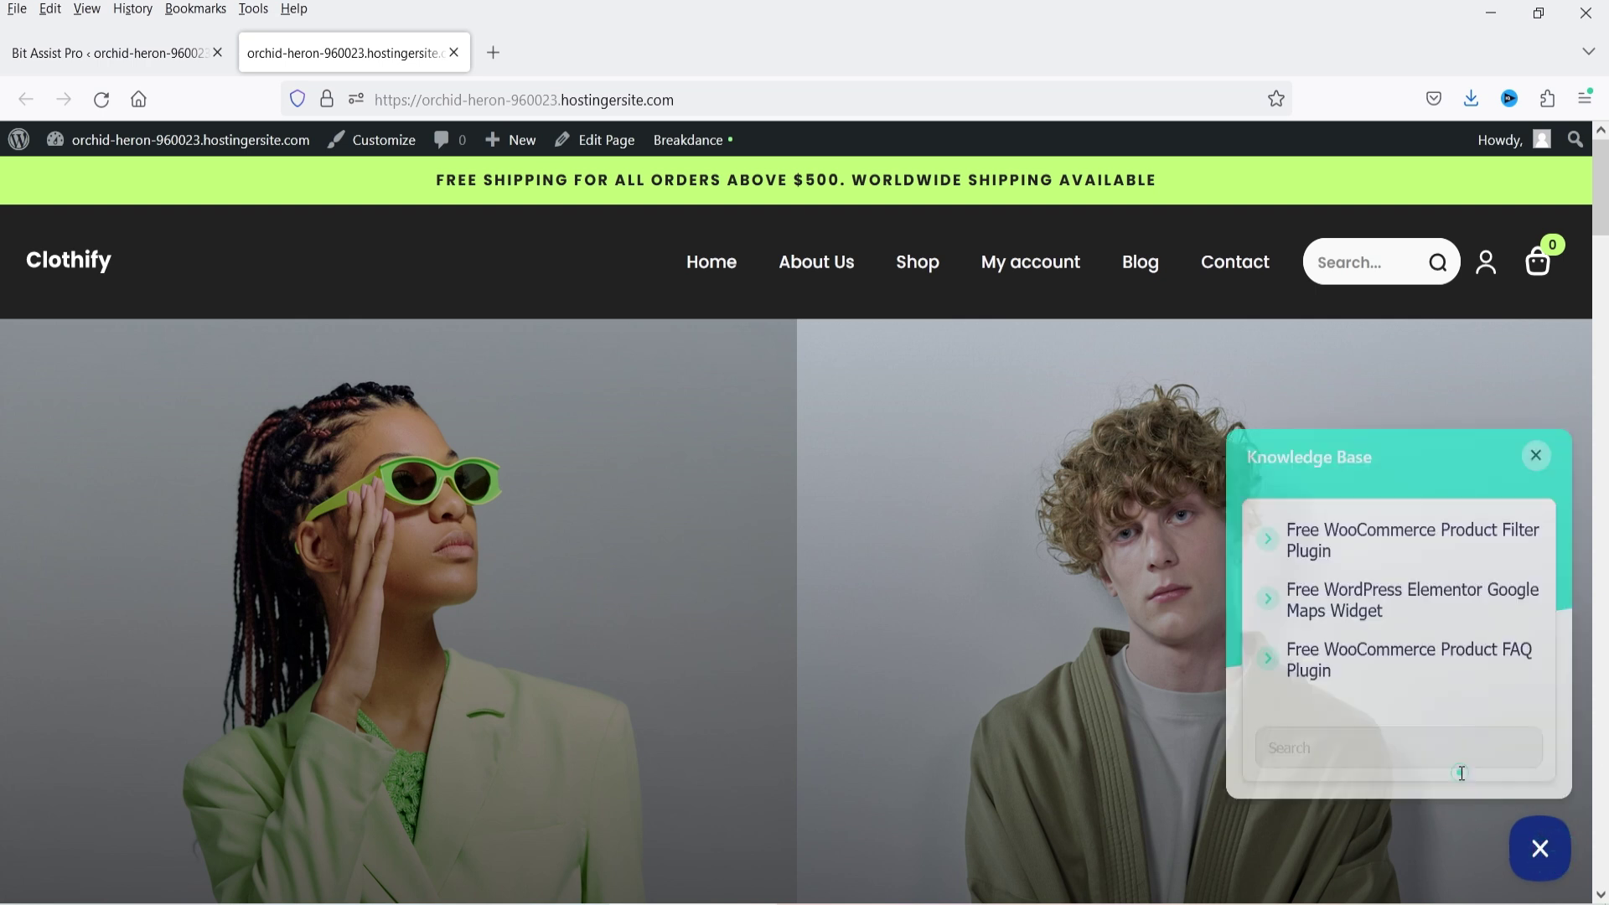
left_click(1325, 541)
scroll(1130, 600, "down", 5)
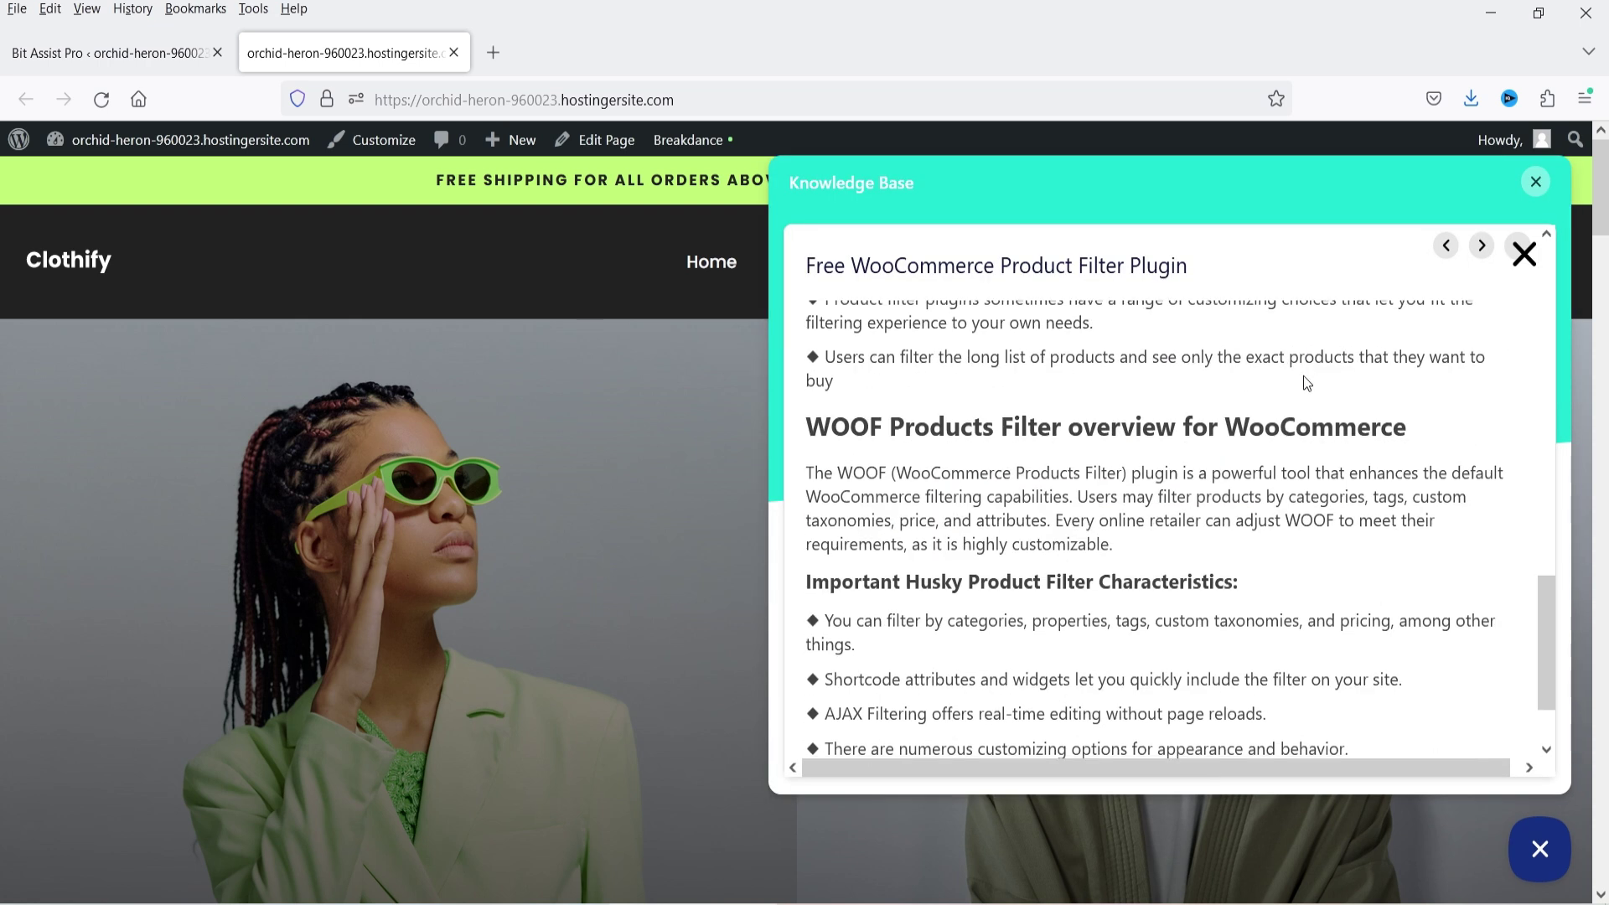
scroll(1305, 381, "down", 2)
scroll(1304, 381, "up", 8)
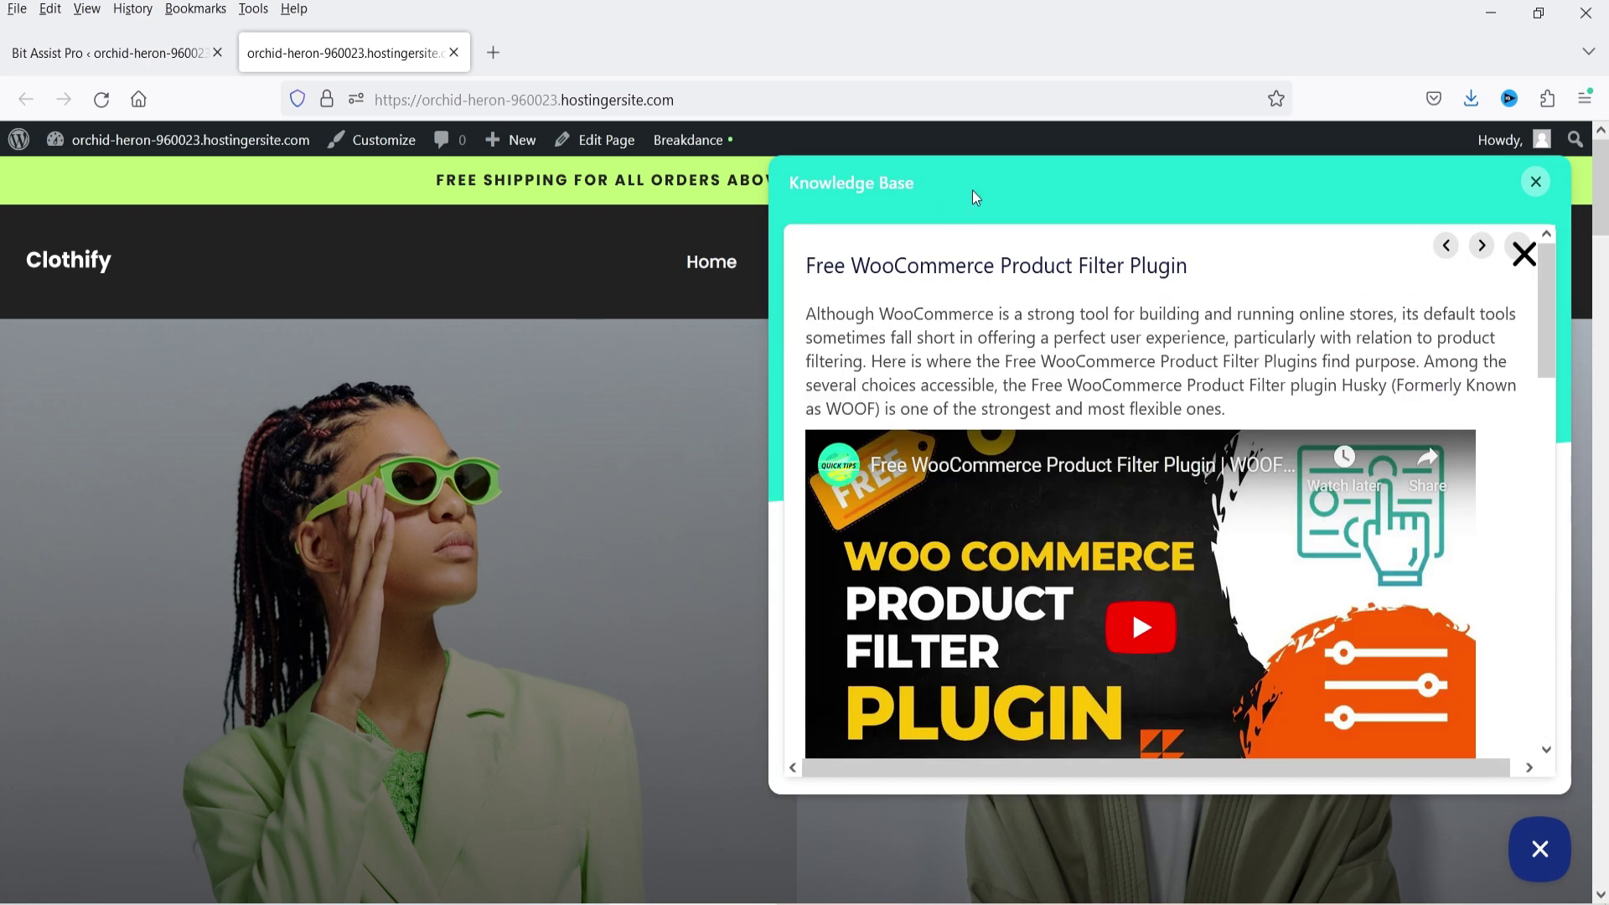
scroll(1193, 419, "down", 12)
scroll(1194, 419, "up", 4)
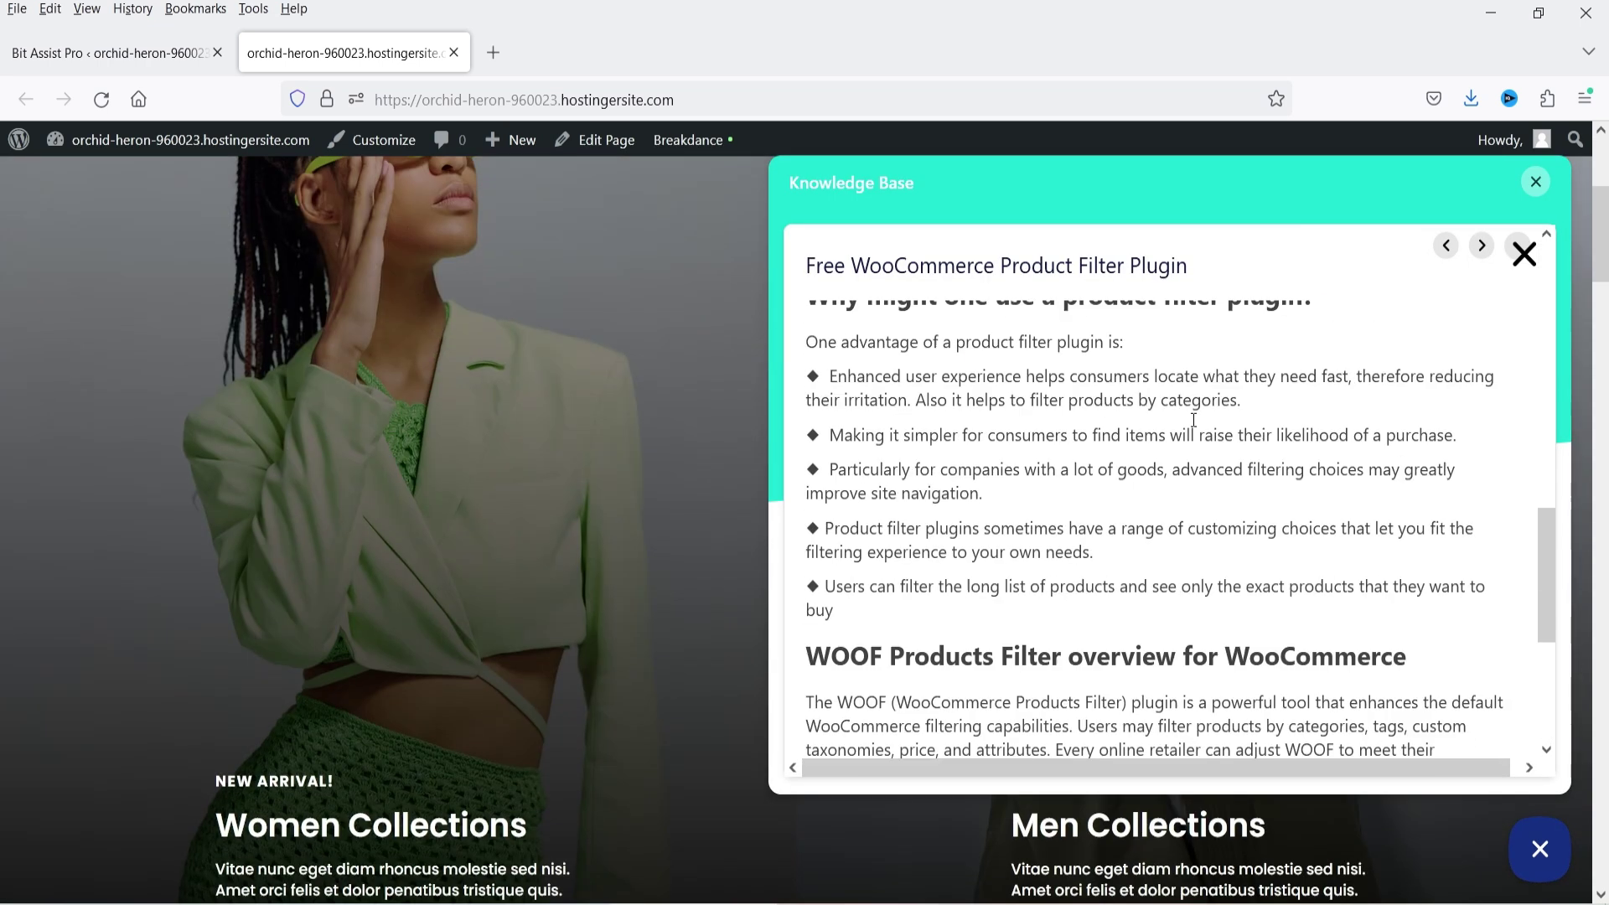
scroll(1194, 419, "up", 10)
left_click(1536, 182)
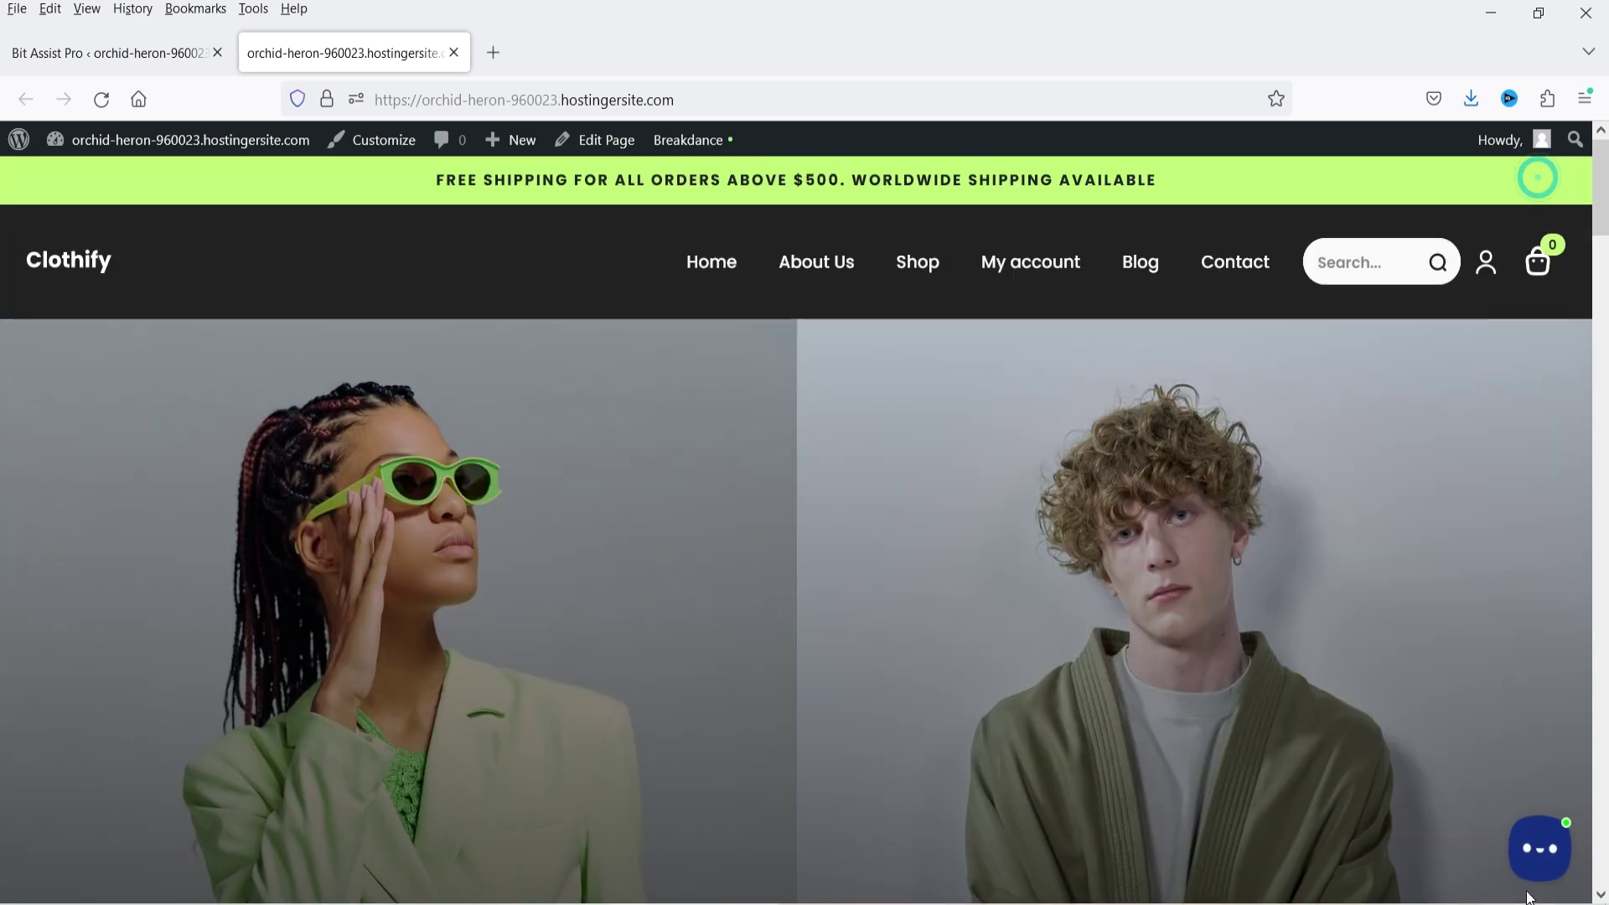
key("ctrl+Page_Up")
- Preview the live widget's channel list on the storefront, then come back to the widget settings
left_click(937, 305)
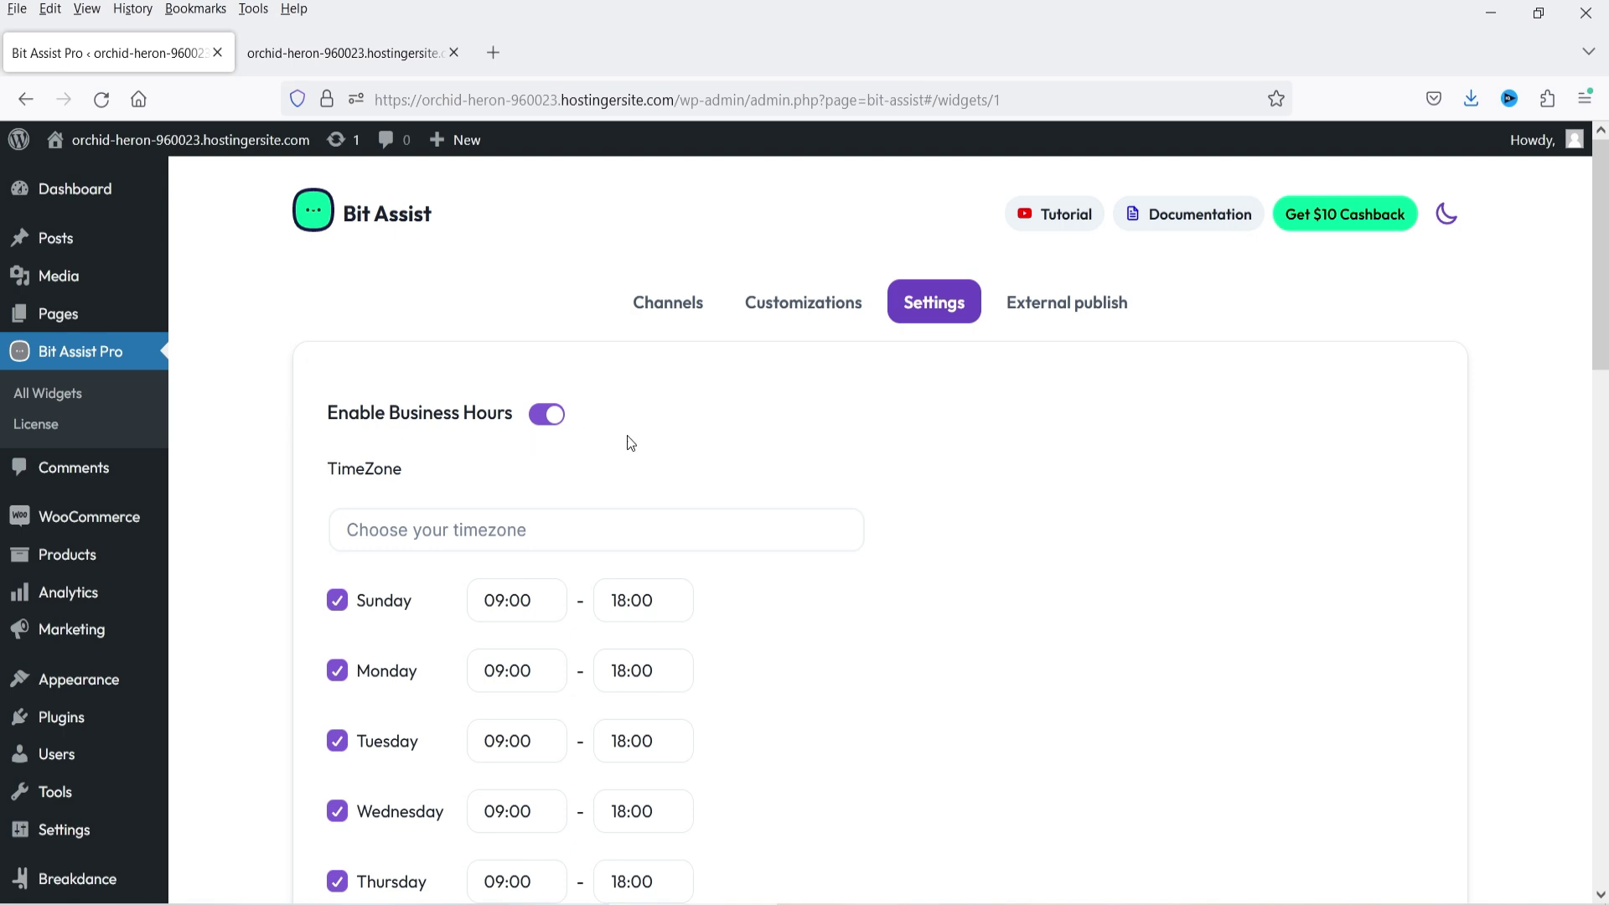
scroll(631, 442, "down", 3)
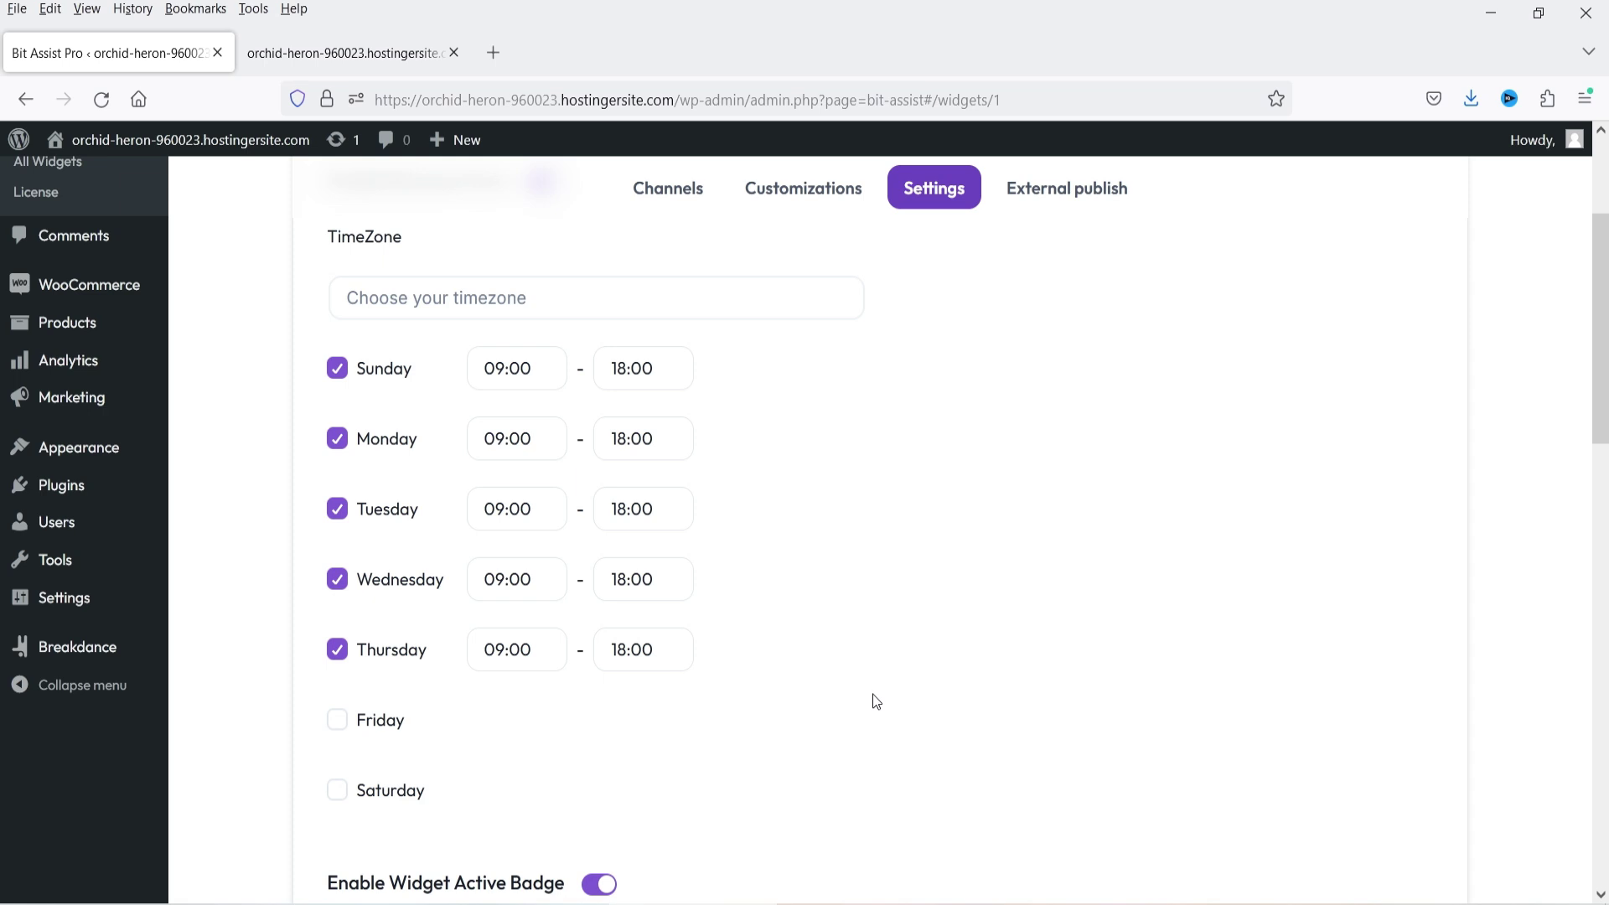
left_click(352, 53)
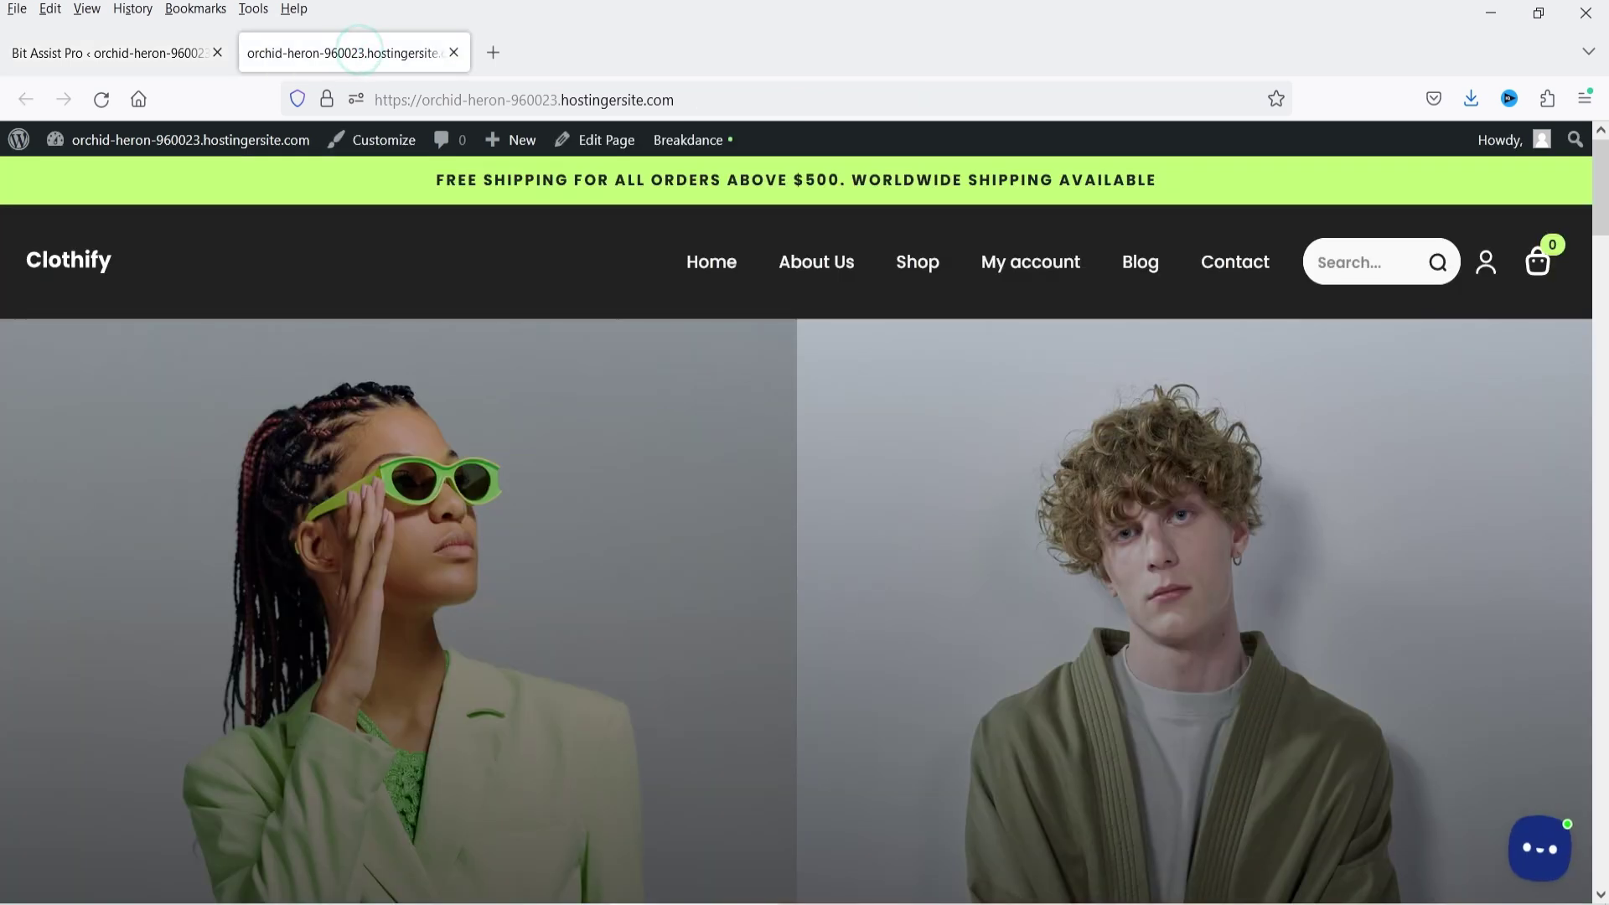
left_click(1531, 869)
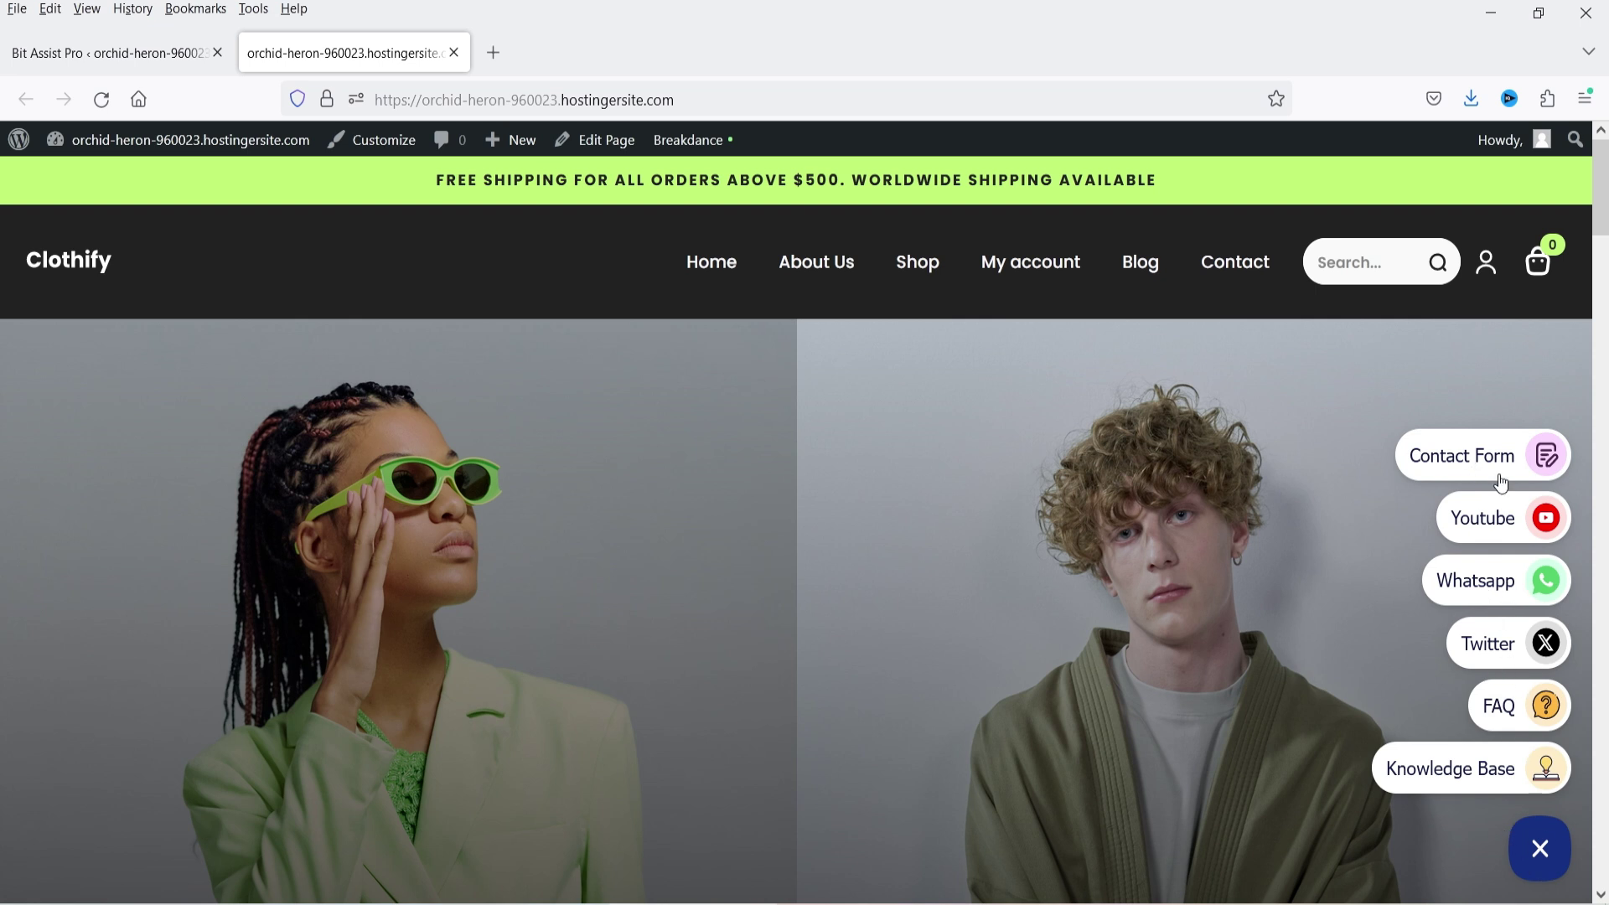
left_click(130, 51)
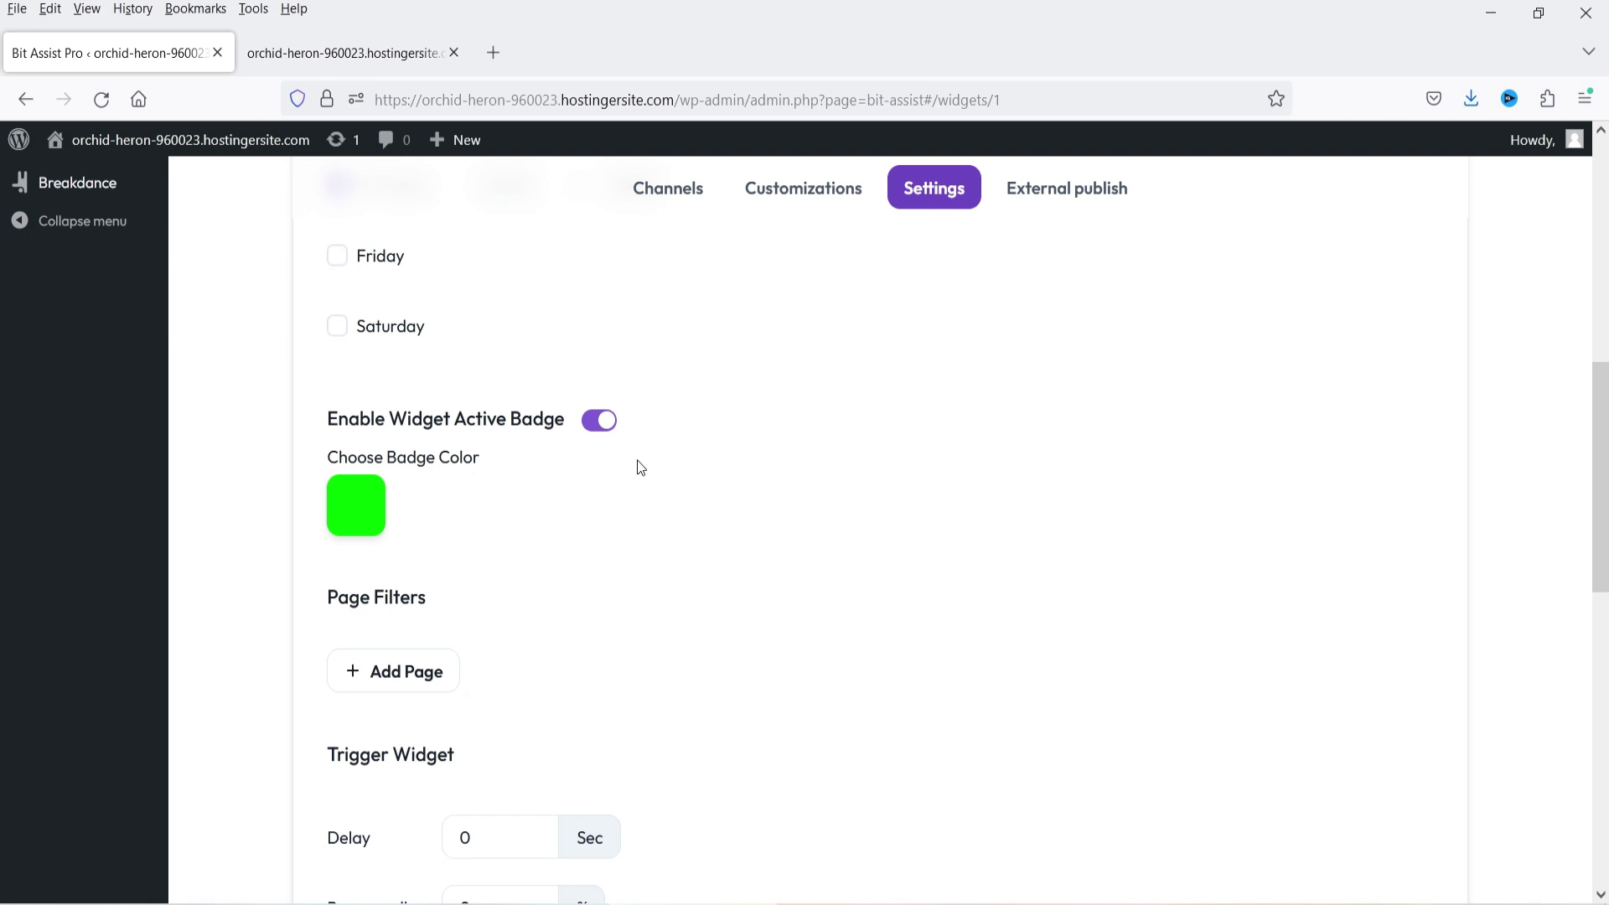
left_click(340, 52)
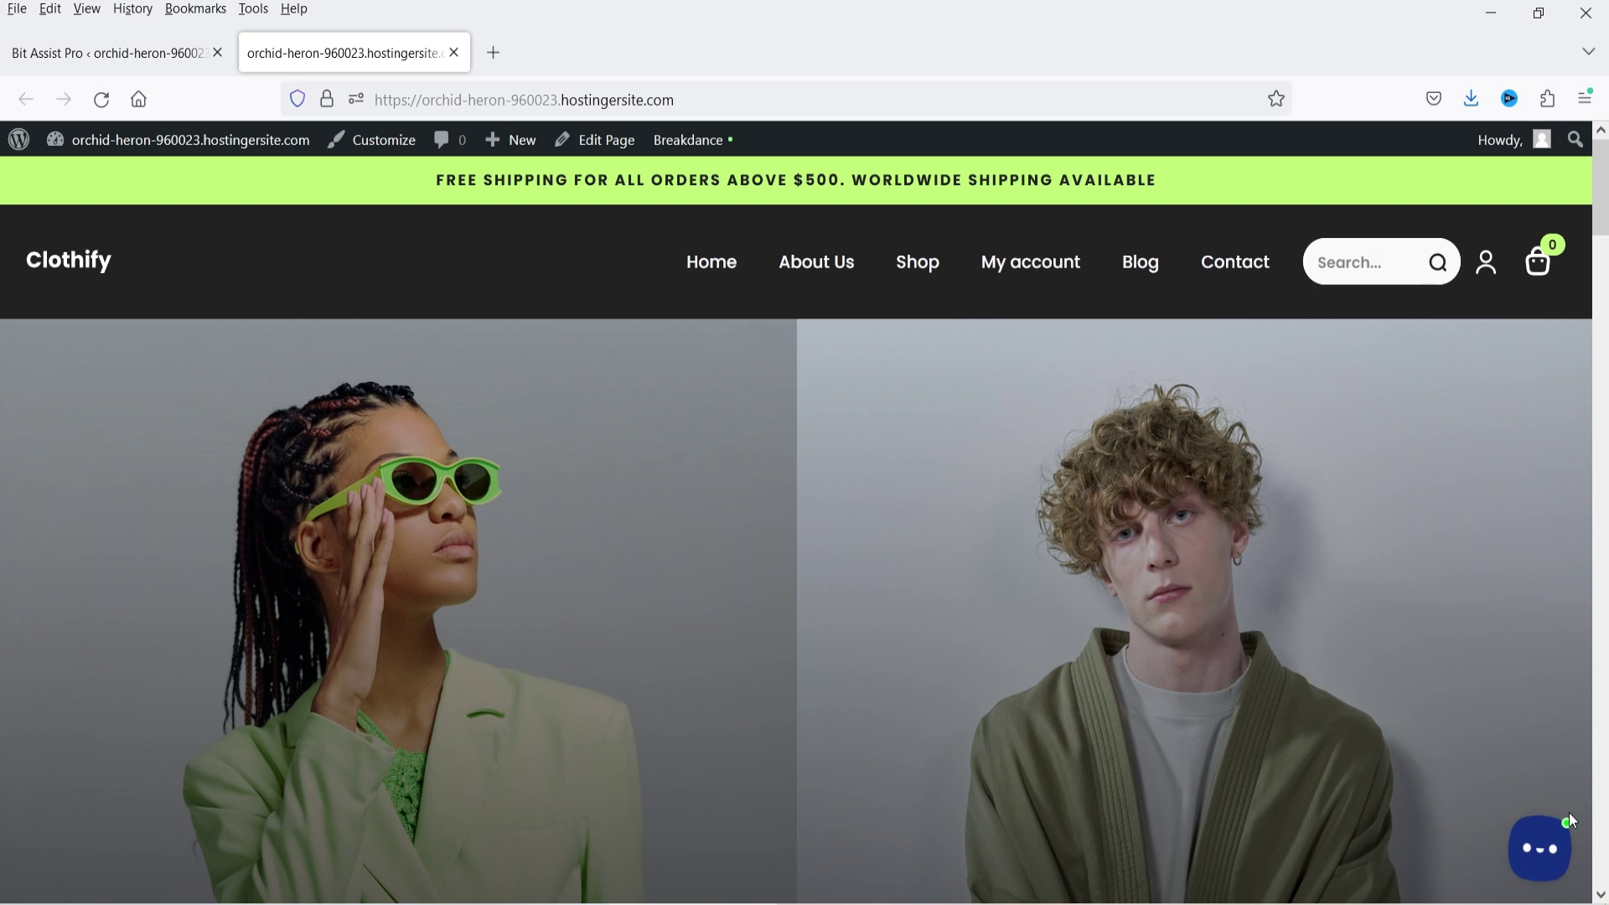
left_click(150, 59)
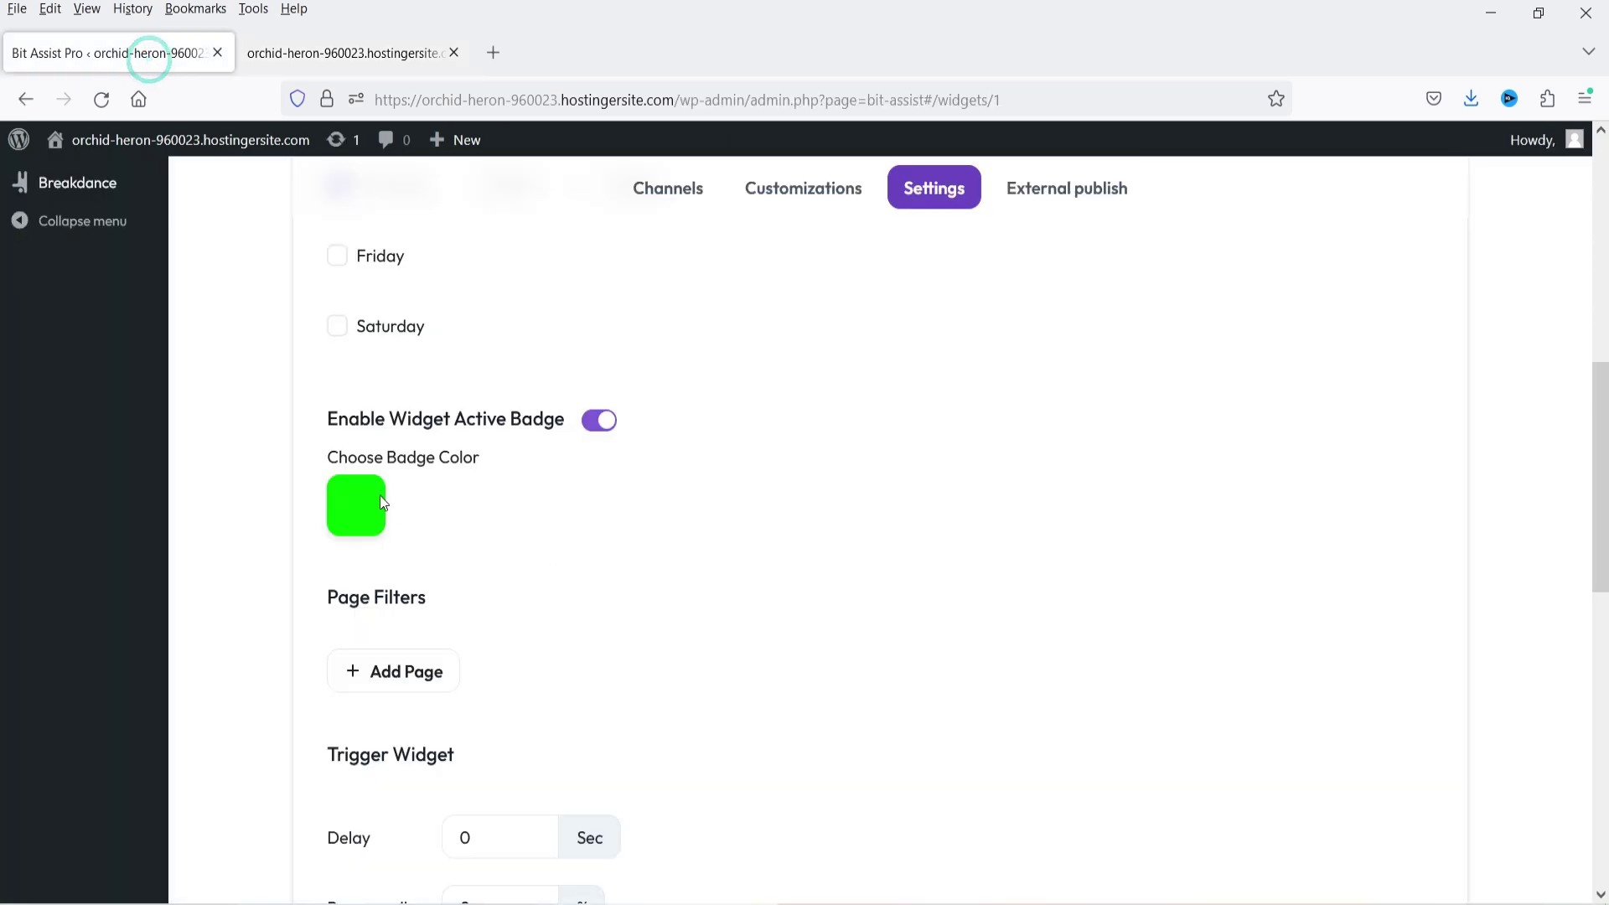
- Add a page filter rule set to Hide On with Specific page matching
scroll(353, 439, "down", 3)
left_click(353, 439)
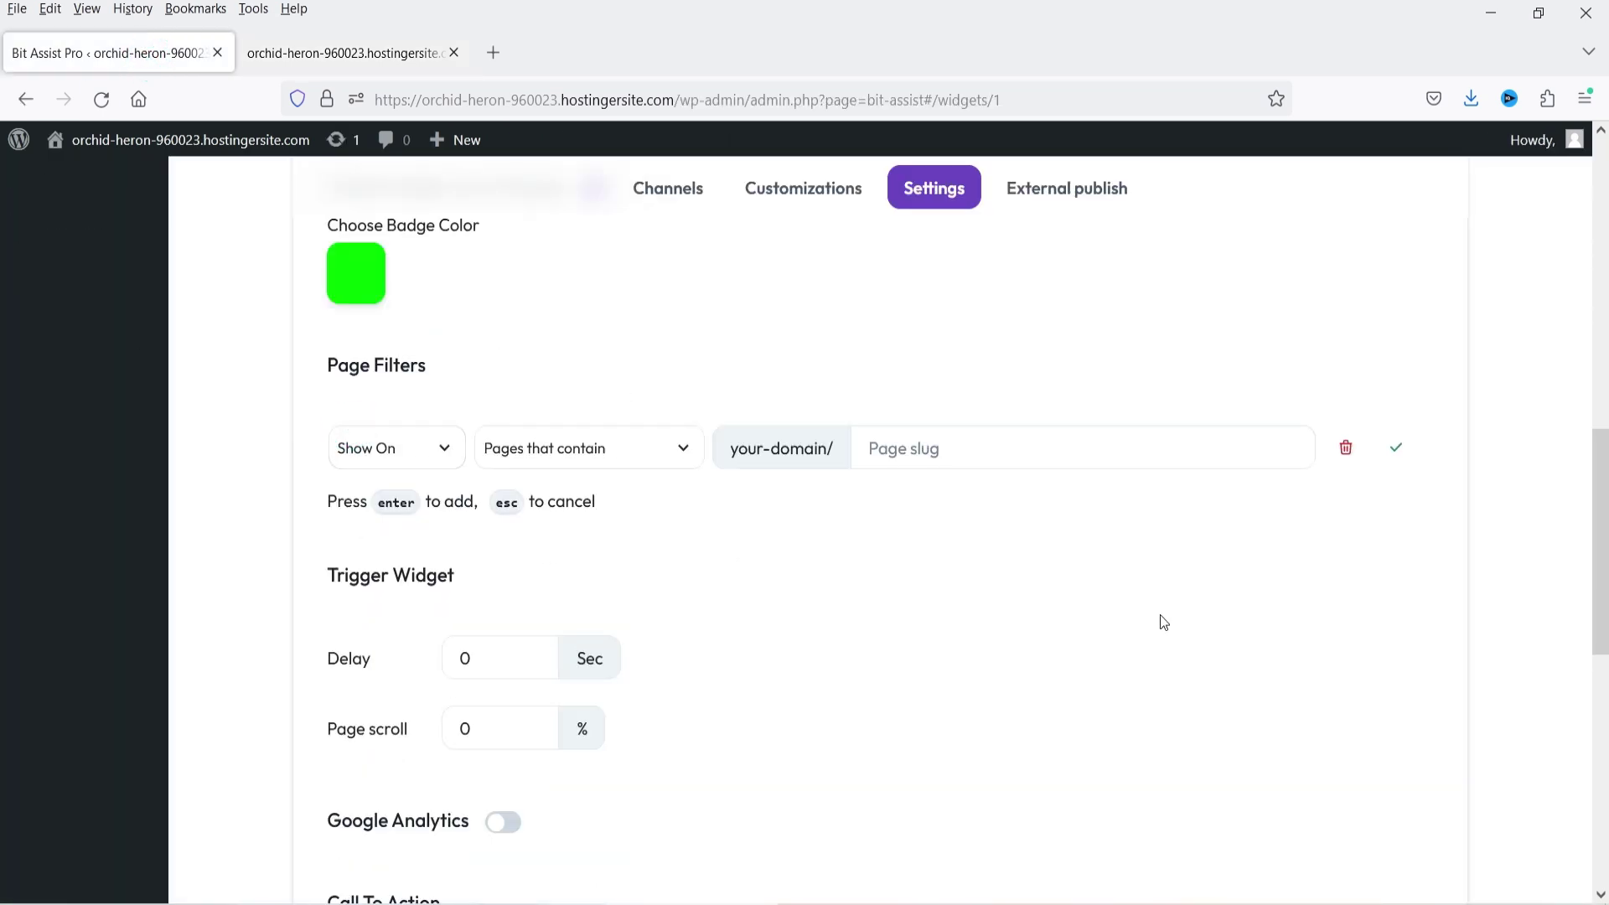
key("ctrl+Tab")
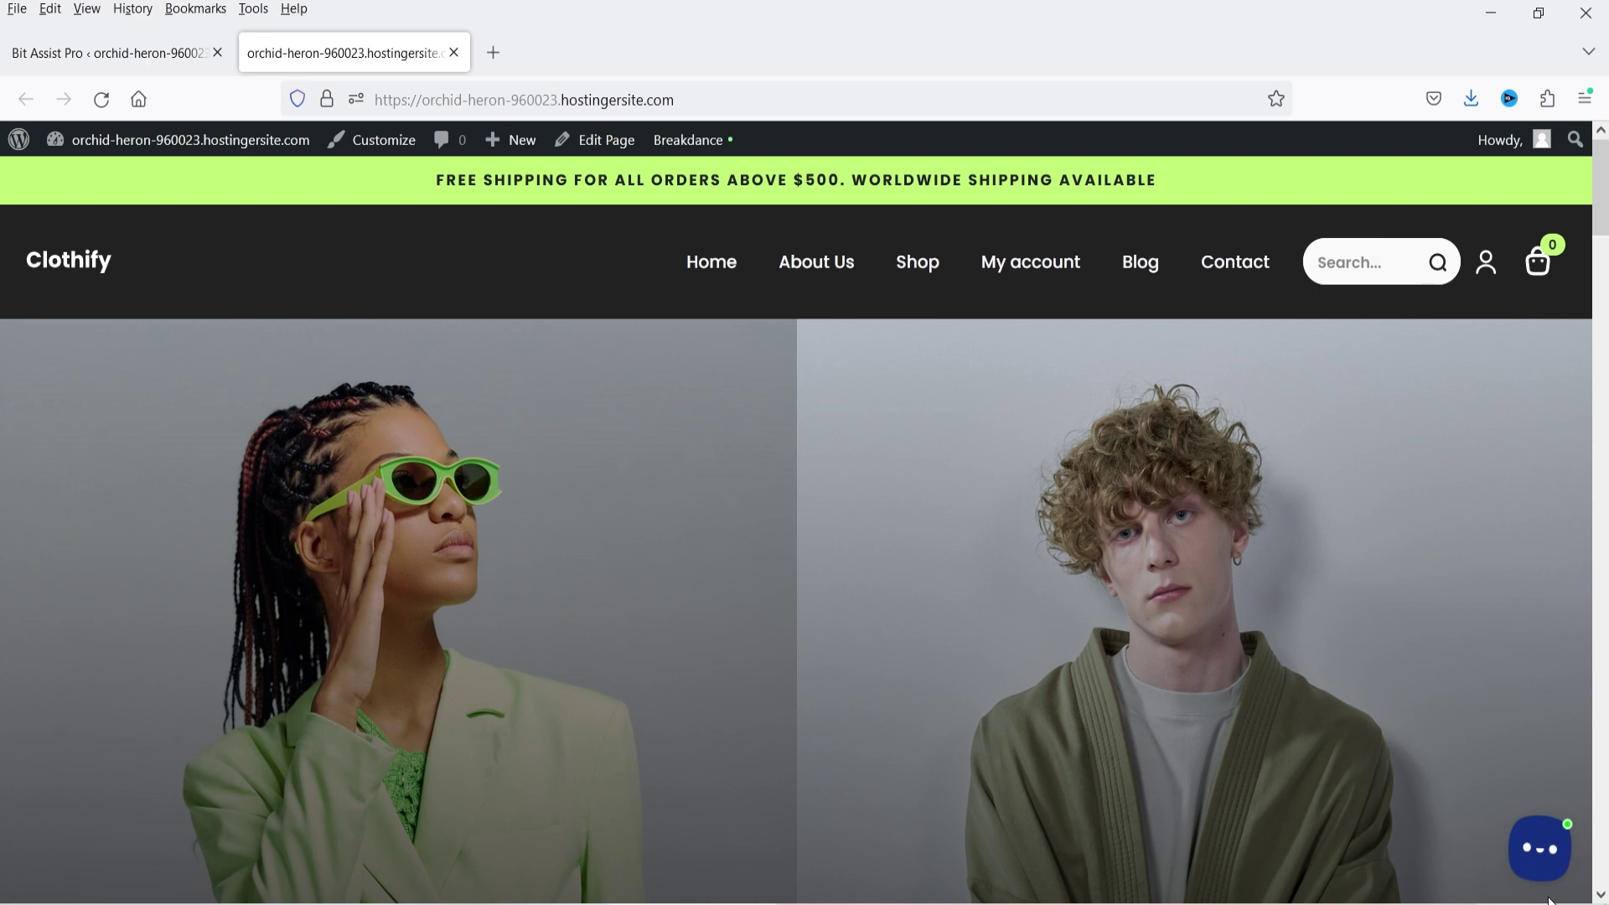
key("ctrl+Tab")
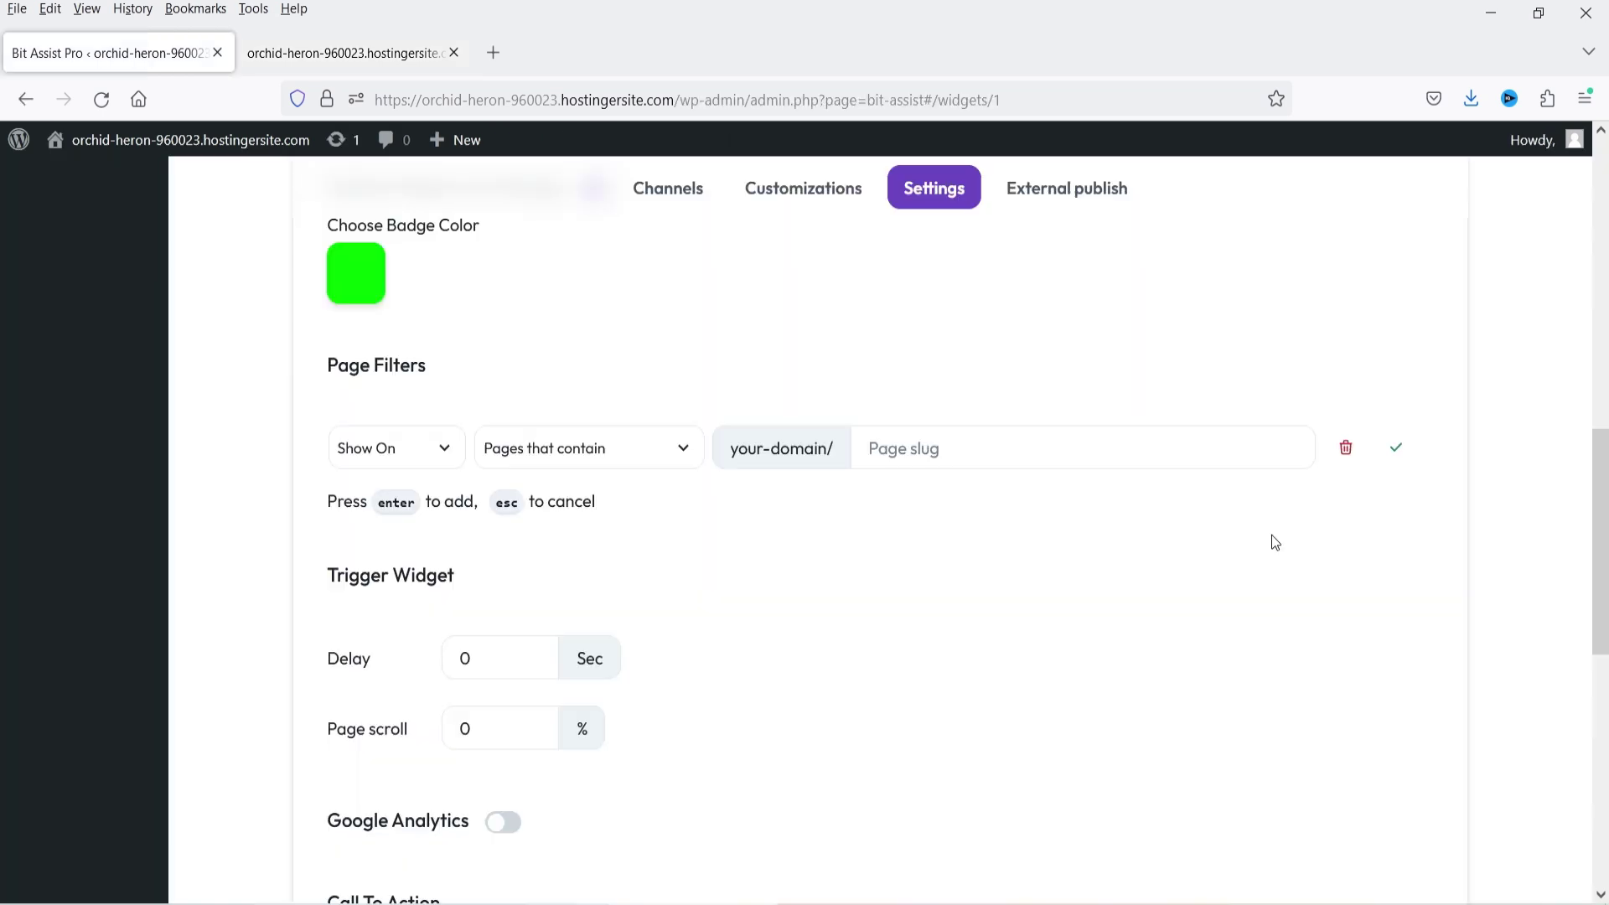
left_click(414, 452)
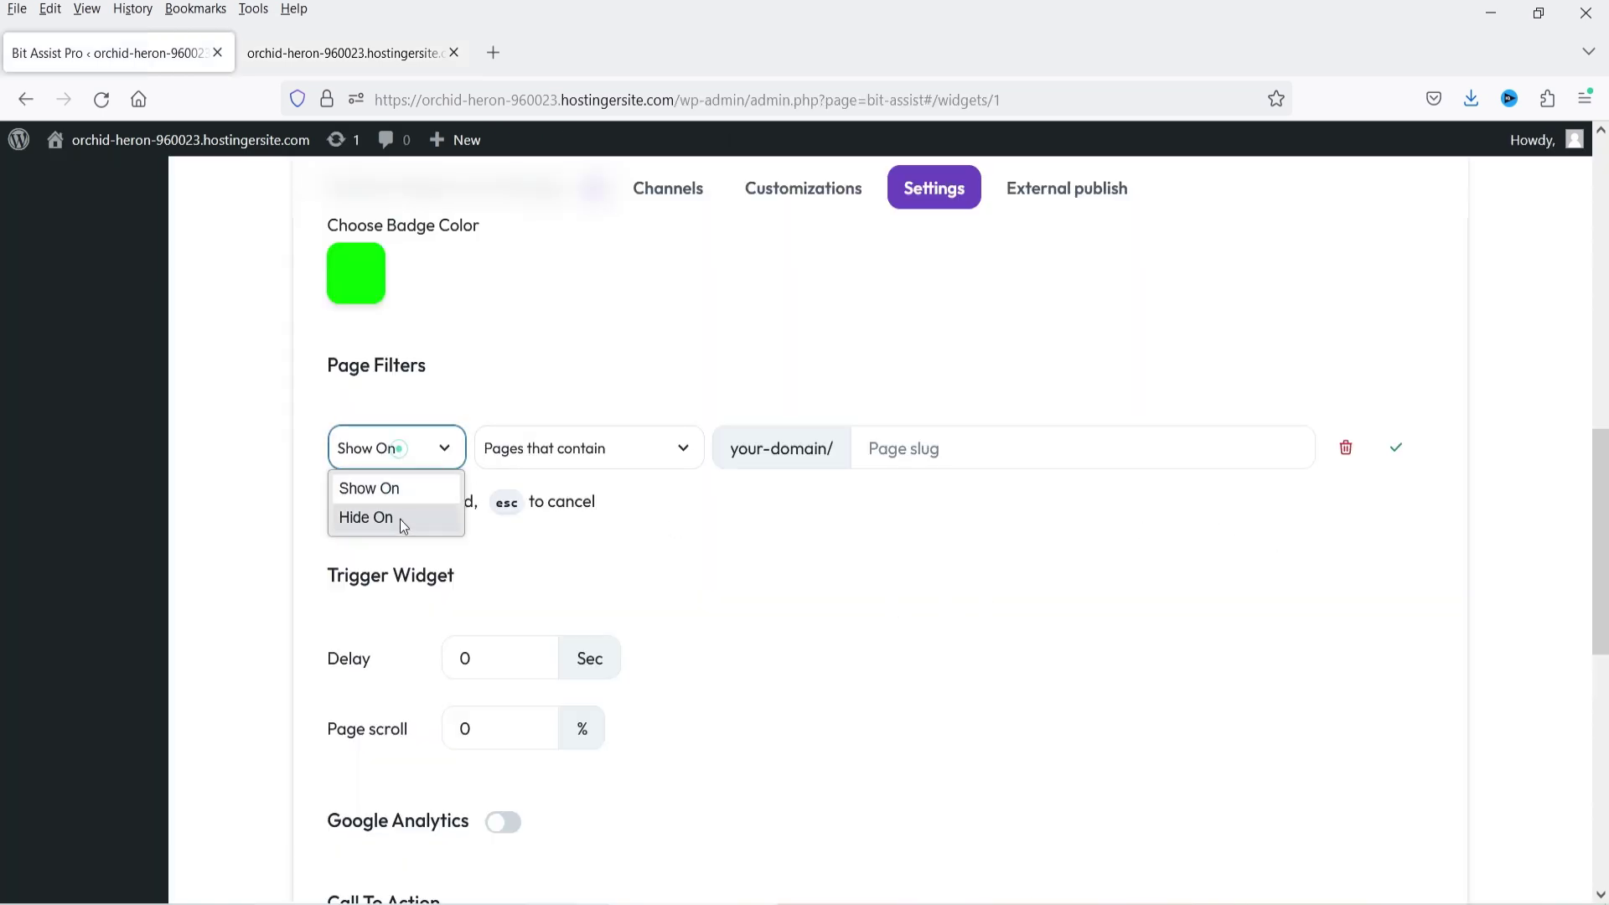
left_click(400, 520)
left_click(557, 465)
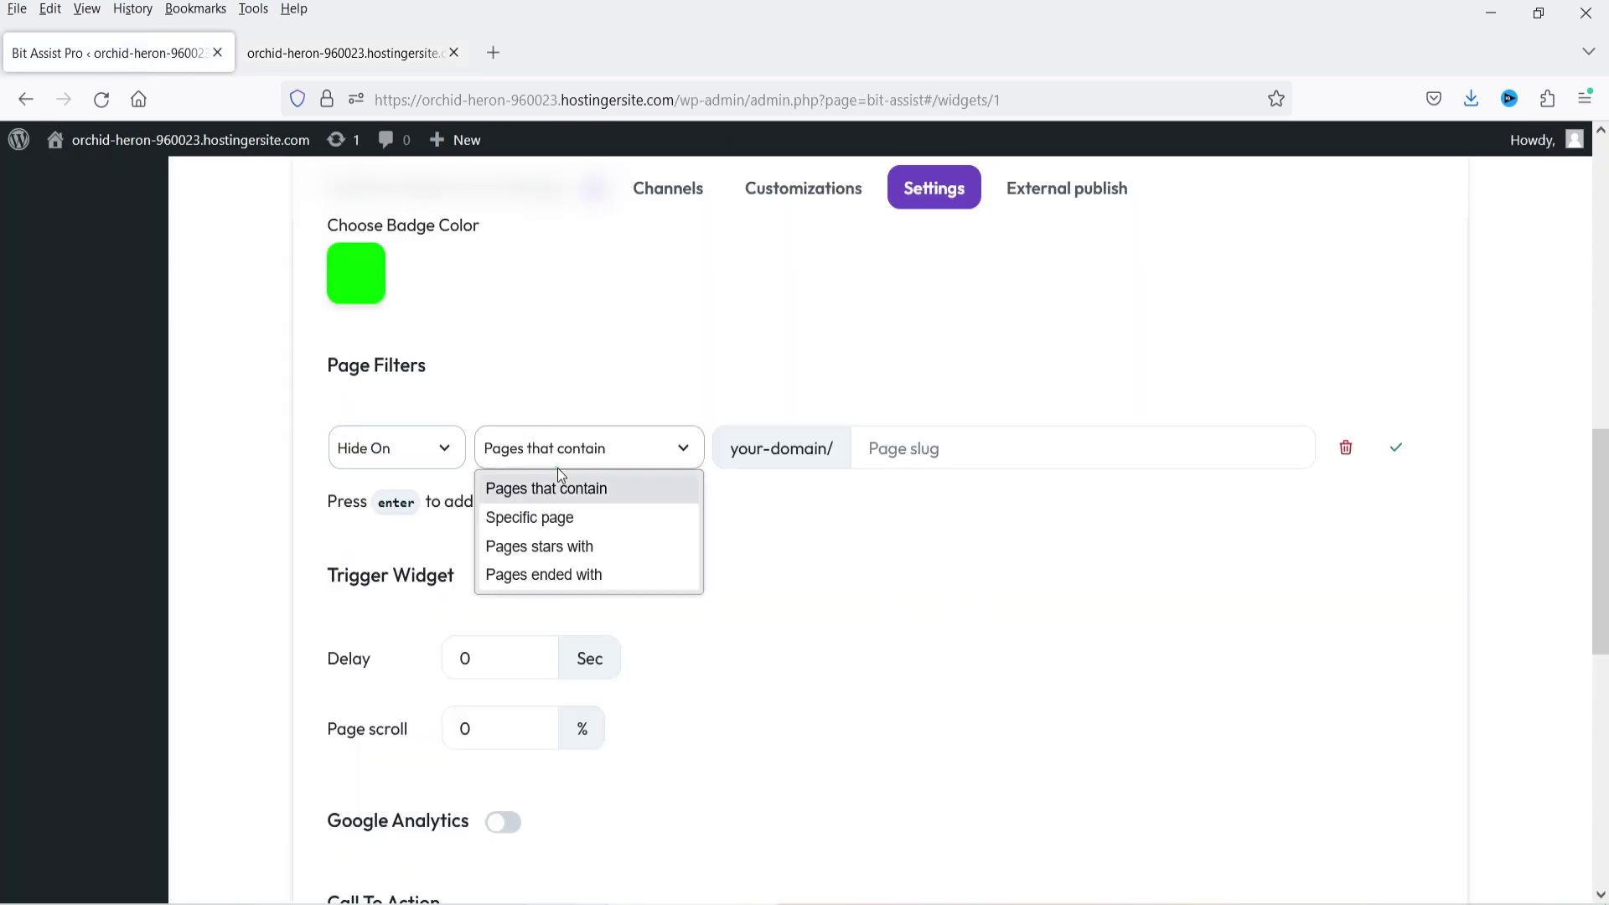
left_click(578, 519)
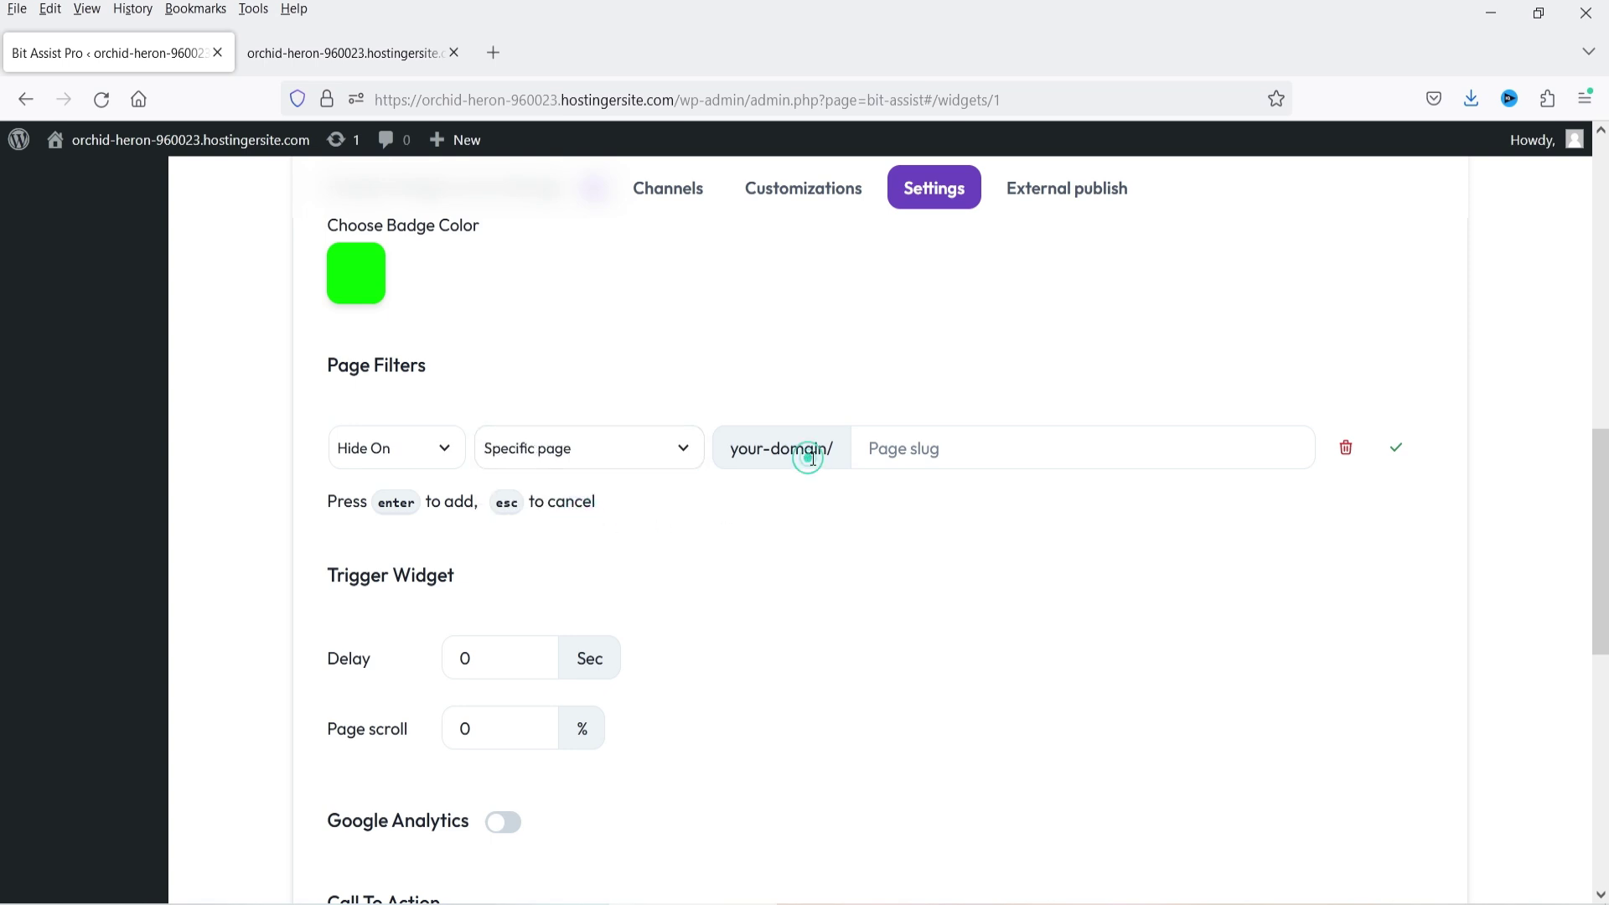
- Trim the pasted page URL down to the slug contact/, keeping Specific page
left_click(902, 453)
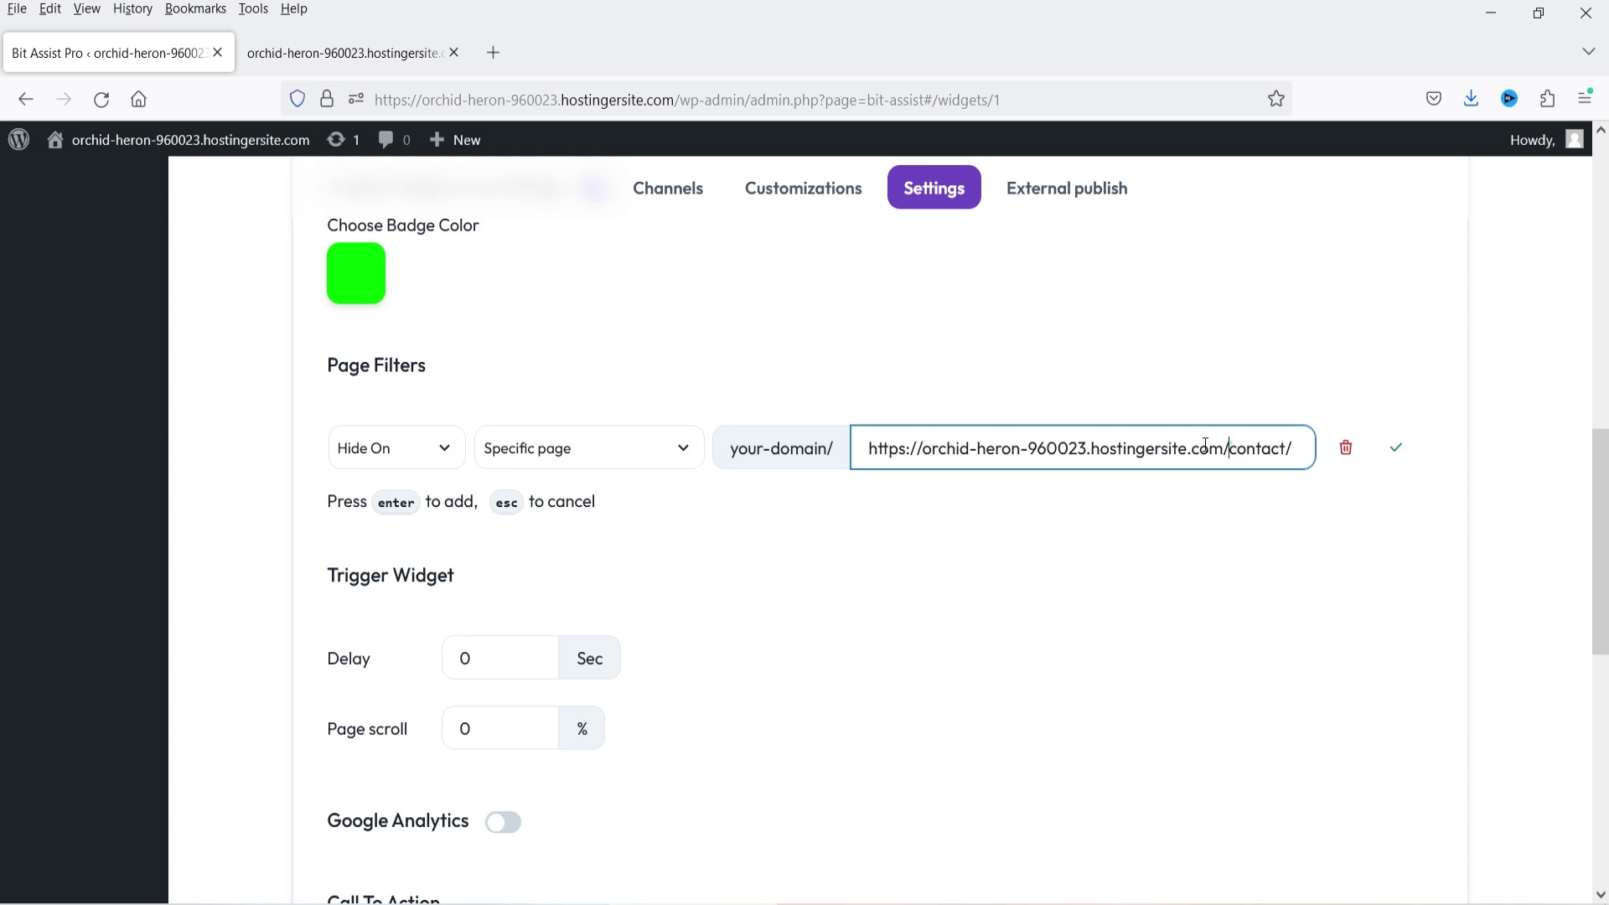
left_click_drag(1228, 449, 867, 447)
key("BackSpace")
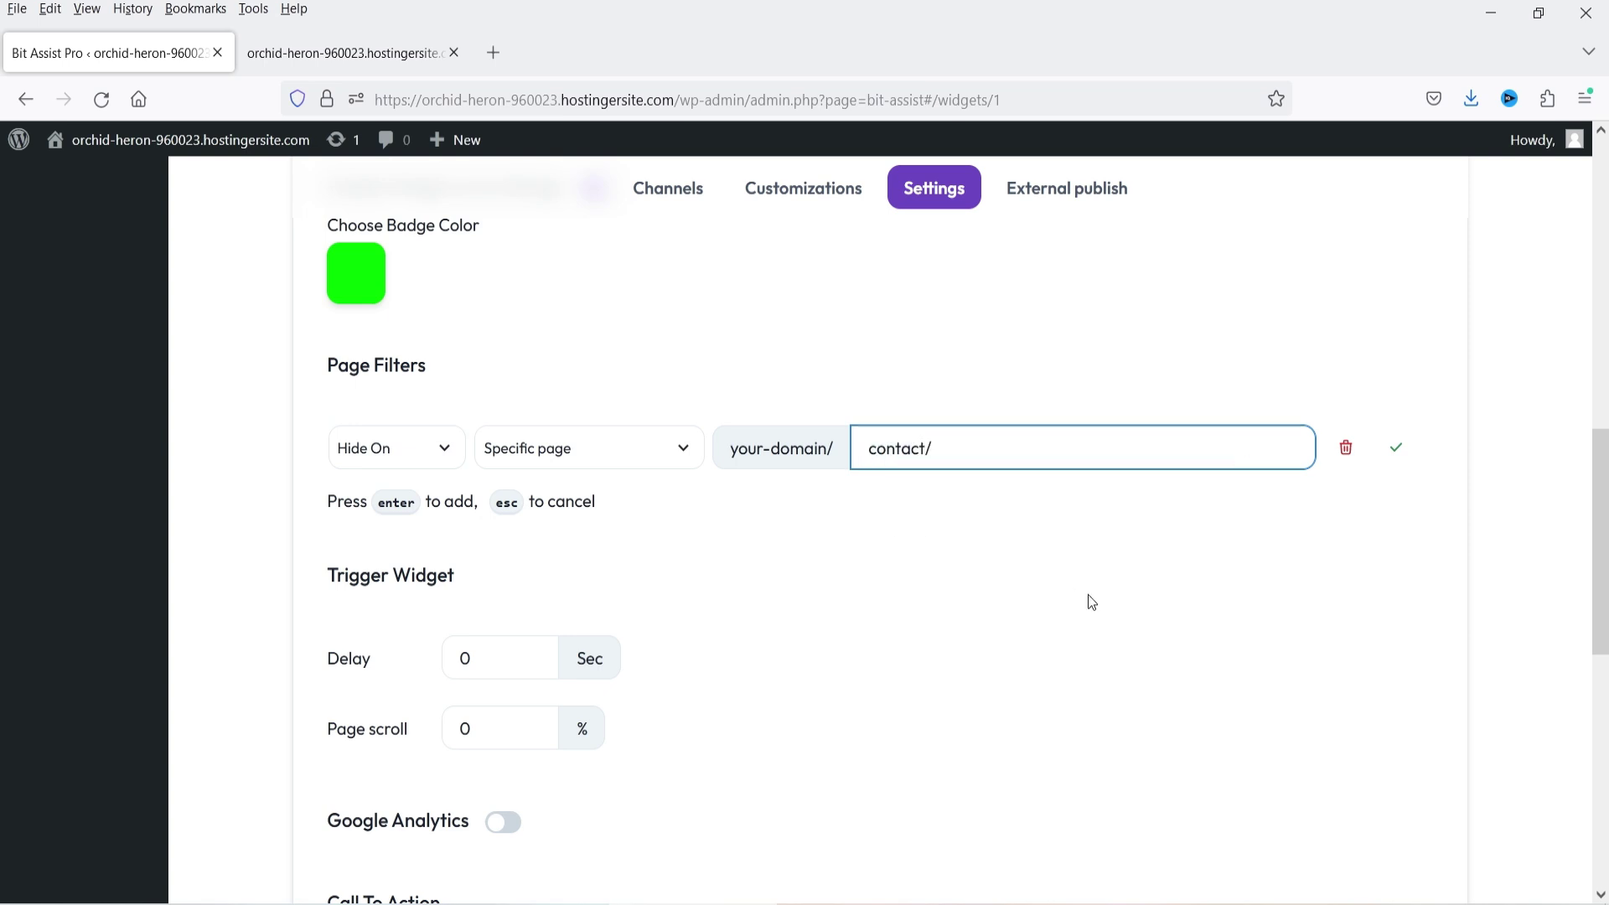
left_click(1088, 595)
left_click(686, 446)
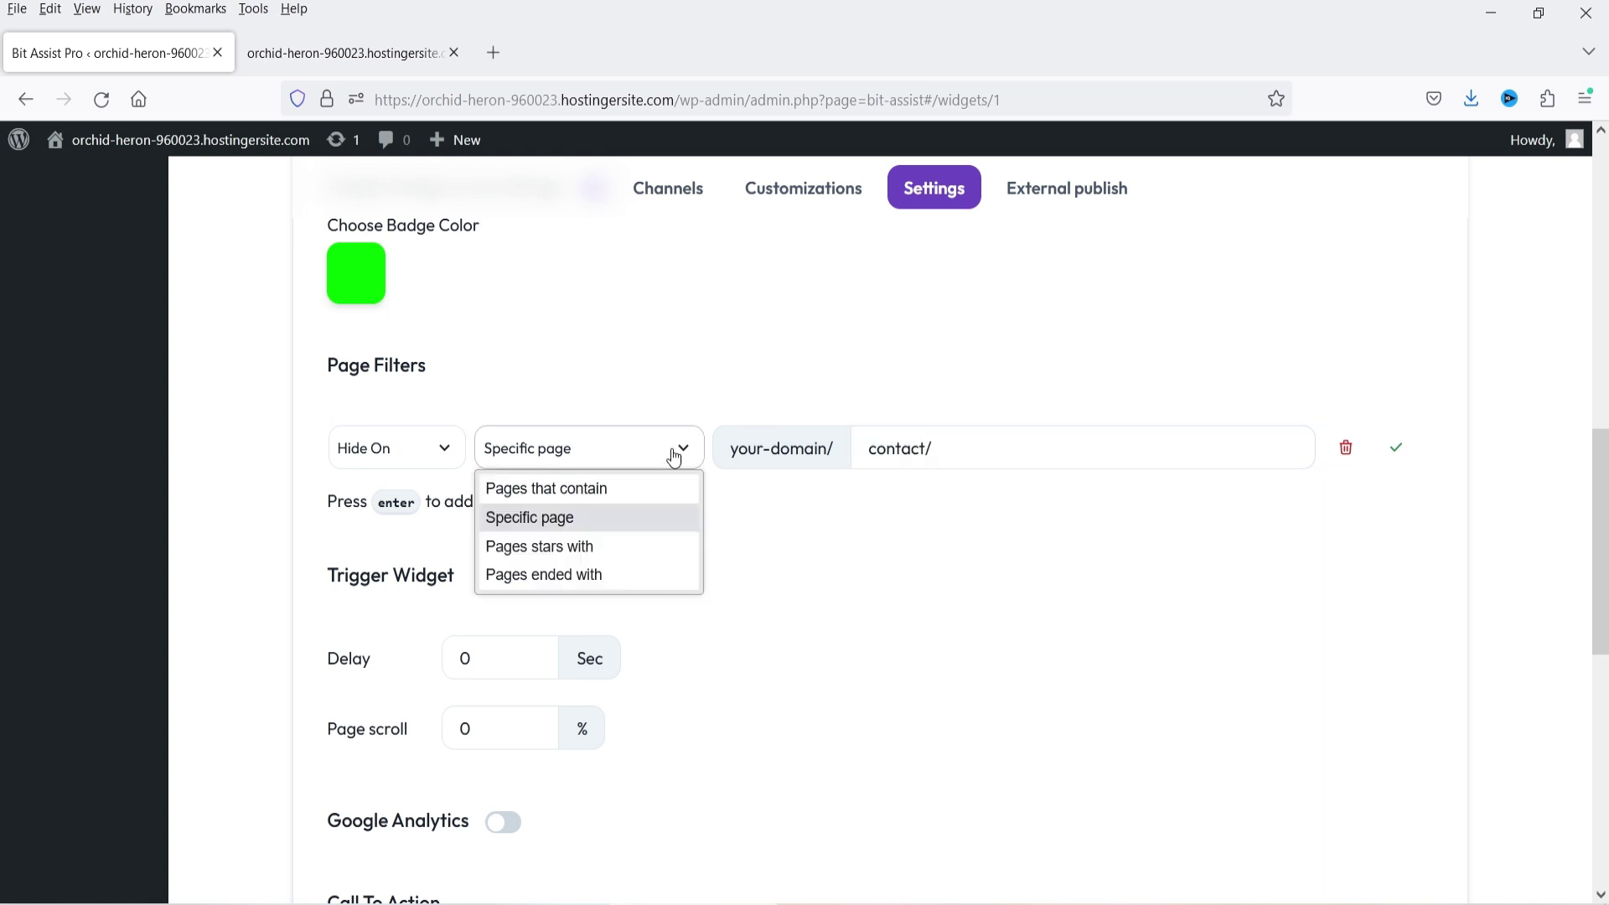
left_click(646, 522)
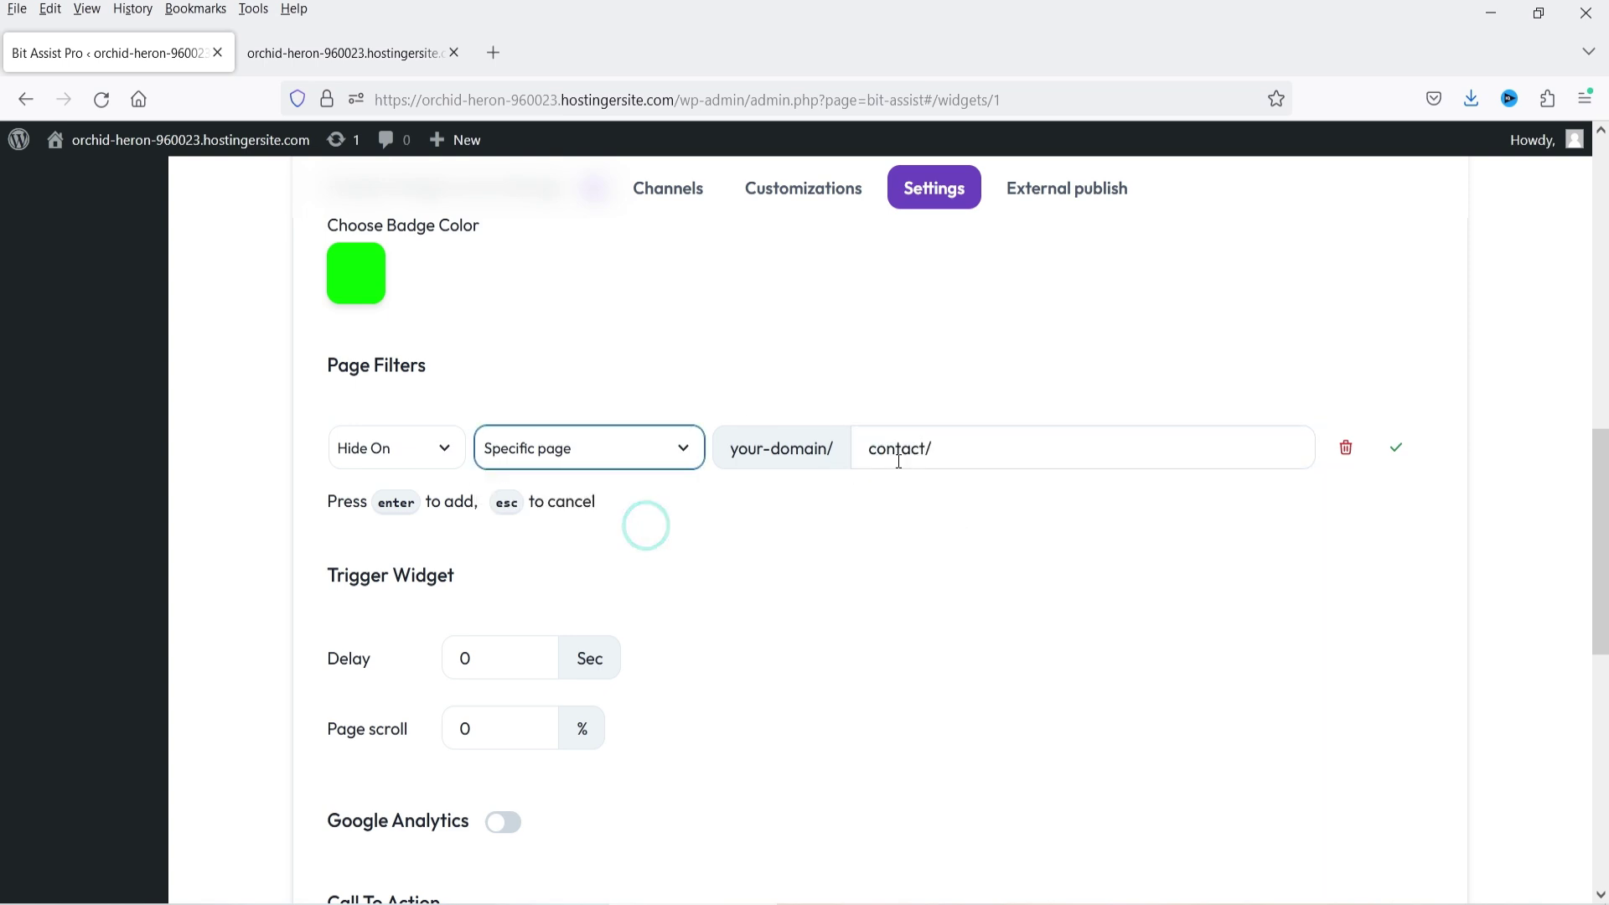
left_click(1122, 551)
scroll(1088, 553, "down", 2)
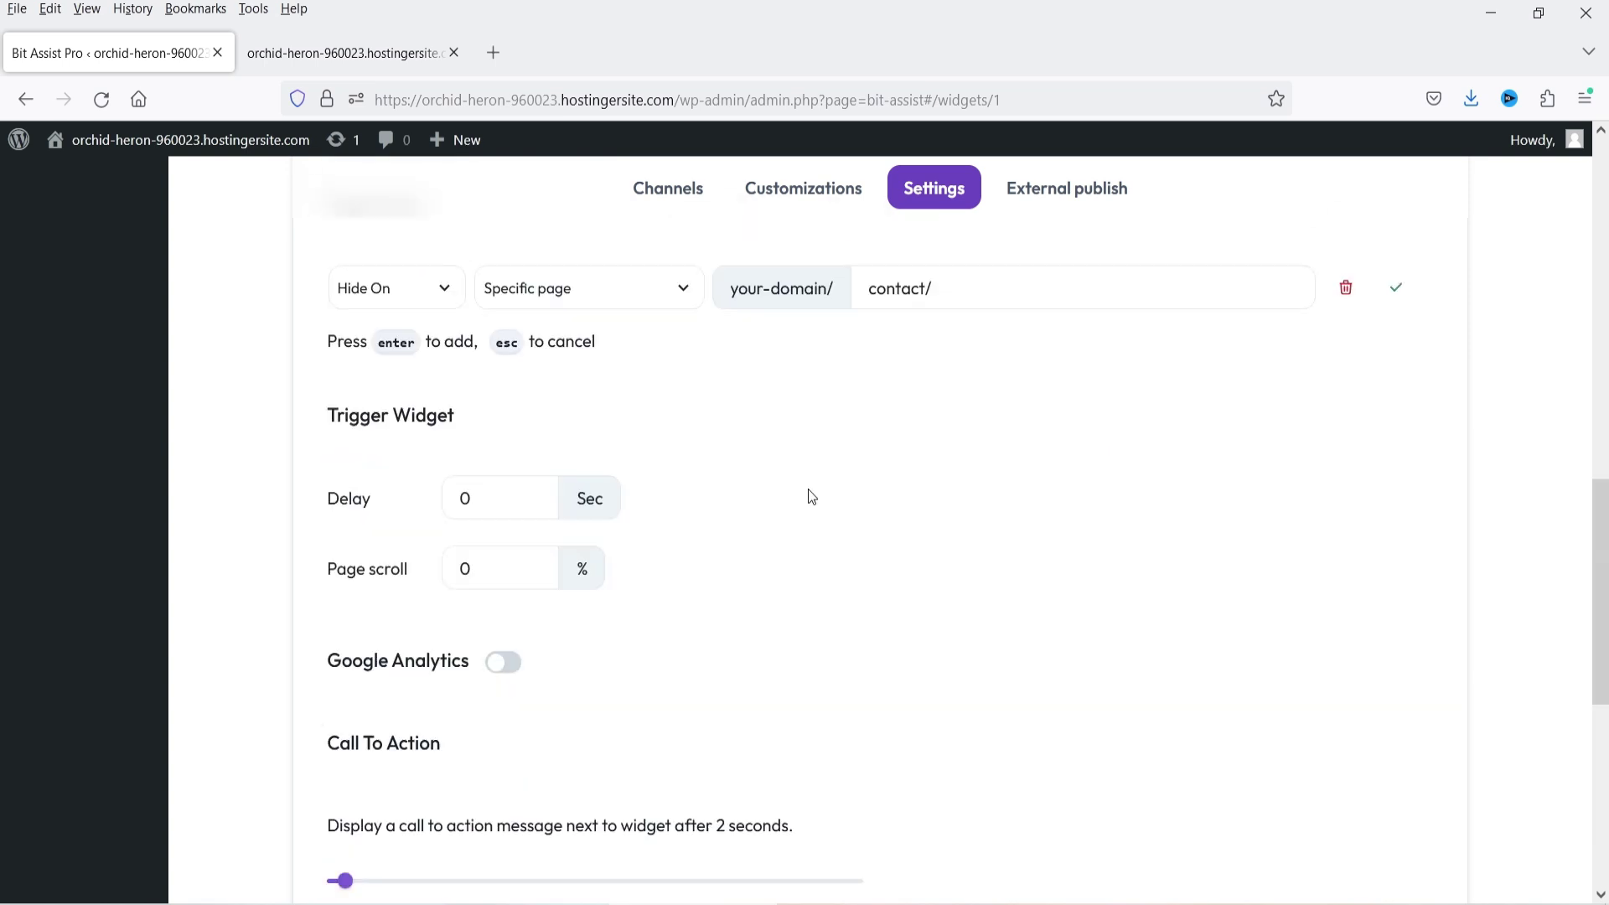
scroll(811, 496, "down", 3)
scroll(508, 526, "down", 4)
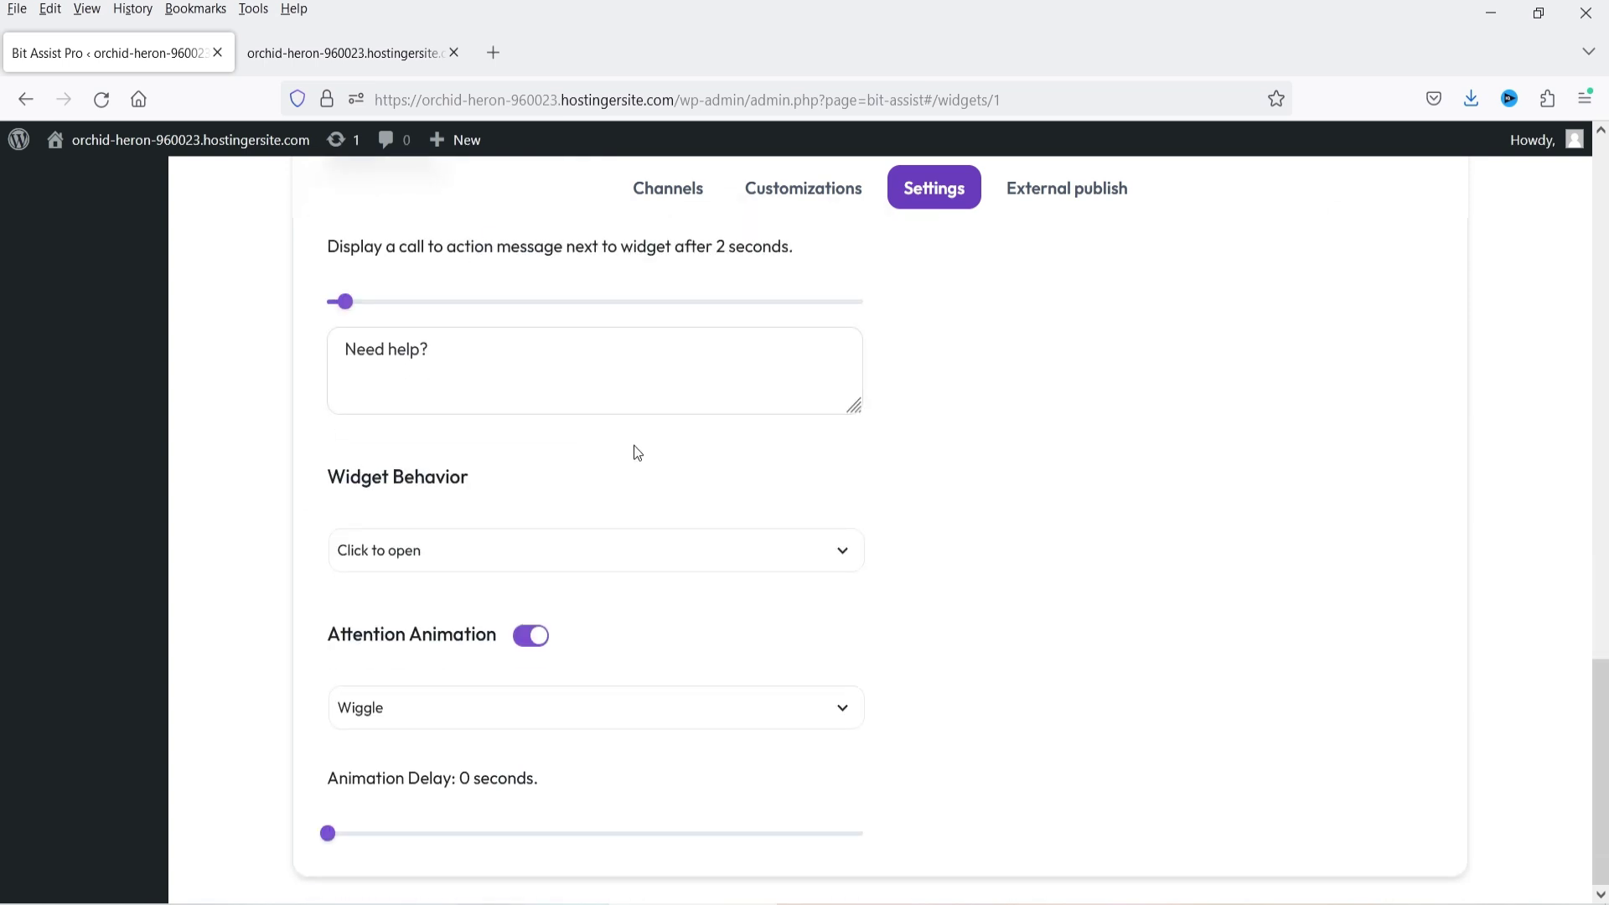
scroll(1169, 526, "up", 10)
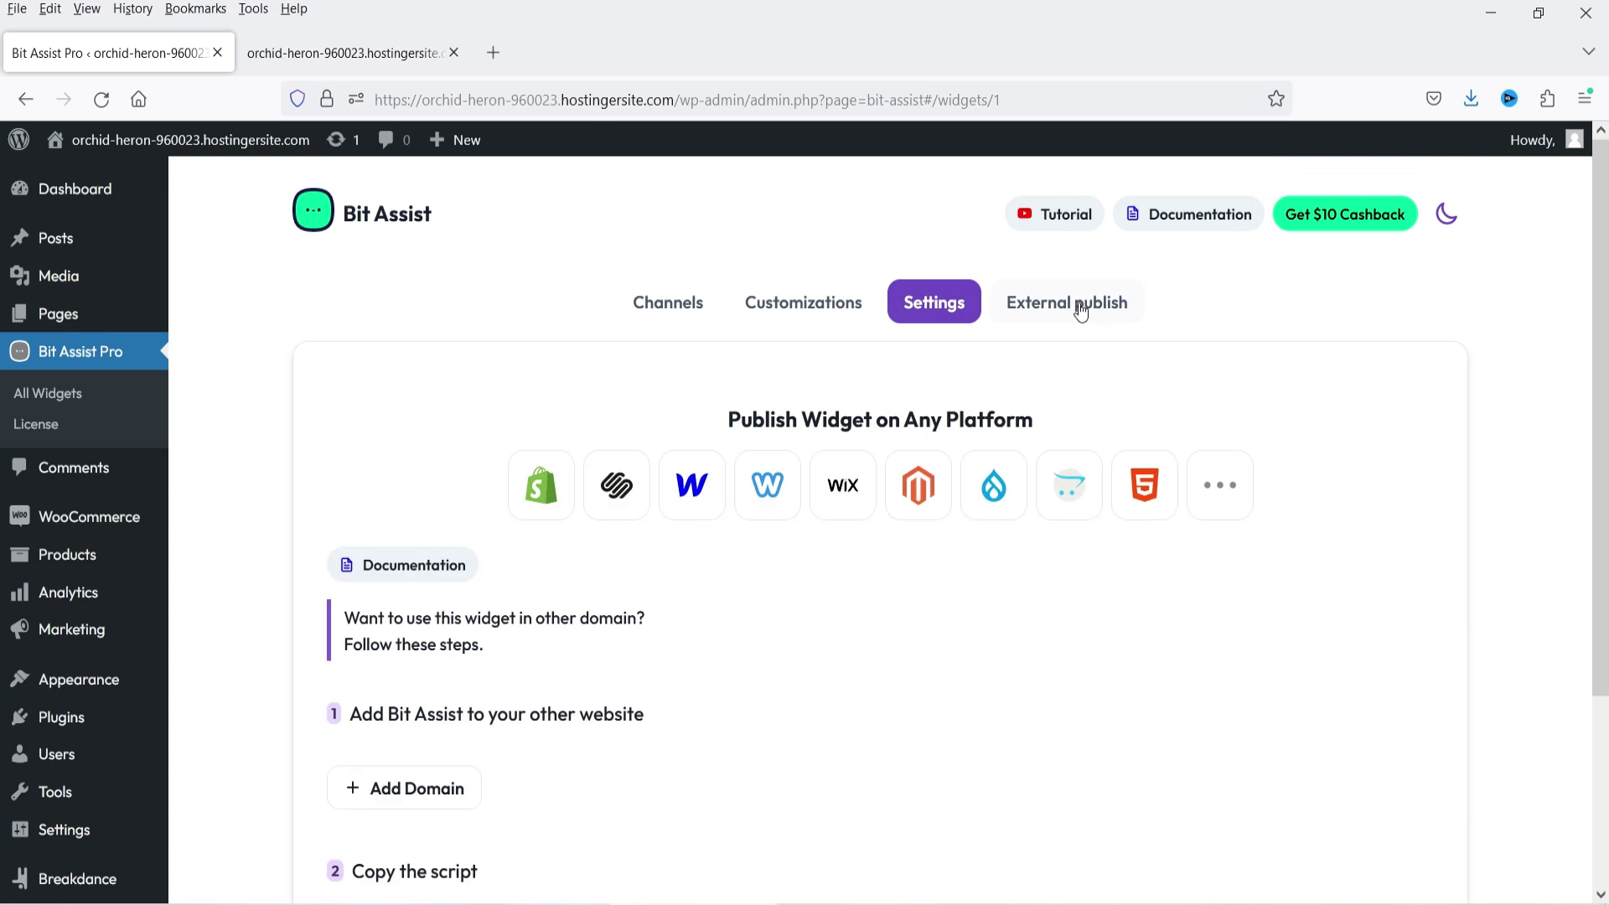
left_click(1074, 307)
scroll(1370, 591, "down", 3)
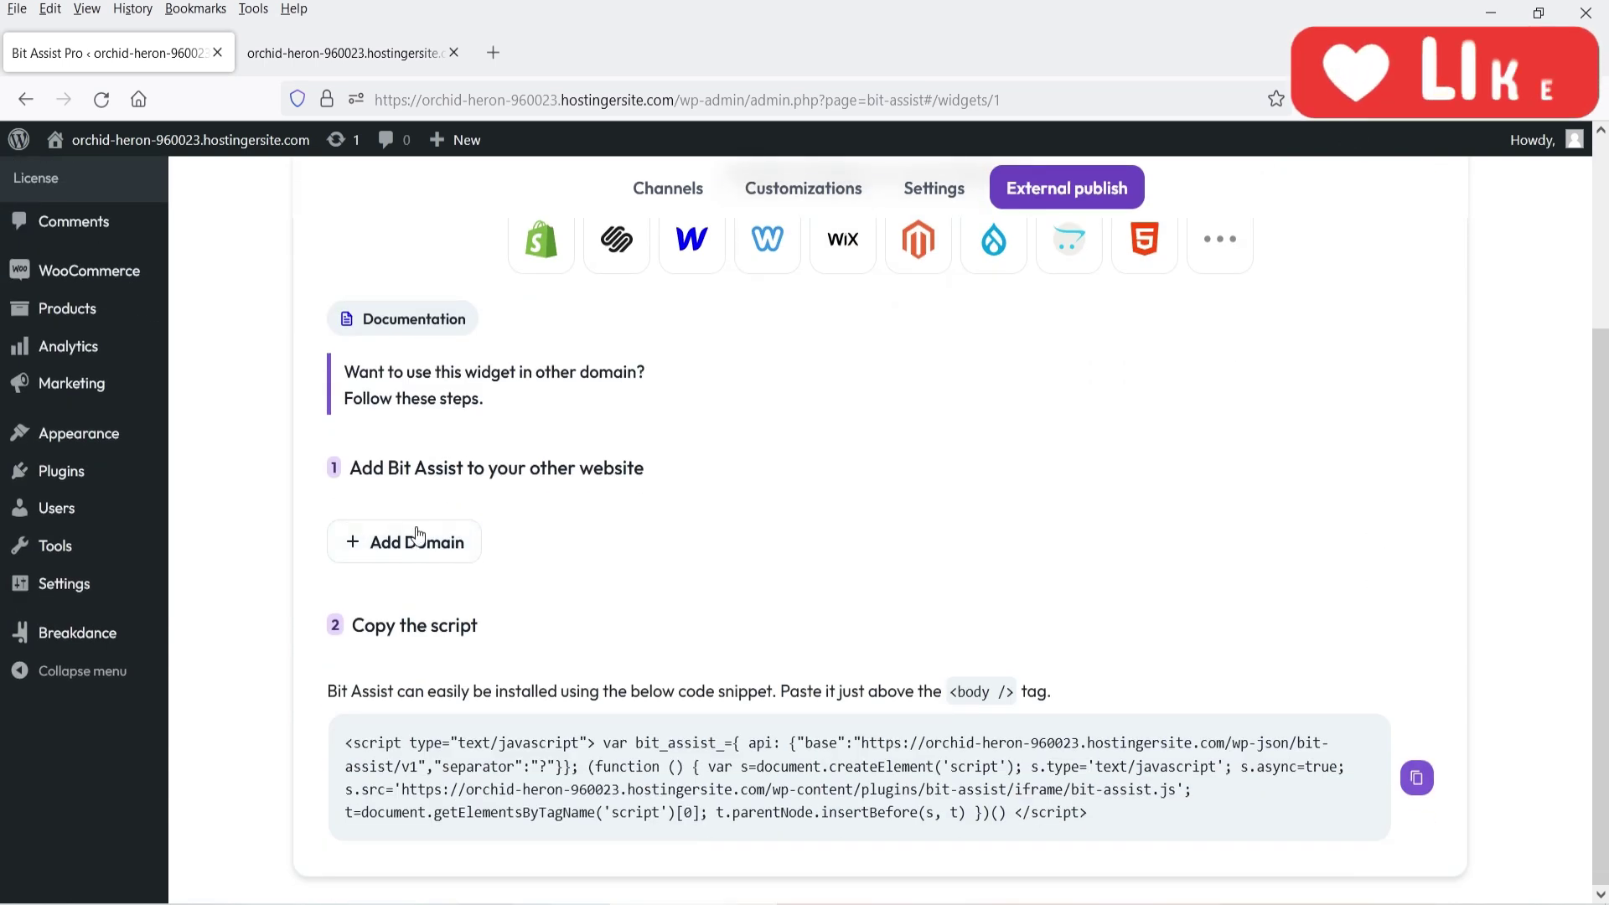
left_click(395, 550)
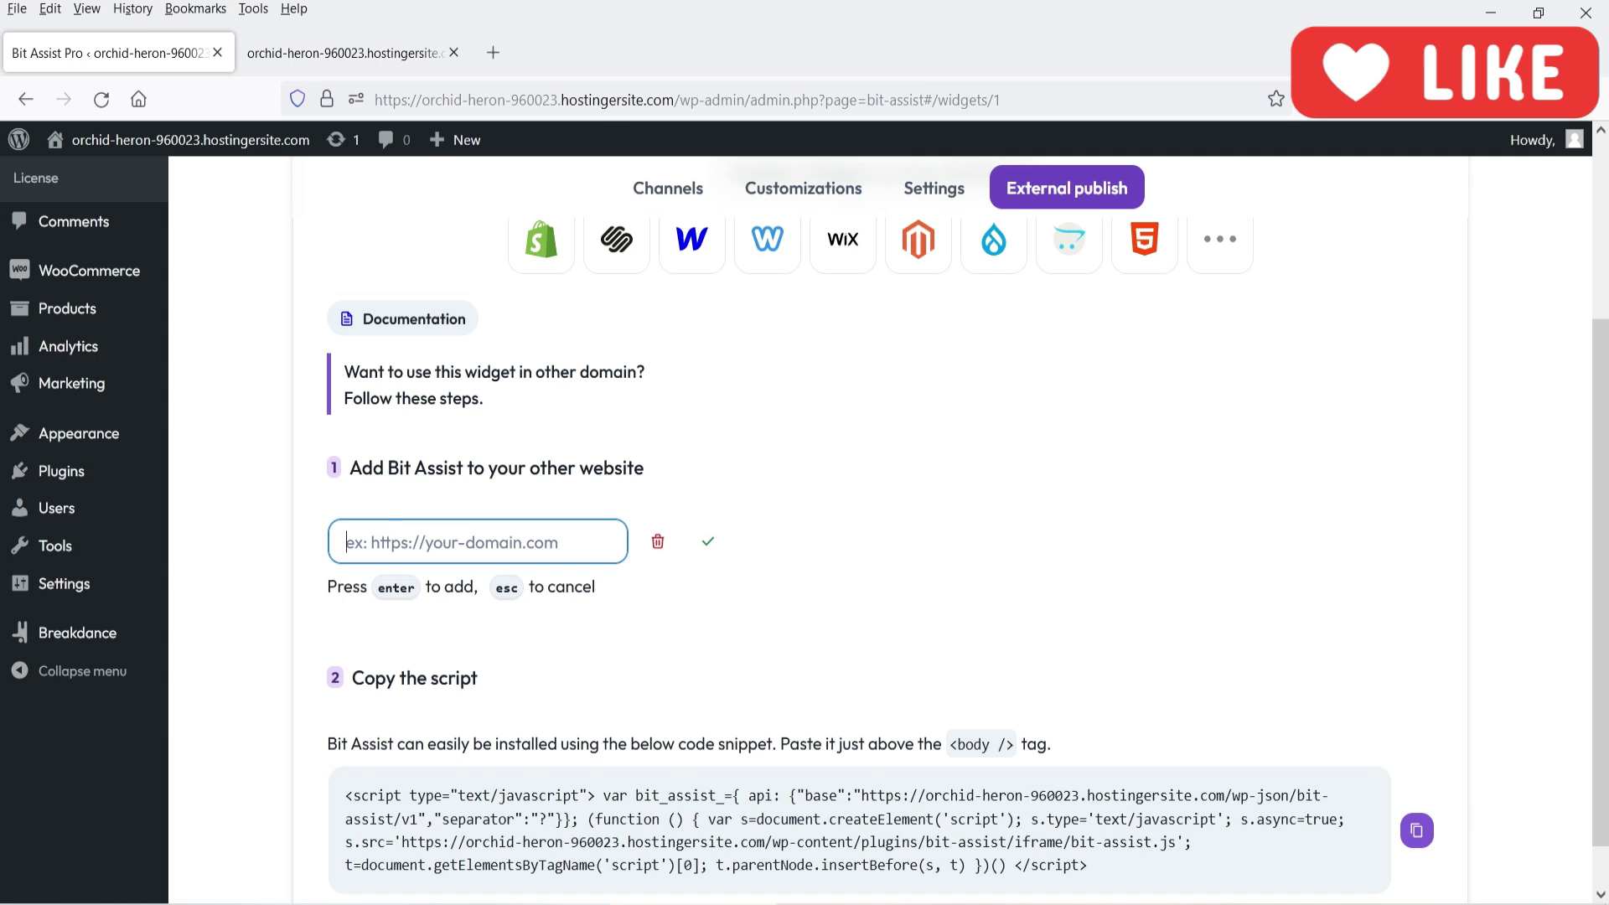
type("https://")
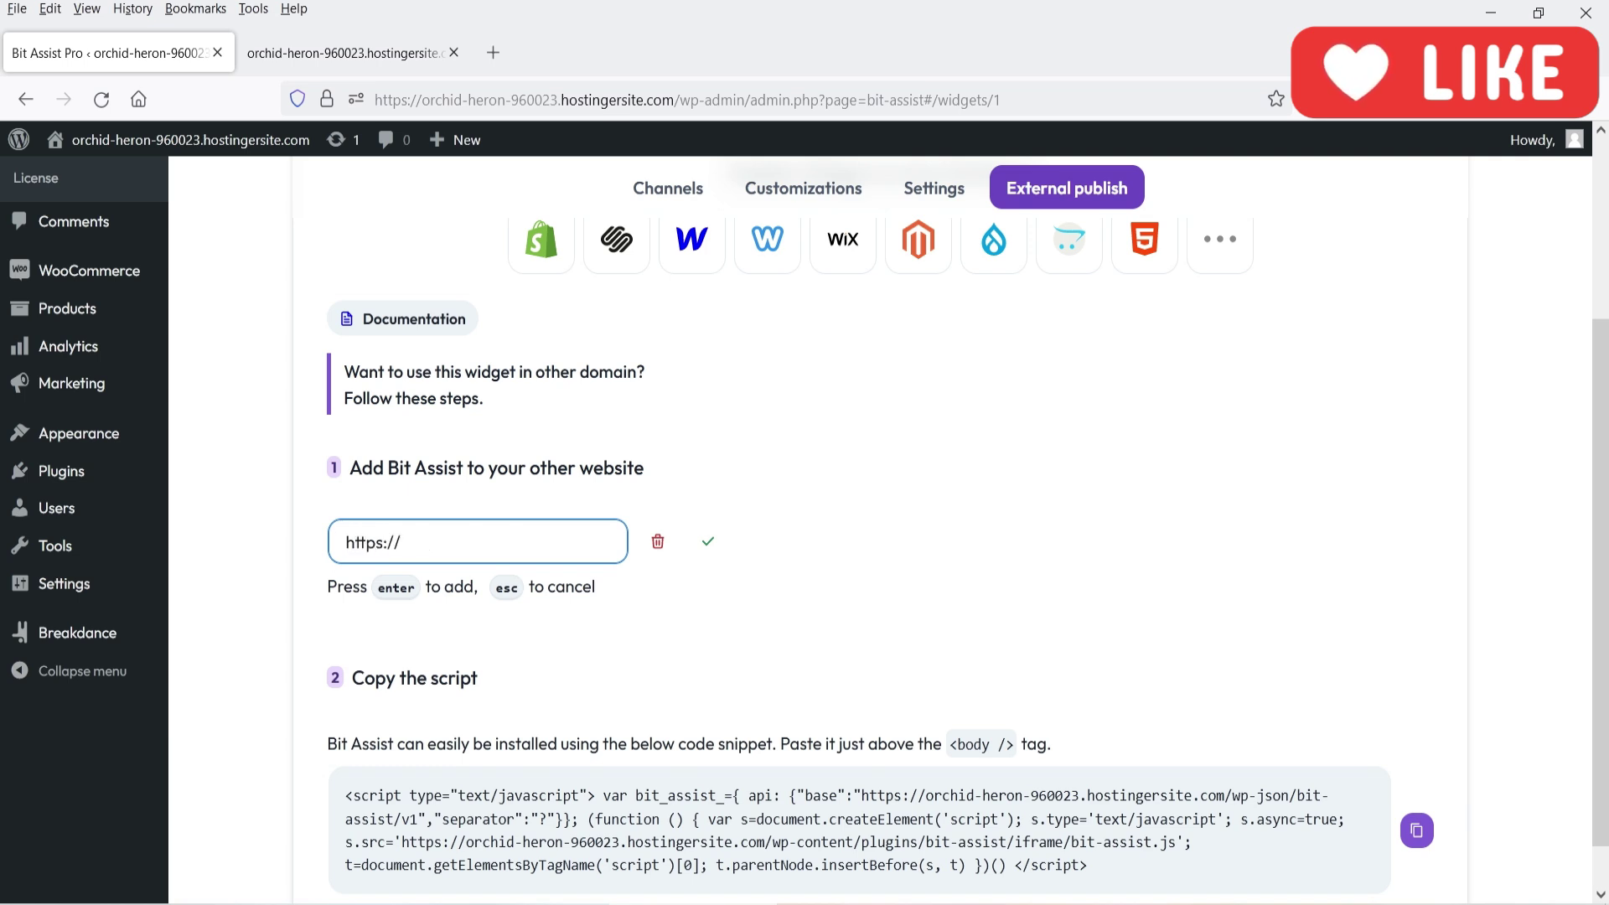
type("paramfreelance.com")
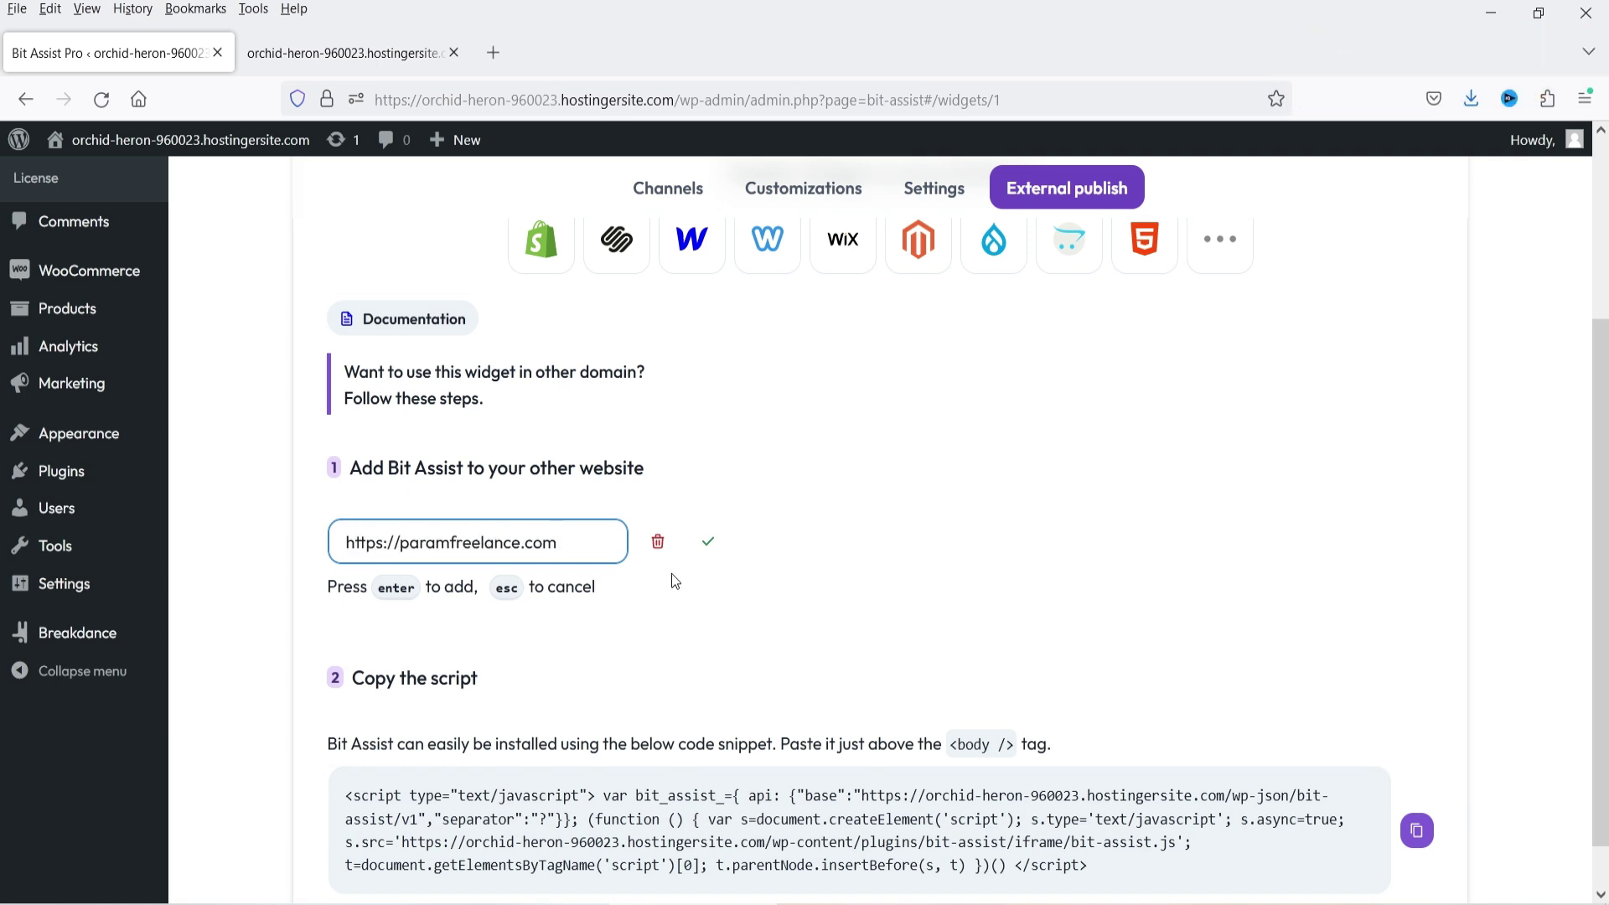
key("Return")
scroll(1002, 575, "down", 2)
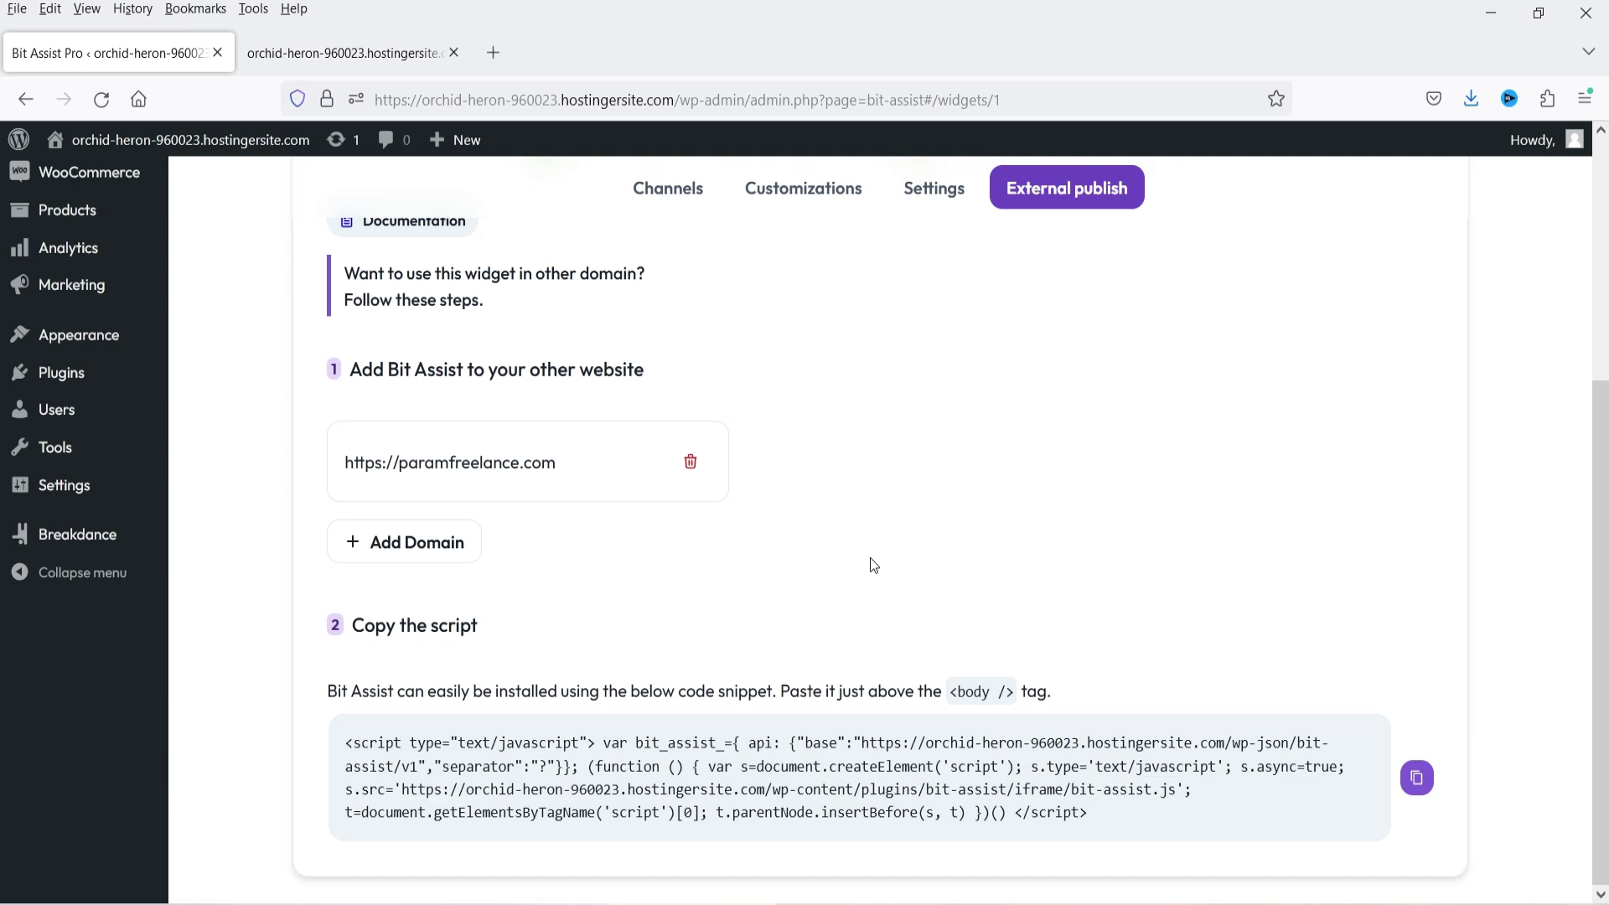
scroll(870, 558, "up", 4)
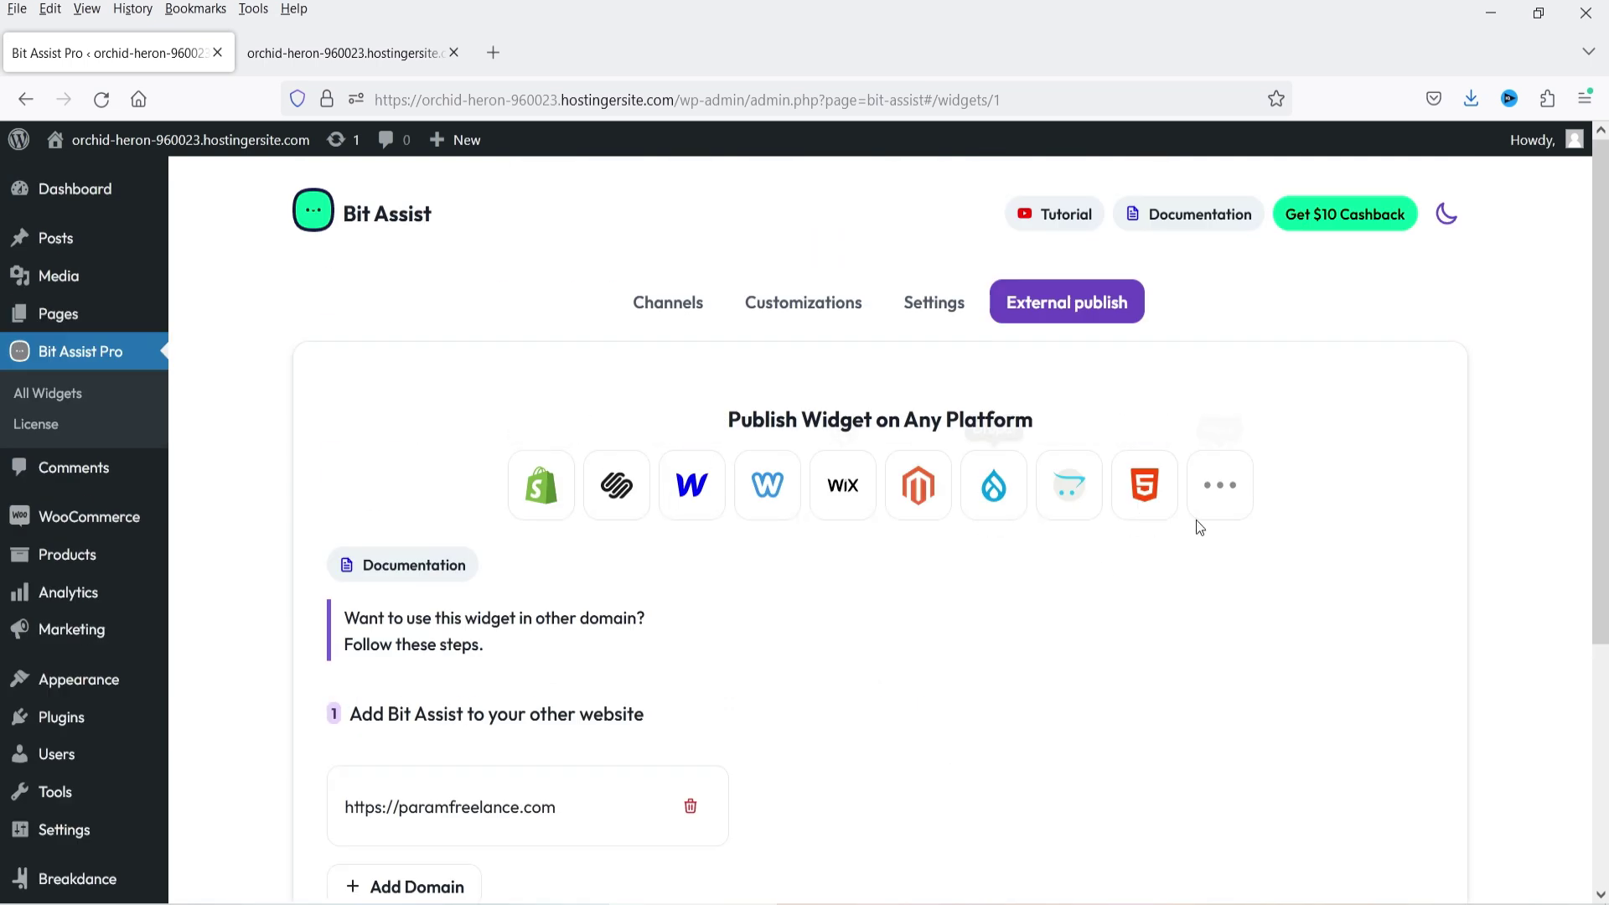
scroll(1021, 601, "down", 3)
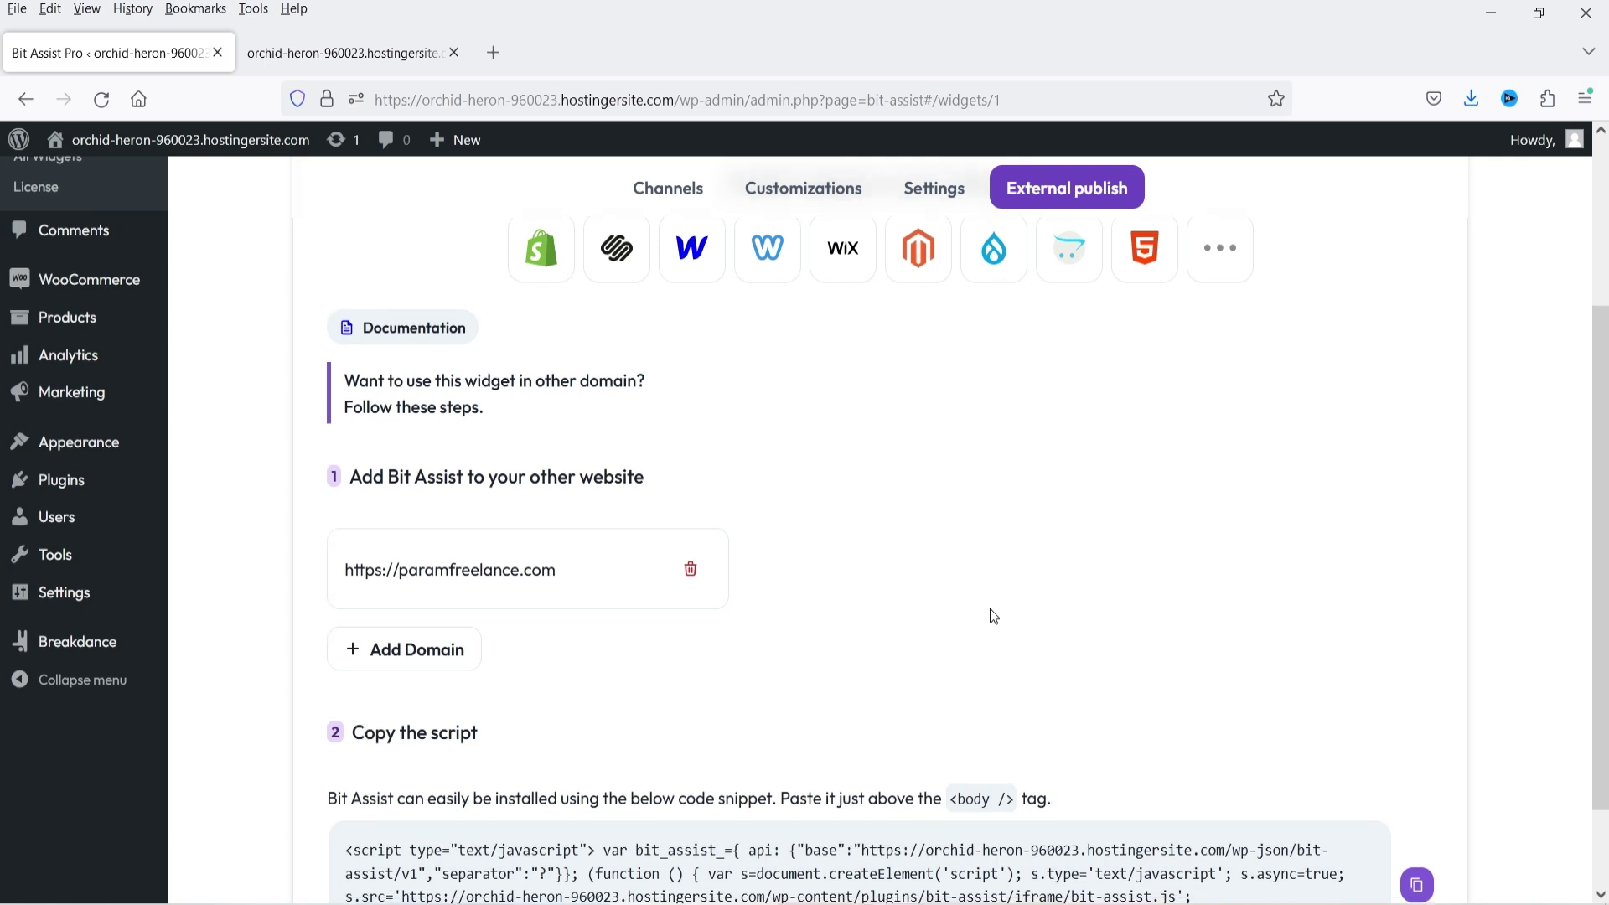
scroll(989, 609, "up", 3)
left_click(77, 402)
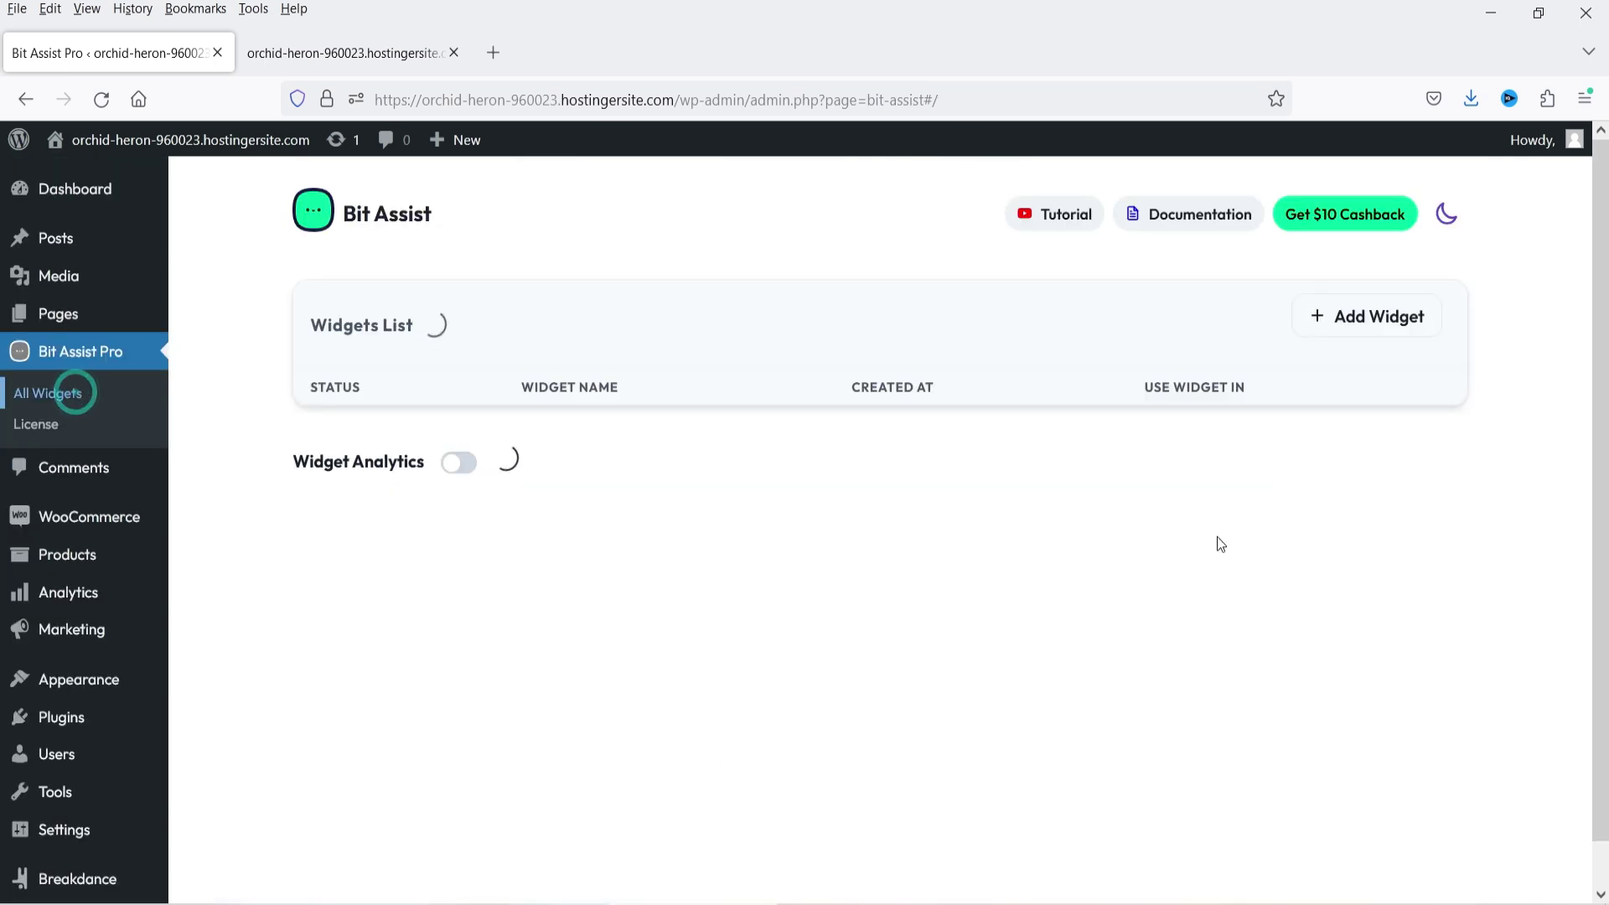
- View the Contact Form channel's Responses, showing one submission, then return to the storefront
left_click(1222, 467)
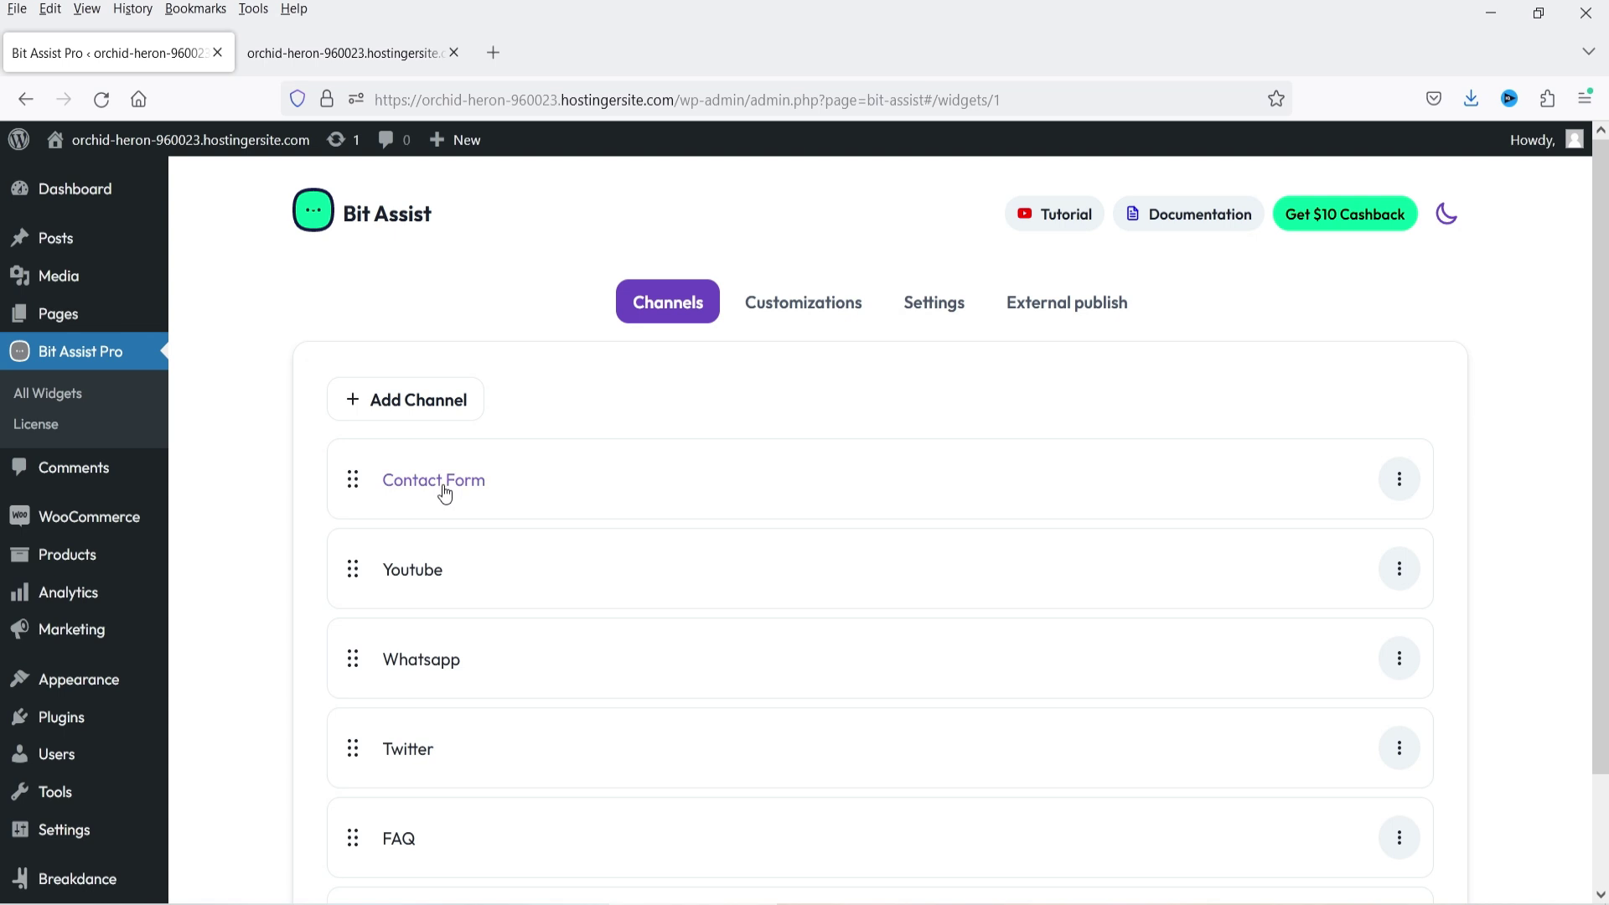
left_click(1398, 483)
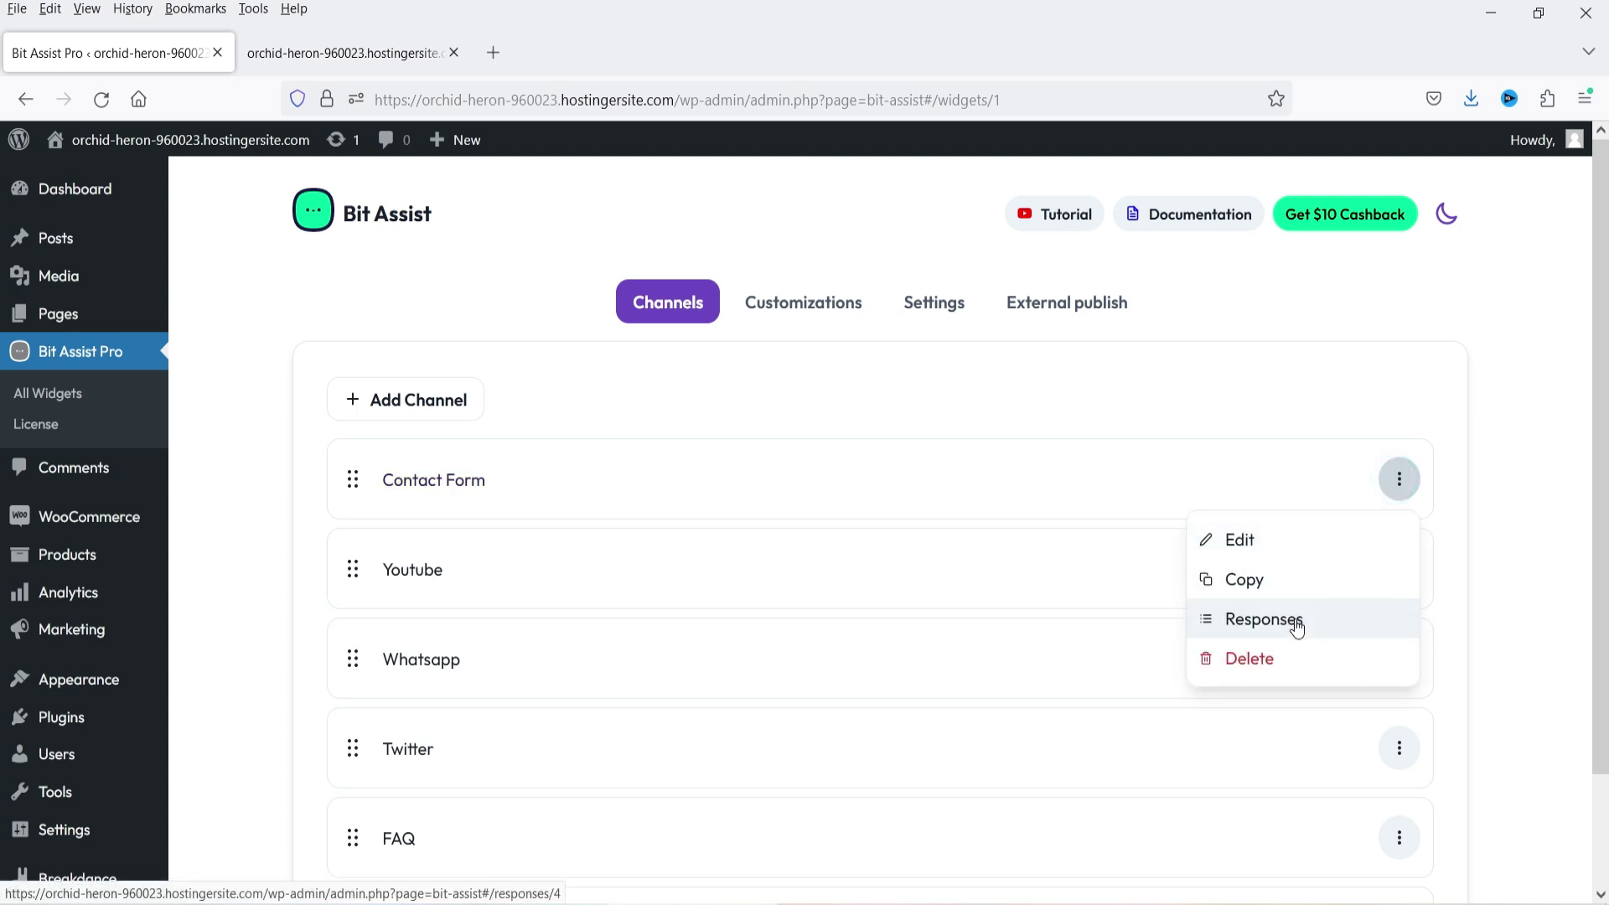
left_click(305, 57)
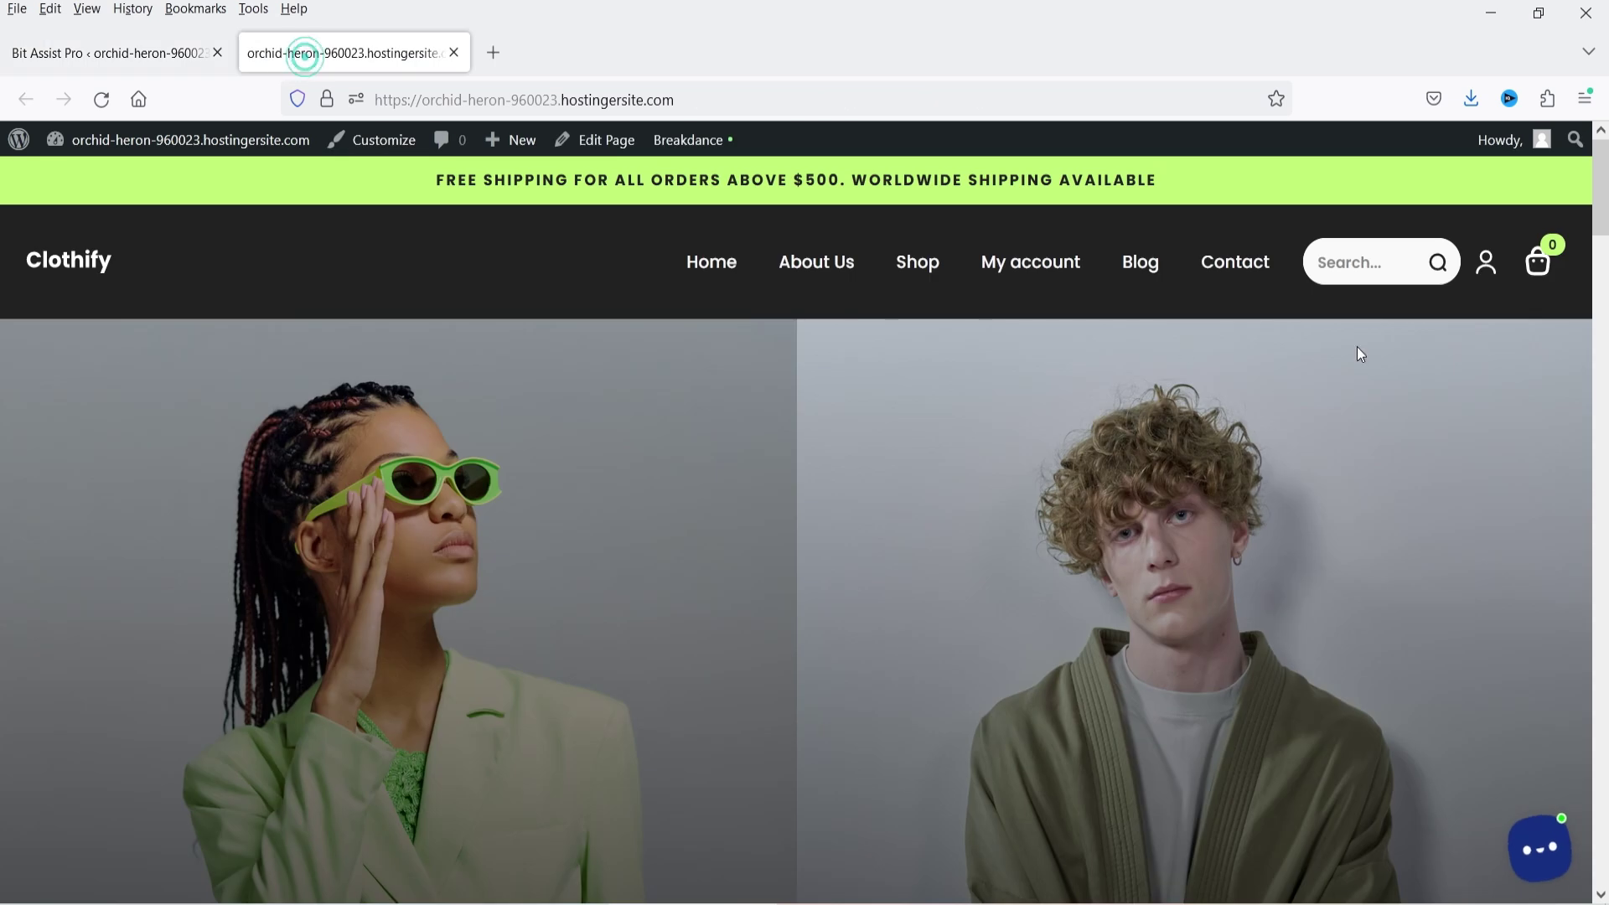
left_click(159, 55)
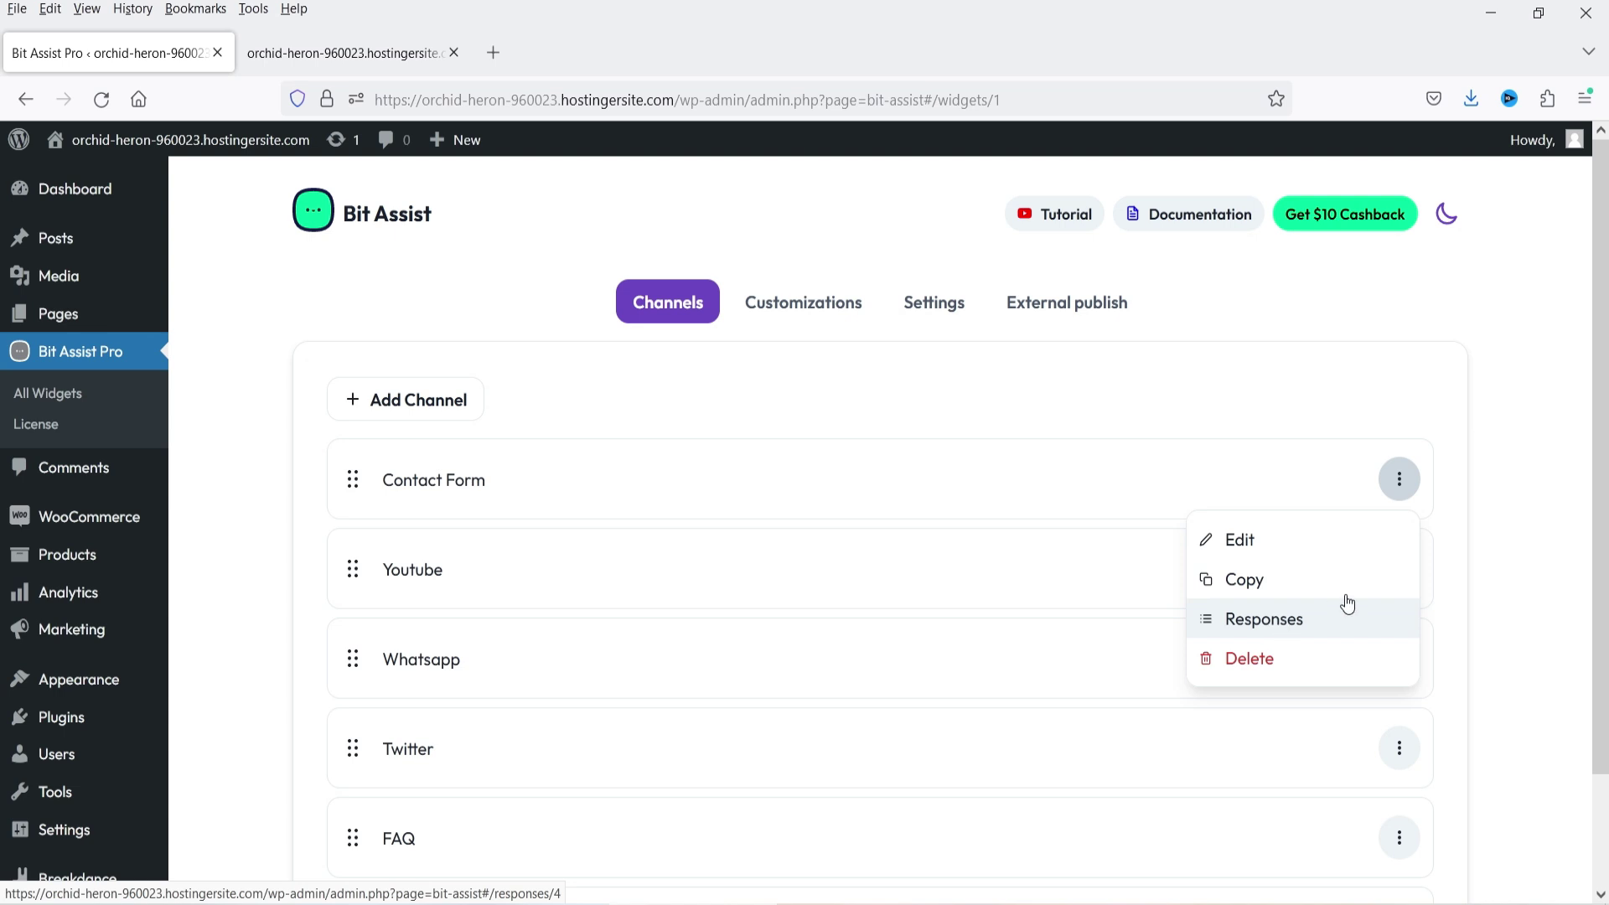
left_click(1260, 625)
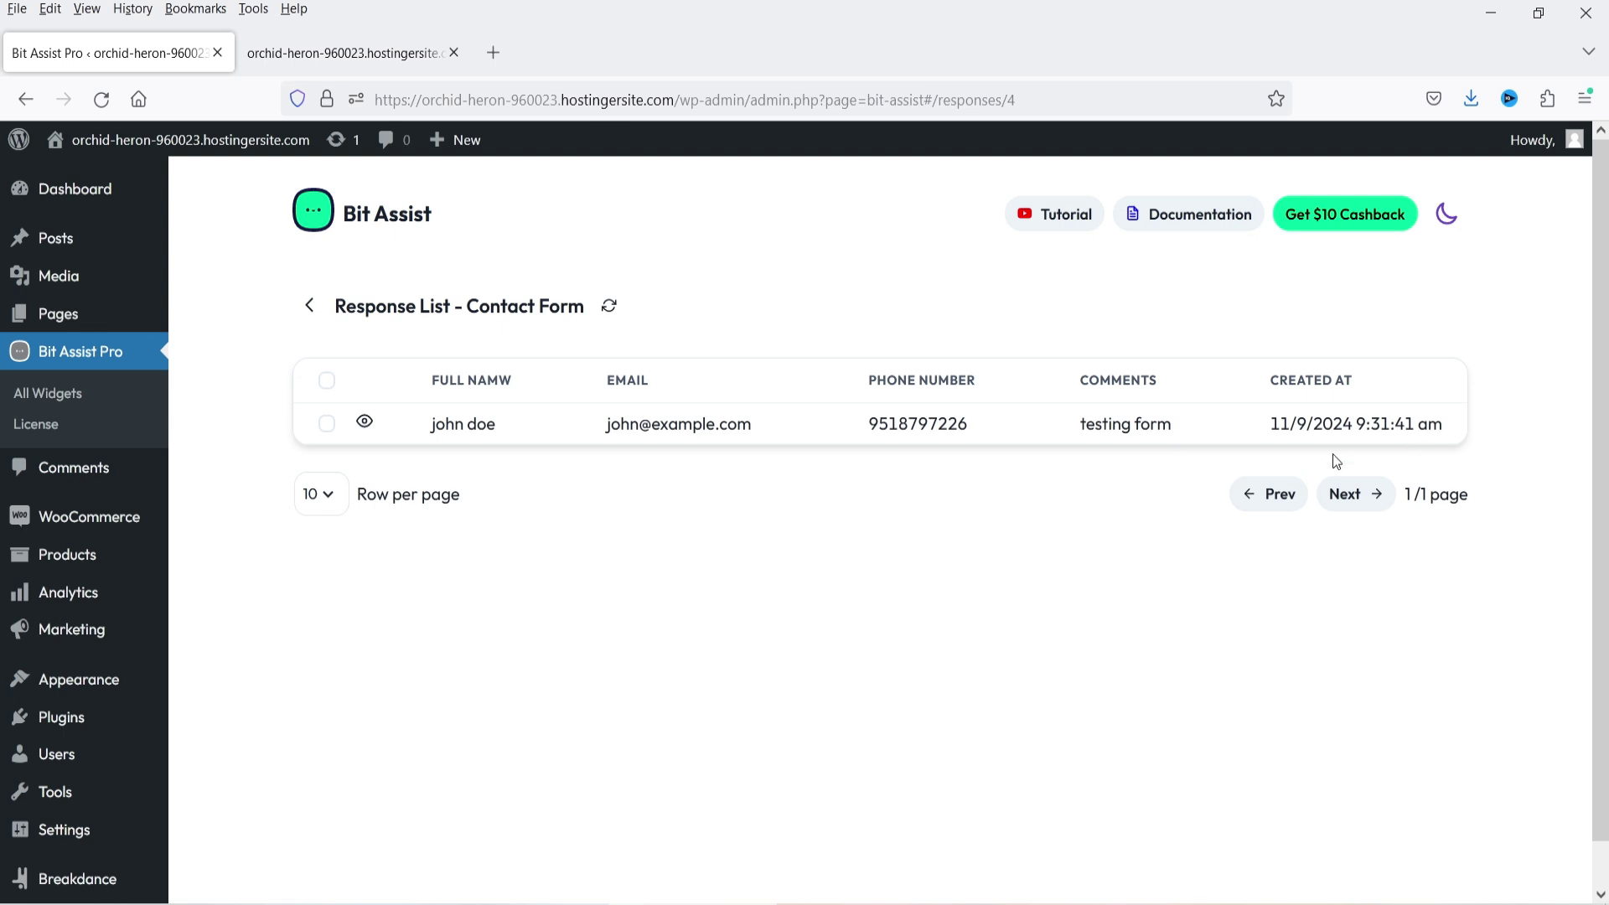
key("ctrl+Tab")
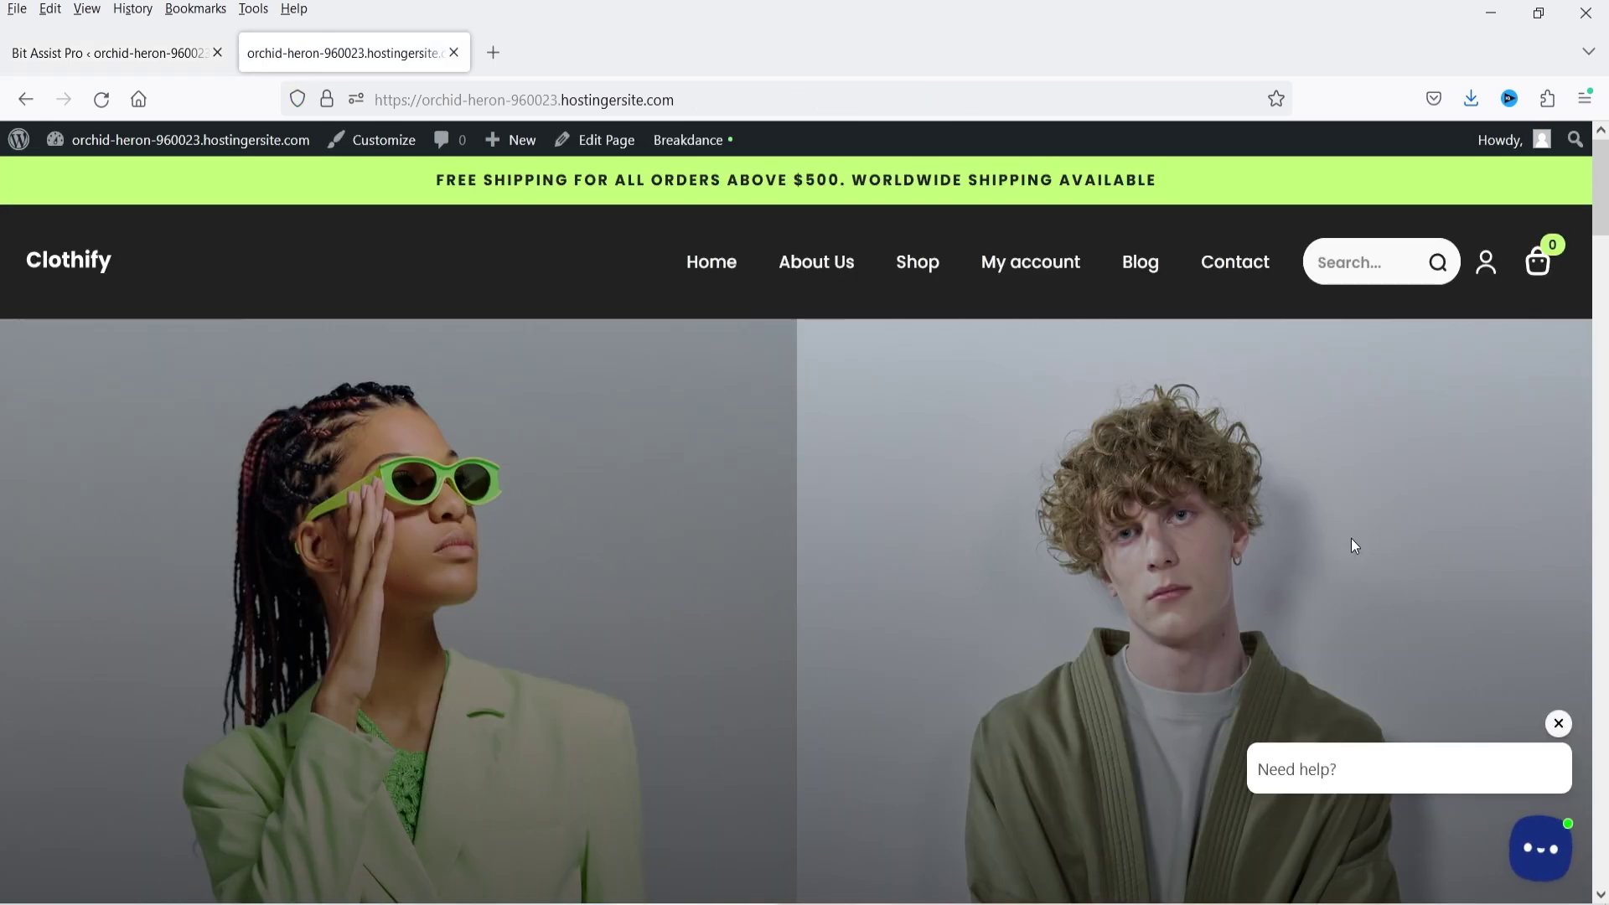